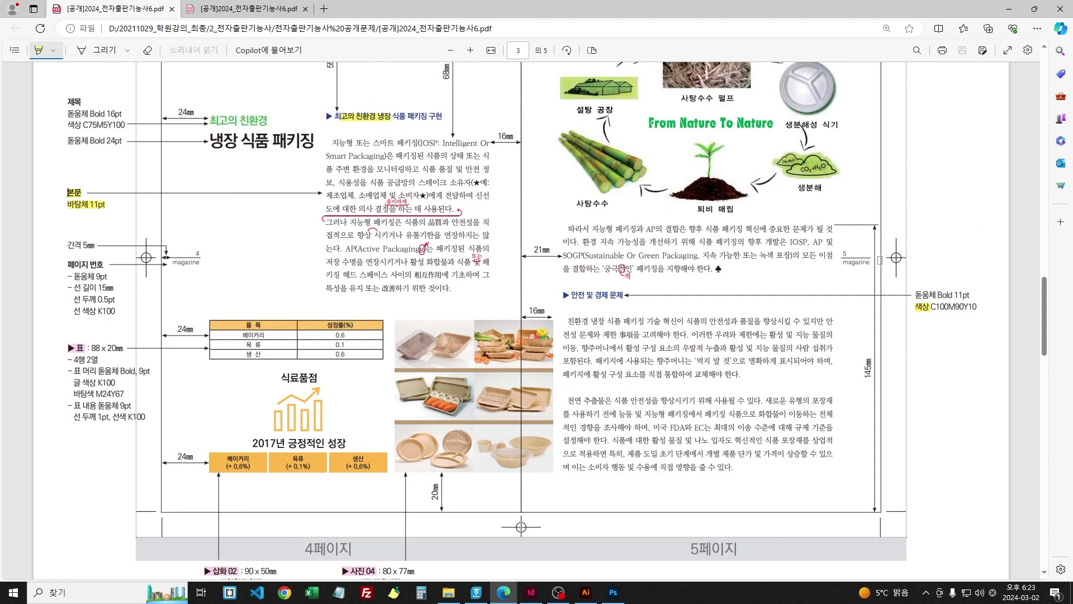
Step: Compare the page layouts in the PDF brief, then switch to InDesign and open the left page of A-마스터
{"action": "scroll", "coordinate": [880, 260], "scroll_direction": "down", "scroll_amount": 10}
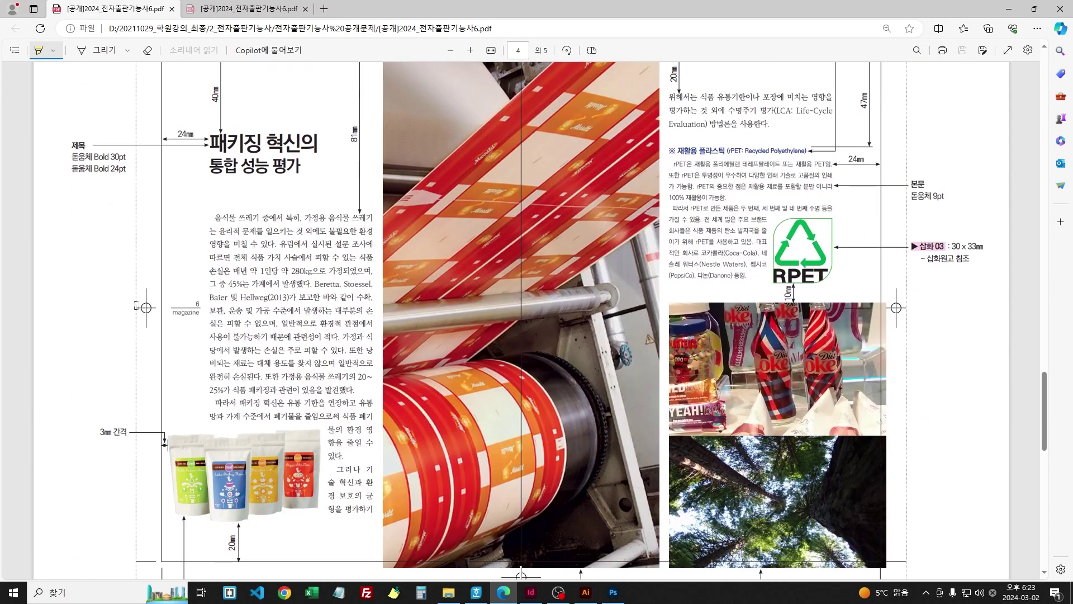
{"action": "scroll", "coordinate": [158, 309], "scroll_direction": "up", "scroll_amount": 10}
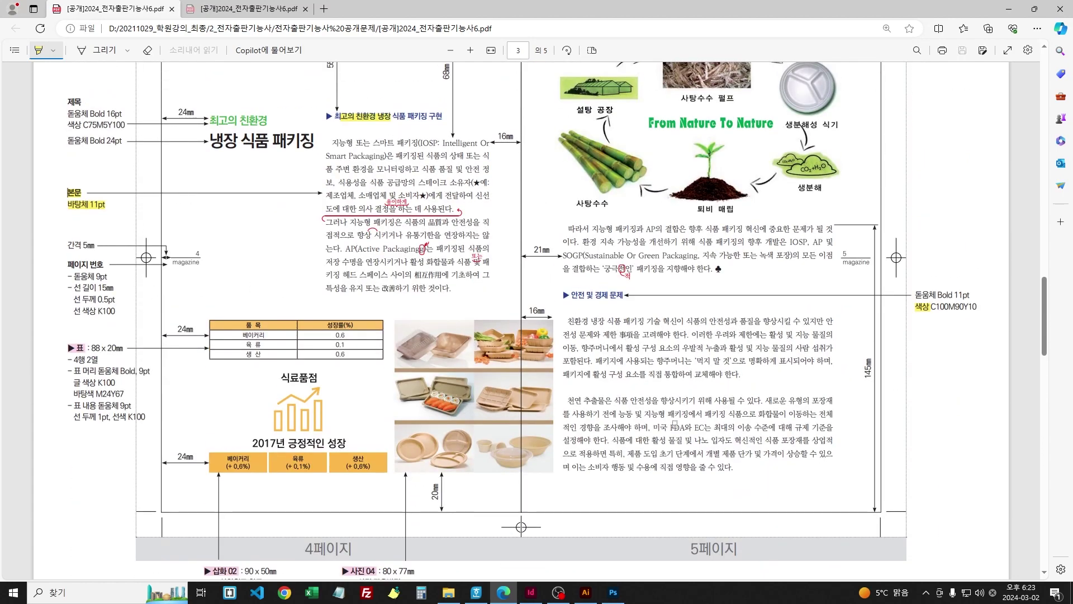
{"action": "left_click", "coordinate": [530, 591]}
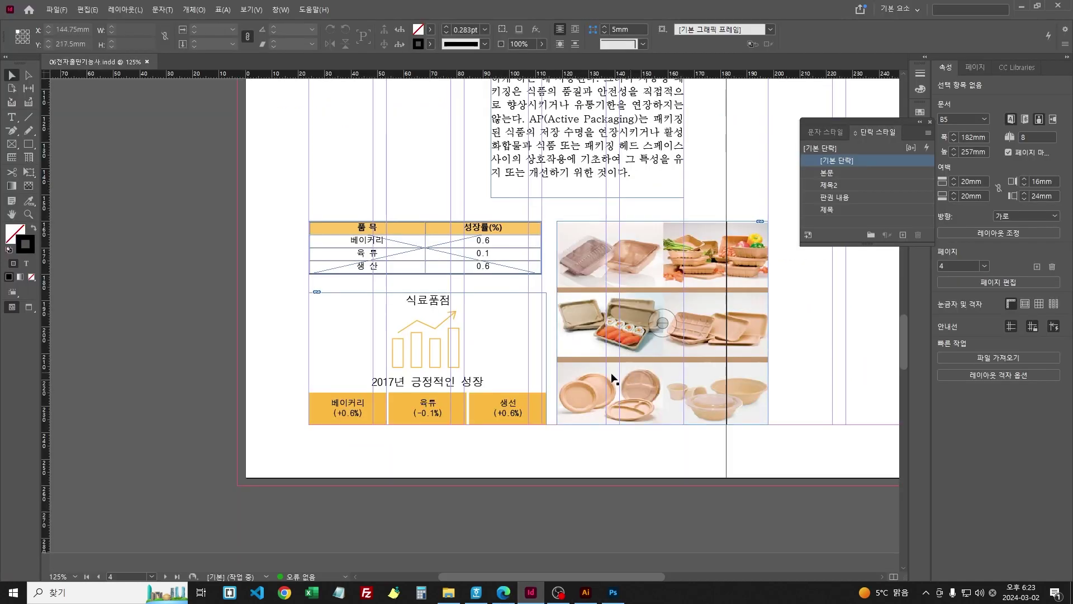
{"action": "left_click", "coordinate": [152, 576]}
{"action": "left_click", "coordinate": [195, 324]}
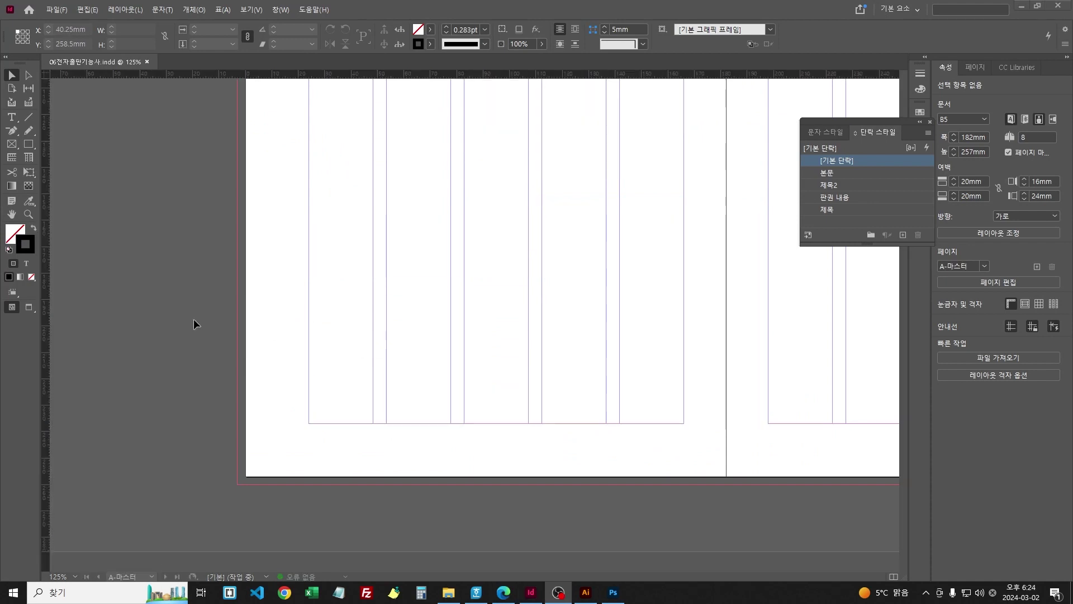
{"action": "left_click", "coordinate": [151, 577]}
{"action": "left_click", "coordinate": [141, 576]}
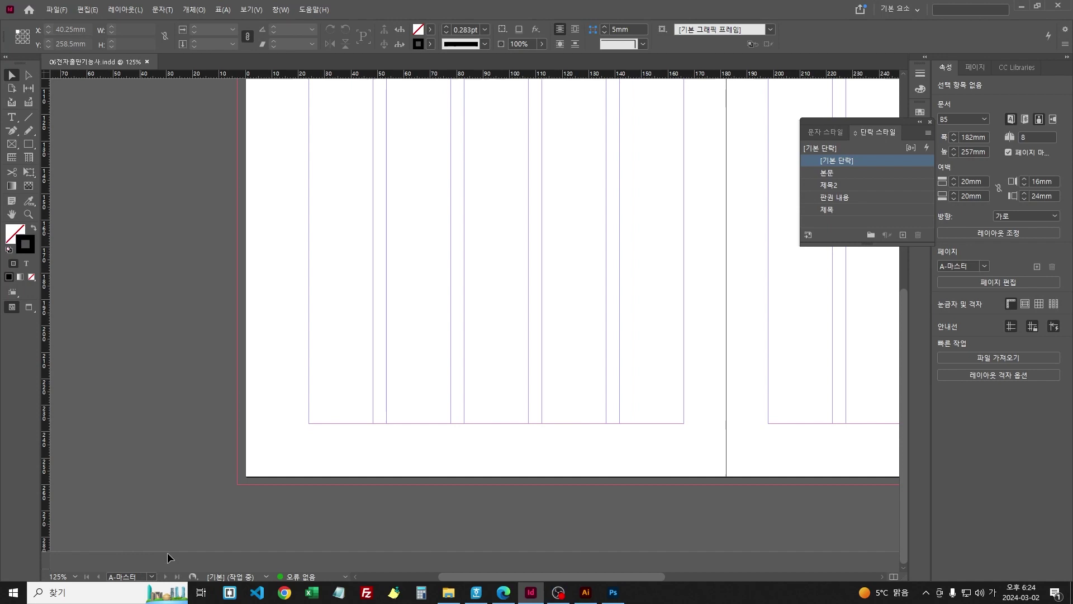
{"action": "left_click", "coordinate": [977, 67]}
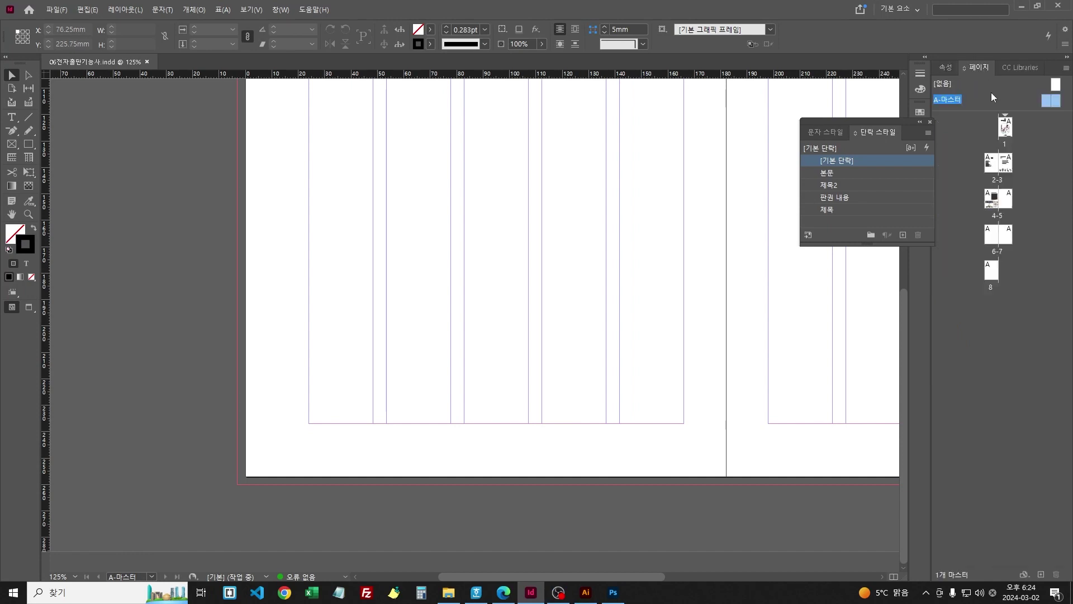
{"action": "double_click", "coordinate": [1048, 100]}
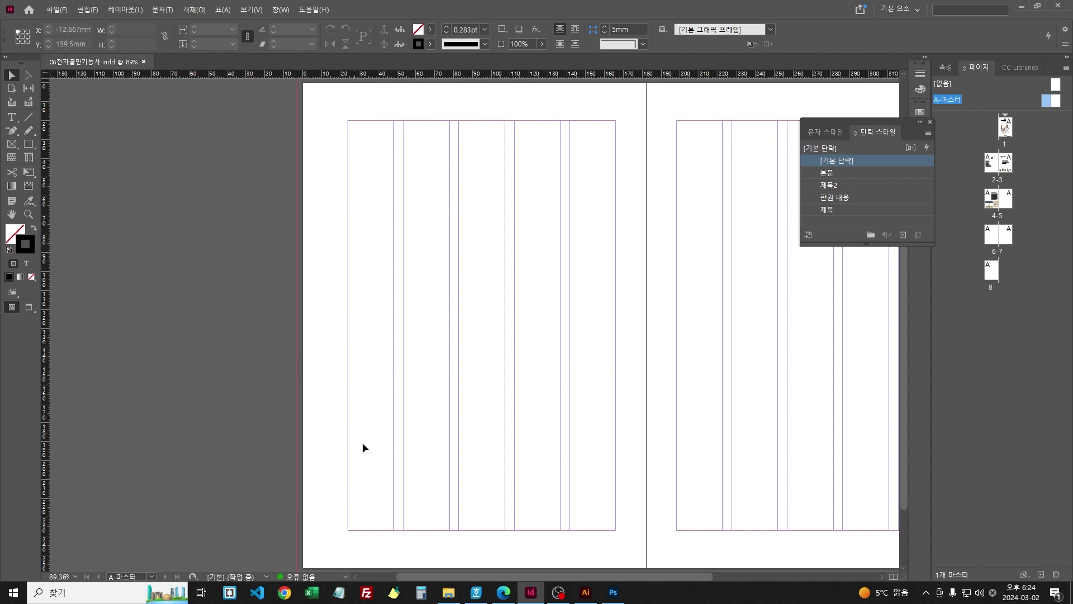
Step: Switch to the PDF brief in Edge and examine the page number specifications for page 4 up close
{"action": "left_click", "coordinate": [503, 591]}
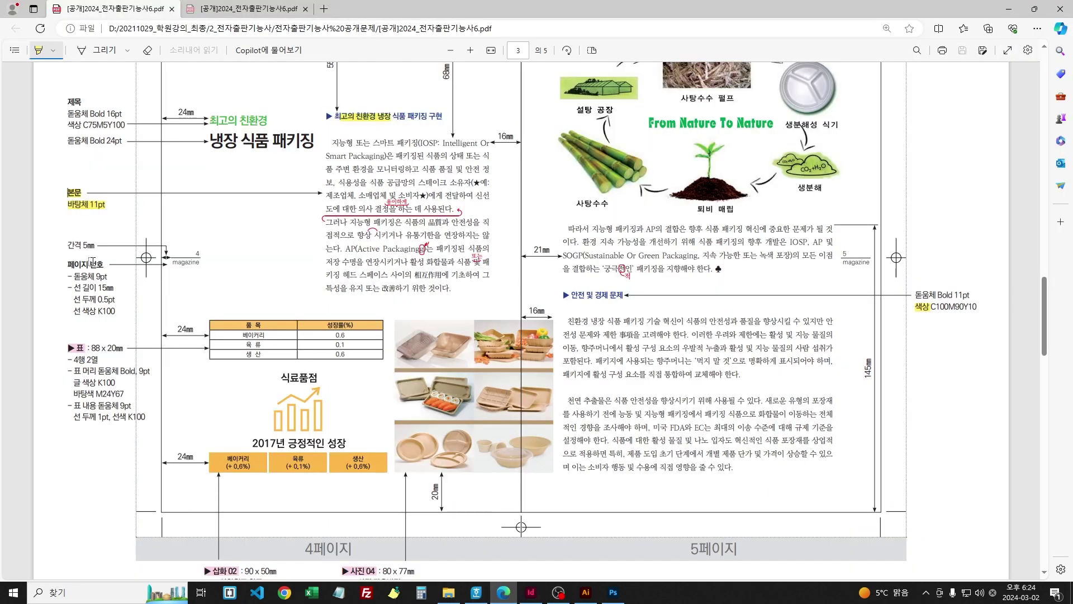
{"action": "key", "text": "ctrl+plus"}
{"action": "key", "text": "ctrl+plus"}
{"action": "key", "text": "ctrl+plus"}
{"action": "key", "text": "ctrl+plus"}
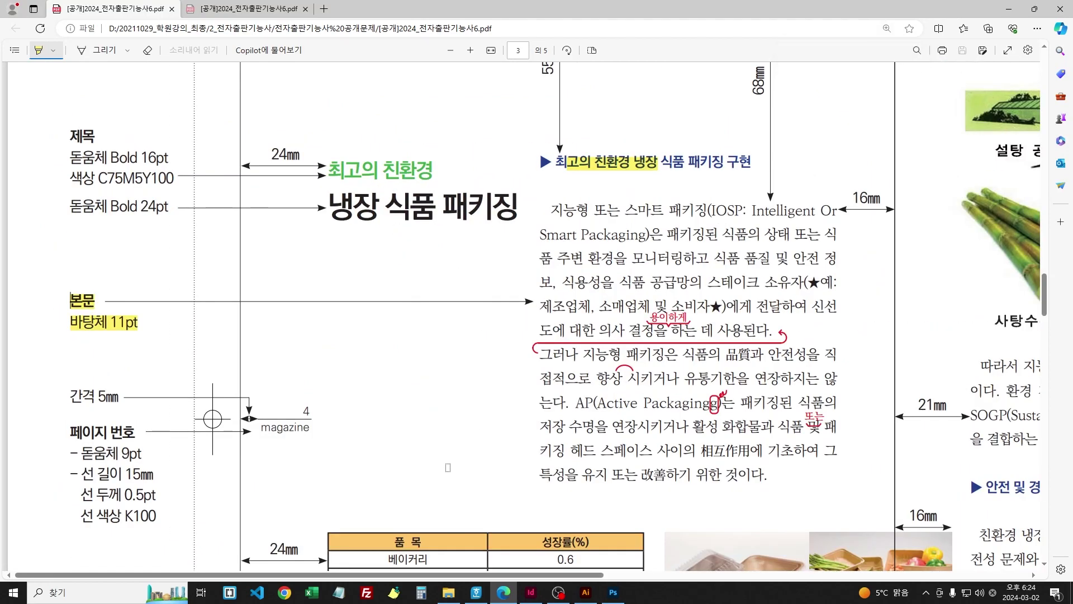
Step: Switch to InDesign and add a text frame about 31 by 10.5 mm across the left master page's outer edge, reading "magazine"
{"action": "left_click", "coordinate": [530, 592]}
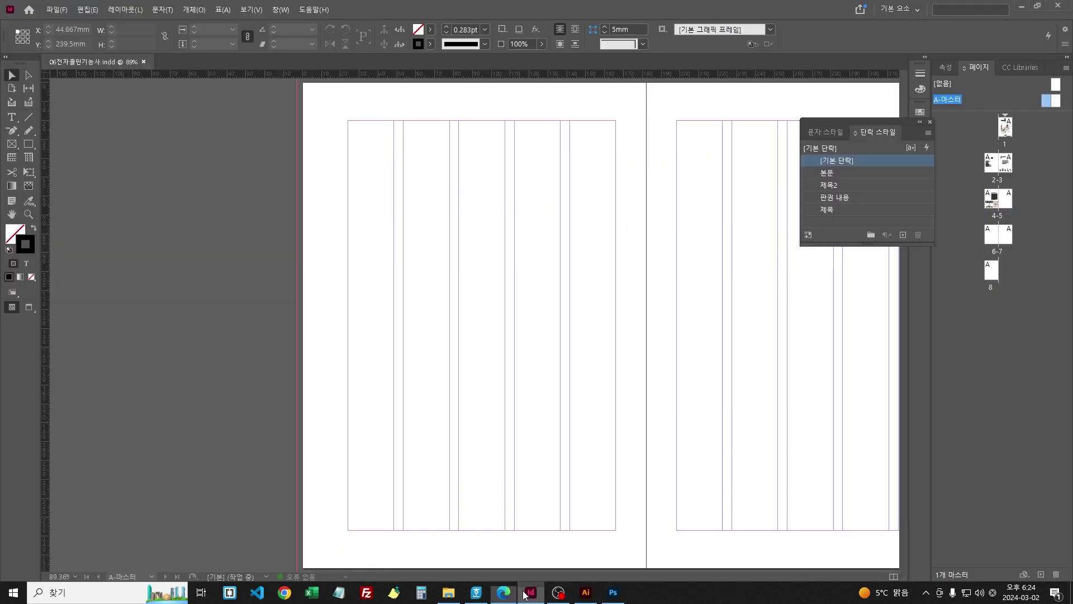
{"action": "left_click", "coordinate": [11, 117]}
{"action": "left_click_drag", "start_coordinate": [281, 304], "coordinate": [337, 325]}
{"action": "key", "text": "ctrl+equal"}
{"action": "key", "text": "ctrl+equal"}
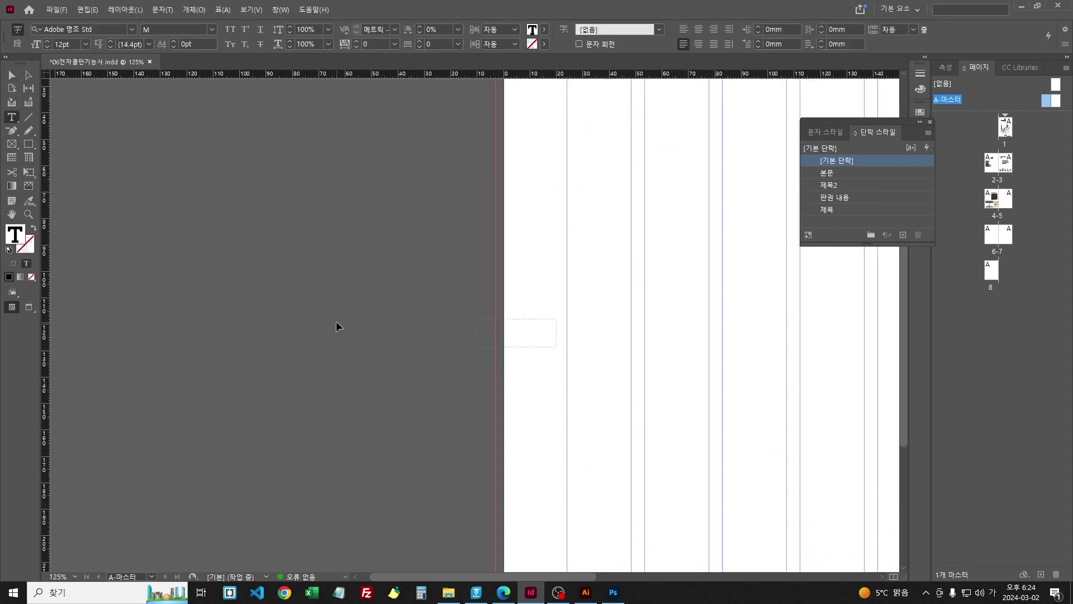
{"action": "key", "text": "ctrl+equal"}
{"action": "key", "text": "ctrl+equal"}
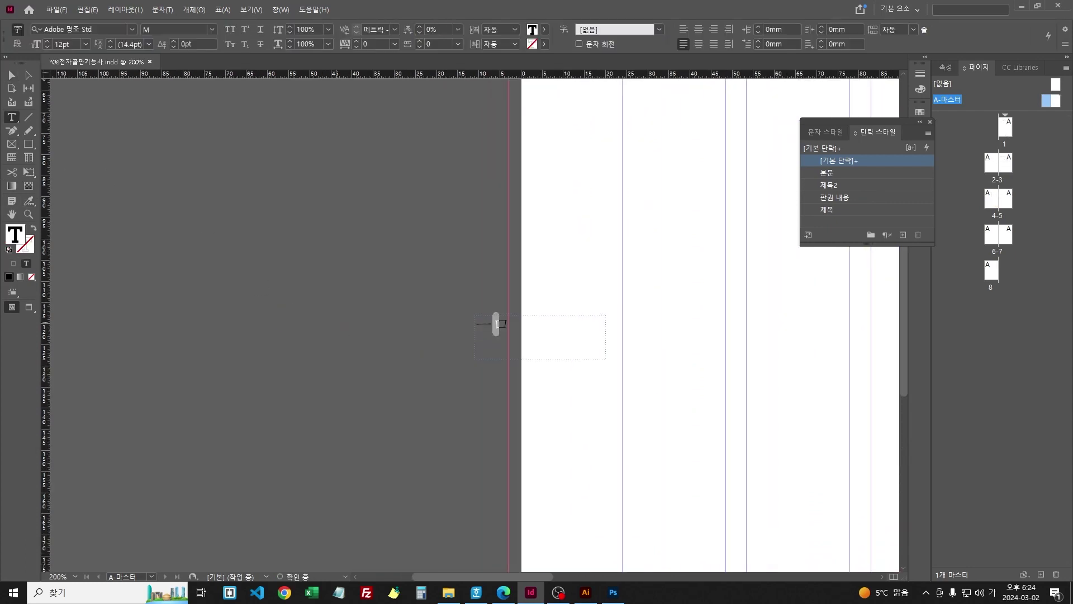
{"action": "left_click", "coordinate": [495, 323]}
{"action": "key", "text": "Hangul"}
{"action": "type", "text": "magazine"}
Step: Set the "magazine" text to the 돋움체 font at 9 pt
{"action": "key", "text": "ctrl+a"}
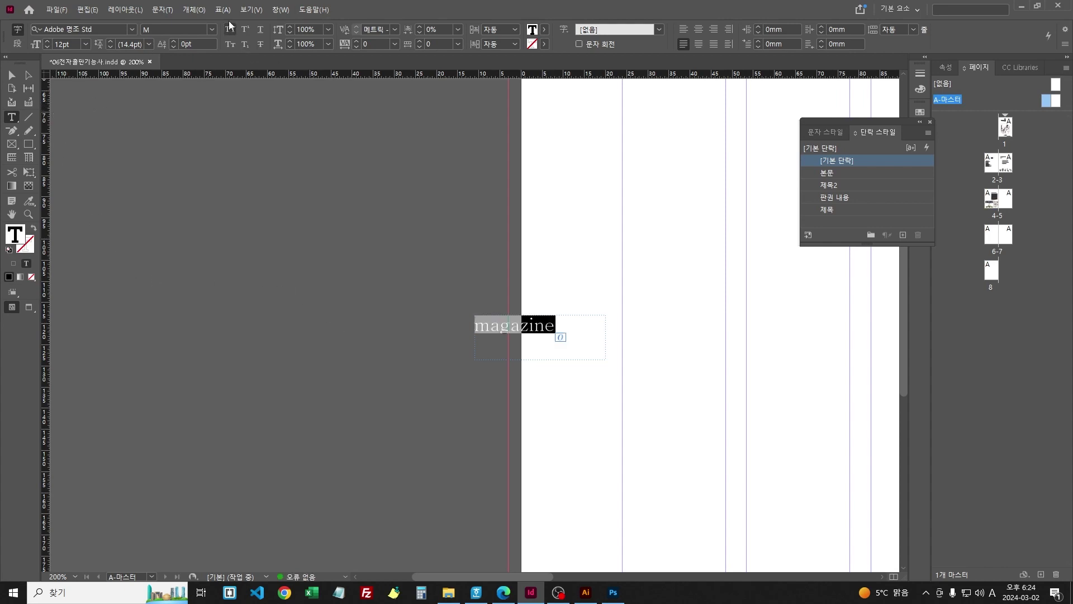
{"action": "left_click", "coordinate": [133, 29]}
{"action": "left_click_drag", "start_coordinate": [304, 162], "coordinate": [304, 83]}
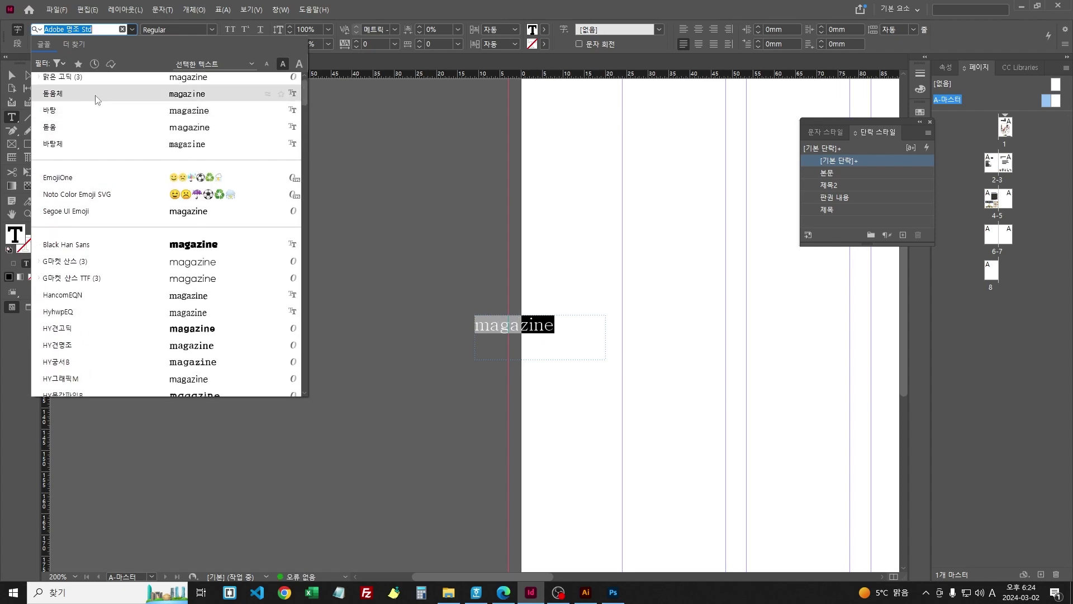
{"action": "left_click", "coordinate": [97, 97]}
{"action": "type", "text": "9"}
{"action": "key", "text": "Return"}
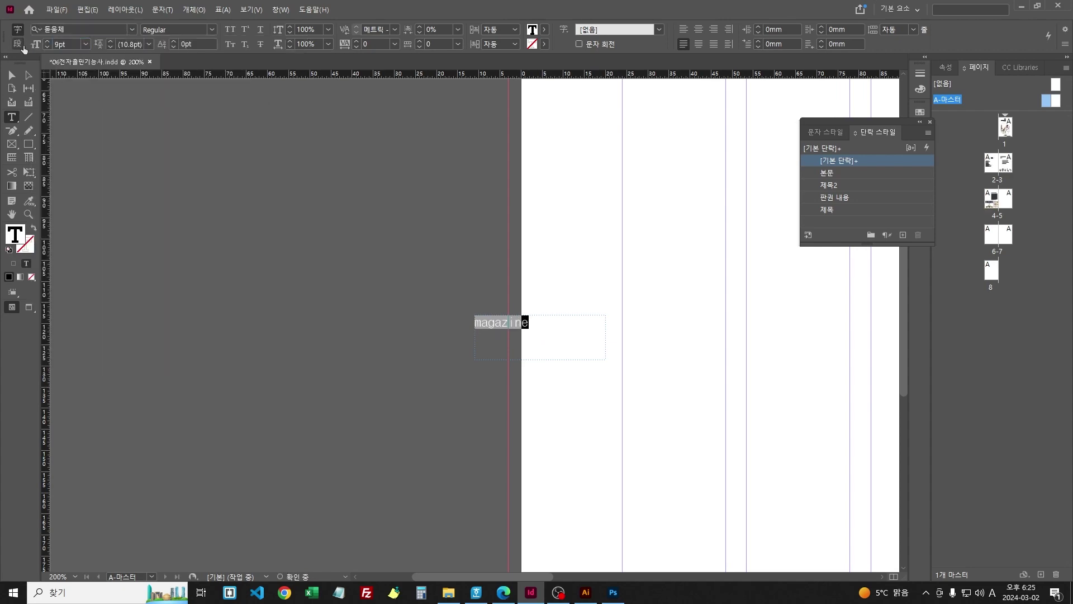
Step: Move the "magazine" frame onto the page at about X 12.5, Y 122.5 mm and shrink it to about 14.7 by 4.2 mm
{"action": "key", "text": "Escape"}
{"action": "left_click_drag", "start_coordinate": [532, 318], "coordinate": [631, 338]}
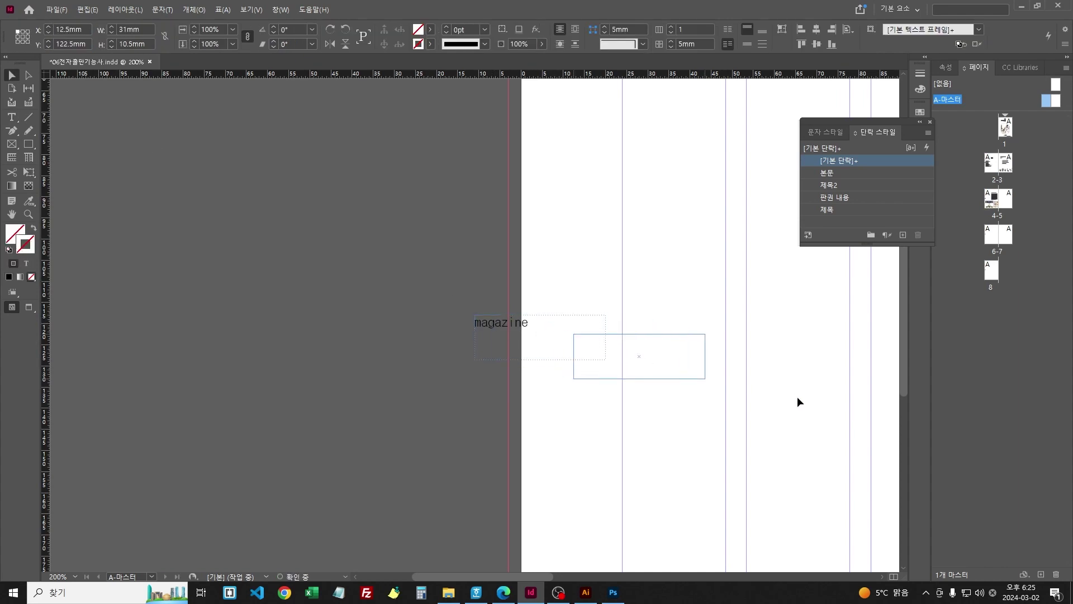
{"action": "left_click_drag", "start_coordinate": [707, 380], "coordinate": [635, 351]}
{"action": "key", "text": "ctrl+equal"}
{"action": "key", "text": "ctrl+equal"}
{"action": "key", "text": "ctrl+equal"}
{"action": "key", "text": "ctrl+equal"}
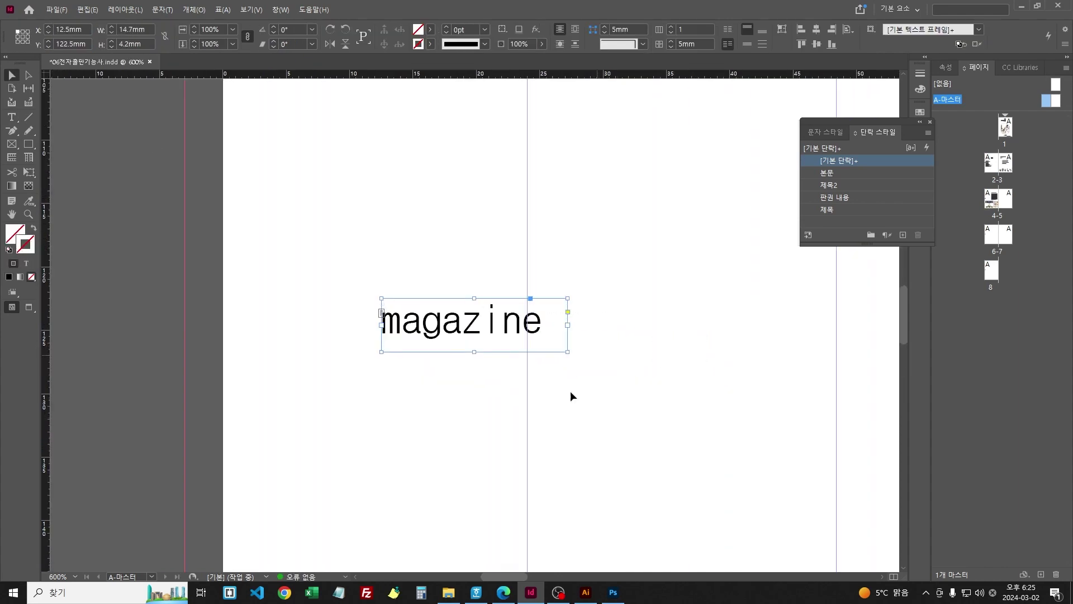
Step: Check the line specification in the PDF brief, then draw a horizontal line above the "magazine" text and set its length to 15 mm
{"action": "key", "text": "alt+Tab"}
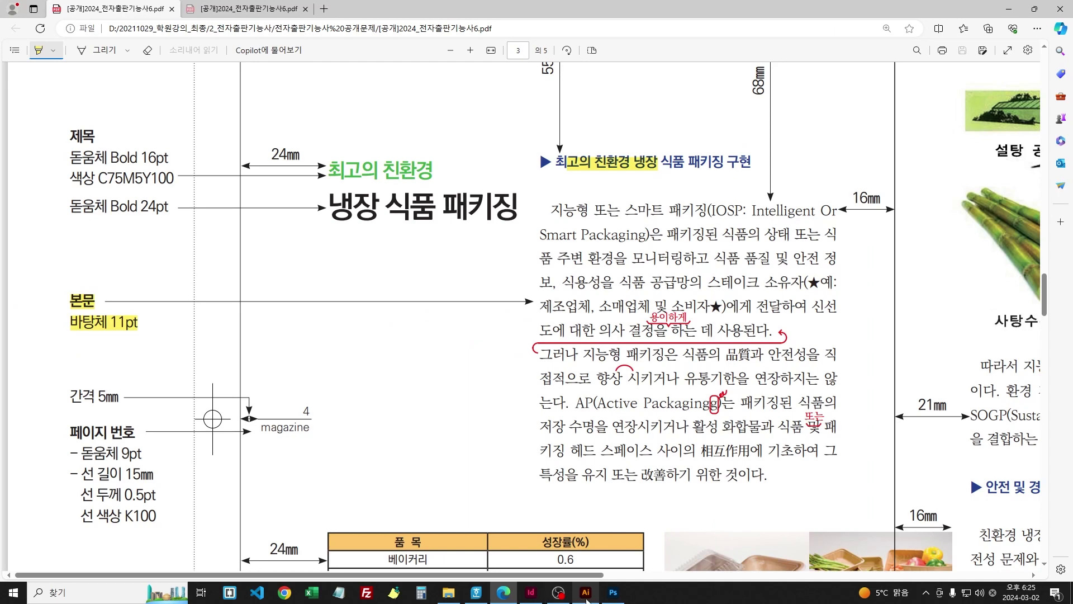
{"action": "key", "text": "alt+Tab"}
{"action": "left_click", "coordinate": [28, 117]}
{"action": "left_click_drag", "start_coordinate": [377, 247], "coordinate": [486, 246]}
{"action": "double_click", "coordinate": [120, 29]}
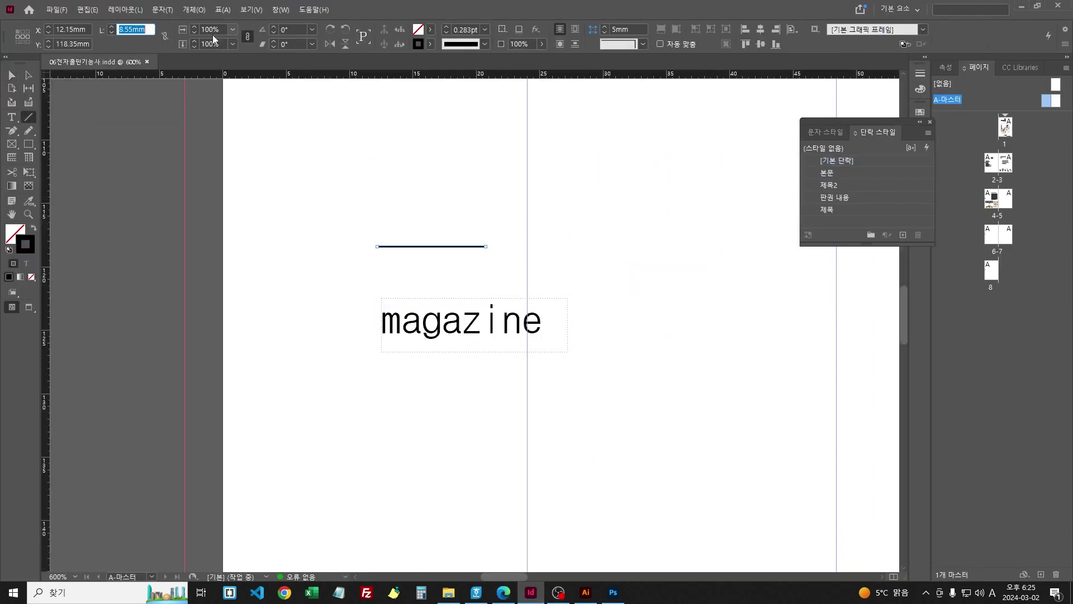
{"action": "type", "text": "15"}
{"action": "key", "text": "Return"}
Step: Set the horizontal line's stroke weight to 0.5 pt
{"action": "left_click", "coordinate": [485, 30]}
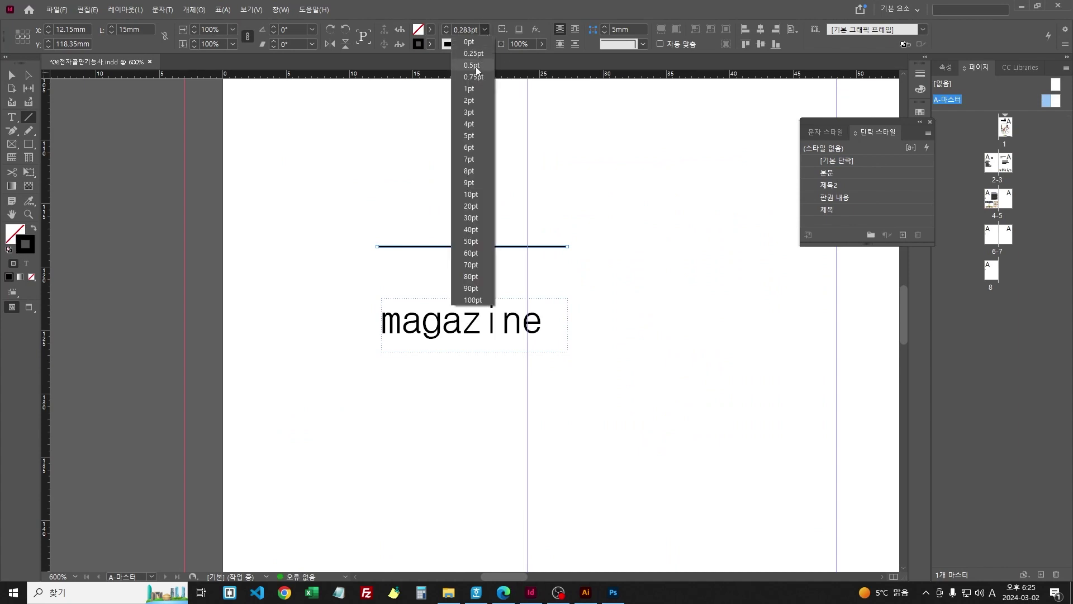
{"action": "left_click", "coordinate": [467, 61]}
{"action": "left_click", "coordinate": [12, 75]}
{"action": "left_click", "coordinate": [442, 167]}
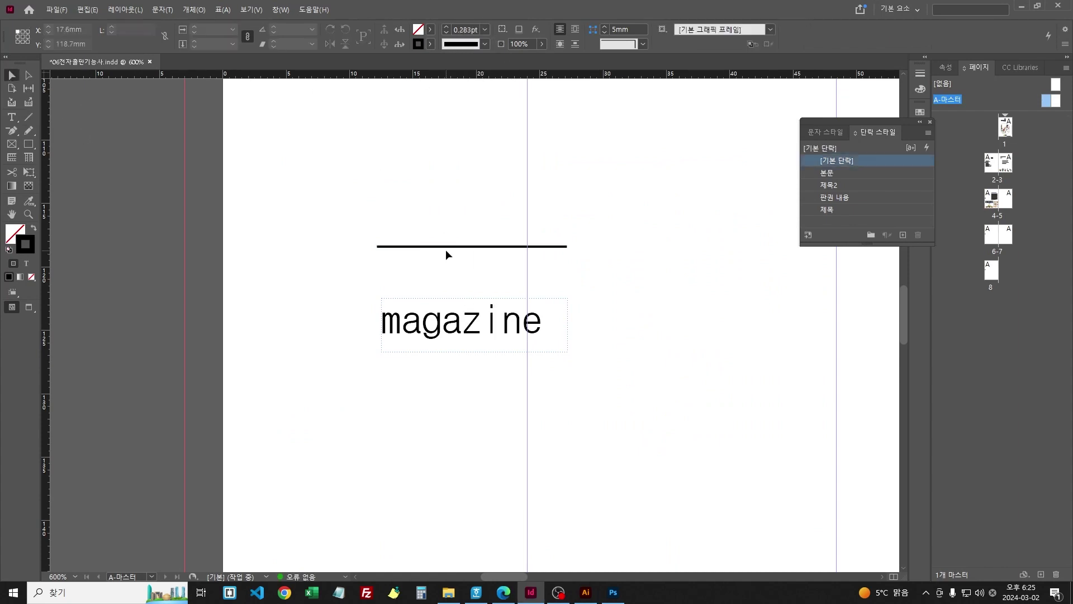
Step: Move the "magazine" frame directly beneath the line and right-align its text
{"action": "left_click_drag", "start_coordinate": [439, 344], "coordinate": [479, 291]}
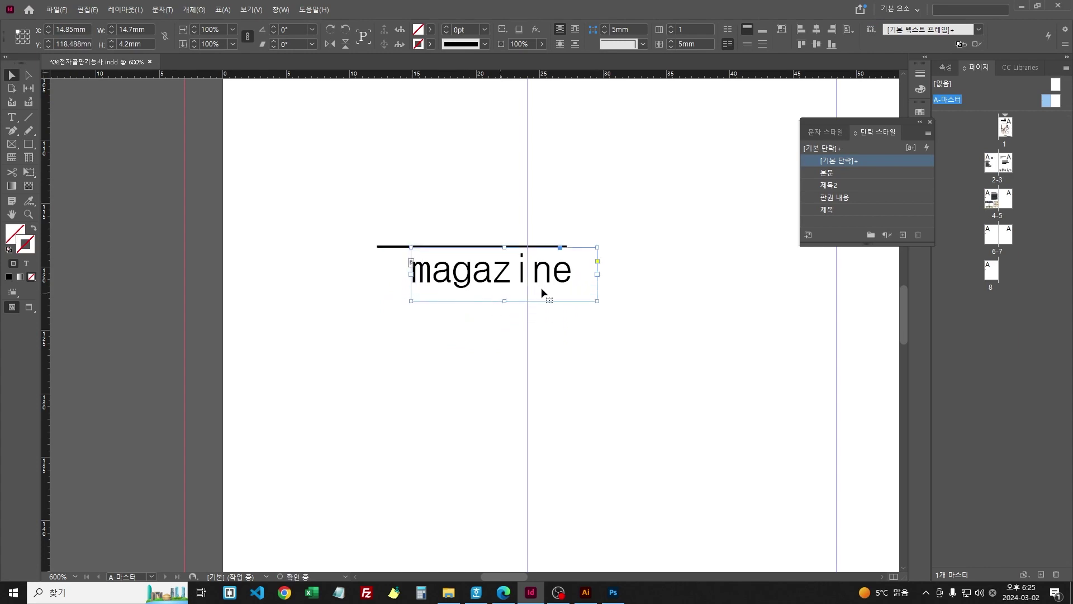
{"action": "double_click", "coordinate": [559, 274]}
{"action": "key", "text": "ctrl+a"}
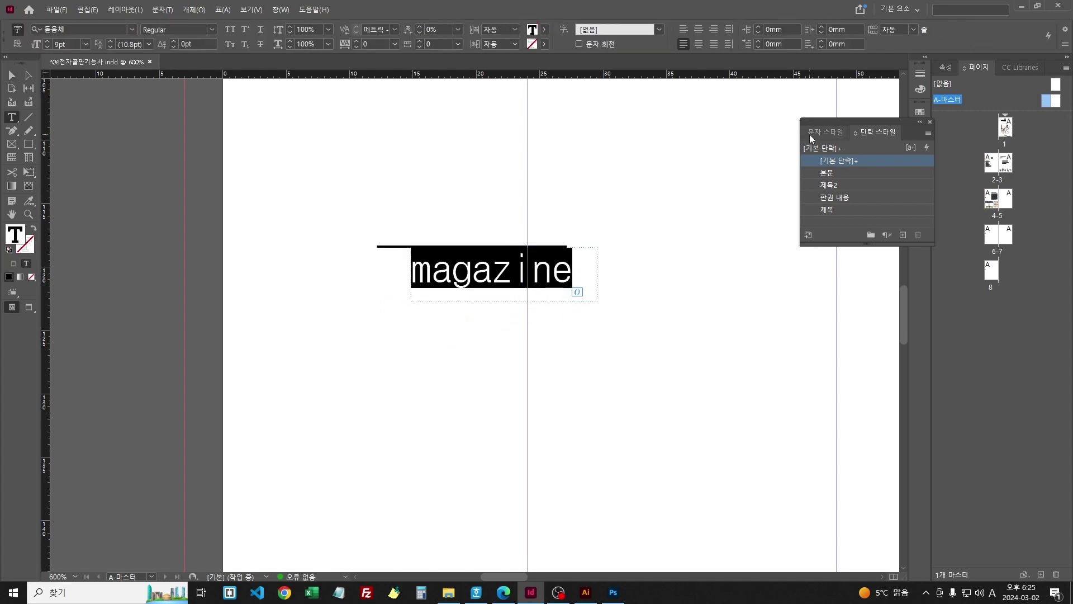
{"action": "left_click", "coordinate": [718, 44]}
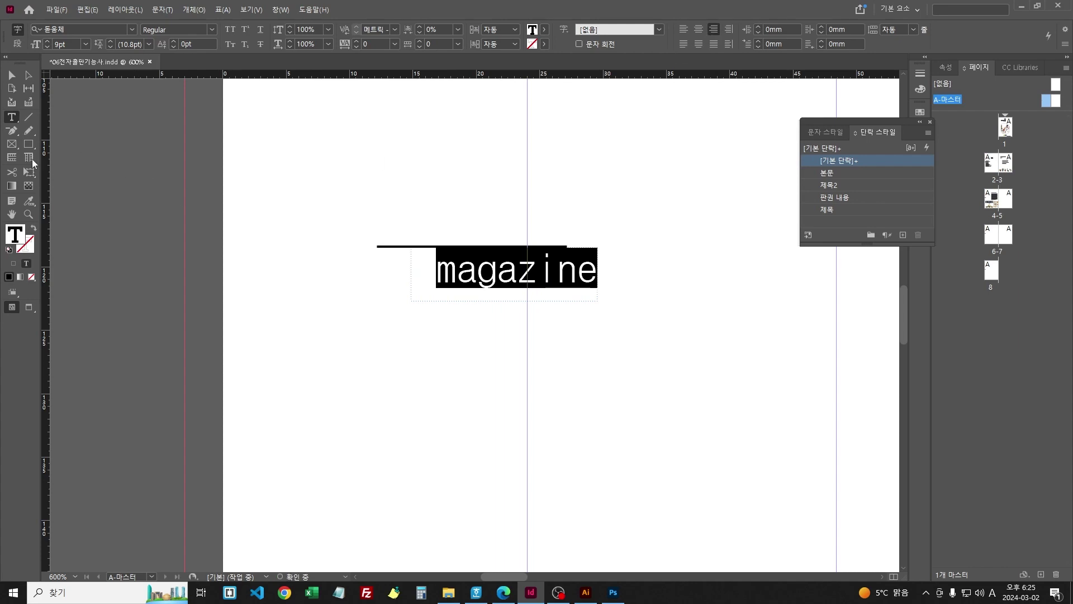
{"action": "key", "text": "Escape"}
Step: Align the right edges of the line and the "magazine" frame relative to the selection (선택 항목에 정렬)
{"action": "left_click_drag", "start_coordinate": [365, 191], "coordinate": [422, 304]}
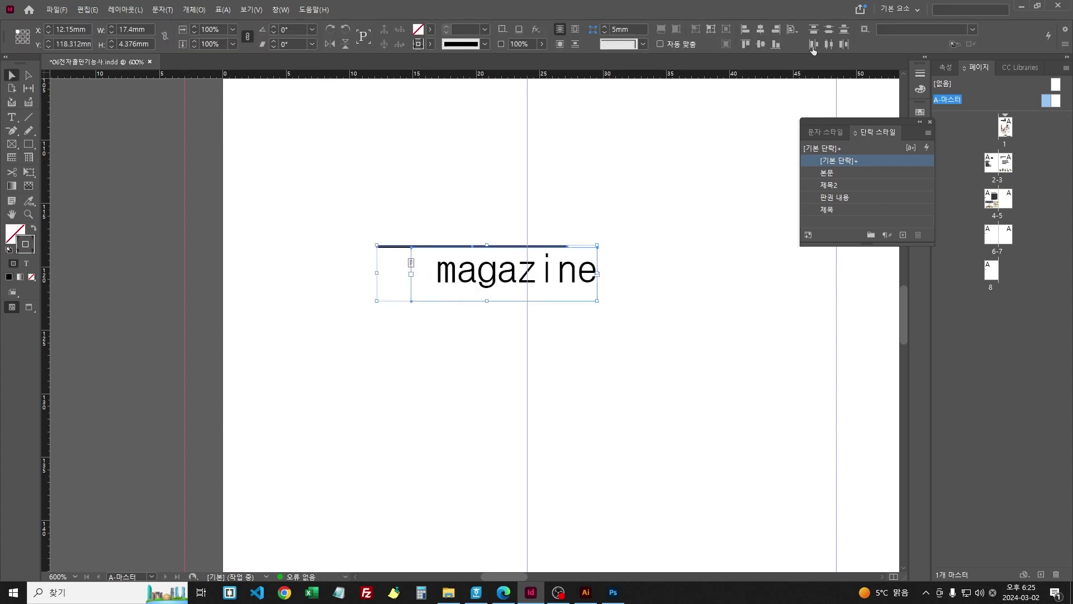
{"action": "left_click", "coordinate": [793, 31]}
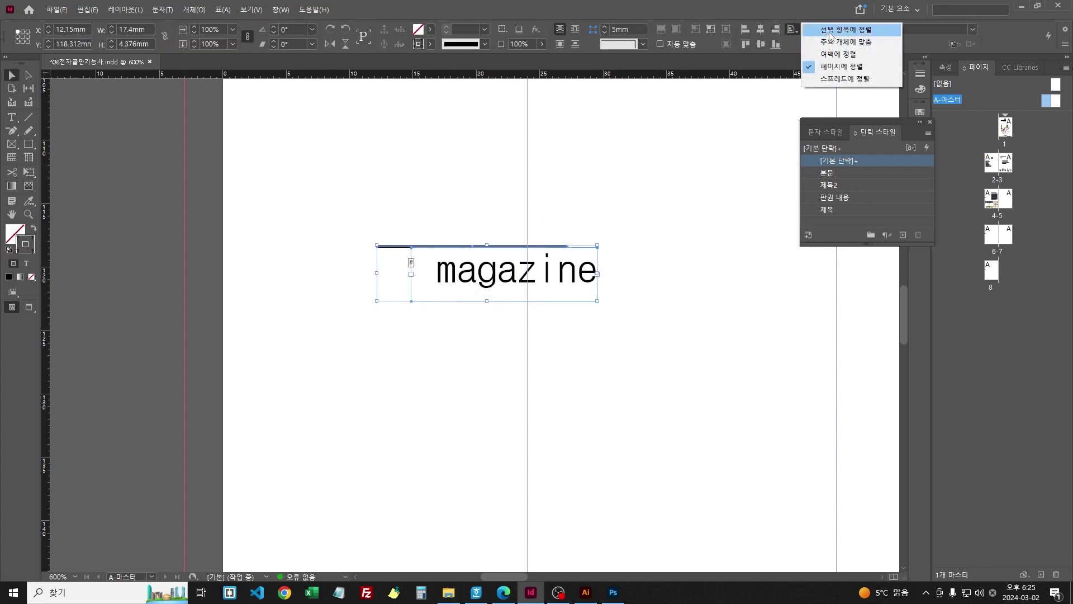
{"action": "left_click", "coordinate": [831, 33]}
{"action": "left_click", "coordinate": [776, 30]}
{"action": "left_click", "coordinate": [668, 216]}
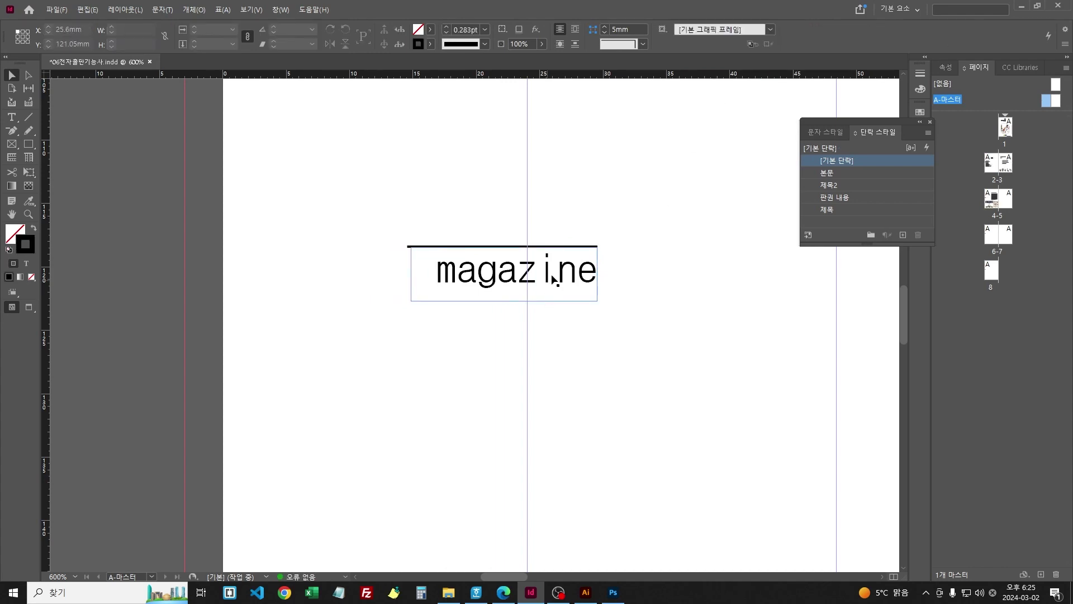
Step: Nudge the "magazine" frame down to about Y 119 mm to leave a small gap beneath the line
{"action": "left_click_drag", "start_coordinate": [552, 280], "coordinate": [555, 287]}
{"action": "left_click", "coordinate": [625, 290]}
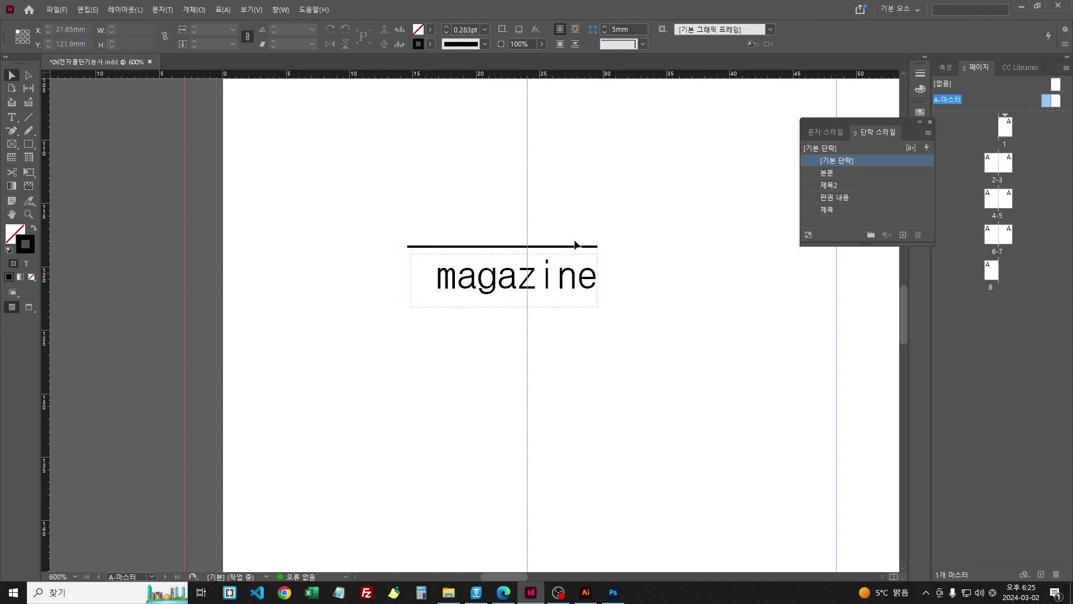
{"action": "left_click_drag", "start_coordinate": [575, 242], "coordinate": [598, 295]}
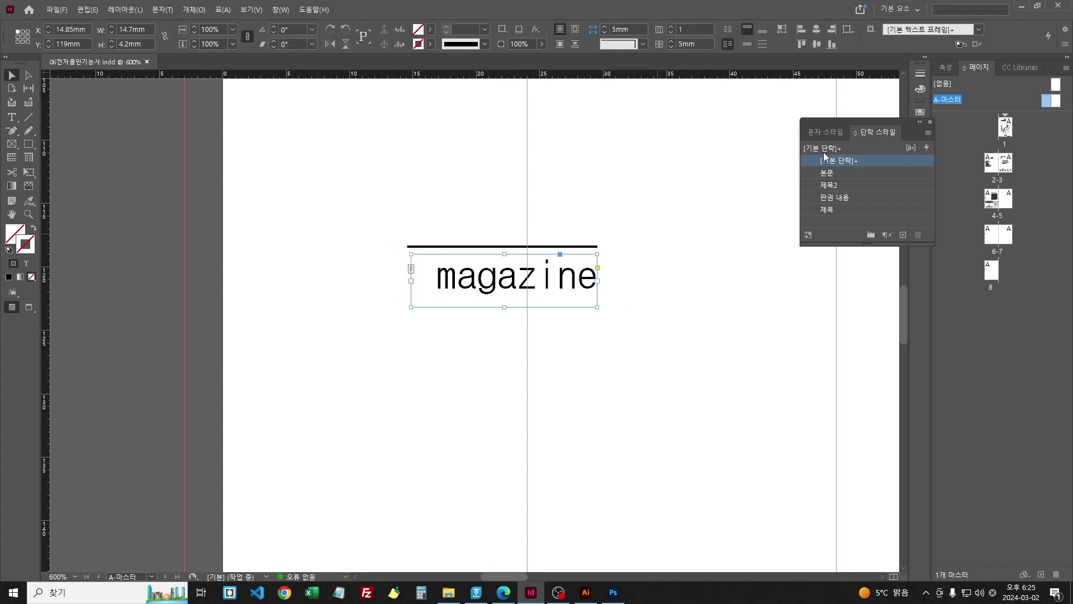
{"action": "double_click", "coordinate": [462, 286]}
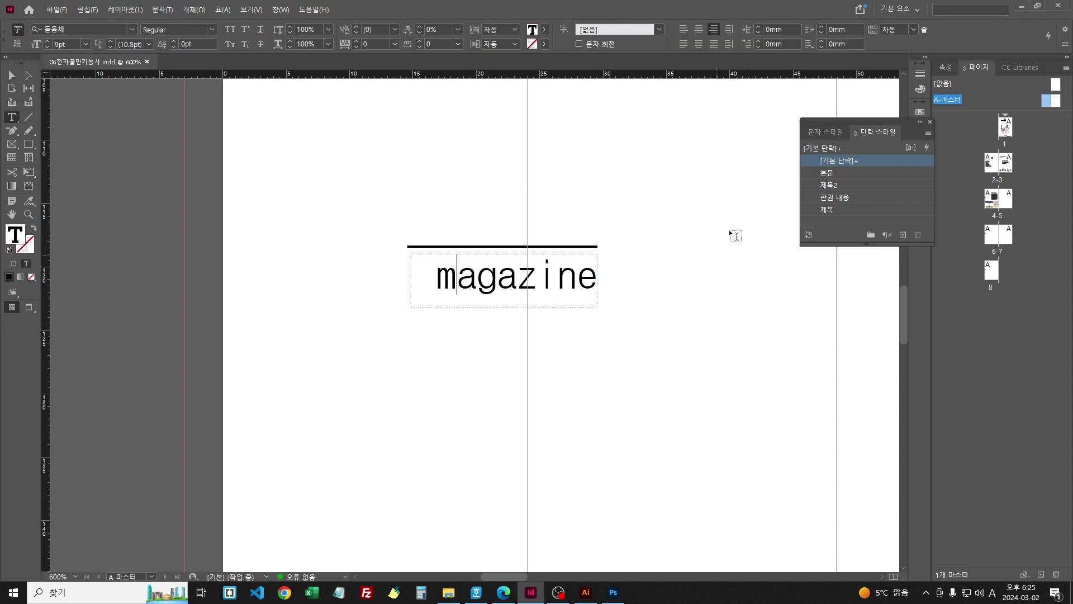
{"action": "left_click_drag", "start_coordinate": [439, 293], "coordinate": [613, 280]}
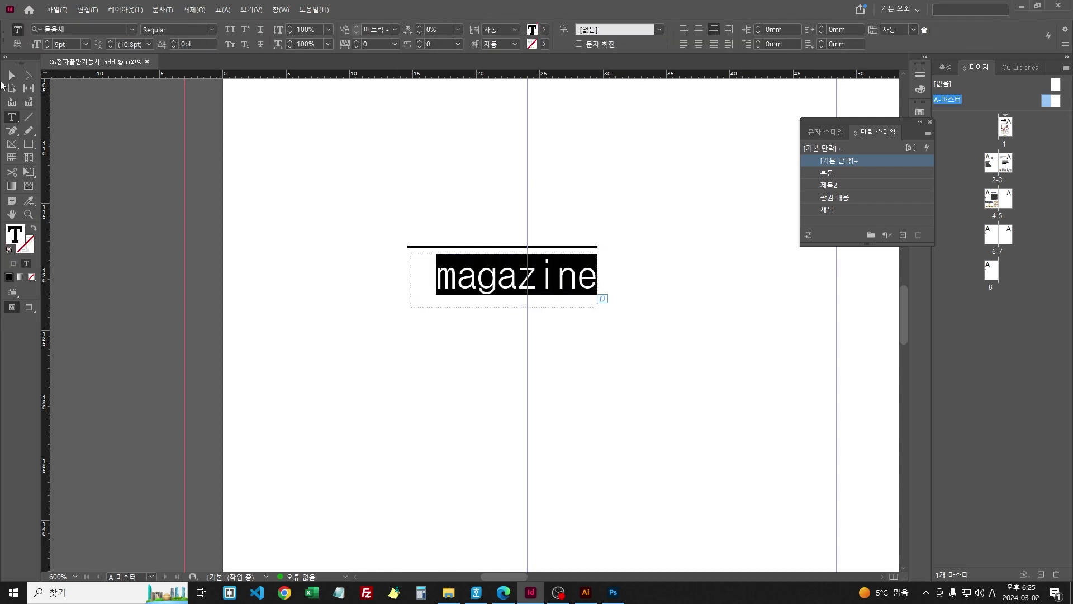
{"action": "key", "text": "Escape"}
{"action": "left_click_drag", "start_coordinate": [595, 218], "coordinate": [535, 305]}
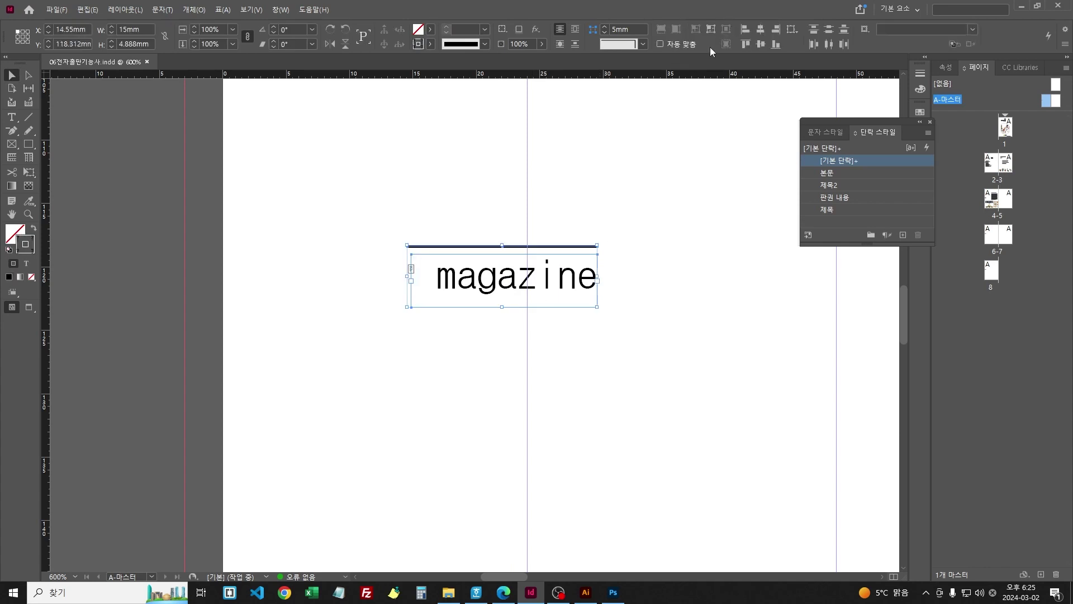
{"action": "left_click", "coordinate": [793, 33]}
{"action": "left_click", "coordinate": [827, 28]}
{"action": "left_click", "coordinate": [945, 67]}
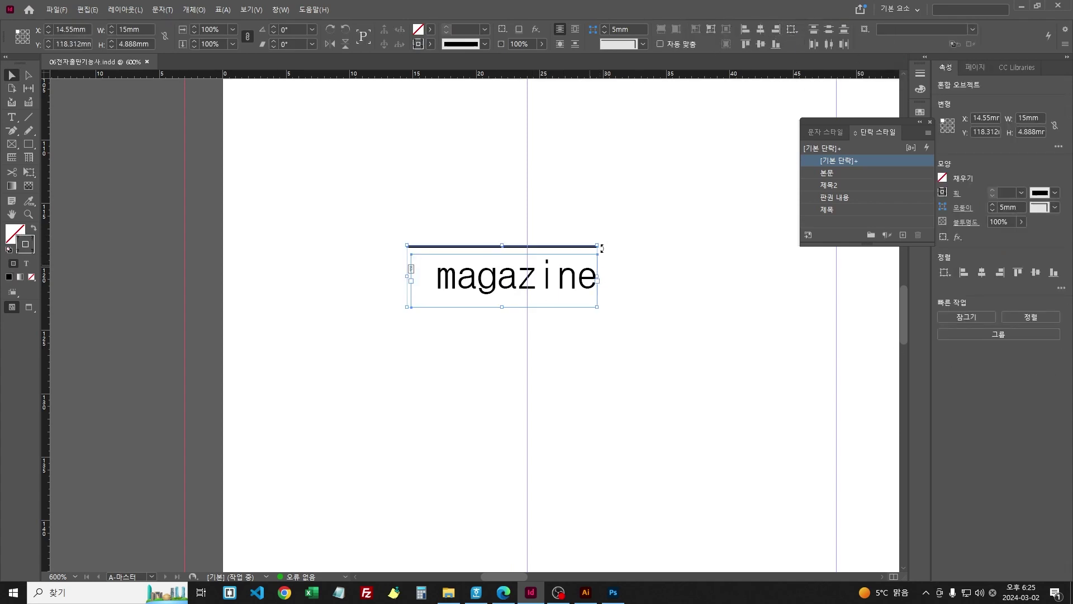
{"action": "left_click", "coordinate": [624, 234]}
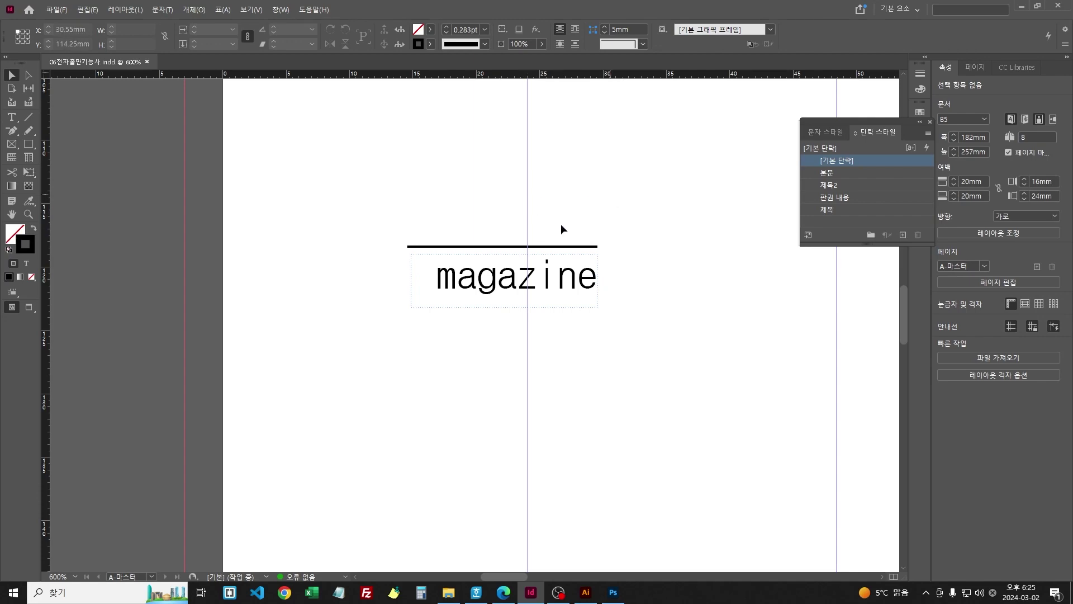
Step: Consult the page number layouts in the exam PDF in Edge and draw a text frame about 3.85 × 4.2 mm above the line's right end in InDesign
{"action": "left_click", "coordinate": [503, 592]}
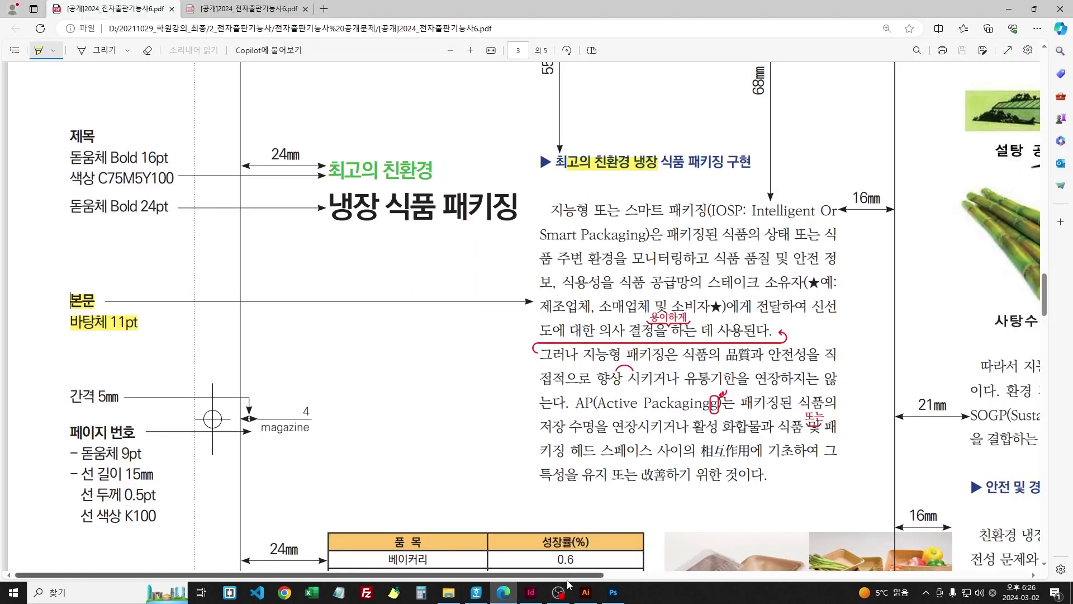
{"action": "left_click_drag", "start_coordinate": [571, 574], "coordinate": [919, 574]}
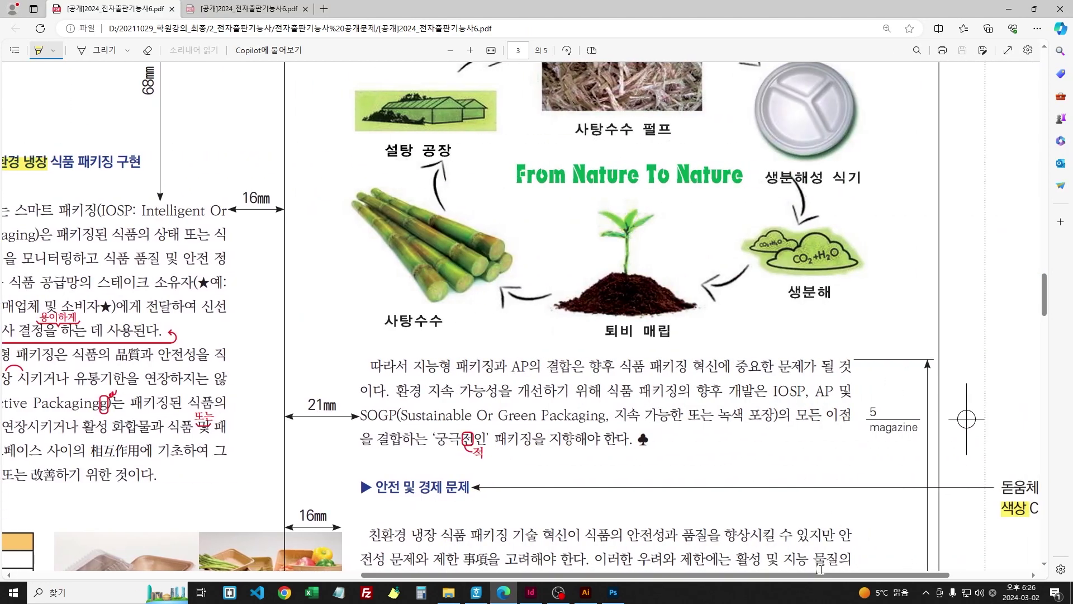
{"action": "left_click_drag", "start_coordinate": [820, 570], "coordinate": [368, 433]}
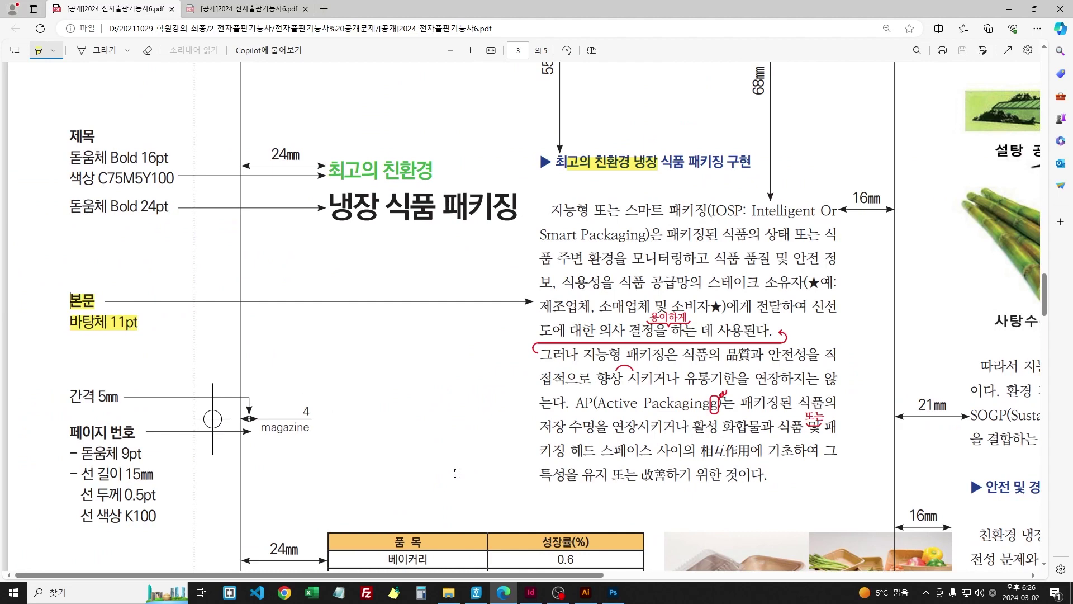
{"action": "left_click", "coordinate": [531, 592]}
{"action": "left_click", "coordinate": [11, 116]}
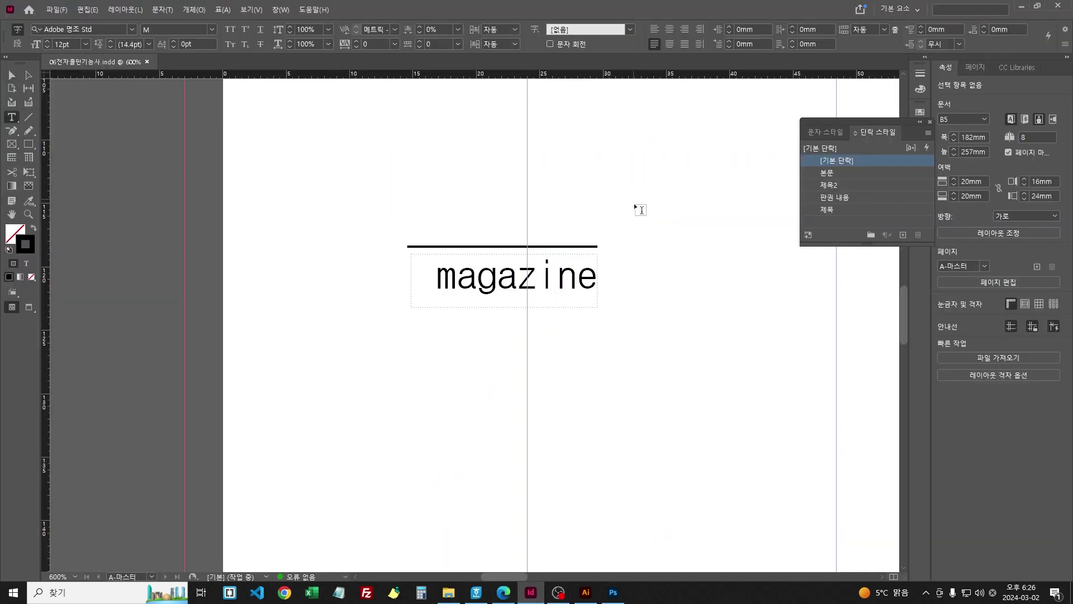
{"action": "left_click_drag", "start_coordinate": [548, 179], "coordinate": [597, 232]}
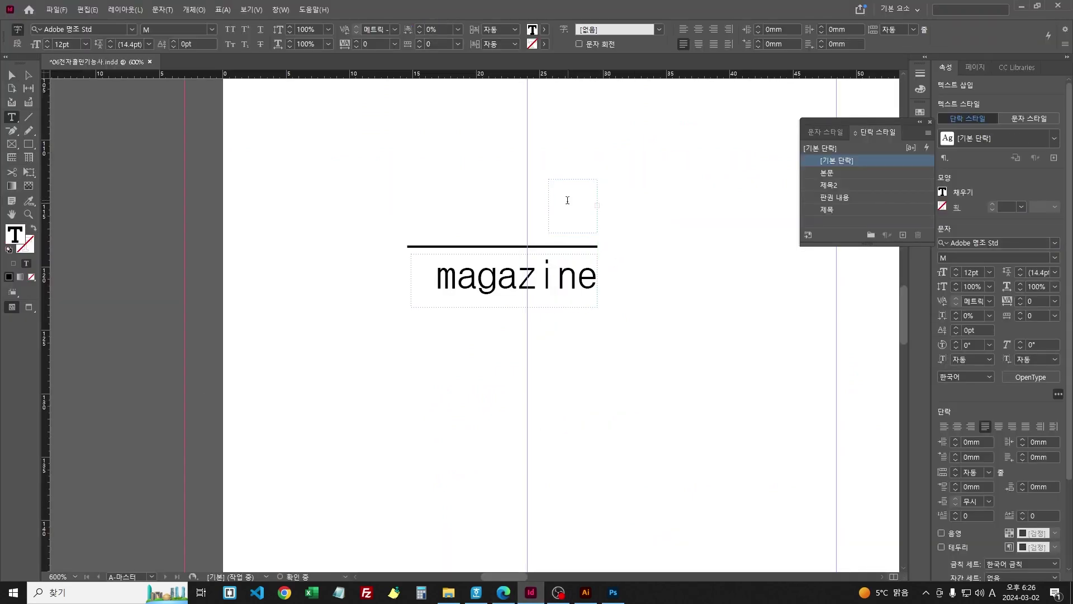
Step: Enlarge the new text frame to about 6.95 × 7.1 mm and enter "A" as its only text
{"action": "key", "text": "Hangul"}
{"action": "left_click", "coordinate": [11, 75]}
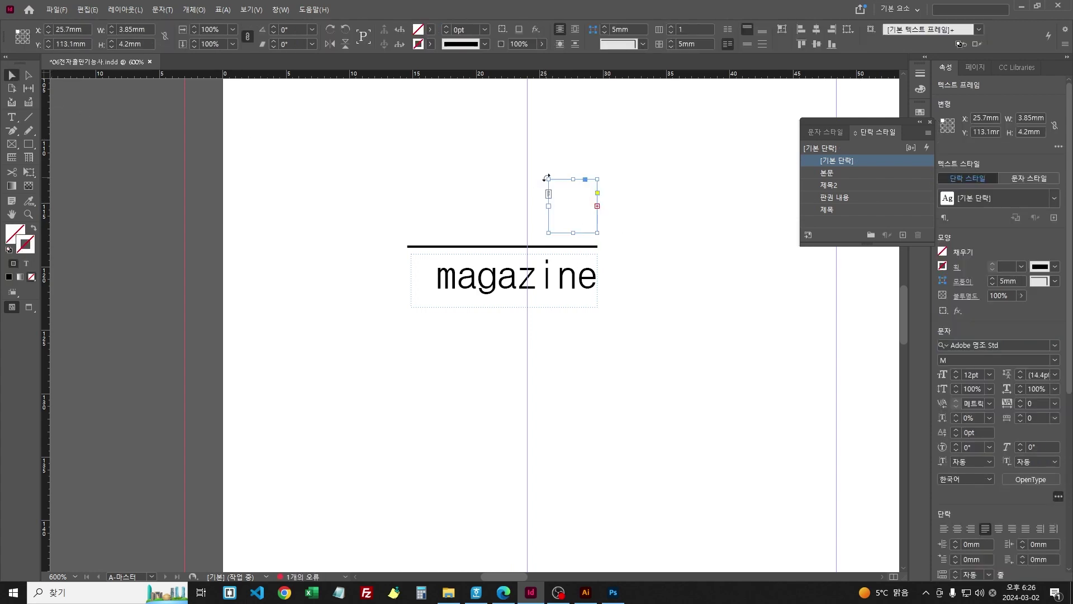
{"action": "left_click_drag", "start_coordinate": [548, 179], "coordinate": [509, 143]}
{"action": "double_click", "coordinate": [508, 164]}
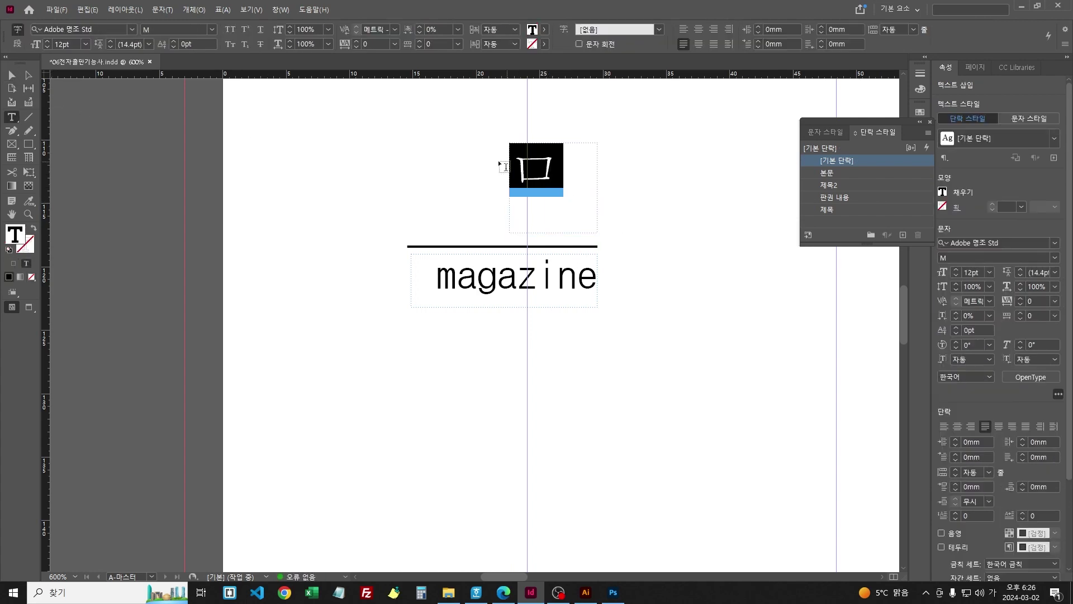
{"action": "left_click", "coordinate": [509, 167]}
{"action": "key", "text": "BackSpace"}
{"action": "key", "text": "Hangul"}
{"action": "type", "text": "a"}
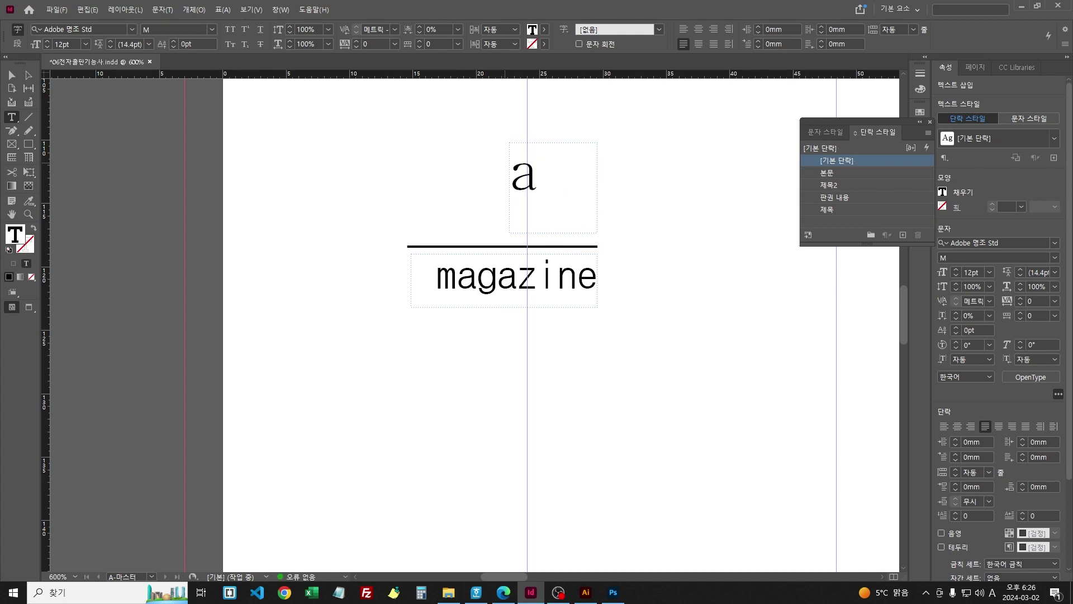
{"action": "key", "text": "BackSpace"}
{"action": "type", "text": "A"}
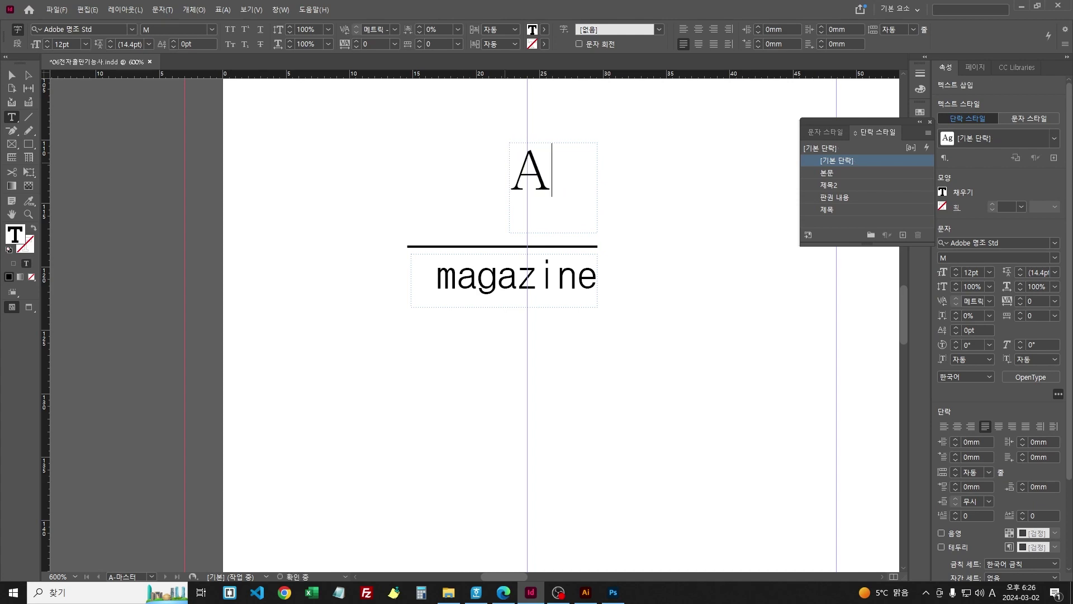
Step: Format the "A" in 돋움체 at 9 pt, following the page number specification in the exam PDF
{"action": "double_click", "coordinate": [526, 177]}
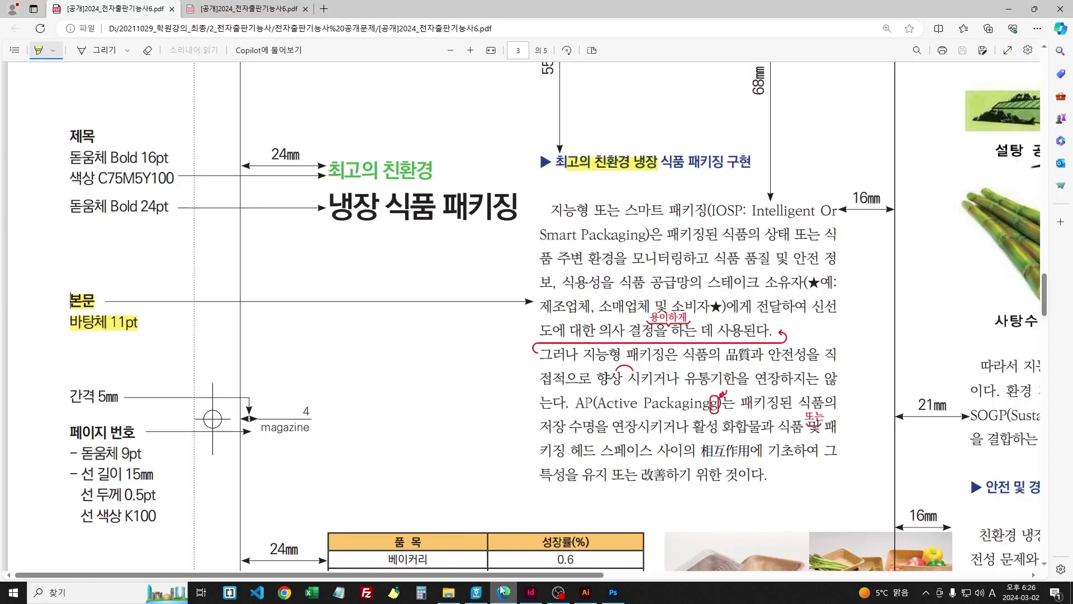
{"action": "left_click", "coordinate": [503, 592]}
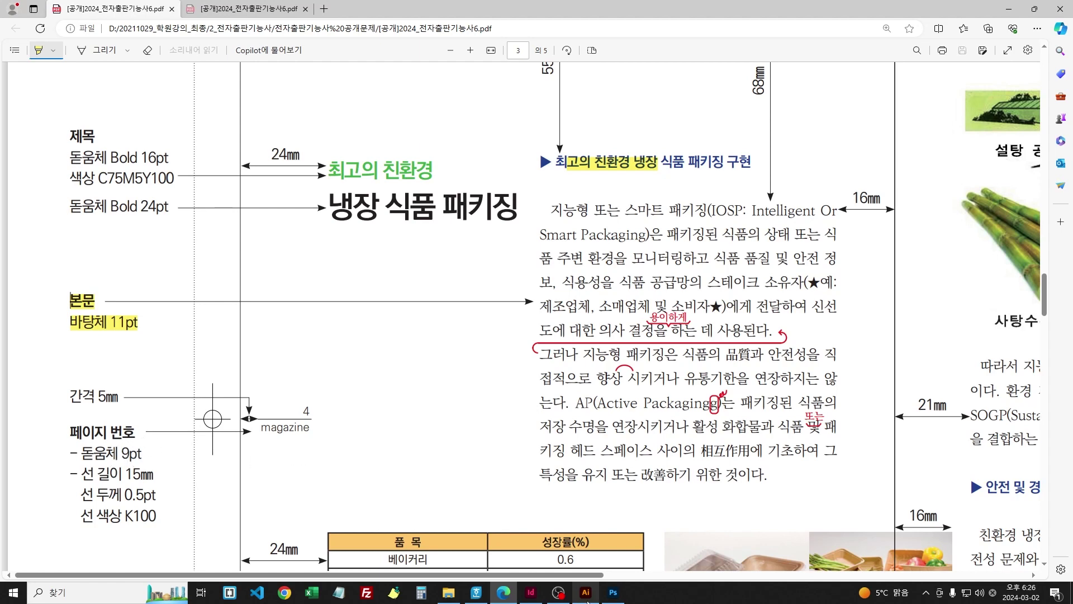
{"action": "left_click", "coordinate": [530, 592]}
{"action": "left_click", "coordinate": [132, 30]}
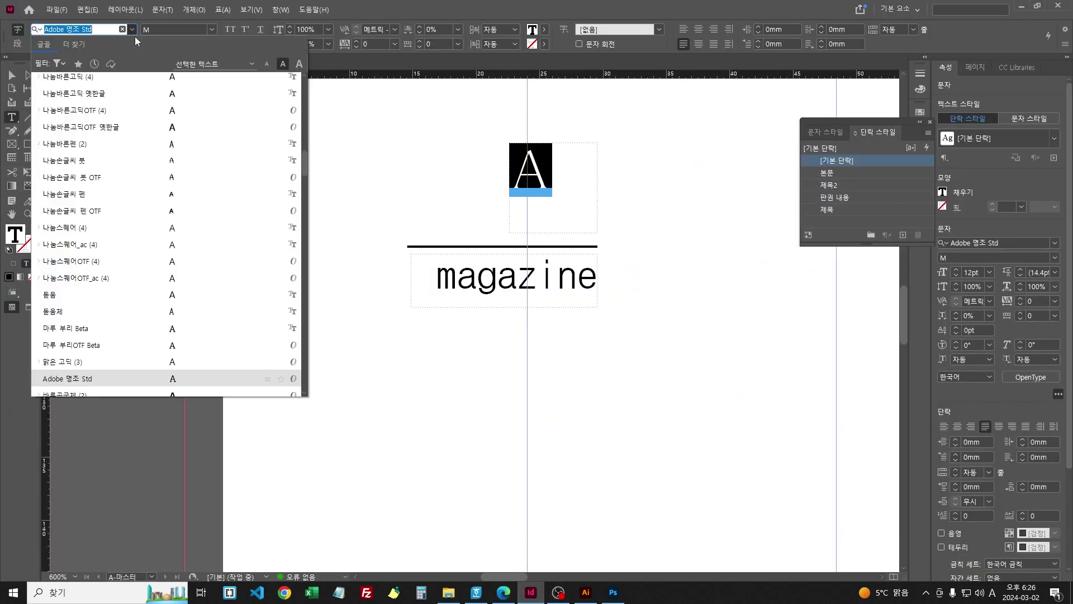
{"action": "scroll", "coordinate": [168, 167], "scroll_direction": "up", "scroll_amount": 10}
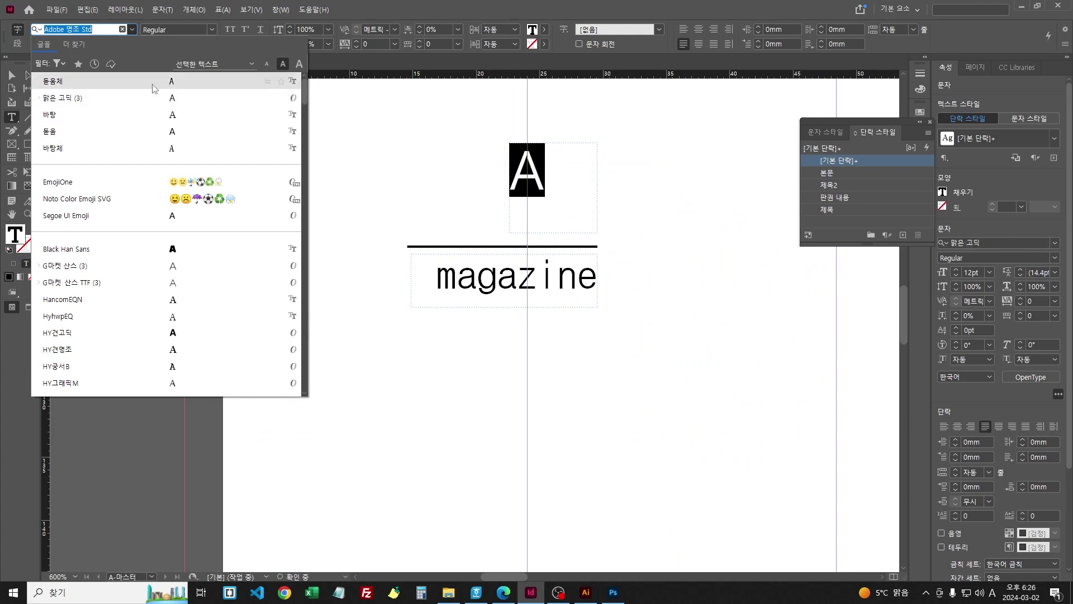
{"action": "left_click", "coordinate": [153, 82]}
{"action": "key", "text": "Tab"}
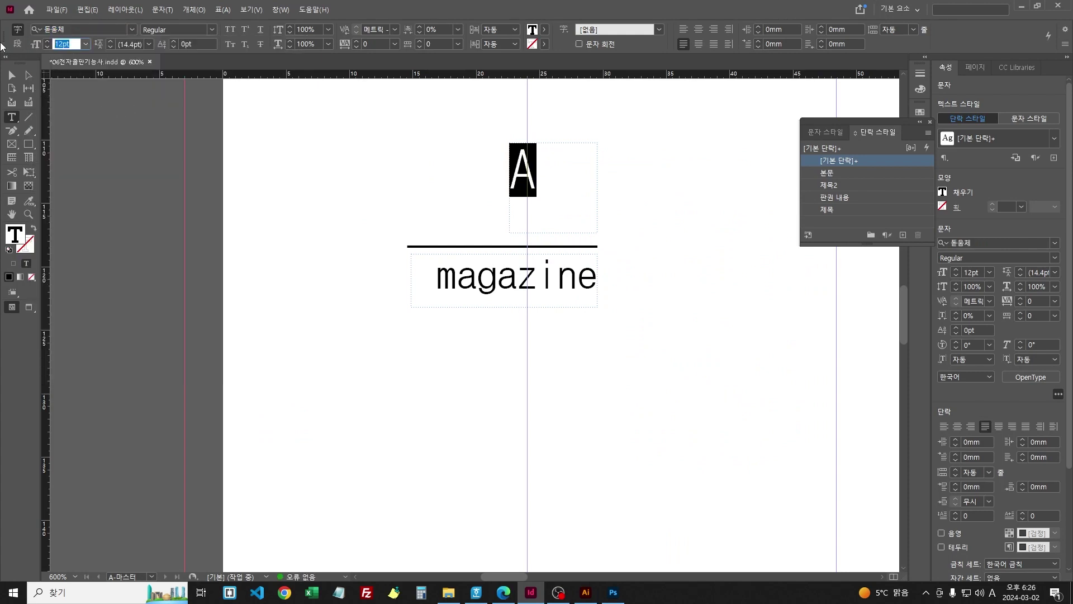
{"action": "type", "text": "9"}
{"action": "key", "text": "Return"}
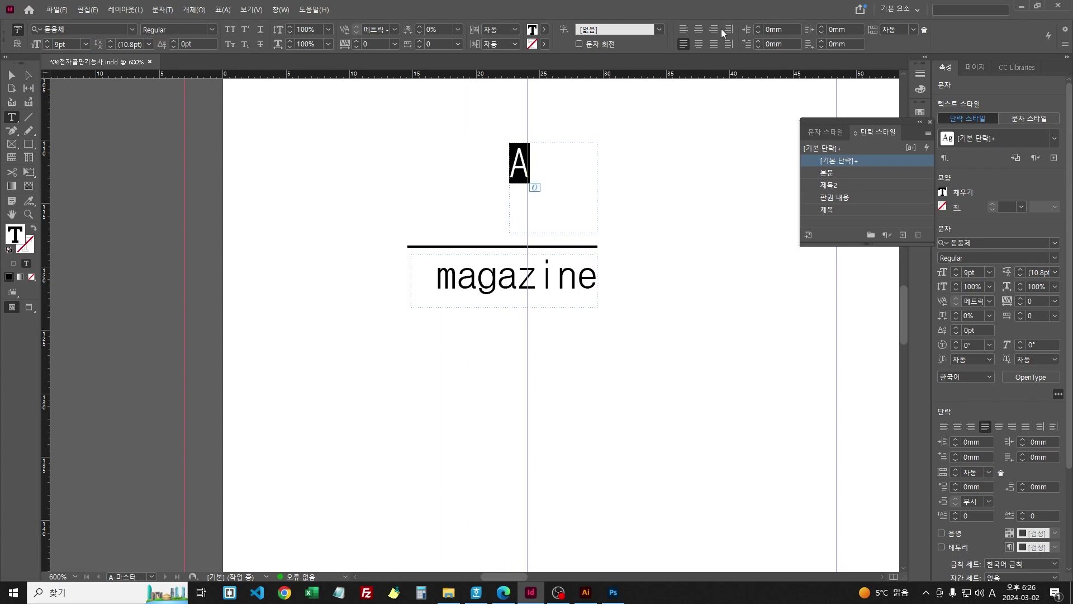
Step: Right-align the "A" and shrink its frame so it sits directly above the line's right end
{"action": "left_click", "coordinate": [721, 29]}
{"action": "left_click", "coordinate": [12, 74]}
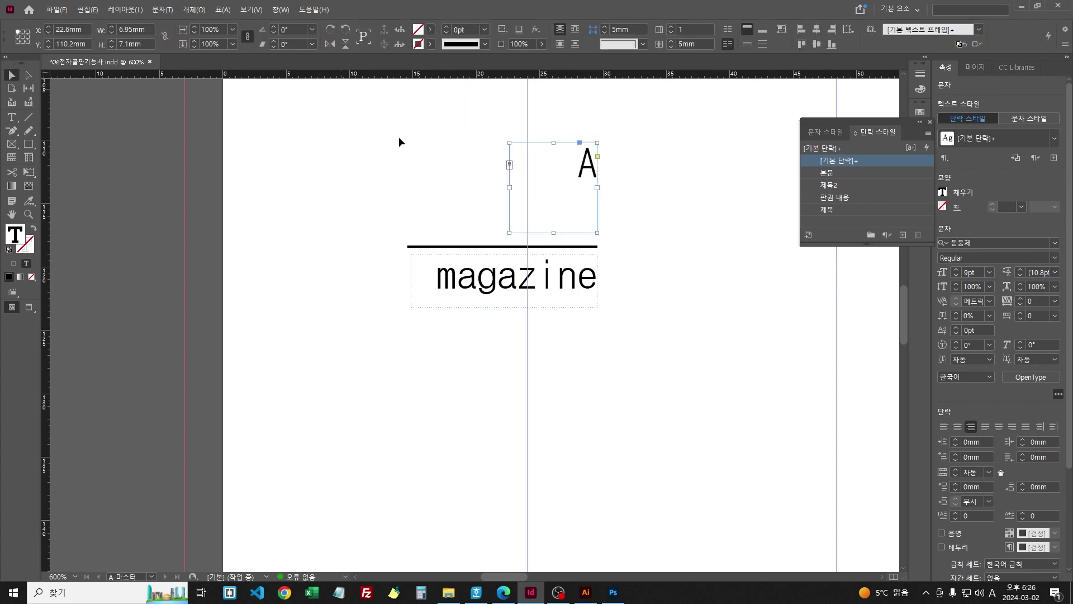
{"action": "left_click_drag", "start_coordinate": [510, 231], "coordinate": [586, 211]}
Step: Align the right edges of the "A" frame, the line and the "magazine" frame relative to the selection (선택 항목에 정렬)
{"action": "left_click_drag", "start_coordinate": [400, 316], "coordinate": [634, 179]}
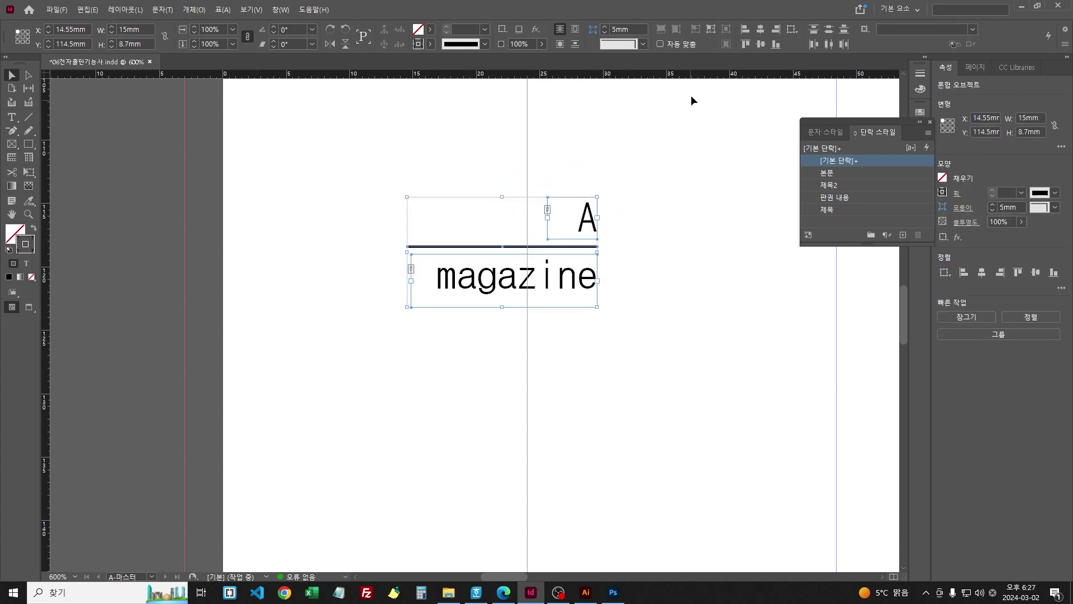
{"action": "left_click", "coordinate": [792, 29]}
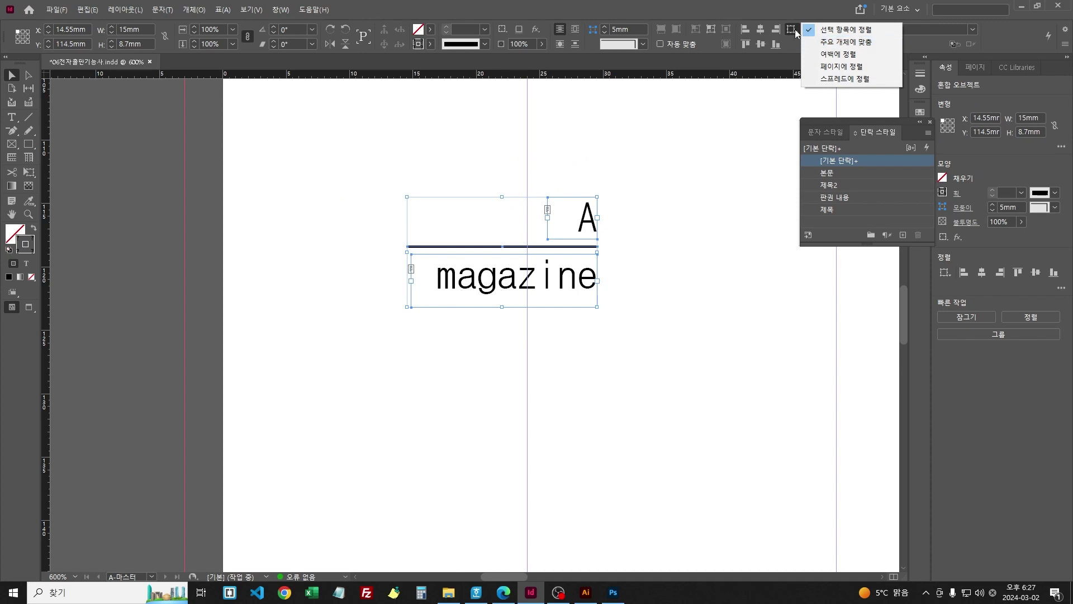
{"action": "left_click", "coordinate": [776, 30]}
{"action": "left_click", "coordinate": [626, 179]}
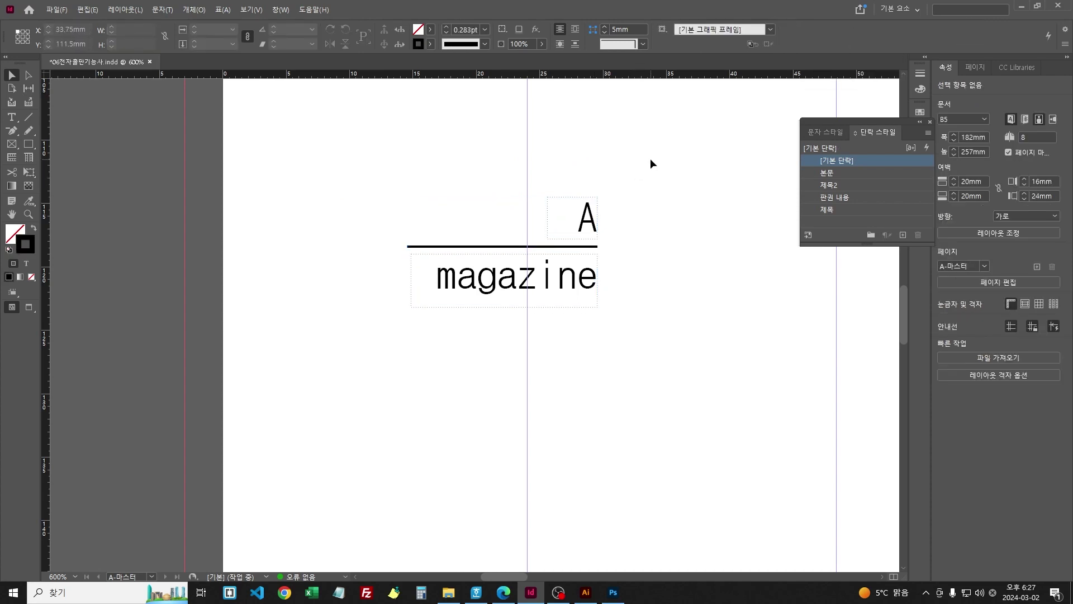
Step: Compare "magazine" with the sample in the exam PDF and set the whole word's tracking to 20
{"action": "double_click", "coordinate": [449, 282]}
{"action": "left_click_drag", "start_coordinate": [436, 276], "coordinate": [583, 276]}
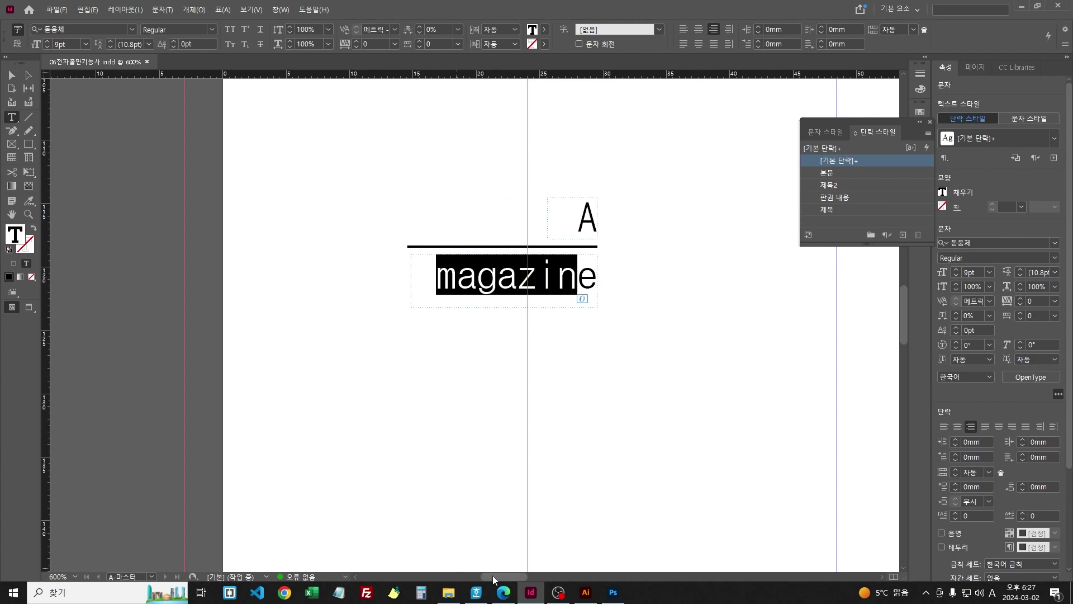
{"action": "left_click", "coordinate": [503, 591]}
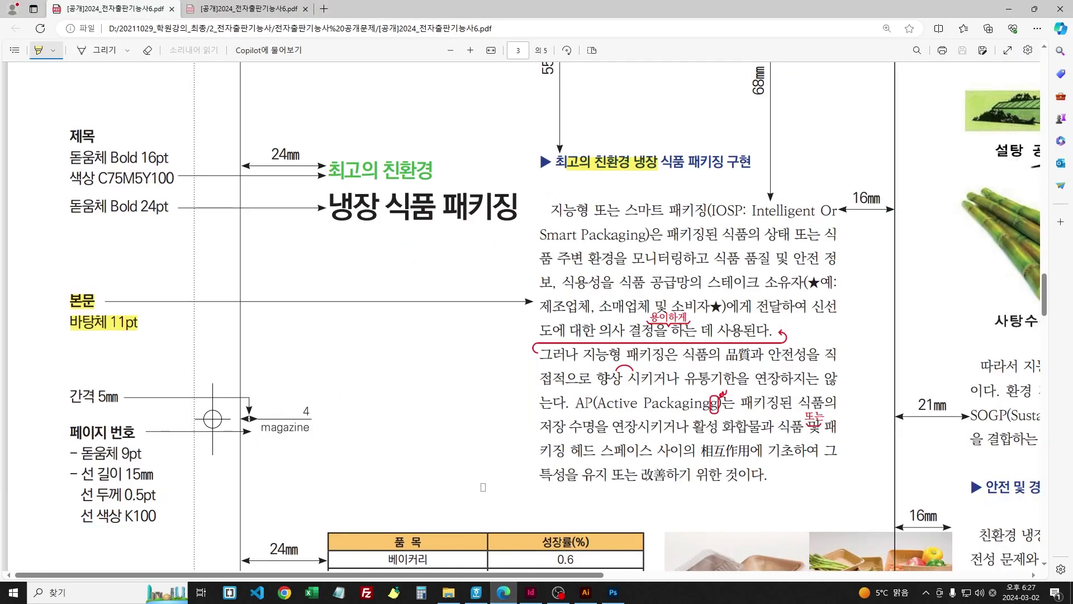
{"action": "left_click", "coordinate": [531, 593]}
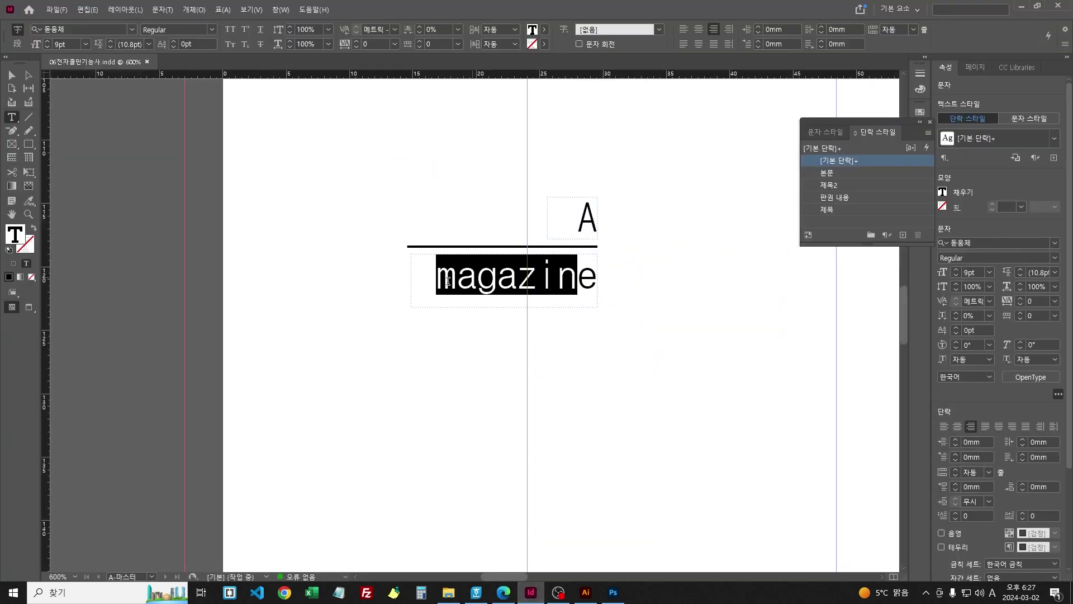
{"action": "left_click_drag", "start_coordinate": [442, 277], "coordinate": [658, 278]}
{"action": "key", "text": "alt+Left"}
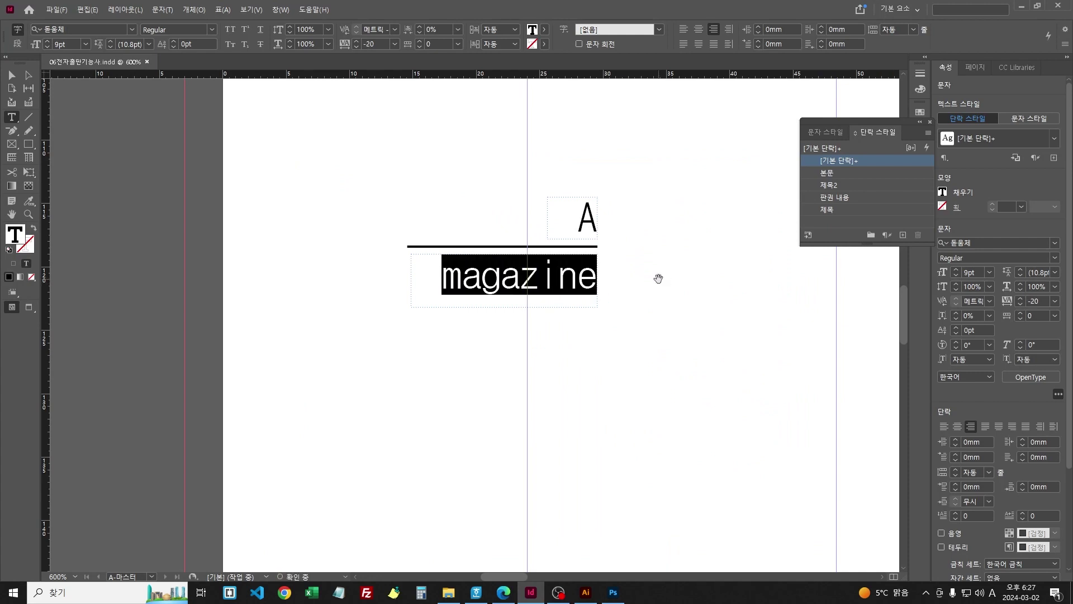
{"action": "key", "text": "alt+Right"}
{"action": "key", "text": "alt+Right"}
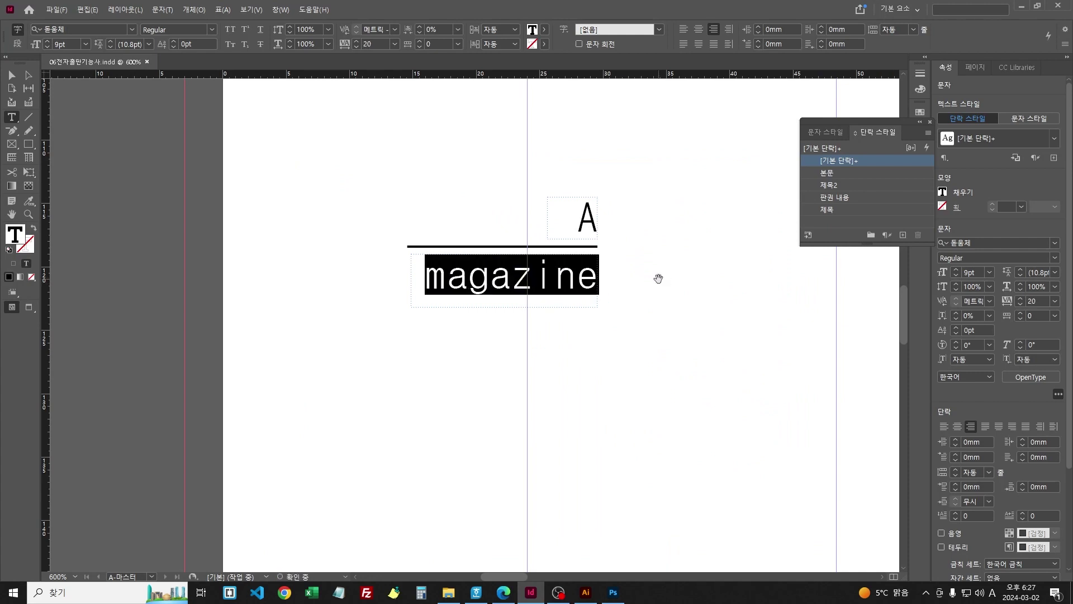
{"action": "key", "text": "Escape"}
{"action": "left_click", "coordinate": [401, 138]}
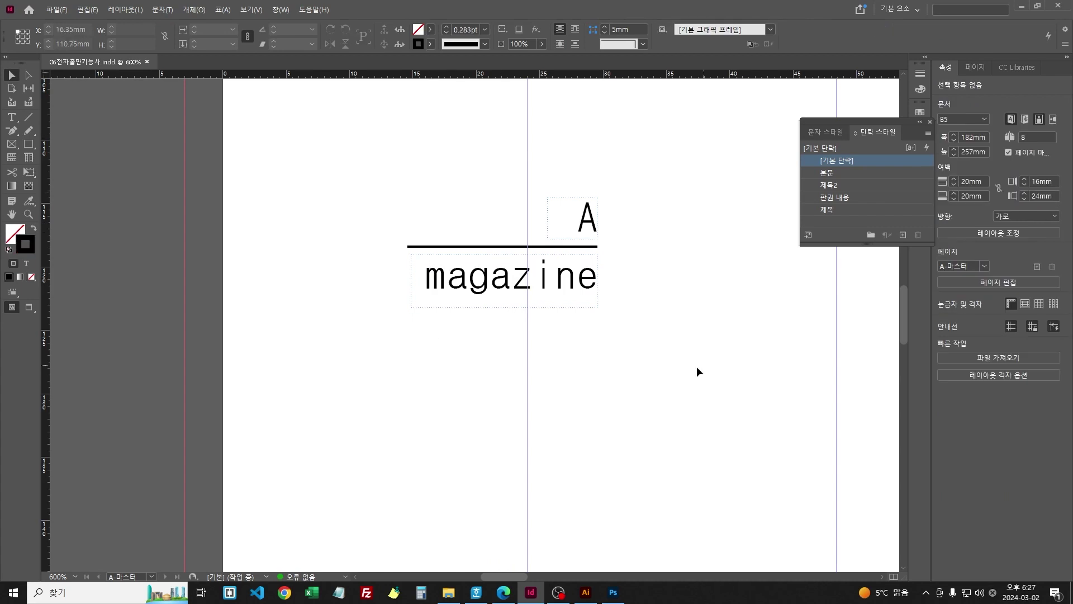
Step: Group the "A" frame, the line and the "magazine" frame, and save the document
{"action": "left_click_drag", "start_coordinate": [407, 157], "coordinate": [615, 319]}
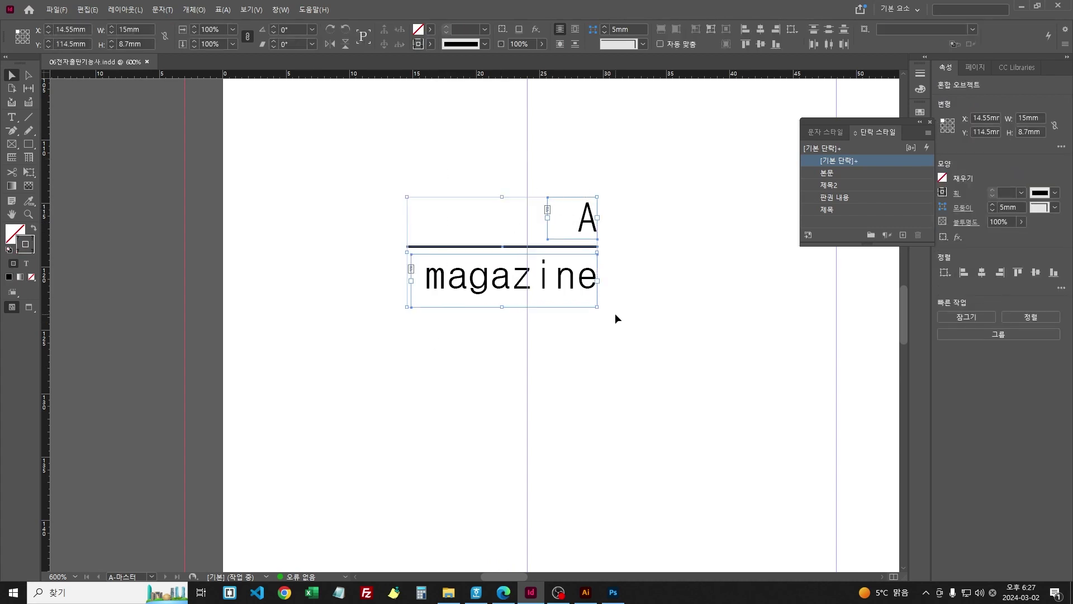
{"action": "key", "text": "ctrl+g"}
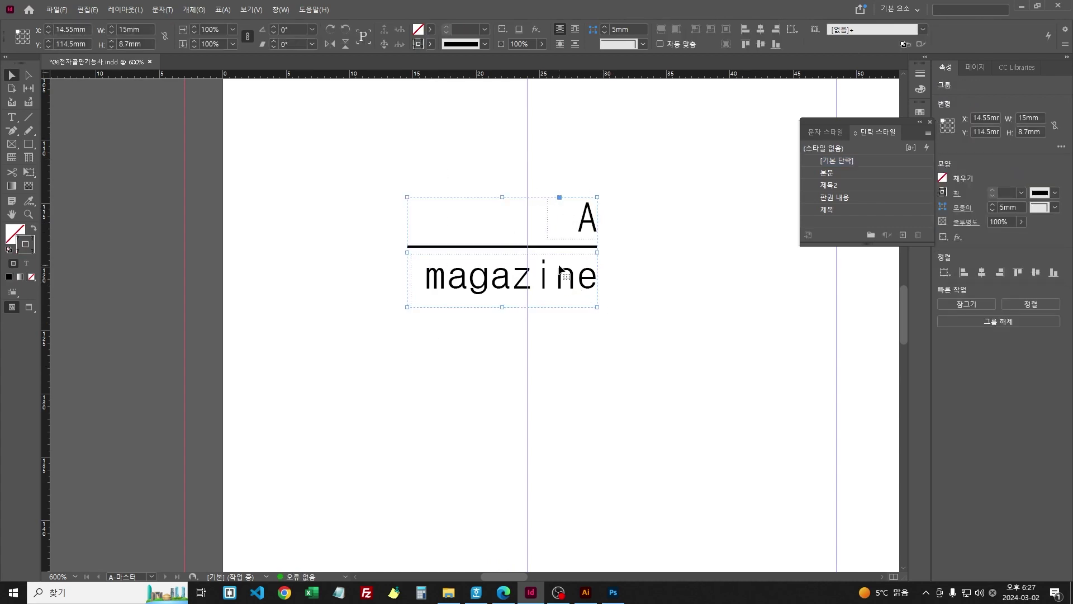
{"action": "key", "text": "ctrl+s"}
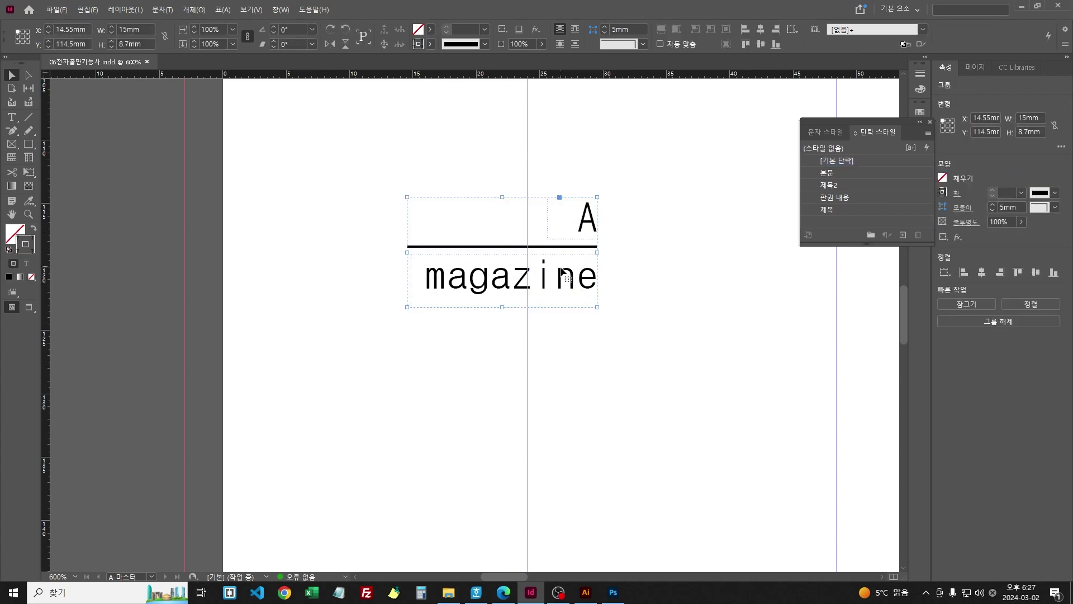
Step: In the exam PDF in Edge, highlight page 4's outer margin in yellow above, around and below the page number to mark its vertical position
{"action": "left_click", "coordinate": [503, 592]}
{"action": "scroll", "coordinate": [449, 485], "scroll_direction": "down", "scroll_amount": 3}
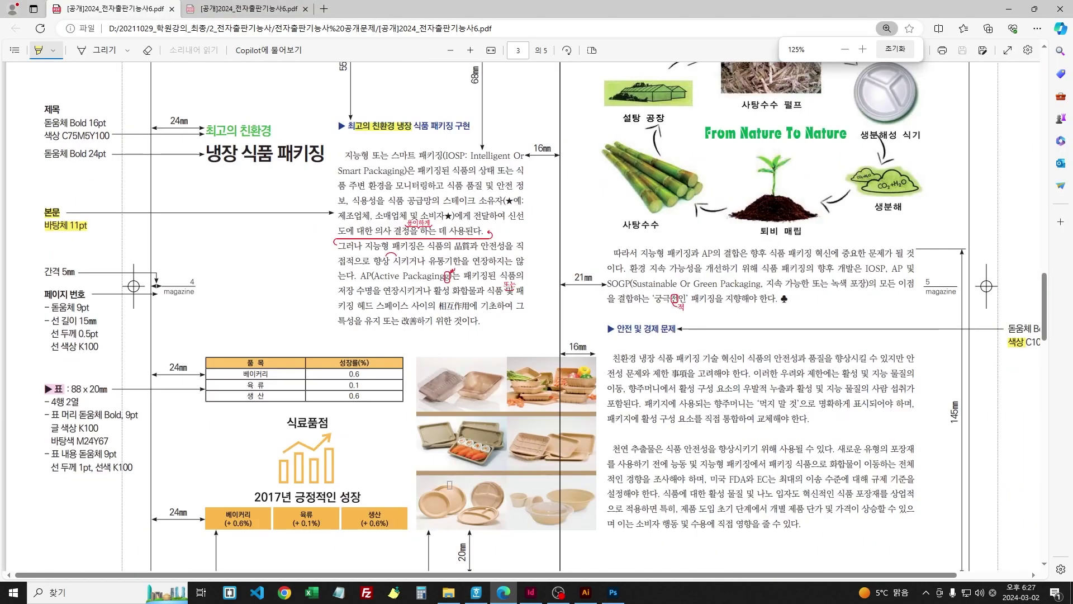
{"action": "scroll", "coordinate": [449, 485], "scroll_direction": "down", "scroll_amount": 1}
{"action": "scroll", "coordinate": [445, 476], "scroll_direction": "down", "scroll_amount": 1}
{"action": "scroll", "coordinate": [229, 263], "scroll_direction": "up", "scroll_amount": 5}
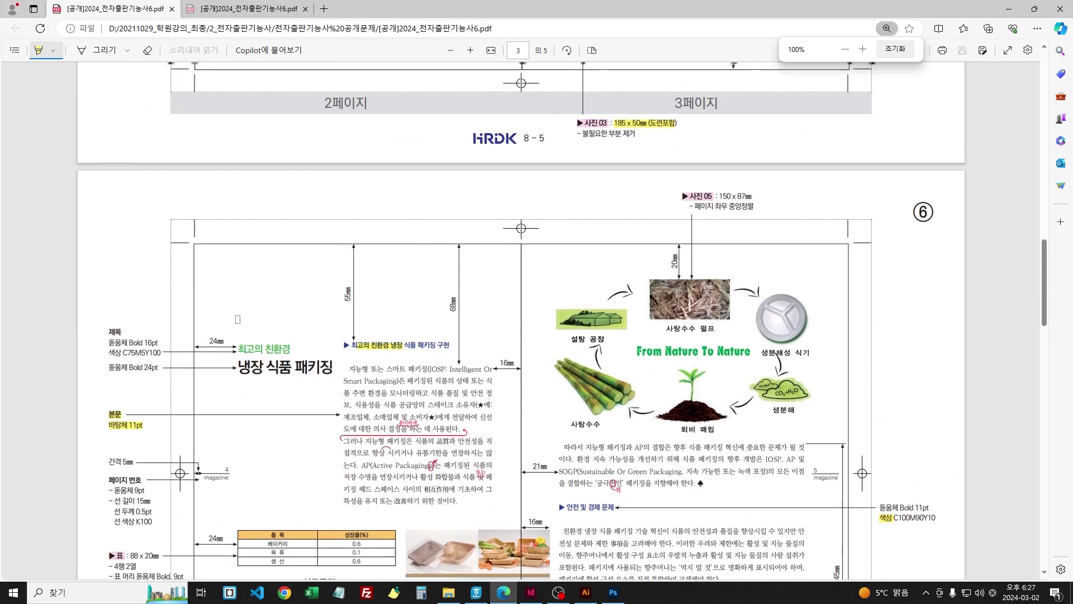
{"action": "scroll", "coordinate": [228, 263], "scroll_direction": "down", "scroll_amount": 5}
{"action": "mouse_move", "coordinate": [229, 263]}
{"action": "left_mouse_down"}
{"action": "mouse_move", "coordinate": [213, 235]}
{"action": "mouse_move", "coordinate": [227, 234]}
{"action": "mouse_move", "coordinate": [201, 271]}
{"action": "mouse_move", "coordinate": [228, 385]}
{"action": "mouse_move", "coordinate": [228, 489]}
{"action": "left_mouse_up"}
{"action": "scroll", "coordinate": [229, 261], "scroll_direction": "up", "scroll_amount": 4}
{"action": "scroll", "coordinate": [310, 416], "scroll_direction": "down", "scroll_amount": 4}
{"action": "left_click_drag", "start_coordinate": [224, 296], "coordinate": [225, 449]}
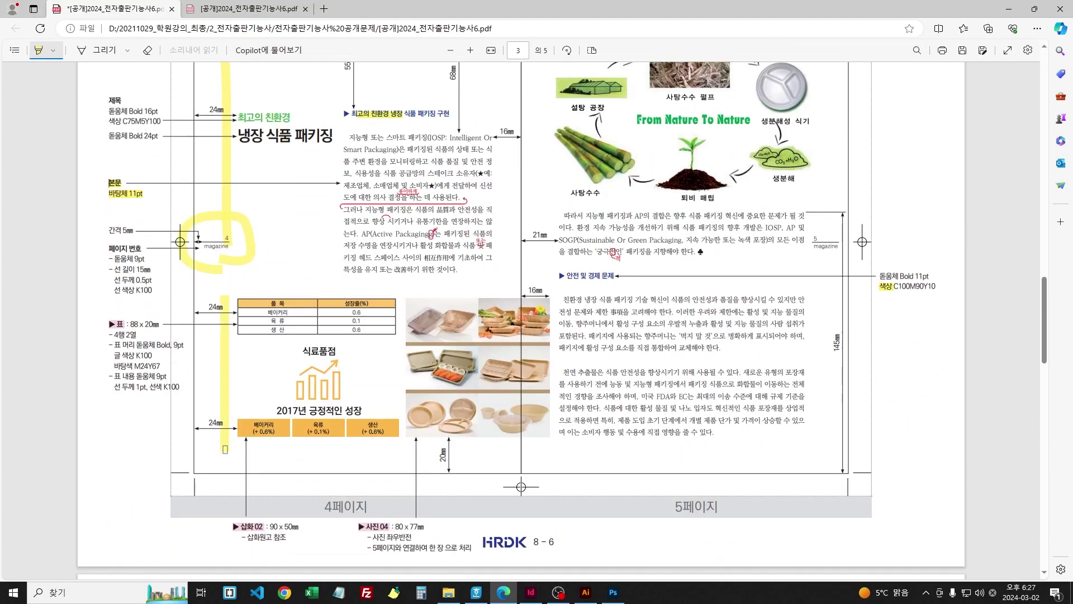
{"action": "scroll", "coordinate": [231, 332], "scroll_direction": "up", "scroll_amount": 3}
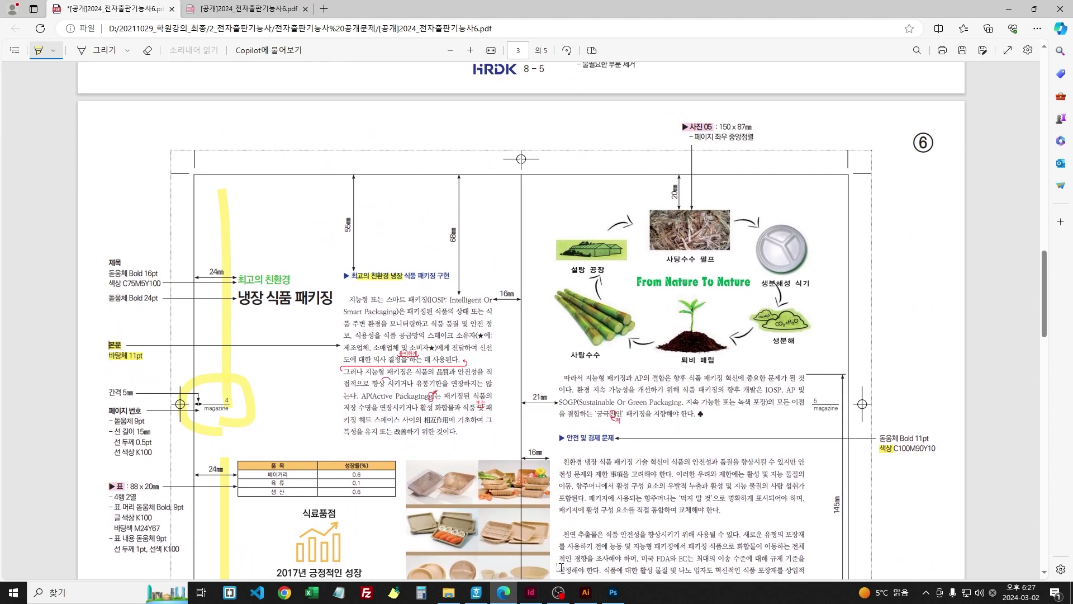
Step: In InDesign, set alignment to page (페이지에 정렬) and centre the "A"–line–"magazine" group vertically on the page
{"action": "left_click", "coordinate": [530, 592]}
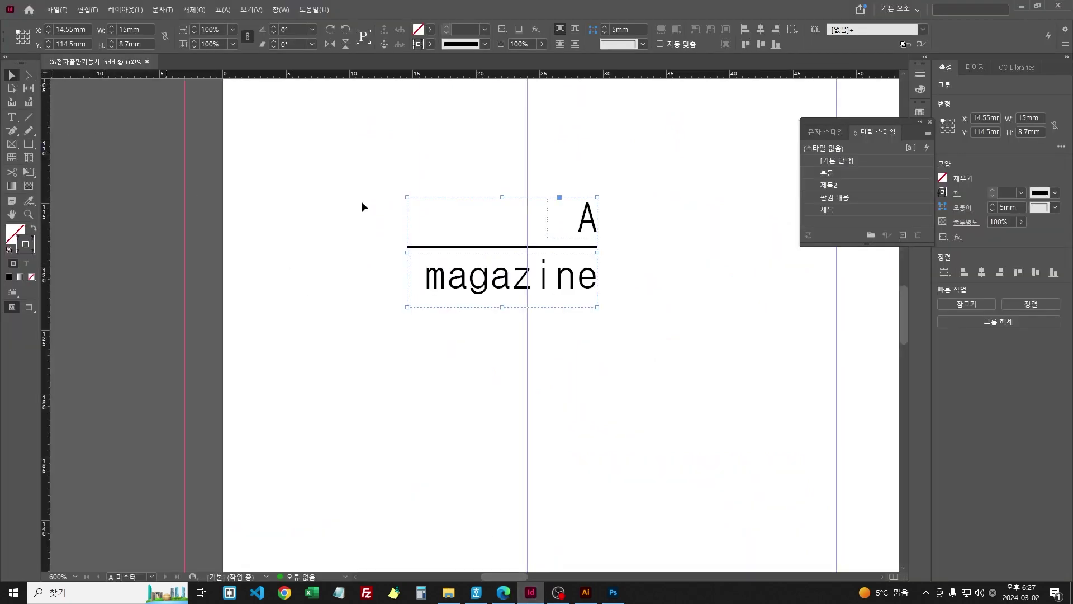
{"action": "key", "text": "ctrl+minus"}
{"action": "key", "text": "ctrl+minus"}
{"action": "key", "text": "ctrl+minus"}
{"action": "key", "text": "ctrl+minus"}
{"action": "key", "text": "ctrl+minus"}
{"action": "left_click", "coordinate": [527, 329]}
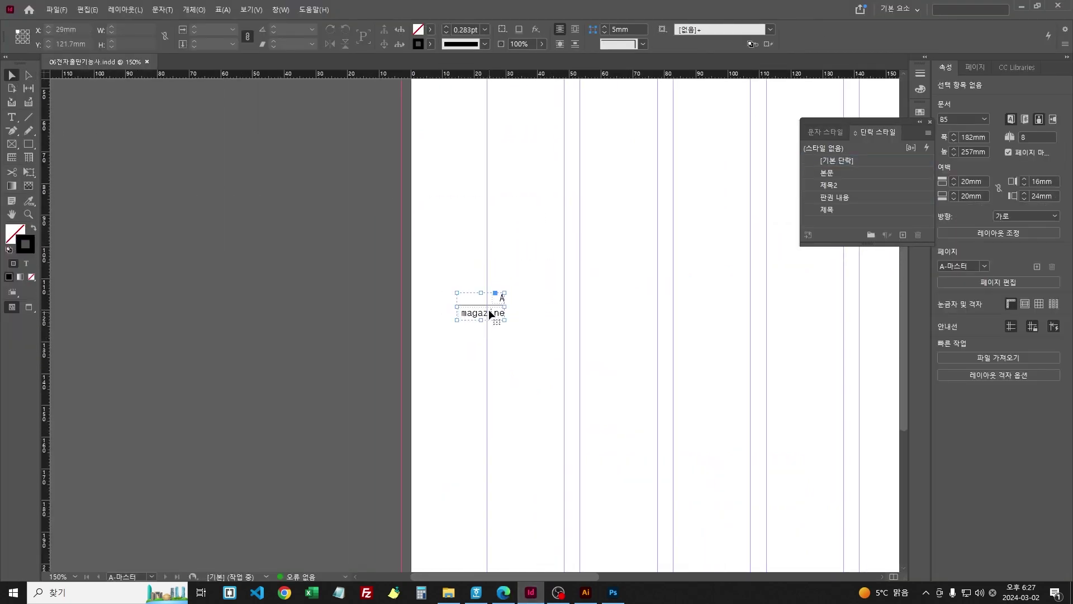
{"action": "left_click", "coordinate": [489, 314]}
{"action": "key", "text": "ctrl+minus"}
{"action": "key", "text": "ctrl+minus"}
{"action": "key", "text": "ctrl+minus"}
{"action": "left_click", "coordinate": [790, 30]}
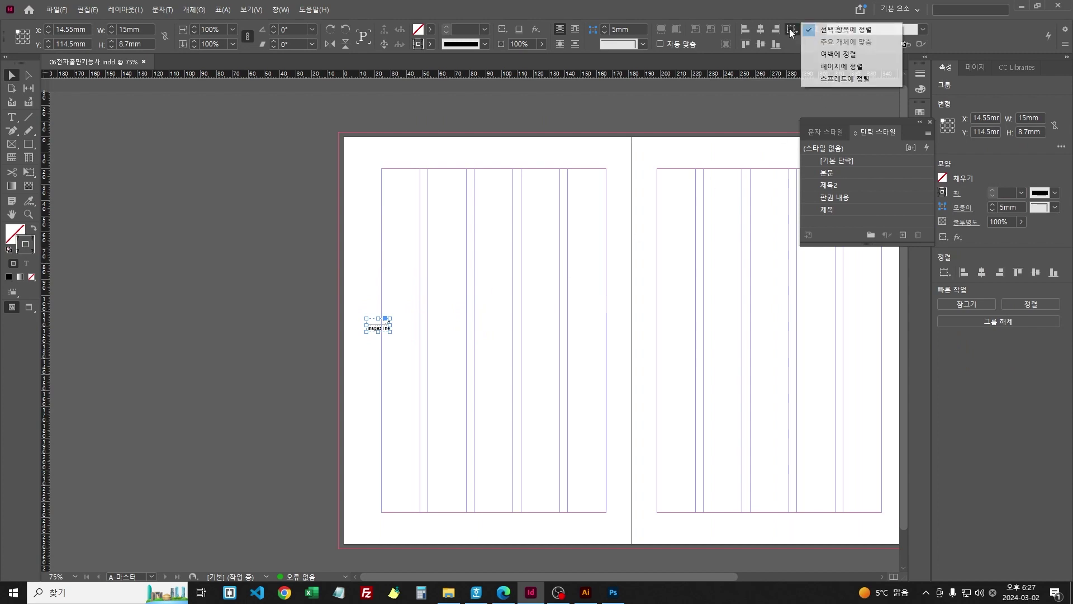
{"action": "left_click", "coordinate": [827, 67]}
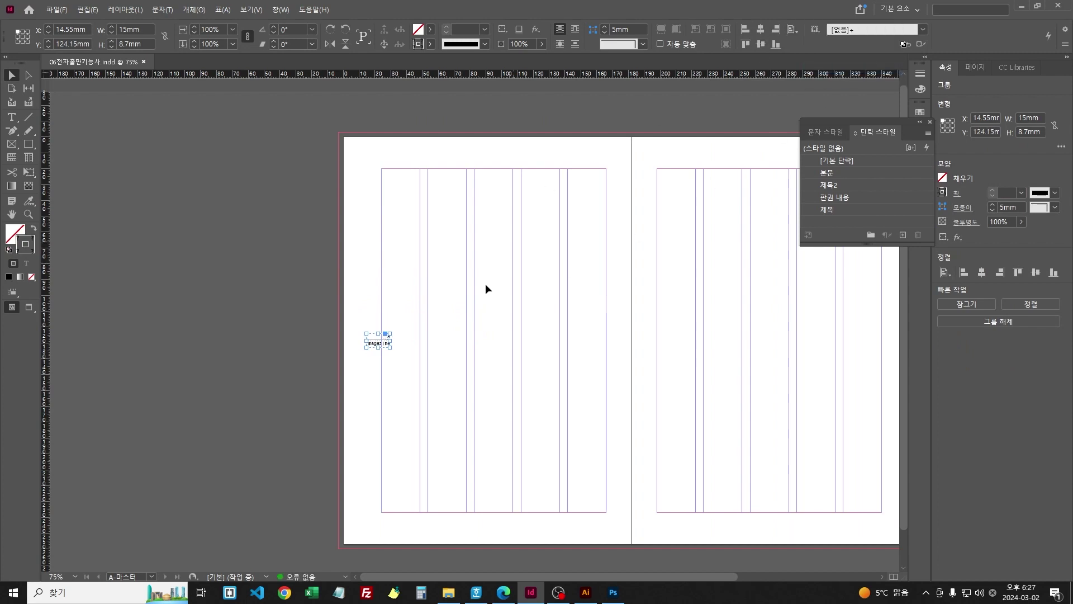
Step: Move the page number group horizontally towards the left page's outer edge, to X 0.5 mm
{"action": "key", "text": "ctrl+equal"}
{"action": "key", "text": "ctrl+equal"}
{"action": "key", "text": "ctrl+equal"}
{"action": "key", "text": "ctrl+equal"}
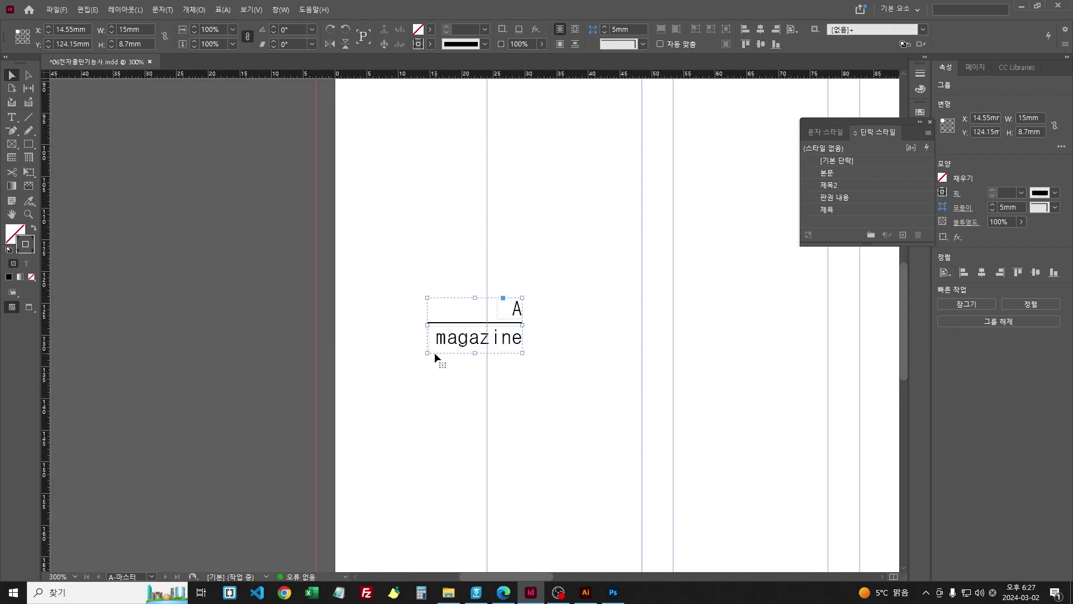
{"action": "left_click_drag", "start_coordinate": [482, 338], "coordinate": [394, 339]}
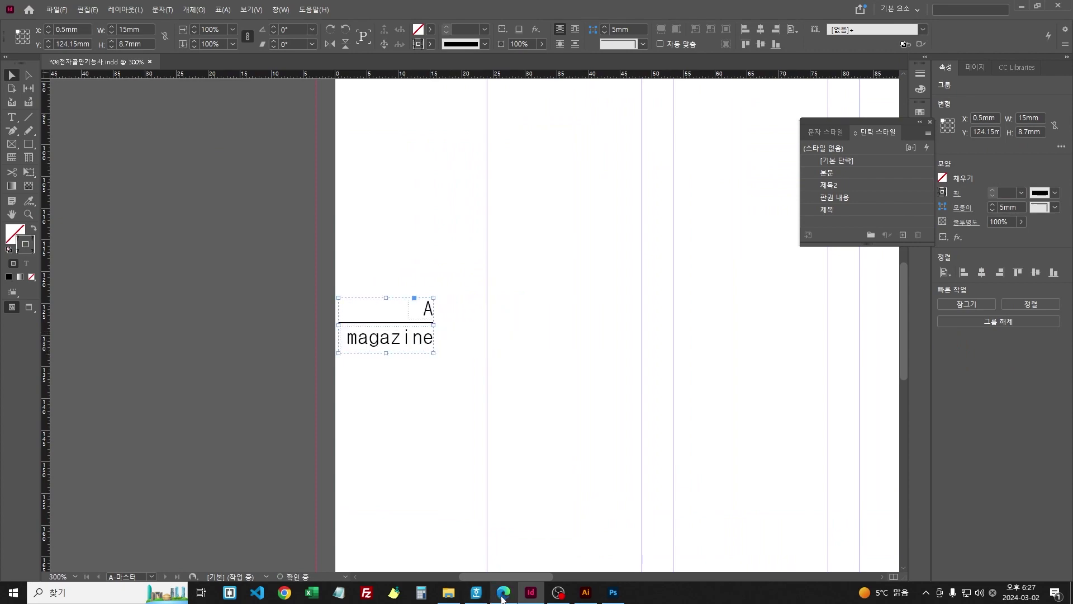
Step: Check the page number's edge spacing in the exam PDF in Edge, set the group's X position to 5 mm in InDesign, and save
{"action": "left_click", "coordinate": [503, 593]}
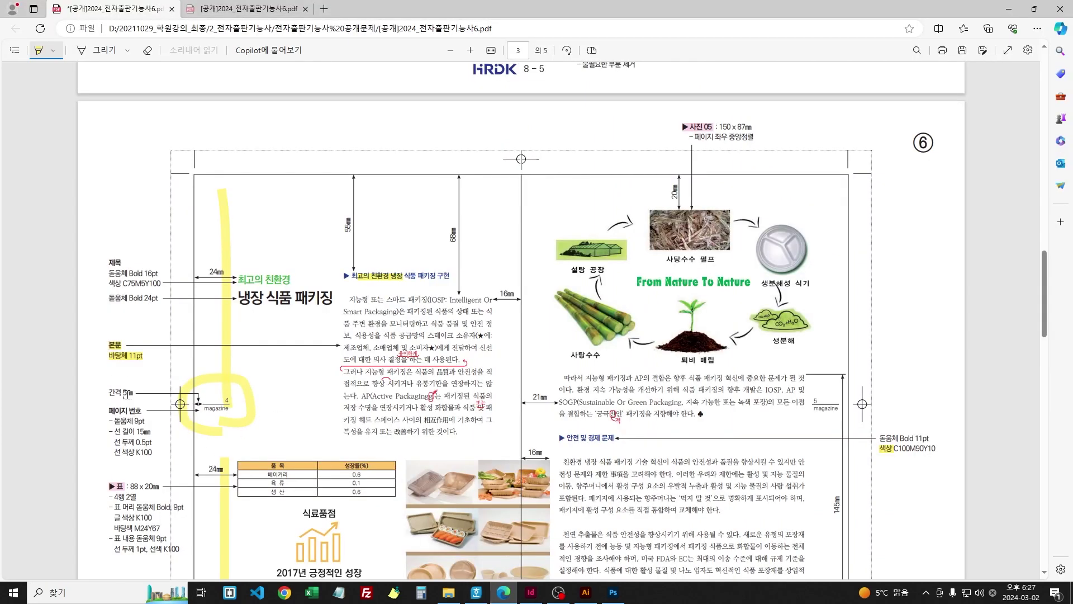
{"action": "left_click", "coordinate": [530, 592]}
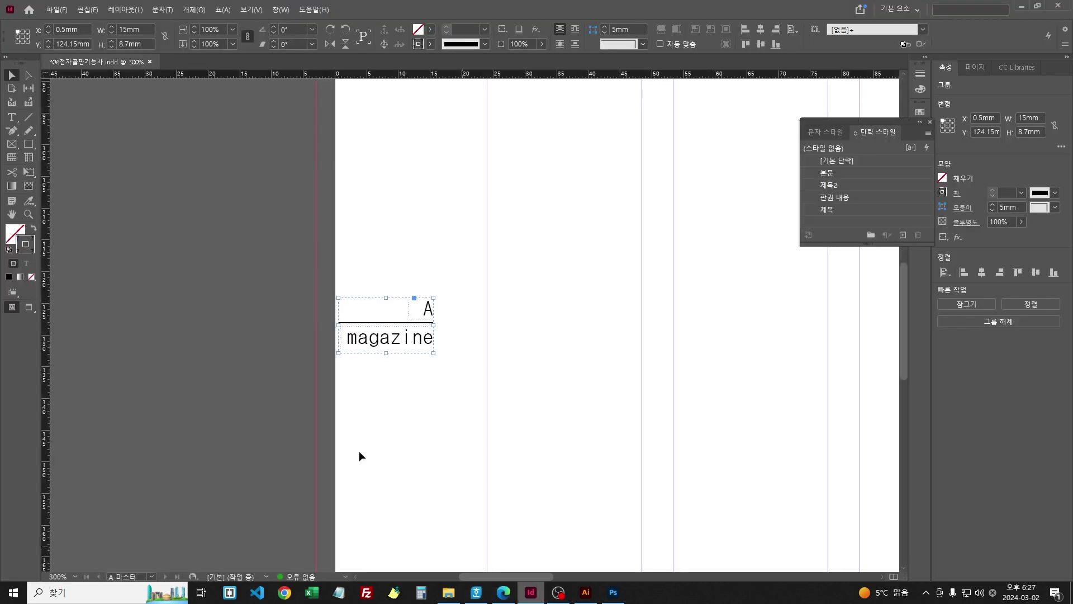
{"action": "key", "text": "ctrl+equal"}
{"action": "key", "text": "ctrl+equal"}
{"action": "key", "text": "ctrl+equal"}
{"action": "key", "text": "ctrl+equal"}
{"action": "key", "text": "ctrl+equal"}
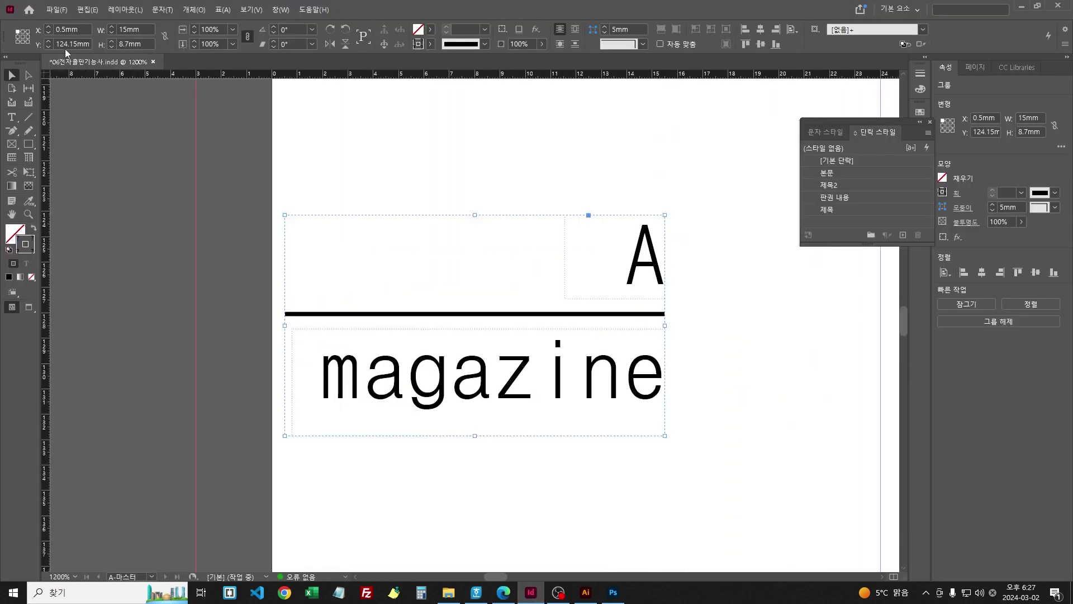
{"action": "left_click", "coordinate": [86, 32]}
{"action": "type", "text": "5"}
{"action": "key", "text": "Return"}
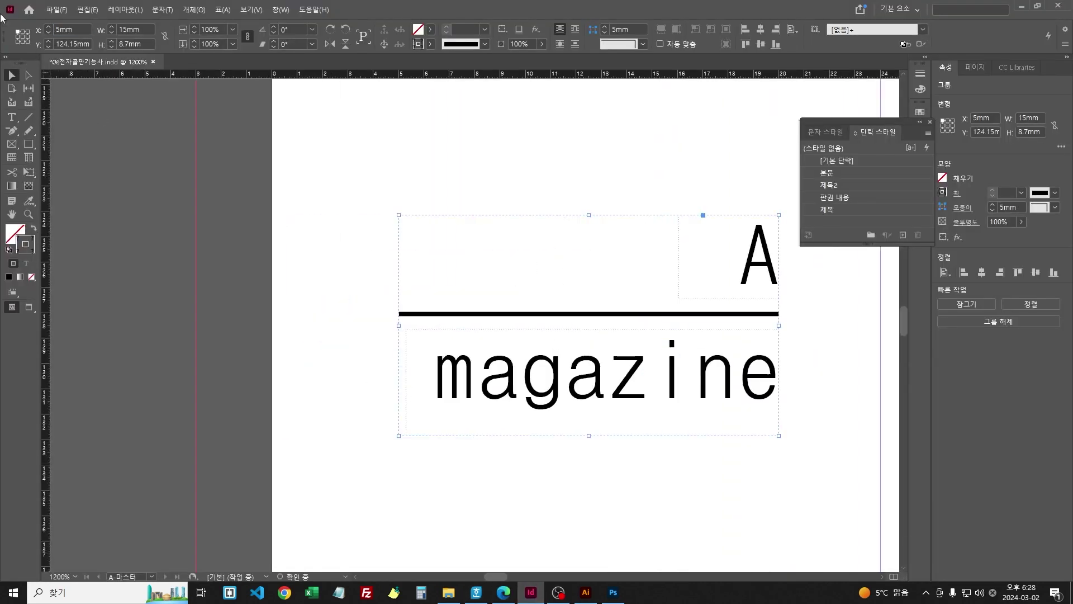
{"action": "left_click", "coordinate": [262, 149]}
{"action": "key", "text": "ctrl+minus"}
{"action": "key", "text": "ctrl+minus"}
{"action": "key", "text": "ctrl+minus"}
{"action": "key", "text": "ctrl+minus"}
{"action": "key", "text": "ctrl+minus"}
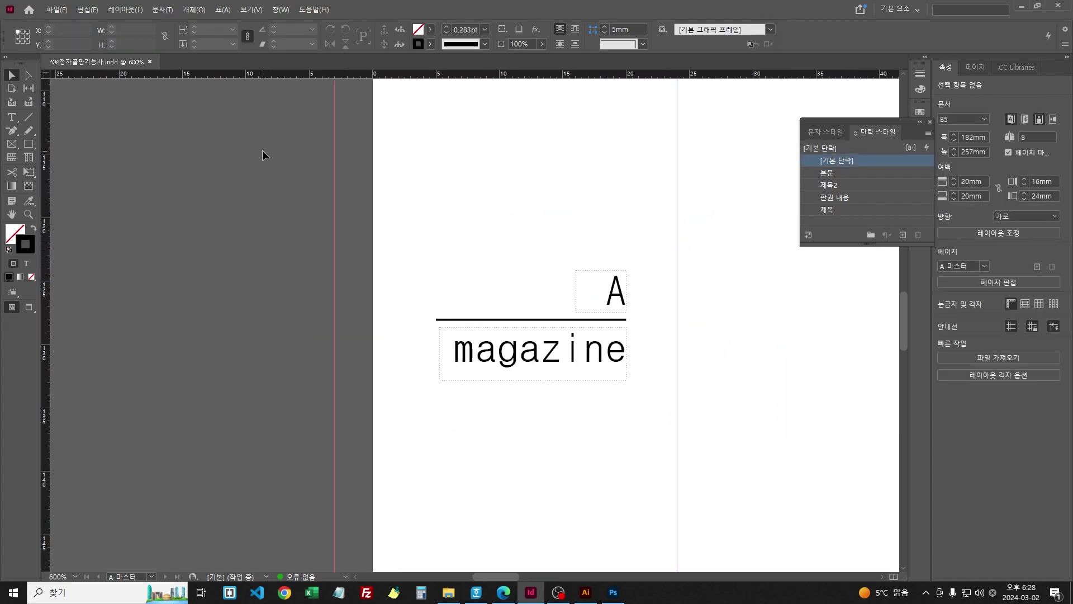
Step: Replace the "A" text above the line with the current page number marker (현재 페이지 번호)
{"action": "key", "text": "ctrl+equal"}
{"action": "key", "text": "ctrl+equal"}
{"action": "key", "text": "ctrl+equal"}
{"action": "key", "text": "ctrl+equal"}
{"action": "key", "text": "ctrl+equal"}
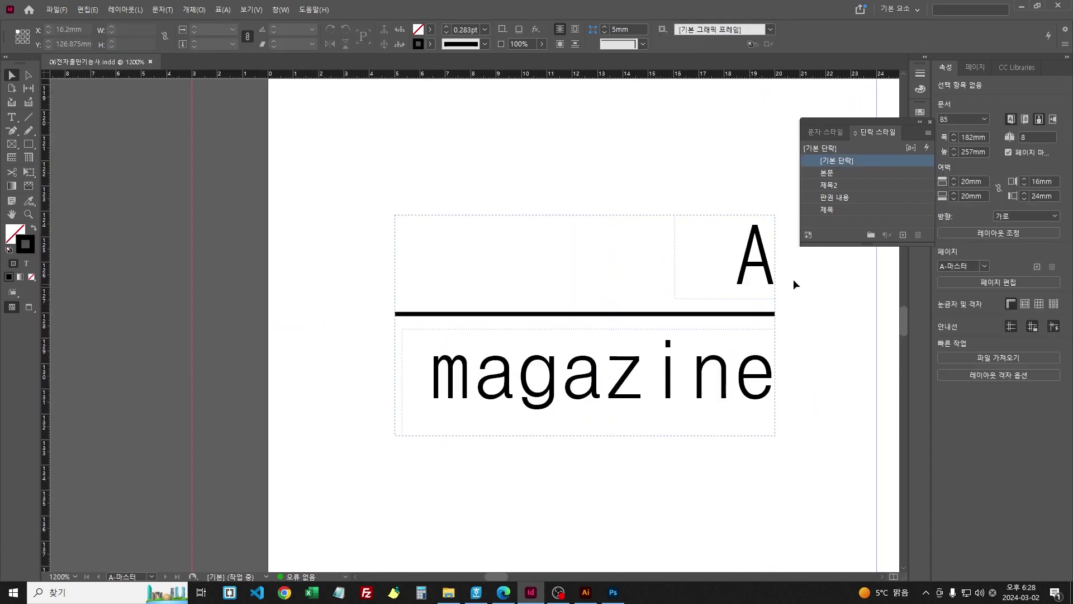
{"action": "left_click", "coordinate": [751, 266]}
{"action": "double_click", "coordinate": [751, 266]}
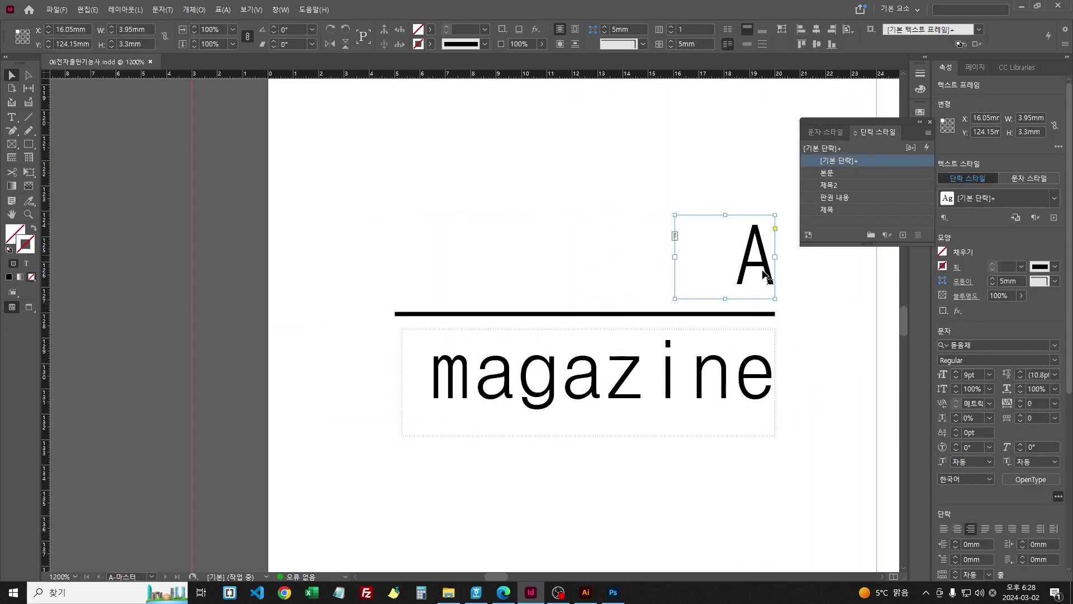
{"action": "double_click", "coordinate": [740, 273]}
{"action": "left_click_drag", "start_coordinate": [740, 274], "coordinate": [774, 262]}
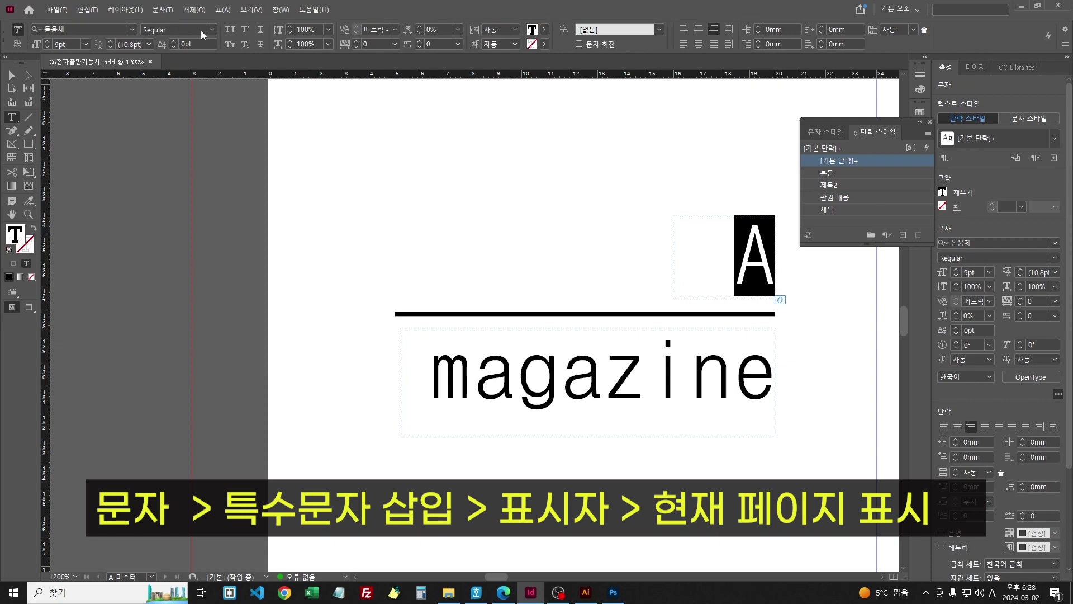
{"action": "left_click", "coordinate": [190, 11]}
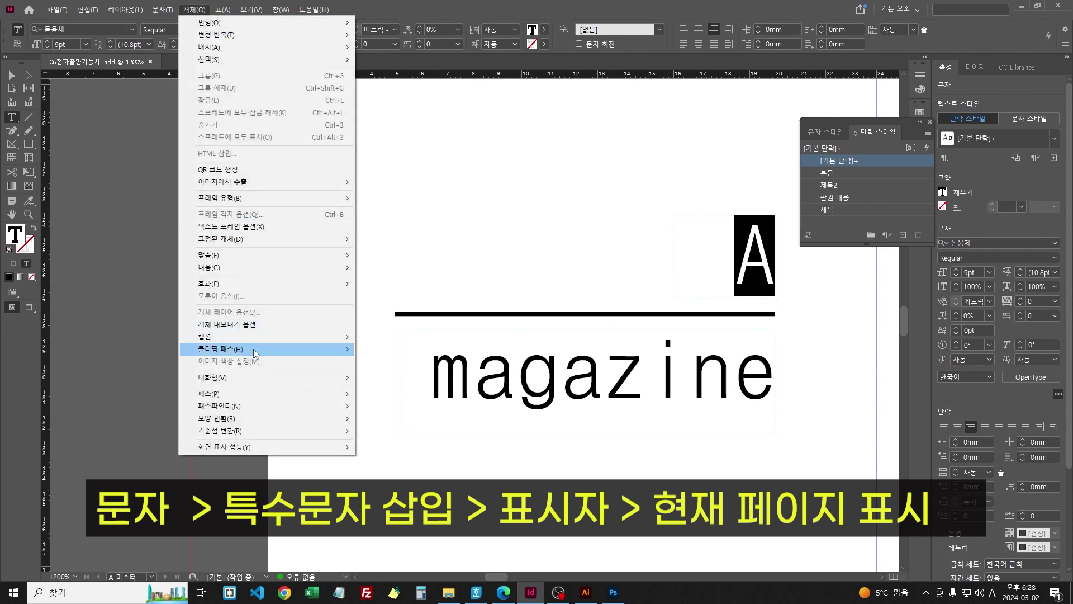
{"action": "mouse_move", "coordinate": [156, 6]}
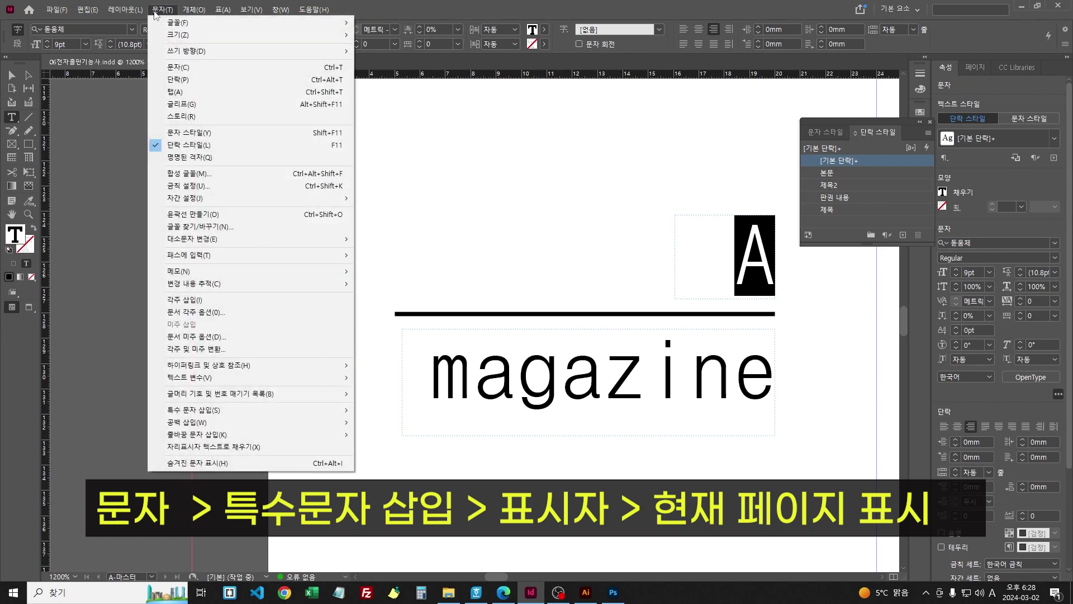
{"action": "mouse_move", "coordinate": [185, 414]}
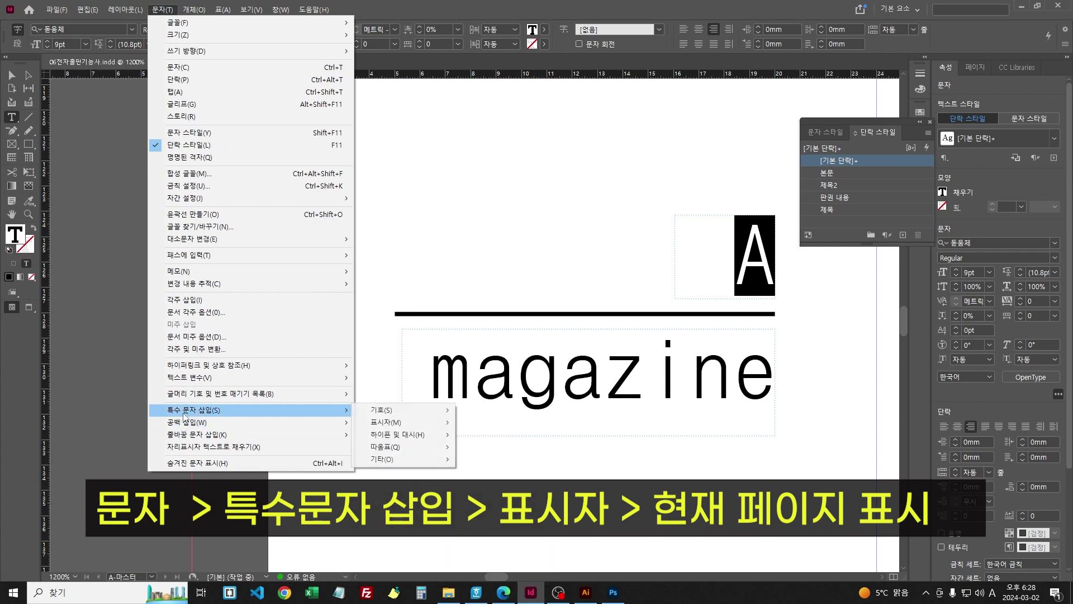
{"action": "mouse_move", "coordinate": [391, 422]}
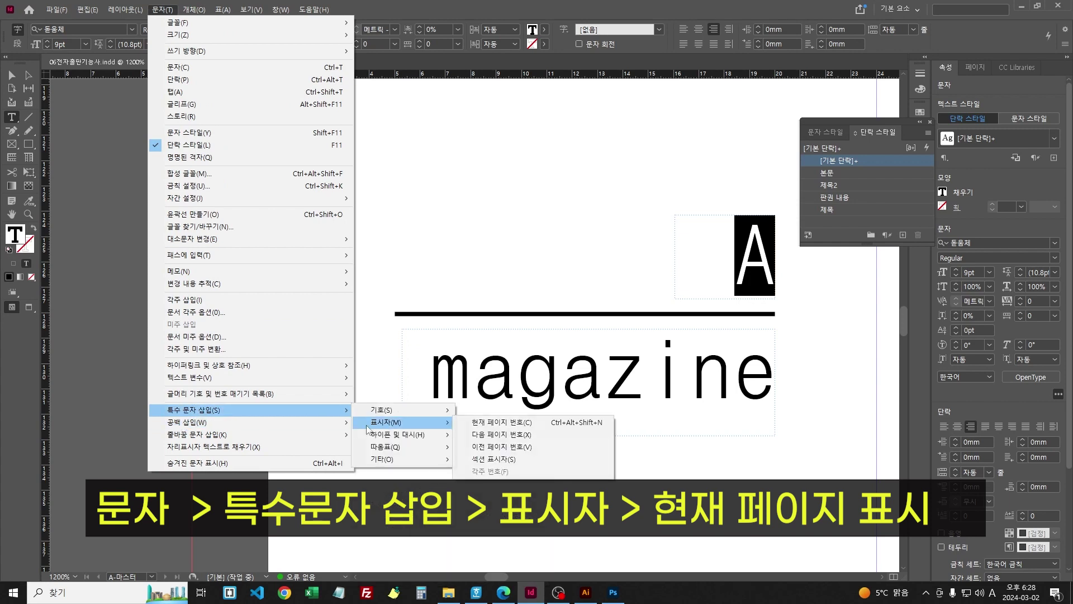
{"action": "left_click", "coordinate": [501, 422]}
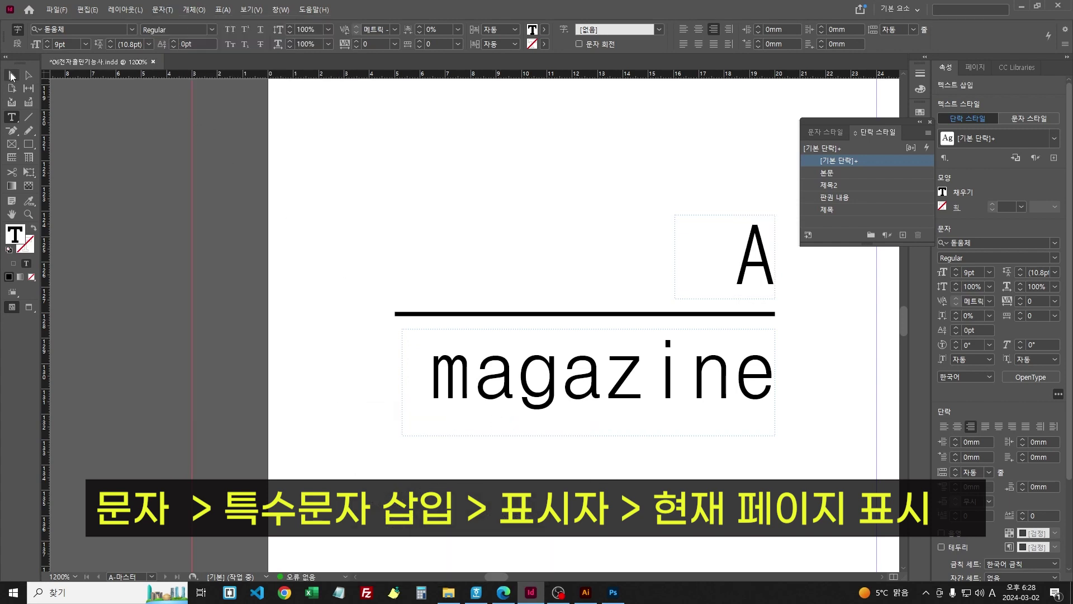
{"action": "left_click", "coordinate": [12, 75]}
Step: Go to page 4 and check the automatic page number there and on the neighbouring spreads
{"action": "key", "text": "ctrl+minus"}
{"action": "key", "text": "ctrl+minus"}
{"action": "key", "text": "ctrl+minus"}
{"action": "key", "text": "ctrl+minus"}
{"action": "key", "text": "ctrl+minus"}
{"action": "key", "text": "ctrl+minus"}
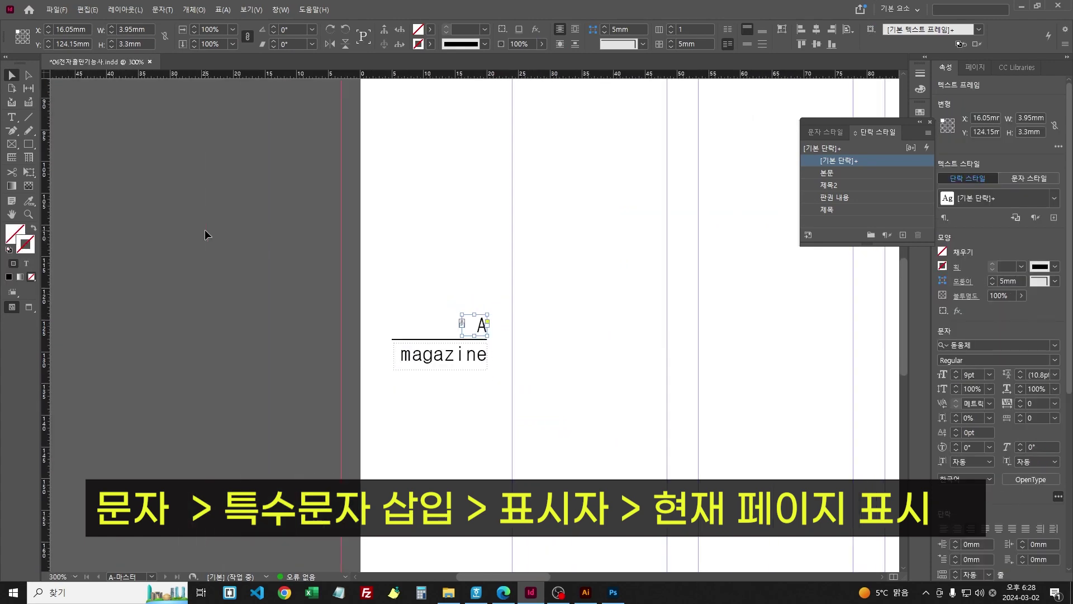
{"action": "left_click", "coordinate": [151, 576]}
{"action": "left_click", "coordinate": [140, 504]}
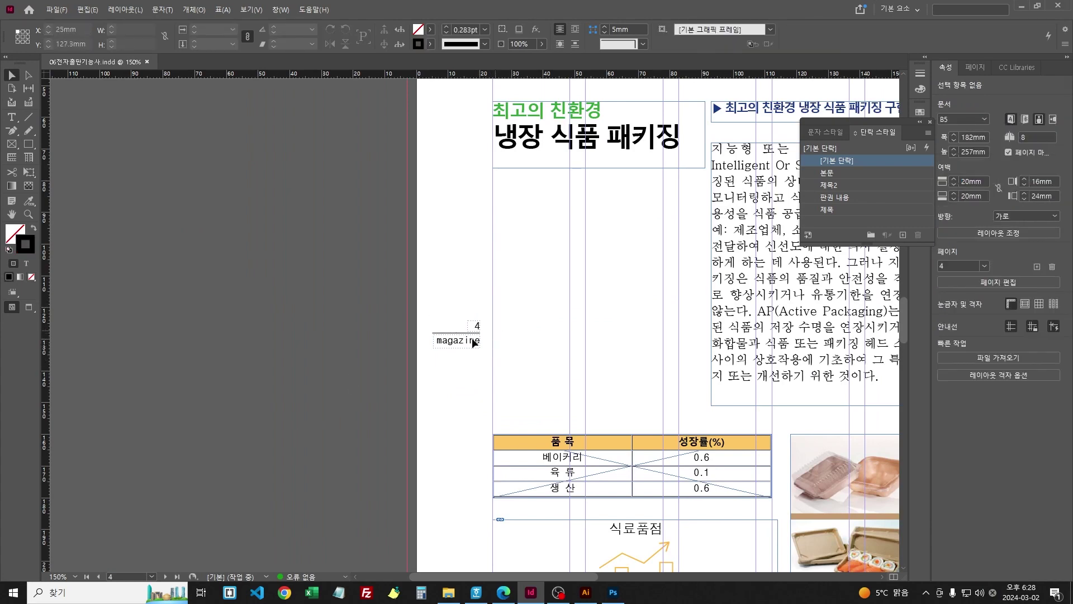
{"action": "scroll", "coordinate": [475, 352], "scroll_direction": "down", "scroll_amount": 10}
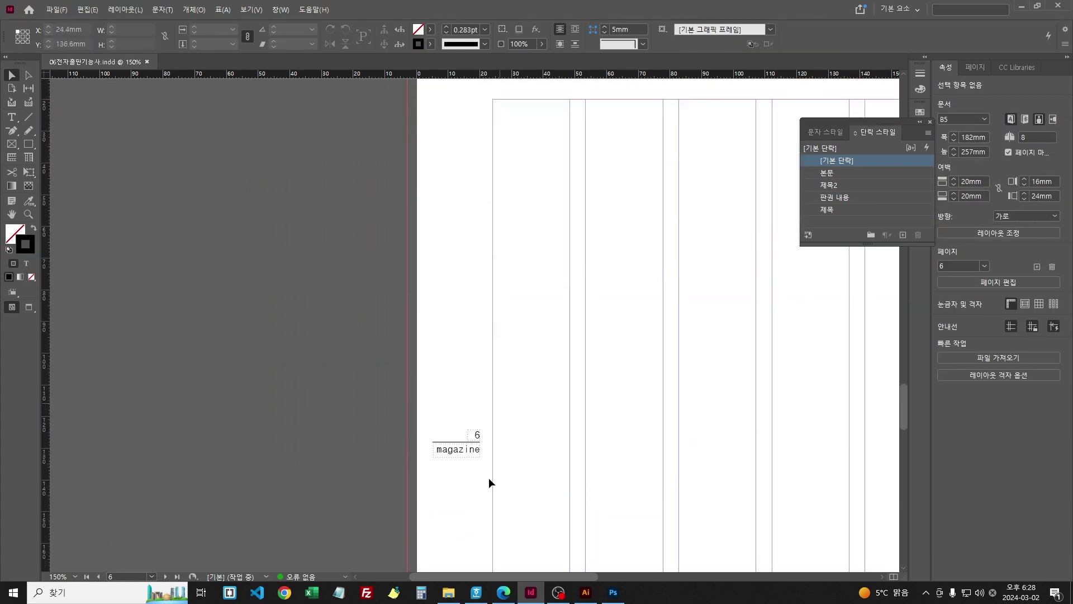
{"action": "scroll", "coordinate": [455, 425], "scroll_direction": "up", "scroll_amount": 20}
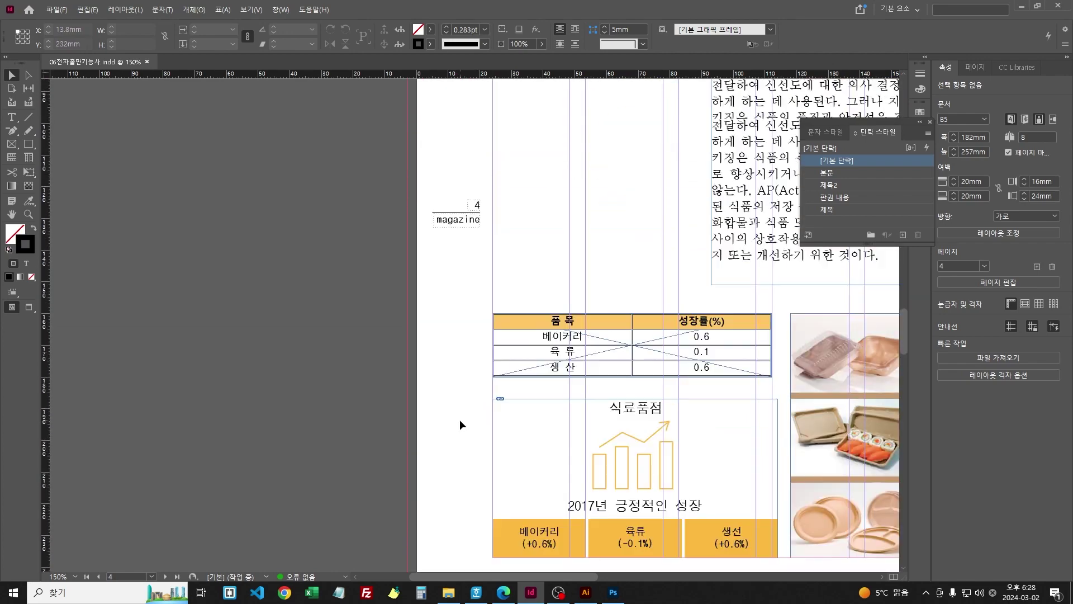
{"action": "scroll", "coordinate": [459, 414], "scroll_direction": "up", "scroll_amount": 3}
{"action": "scroll", "coordinate": [438, 222], "scroll_direction": "down", "scroll_amount": 10}
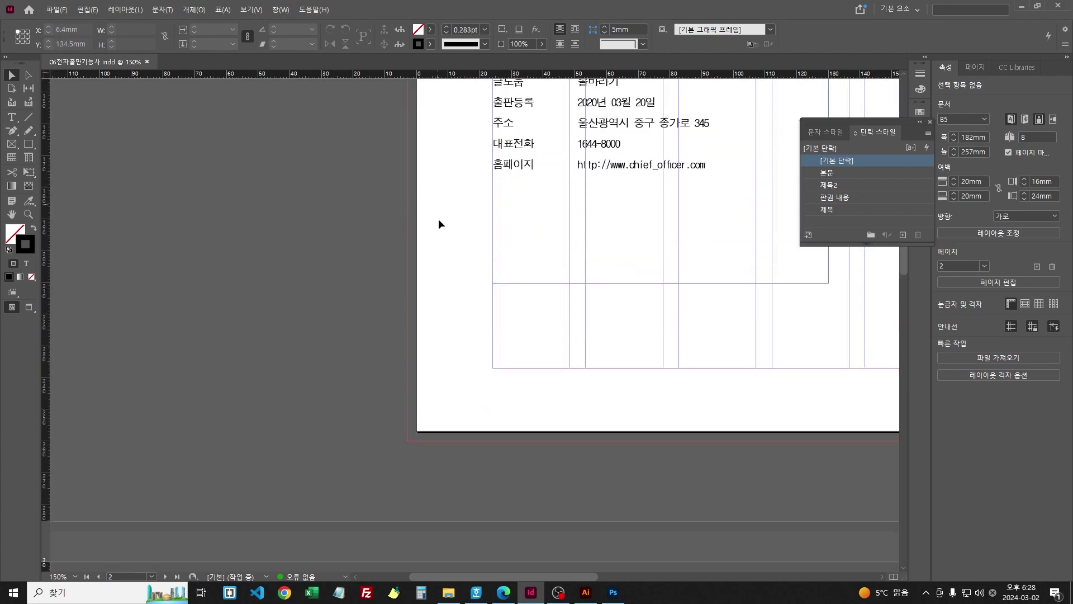
Step: Return to A-마스터 and copy the page number group into the right page's outer margin at X 346 mm, keeping Y at 124.15 mm
{"action": "left_click", "coordinate": [151, 577]}
{"action": "left_click", "coordinate": [137, 566]}
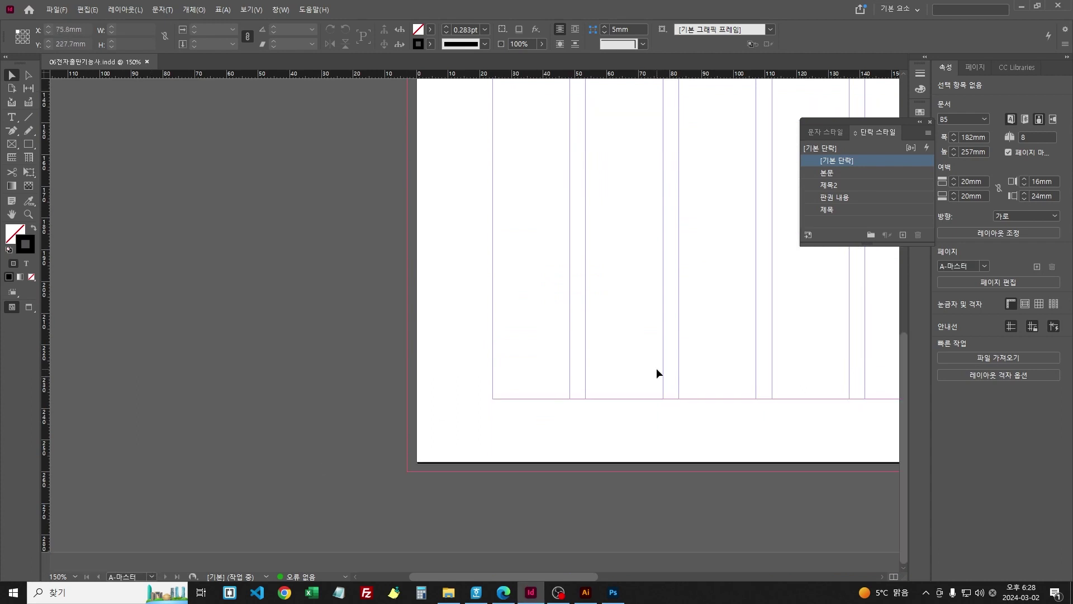
{"action": "key", "text": "ctrl+1"}
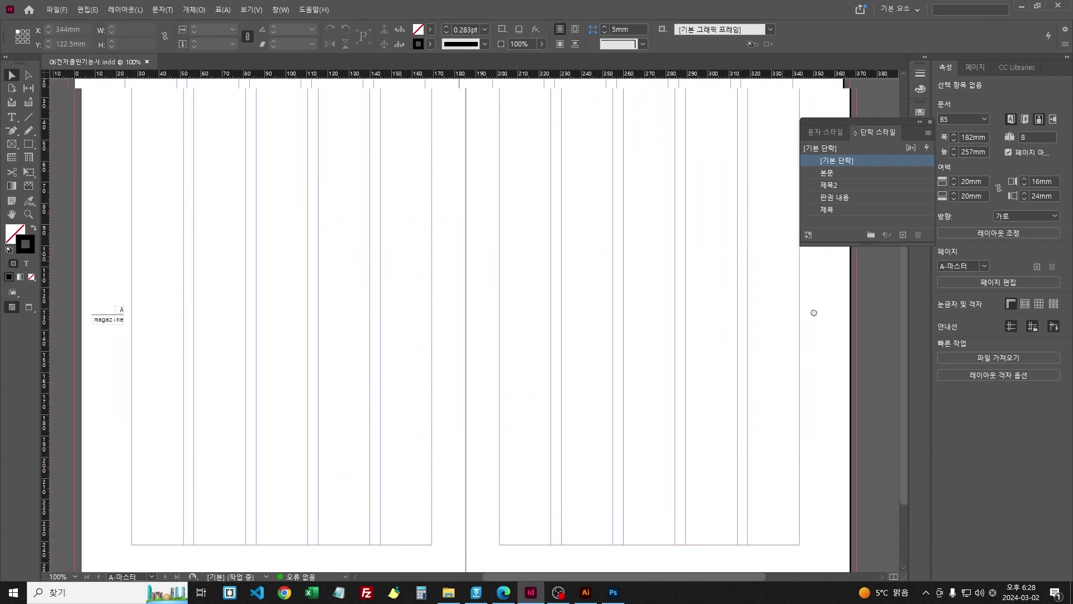
{"action": "left_click", "coordinate": [162, 329]}
{"action": "left_click_drag", "start_coordinate": [162, 330], "coordinate": [887, 359]}
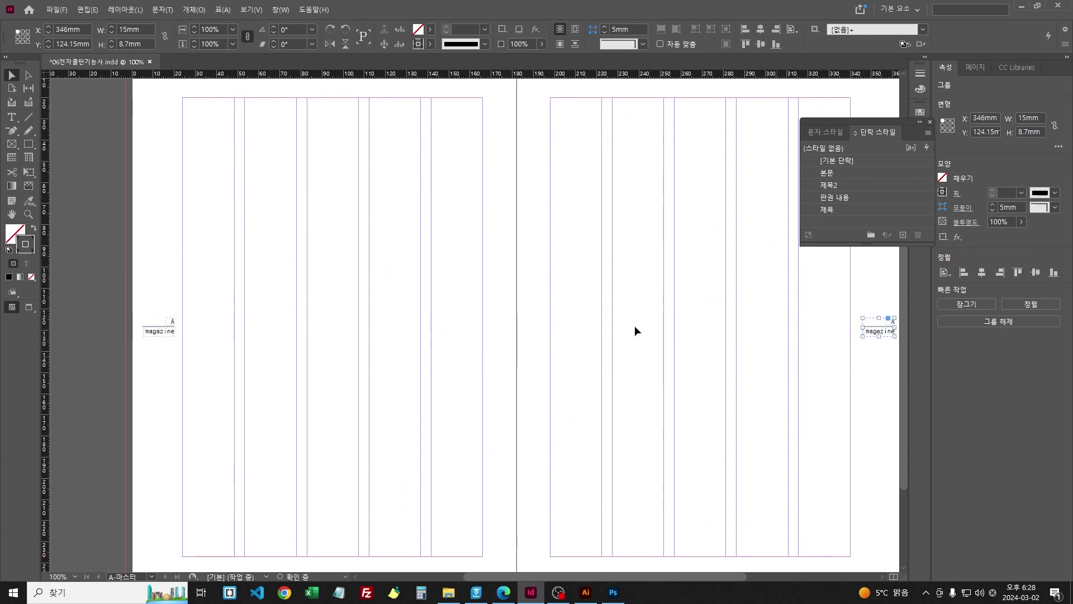
Step: Examine the right page's page number group closely and find the matching page number 5 in the exam PDF in Edge
{"action": "left_click", "coordinate": [12, 214]}
{"action": "left_click_drag", "start_coordinate": [876, 319], "coordinate": [760, 375]}
{"action": "left_click", "coordinate": [28, 214]}
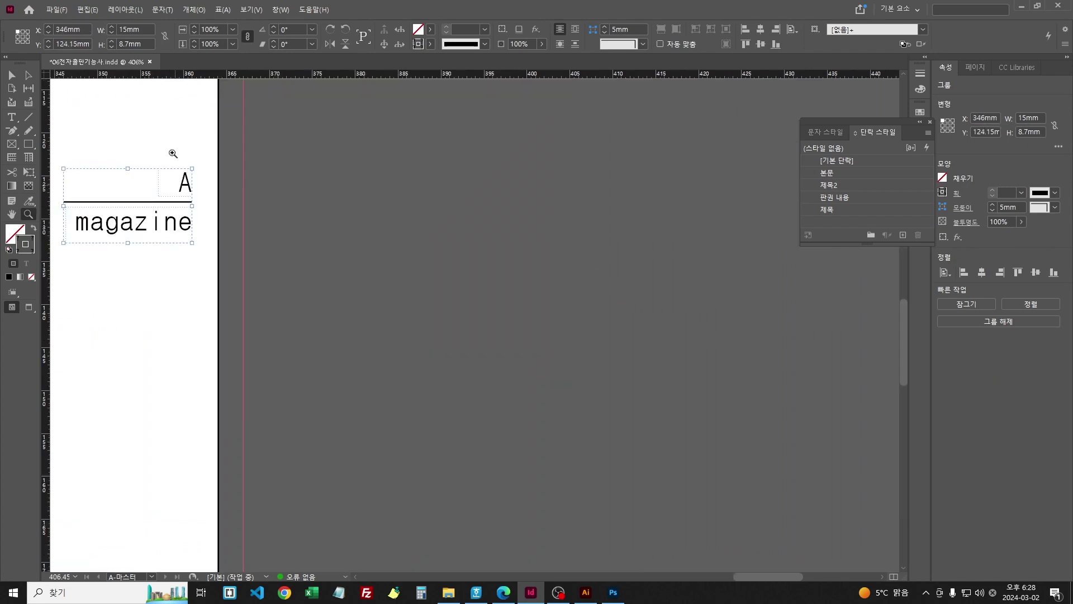
{"action": "left_click_drag", "start_coordinate": [173, 153], "coordinate": [10, 186]}
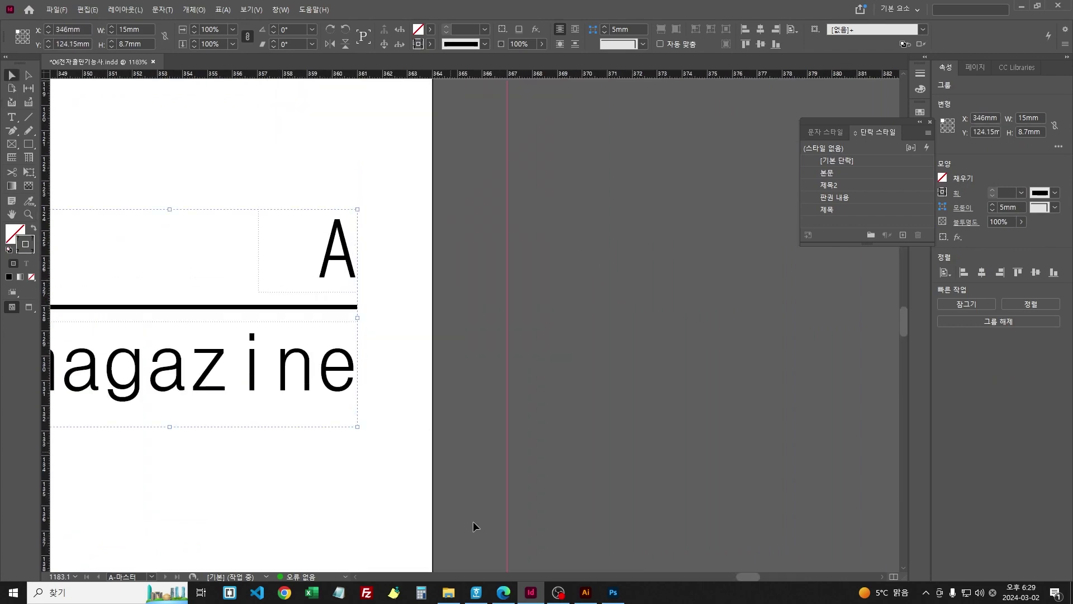
{"action": "left_click", "coordinate": [502, 592]}
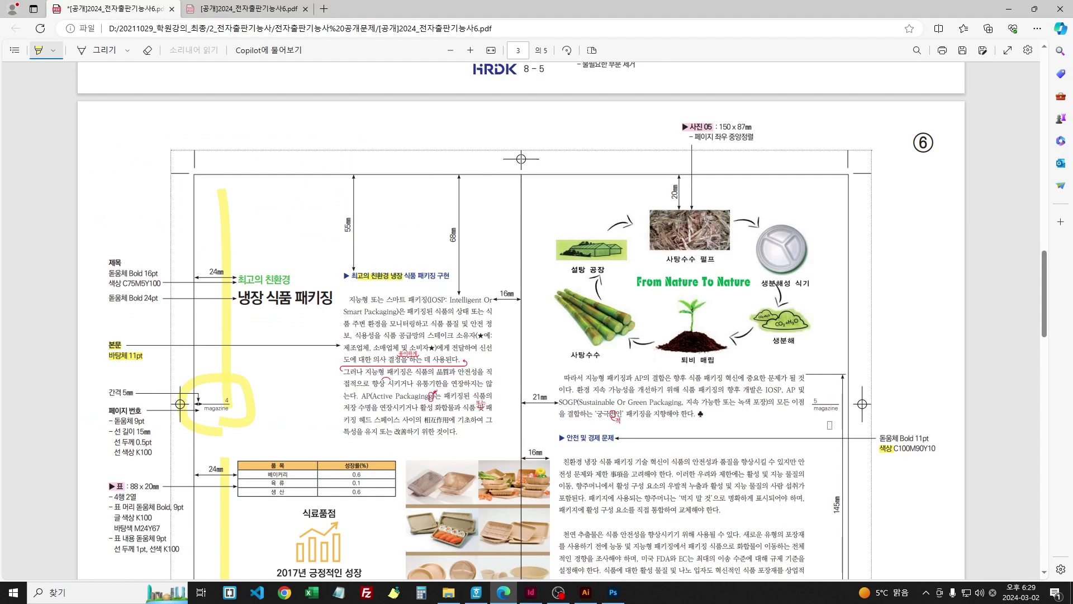
{"action": "key", "text": "ctrl+plus"}
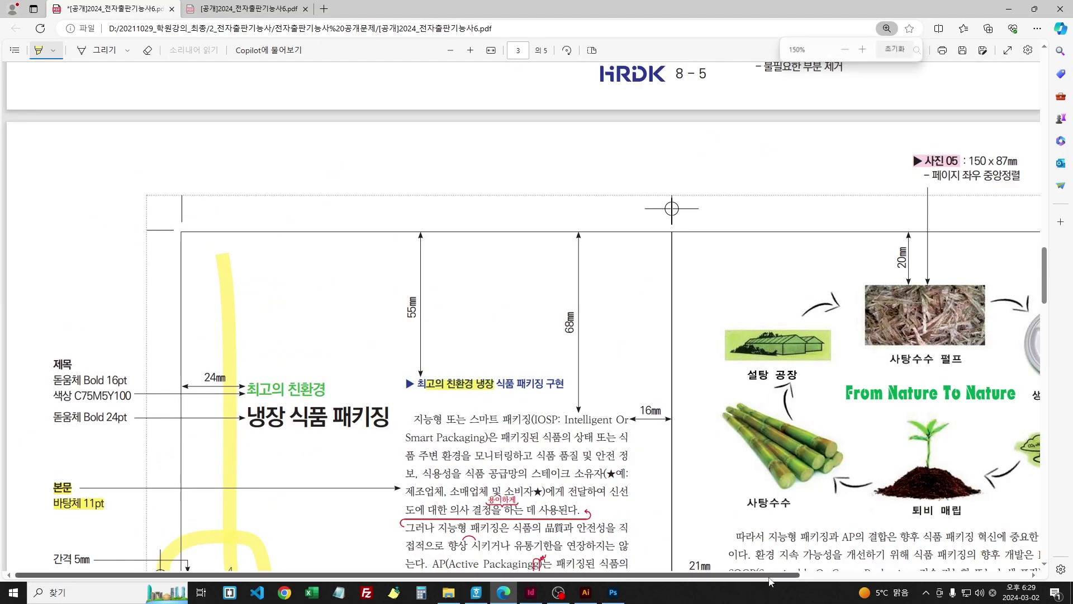
{"action": "scroll", "coordinate": [875, 402], "scroll_direction": "down", "scroll_amount": 4}
{"action": "scroll", "coordinate": [875, 402], "scroll_direction": "right", "scroll_amount": 5}
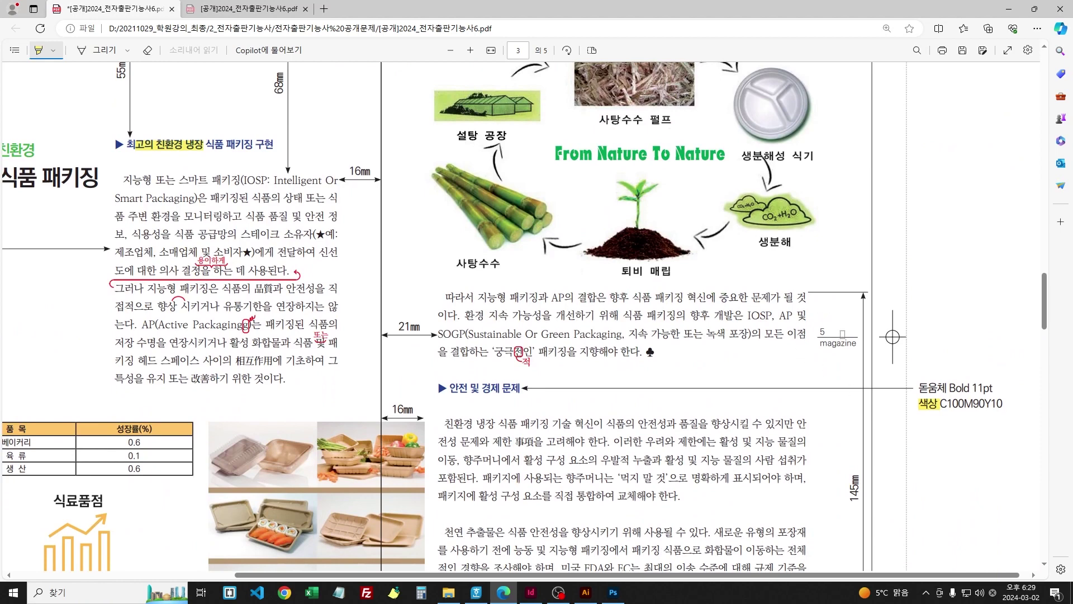
Step: Compare the InDesign element with page number 5 in the PDF, examining how both texts align with the line
{"action": "left_click", "coordinate": [531, 592]}
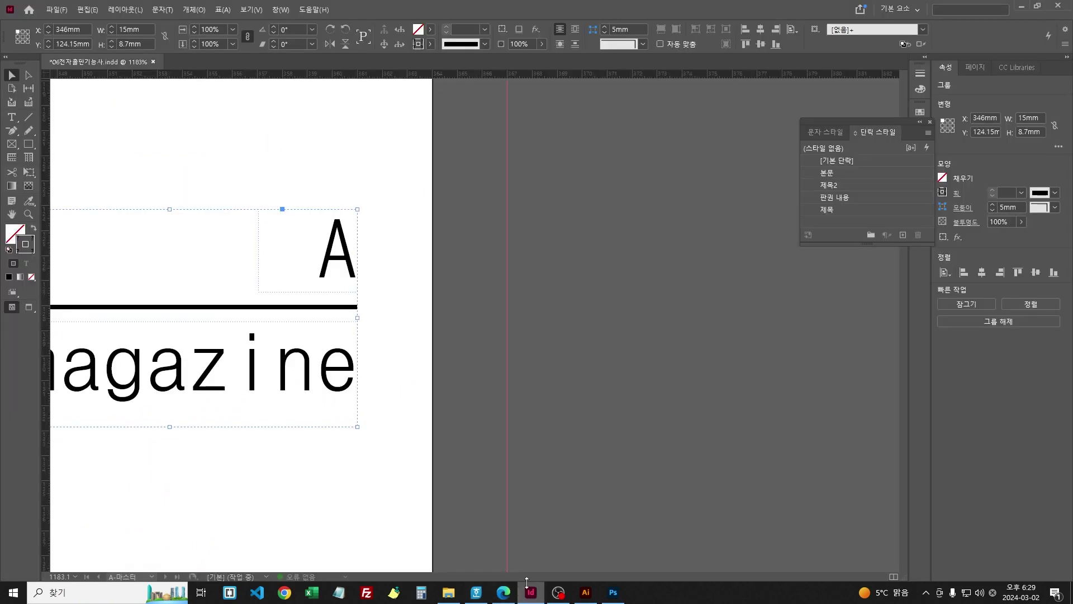
{"action": "left_click", "coordinate": [503, 591]}
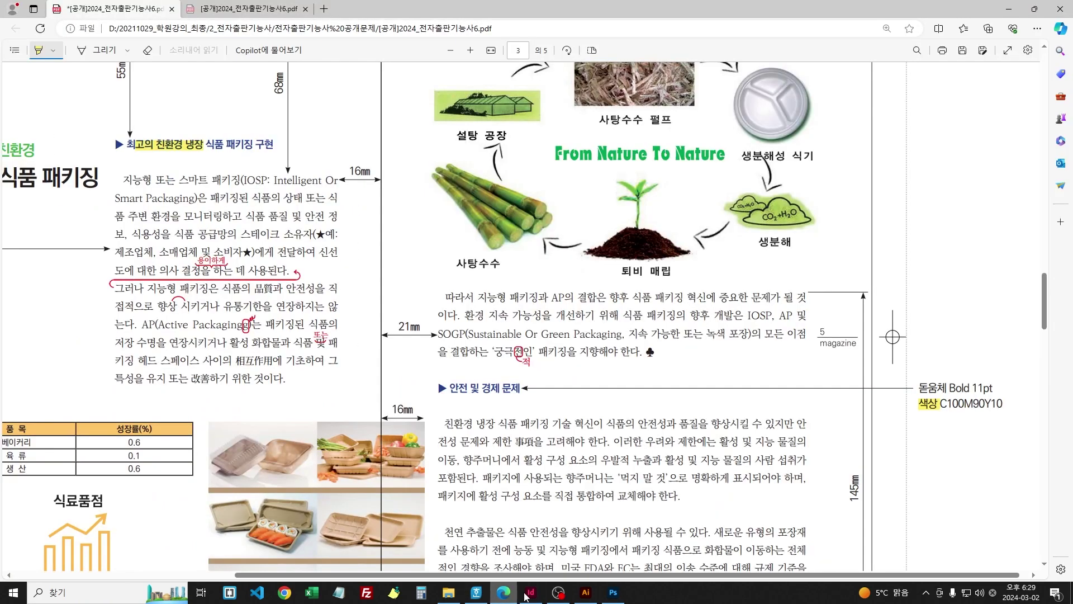
{"action": "key", "text": "ctrl+plus"}
{"action": "key", "text": "ctrl+plus"}
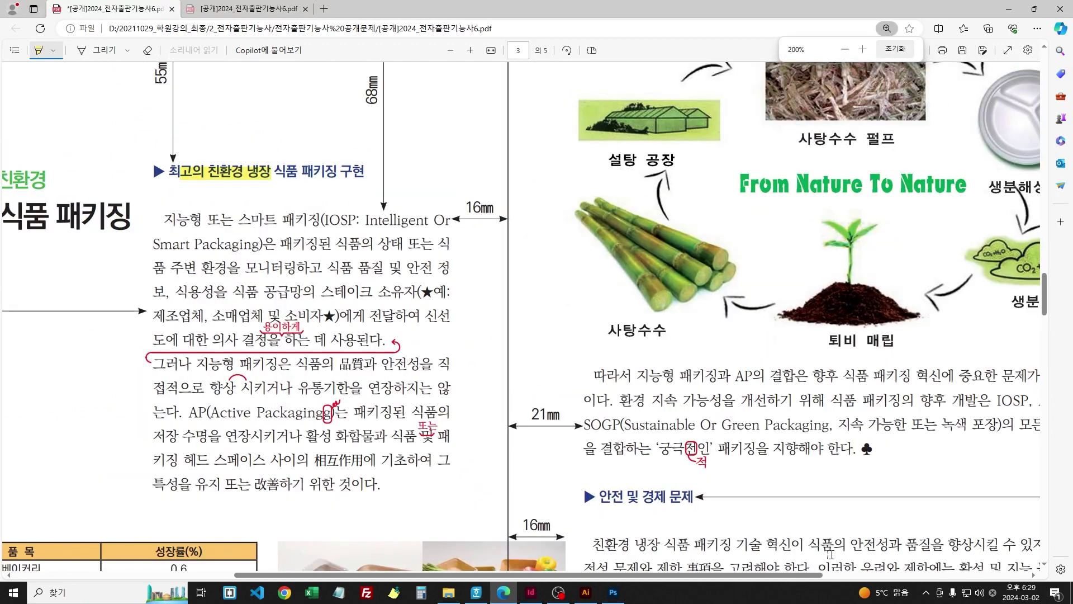
{"action": "scroll", "coordinate": [810, 575], "scroll_direction": "right", "scroll_amount": 5}
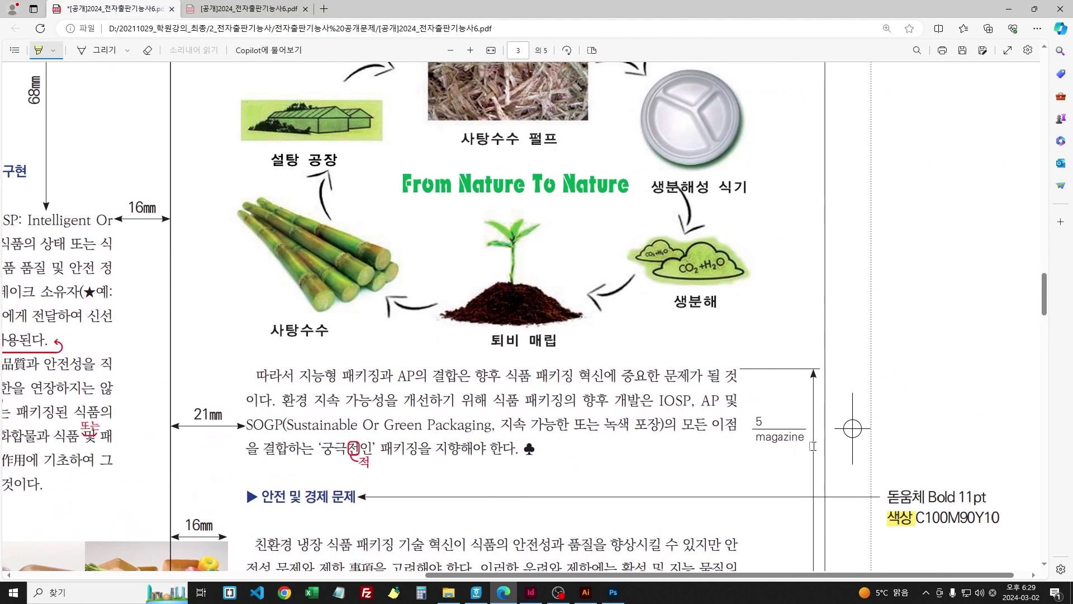
{"action": "key", "text": "ctrl+plus"}
{"action": "key", "text": "ctrl+plus"}
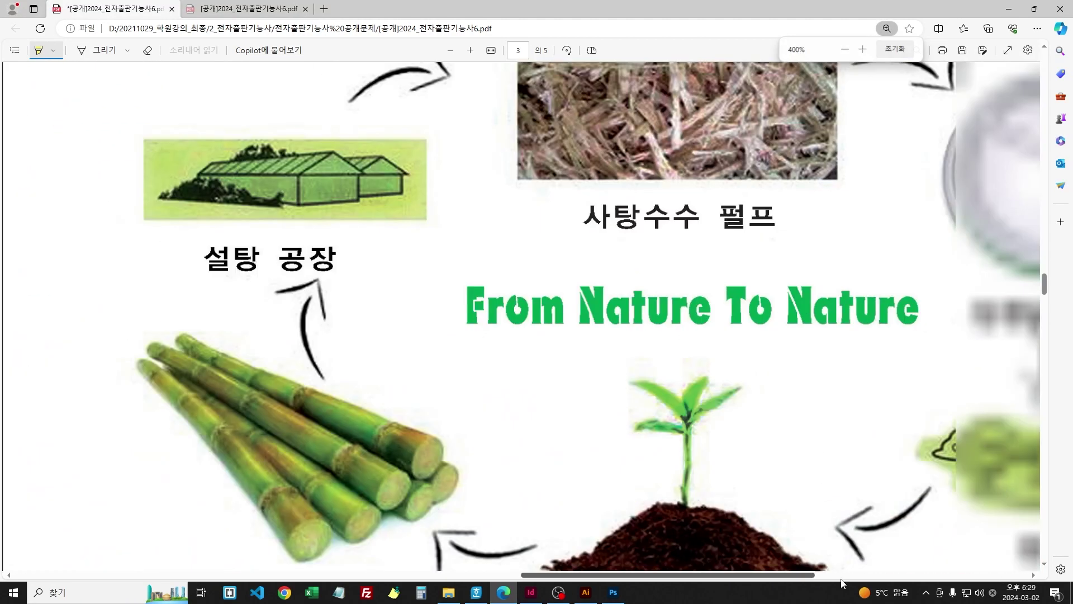
{"action": "scroll", "coordinate": [842, 576], "scroll_direction": "right", "scroll_amount": 8}
{"action": "scroll", "coordinate": [789, 306], "scroll_direction": "down", "scroll_amount": 10}
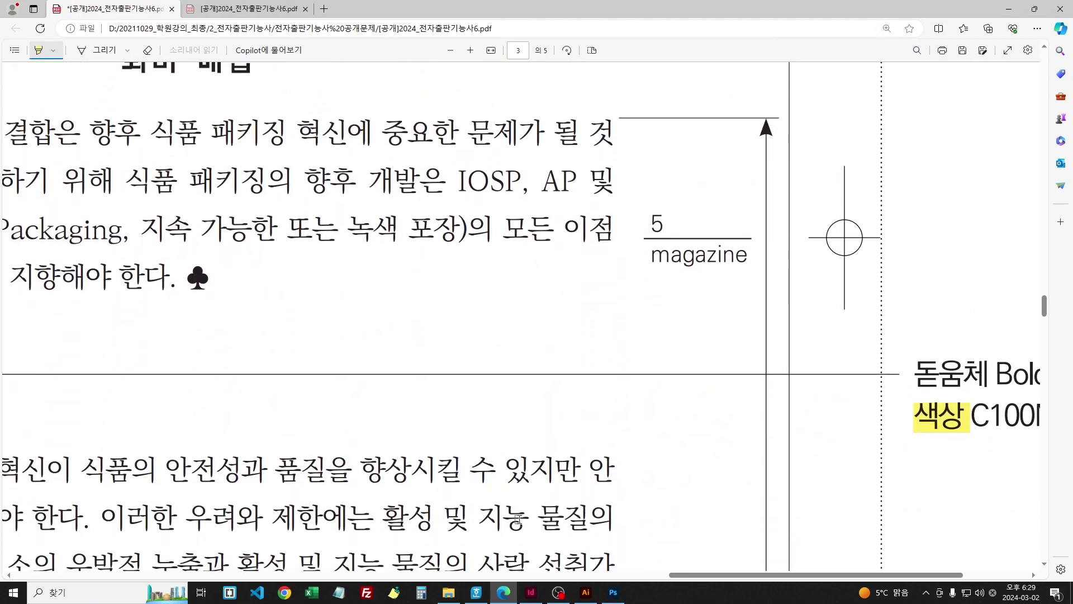
Step: Return to InDesign and delete the page number group copied onto the right page of A-마스터
{"action": "left_click", "coordinate": [530, 591]}
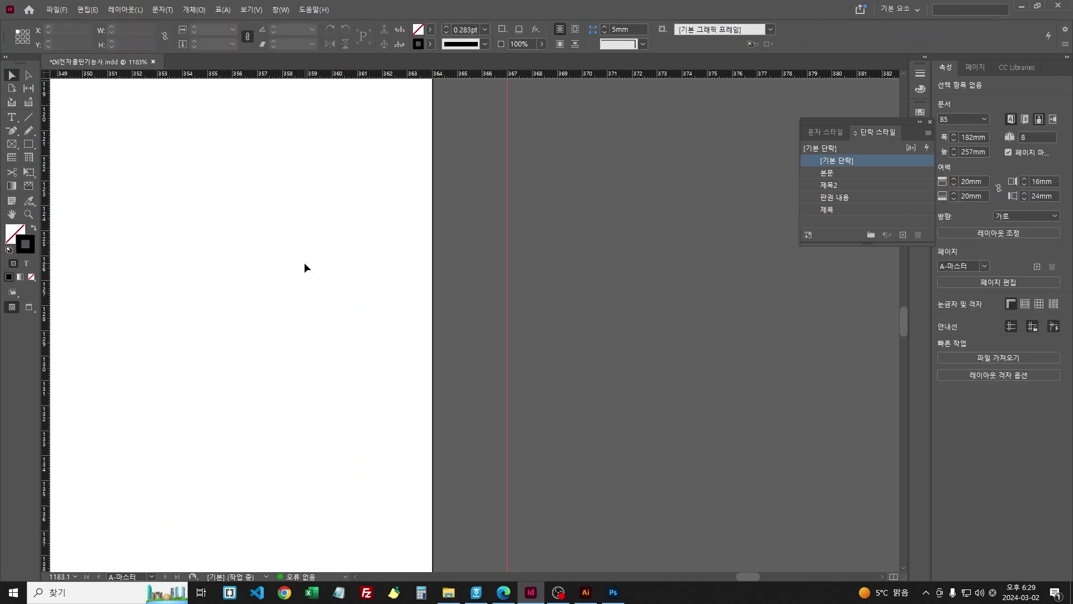
{"action": "key", "text": "ctrl+alt+0"}
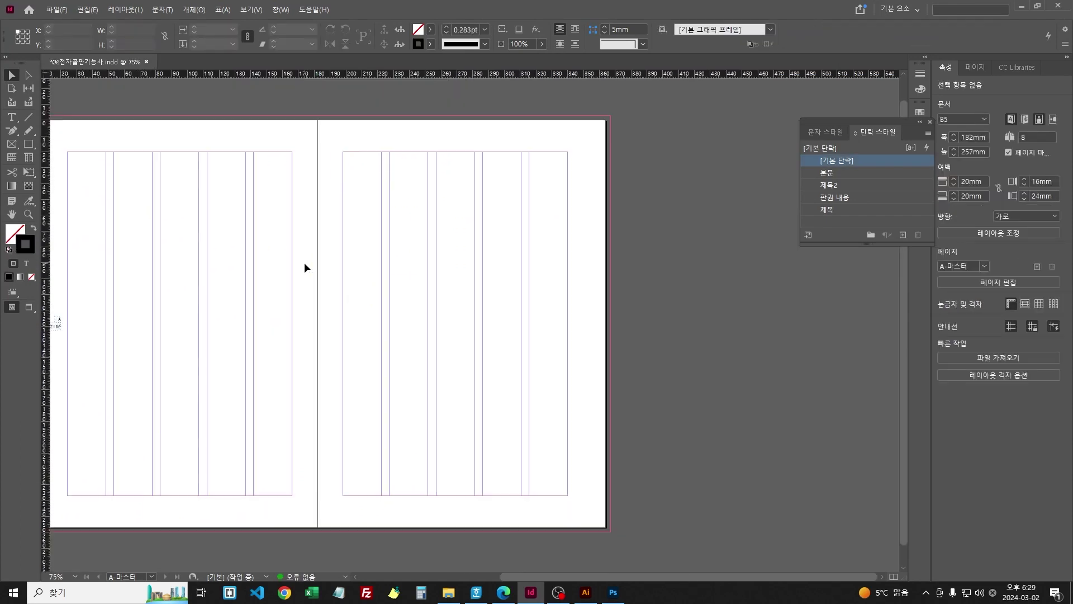
{"action": "left_click_drag", "start_coordinate": [304, 267], "coordinate": [607, 306]}
{"action": "key", "text": "ctrl+="}
{"action": "key", "text": "ctrl+="}
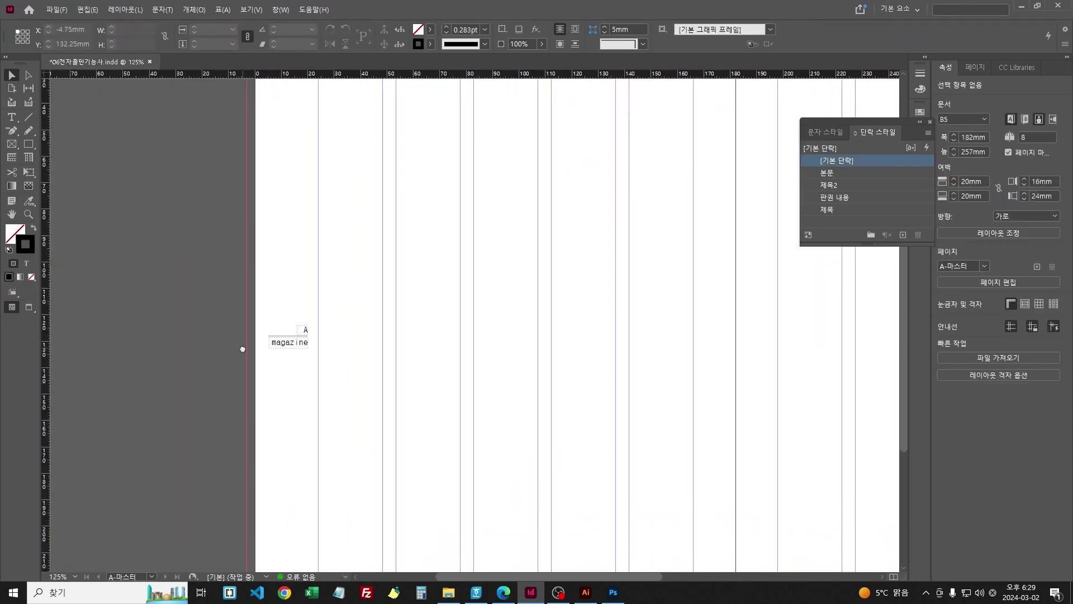
Step: Shift the "magazine" text frame on the left master page slightly left to X 4.81 mm and save the document
{"action": "scroll", "coordinate": [242, 350], "scroll_direction": "left", "scroll_amount": 3}
{"action": "key", "text": "z"}
{"action": "left_click_drag", "start_coordinate": [347, 319], "coordinate": [430, 386]}
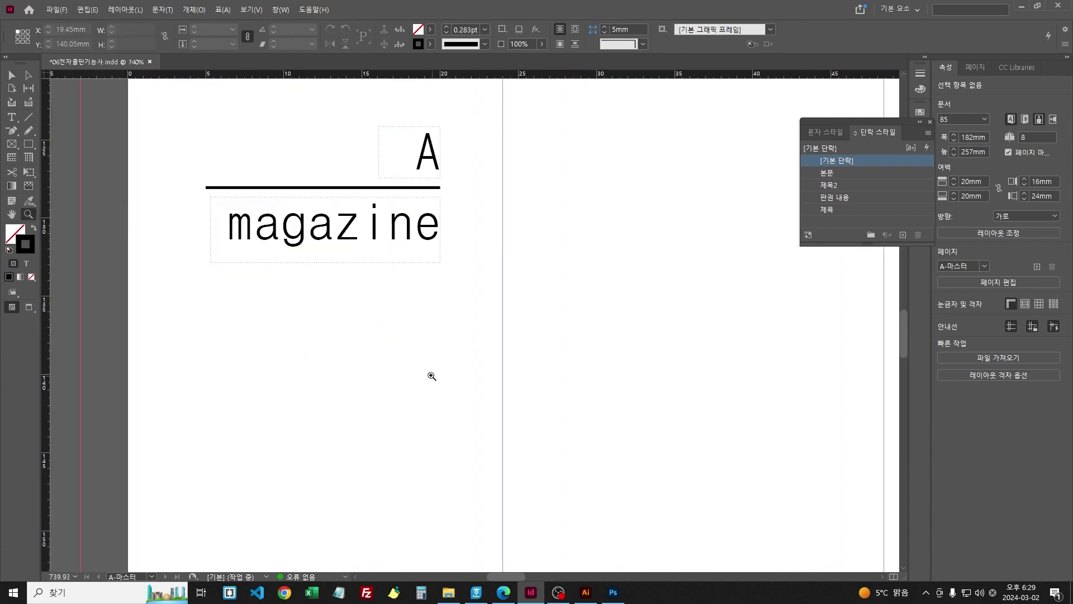
{"action": "left_click_drag", "start_coordinate": [358, 277], "coordinate": [467, 415]}
{"action": "left_click", "coordinate": [12, 75]}
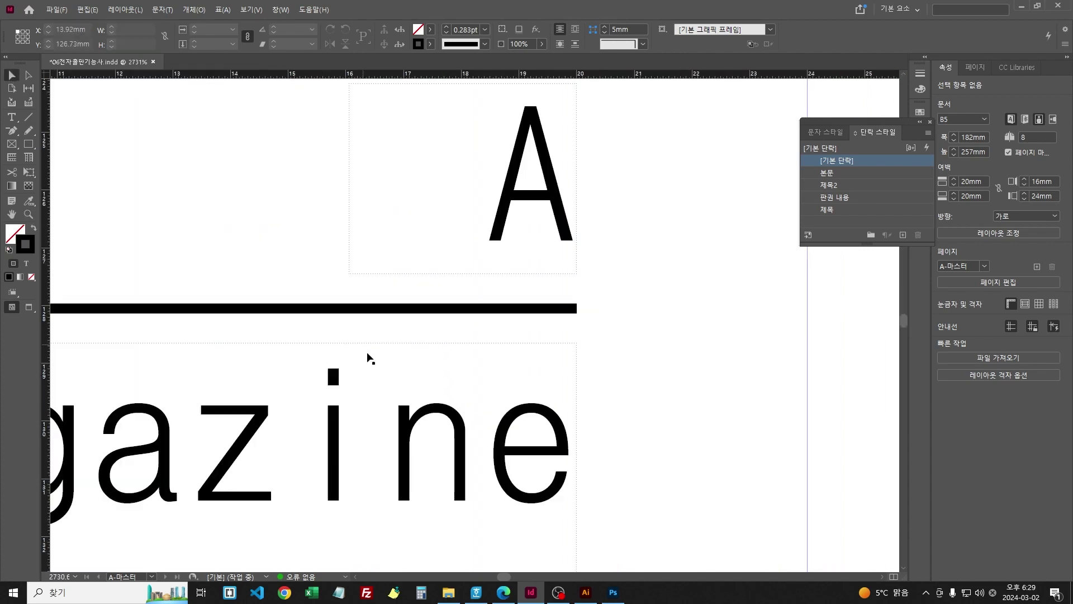
{"action": "left_click", "coordinate": [428, 429]}
{"action": "left_click_drag", "start_coordinate": [468, 424], "coordinate": [447, 424]}
{"action": "key", "text": "ctrl+minus"}
{"action": "key", "text": "ctrl+minus"}
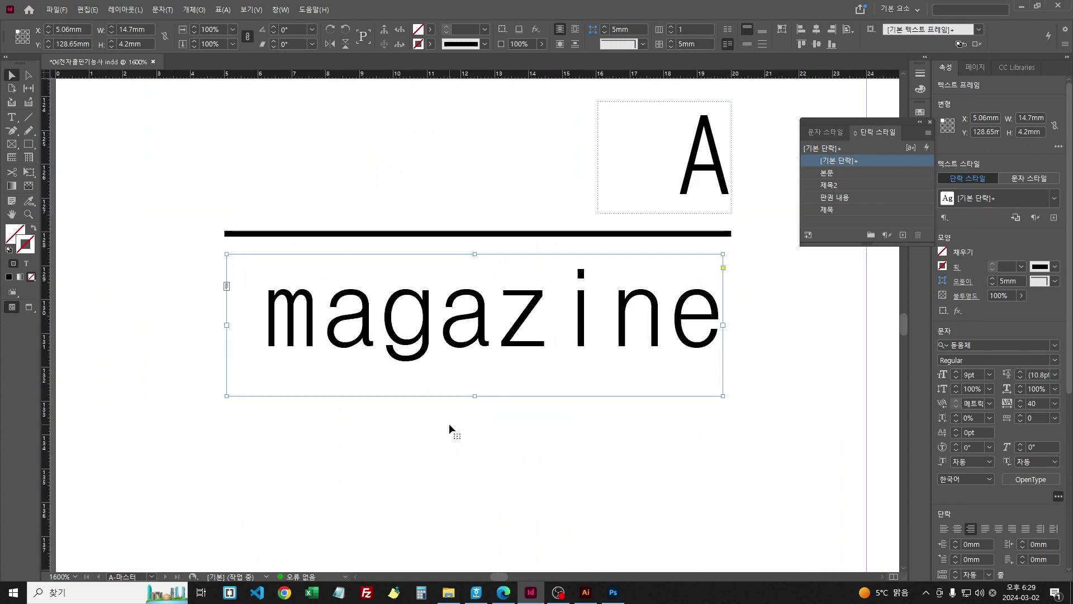
{"action": "key", "text": "Left"}
{"action": "key", "text": "Left"}
{"action": "key", "text": "Right"}
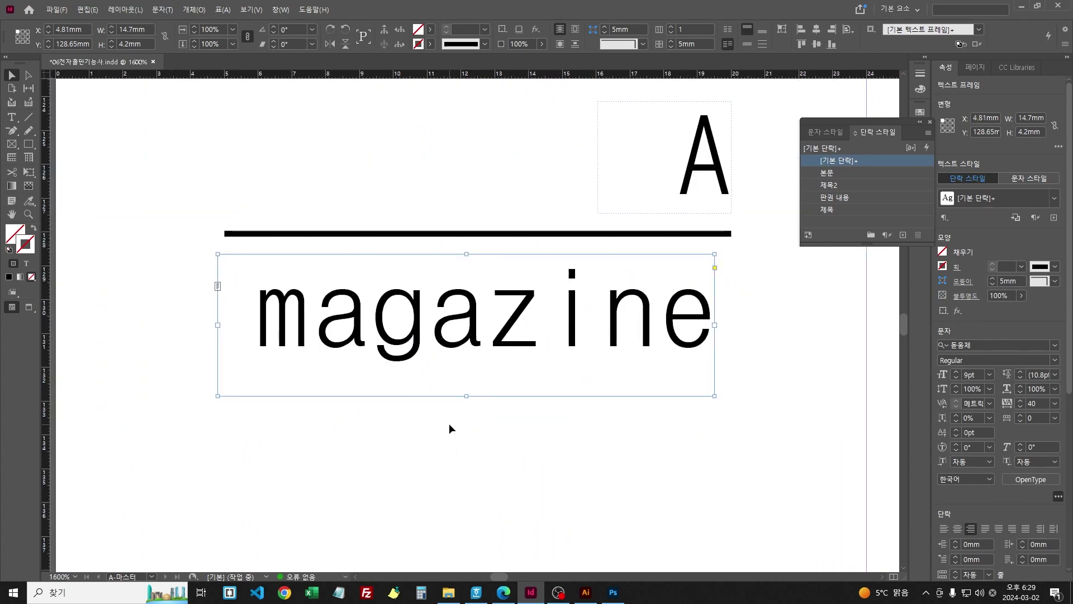
{"action": "key", "text": "ctrl+s"}
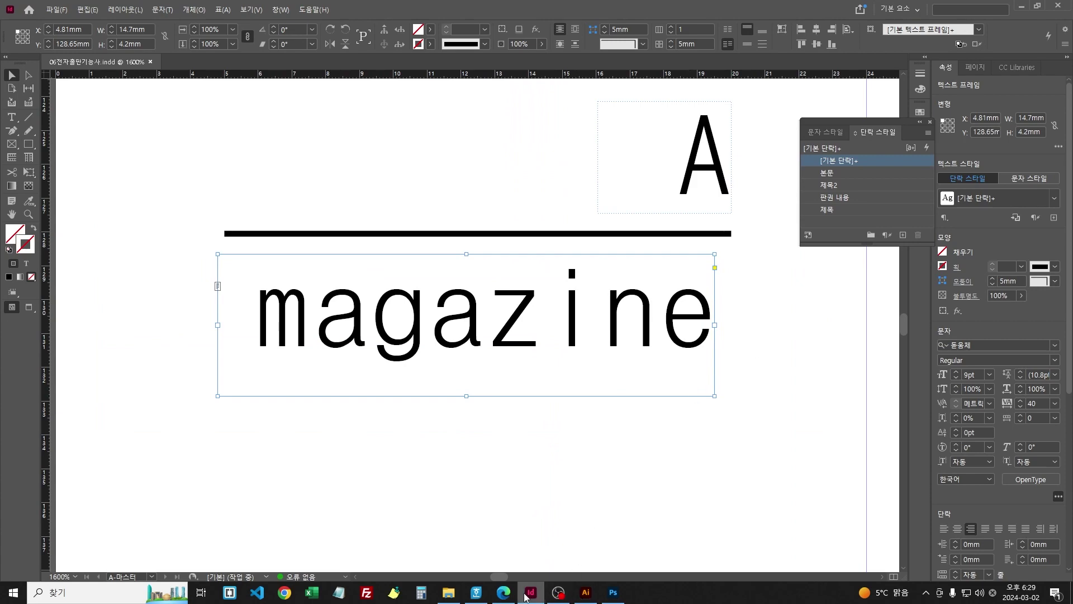
Step: Check the text's inset from the line in the exam PDF in Edge, and shift the "A" frame left to X 15.46 mm in InDesign
{"action": "left_click", "coordinate": [502, 591]}
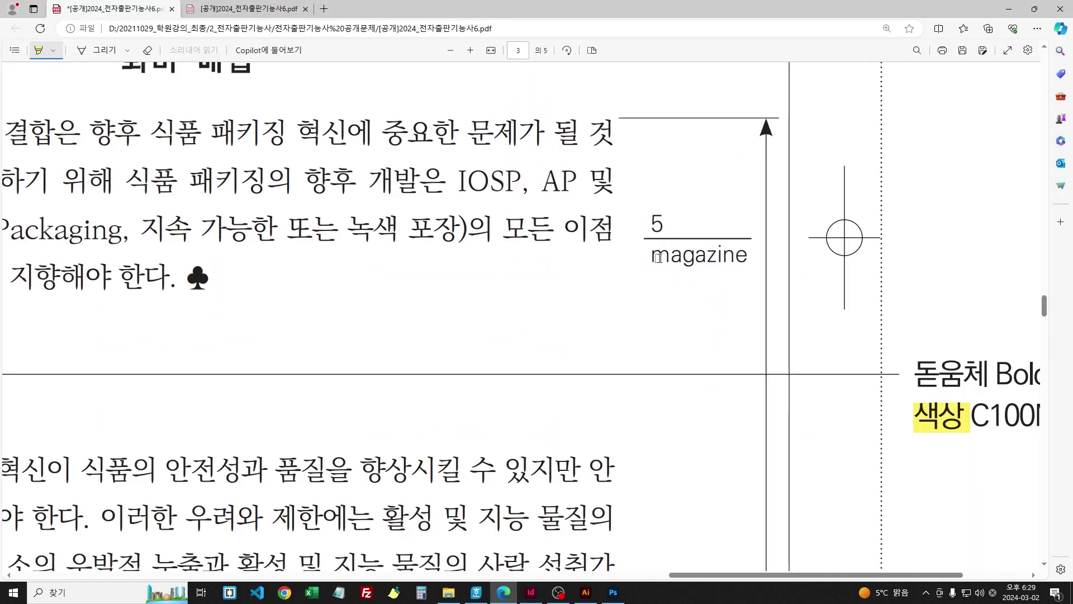
{"action": "left_click", "coordinate": [531, 592]}
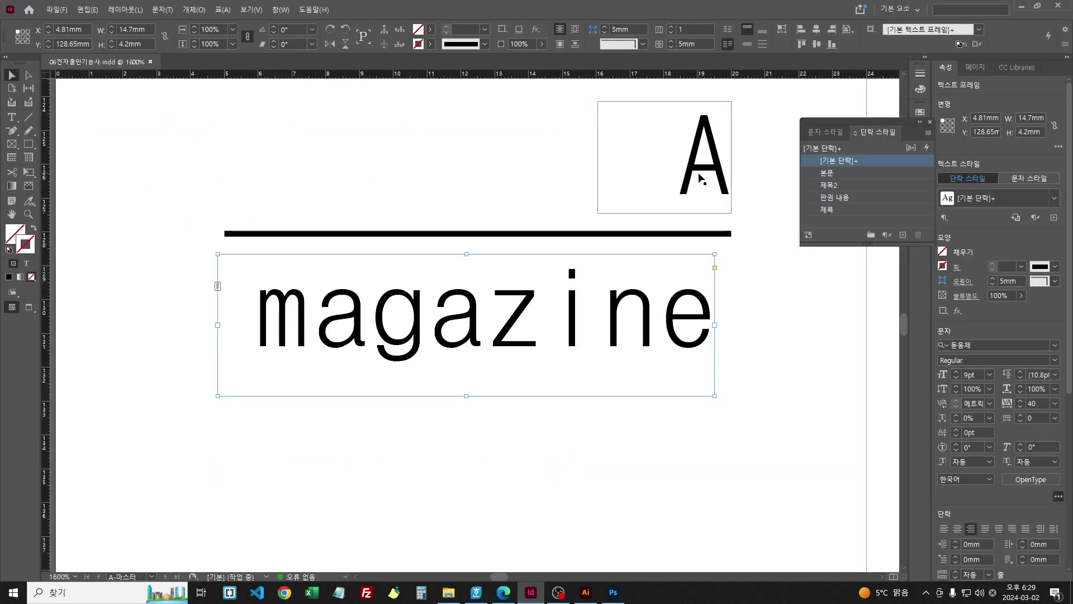
{"action": "left_click_drag", "start_coordinate": [703, 179], "coordinate": [682, 179]}
{"action": "left_click", "coordinate": [688, 294], "text": "shift"}
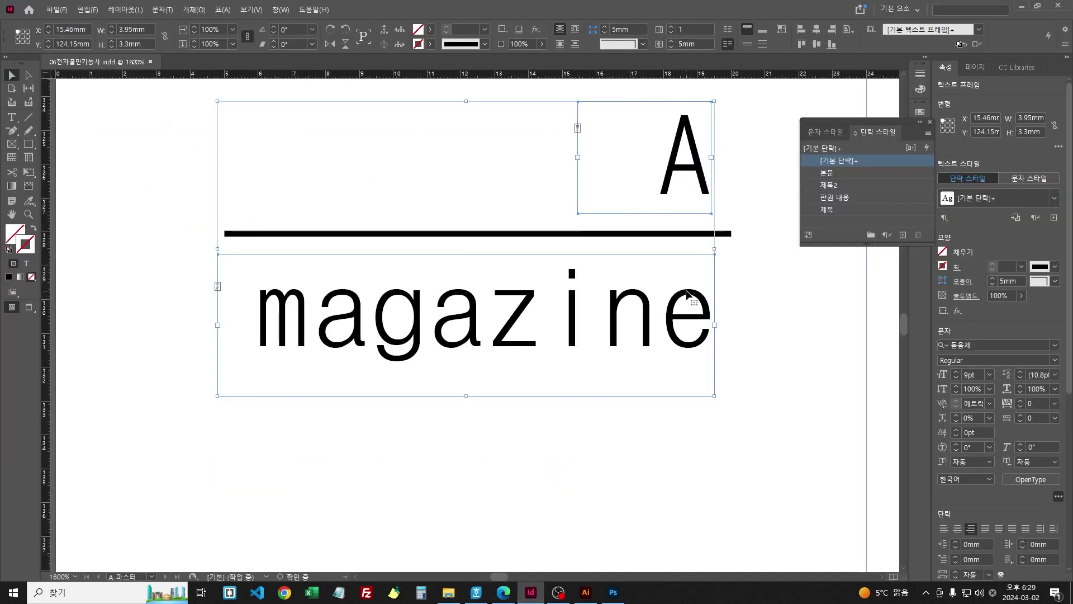
{"action": "key", "text": "ctrl+g"}
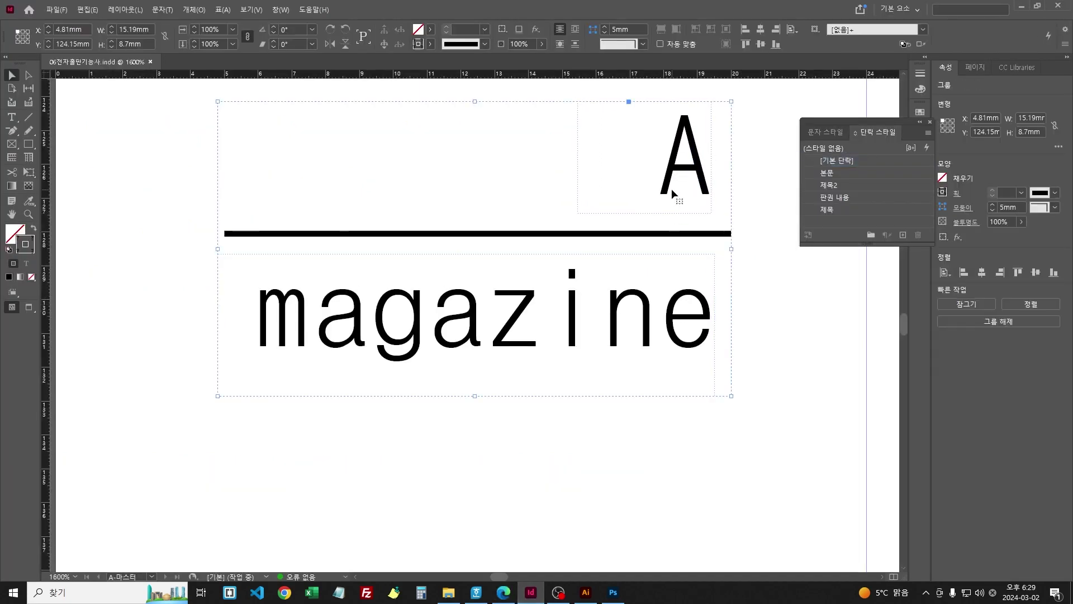
{"action": "key", "text": "Left"}
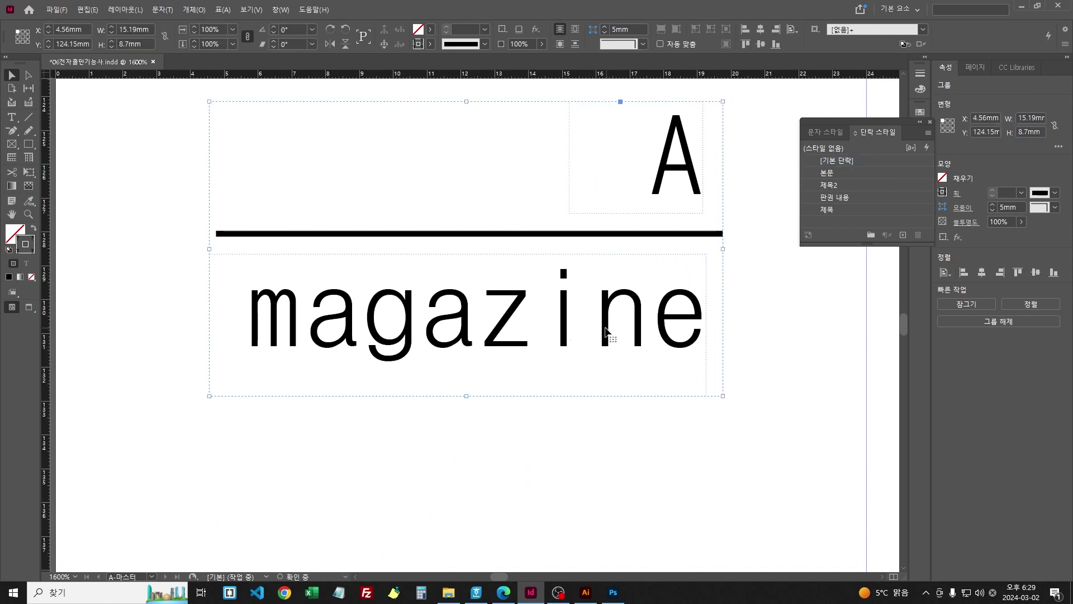
{"action": "key", "text": "Right"}
{"action": "left_click", "coordinate": [786, 353]}
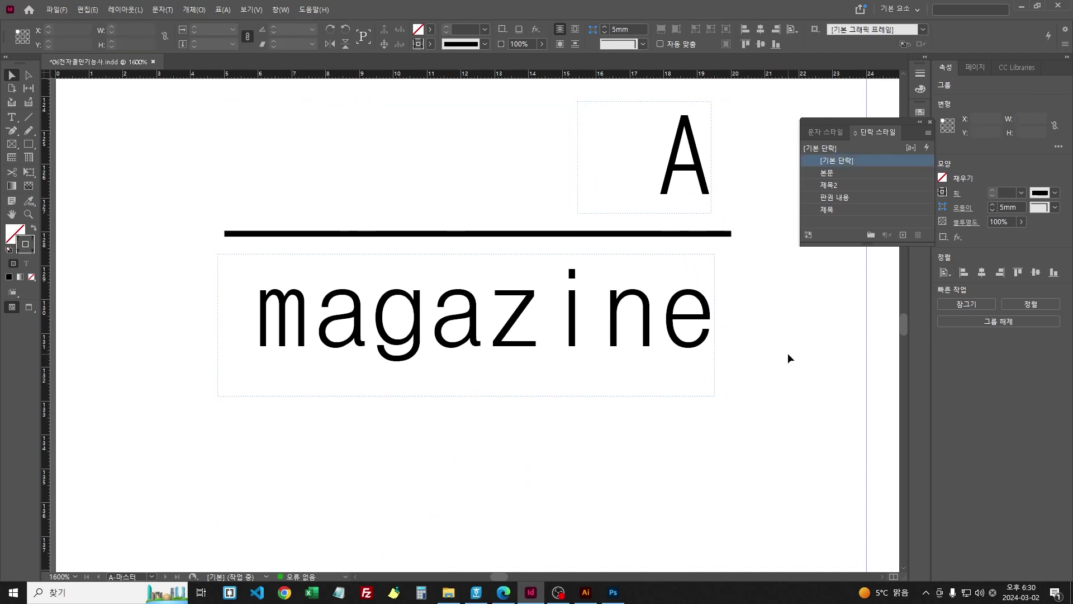
Step: Pull the left edge of the "magazine" frame inward to X 5.24 mm, making the group 15 mm wide, and recheck the group's bounds
{"action": "left_click_drag", "start_coordinate": [199, 111], "coordinate": [698, 400]}
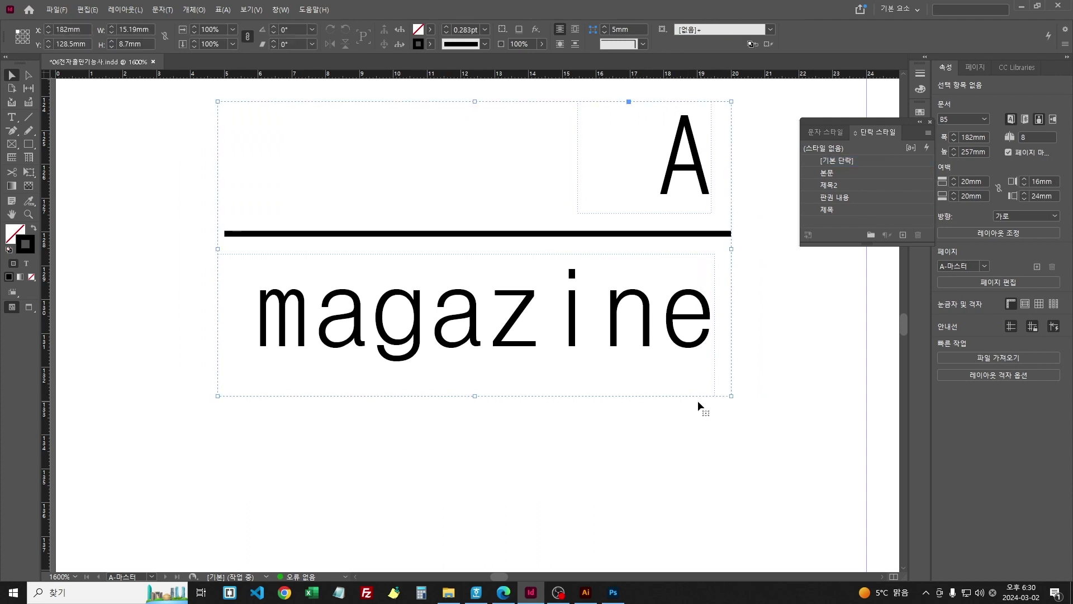
{"action": "left_click", "coordinate": [294, 359]}
{"action": "left_click", "coordinate": [215, 319]}
{"action": "double_click", "coordinate": [411, 302]}
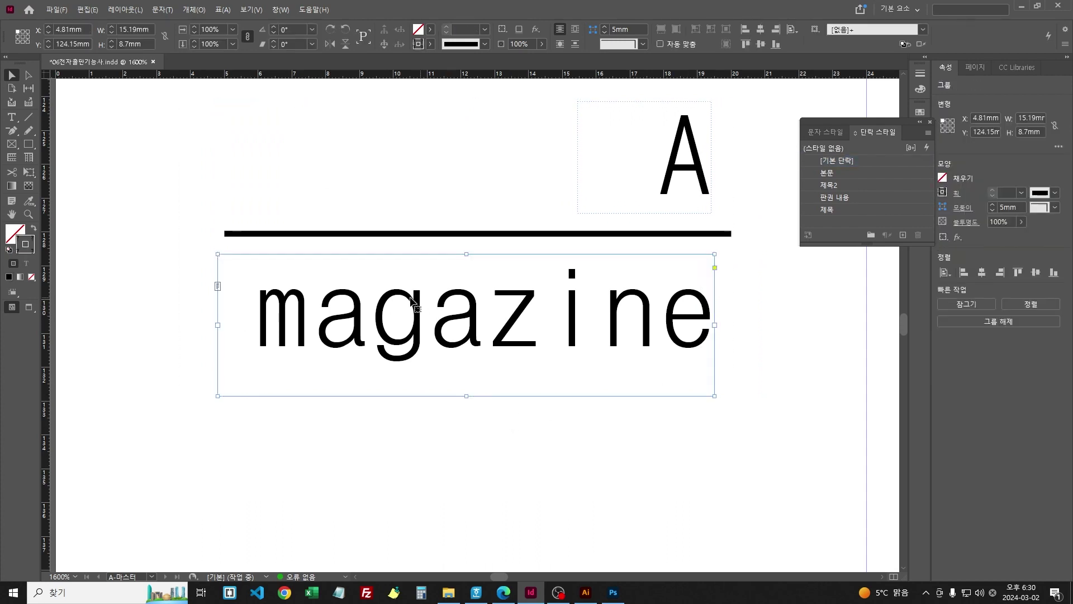
{"action": "left_click", "coordinate": [217, 325]}
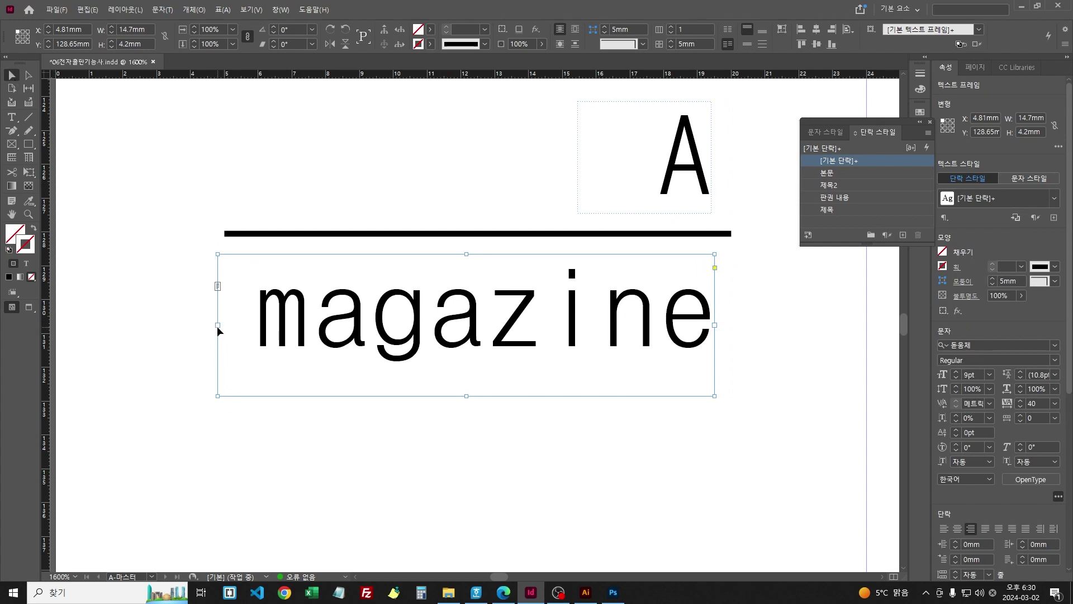
{"action": "left_click_drag", "start_coordinate": [218, 330], "coordinate": [230, 317]}
{"action": "left_click_drag", "start_coordinate": [242, 131], "coordinate": [827, 401]}
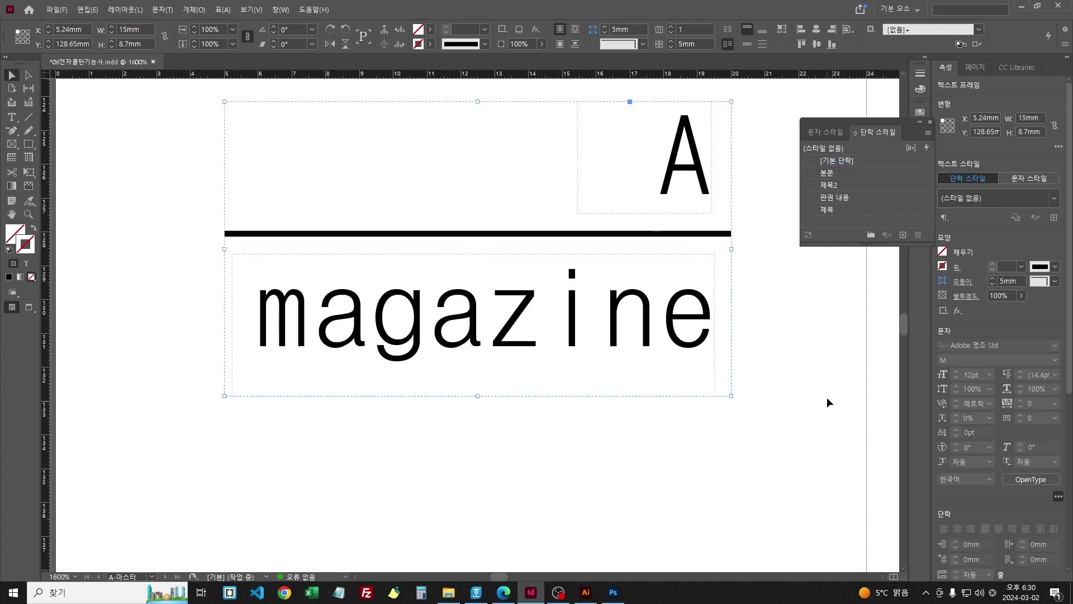
{"action": "left_click", "coordinate": [765, 379]}
{"action": "left_click_drag", "start_coordinate": [189, 159], "coordinate": [723, 325]}
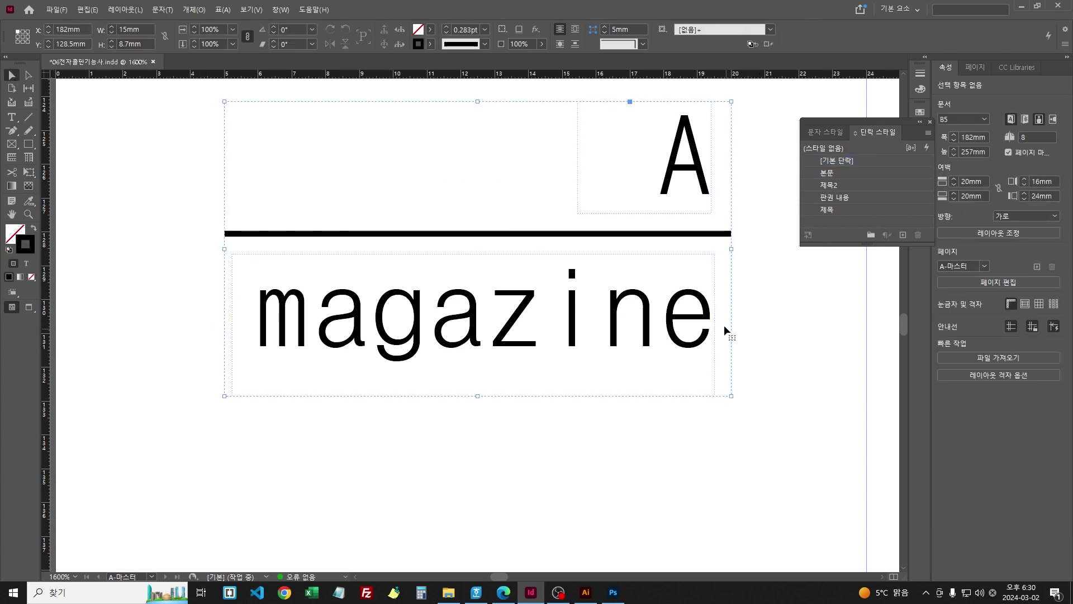
{"action": "right_click", "coordinate": [671, 280]}
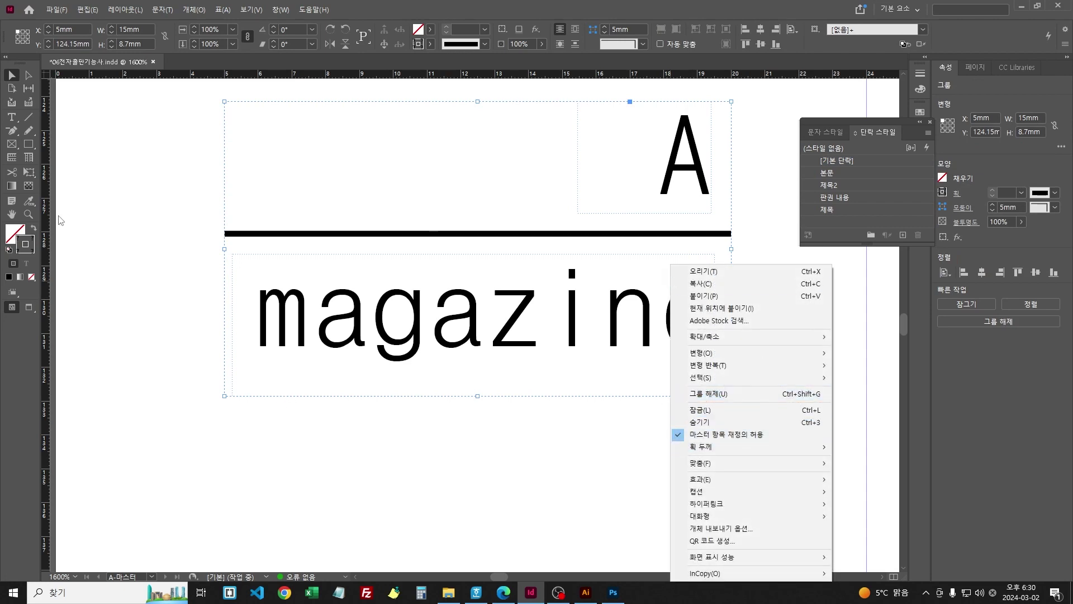
{"action": "left_click", "coordinate": [266, 446]}
Step: Copy the adjusted page number group from the left master page into the right page's outer margin
{"action": "key", "text": "ctrl+minus"}
{"action": "key", "text": "ctrl+minus"}
{"action": "key", "text": "ctrl+minus"}
{"action": "key", "text": "ctrl+minus"}
{"action": "key", "text": "ctrl+minus"}
{"action": "key", "text": "ctrl+minus"}
{"action": "key", "text": "ctrl+minus"}
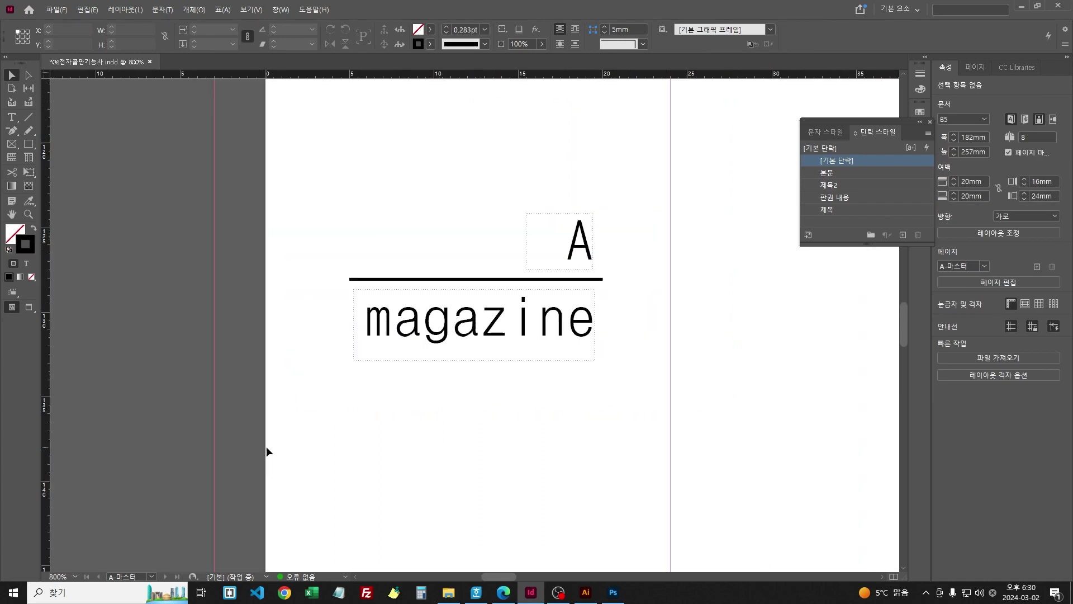
{"action": "scroll", "coordinate": [381, 411], "scroll_direction": "right", "scroll_amount": 5}
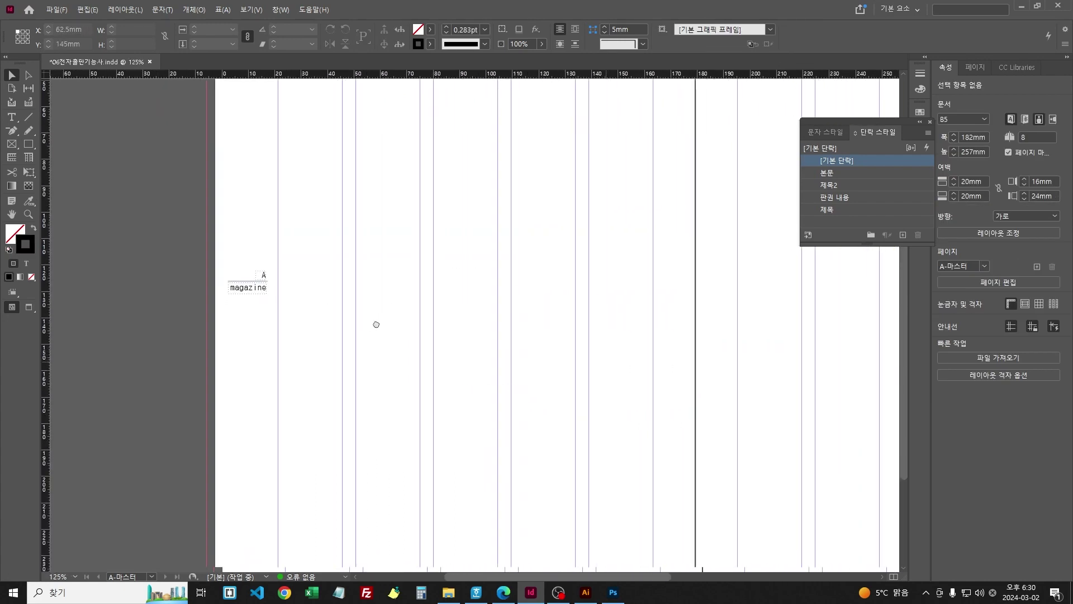
{"action": "scroll", "coordinate": [376, 322], "scroll_direction": "down", "scroll_amount": 2}
{"action": "key", "text": "ctrl+minus"}
{"action": "key", "text": "ctrl+minus"}
{"action": "key", "text": "ctrl+minus"}
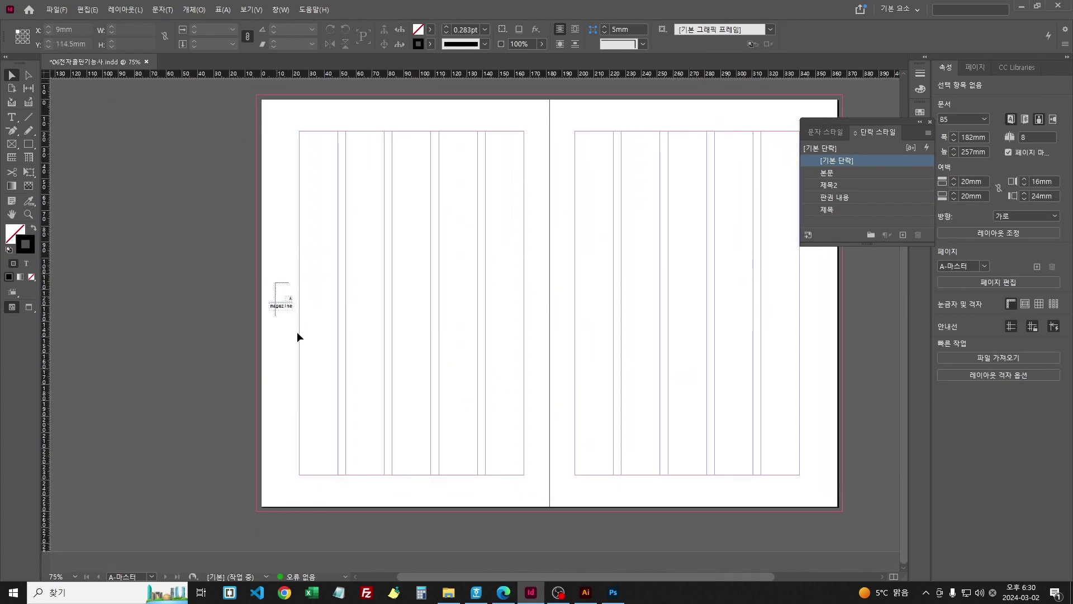
{"action": "left_click_drag", "start_coordinate": [285, 304], "coordinate": [842, 330]}
{"action": "left_click", "coordinate": [853, 337]}
{"action": "key", "text": "z"}
{"action": "scroll", "coordinate": [283, 270], "scroll_direction": "left", "scroll_amount": 10}
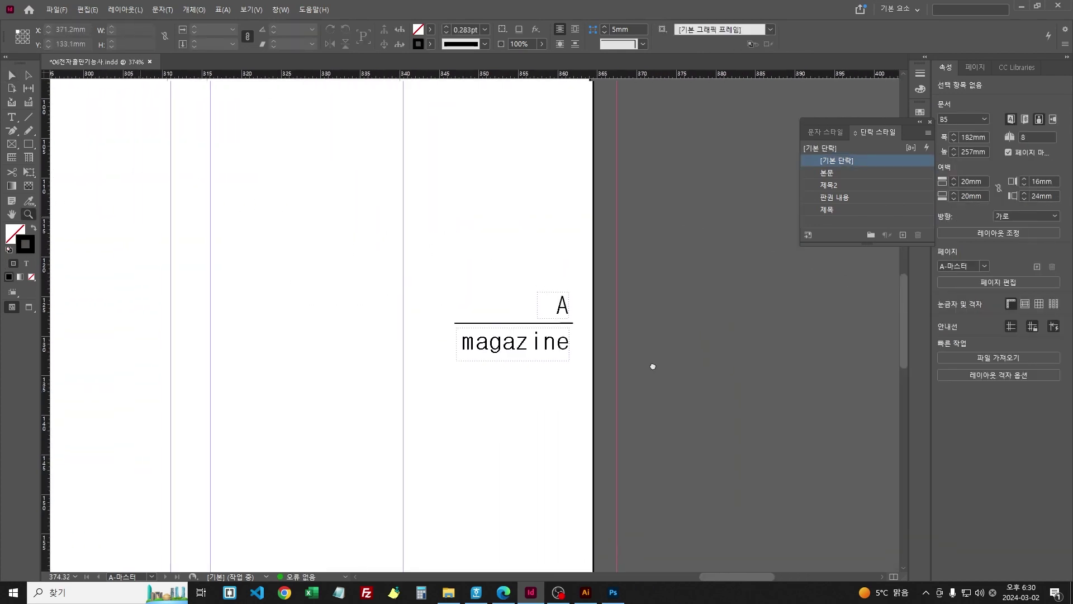
Step: Move the "A" frame in the right master page's number group to the line's left end, at X 345.26 mm
{"action": "key", "text": "v"}
{"action": "left_click", "coordinate": [562, 308]}
{"action": "double_click", "coordinate": [562, 309]}
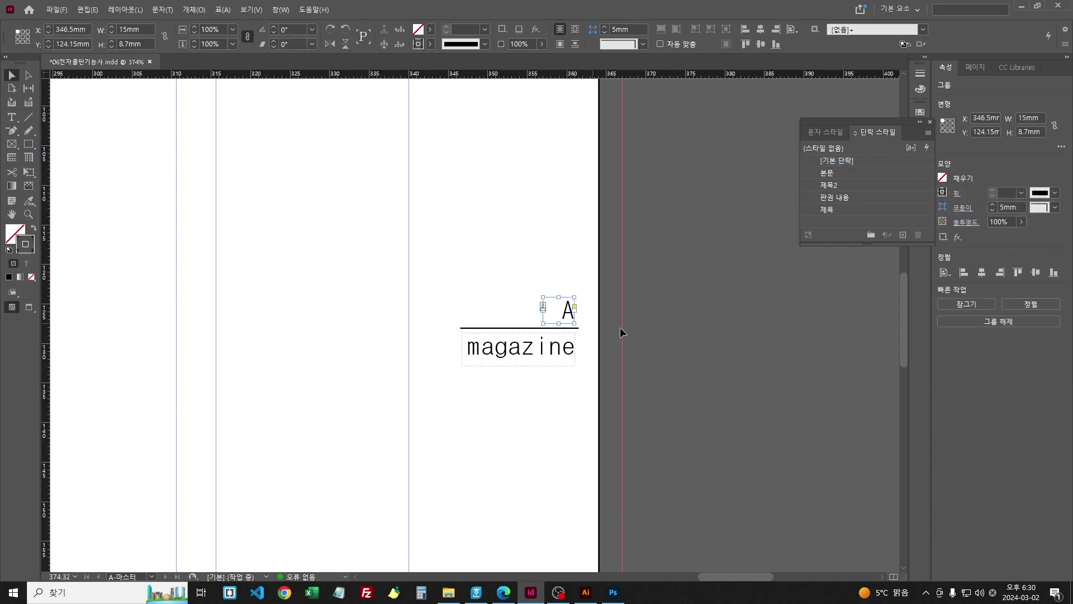
{"action": "scroll", "coordinate": [628, 316], "scroll_direction": "up", "scroll_amount": 2}
{"action": "left_click_drag", "start_coordinate": [492, 331], "coordinate": [364, 334]}
{"action": "scroll", "coordinate": [580, 340], "scroll_direction": "up", "scroll_amount": 4}
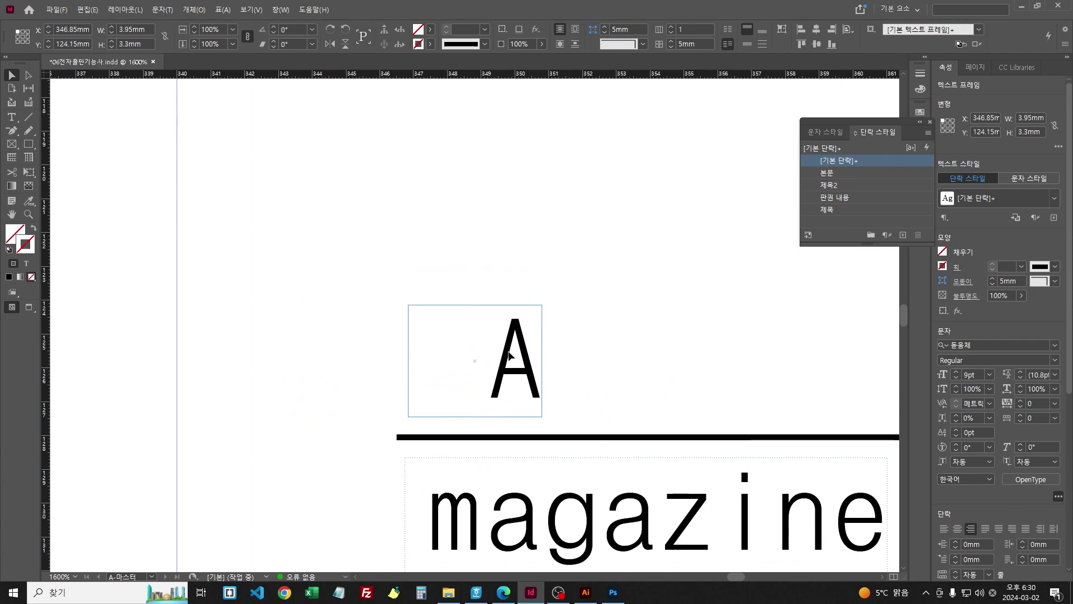
{"action": "left_click_drag", "start_coordinate": [510, 355], "coordinate": [446, 371]}
{"action": "scroll", "coordinate": [505, 357], "scroll_direction": "down", "scroll_amount": 3}
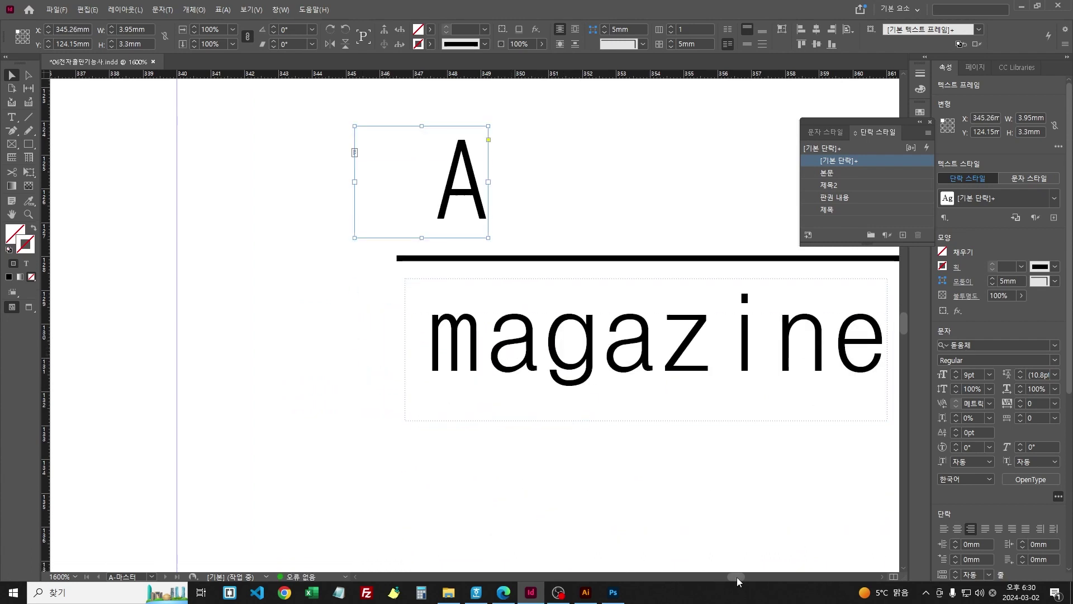
Step: Nudge the "magazine" frame in the right master page's group slightly left to X 346.24 mm
{"action": "left_click_drag", "start_coordinate": [737, 581], "coordinate": [741, 579]}
{"action": "left_click", "coordinate": [556, 350]}
{"action": "key", "text": "Left"}
{"action": "key", "text": "Left"}
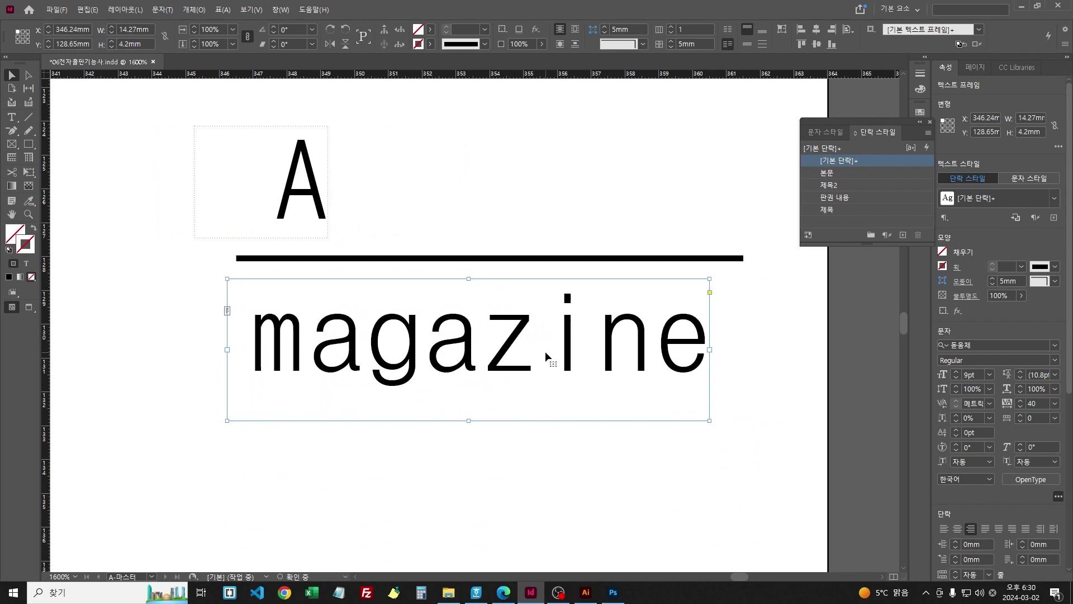
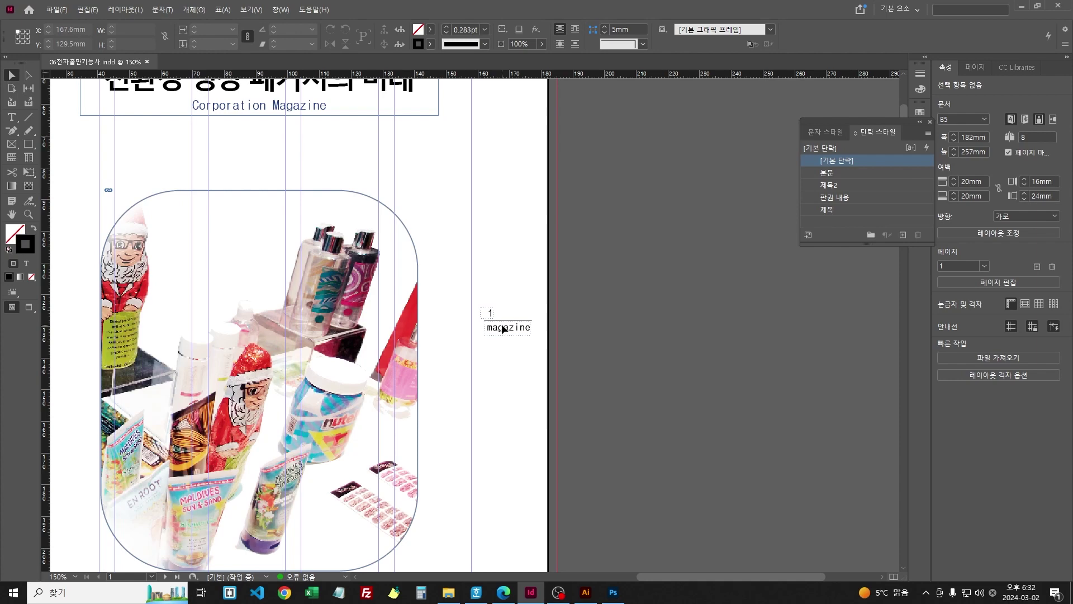
Step: Delete the page number group from the cover, page 1
{"action": "left_click", "coordinate": [503, 328]}
{"action": "key", "text": "Delete"}
{"action": "key", "text": "ctrl+1"}
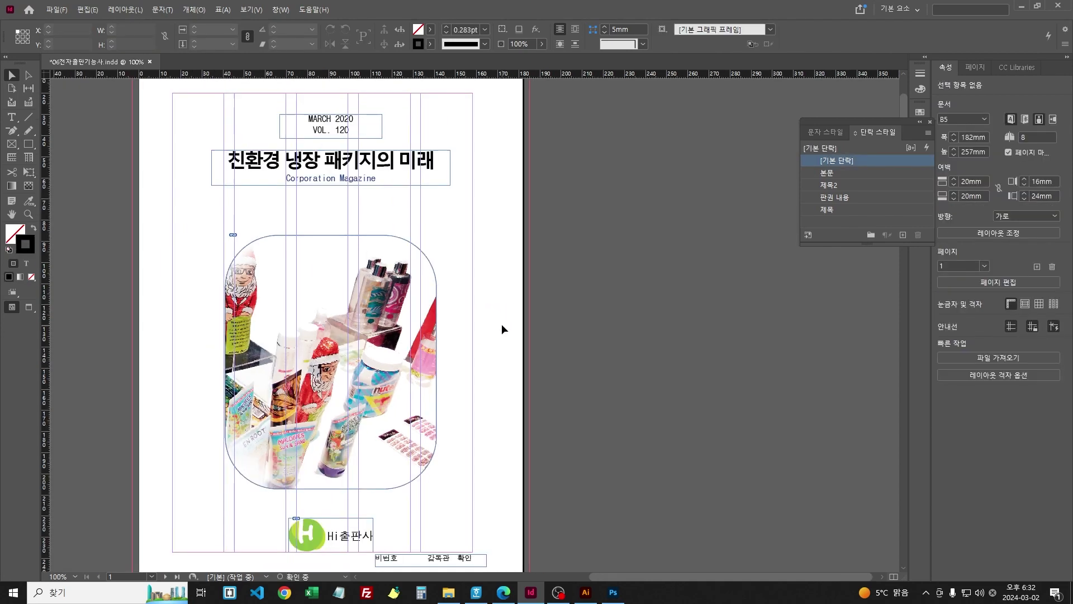
Step: Check the page number and "magazine" elements in the outer margins of pages 2 to 5
{"action": "key", "text": "ctrl+minus"}
{"action": "key", "text": "ctrl+minus"}
{"action": "scroll", "coordinate": [298, 350], "scroll_direction": "down", "scroll_amount": 5}
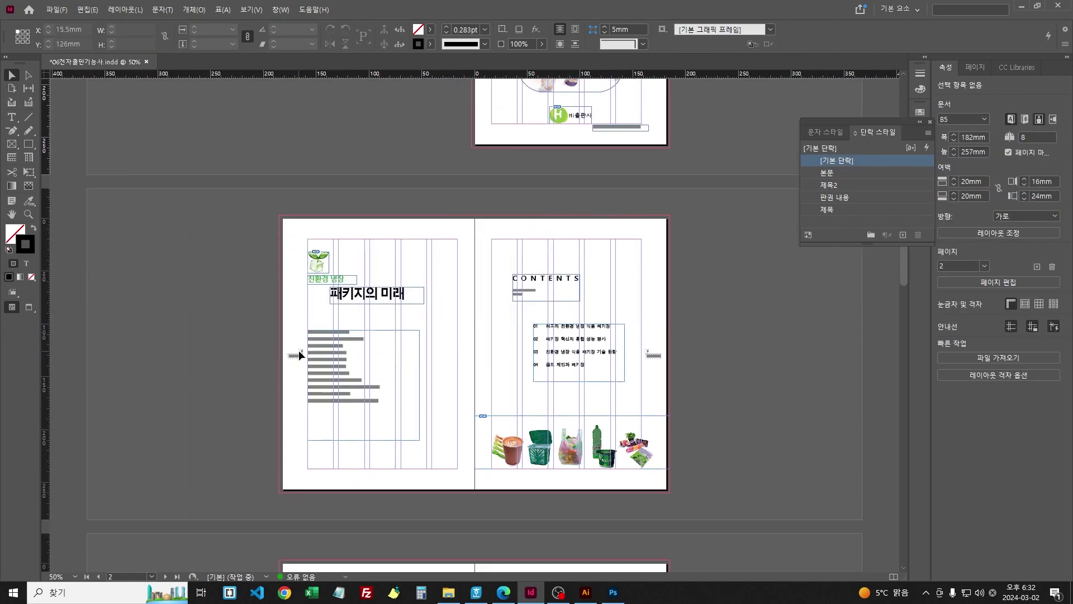
{"action": "scroll", "coordinate": [300, 350], "scroll_direction": "up", "scroll_amount": 4}
{"action": "scroll", "coordinate": [301, 350], "scroll_direction": "left", "scroll_amount": 5}
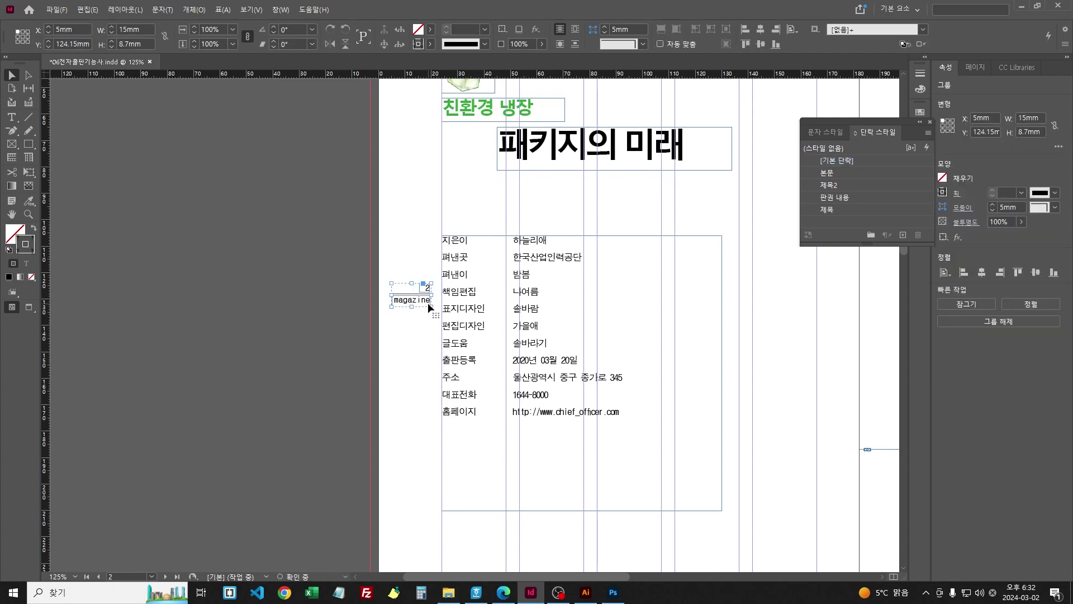
{"action": "scroll", "coordinate": [427, 303], "scroll_direction": "right", "scroll_amount": 5}
{"action": "scroll", "coordinate": [566, 340], "scroll_direction": "right", "scroll_amount": 3}
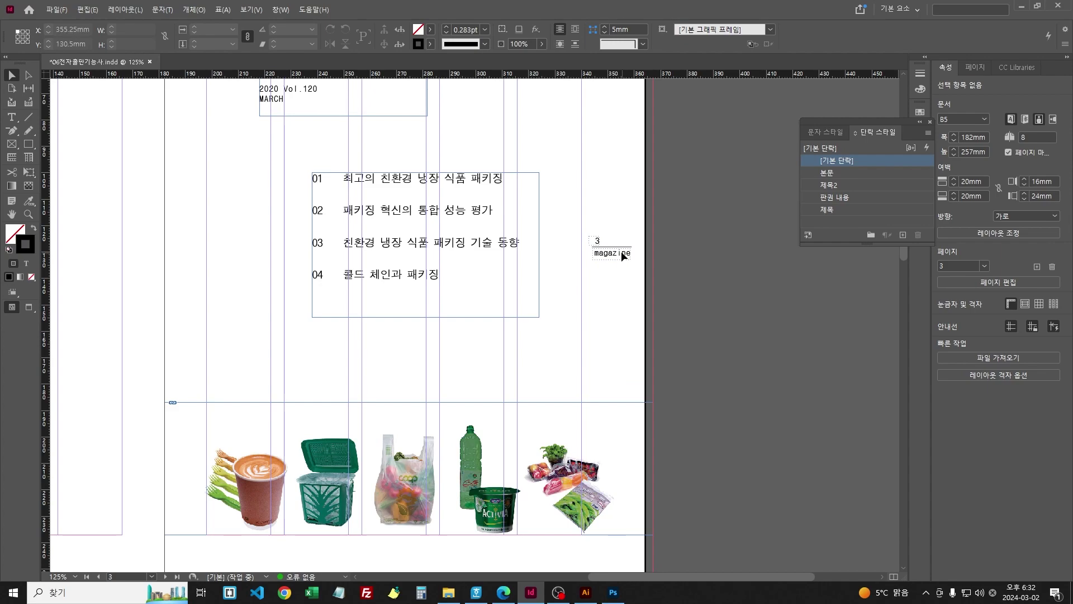
{"action": "scroll", "coordinate": [620, 252], "scroll_direction": "down", "scroll_amount": 10}
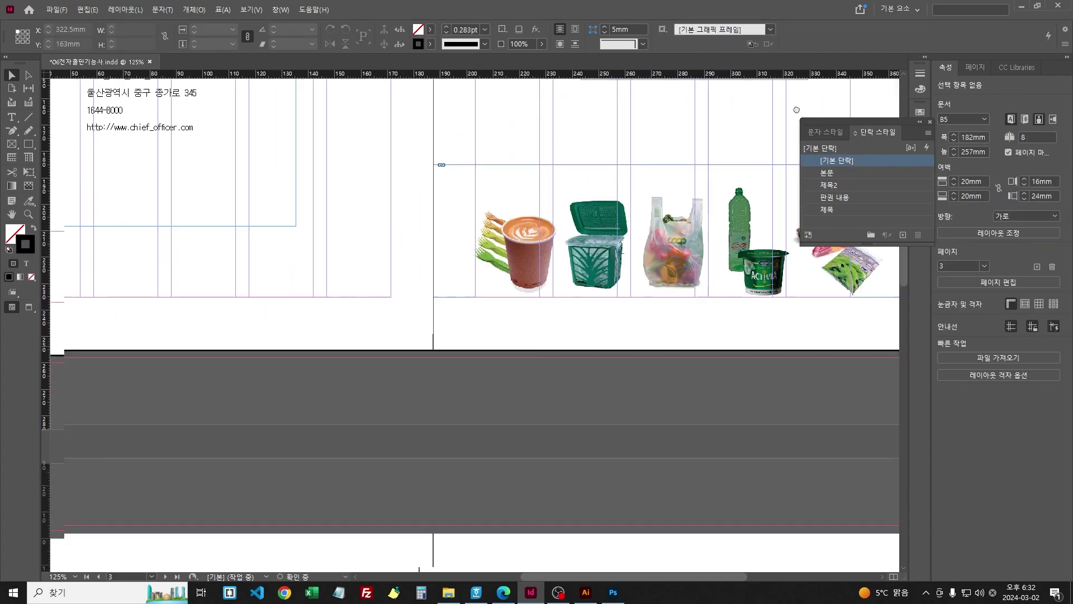
{"action": "scroll", "coordinate": [372, 343], "scroll_direction": "down", "scroll_amount": 6}
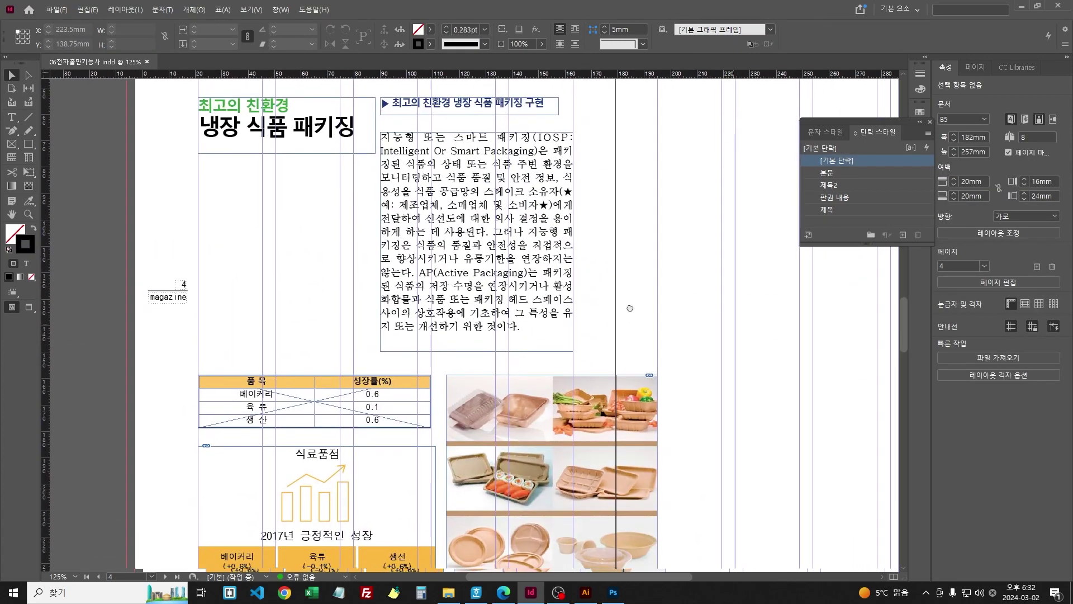
{"action": "scroll", "coordinate": [652, 316], "scroll_direction": "right", "scroll_amount": 10}
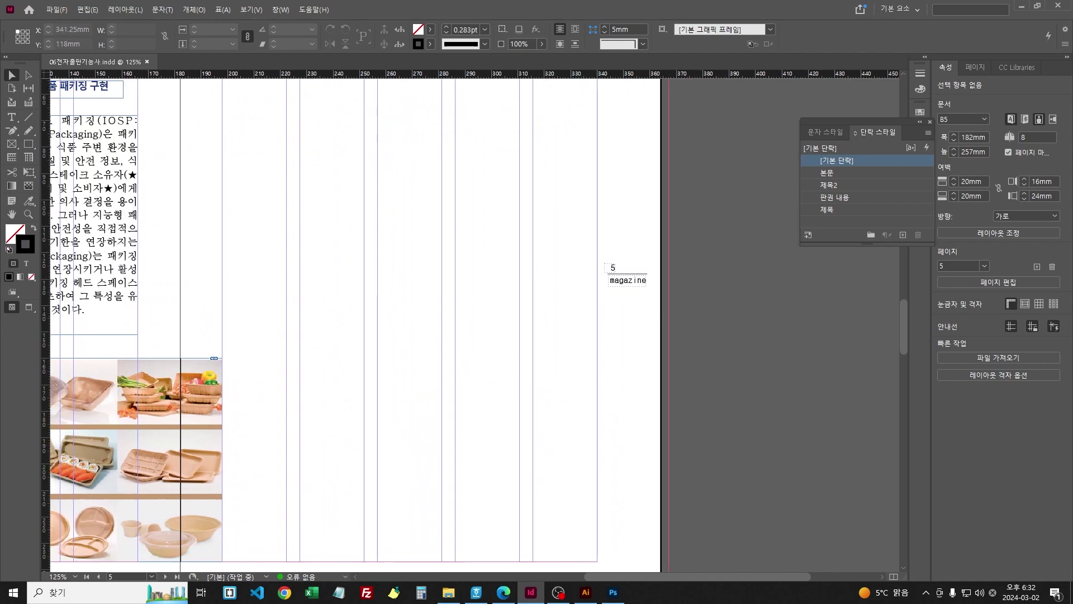
{"action": "scroll", "coordinate": [340, 371], "scroll_direction": "up", "scroll_amount": 5}
{"action": "scroll", "coordinate": [340, 371], "scroll_direction": "left", "scroll_amount": 2}
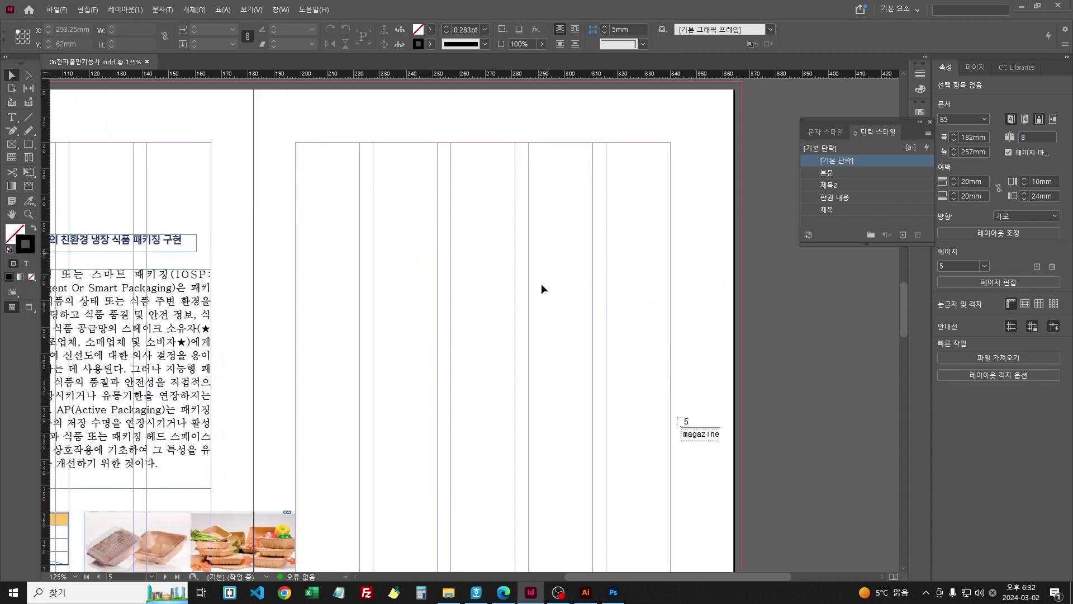
Step: Switch to the exam PDF in Edge and look up the size and alignment of photo 05 on page 5
{"action": "left_click", "coordinate": [503, 592]}
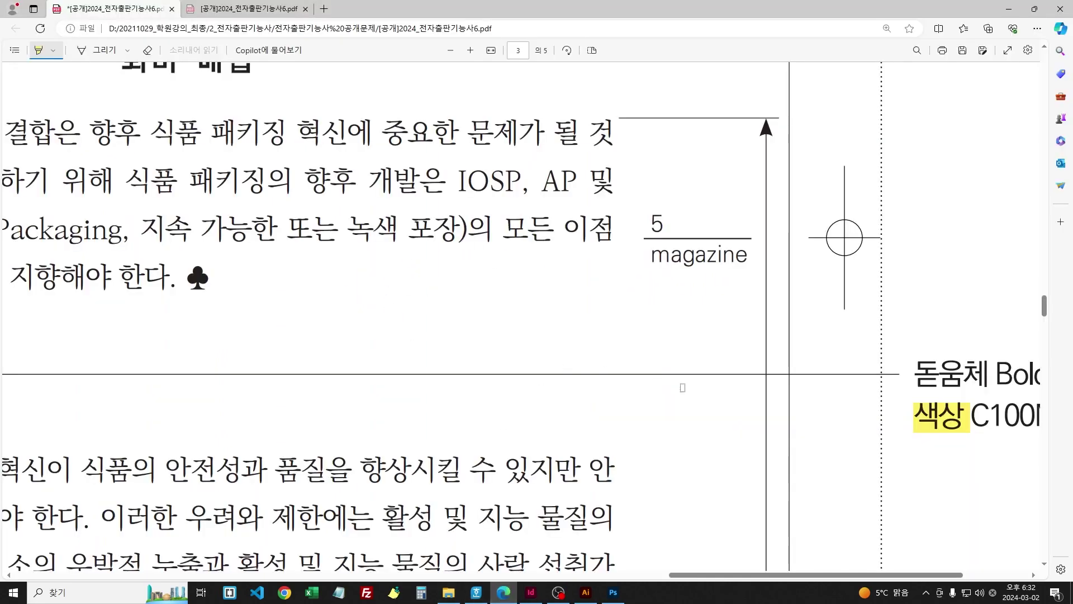
{"action": "scroll", "coordinate": [672, 402], "scroll_direction": "down", "scroll_amount": 5}
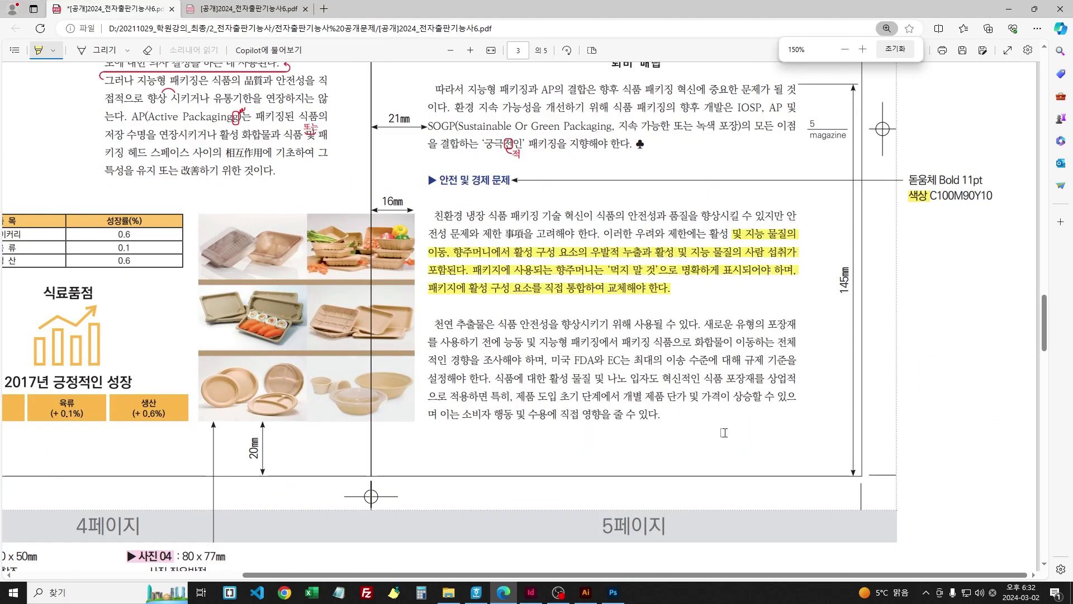
{"action": "scroll", "coordinate": [581, 236], "scroll_direction": "up", "scroll_amount": 10}
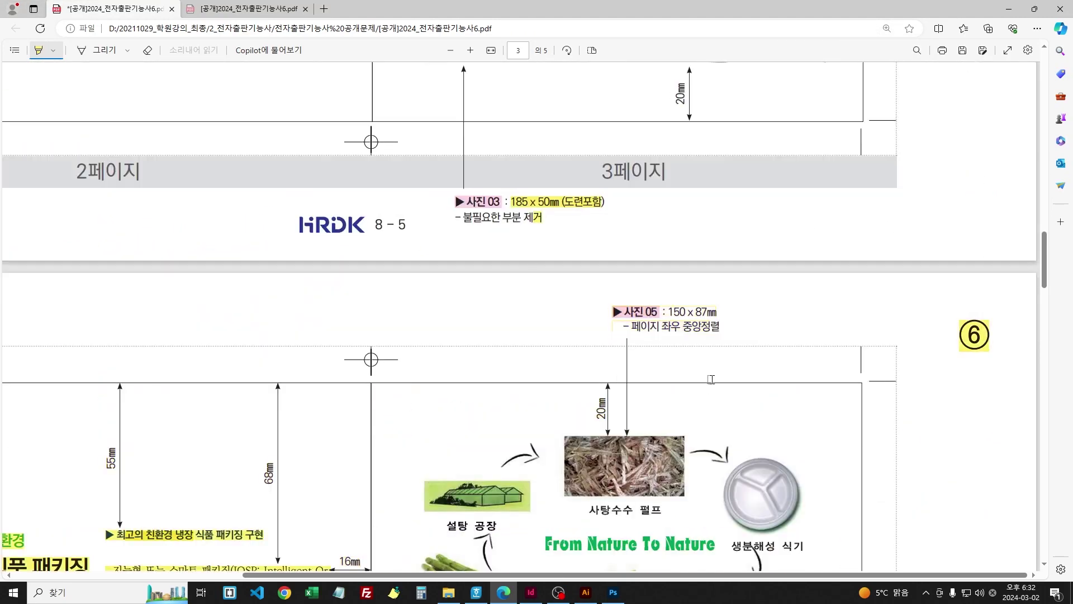
{"action": "scroll", "coordinate": [729, 336], "scroll_direction": "down", "scroll_amount": 3}
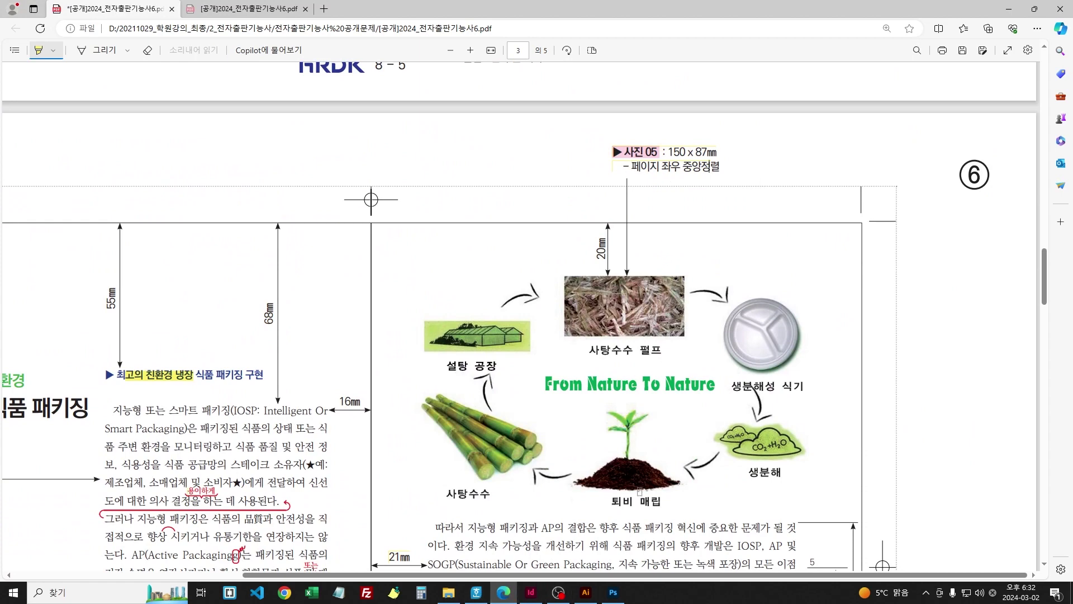
Step: Back in InDesign, create a rectangular picture frame 150 mm wide and 87 mm high on page 5
{"action": "left_click", "coordinate": [530, 592]}
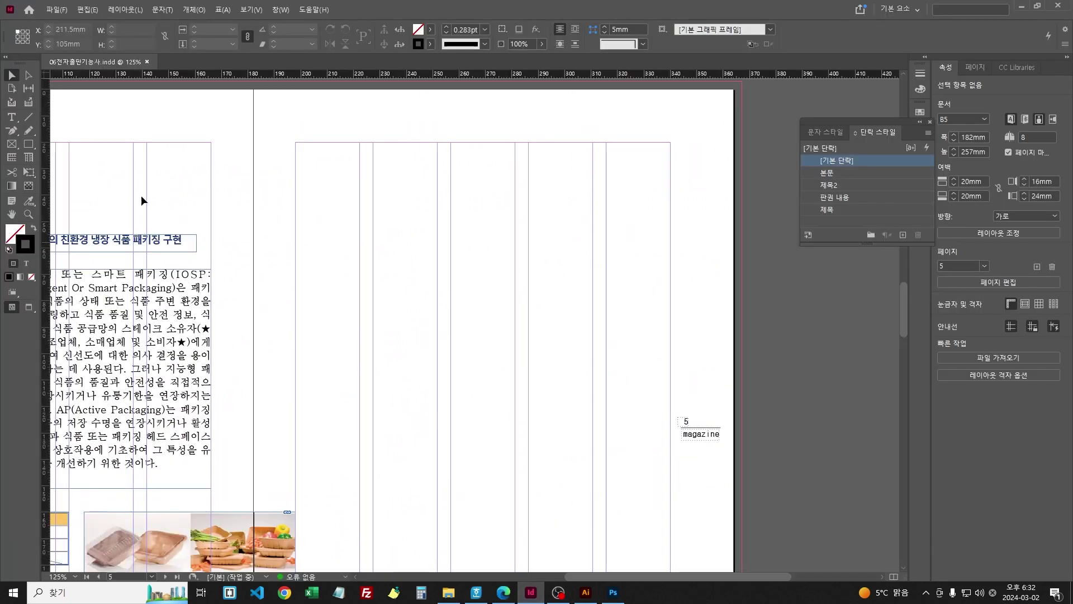
{"action": "left_click", "coordinate": [14, 147]}
{"action": "left_click", "coordinate": [377, 237]}
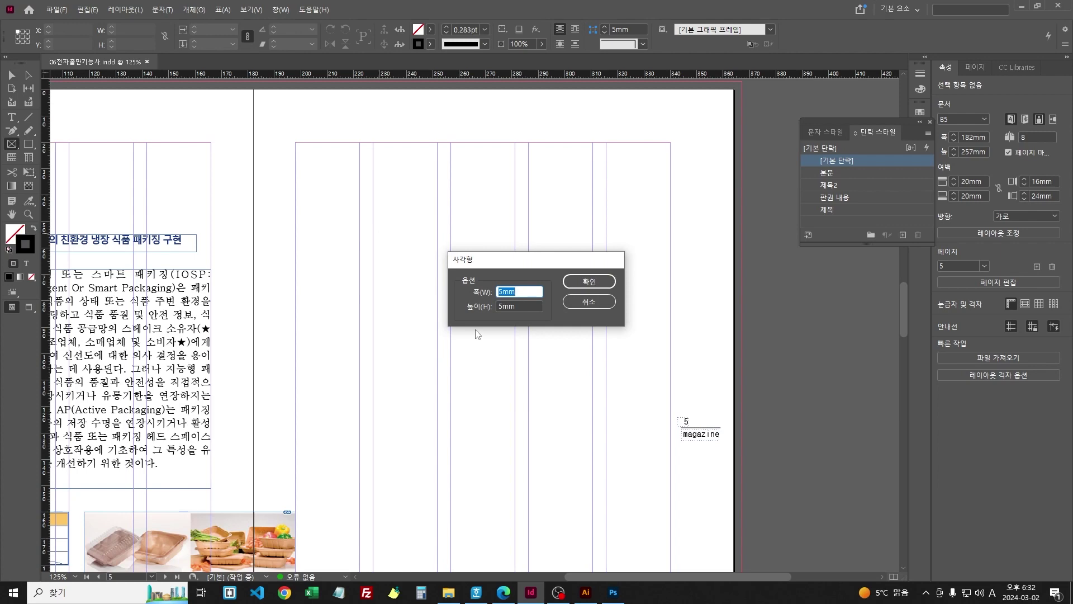
{"action": "type", "text": "150"}
{"action": "key", "text": "Tab"}
{"action": "type", "text": "87"}
{"action": "key", "text": "Return"}
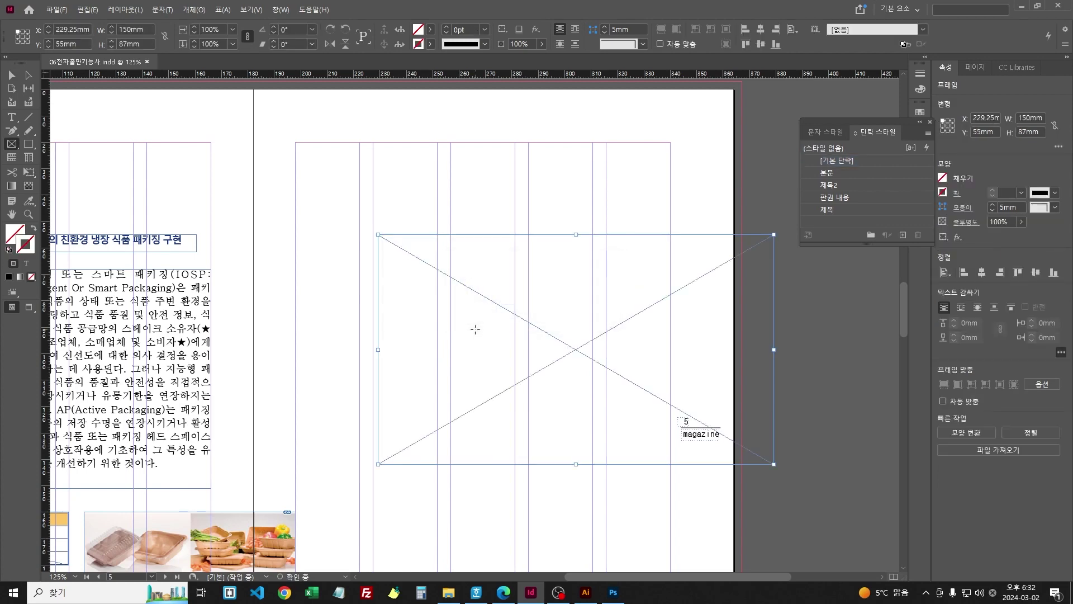
Step: Place 05.png in the new page 5 frame and fit it by filling the frame proportionally
{"action": "key", "text": "ctrl+d"}
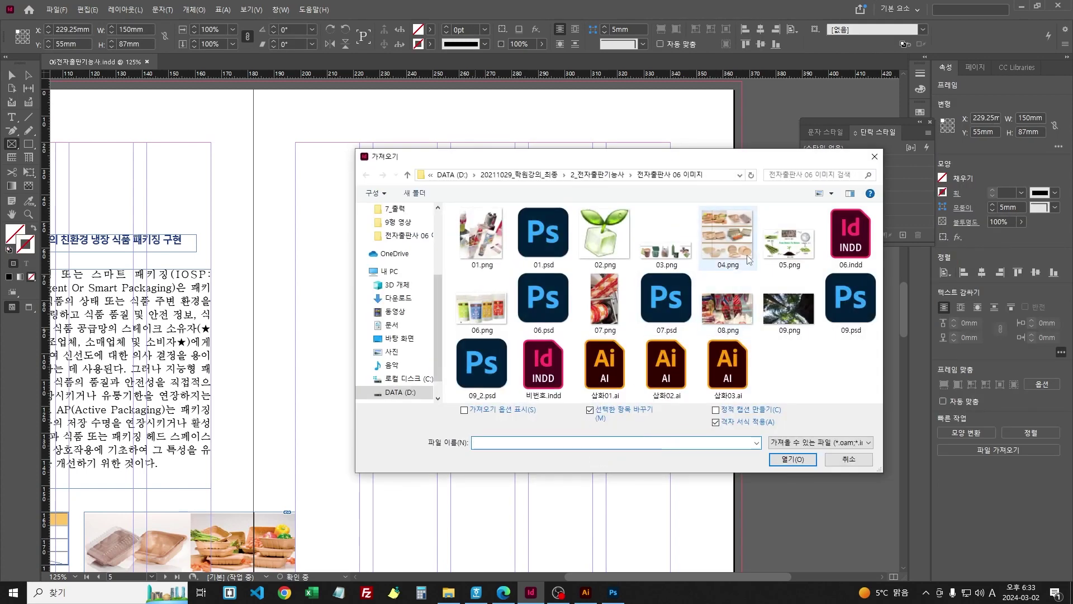
{"action": "double_click", "coordinate": [788, 242]}
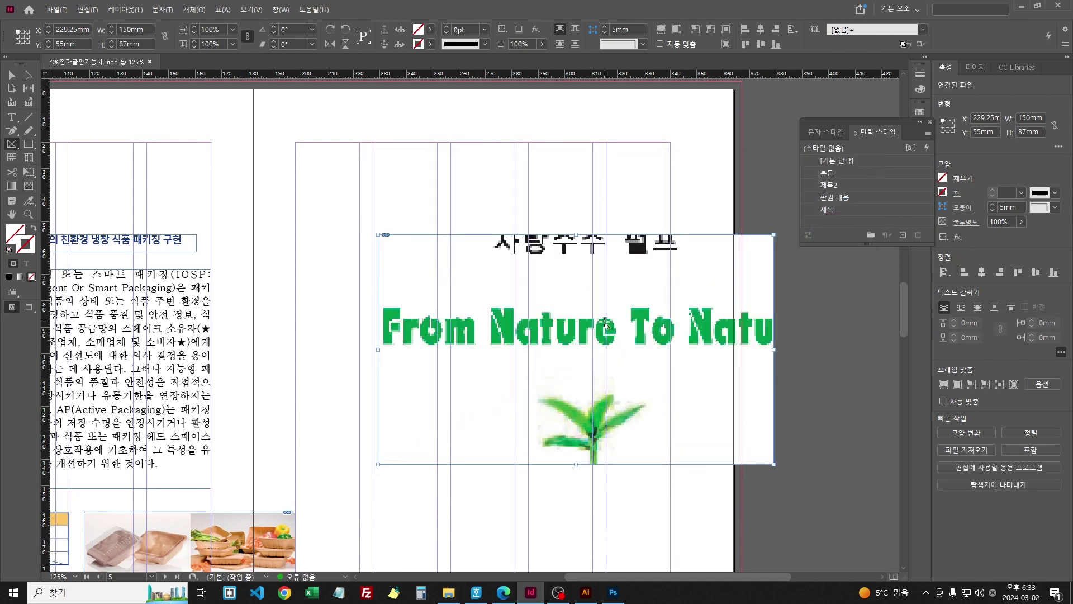
{"action": "right_click", "coordinate": [605, 325]}
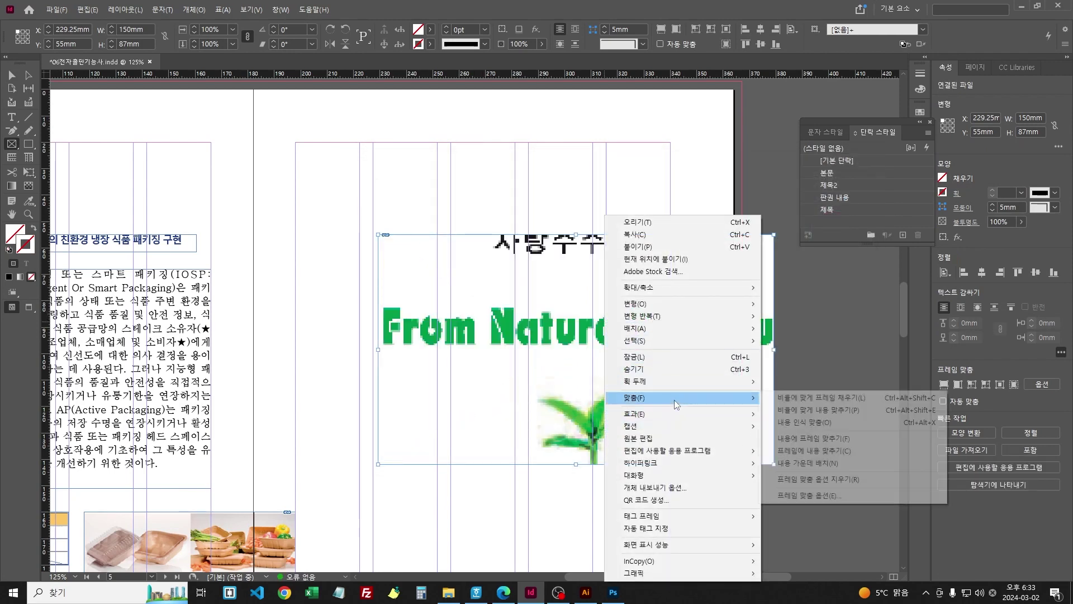
{"action": "left_click", "coordinate": [803, 398]}
Step: Position the 05.png frame at Y 20 mm, centre it horizontally on page 5, and save the document
{"action": "key", "text": "v"}
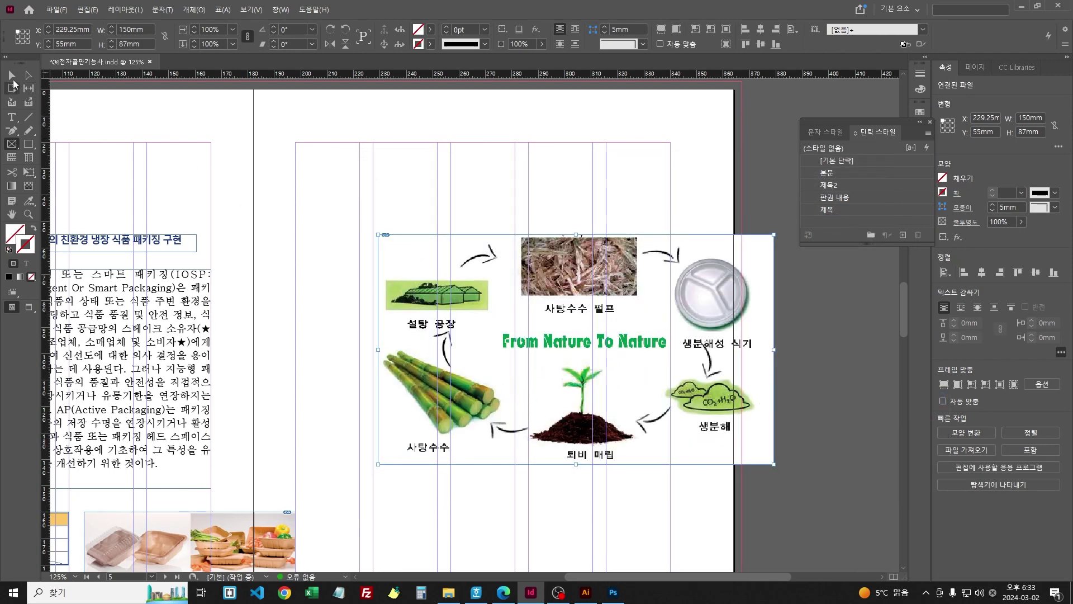
{"action": "left_click", "coordinate": [461, 178]}
{"action": "left_click", "coordinate": [508, 241]}
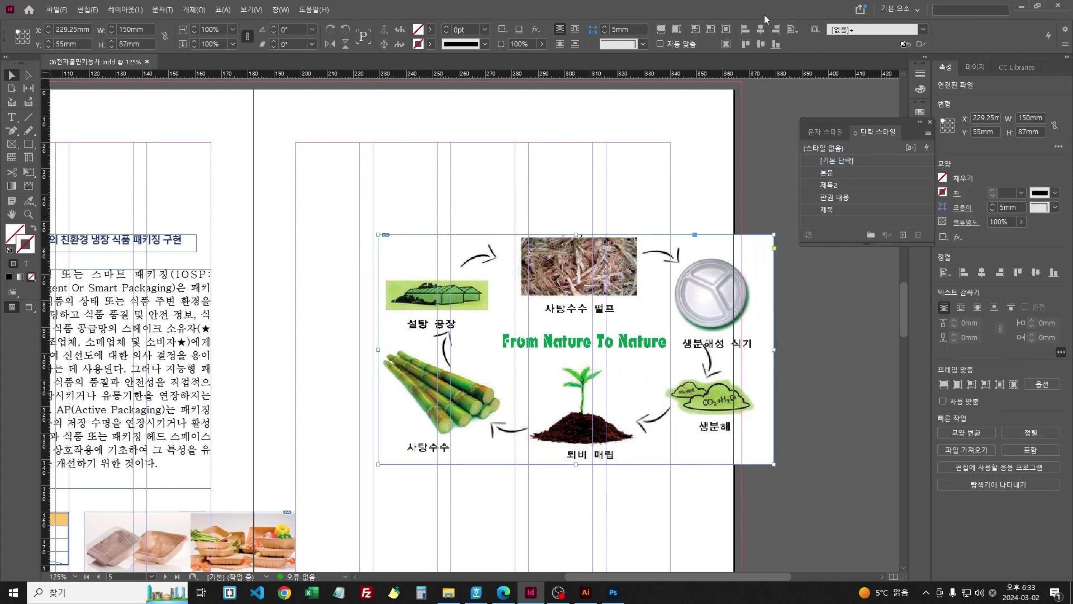
{"action": "left_click", "coordinate": [67, 45]}
{"action": "type", "text": "20"}
{"action": "key", "text": "Return"}
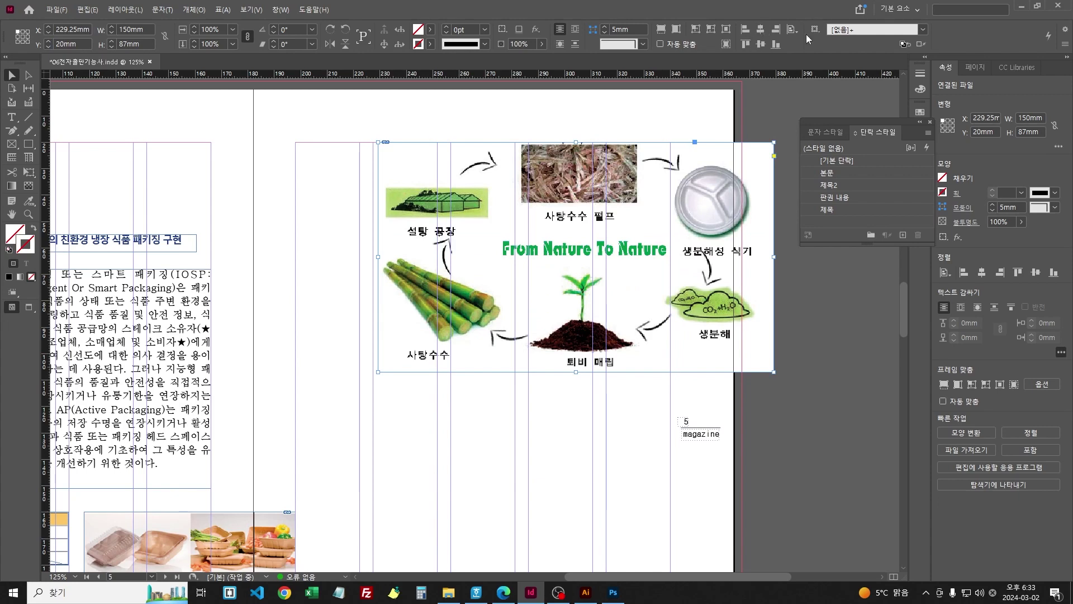
{"action": "left_click", "coordinate": [760, 29]}
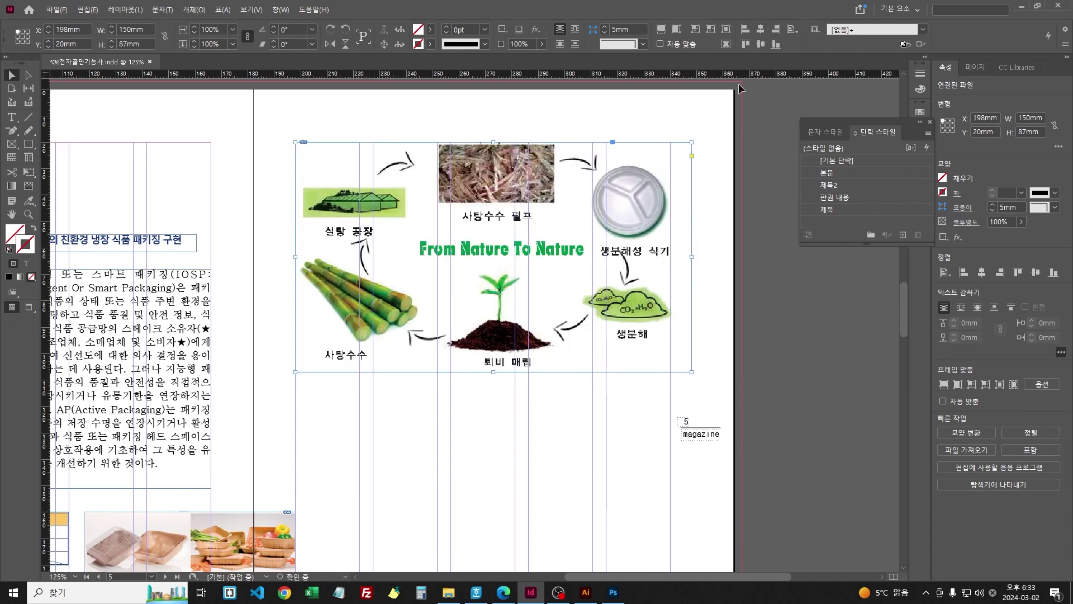
{"action": "key", "text": "ctrl+s"}
{"action": "left_click", "coordinate": [749, 266]}
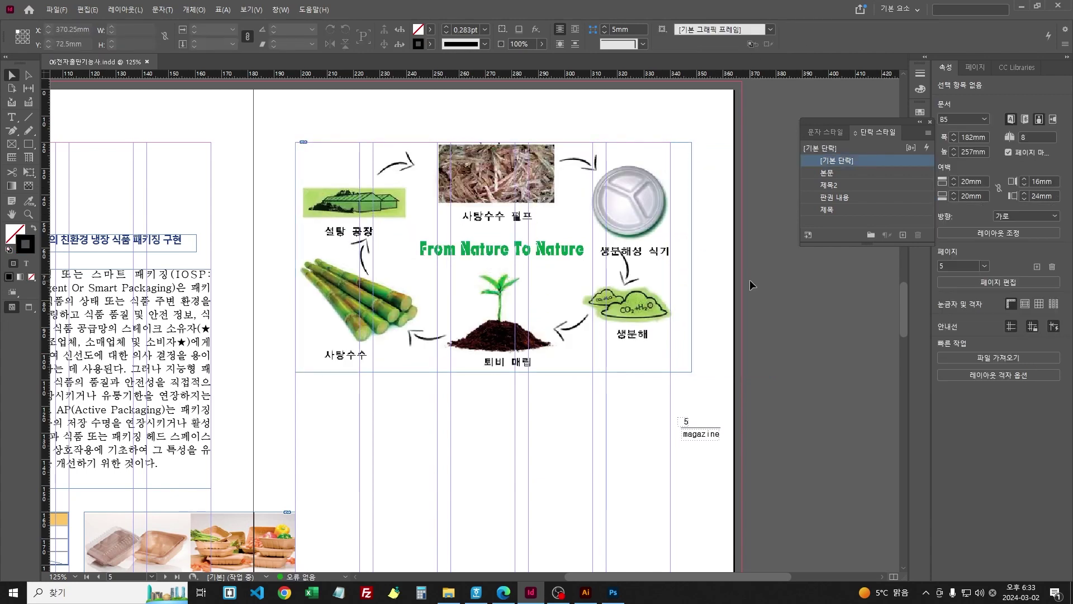
Step: Examine the body text layout and margins of pages 4 and 5 in the exam PDF in Edge
{"action": "scroll", "coordinate": [743, 258], "scroll_direction": "down", "scroll_amount": 5}
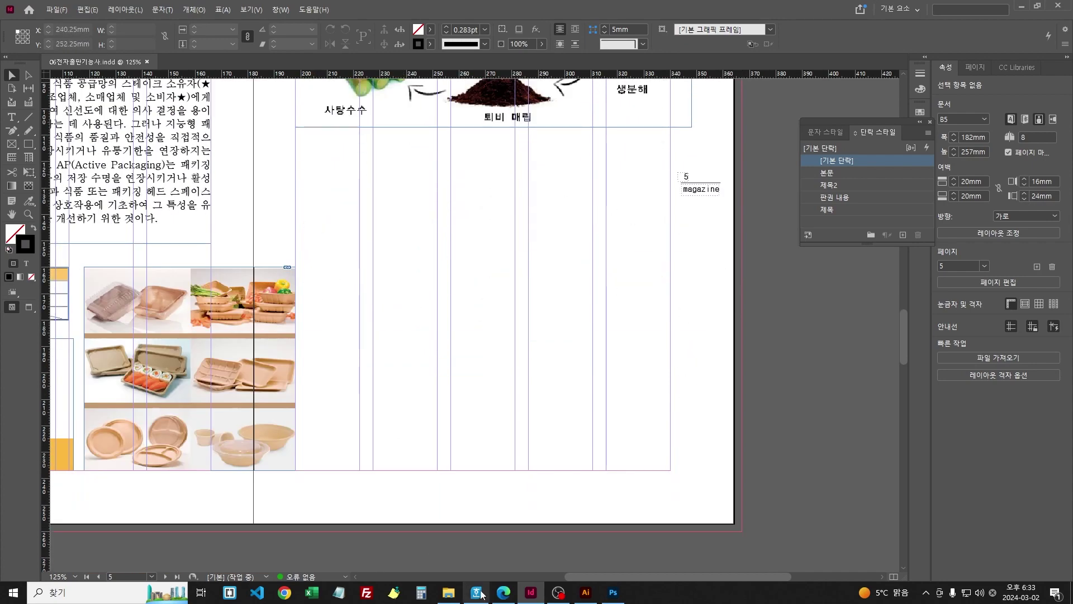
{"action": "left_click", "coordinate": [503, 592]}
{"action": "scroll", "coordinate": [547, 382], "scroll_direction": "up", "scroll_amount": 3}
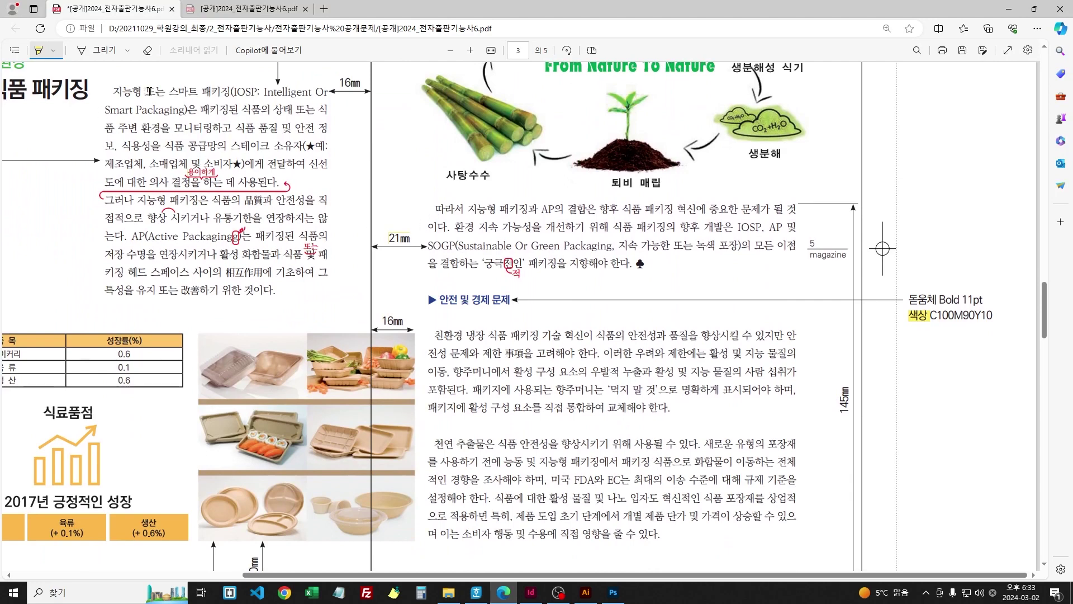
{"action": "scroll", "coordinate": [190, 326], "scroll_direction": "up", "scroll_amount": 3}
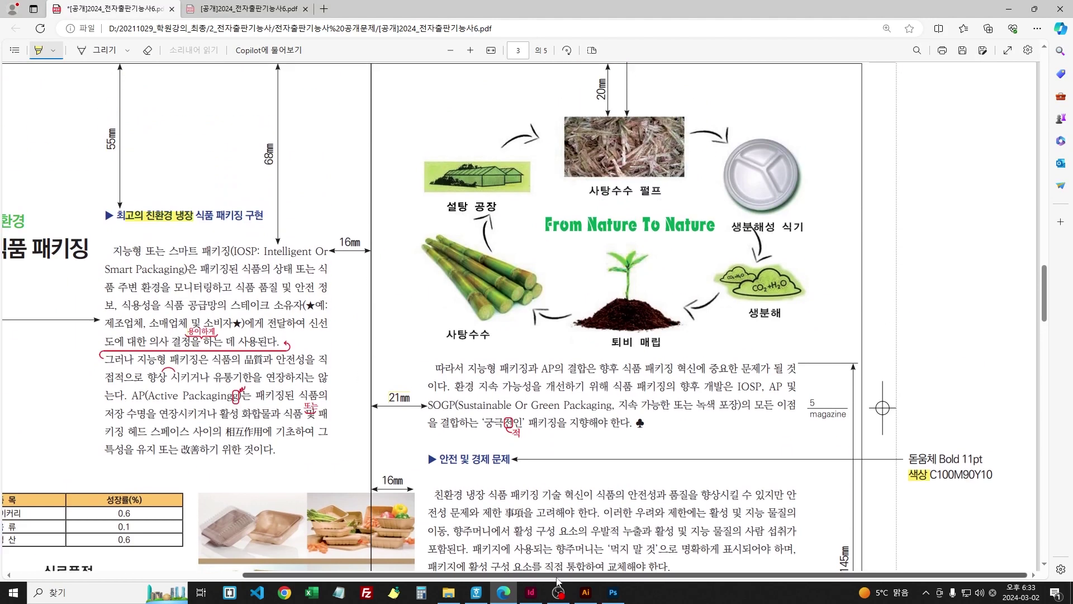
{"action": "scroll", "coordinate": [463, 486], "scroll_direction": "left", "scroll_amount": 5}
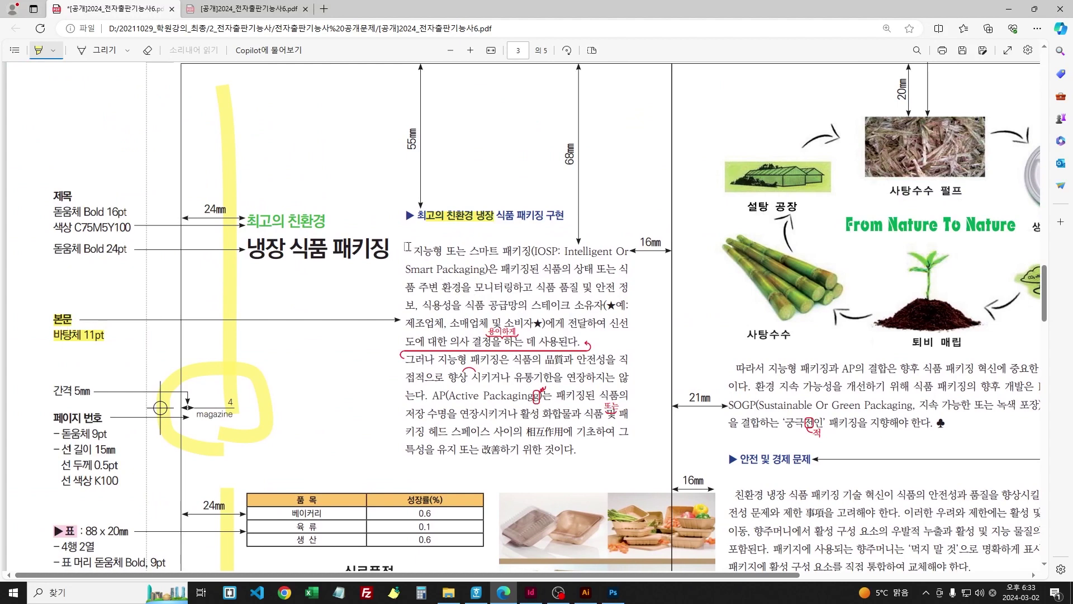
Step: In InDesign, select the whole body text paragraph on page 4 and set its first-line indent to 3 mm
{"action": "left_click", "coordinate": [530, 592]}
{"action": "scroll", "coordinate": [491, 337], "scroll_direction": "up", "scroll_amount": 3}
{"action": "scroll", "coordinate": [472, 354], "scroll_direction": "left", "scroll_amount": 7}
{"action": "scroll", "coordinate": [471, 355], "scroll_direction": "up", "scroll_amount": 3}
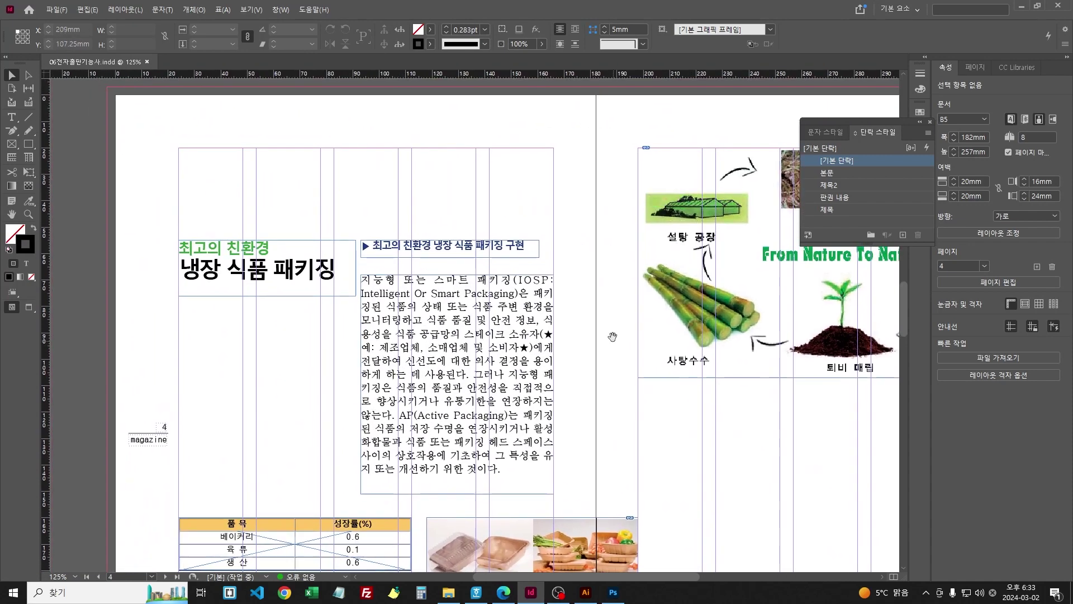
{"action": "left_click", "coordinate": [423, 303]}
{"action": "double_click", "coordinate": [423, 304]}
{"action": "left_click_drag", "start_coordinate": [412, 295], "coordinate": [579, 514]}
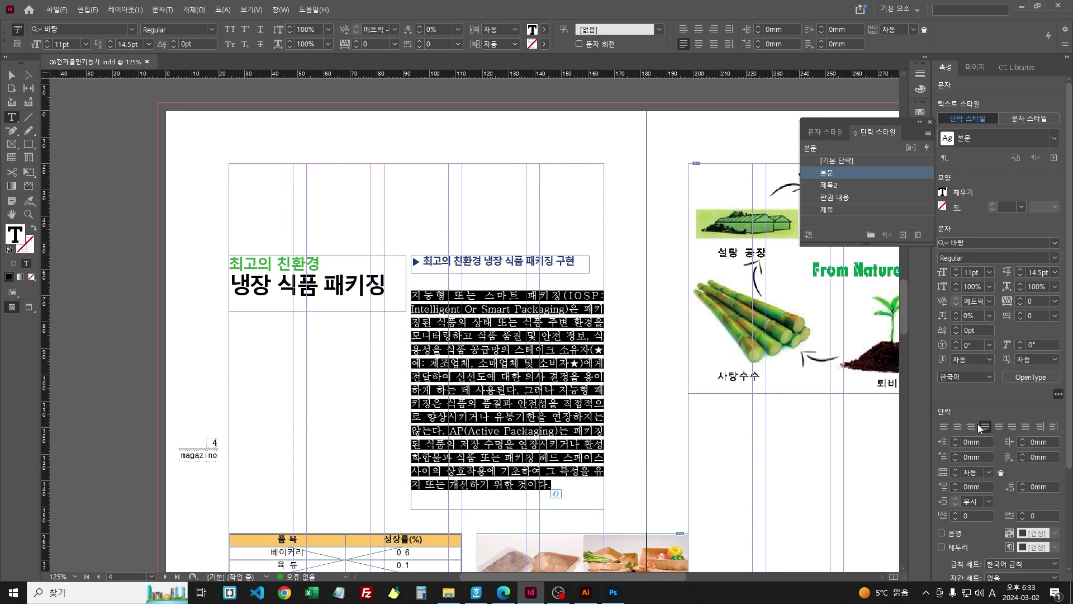
{"action": "left_click", "coordinate": [942, 455]}
{"action": "type", "text": "3"}
{"action": "key", "text": "Return"}
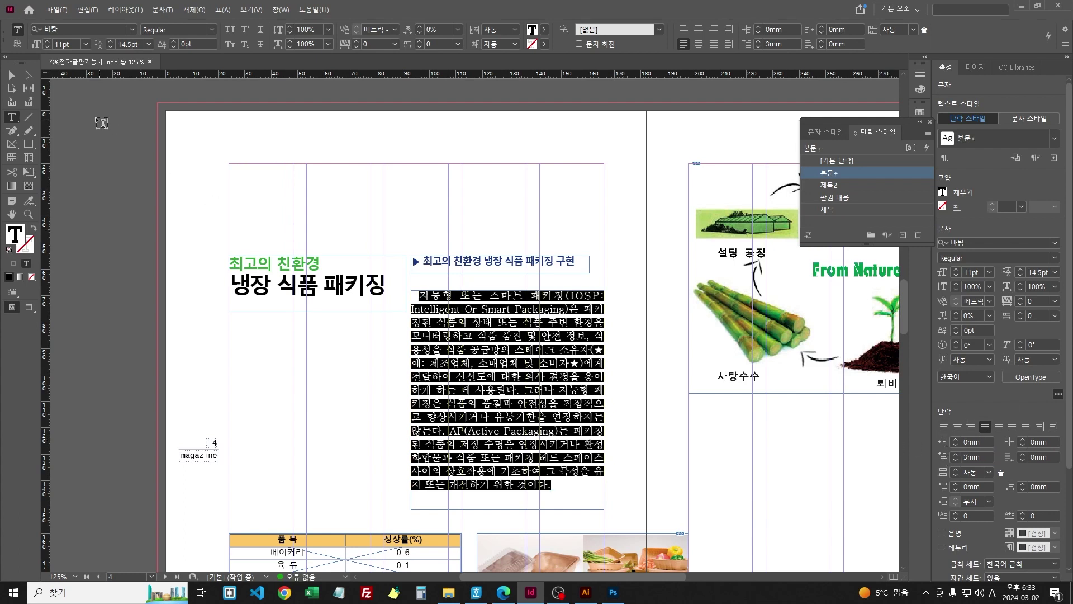
Step: Redefine the 본문 paragraph style from the formatting of the page 4 body text frame
{"action": "left_click", "coordinate": [13, 76]}
{"action": "left_click", "coordinate": [509, 390]}
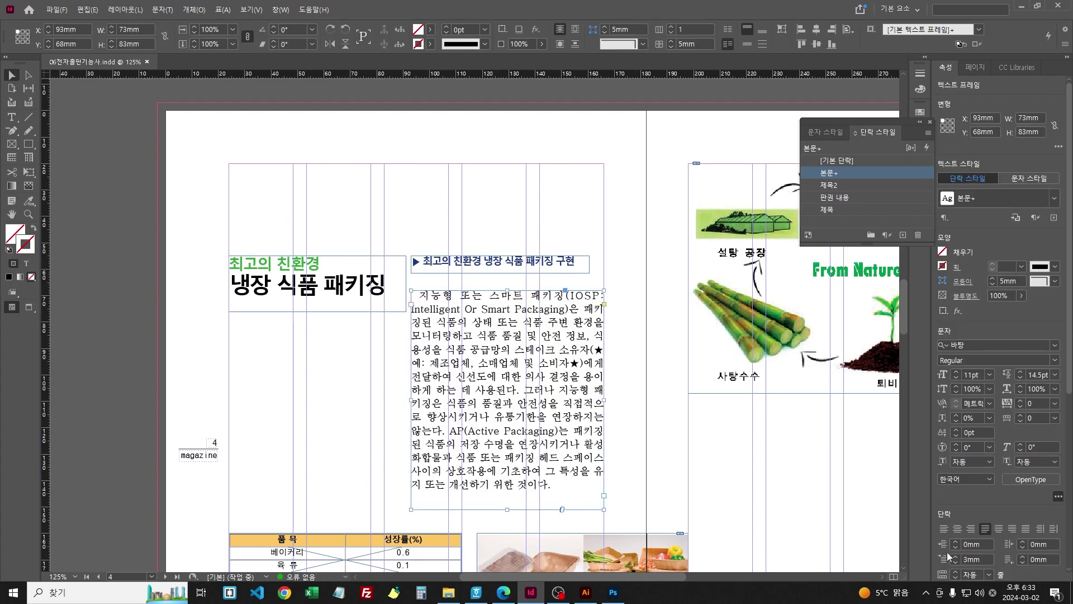
{"action": "right_click", "coordinate": [853, 171]}
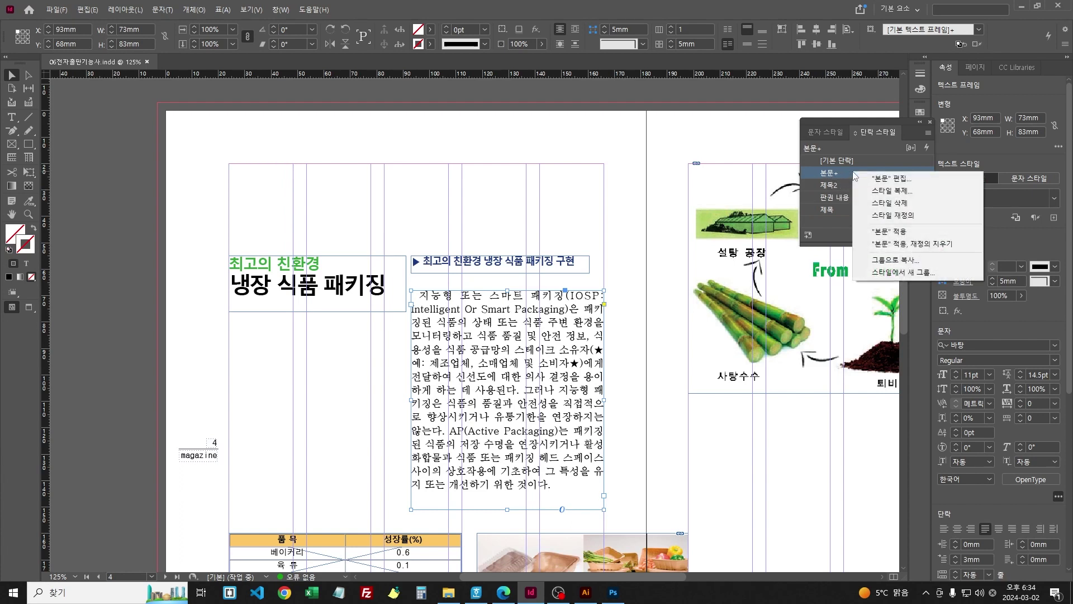
{"action": "left_click", "coordinate": [897, 217]}
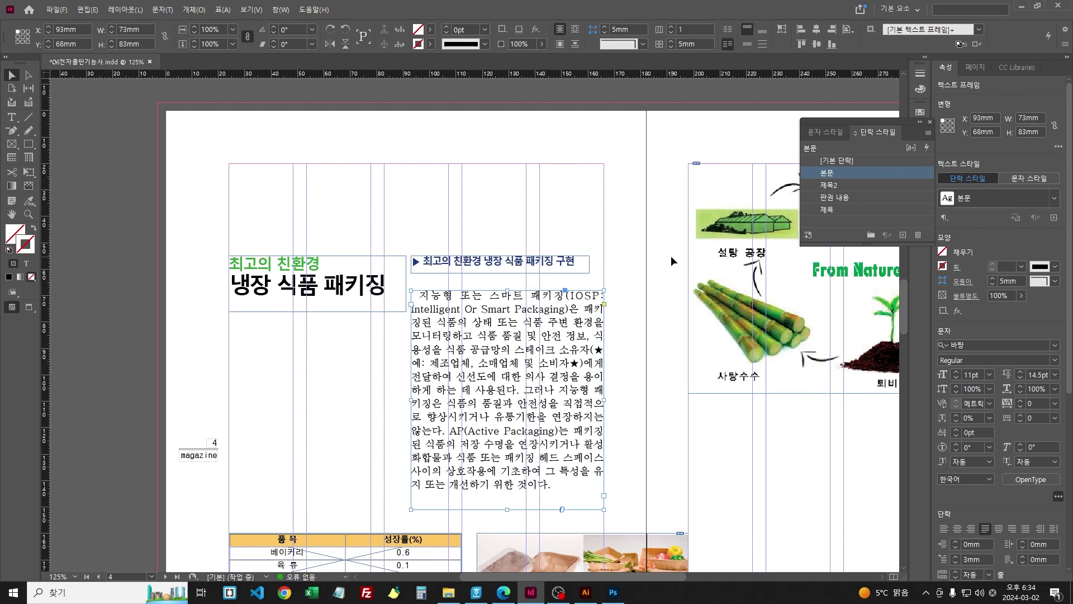
Step: Switch to the Hangul manuscript and copy the text from "따라서 지능형 패키징과" through "직접 영향을 줄 수 있다."
{"action": "scroll", "coordinate": [671, 256], "scroll_direction": "right", "scroll_amount": 5}
{"action": "scroll", "coordinate": [558, 269], "scroll_direction": "down", "scroll_amount": 3}
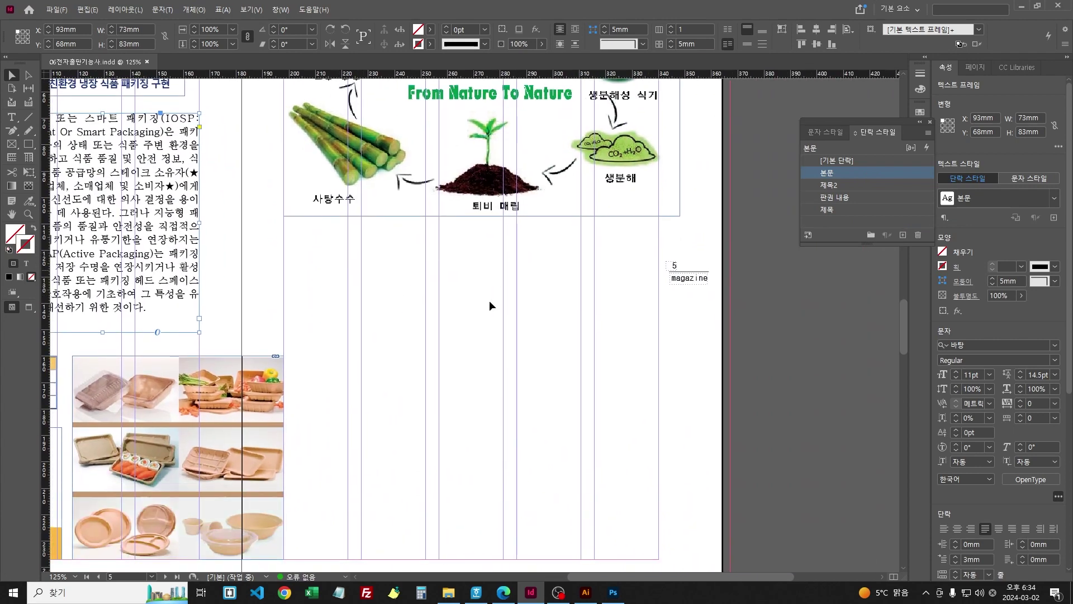
{"action": "left_click", "coordinate": [475, 592]}
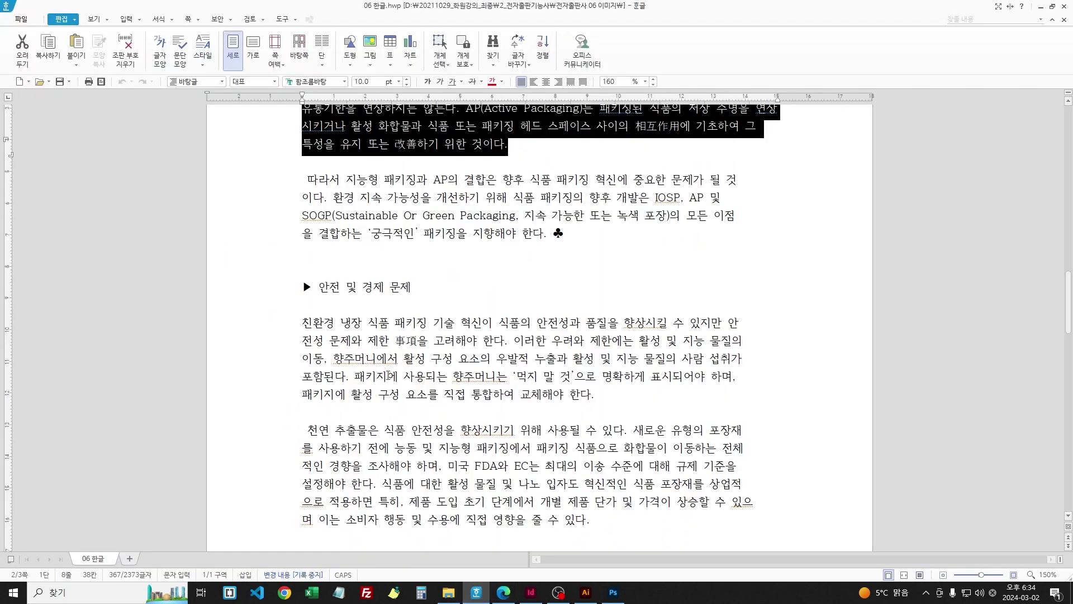
{"action": "scroll", "coordinate": [347, 263], "scroll_direction": "down", "scroll_amount": 1}
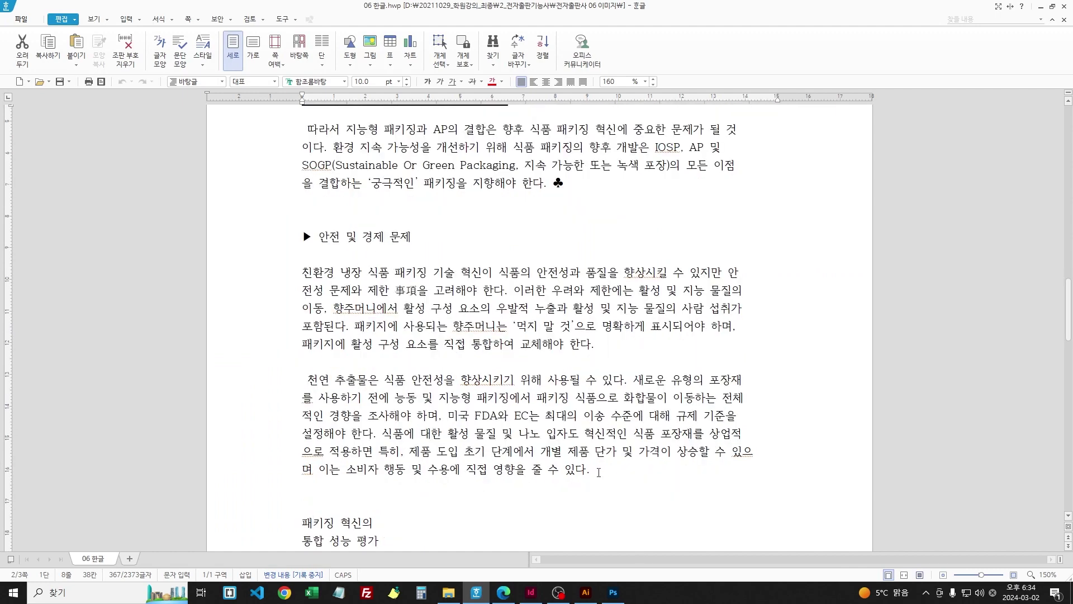
{"action": "left_click_drag", "start_coordinate": [598, 472], "coordinate": [302, 280]}
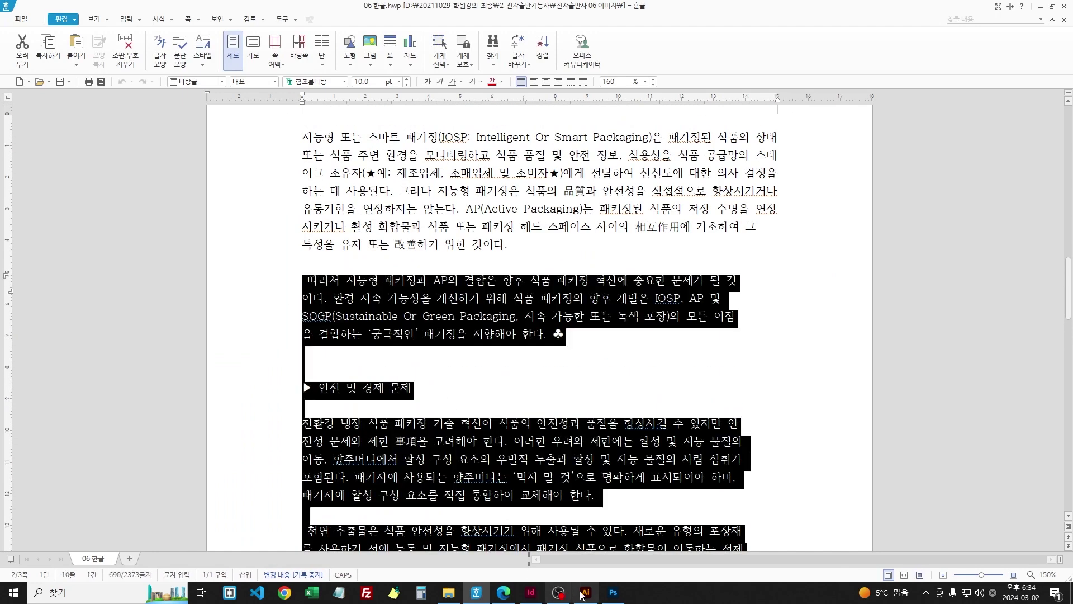
Step: In InDesign, paste the copied text into a new frame about 136.5 × 87 mm below page 5's illustration and apply the 본문 style
{"action": "left_click", "coordinate": [530, 592]}
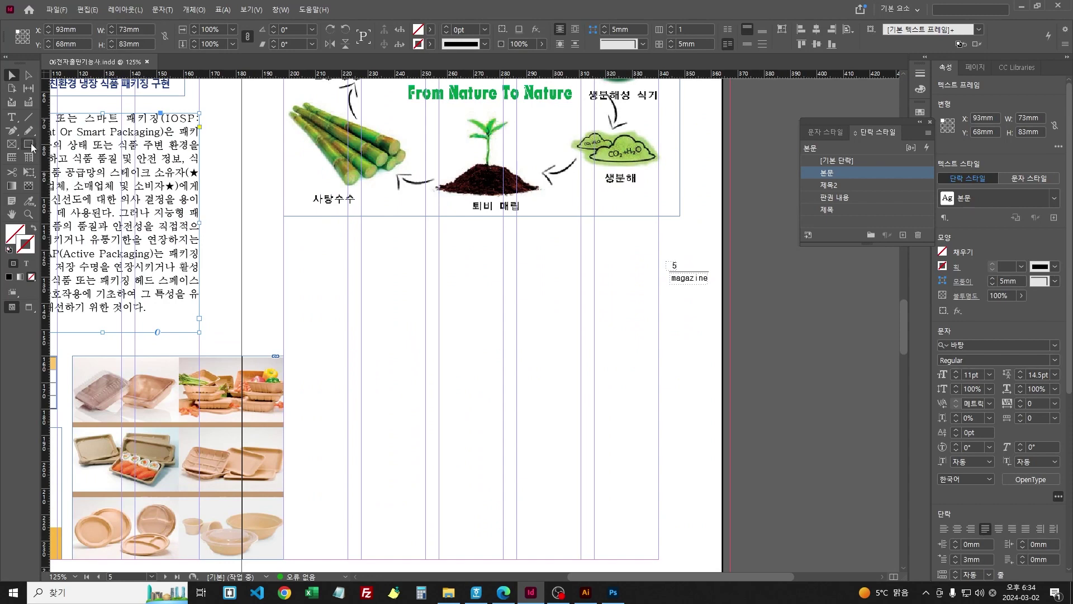
{"action": "key", "text": "t"}
{"action": "left_click_drag", "start_coordinate": [320, 280], "coordinate": [679, 509]}
{"action": "key", "text": "ctrl+v"}
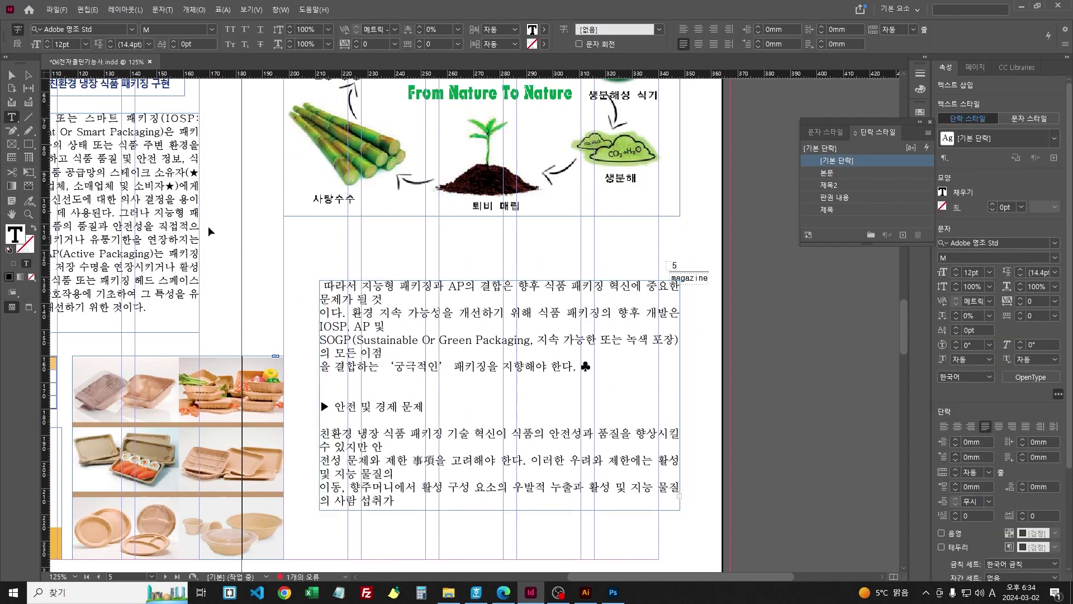
{"action": "left_click", "coordinate": [12, 75]}
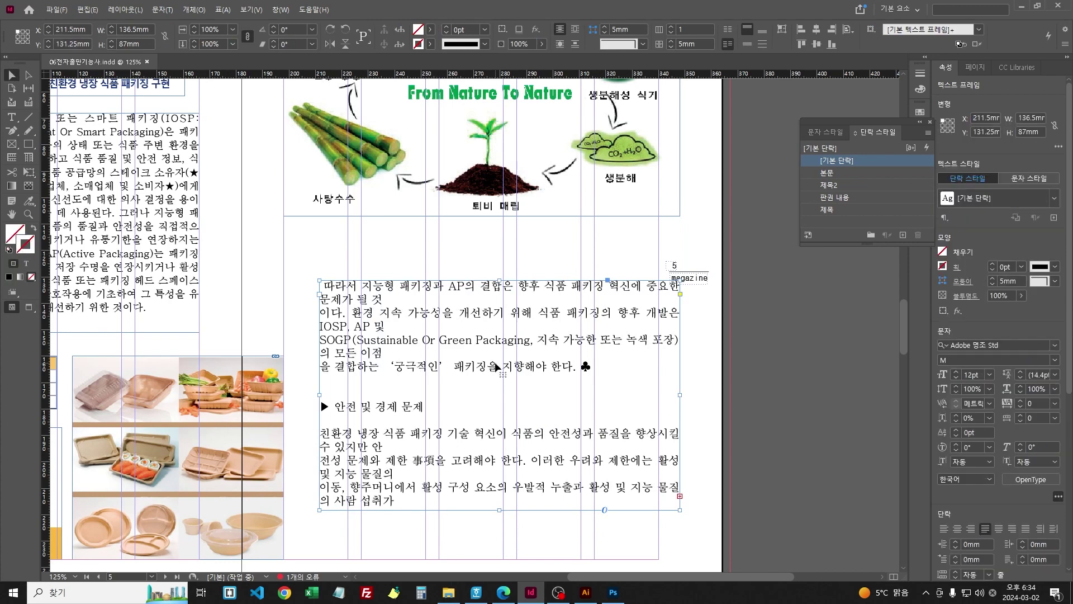
{"action": "left_click", "coordinate": [828, 174]}
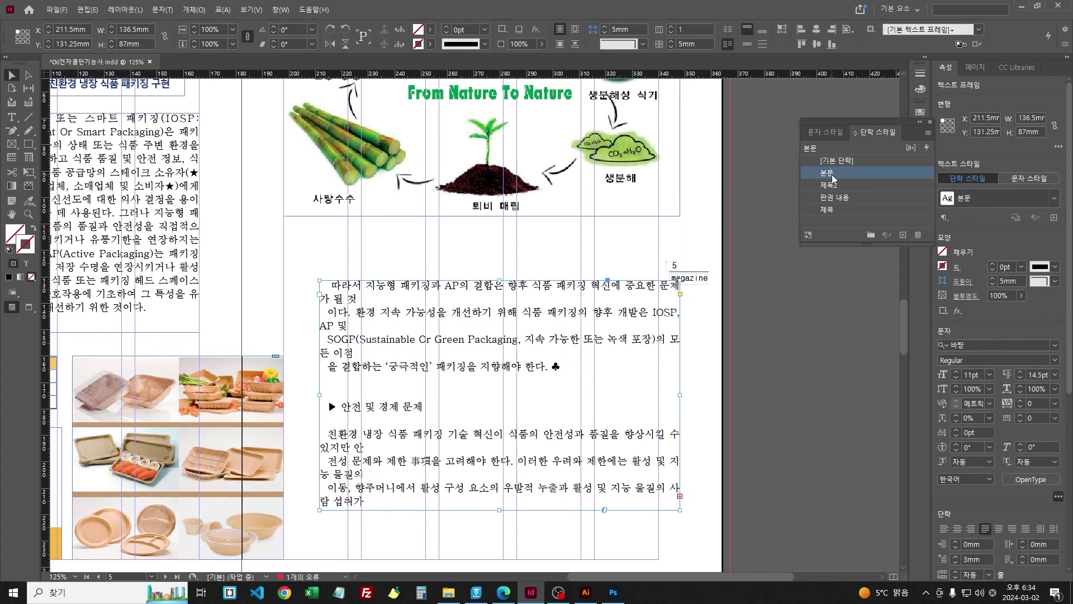
Step: Remove the stray line breaks within the first paragraph of the page 5 text, starting "따라서 지능형 패키징과", and save the document
{"action": "double_click", "coordinate": [355, 301]}
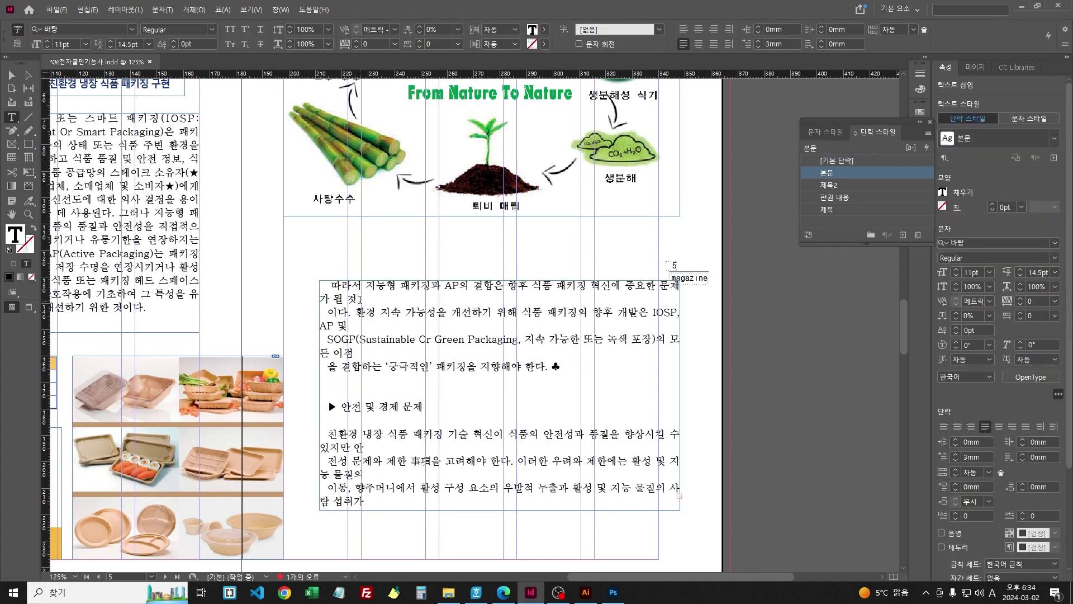
{"action": "key", "text": "Delete"}
{"action": "left_click", "coordinate": [381, 312]}
{"action": "key", "text": "Delete"}
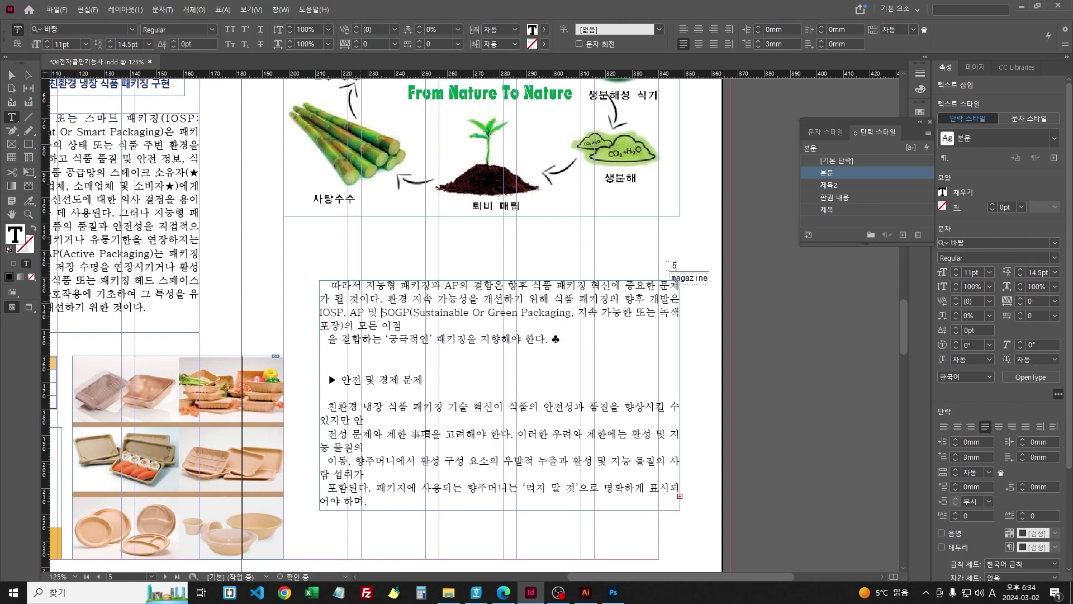
{"action": "type", "text": "이"}
{"action": "key", "text": "Right"}
{"action": "key", "text": "Delete"}
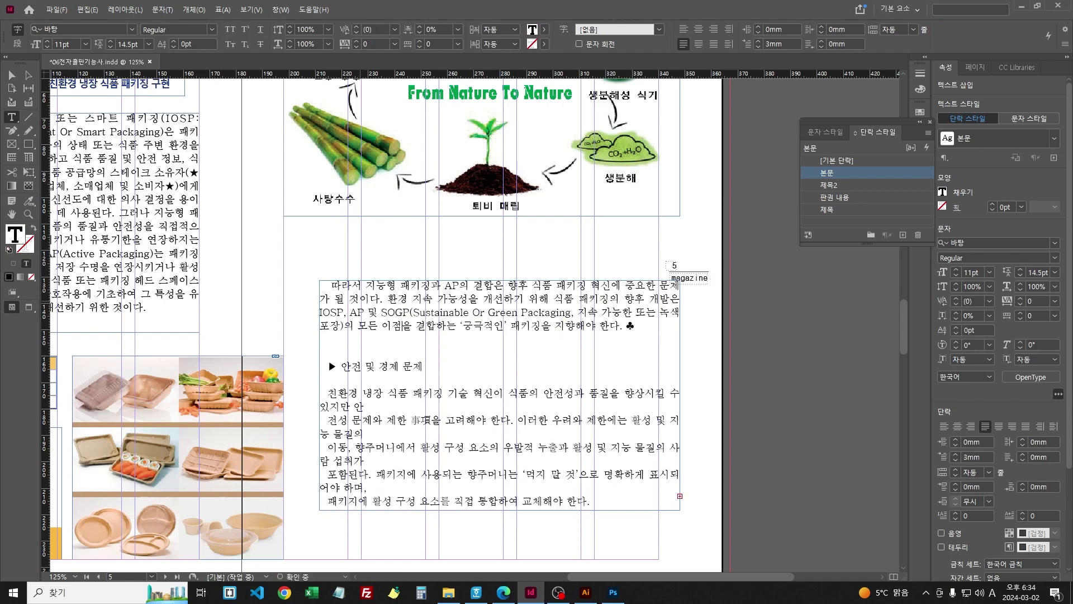
{"action": "key", "text": "ctrl+s"}
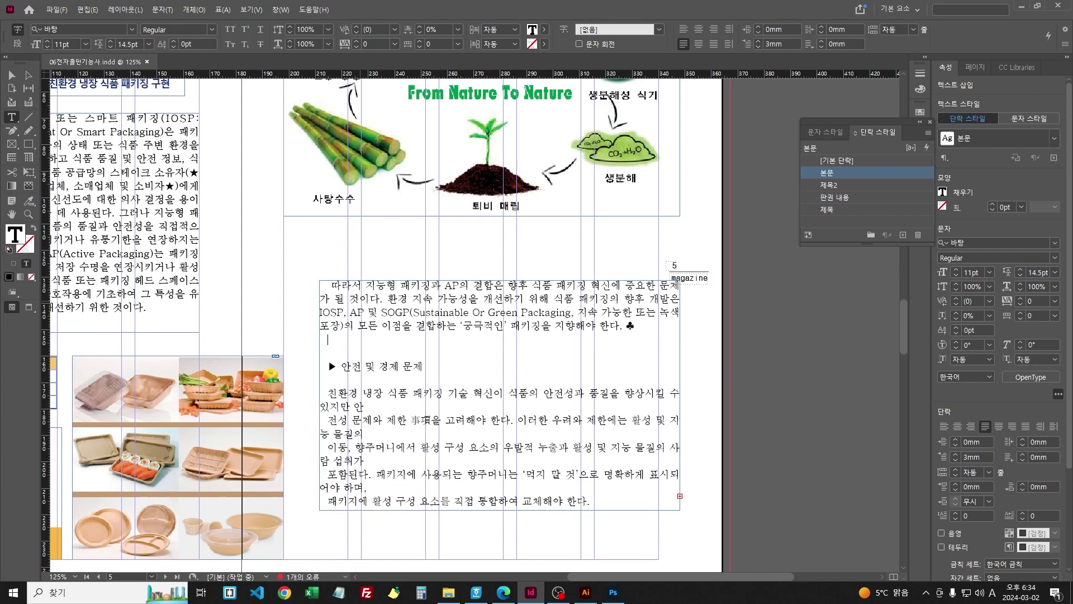
Step: Join the broken lines of the paragraph starting "친환경 냉장 식품 패키징 기술" as far as "표시되어야 하며,"
{"action": "left_click", "coordinate": [328, 352]}
{"action": "key", "text": "Down"}
{"action": "key", "text": "Down"}
{"action": "key", "text": "End"}
{"action": "key", "text": "Delete"}
{"action": "key", "text": "Down"}
{"action": "key", "text": "End"}
{"action": "key", "text": "Delete"}
{"action": "key", "text": "End"}
{"action": "key", "text": "Delete"}
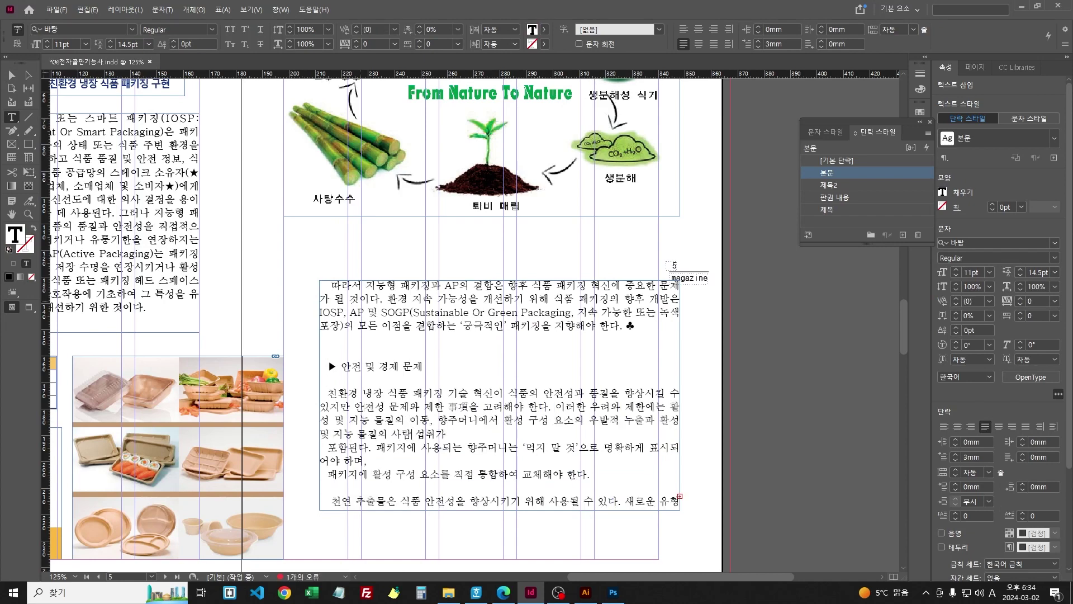
{"action": "key", "text": "Delete"}
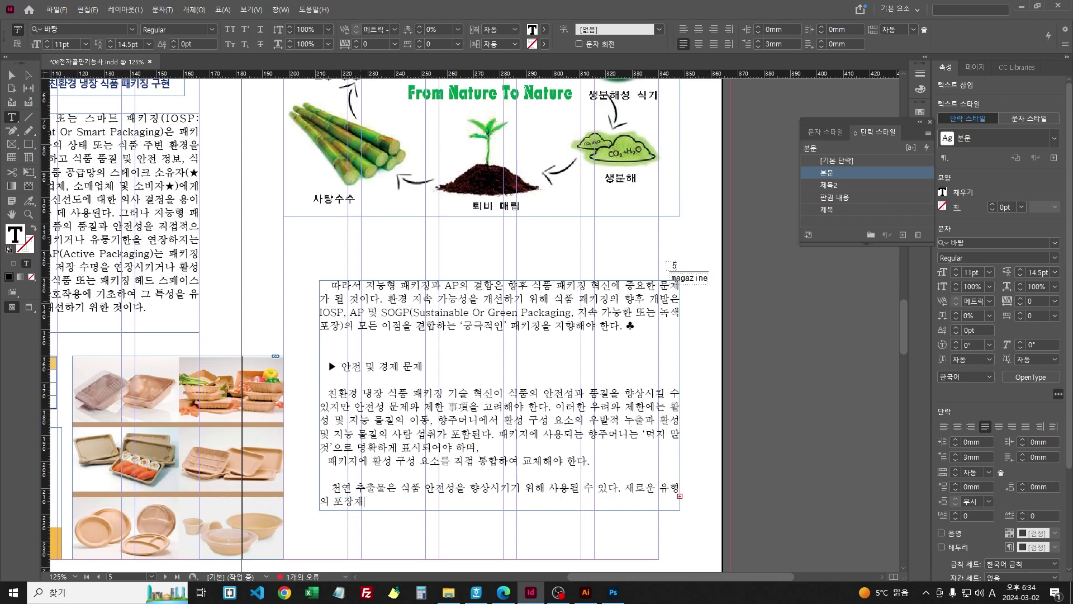
{"action": "key", "text": "Delete"}
Step: Move the page 5 text frame to about X 203.5 mm, Y 119.5 mm and extend its lower edge to the bottom margin
{"action": "key", "text": "ctrl+a"}
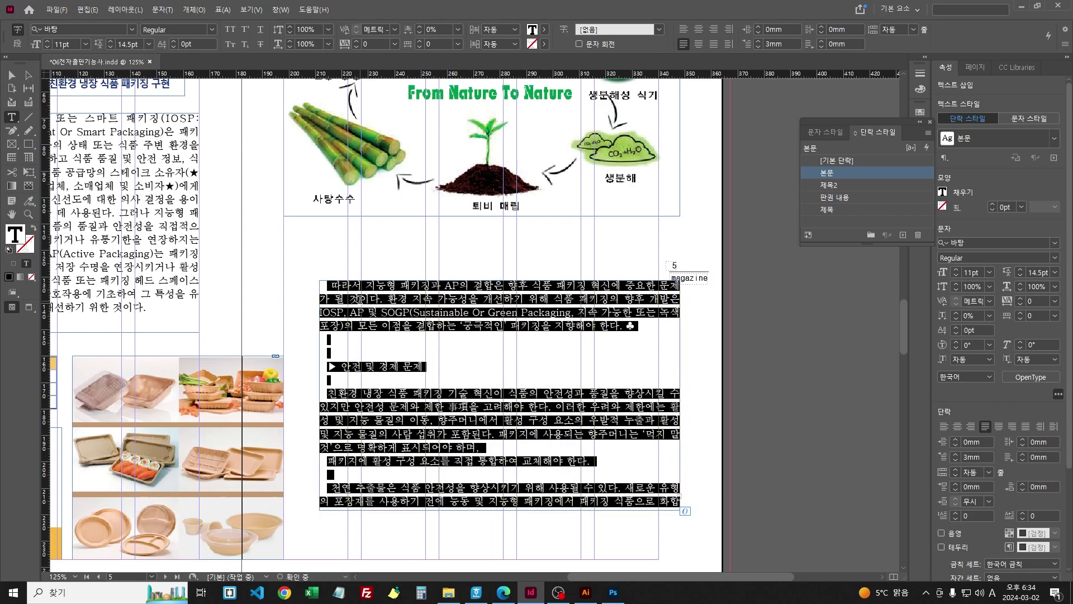
{"action": "left_click", "coordinate": [11, 75]}
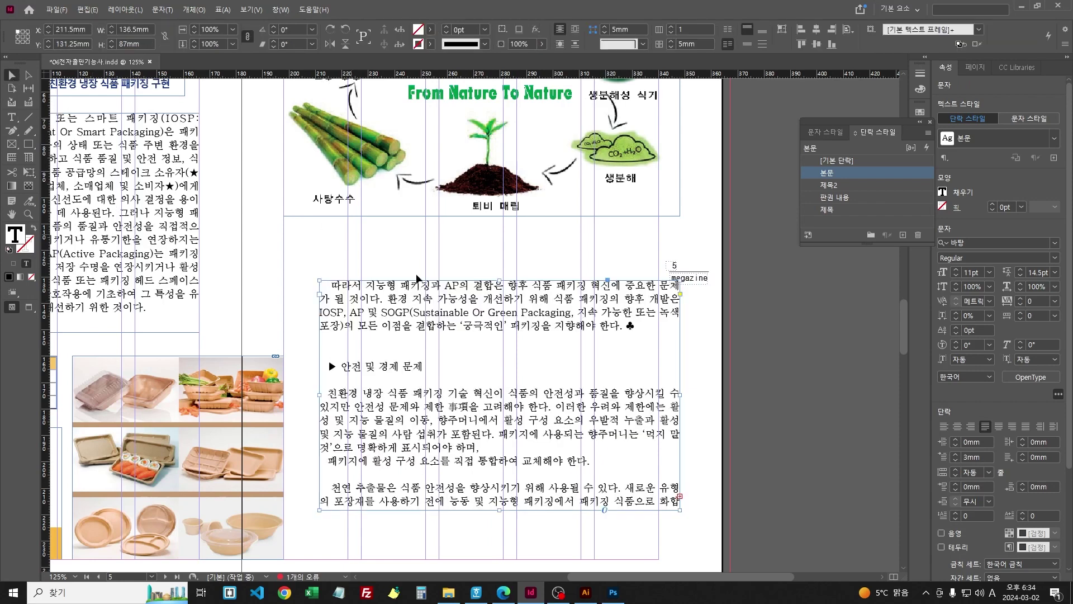
{"action": "left_click", "coordinate": [391, 274]}
{"action": "mouse_move", "coordinate": [390, 274]}
{"action": "left_mouse_down"}
{"action": "mouse_move", "coordinate": [410, 277]}
{"action": "mouse_move", "coordinate": [401, 265]}
{"action": "left_mouse_up"}
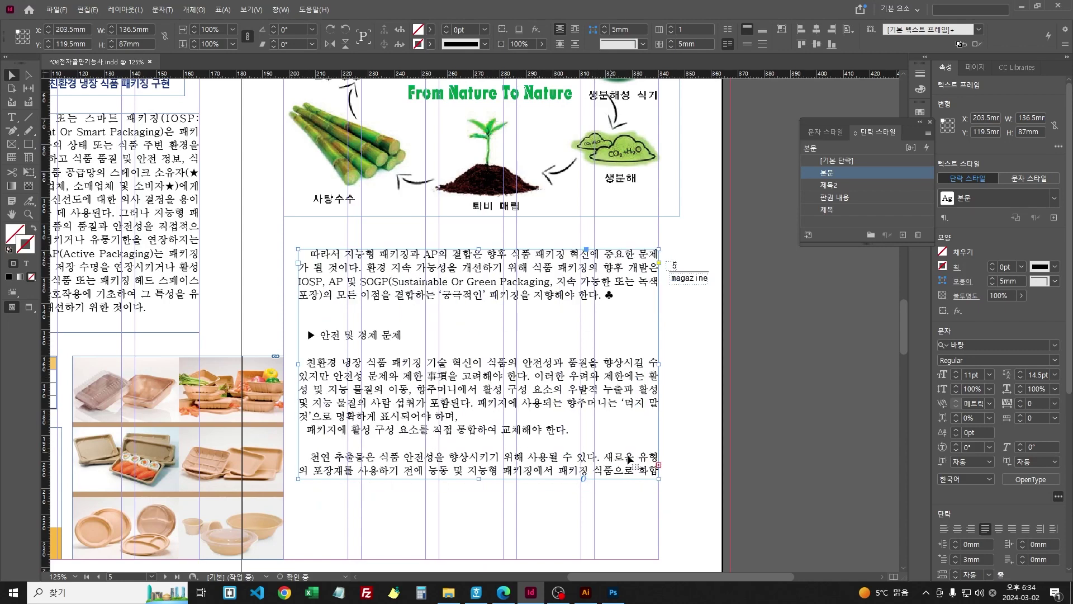
{"action": "left_click_drag", "start_coordinate": [479, 478], "coordinate": [479, 559]}
Step: Join the broken lines of the last page 5 paragraph, starting "천연 추출물은", save the document, and select the text frame
{"action": "double_click", "coordinate": [390, 483]}
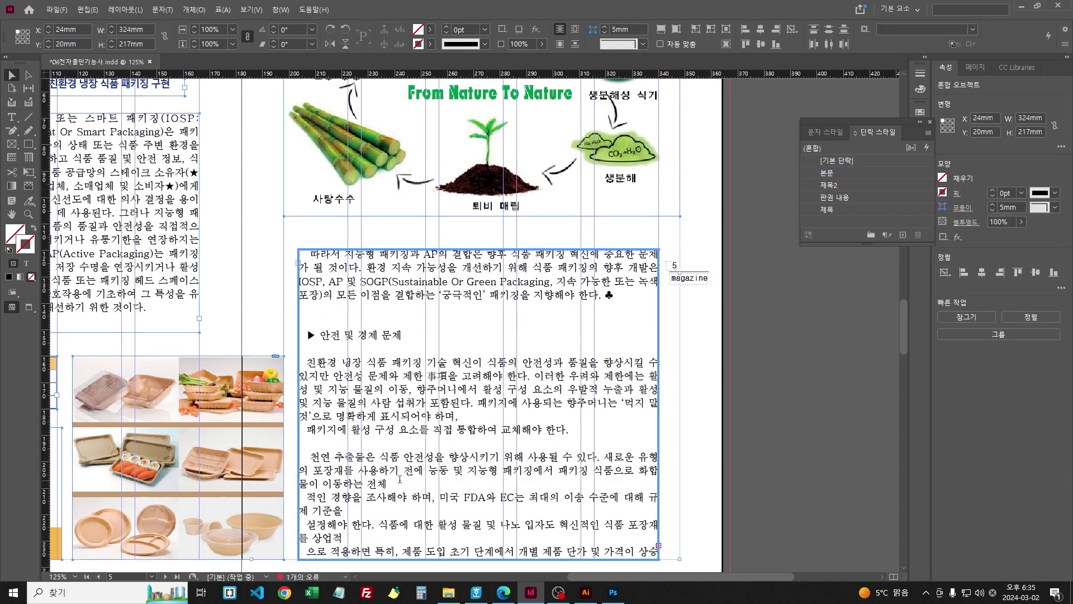
{"action": "key", "text": "Delete"}
{"action": "key", "text": "Delete"}
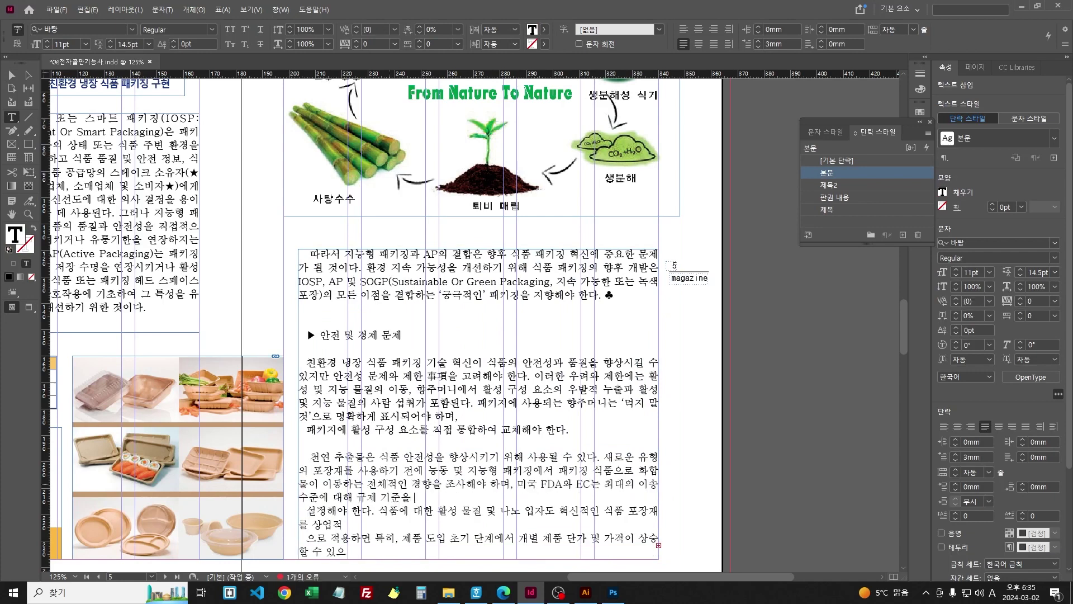
{"action": "key", "text": "Down"}
{"action": "key", "text": "End"}
{"action": "key", "text": "Delete"}
{"action": "key", "text": "Delete"}
{"action": "key", "text": "ctrl+Down"}
{"action": "key", "text": "Delete"}
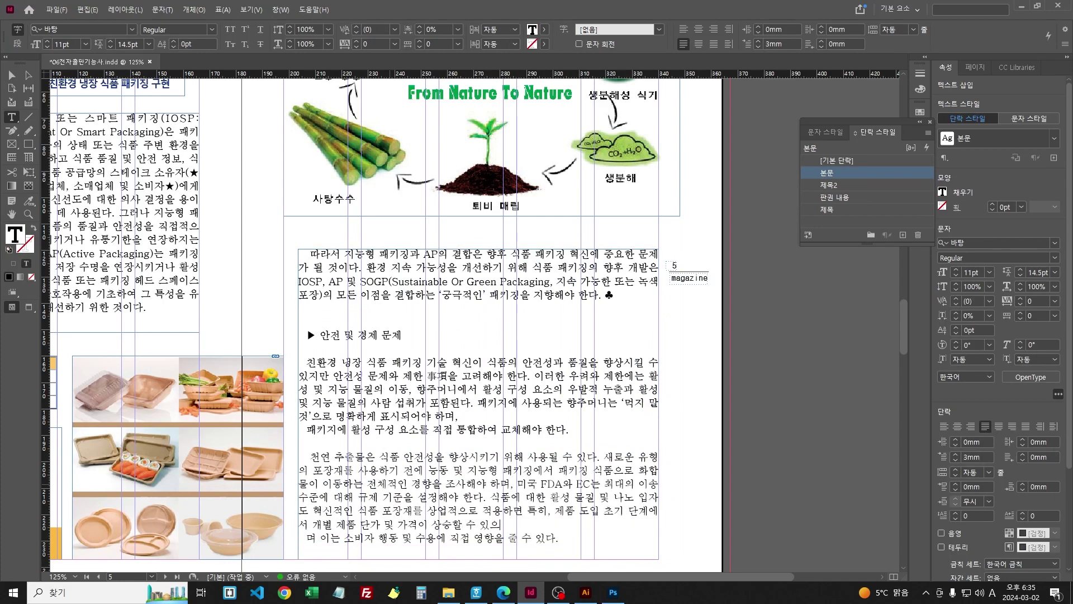
{"action": "key", "text": "ctrl+Down"}
{"action": "key", "text": "BackSpace"}
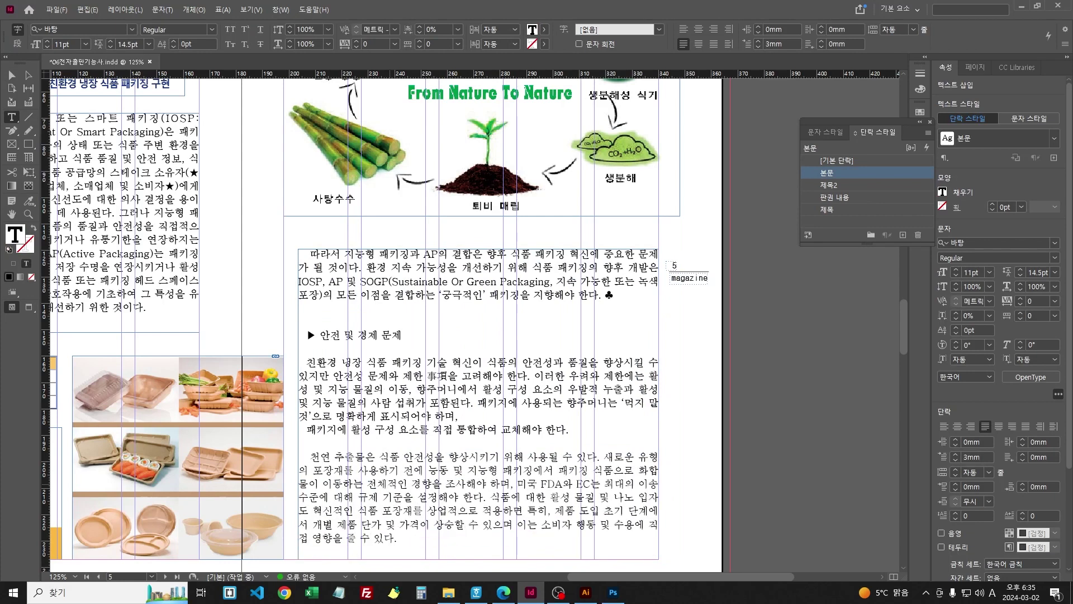
{"action": "key", "text": "ctrl+s"}
{"action": "key", "text": "ctrl+a"}
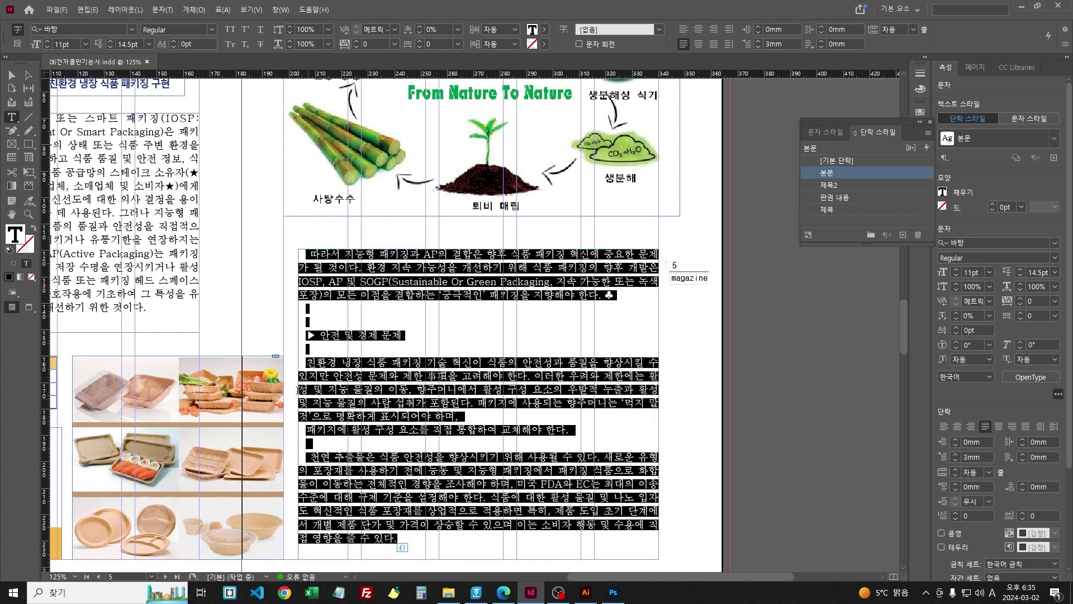
{"action": "left_click", "coordinate": [11, 91]}
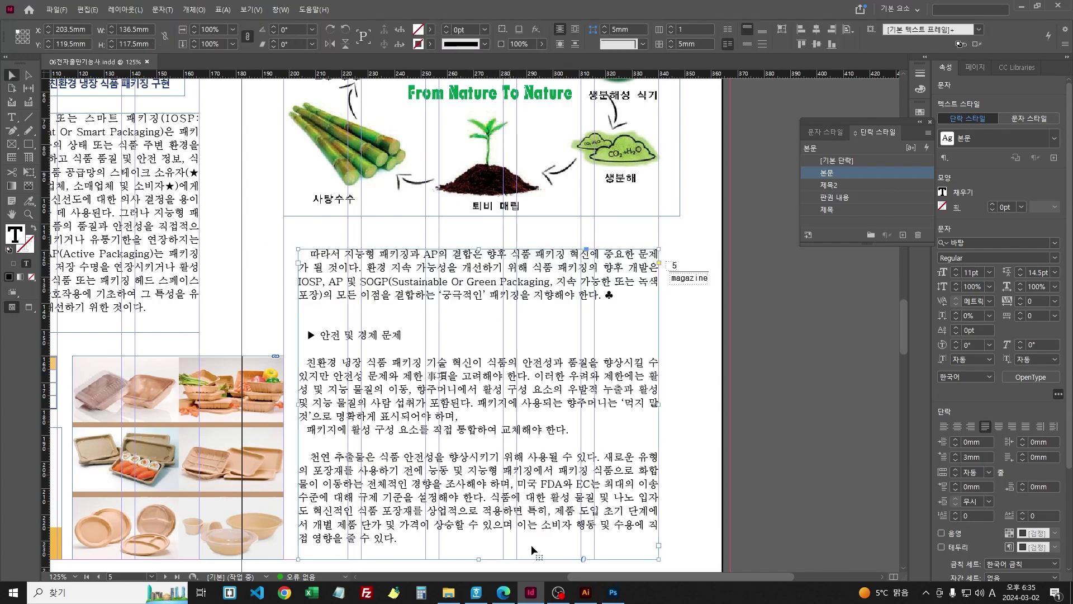
Step: Examine the page 5 body text's margin and height dimensions in the exam PDF in Edge, and return to the InDesign text frame
{"action": "key", "text": "alt+Tab"}
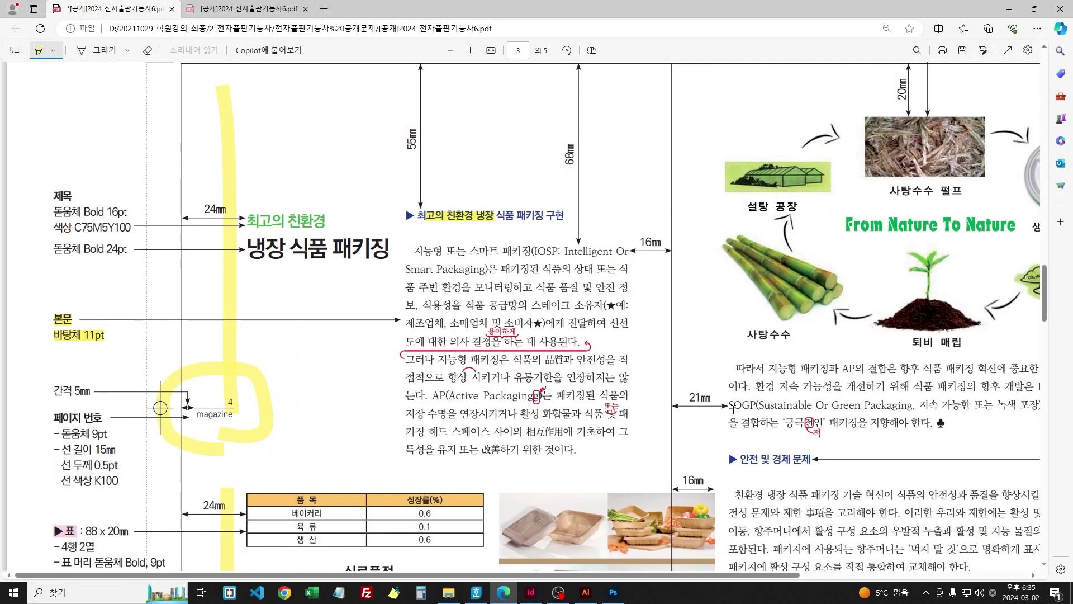
{"action": "scroll", "coordinate": [839, 464], "scroll_direction": "right", "scroll_amount": 5}
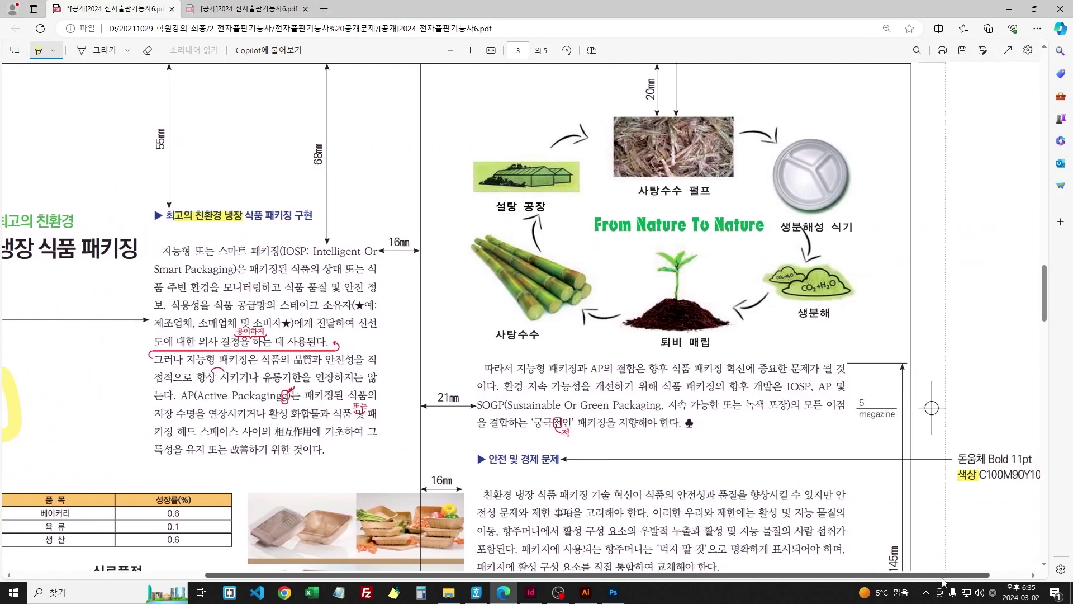
{"action": "scroll", "coordinate": [905, 480], "scroll_direction": "up", "scroll_amount": 3}
{"action": "scroll", "coordinate": [699, 260], "scroll_direction": "down", "scroll_amount": 2}
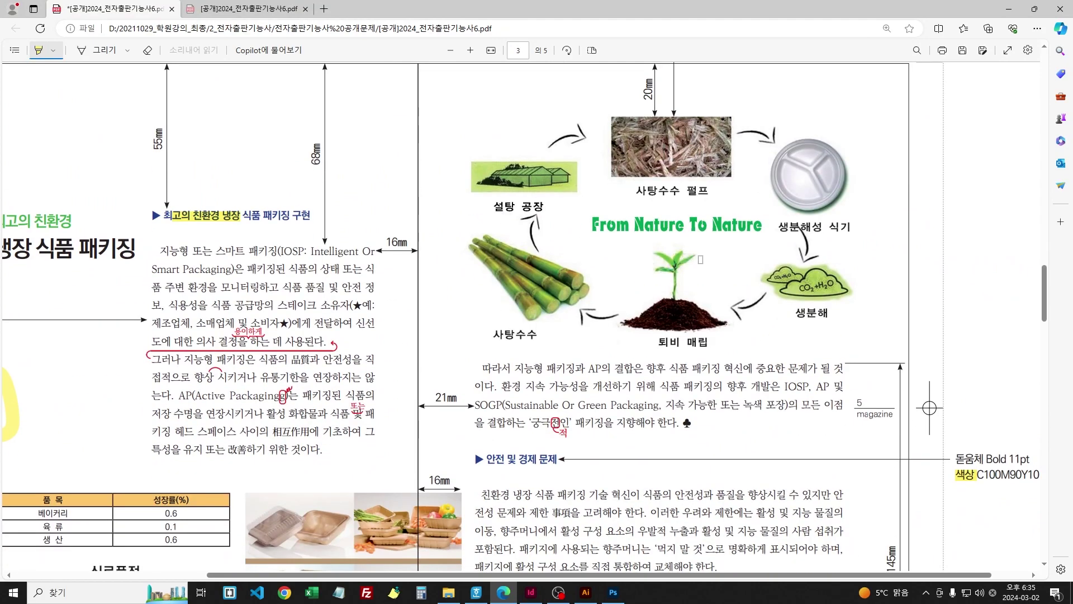
{"action": "scroll", "coordinate": [500, 186], "scroll_direction": "down", "scroll_amount": 8}
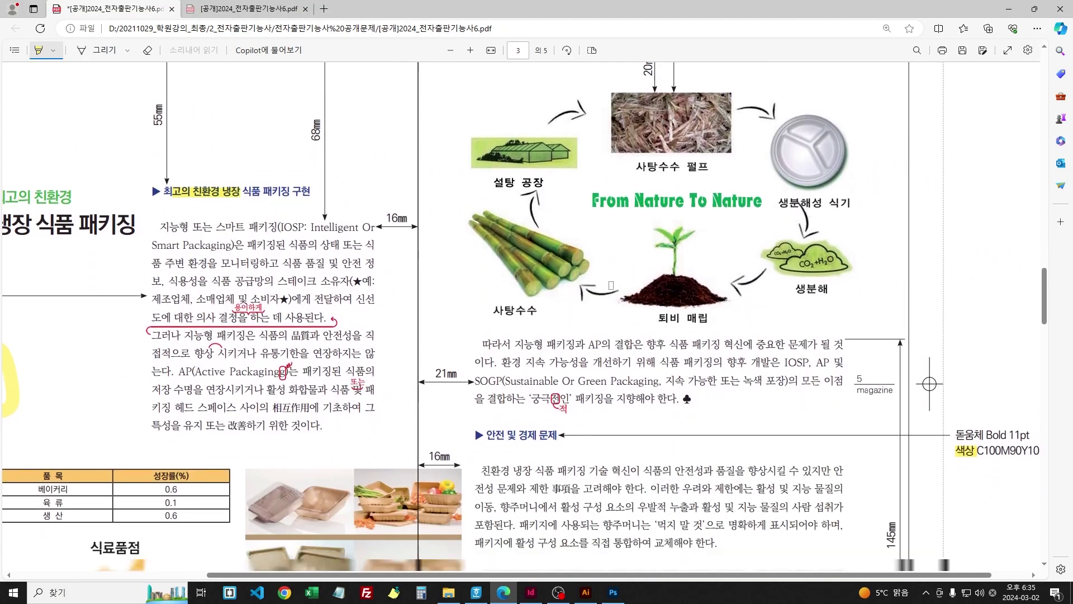
{"action": "scroll", "coordinate": [889, 289], "scroll_direction": "up", "scroll_amount": 3}
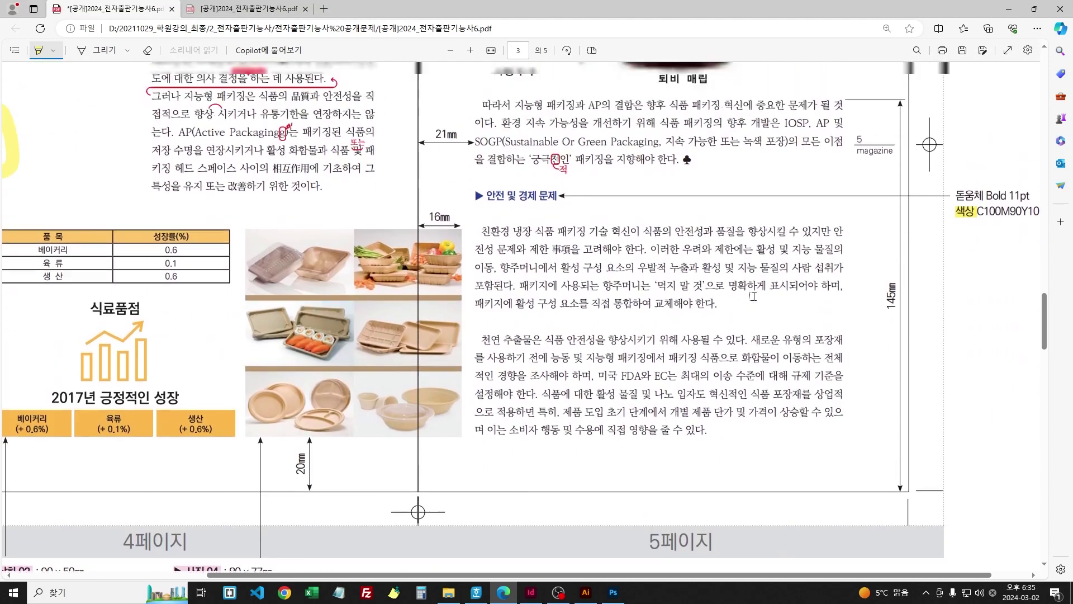
{"action": "scroll", "coordinate": [889, 512], "scroll_direction": "down", "scroll_amount": 3}
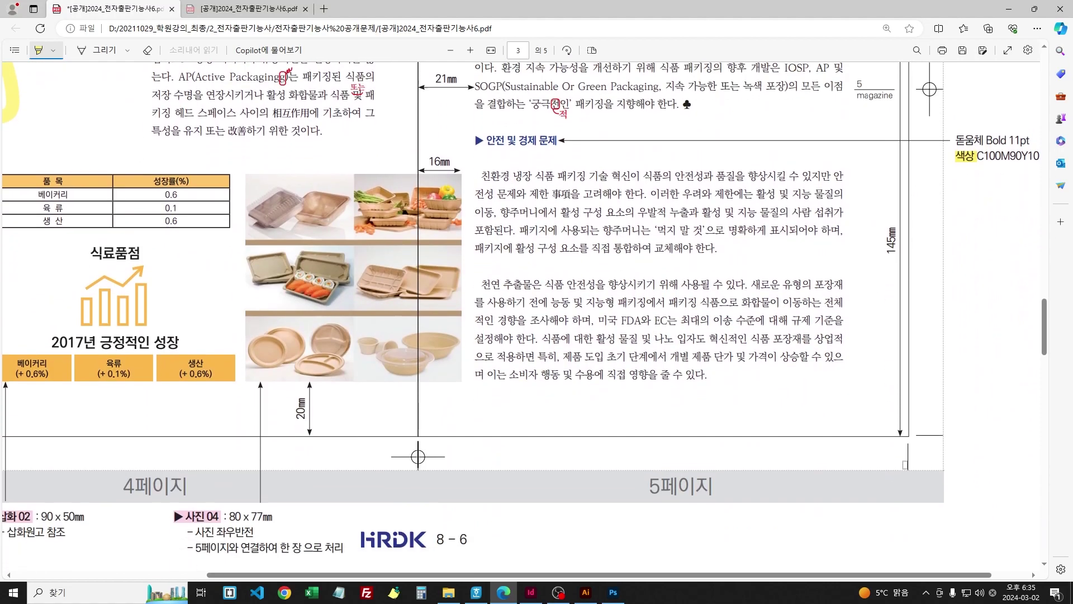
{"action": "scroll", "coordinate": [902, 437], "scroll_direction": "up", "scroll_amount": 3}
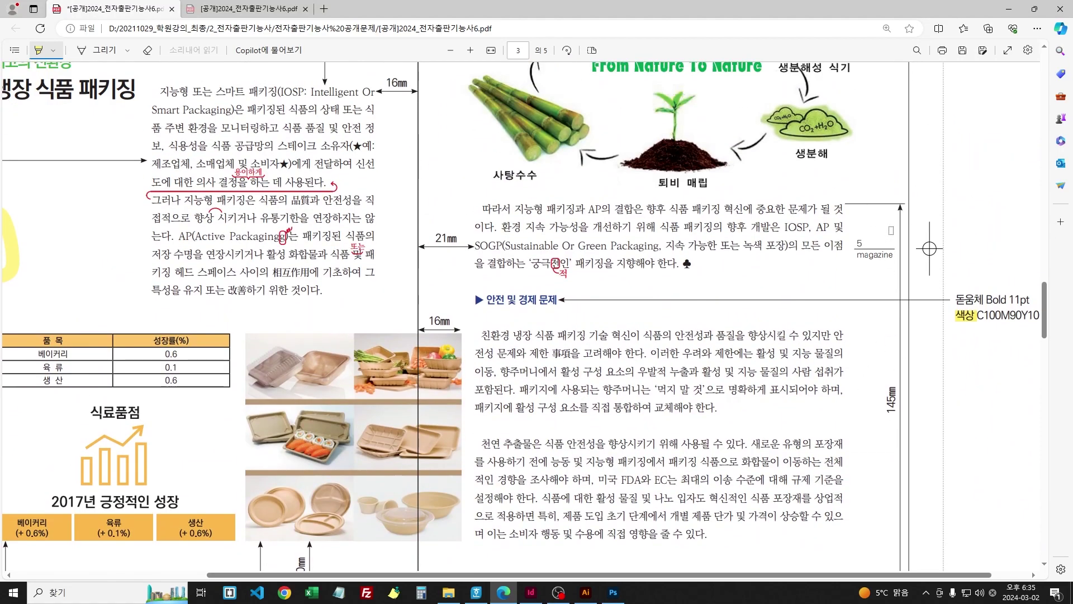
{"action": "scroll", "coordinate": [889, 434], "scroll_direction": "down", "scroll_amount": 2}
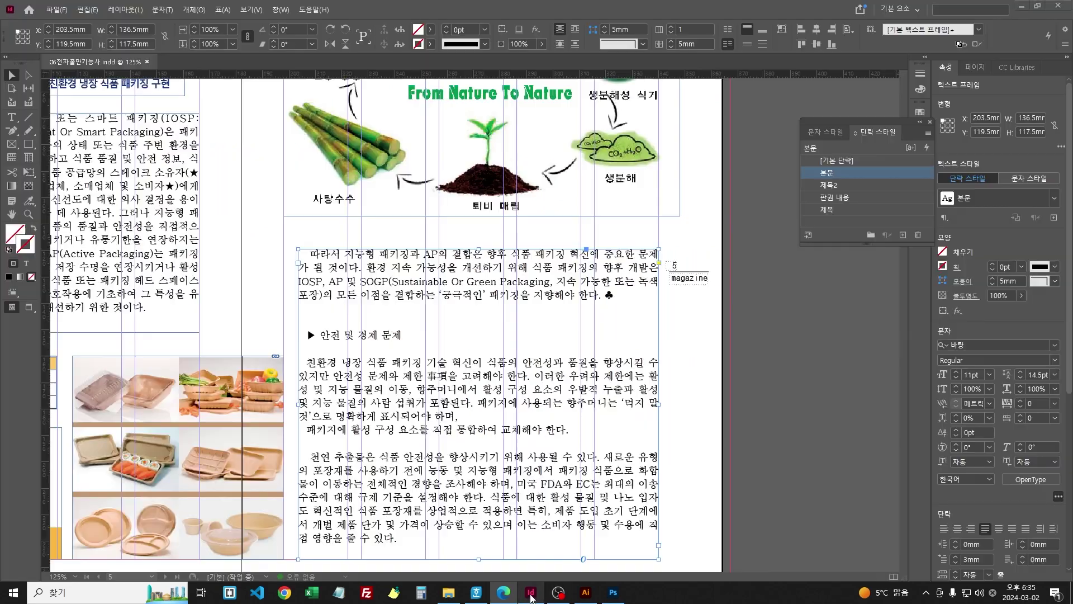
{"action": "left_click", "coordinate": [531, 591]}
{"action": "scroll", "coordinate": [484, 454], "scroll_direction": "down", "scroll_amount": 3}
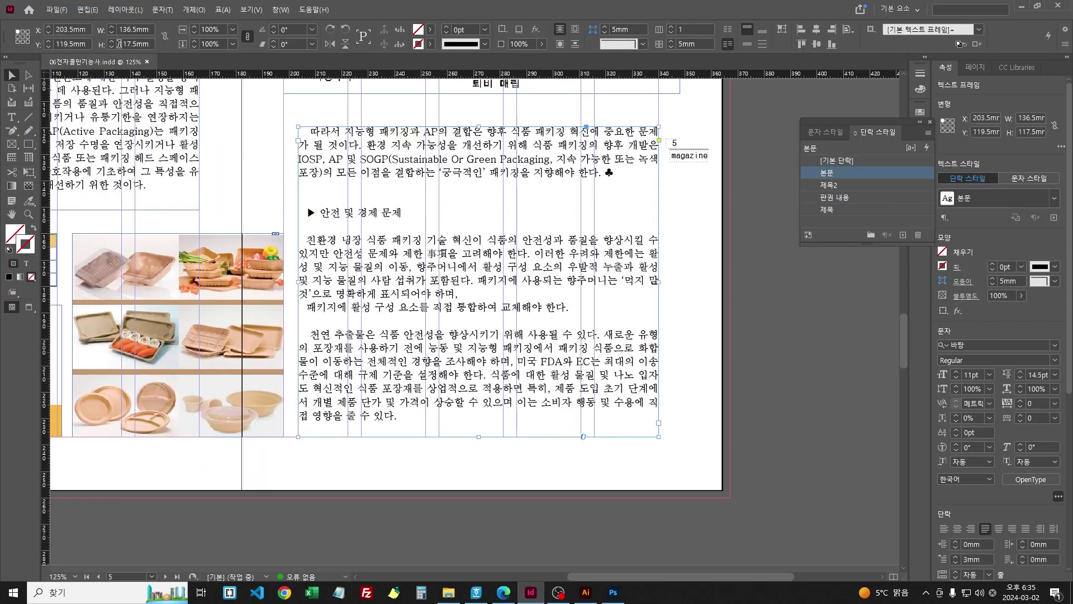
Step: Set the page 5 text frame's height to 145 mm and move it to X 204 mm, Y 115 mm, aligning its lower edge with the bleed line
{"action": "double_click", "coordinate": [119, 43]}
{"action": "type", "text": "145"}
{"action": "key", "text": "Return"}
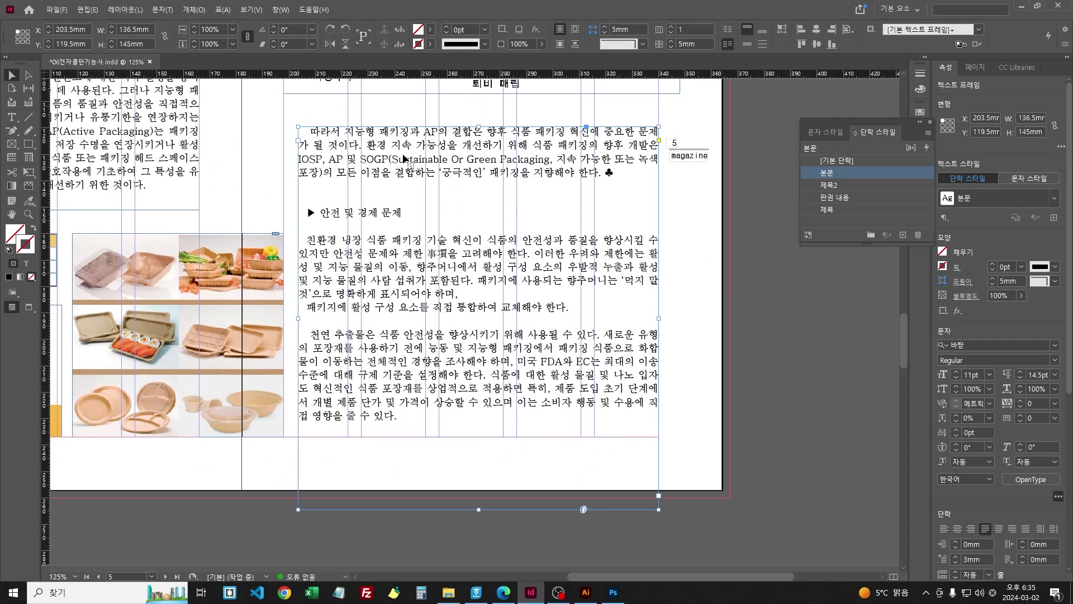
{"action": "left_click_drag", "start_coordinate": [473, 319], "coordinate": [473, 314]}
{"action": "key", "text": "ctrl+equal"}
{"action": "key", "text": "ctrl+equal"}
{"action": "key", "text": "ctrl+equal"}
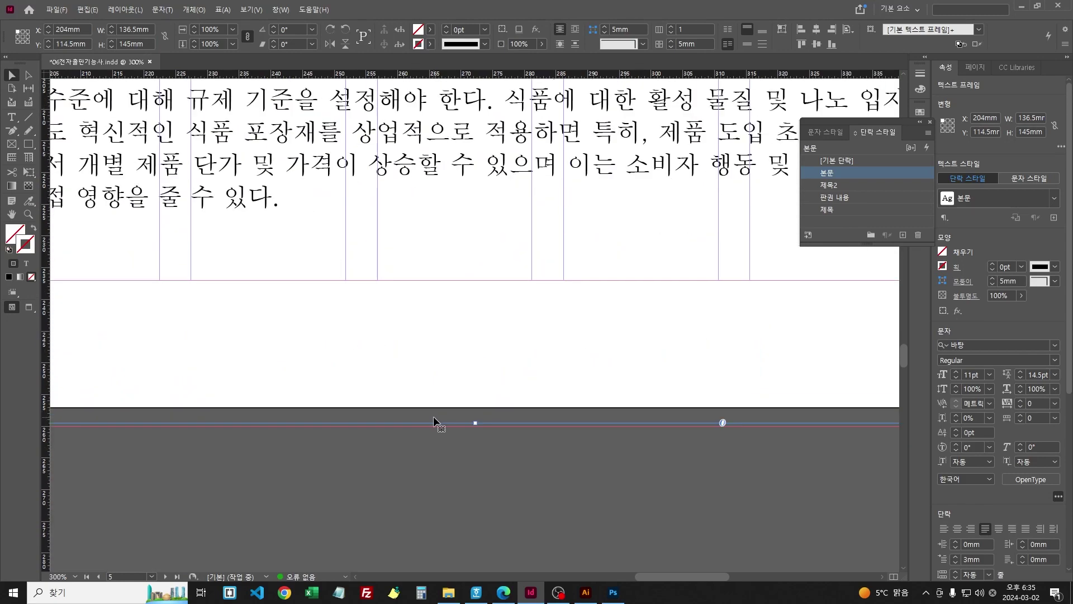
{"action": "left_click_drag", "start_coordinate": [438, 389], "coordinate": [439, 392]}
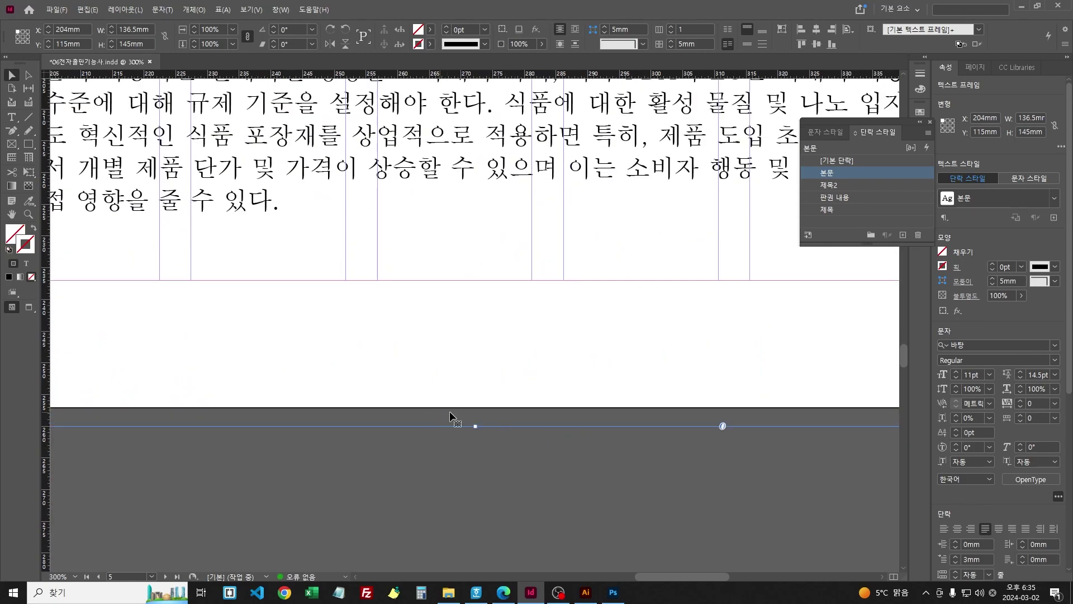
{"action": "key", "text": "ctrl+minus"}
{"action": "key", "text": "ctrl+minus"}
{"action": "key", "text": "ctrl+minus"}
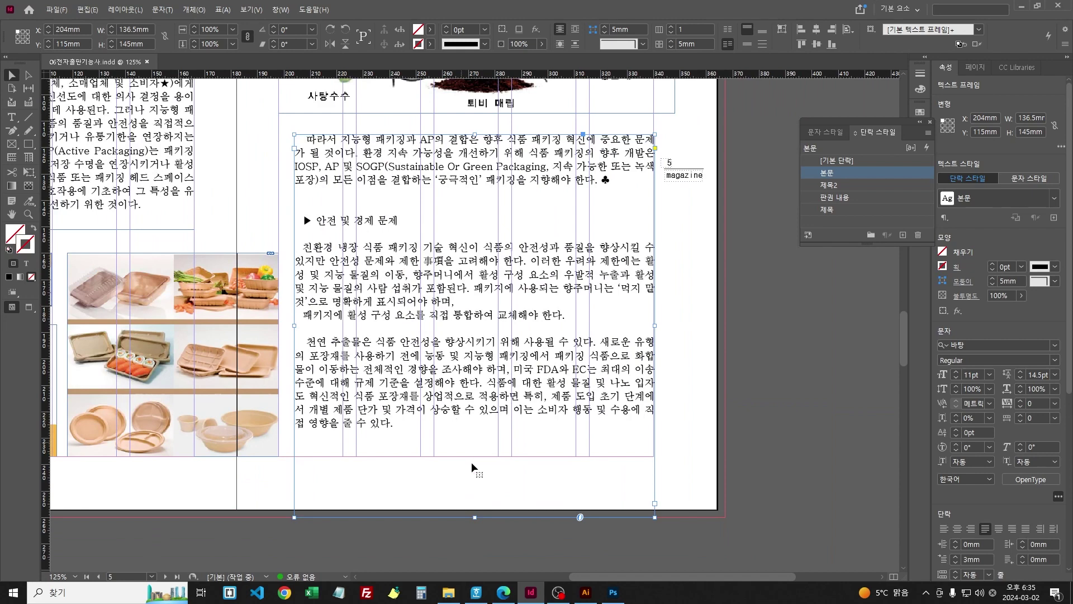
Step: Check the body text's margins in the exam PDF in Edge, and in InDesign set the frame's X to 182+21 mm and its width to 137 mm
{"action": "left_click", "coordinate": [503, 591]}
{"action": "scroll", "coordinate": [581, 498], "scroll_direction": "down", "scroll_amount": 2}
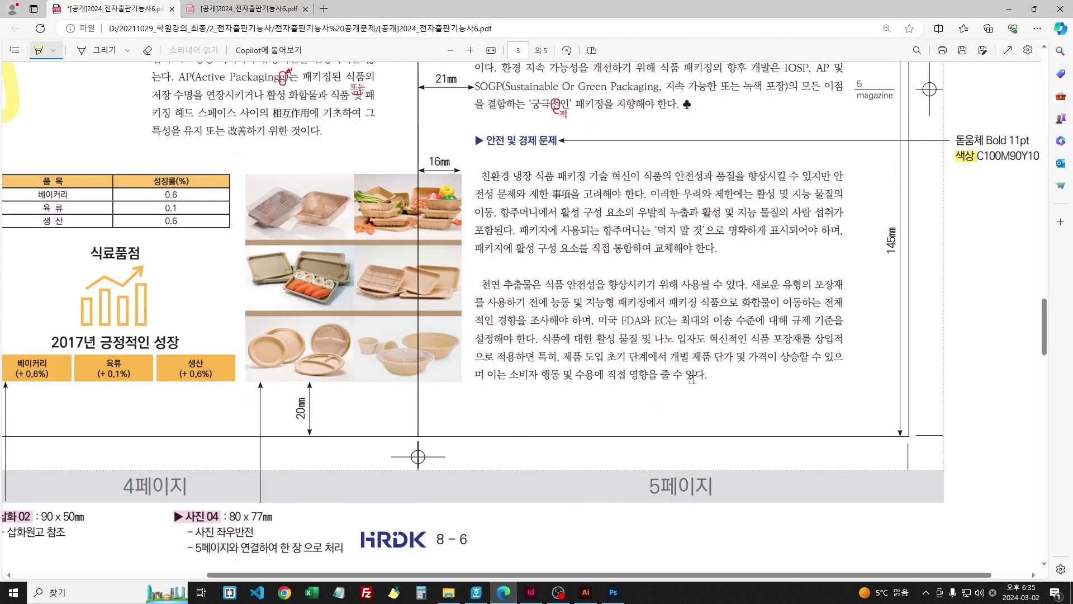
{"action": "scroll", "coordinate": [721, 379], "scroll_direction": "up", "scroll_amount": 1}
{"action": "scroll", "coordinate": [728, 377], "scroll_direction": "up", "scroll_amount": 1}
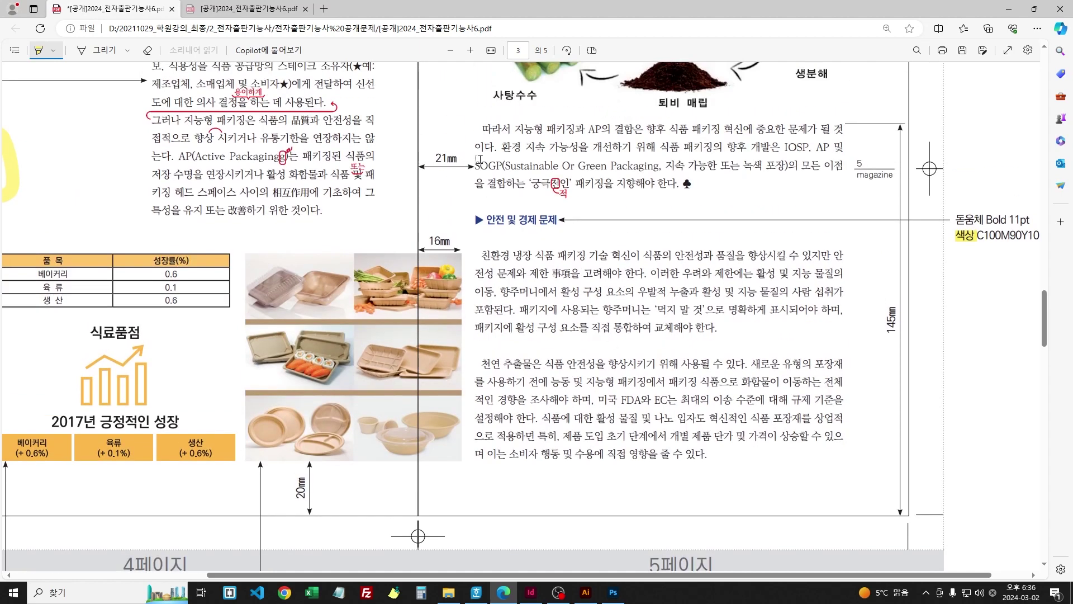
{"action": "left_click", "coordinate": [531, 592]}
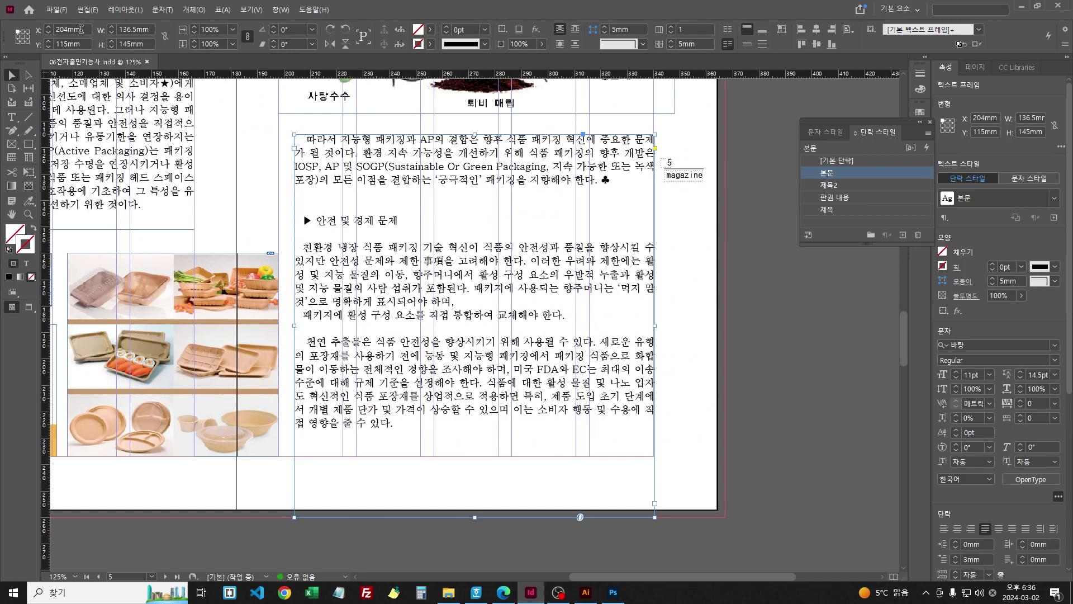
{"action": "left_click_drag", "start_coordinate": [81, 29], "coordinate": [3, 32]}
{"action": "type", "text": "182+21"}
{"action": "key", "text": "Return"}
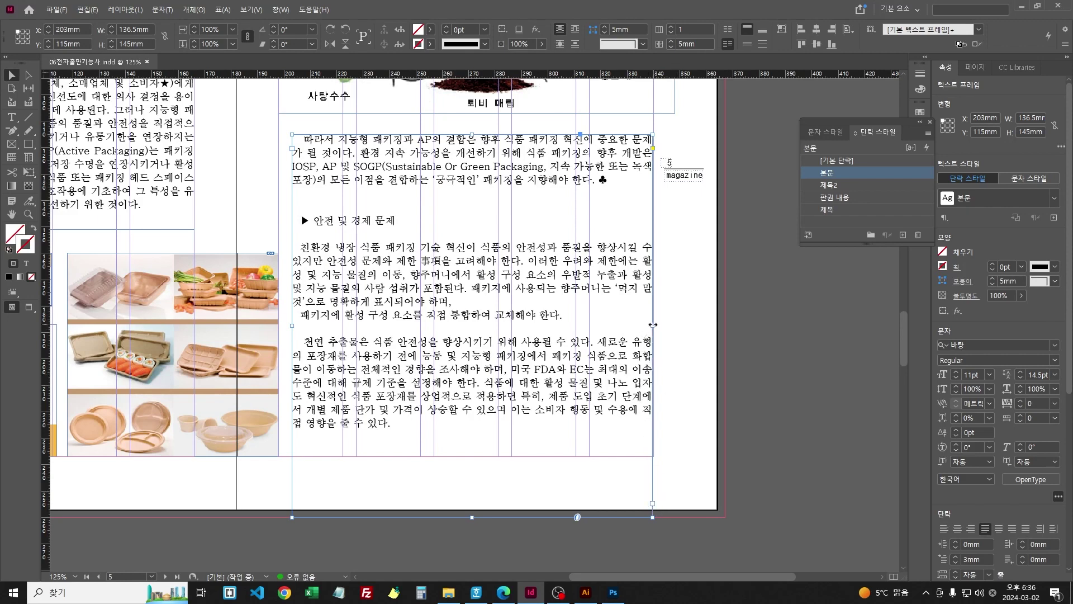
{"action": "left_click_drag", "start_coordinate": [653, 325], "coordinate": [654, 324]}
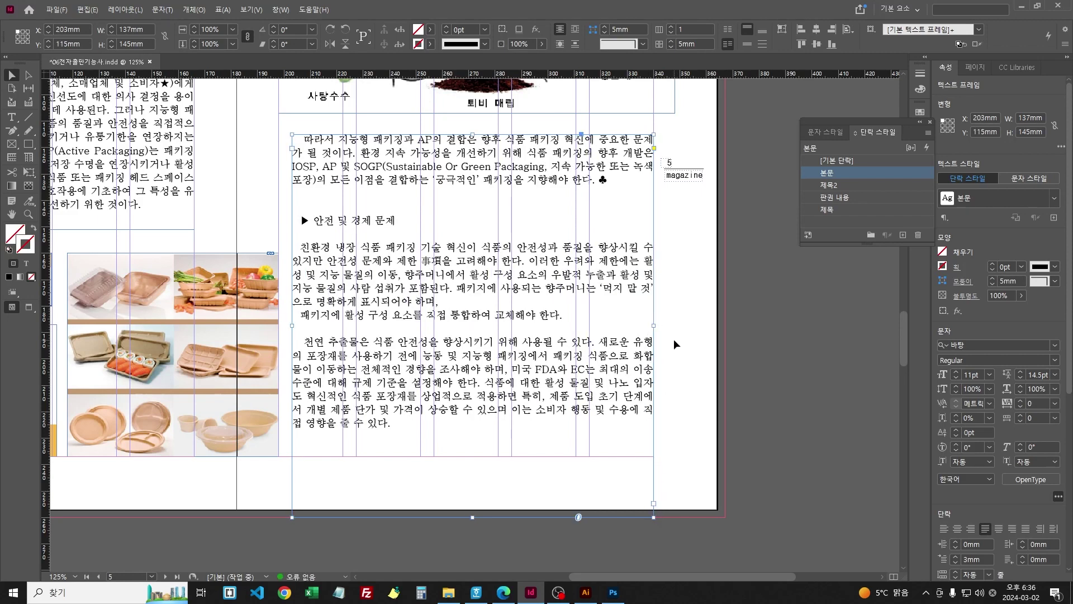
Step: Set all the page 5 body text to 16 pt leading and tracking 20, and save the document
{"action": "double_click", "coordinate": [458, 366]}
{"action": "key", "text": "ctrl+a"}
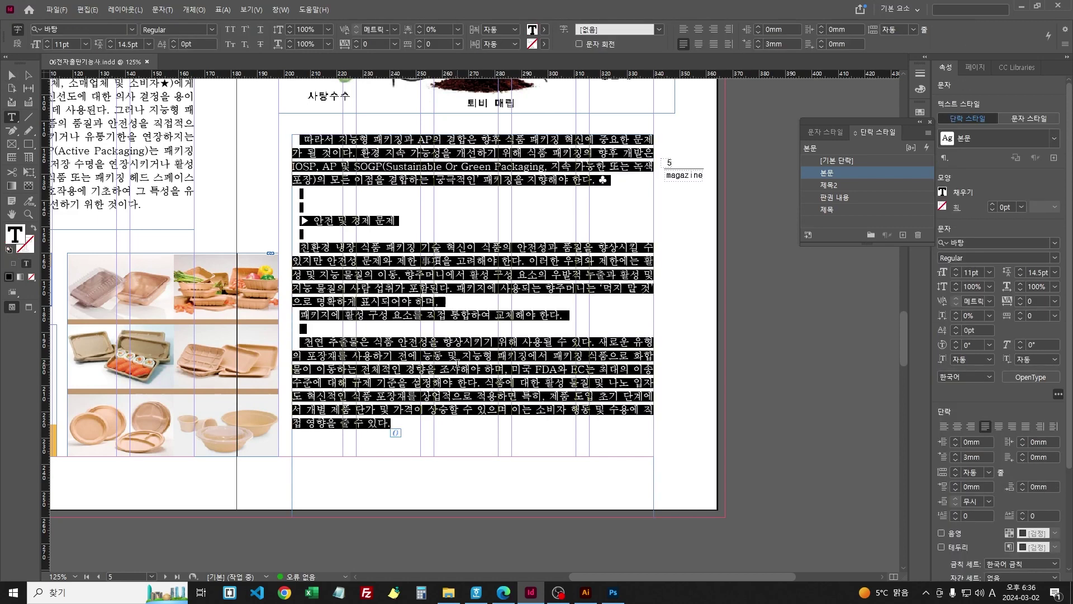
{"action": "scroll", "coordinate": [453, 347], "scroll_direction": "up", "scroll_amount": 2}
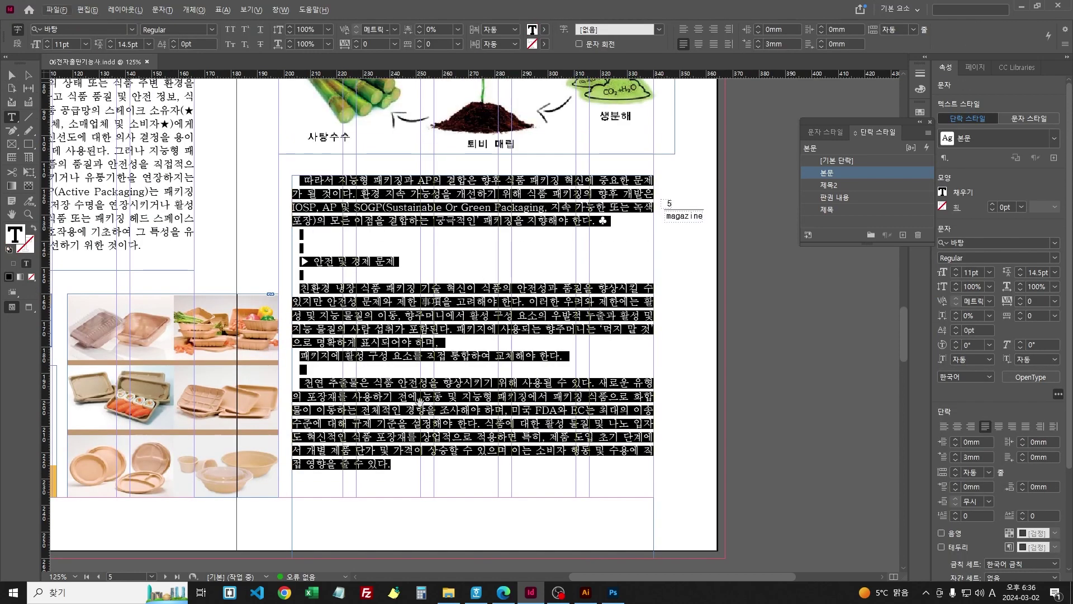
{"action": "left_click", "coordinate": [307, 240]}
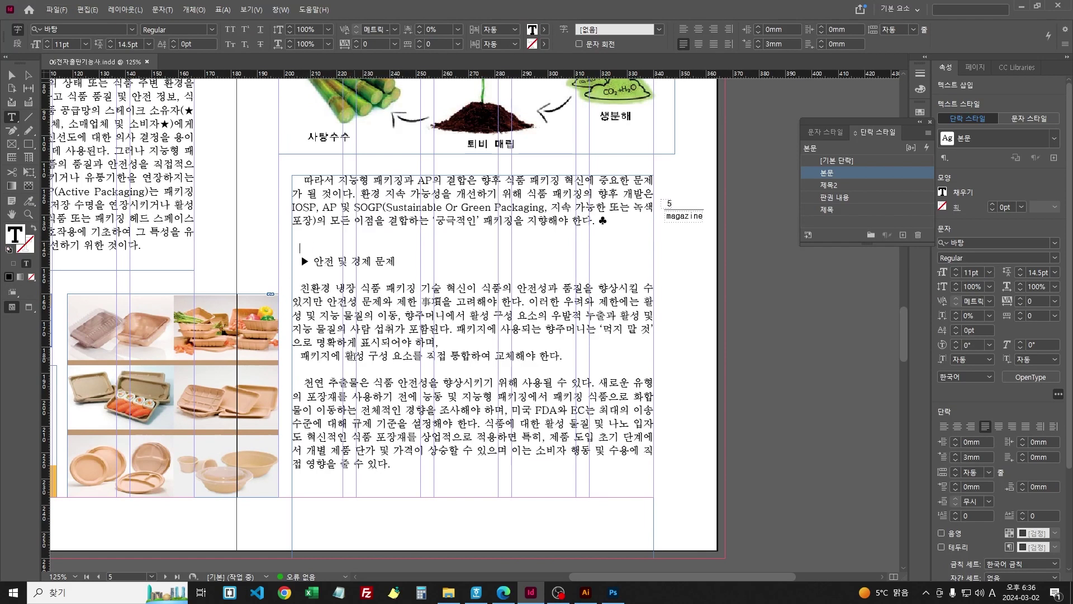
{"action": "key", "text": "ctrl+a"}
{"action": "key", "text": "alt+Down"}
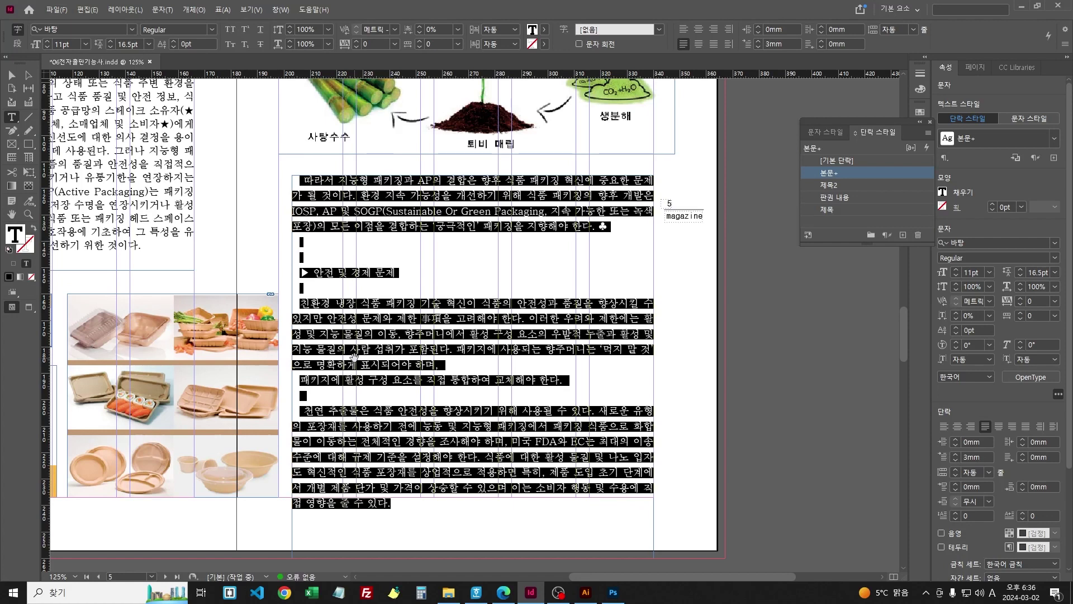
{"action": "left_click", "coordinate": [1031, 273]}
{"action": "type", "text": "16"}
{"action": "key", "text": "Return"}
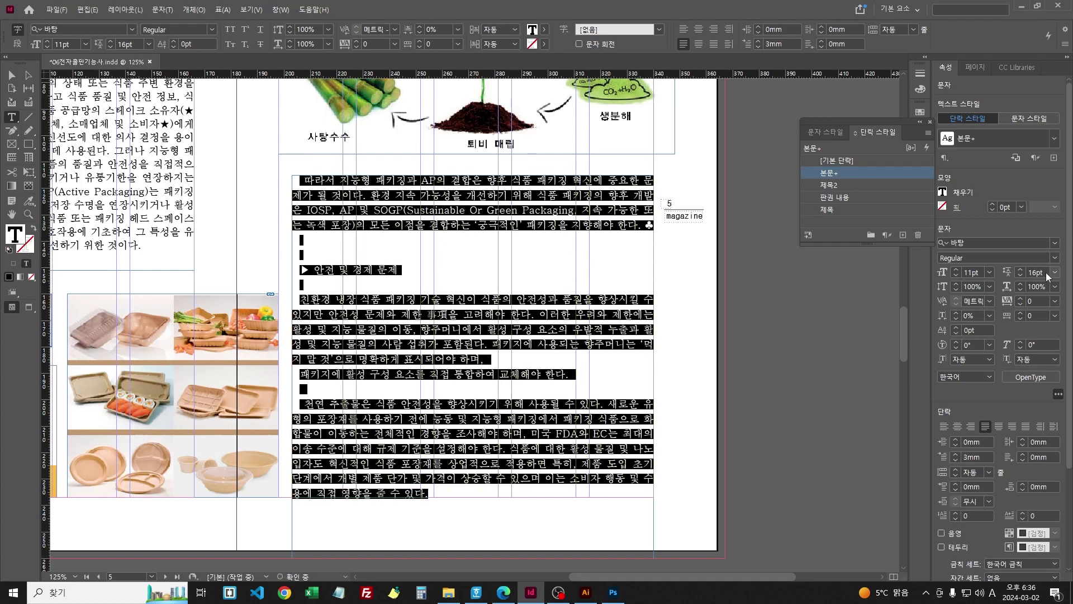
{"action": "key", "text": "ctrl+s"}
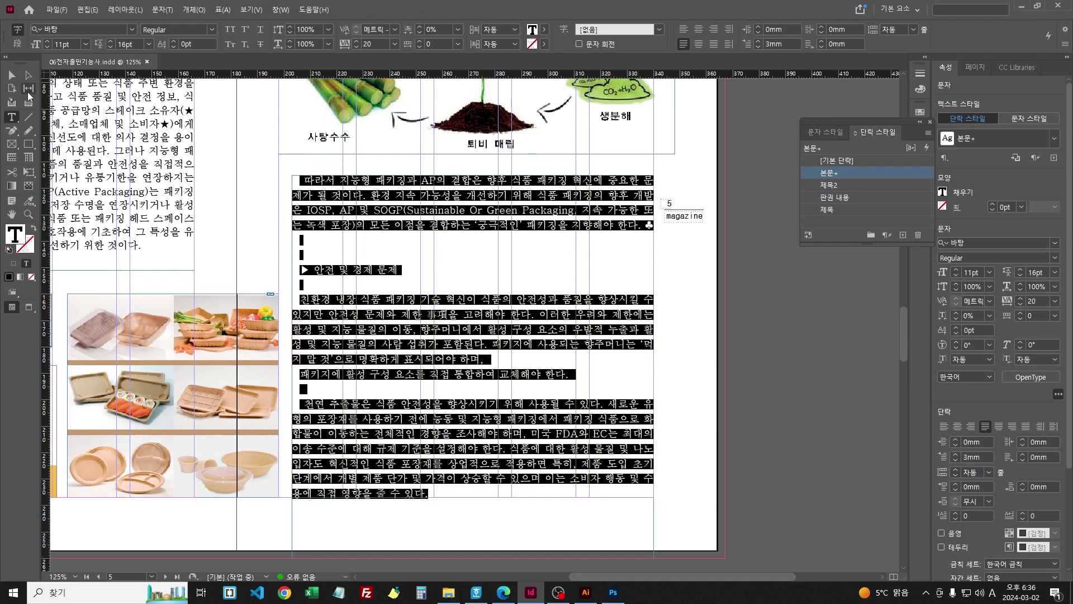
Step: Join the line starting "패키지에 활성 구성 요소를" to the paragraph before it and delete the extra space before "천연 추출물은"
{"action": "left_click", "coordinate": [11, 75]}
{"action": "key", "text": "ctrl+equal"}
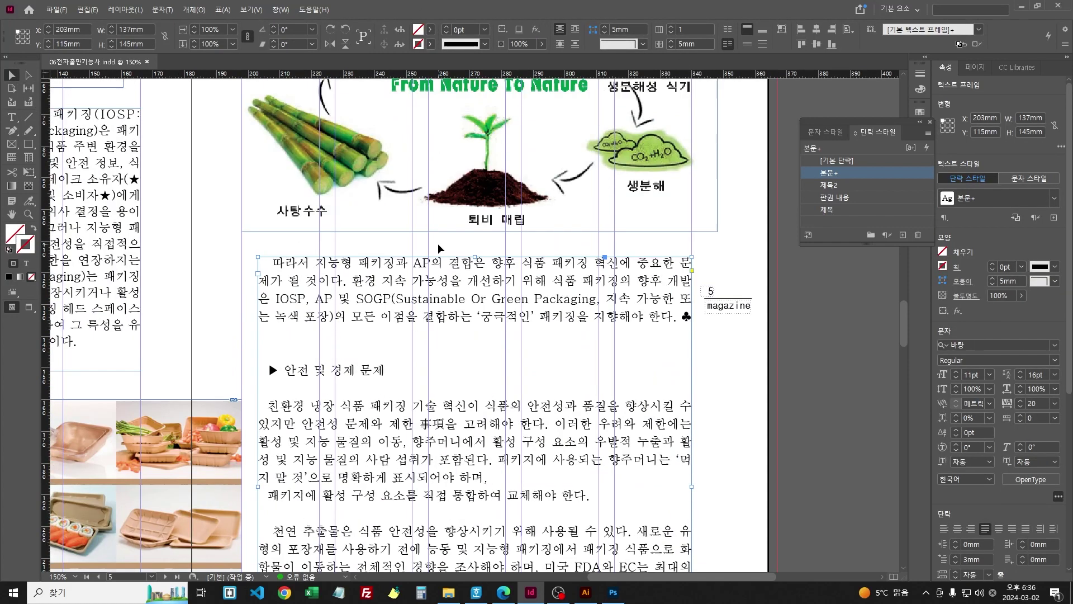
{"action": "double_click", "coordinate": [508, 319]}
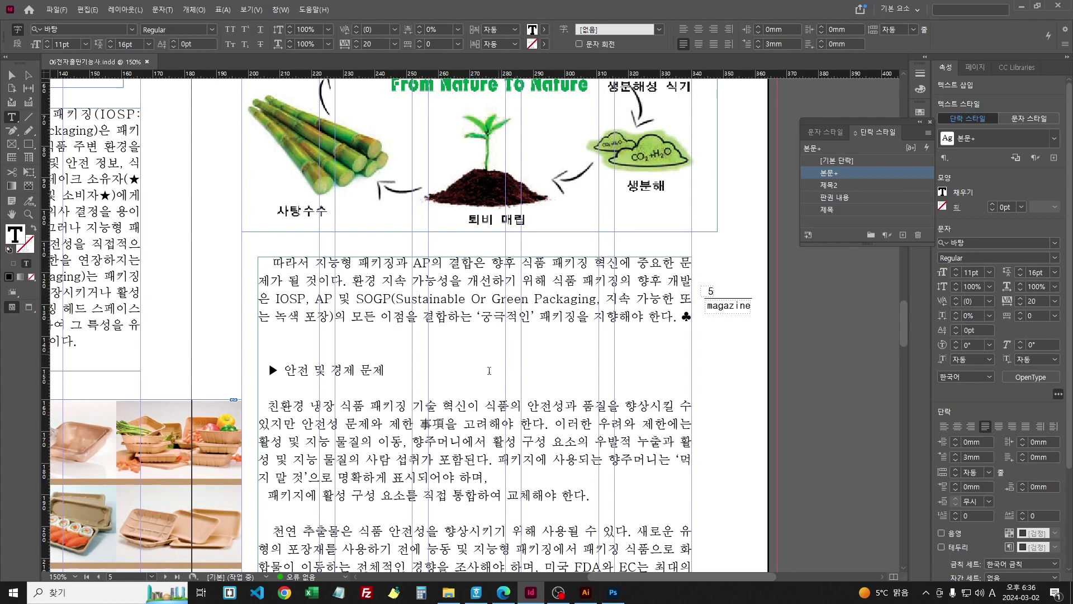
{"action": "scroll", "coordinate": [273, 403], "scroll_direction": "down", "scroll_amount": 4}
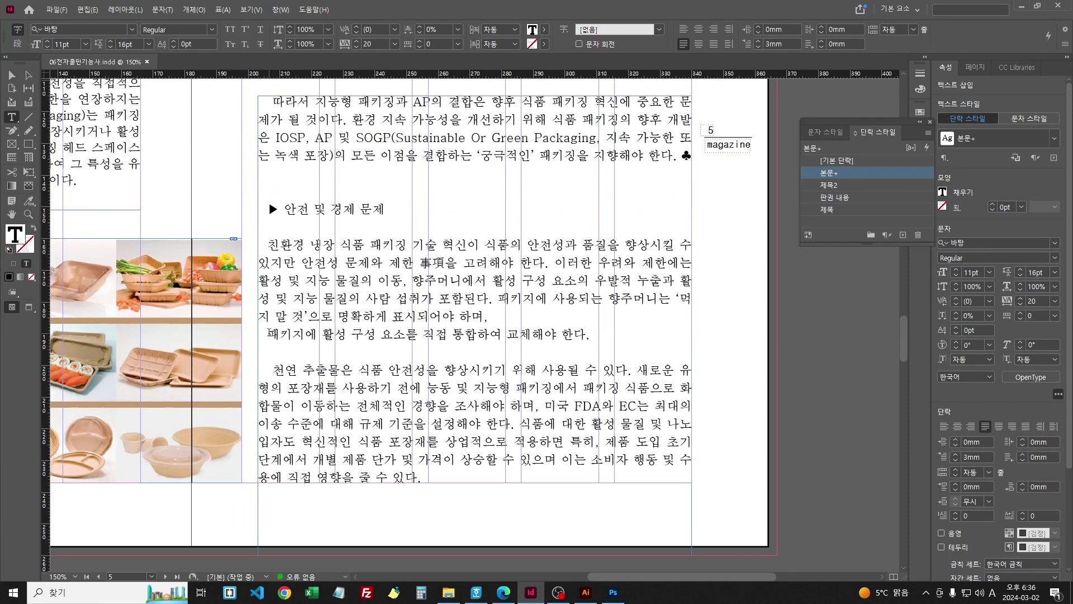
{"action": "left_click", "coordinate": [266, 334]}
{"action": "key", "text": "BackSpace"}
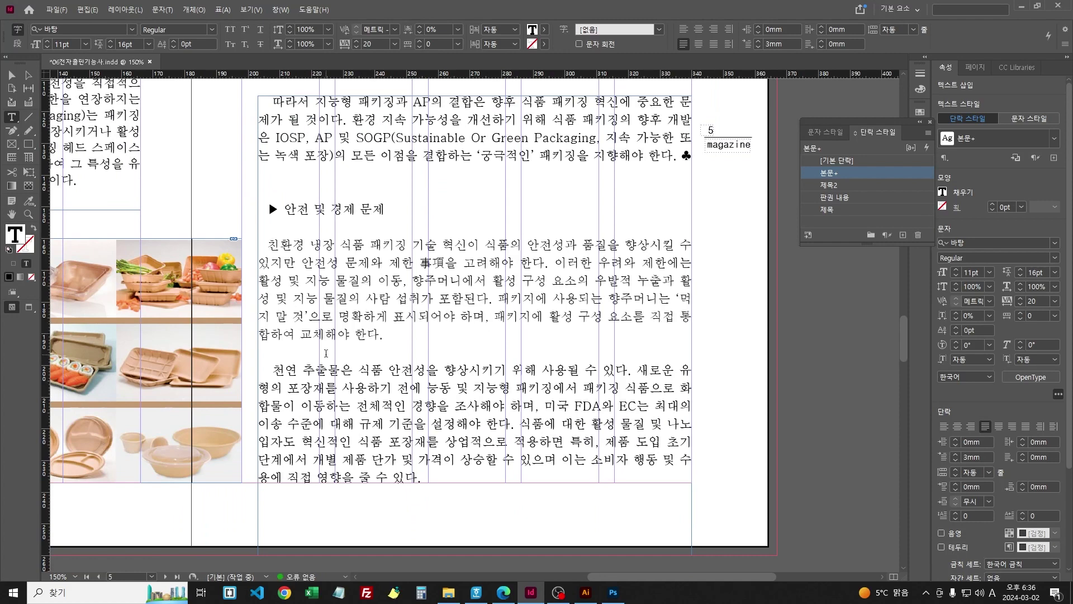
{"action": "left_click", "coordinate": [272, 368]}
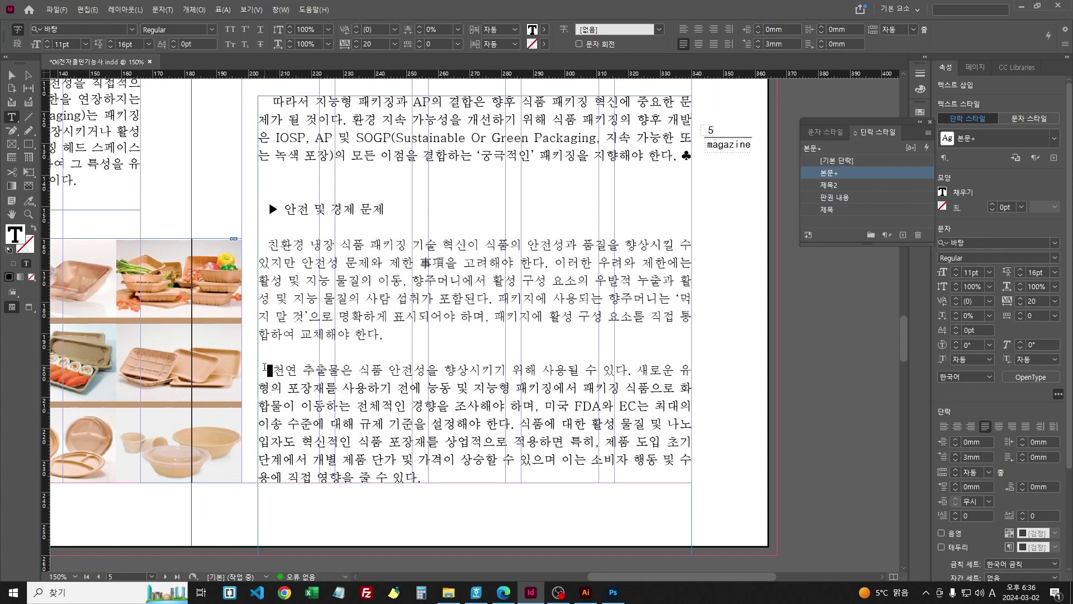
{"action": "key", "text": "BackSpace"}
{"action": "scroll", "coordinate": [446, 404], "scroll_direction": "up", "scroll_amount": 3}
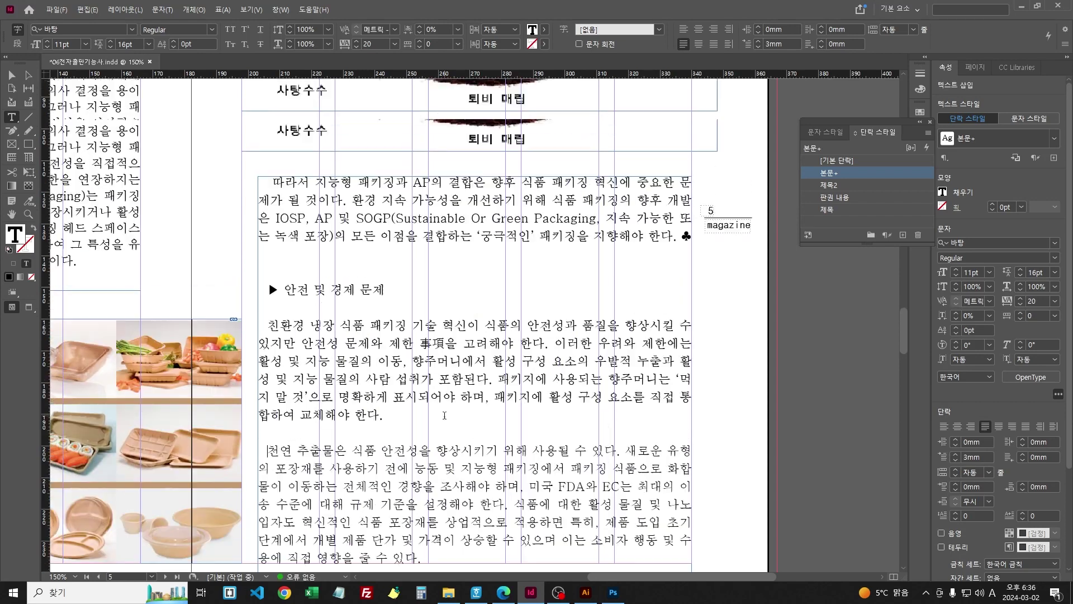
Step: Set the first-line indent of the "▶ 안전 및 경제 문제" subheading to 0 mm
{"action": "left_click_drag", "start_coordinate": [385, 289], "coordinate": [262, 290]}
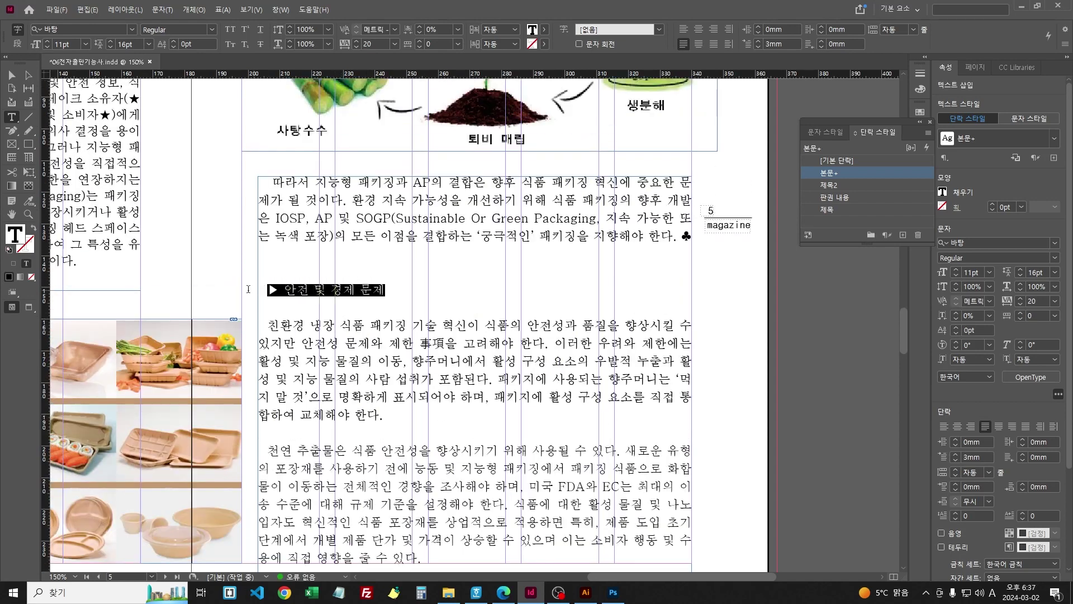
{"action": "double_click", "coordinate": [972, 457]}
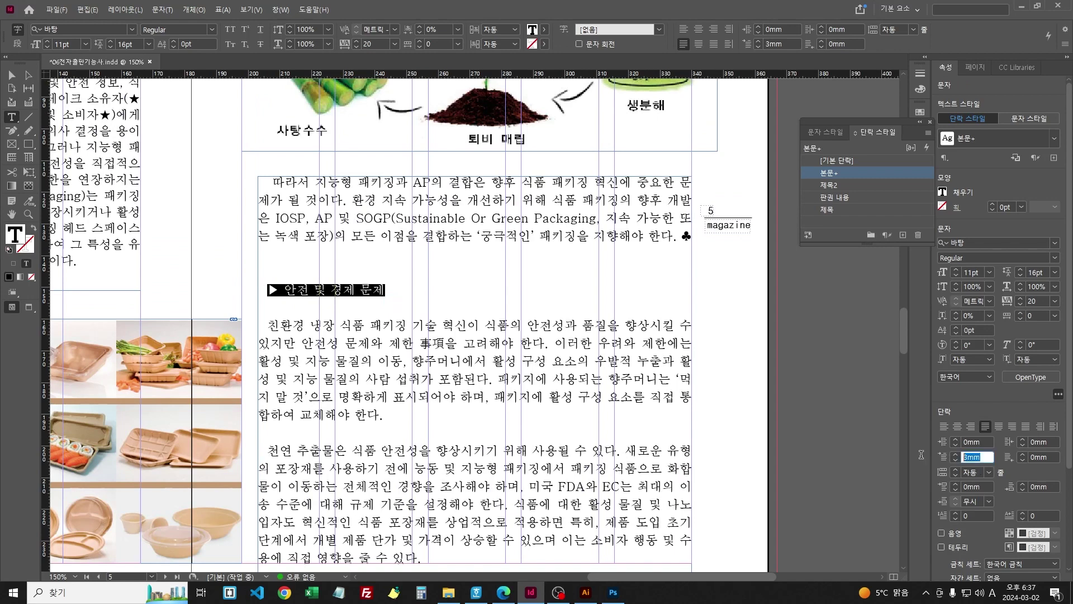
{"action": "type", "text": "0"}
{"action": "key", "text": "Return"}
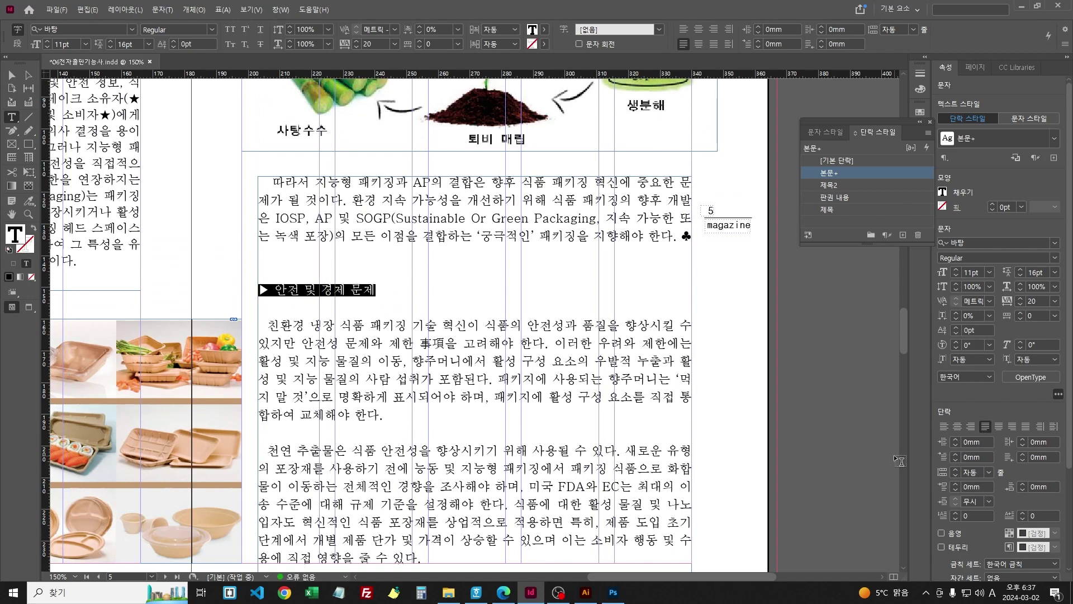
Step: Check the subheading's font specification in the exam PDF in Edge, and in InDesign set "▶ 안전 및 경제 문제" to 맑은 고딕 Bold
{"action": "left_click", "coordinate": [503, 592]}
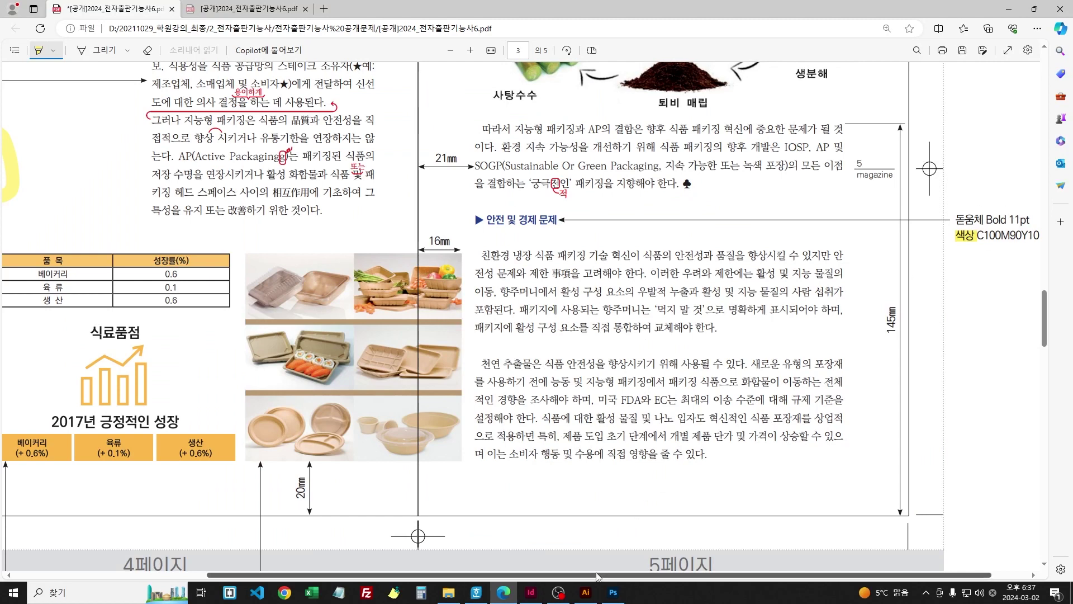
{"action": "left_click", "coordinate": [530, 592]}
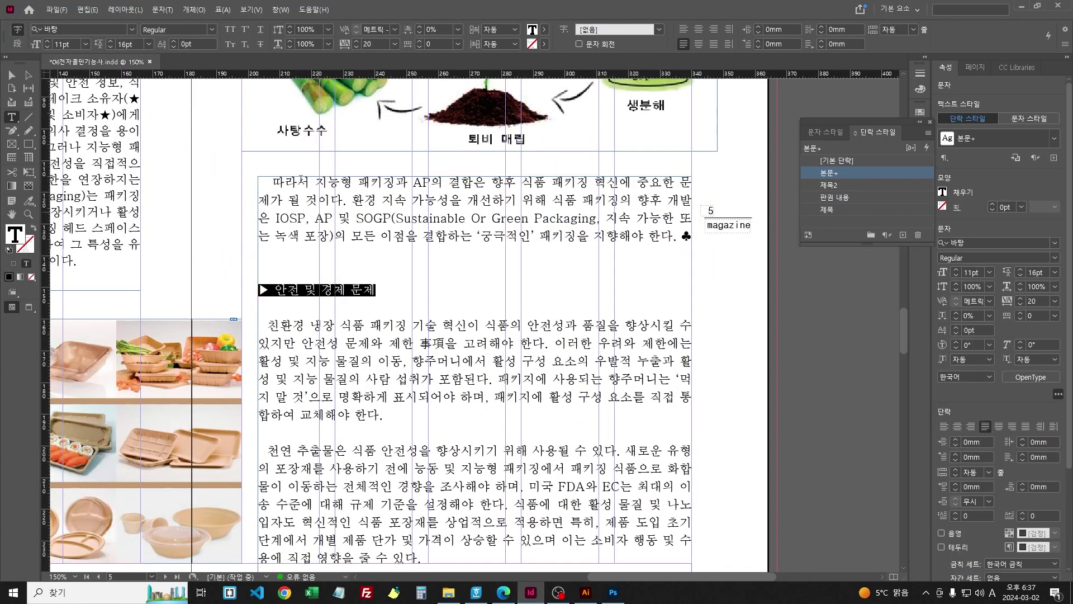
{"action": "left_click", "coordinate": [131, 29]}
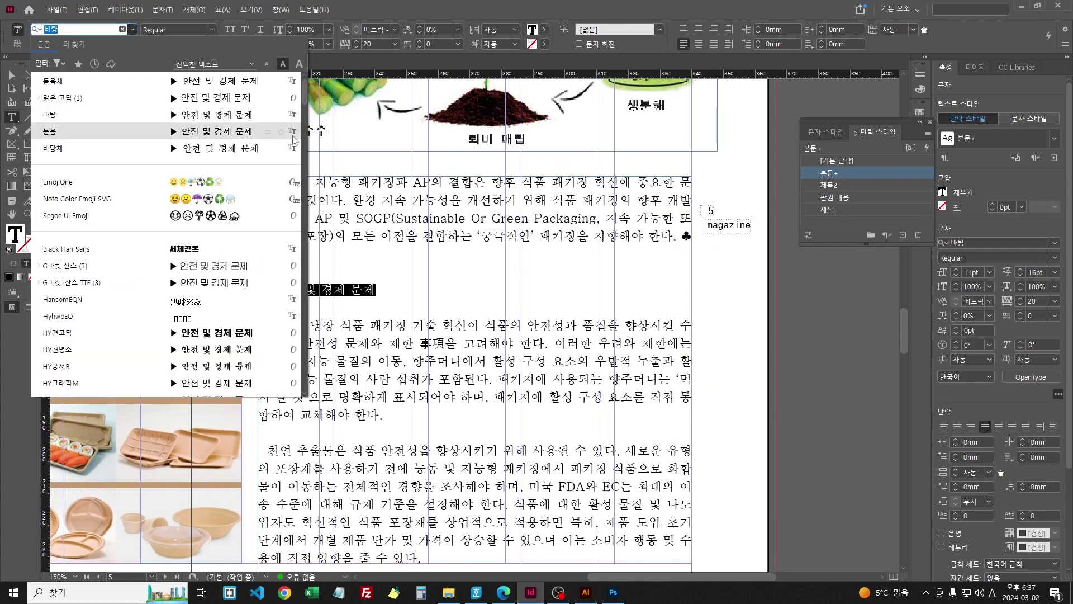
{"action": "key", "text": "Escape"}
{"action": "key", "text": "Up"}
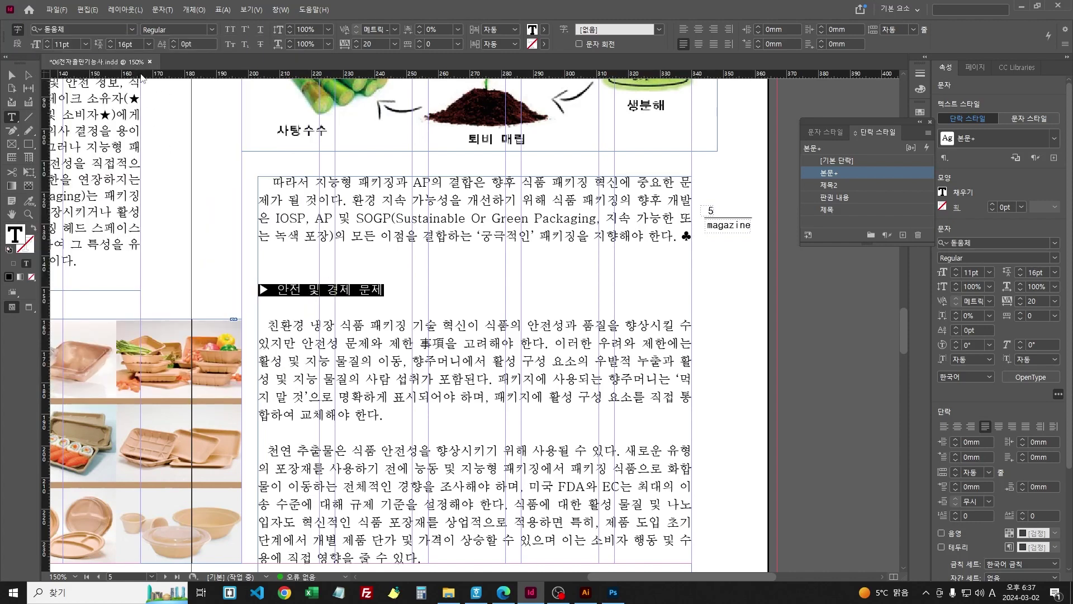
{"action": "left_click", "coordinate": [132, 29]}
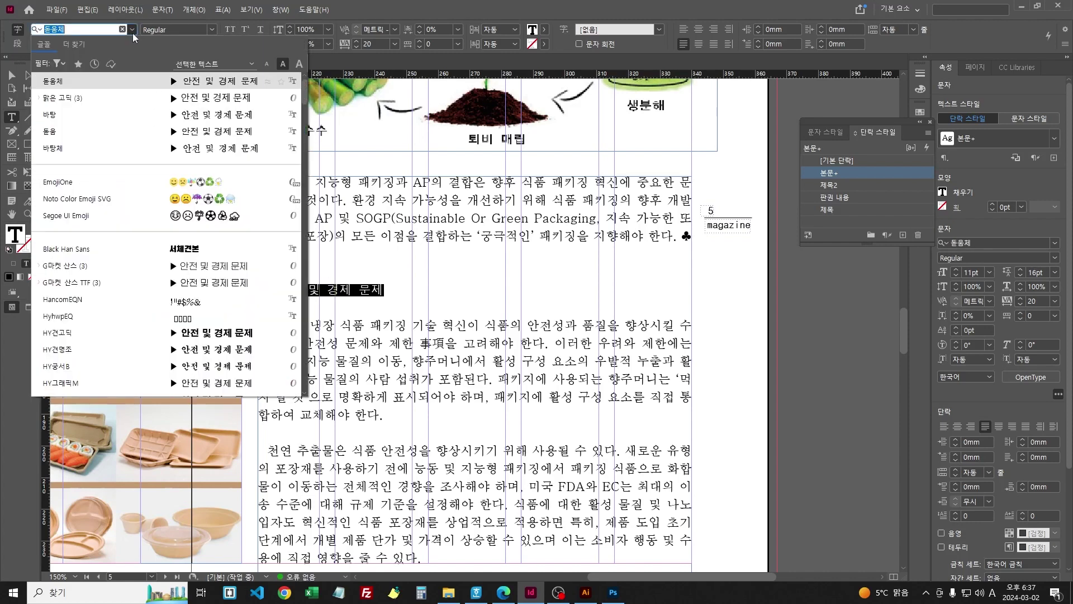
{"action": "left_click", "coordinate": [98, 86]}
{"action": "left_click", "coordinate": [213, 29]}
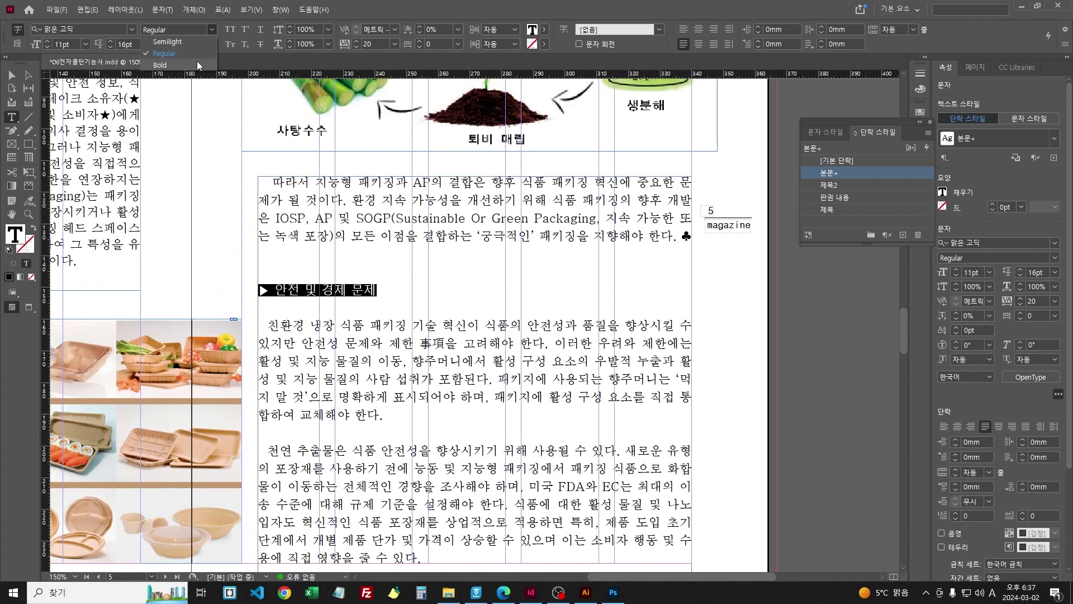
{"action": "left_click", "coordinate": [197, 65]}
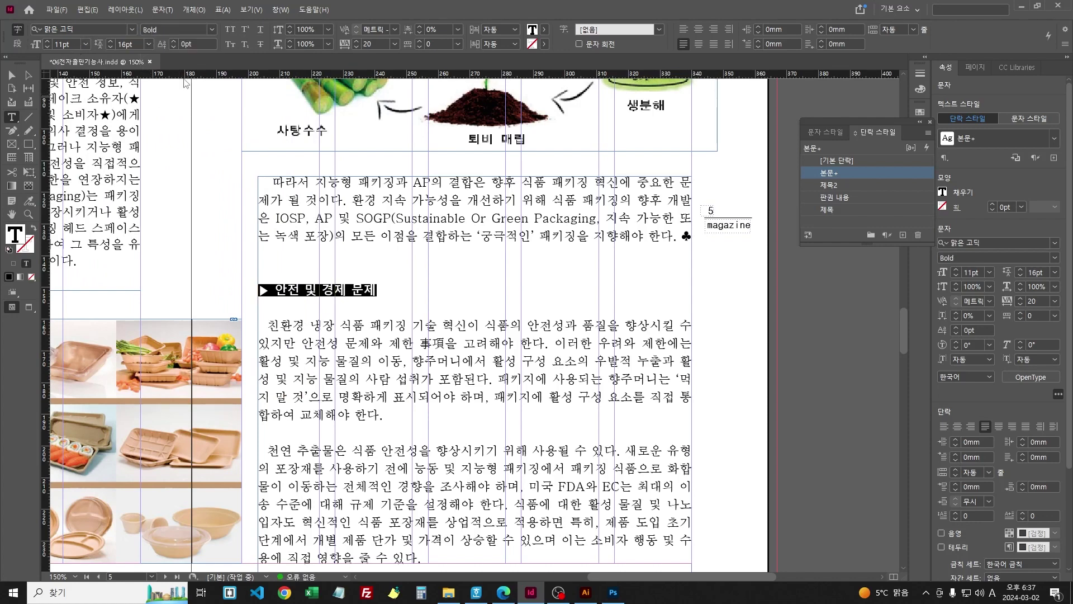
Step: Create a CMYK process swatch of C 100, M 90, Y 10, K 0 as the text colour of the "▶ 안전 및 경제 문제" subheading
{"action": "left_click", "coordinate": [545, 29]}
{"action": "left_click", "coordinate": [542, 46]}
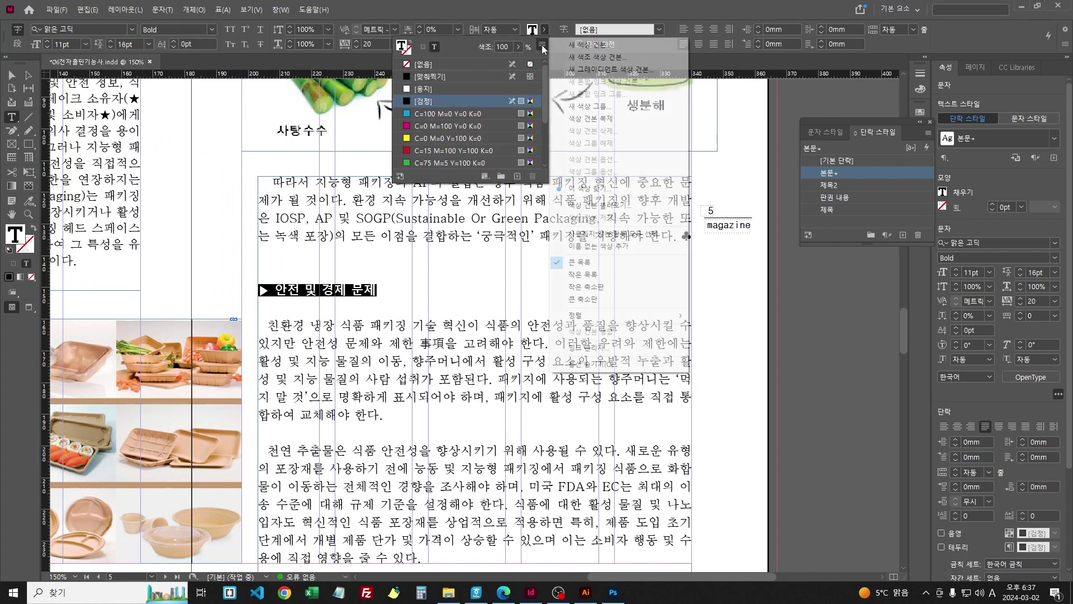
{"action": "left_click", "coordinate": [581, 32]}
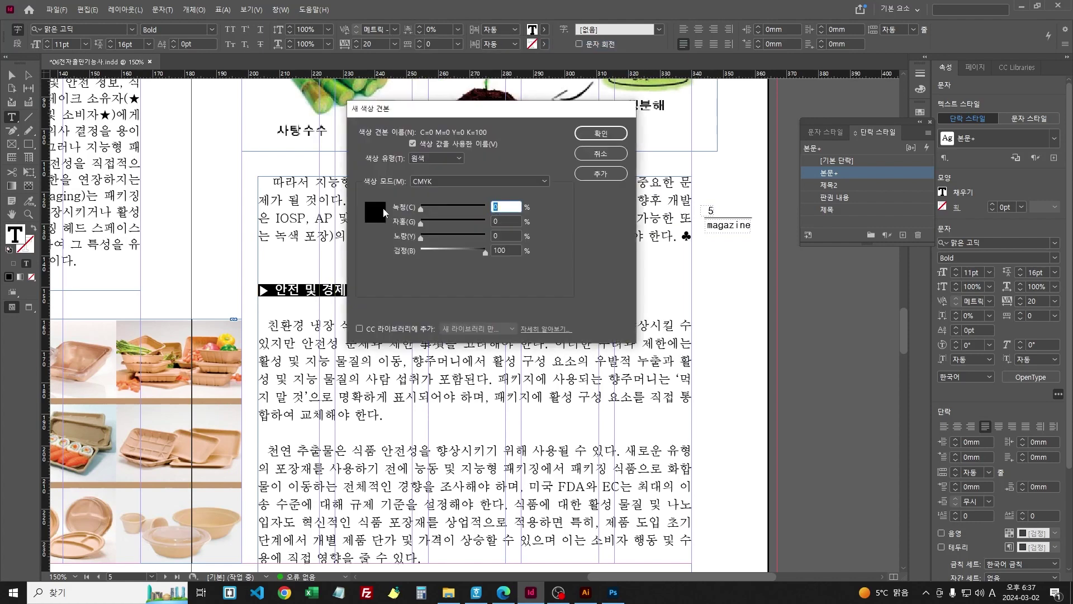
{"action": "type", "text": "100"}
{"action": "key", "text": "Tab"}
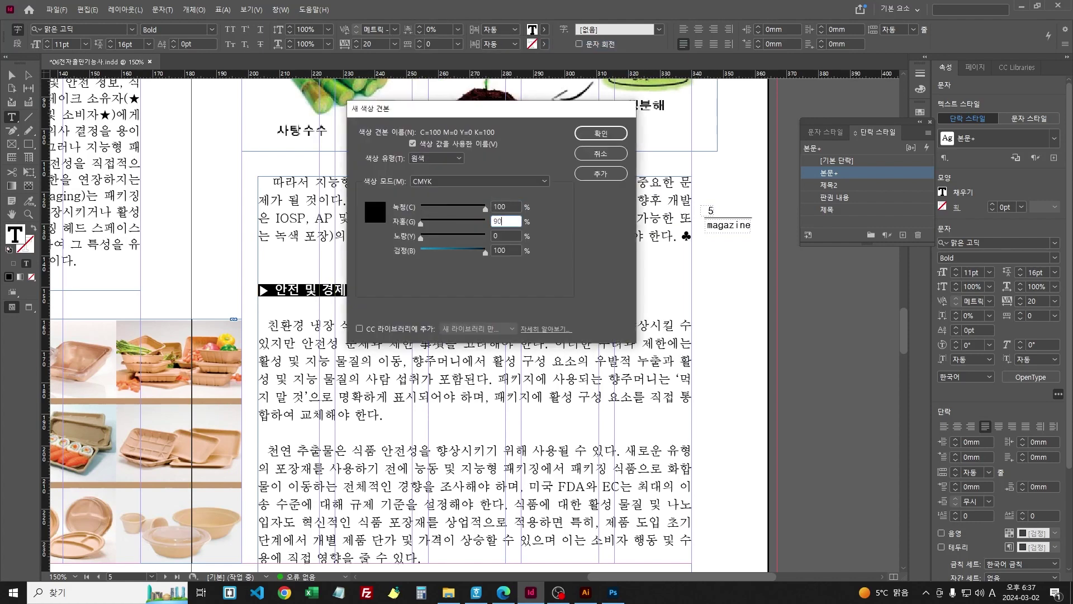
{"action": "type", "text": "90"}
{"action": "key", "text": "Tab"}
{"action": "key", "text": "Tab"}
{"action": "type", "text": "0"}
{"action": "key", "text": "Return"}
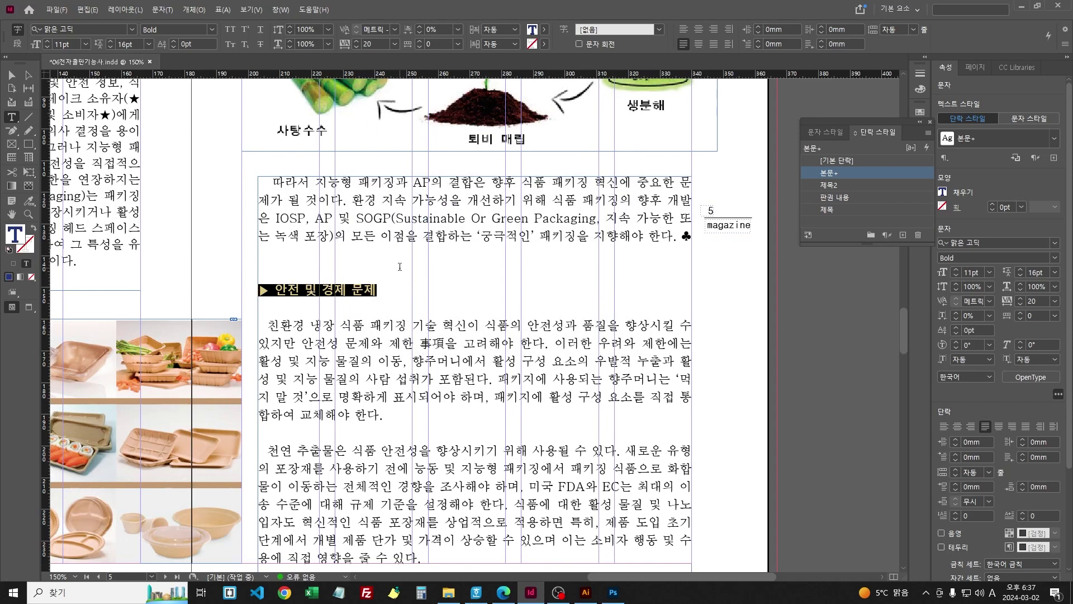
Step: Set the tracking of all body text in the page 5 frame to -20 and save the document
{"action": "left_click", "coordinate": [451, 259]}
{"action": "key", "text": "ctrl+a"}
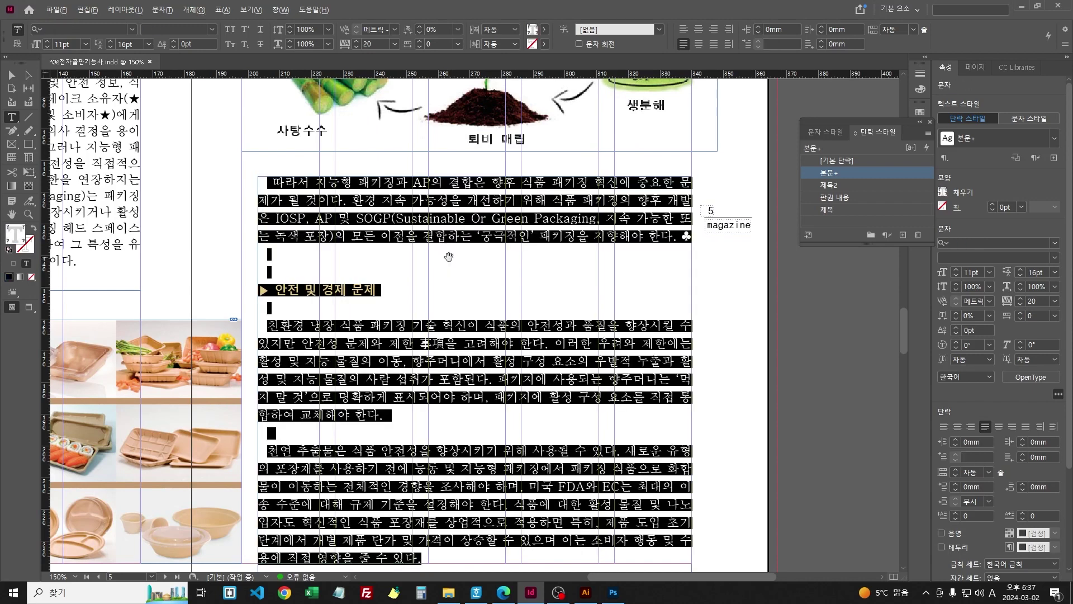
{"action": "key", "text": "ctrl+alt+q"}
{"action": "scroll", "coordinate": [448, 257], "scroll_direction": "down", "scroll_amount": 3}
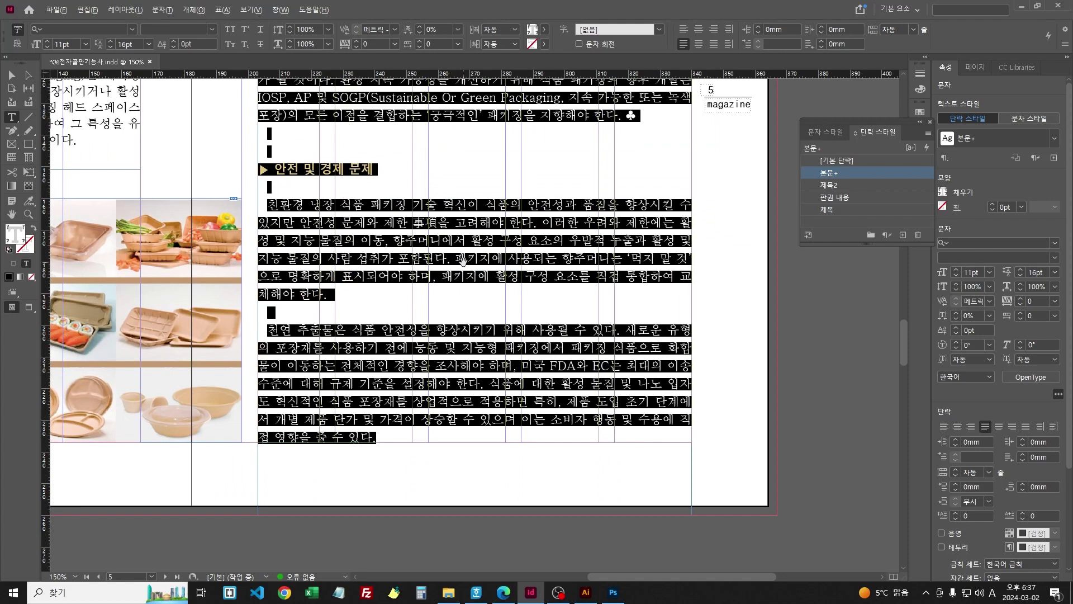
{"action": "key", "text": "alt+Left"}
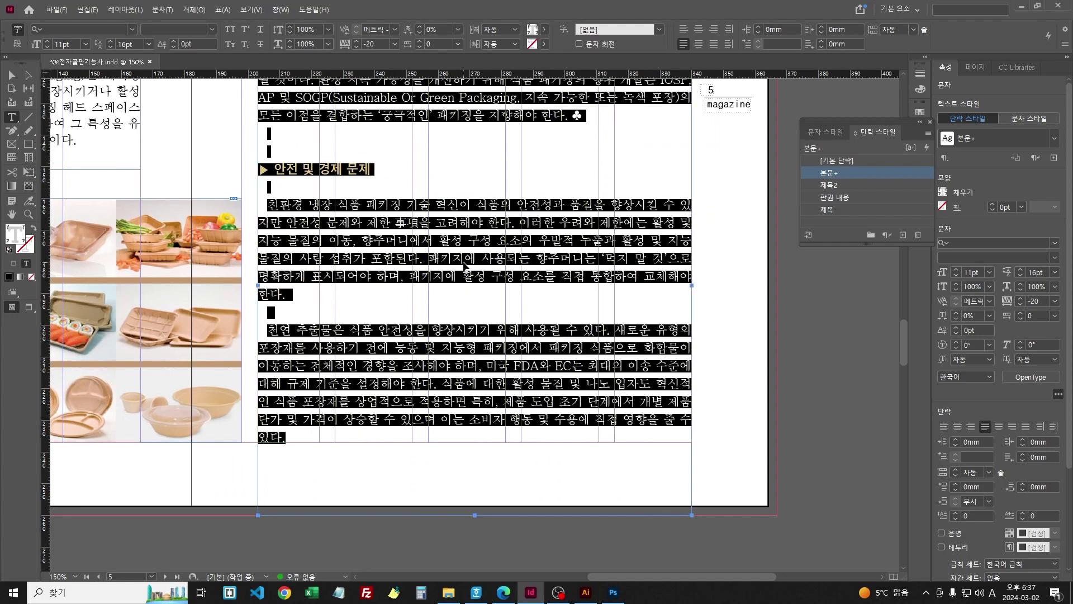
{"action": "left_click", "coordinate": [411, 218]}
{"action": "key", "text": "ctrl+s"}
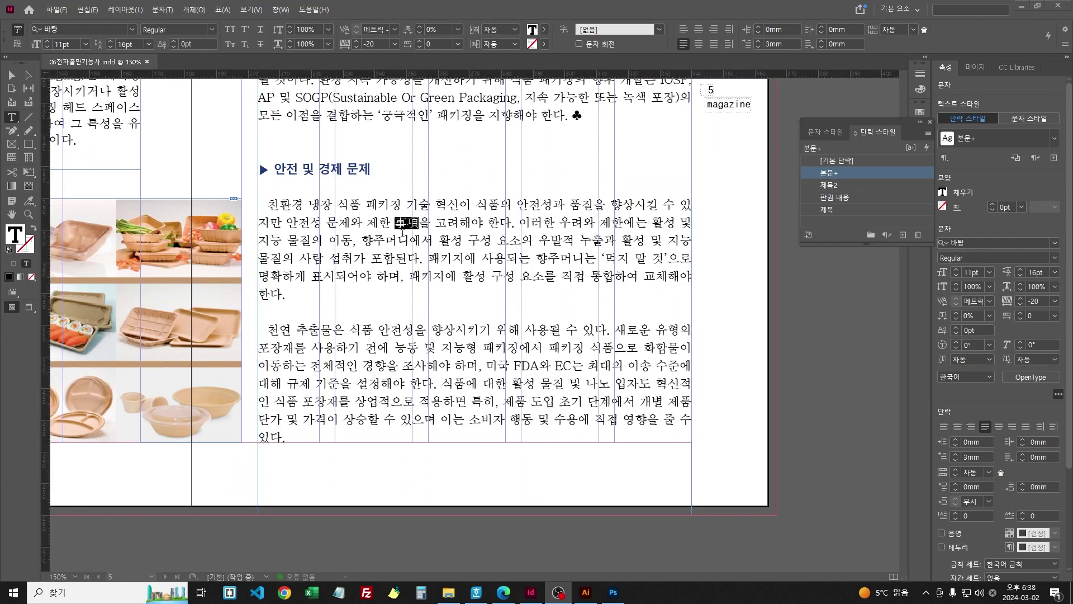
Step: Replace the Chinese characters "事項" in the "친환경 냉장 식품" paragraph with the Hangul word "사항"
{"action": "type", "text": "TKGK"}
{"action": "key", "text": "BackSpace"}
{"action": "key", "text": "BackSpace"}
{"action": "key", "text": "BackSpace"}
{"action": "key", "text": "BackSpace"}
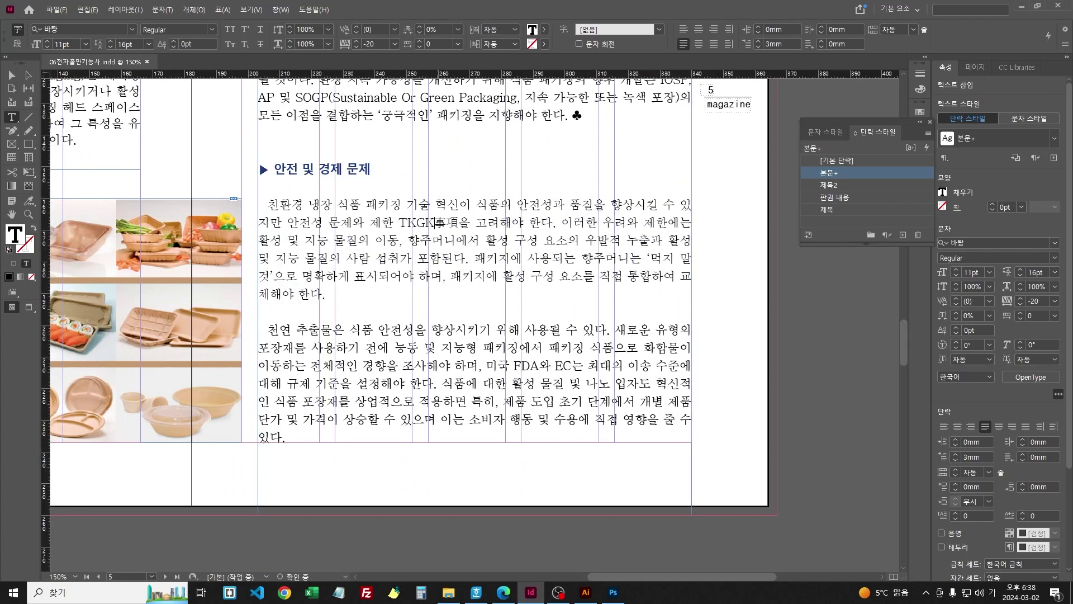
{"action": "key", "text": "Hangul"}
{"action": "type", "text": "사항"}
{"action": "key", "text": "Delete"}
{"action": "key", "text": "Delete"}
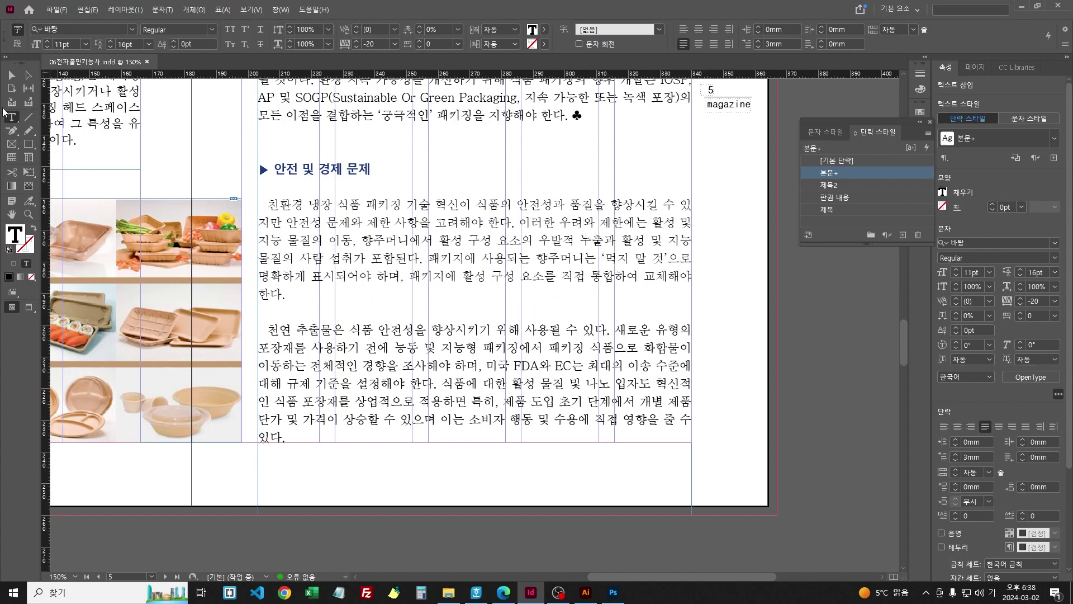
Step: Go to page 6 of the magazine, and in Edge examine the page 6 title's font and position specifications in the exam PDF
{"action": "left_click", "coordinate": [11, 75]}
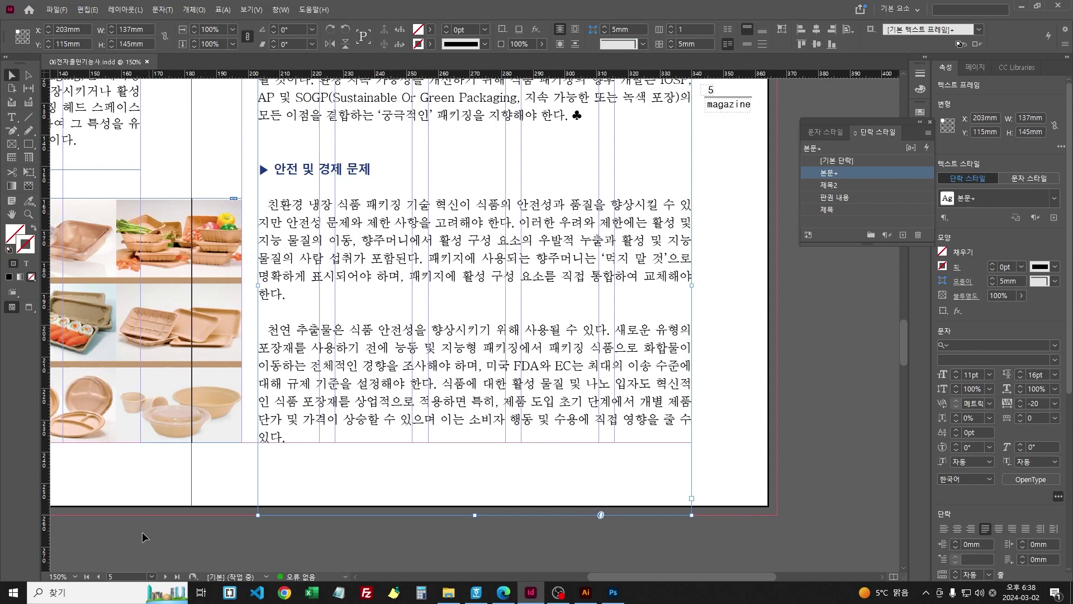
{"action": "left_click", "coordinate": [151, 576]}
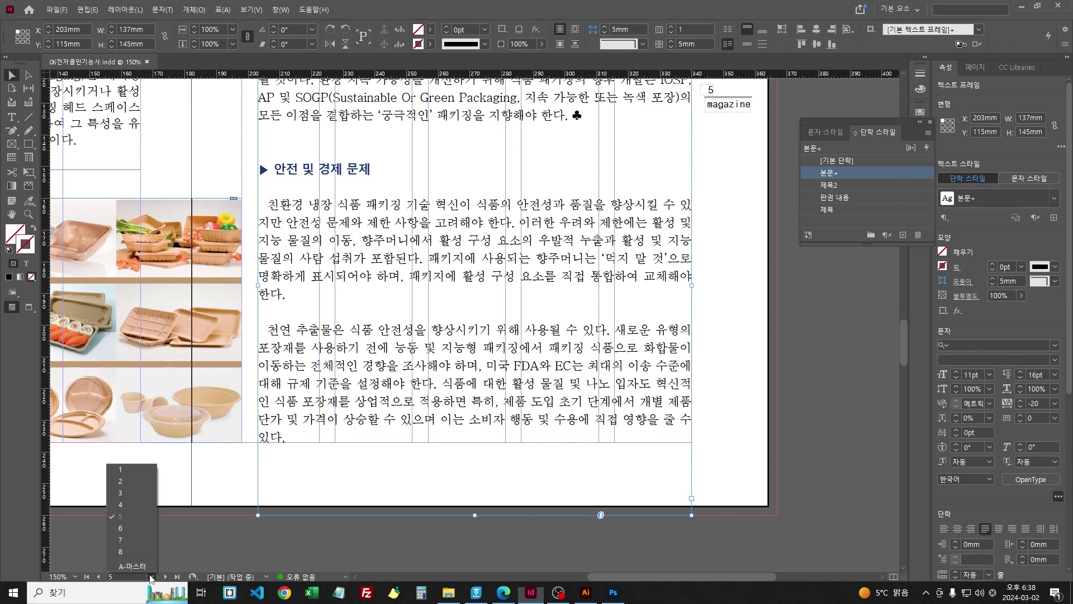
{"action": "left_click", "coordinate": [136, 526]}
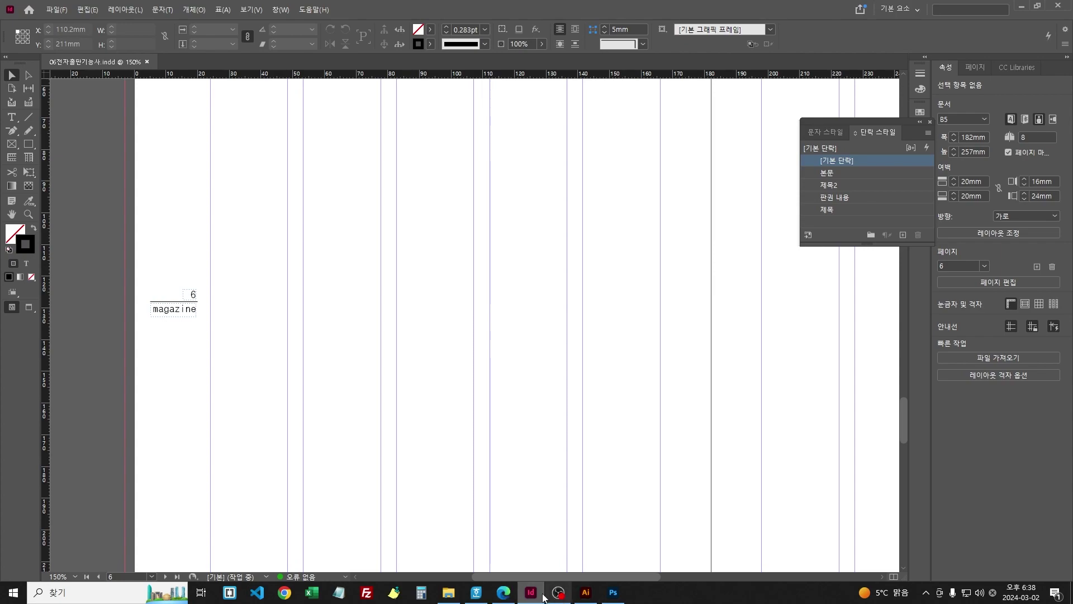
{"action": "left_click", "coordinate": [503, 591]}
{"action": "scroll", "coordinate": [441, 415], "scroll_direction": "down", "scroll_amount": 6}
{"action": "scroll", "coordinate": [441, 415], "scroll_direction": "down", "scroll_amount": 5}
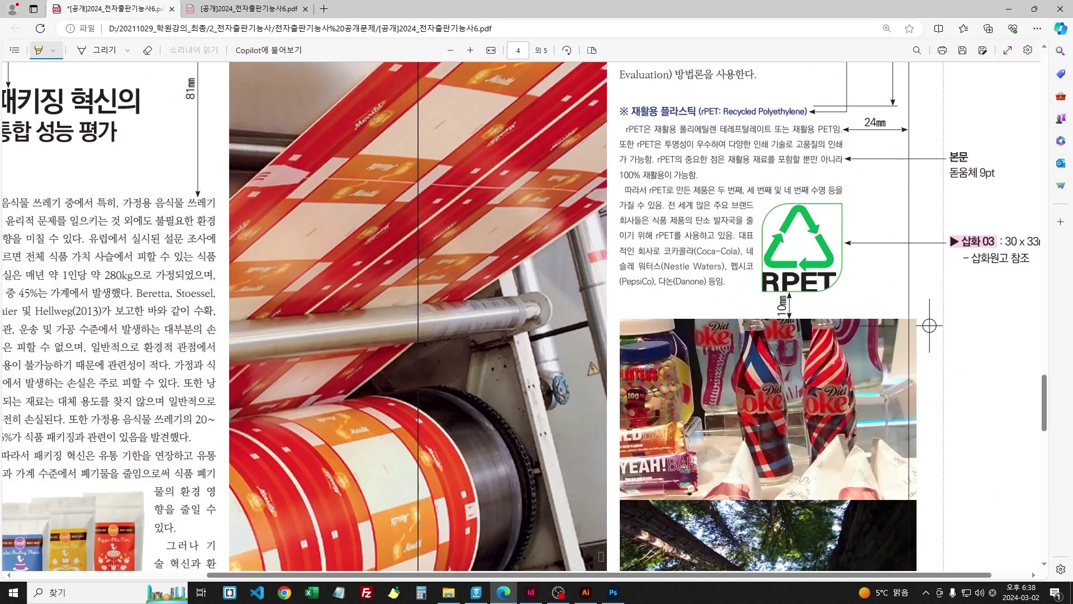
{"action": "scroll", "coordinate": [247, 165], "scroll_direction": "left", "scroll_amount": 4}
{"action": "scroll", "coordinate": [248, 165], "scroll_direction": "up", "scroll_amount": 3}
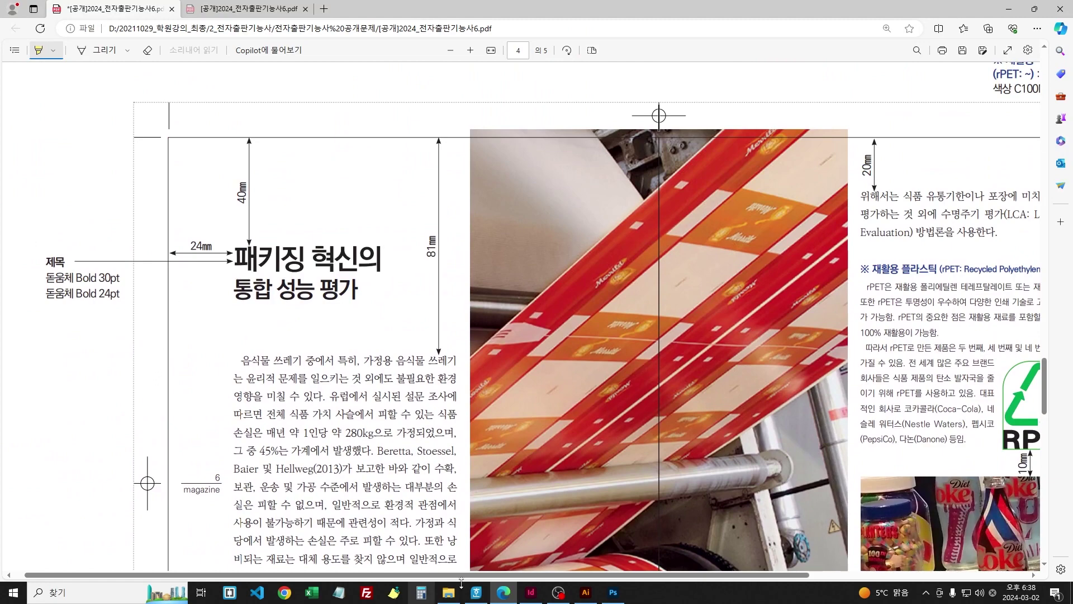
Step: Switch to the Hangul document and copy the two-line title "패키징 혁신의 / 통합 성능 평가"
{"action": "left_click", "coordinate": [476, 592]}
{"action": "scroll", "coordinate": [440, 468], "scroll_direction": "down", "scroll_amount": 3}
{"action": "scroll", "coordinate": [439, 468], "scroll_direction": "down", "scroll_amount": 4}
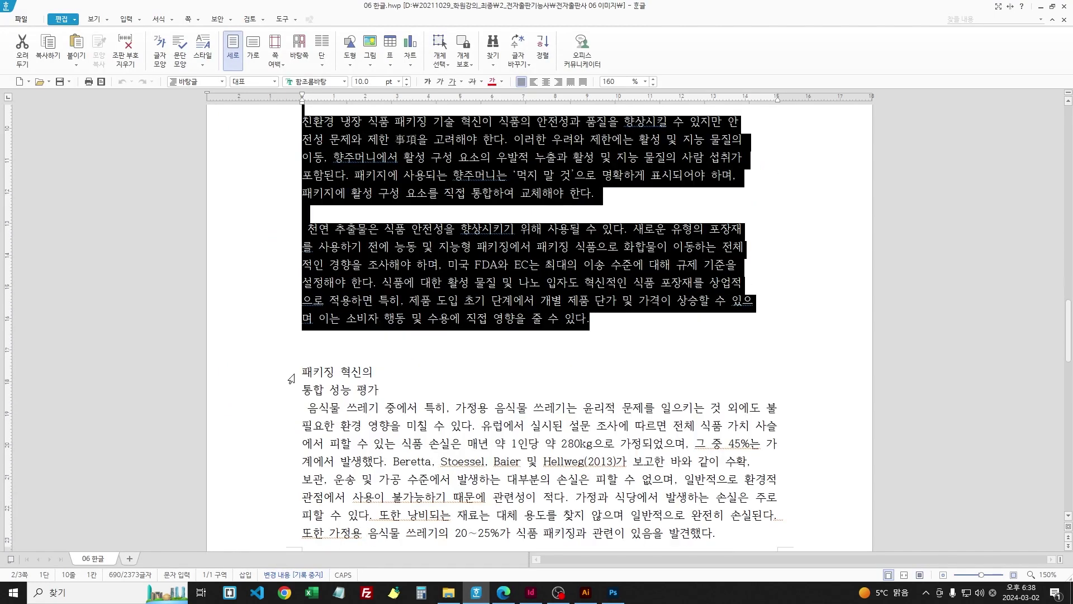
{"action": "left_click_drag", "start_coordinate": [301, 372], "coordinate": [401, 387]}
{"action": "key", "text": "ctrl+c"}
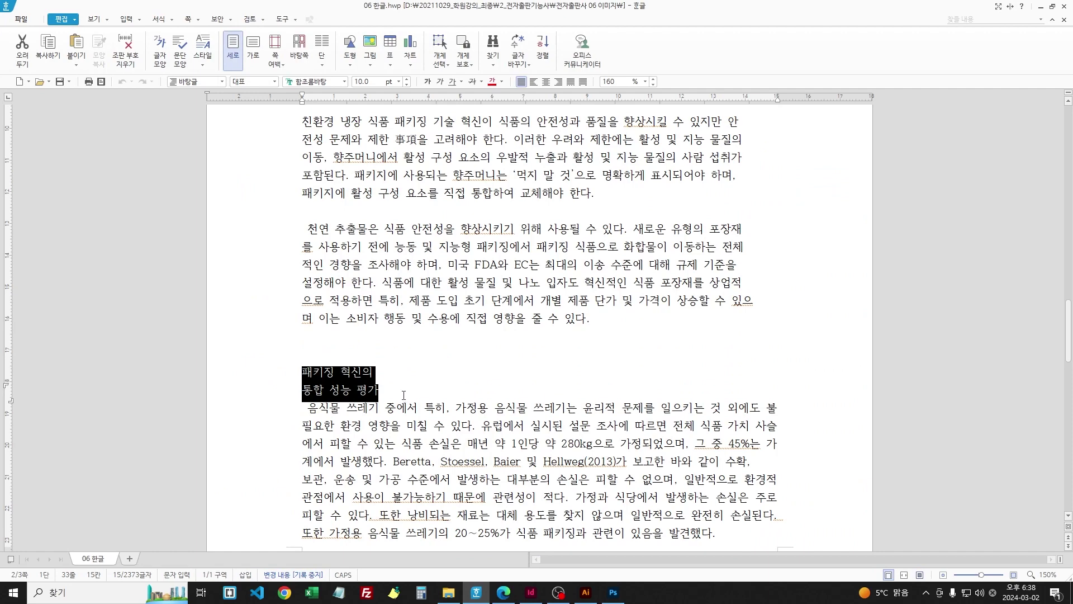
Step: In InDesign, draw a text frame about 37 by 25 mm near the top of page 6 and paste the copied title into it
{"action": "key", "text": "alt+Tab"}
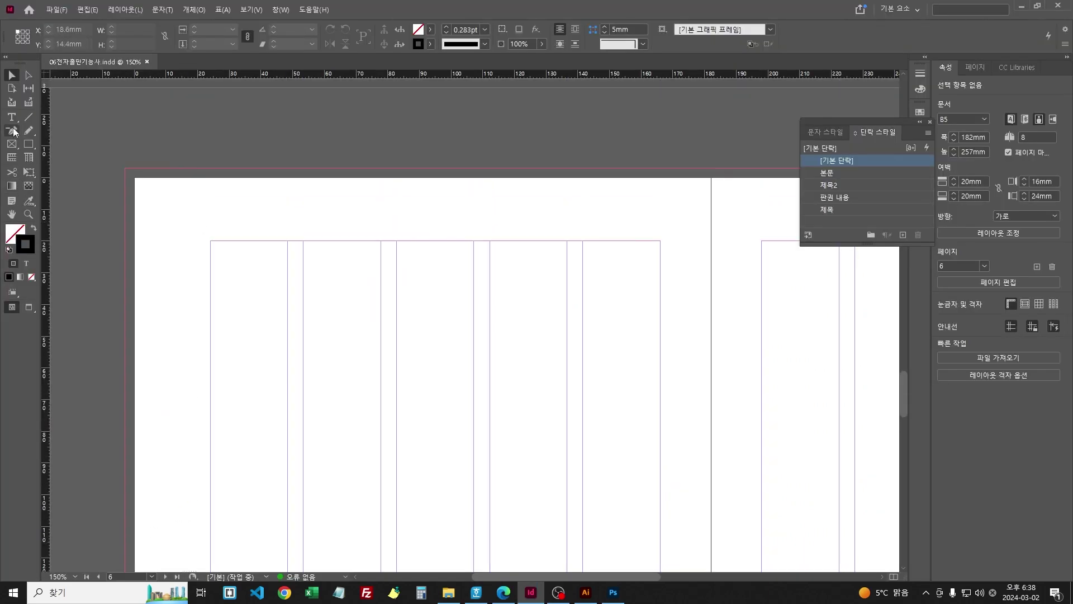
{"action": "left_click", "coordinate": [11, 117]}
{"action": "left_click_drag", "start_coordinate": [234, 274], "coordinate": [353, 352]}
{"action": "key", "text": "ctrl+v"}
Step: Format both lines of the page 6 title in 맑은 고딕 Bold at 30 pt
{"action": "key", "text": "ctrl+a"}
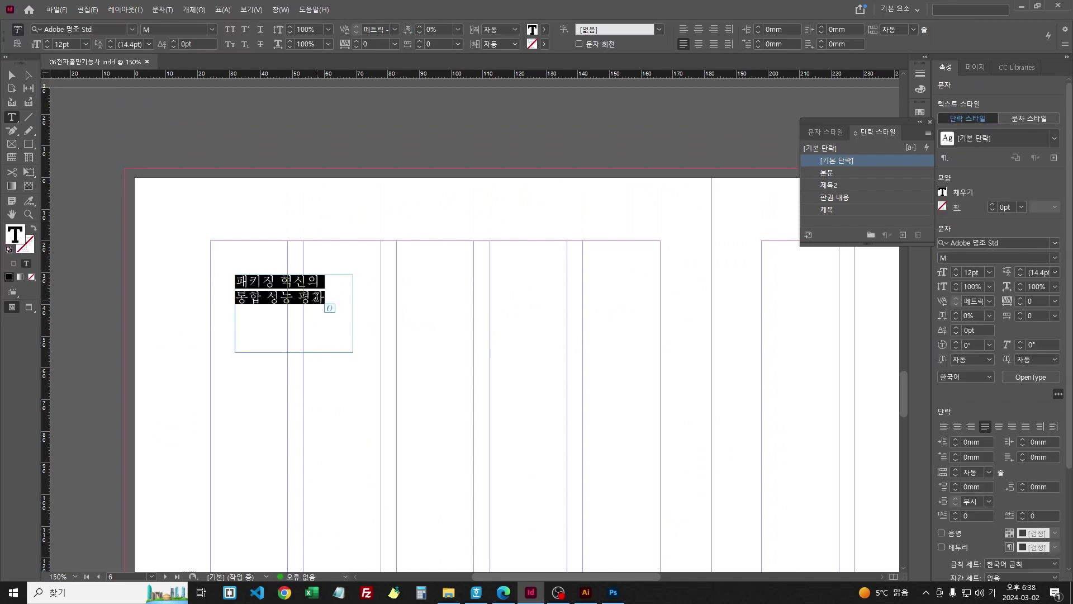
{"action": "left_click", "coordinate": [132, 29]}
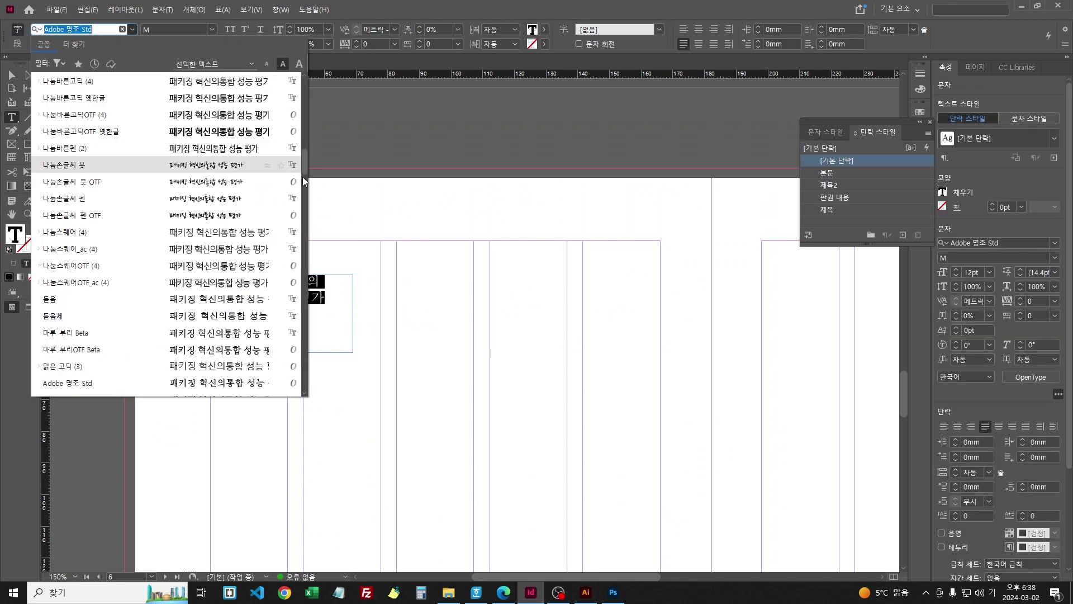
{"action": "scroll", "coordinate": [296, 167], "scroll_direction": "up", "scroll_amount": 5}
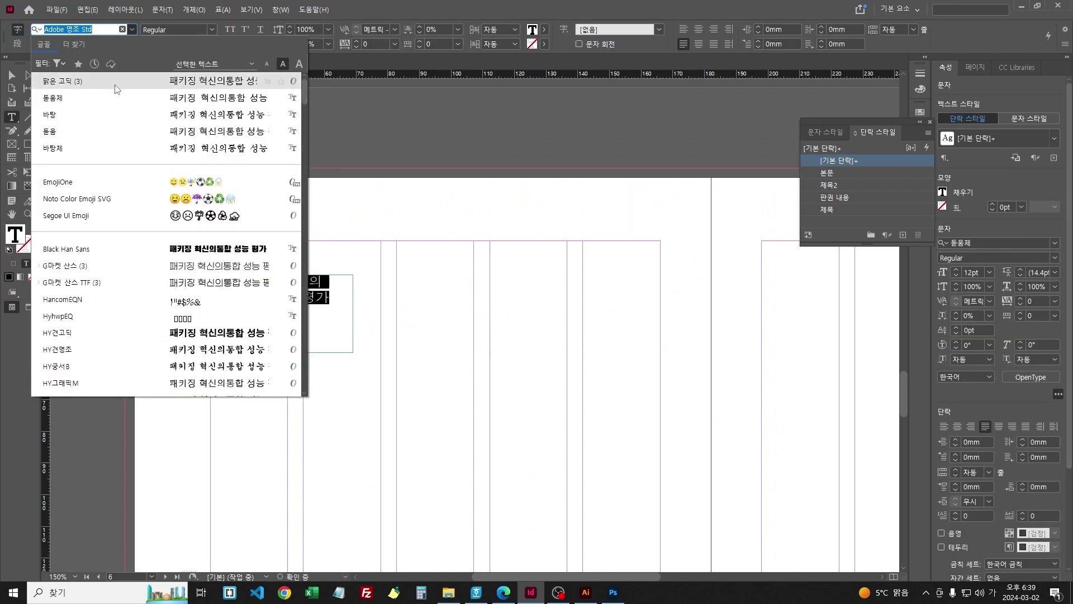
{"action": "left_click", "coordinate": [223, 81]}
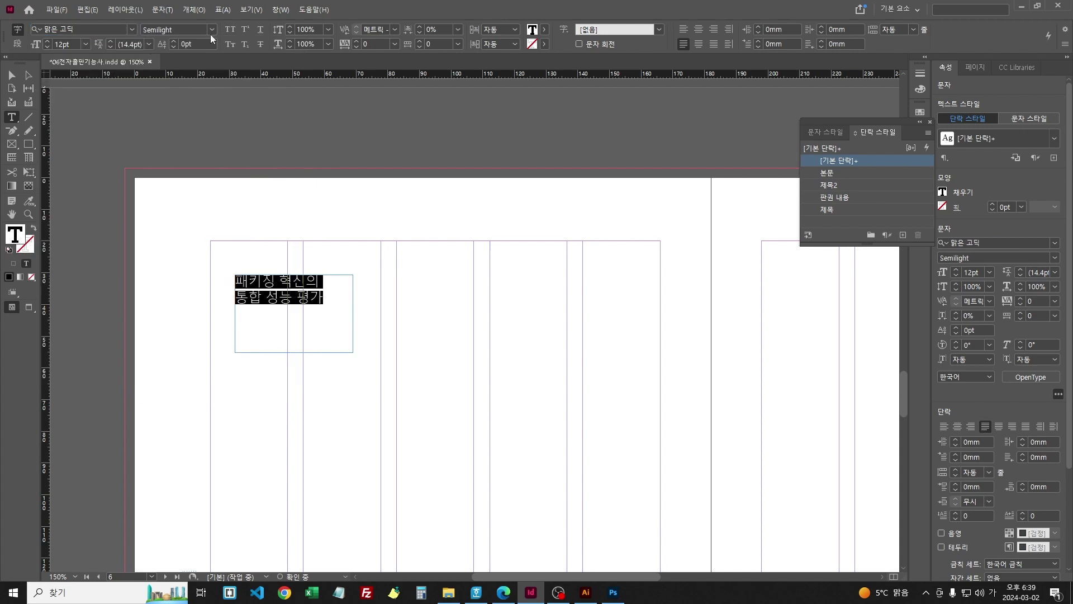
{"action": "left_click", "coordinate": [65, 44]}
{"action": "type", "text": "30"}
{"action": "key", "text": "Return"}
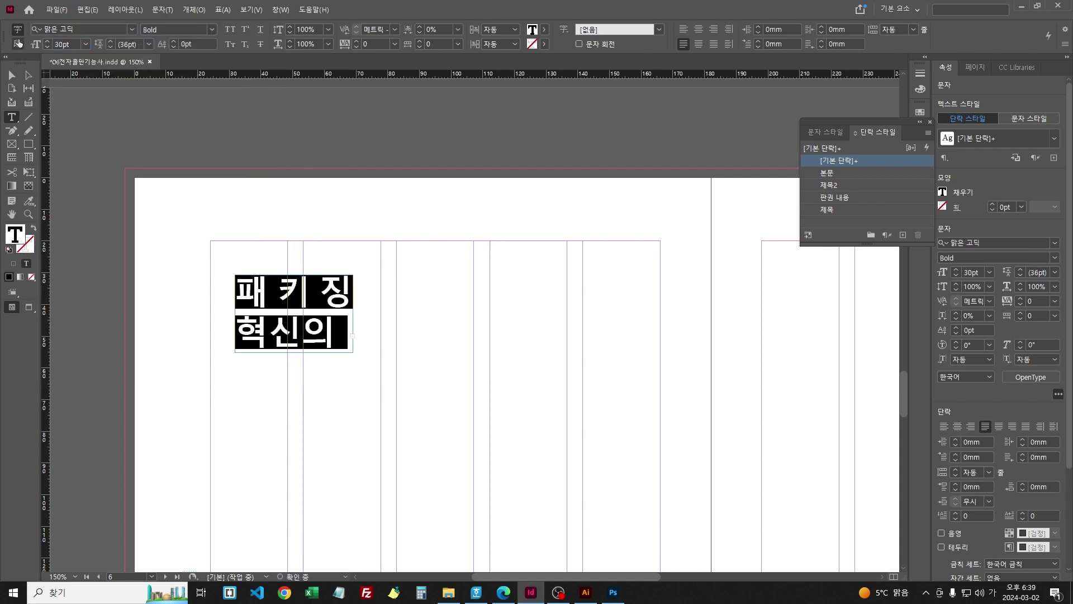
Step: Enlarge the title frame to about 78 by 41 mm and set the tracking of both title lines to -80
{"action": "key", "text": "Escape"}
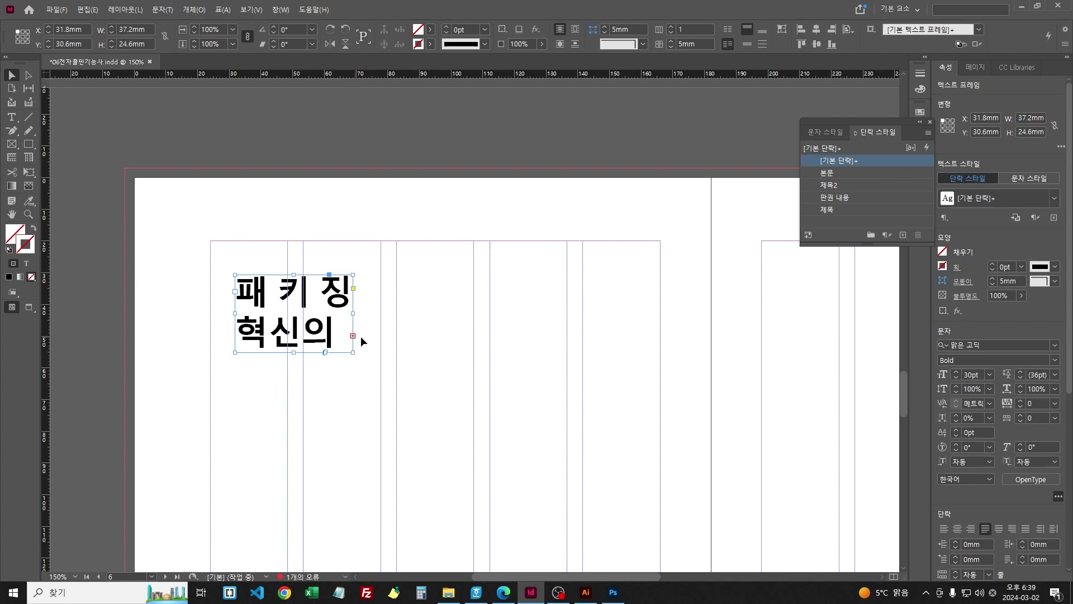
{"action": "left_click_drag", "start_coordinate": [352, 352], "coordinate": [481, 405]}
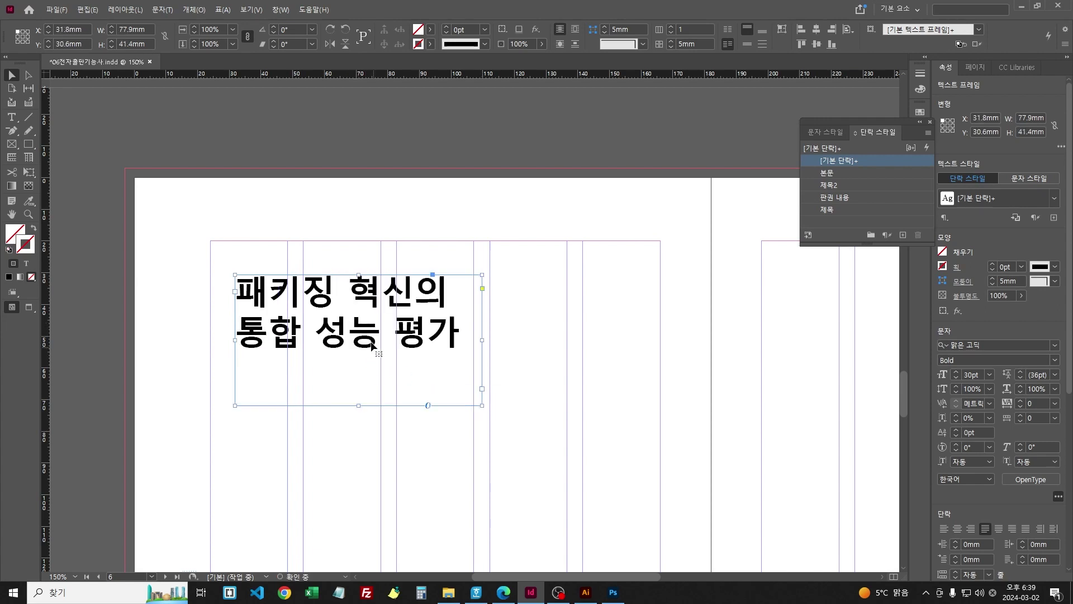
{"action": "double_click", "coordinate": [382, 336]}
{"action": "key", "text": "ctrl+a"}
{"action": "key", "text": "alt+Left"}
{"action": "key", "text": "alt+Left"}
{"action": "key", "text": "alt+Left"}
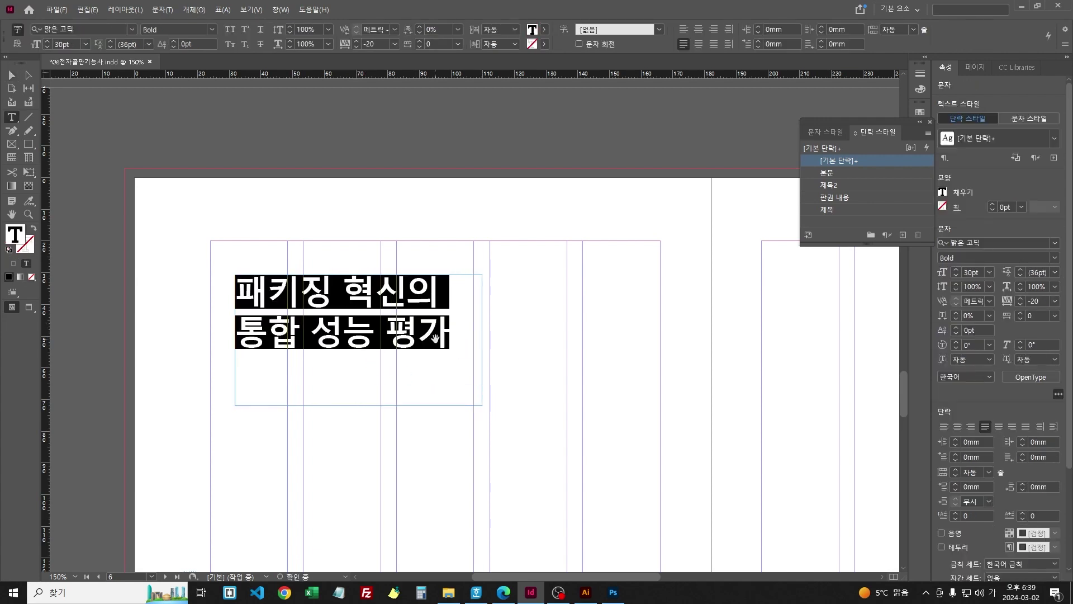
{"action": "key", "text": "alt+Left"}
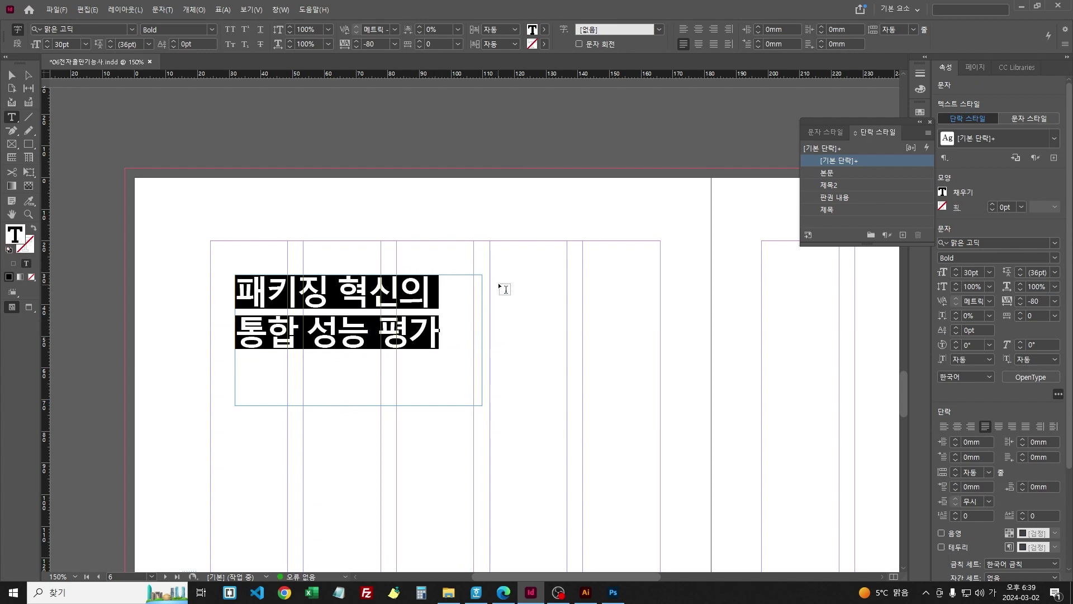
Step: Set the font size of the title's second line, "통합 성능 평가", to 24 pt
{"action": "left_click_drag", "start_coordinate": [429, 291], "coordinate": [192, 295]}
{"action": "left_click_drag", "start_coordinate": [440, 334], "coordinate": [235, 334]}
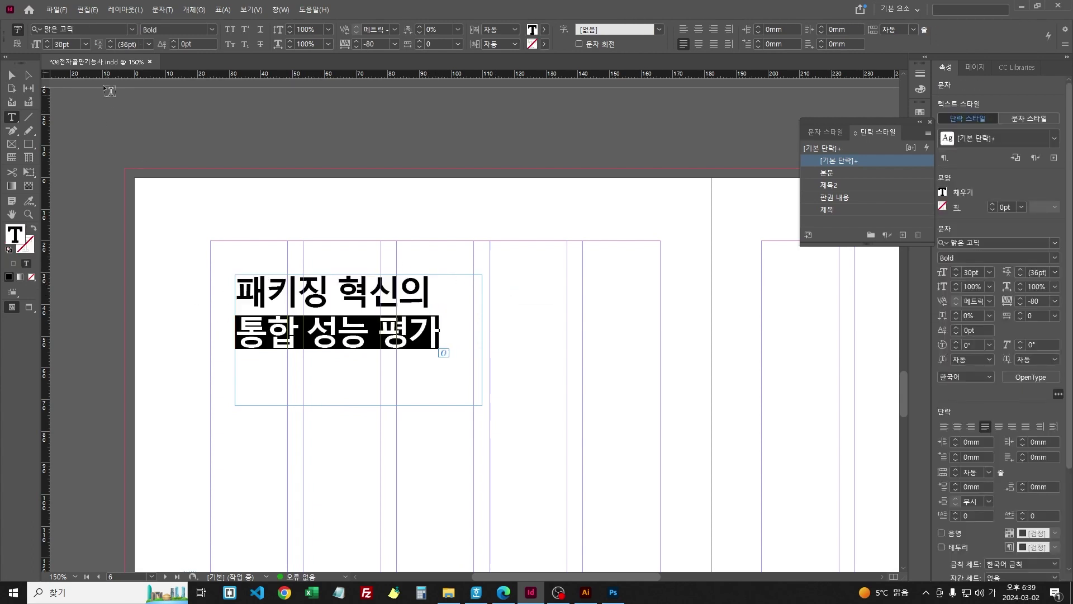
{"action": "double_click", "coordinate": [74, 44]}
{"action": "type", "text": "24"}
{"action": "key", "text": "Return"}
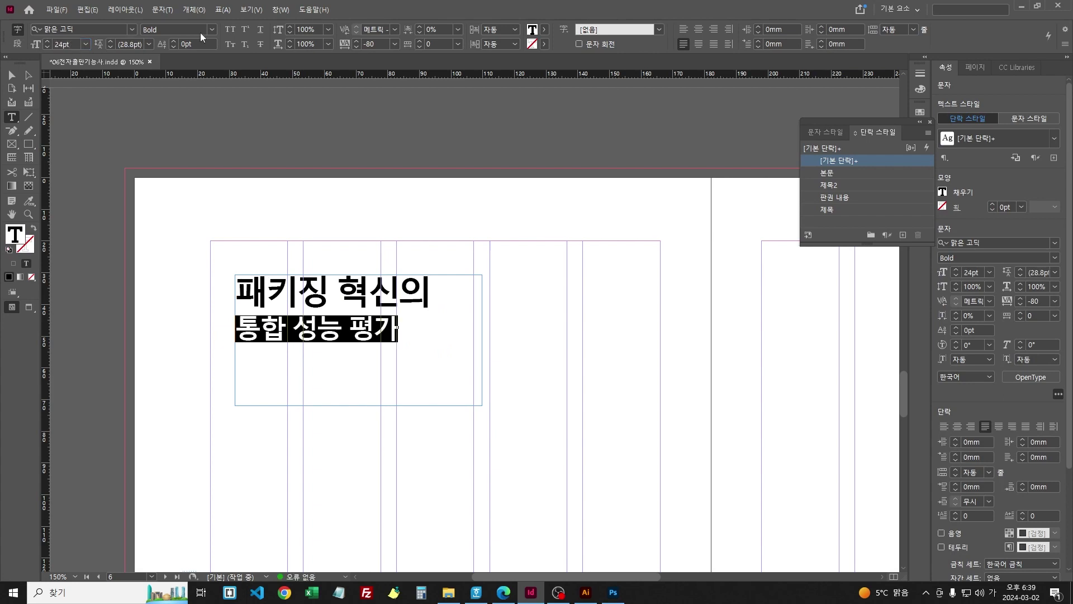
Step: Create a paragraph style named "제목3" from the title's first line, "패키징 혁신의"
{"action": "left_click_drag", "start_coordinate": [429, 292], "coordinate": [236, 290]}
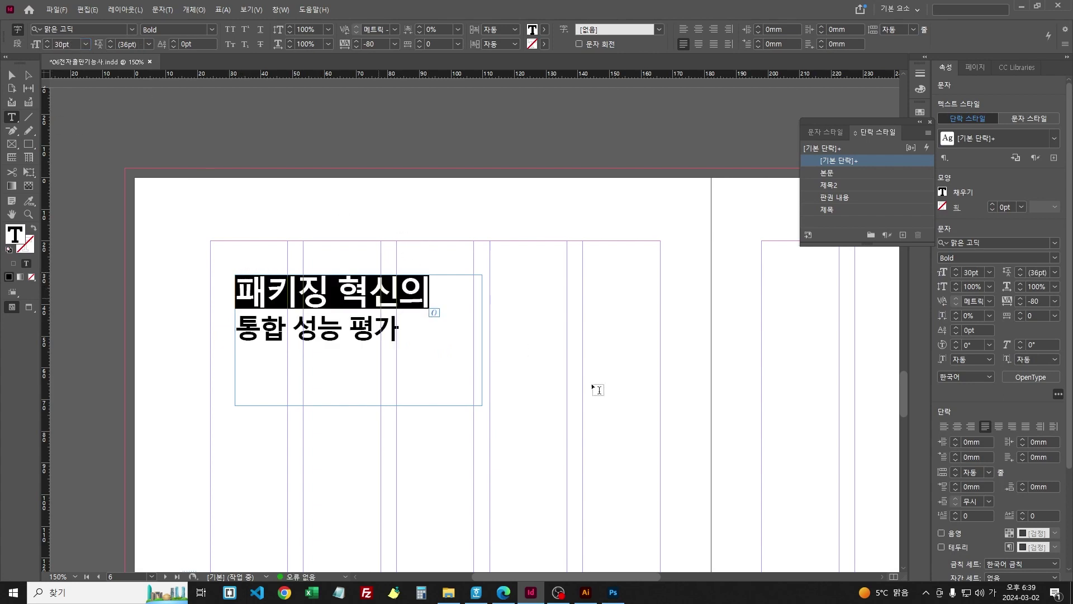
{"action": "left_click", "coordinate": [902, 235]}
{"action": "double_click", "coordinate": [846, 174]}
{"action": "type", "text": "제목3"}
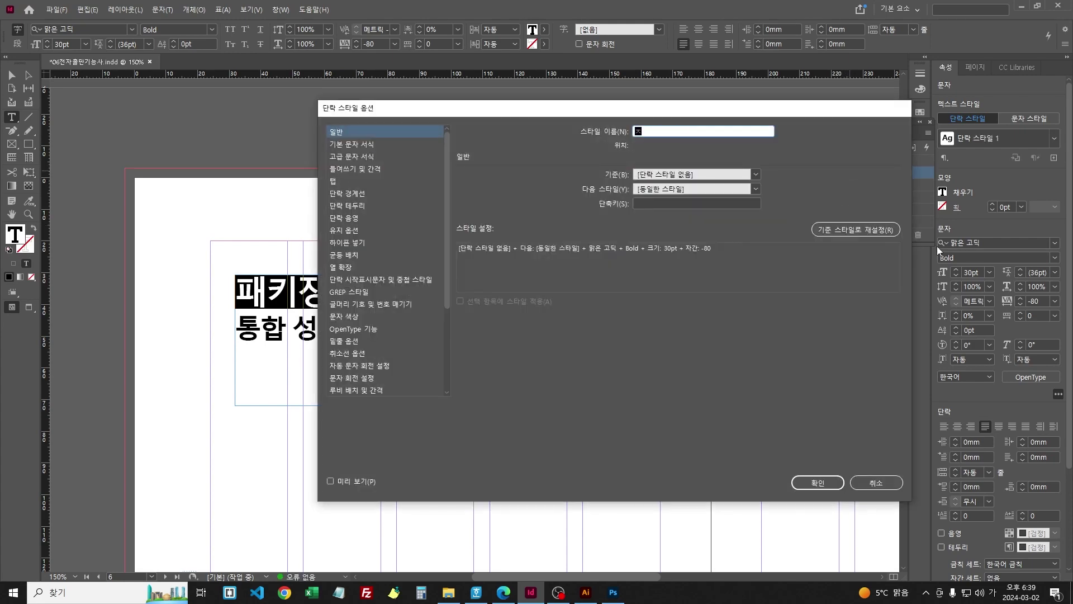
{"action": "key", "text": "Return"}
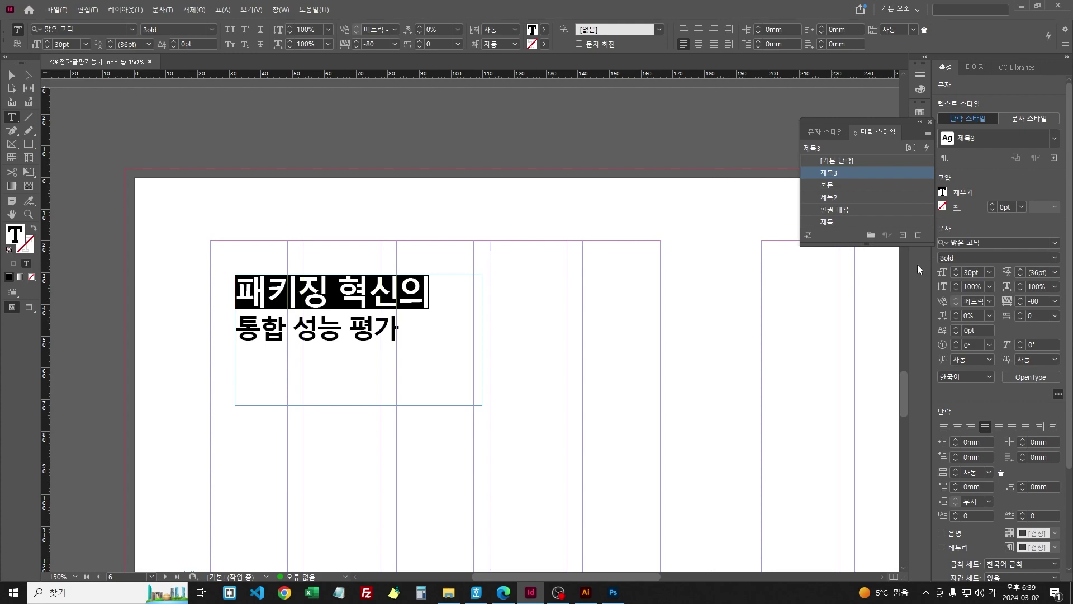
Step: Check the title's offsets in the exam PDF in Edge, and in InDesign position the title frame at X 24 mm, Y 40 mm
{"action": "left_click", "coordinate": [11, 75]}
{"action": "left_click", "coordinate": [500, 597]}
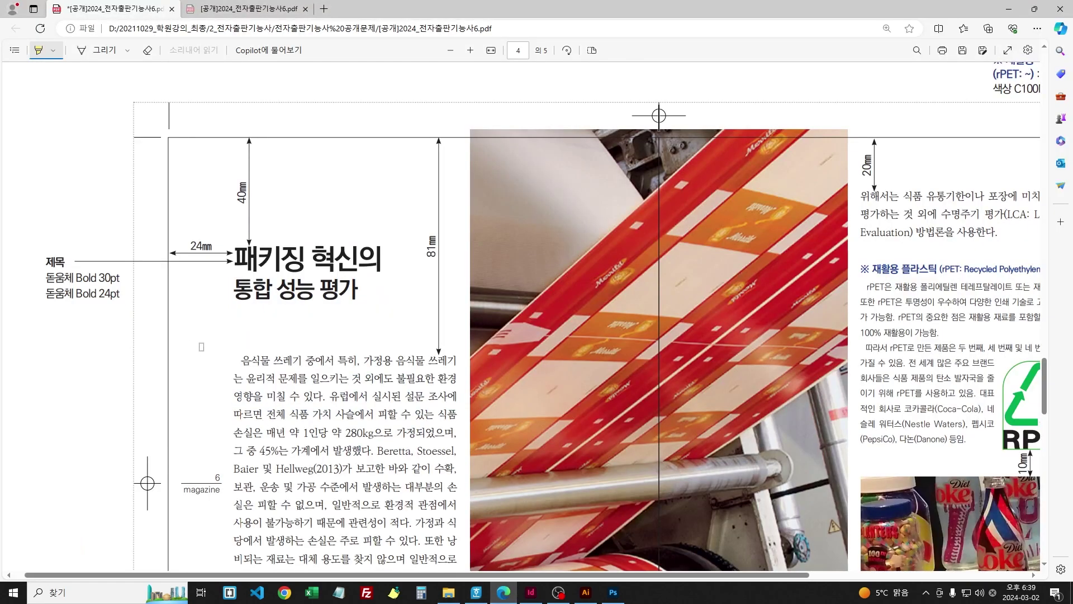
{"action": "left_click", "coordinate": [530, 592]}
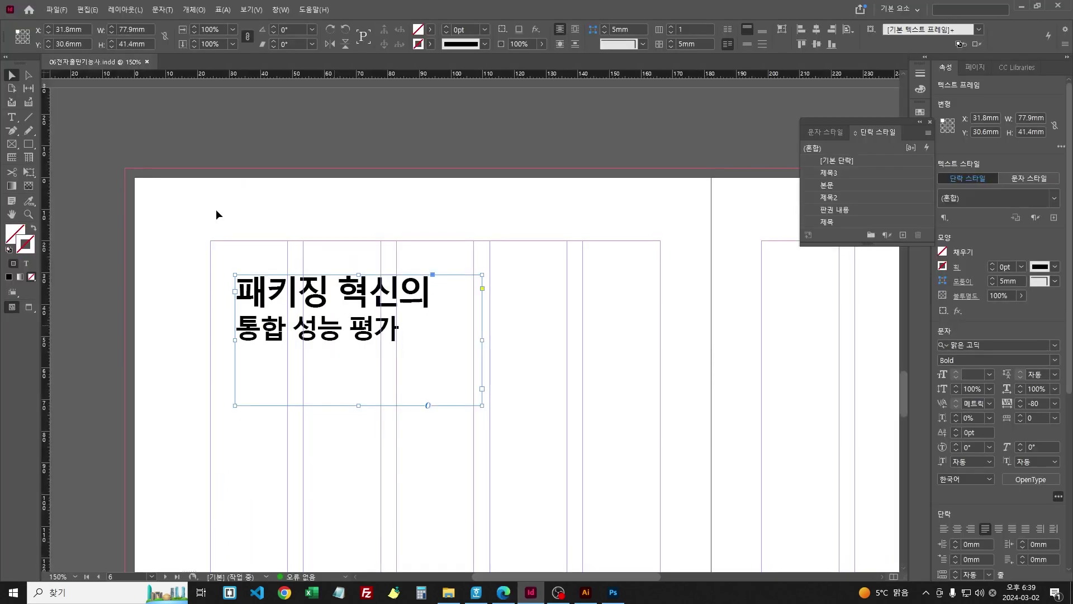
{"action": "left_click", "coordinate": [89, 44]}
{"action": "key", "text": "ctrl+a"}
{"action": "type", "text": "40"}
{"action": "key", "text": "Return"}
{"action": "triple_click", "coordinate": [85, 30]}
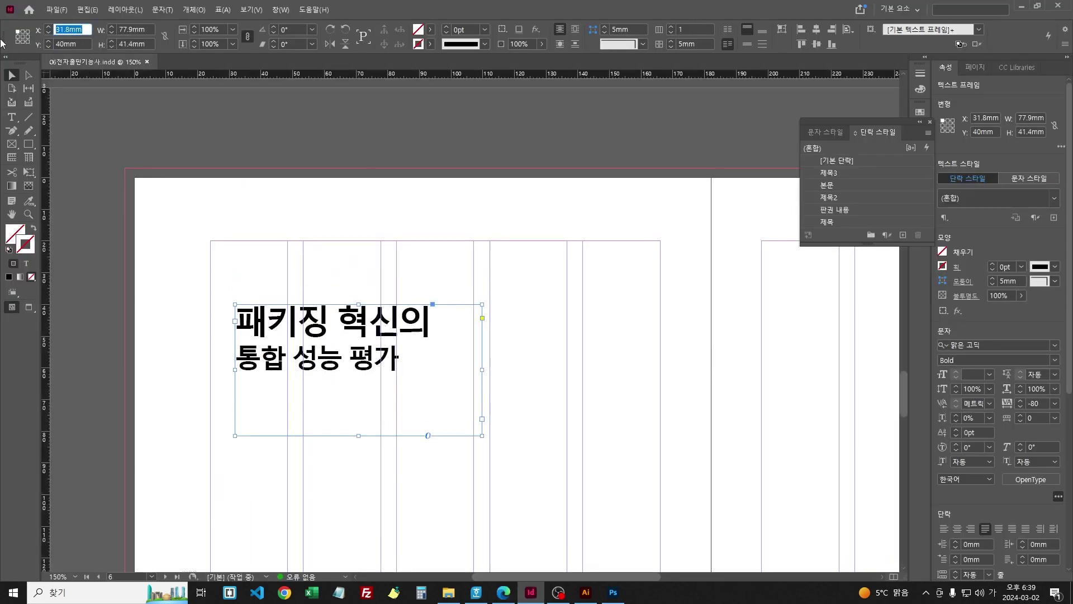
{"action": "type", "text": "24"}
{"action": "key", "text": "Return"}
{"action": "key", "text": "ctrl+minus"}
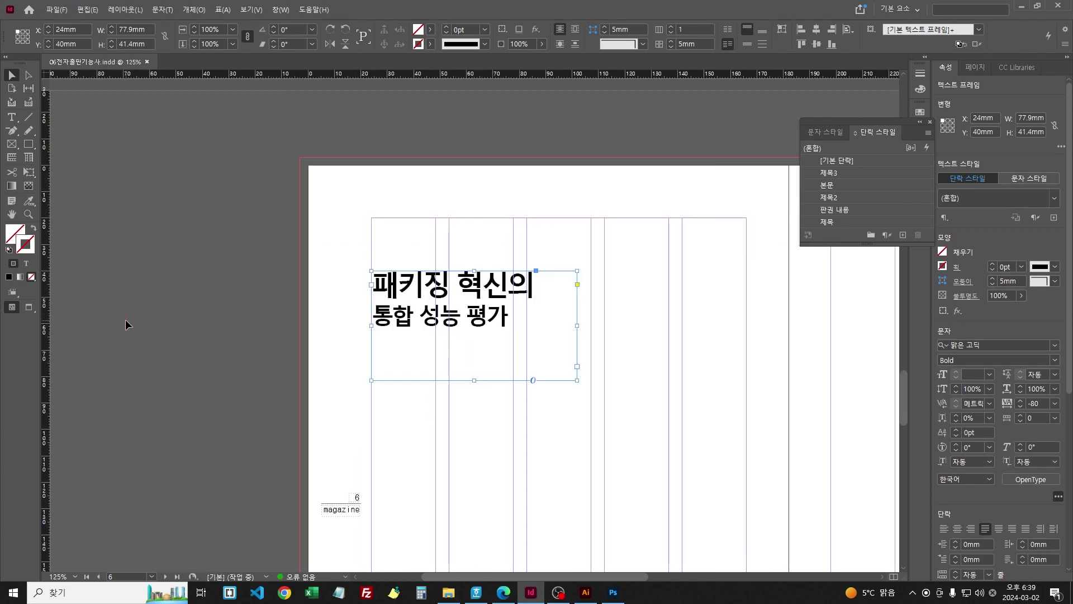
Step: Switch to the exam PDF in Edge and examine the body text, photo and illustration specifications for pages 6 and 7
{"action": "left_click", "coordinate": [503, 592]}
{"action": "scroll", "coordinate": [341, 231], "scroll_direction": "down", "scroll_amount": 2}
{"action": "scroll", "coordinate": [340, 230], "scroll_direction": "down", "scroll_amount": 5}
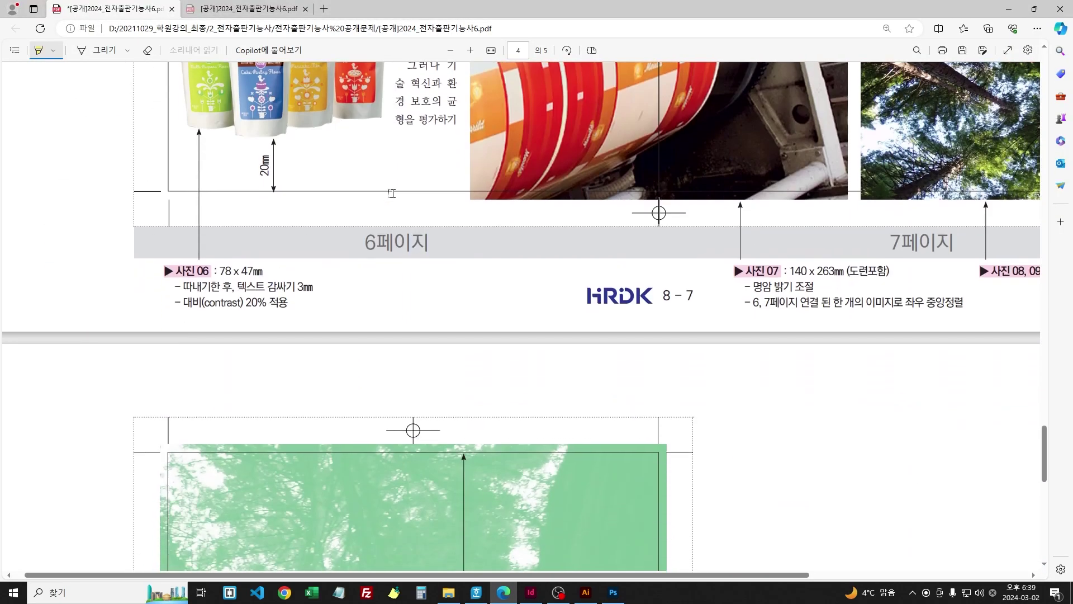
{"action": "scroll", "coordinate": [340, 230], "scroll_direction": "up", "scroll_amount": 3}
{"action": "scroll", "coordinate": [340, 230], "scroll_direction": "up", "scroll_amount": 2}
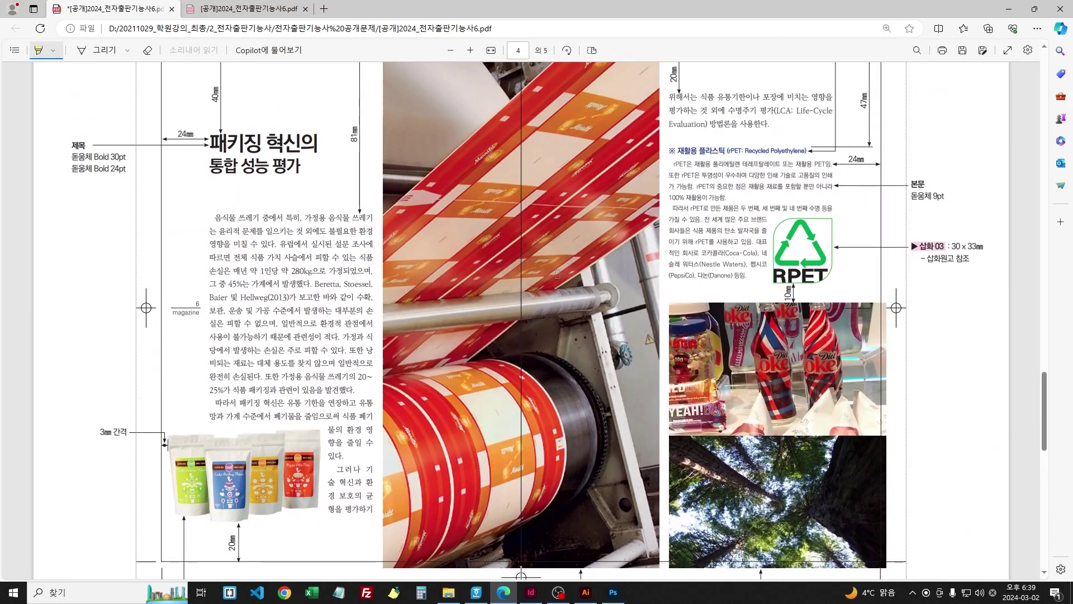
{"action": "scroll", "coordinate": [497, 215], "scroll_direction": "up", "scroll_amount": 3}
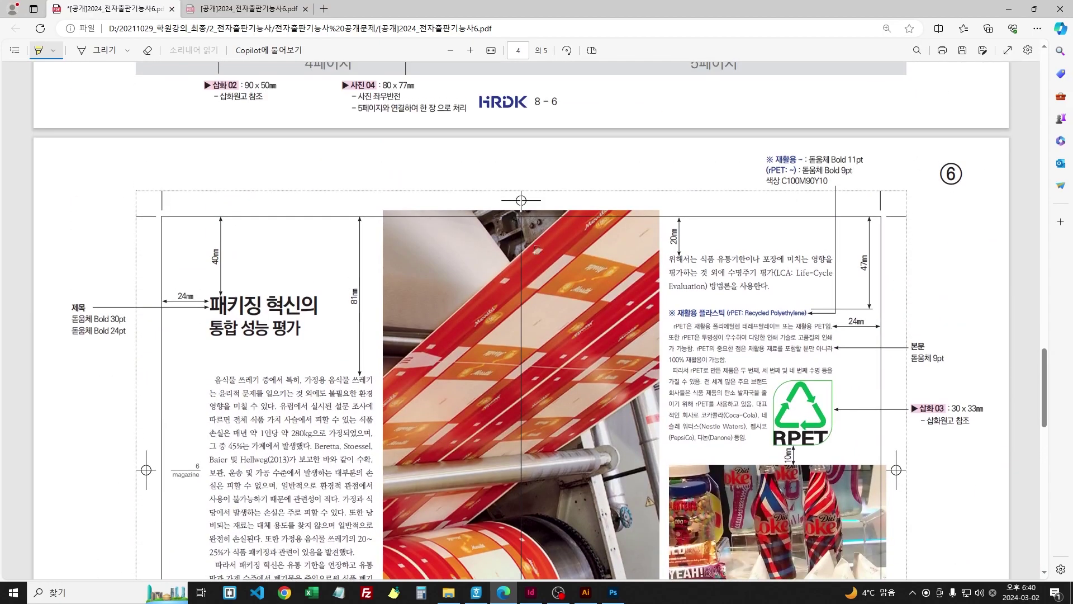
Step: Check photo 07's specifications below pages 6 and 7 in the exam PDF, and open 07.png in Photoshop
{"action": "scroll", "coordinate": [534, 245], "scroll_direction": "down", "scroll_amount": 6}
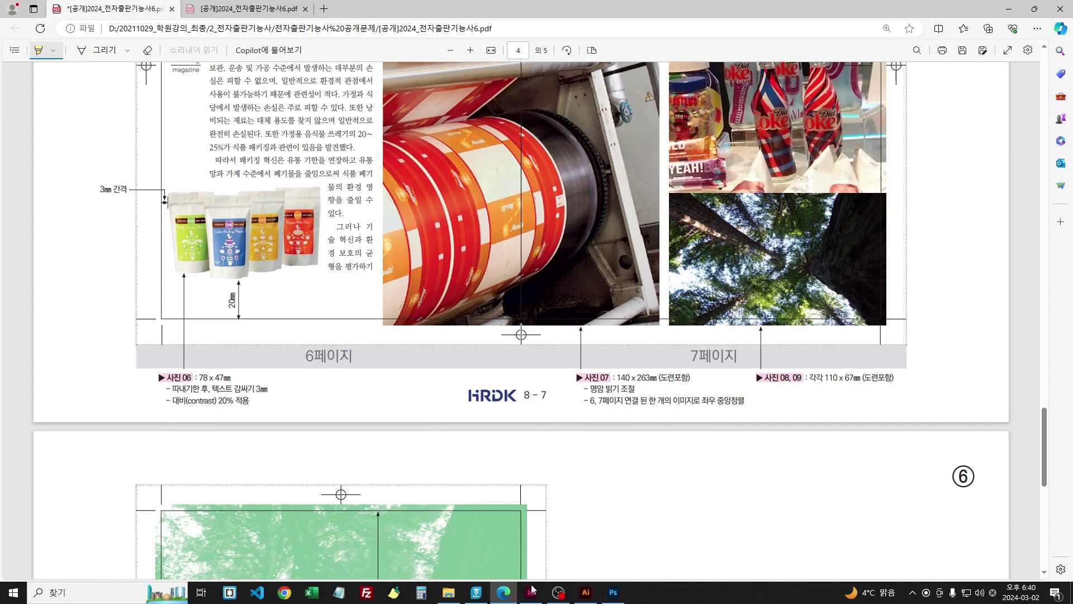
{"action": "left_click", "coordinate": [613, 592]}
{"action": "key", "text": "ctrl+o"}
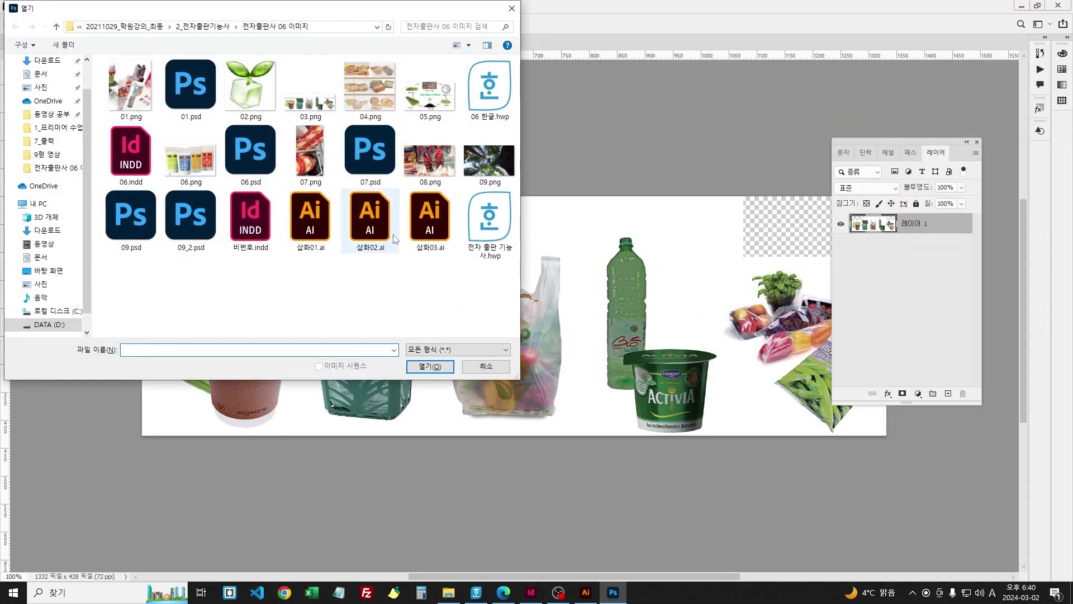
{"action": "double_click", "coordinate": [310, 154]}
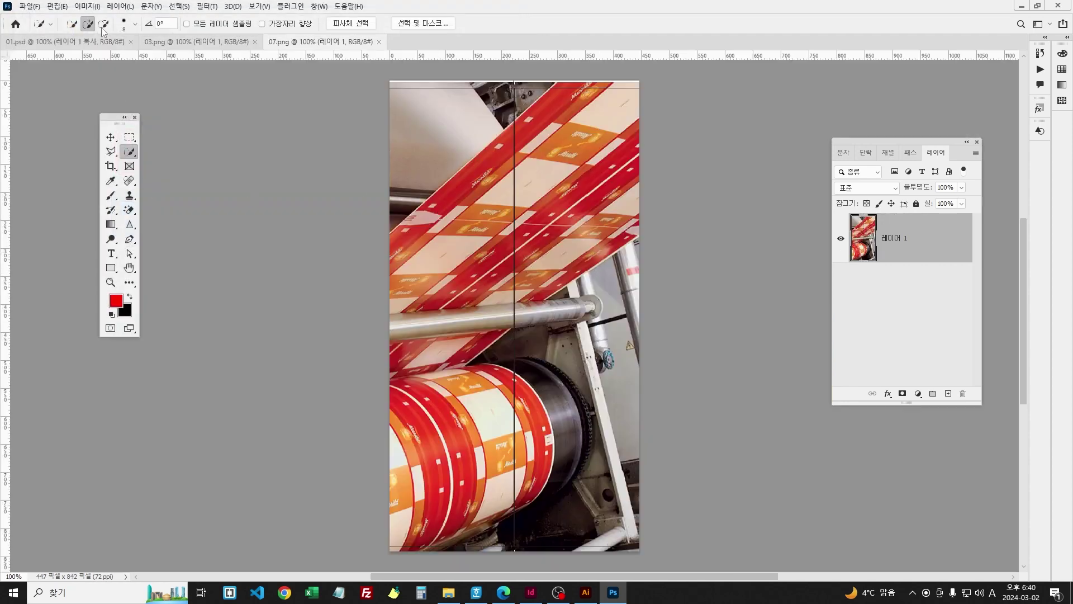
Step: Brighten the 07.png photo with a Curves adjustment, mapping input 114 to output 154
{"action": "left_click", "coordinate": [88, 9]}
{"action": "mouse_move", "coordinate": [101, 32]}
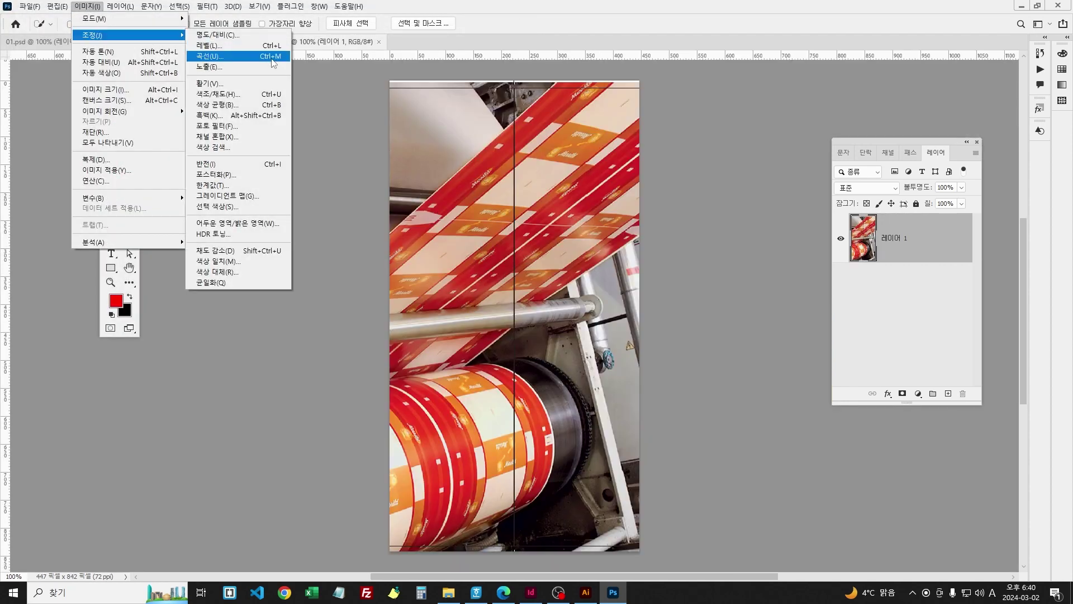
{"action": "left_click", "coordinate": [212, 59]}
{"action": "left_click_drag", "start_coordinate": [480, 235], "coordinate": [470, 238]}
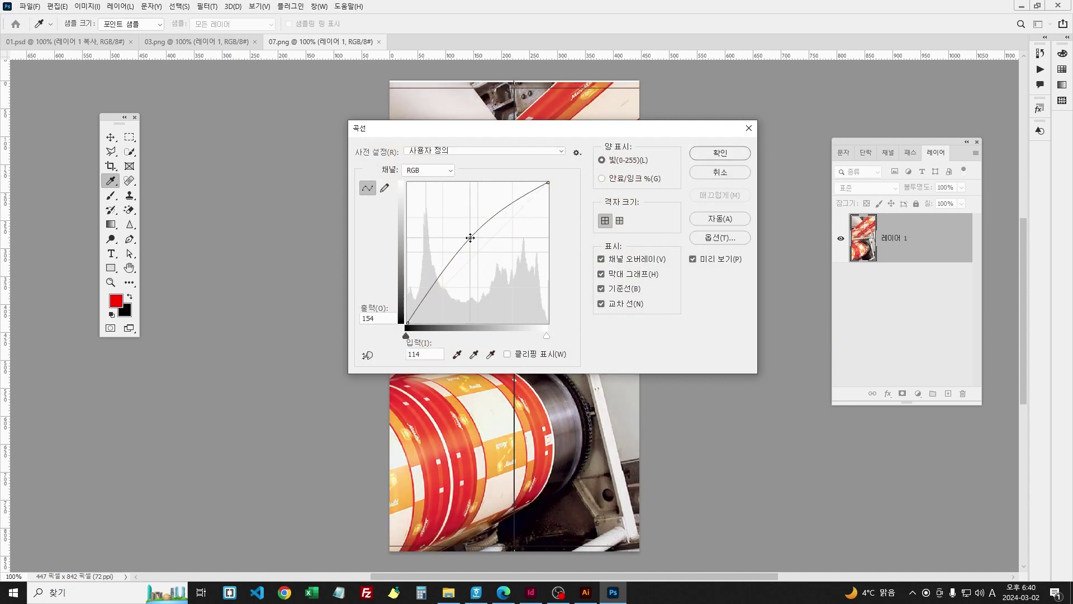
{"action": "key", "text": "Return"}
{"action": "key", "text": "w"}
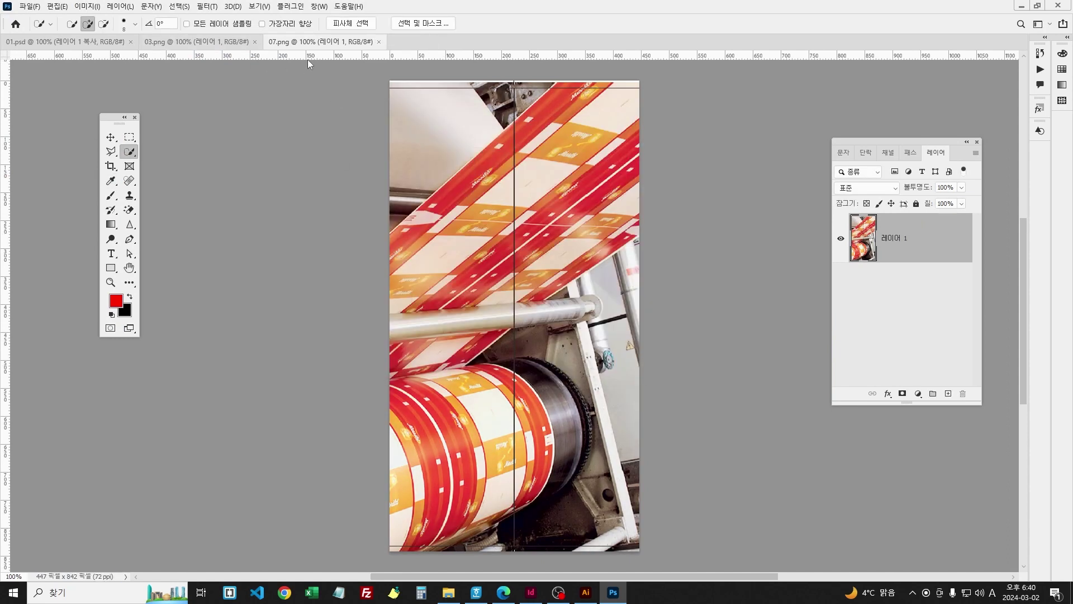
Step: Switch to InDesign and create a 140 × 263 mm rectangular graphic frame on the spread of pages 6 and 7
{"action": "left_click", "coordinate": [530, 592]}
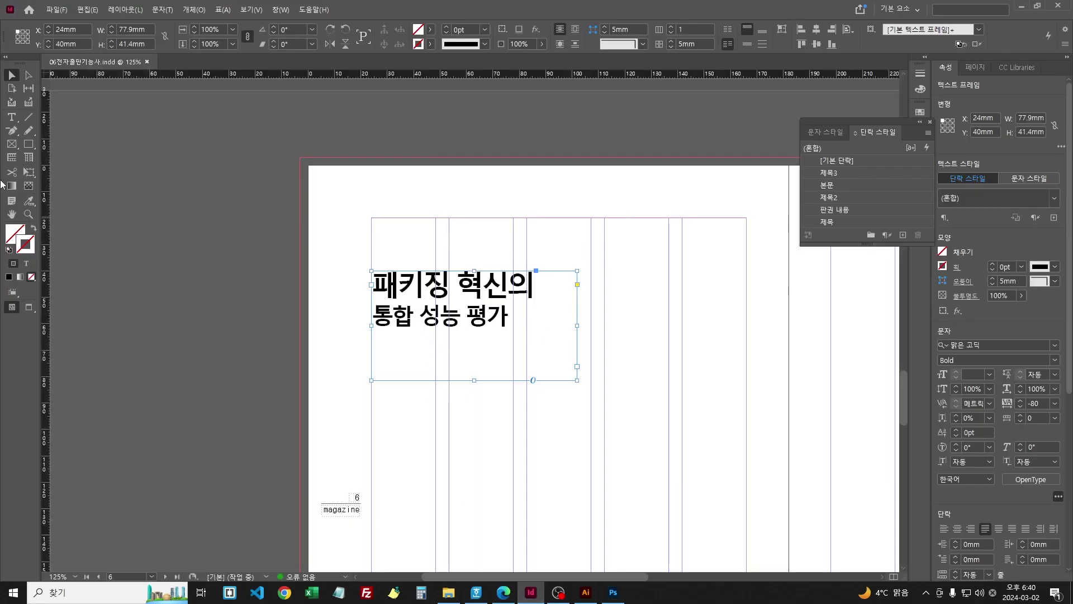
{"action": "left_click", "coordinate": [12, 143]}
{"action": "left_click", "coordinate": [780, 437]}
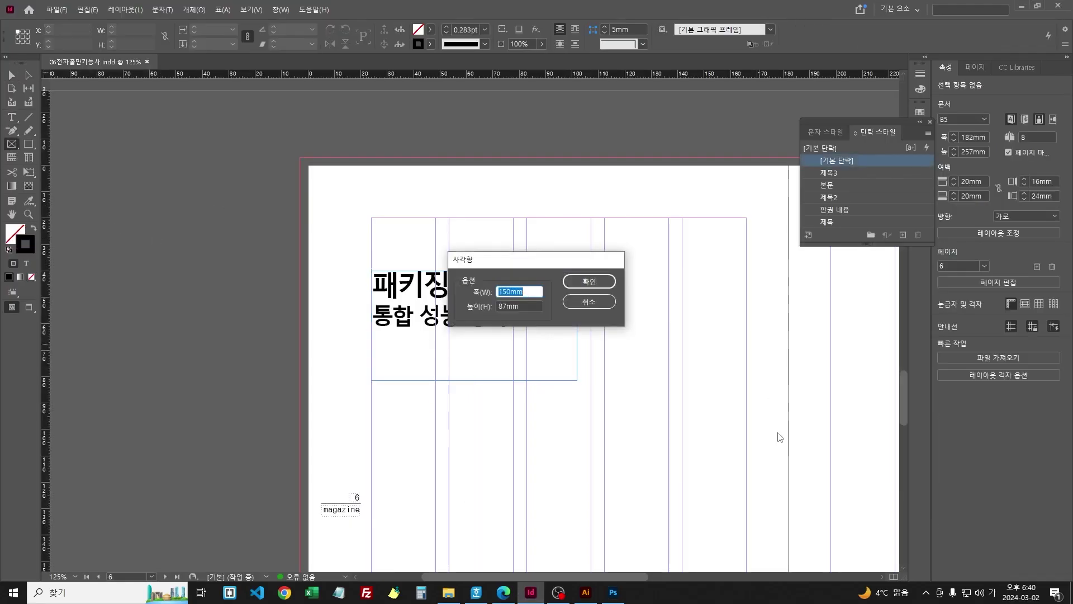
{"action": "type", "text": "140"}
{"action": "key", "text": "Tab"}
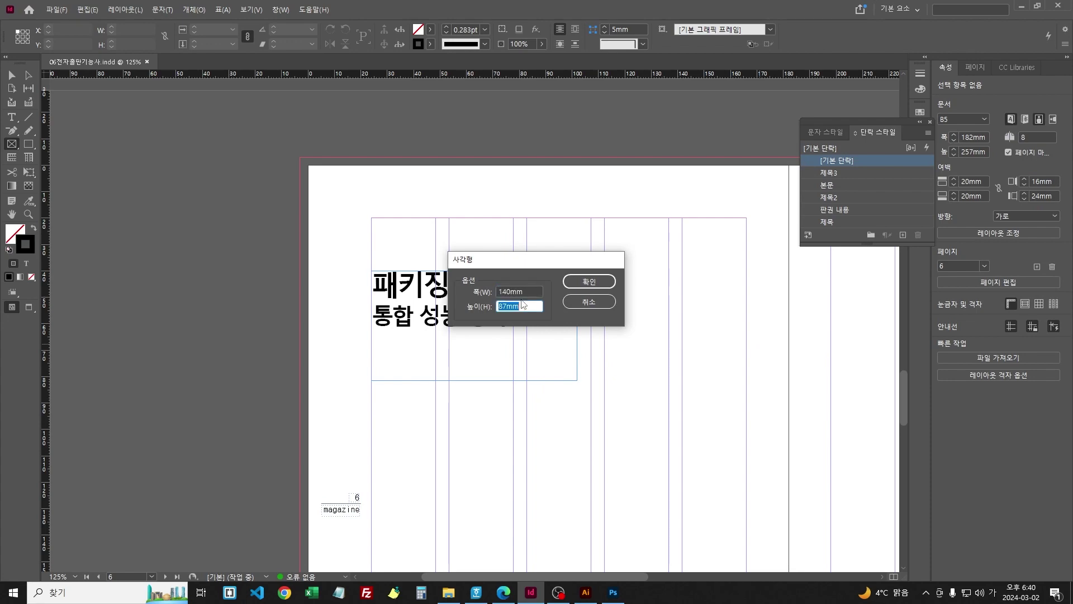
{"action": "type", "text": "263"}
{"action": "key", "text": "Return"}
{"action": "key", "text": "ctrl+minus"}
{"action": "key", "text": "ctrl+minus"}
{"action": "key", "text": "ctrl+minus"}
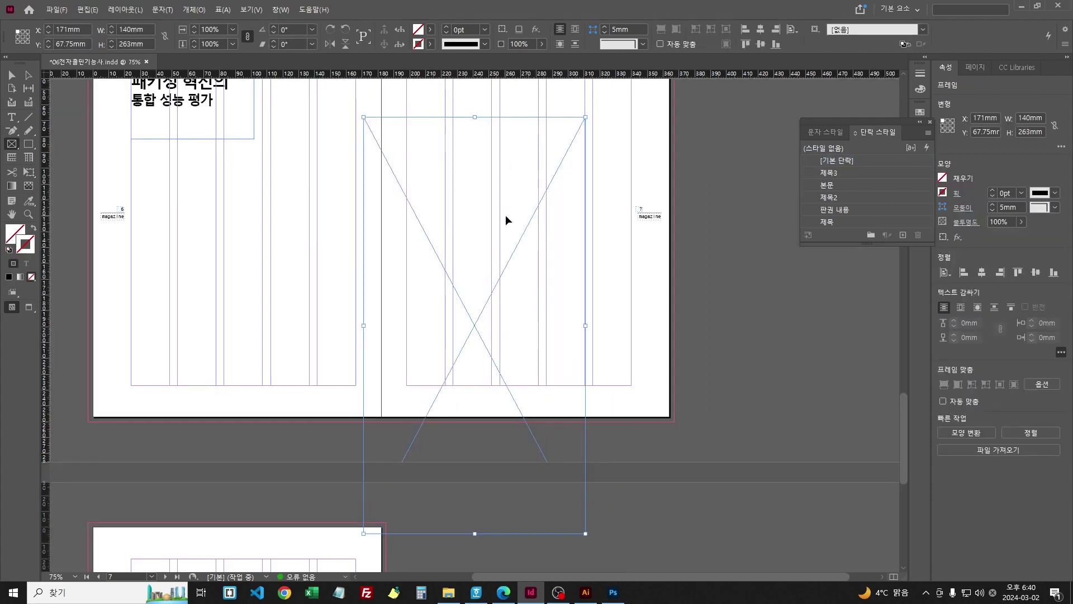
Step: Place 07.psd in the new graphic frame and move the frame to X 129 mm, Y -3 mm
{"action": "key", "text": "ctrl+d"}
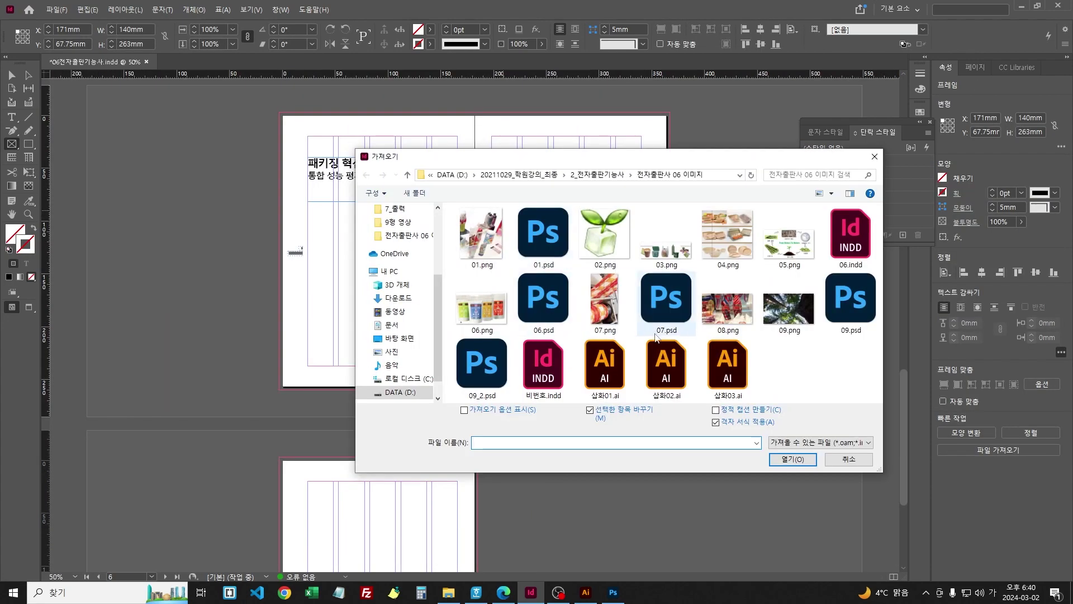
{"action": "double_click", "coordinate": [634, 336]}
{"action": "left_click", "coordinate": [11, 75]}
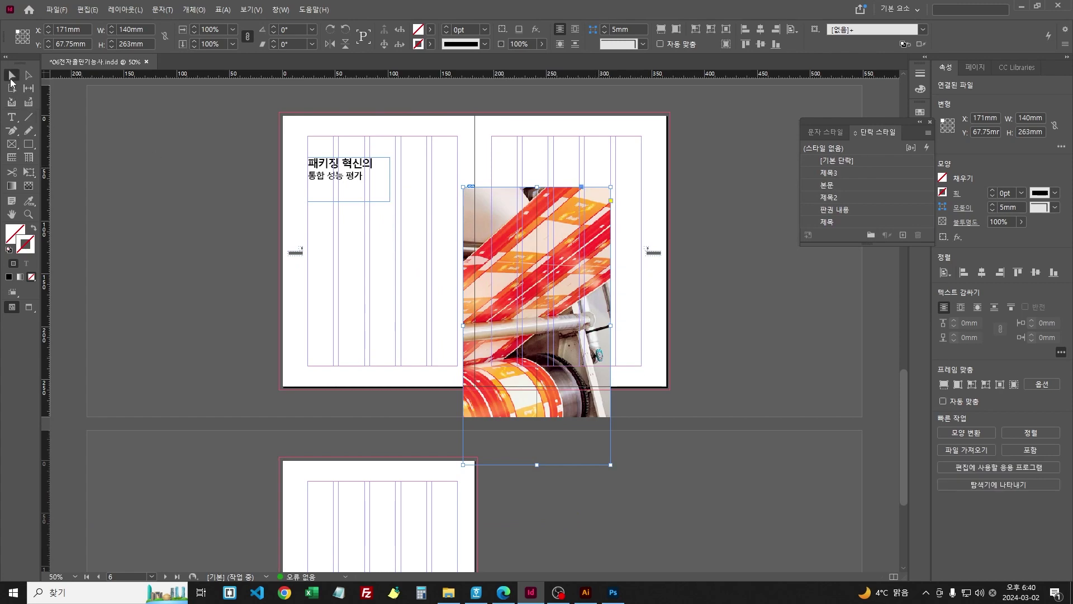
{"action": "left_click_drag", "start_coordinate": [512, 261], "coordinate": [469, 187]}
Step: Fit the printing press photo to fill its frame proportionally, and save the document
{"action": "right_click", "coordinate": [469, 186]}
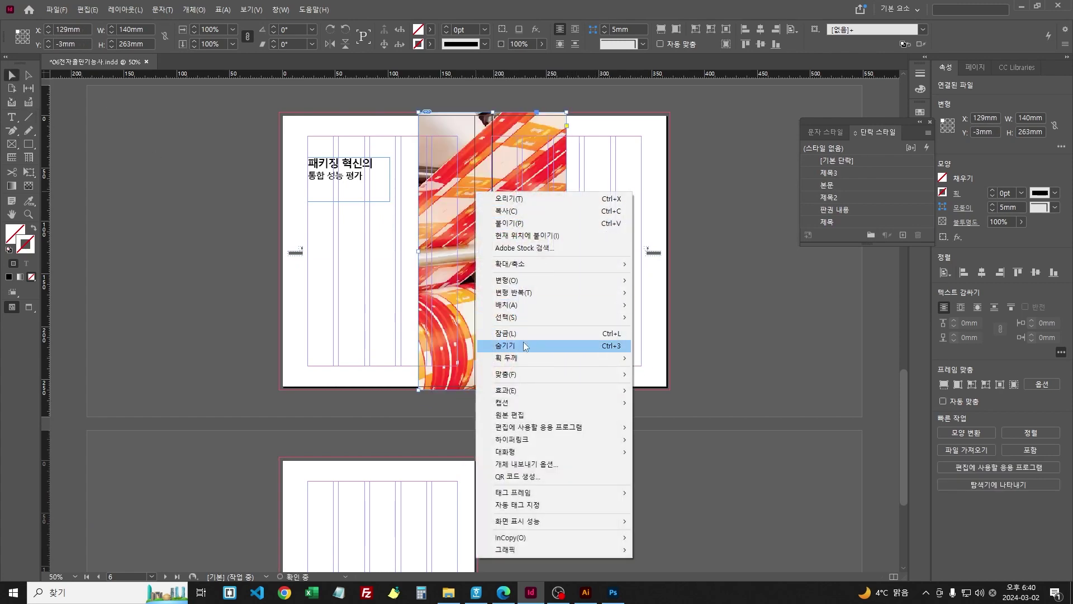
{"action": "left_click", "coordinate": [523, 342]}
{"action": "right_click", "coordinate": [480, 239]}
{"action": "left_click", "coordinate": [480, 239]}
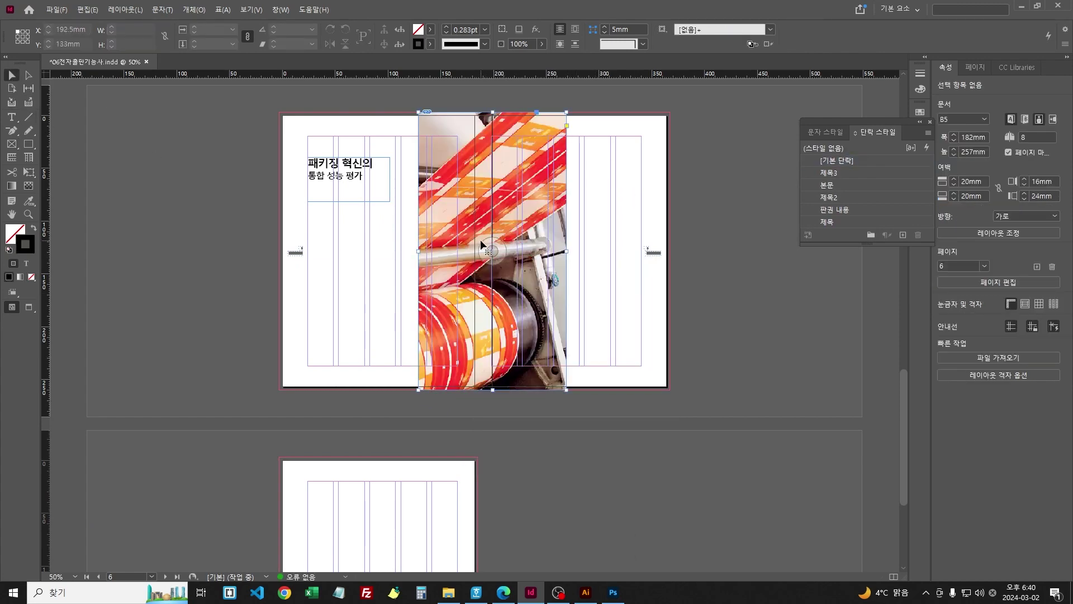
{"action": "right_click", "coordinate": [480, 239]}
{"action": "mouse_move", "coordinate": [538, 400]}
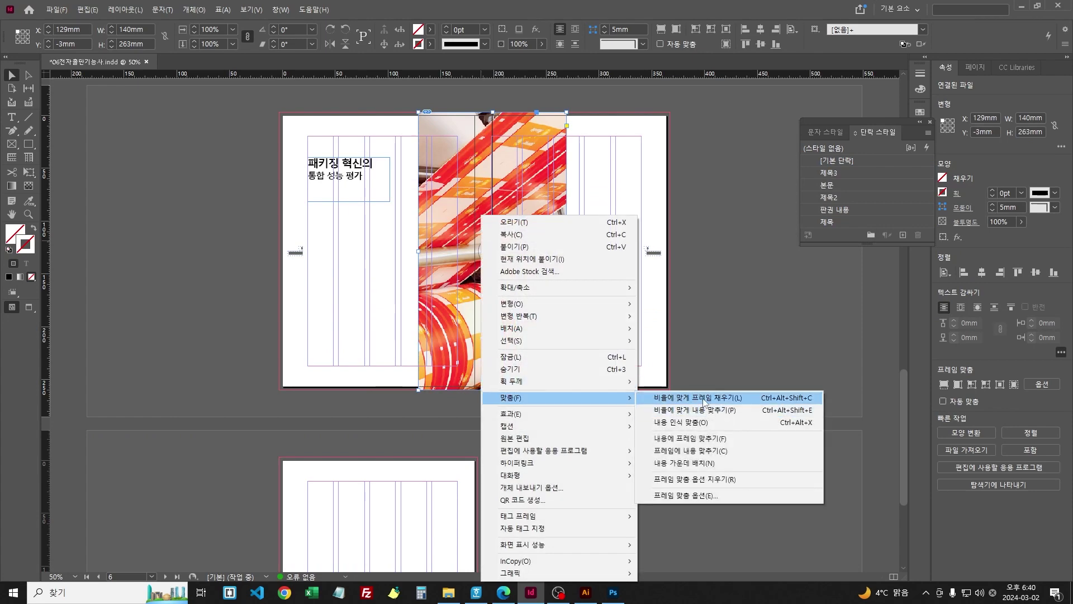
{"action": "left_click", "coordinate": [671, 398]}
{"action": "key", "text": "ctrl+1"}
{"action": "key", "text": "ctrl+z"}
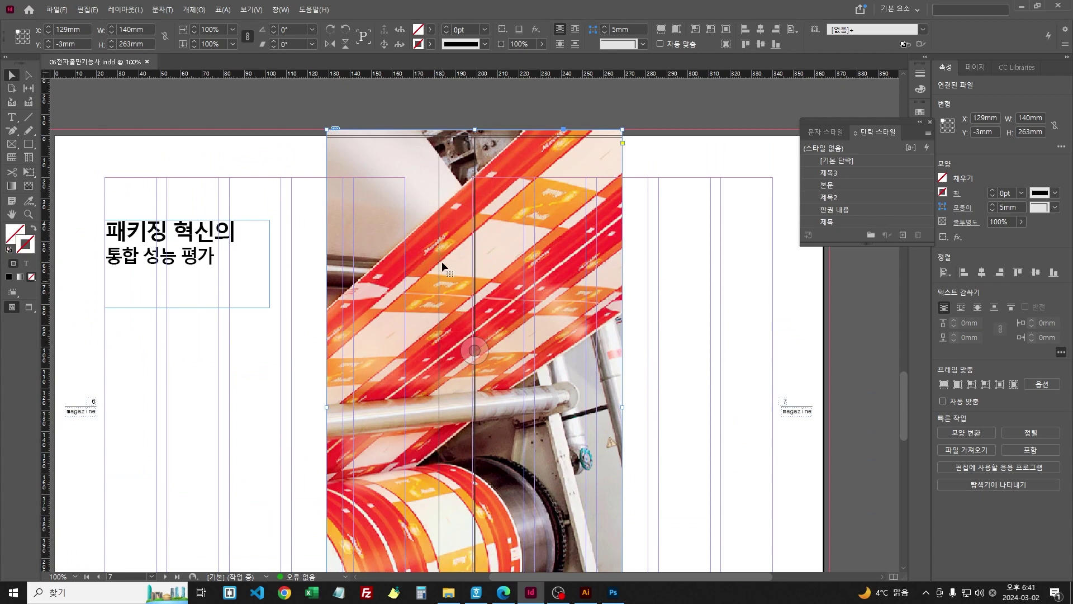
Step: Check photo 07's alignment note in the exam PDF, and center the photo horizontally relative to the spread of pages 6 and 7
{"action": "left_click_drag", "start_coordinate": [413, 232], "coordinate": [404, 232]}
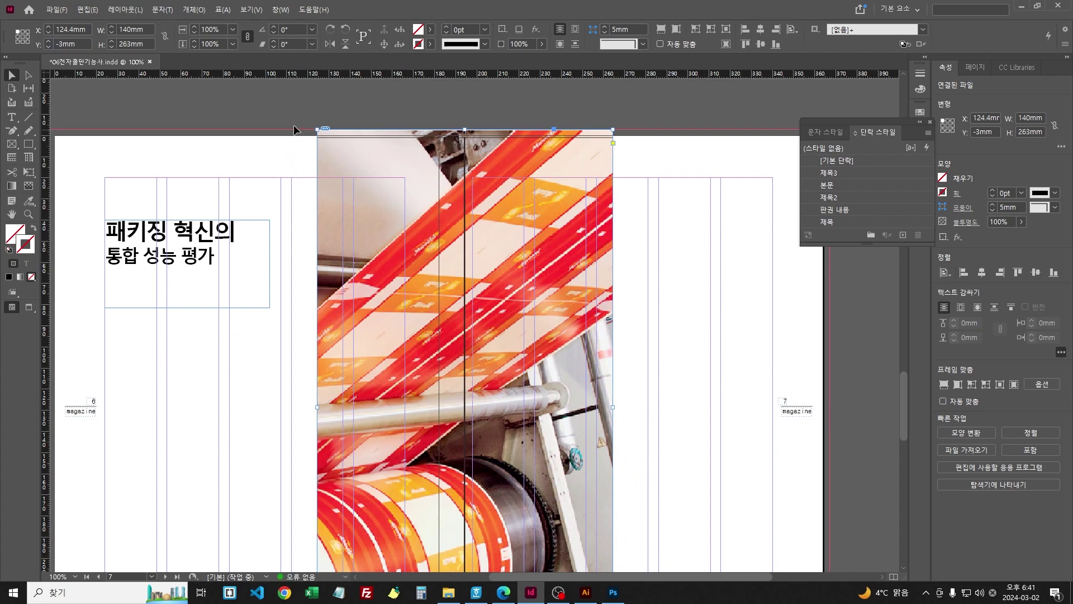
{"action": "scroll", "coordinate": [373, 173], "scroll_direction": "down", "scroll_amount": 5}
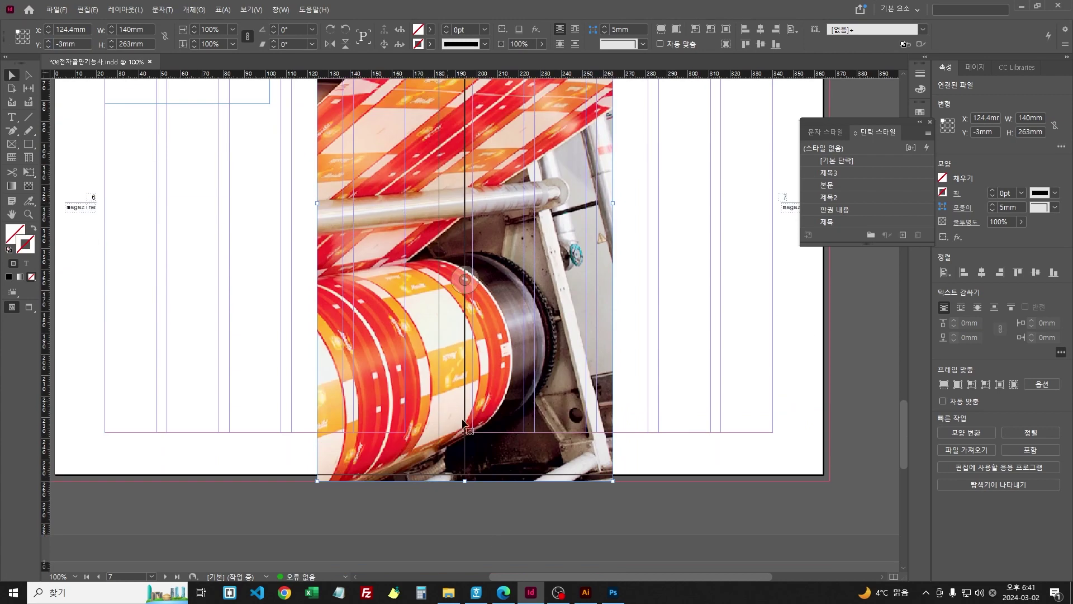
{"action": "left_click", "coordinate": [504, 592]}
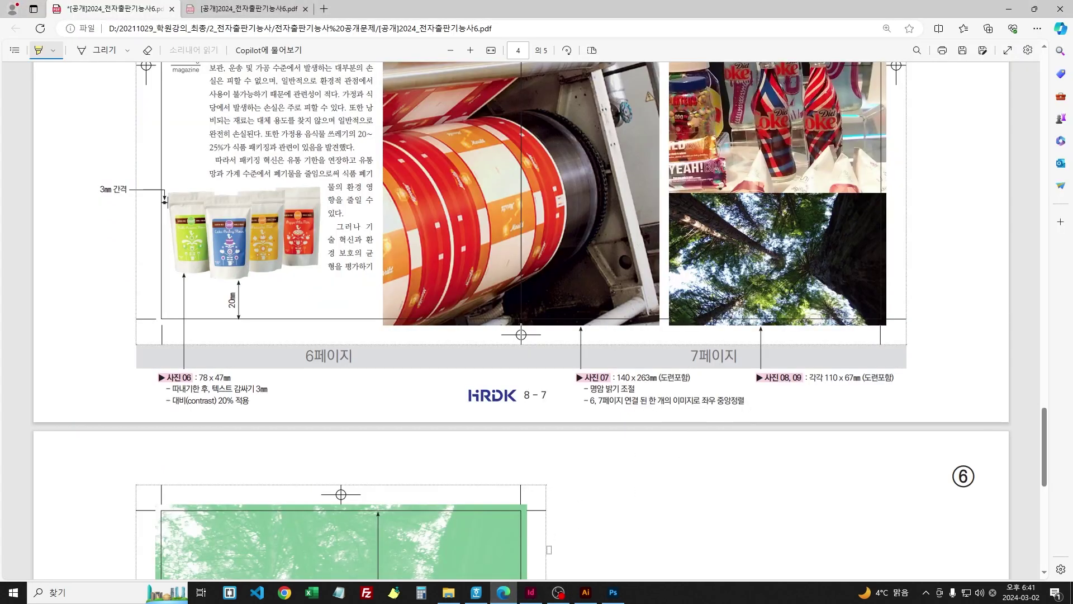
{"action": "left_click", "coordinate": [530, 592]}
{"action": "left_click", "coordinate": [792, 31]}
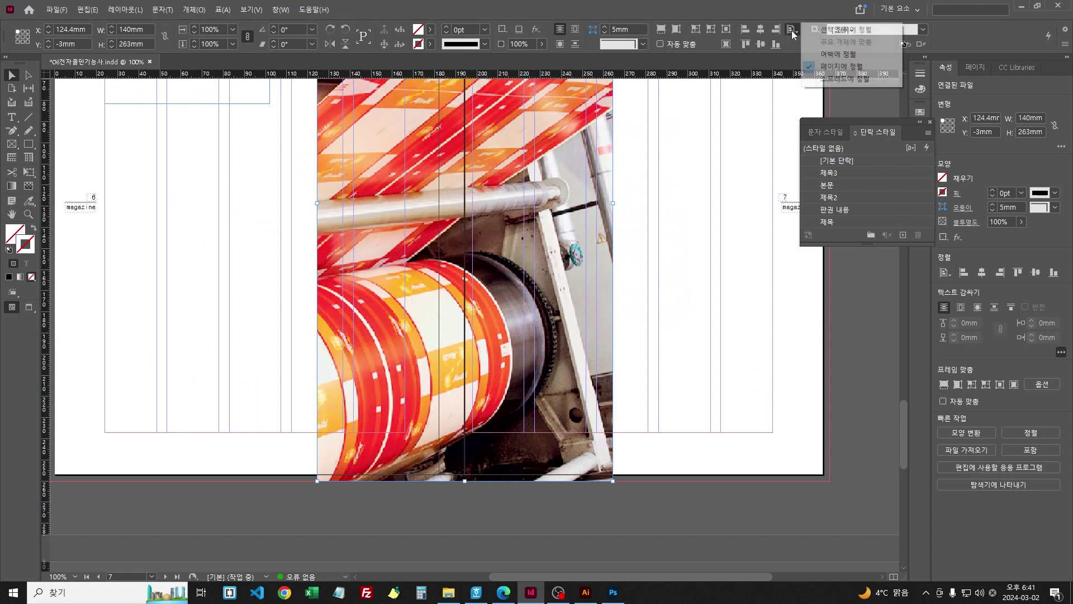
{"action": "left_click", "coordinate": [845, 79]}
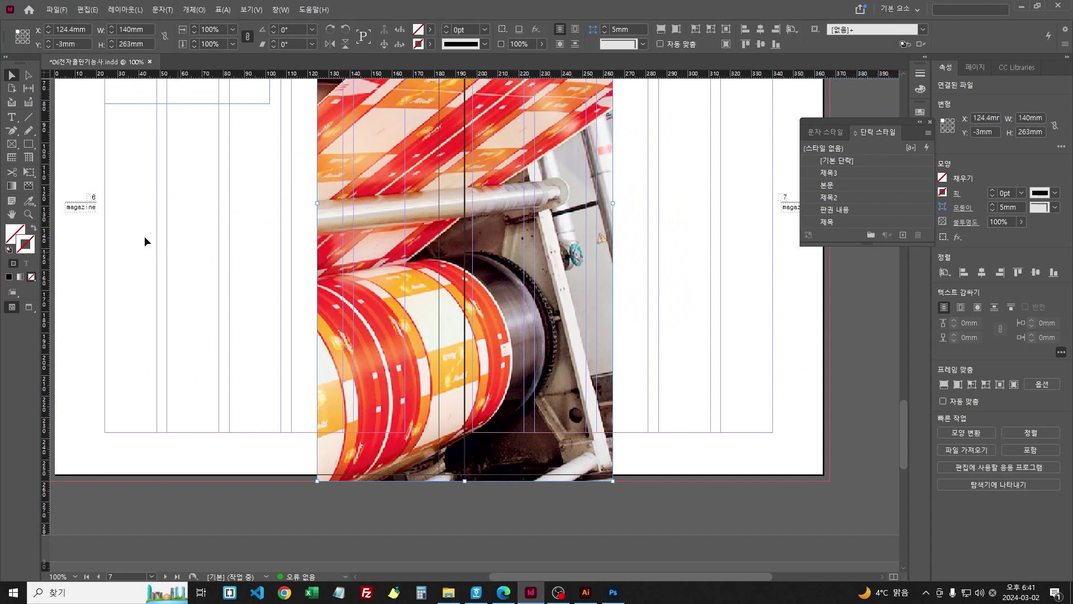
{"action": "left_click", "coordinate": [760, 31]}
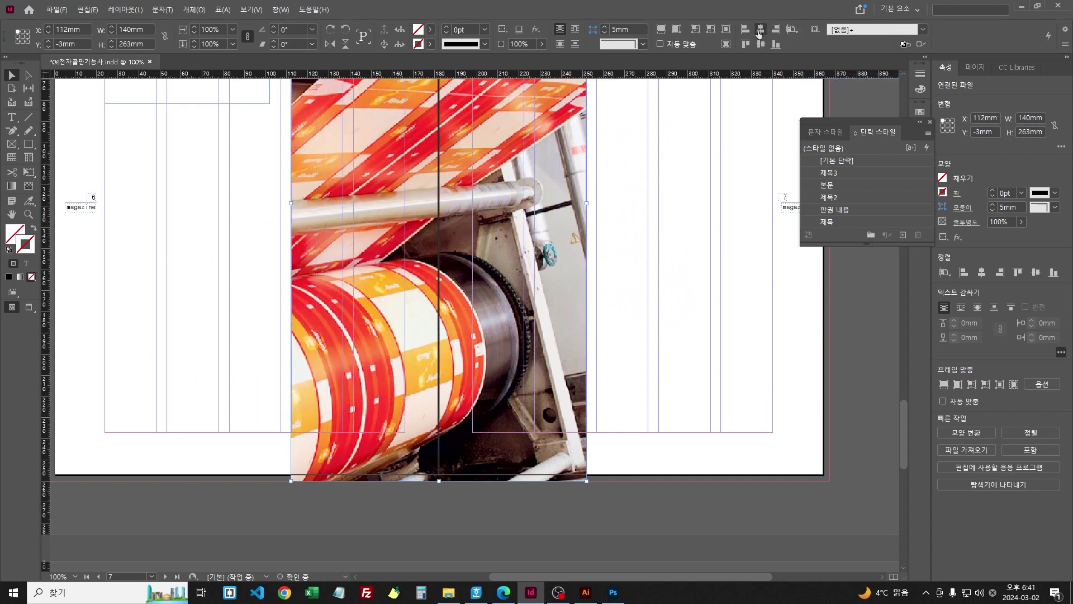
{"action": "scroll", "coordinate": [447, 326], "scroll_direction": "up", "scroll_amount": 3}
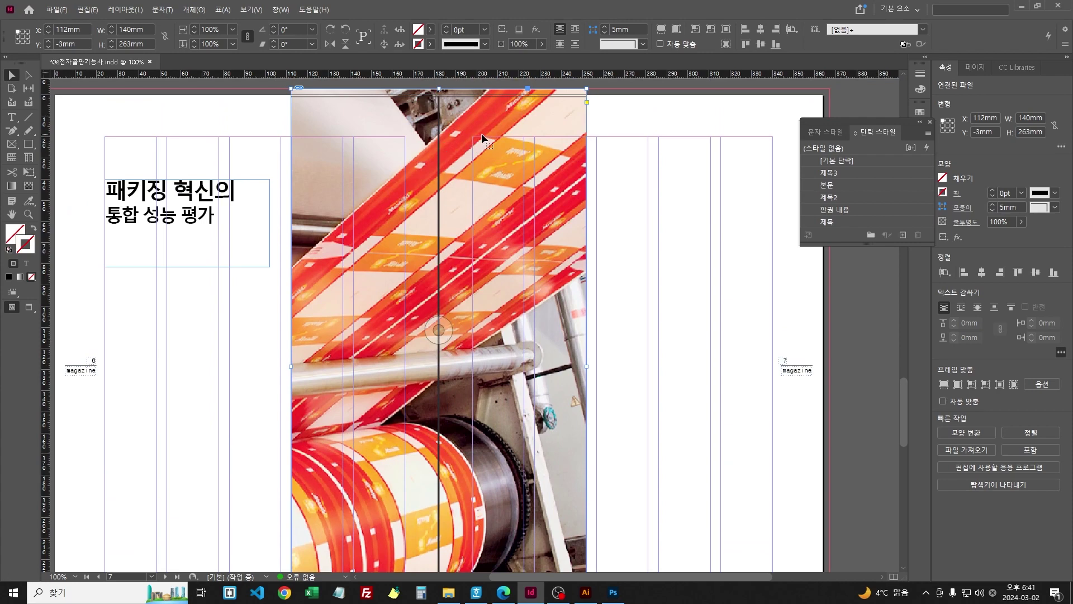
{"action": "left_click", "coordinate": [791, 29]}
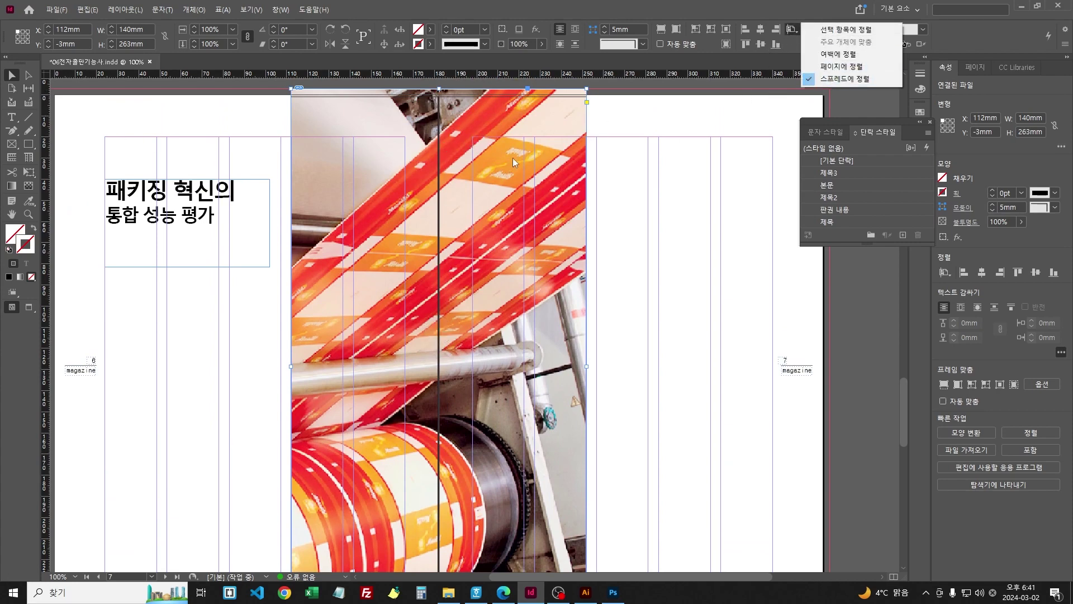
{"action": "left_click", "coordinate": [679, 127]}
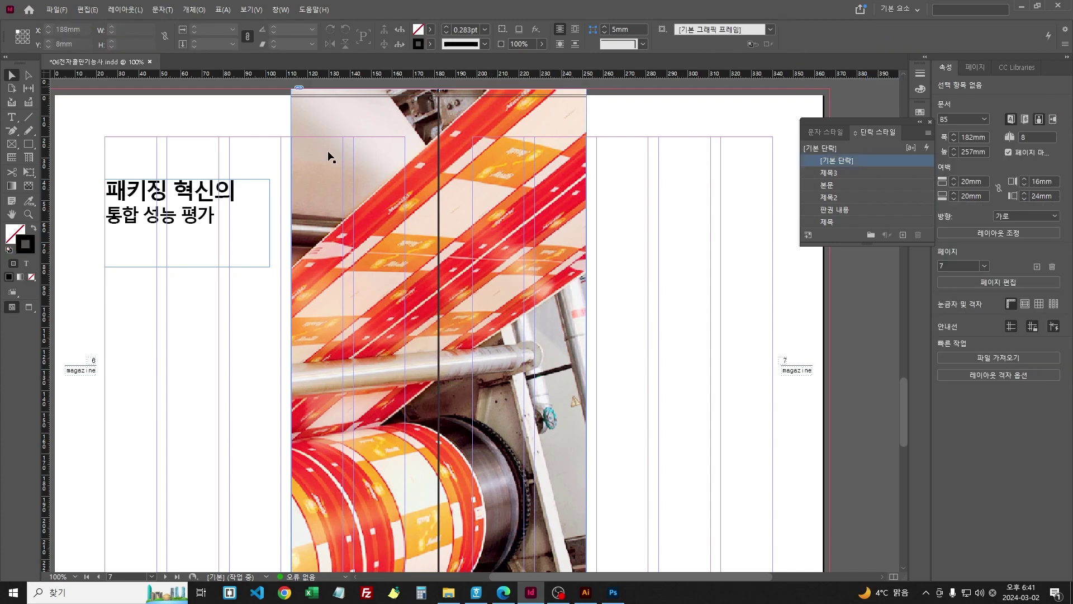
Step: Shorten page 6's title frame from its lower edge to a height of about 23.7 mm
{"action": "scroll", "coordinate": [439, 331], "scroll_direction": "down", "scroll_amount": 5}
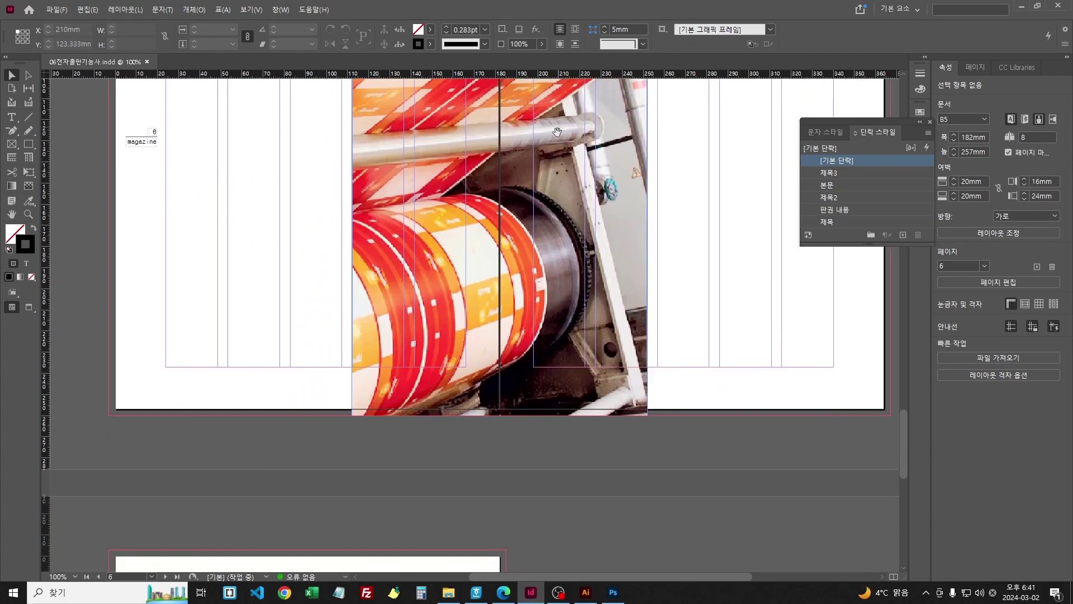
{"action": "scroll", "coordinate": [310, 274], "scroll_direction": "up", "scroll_amount": 2}
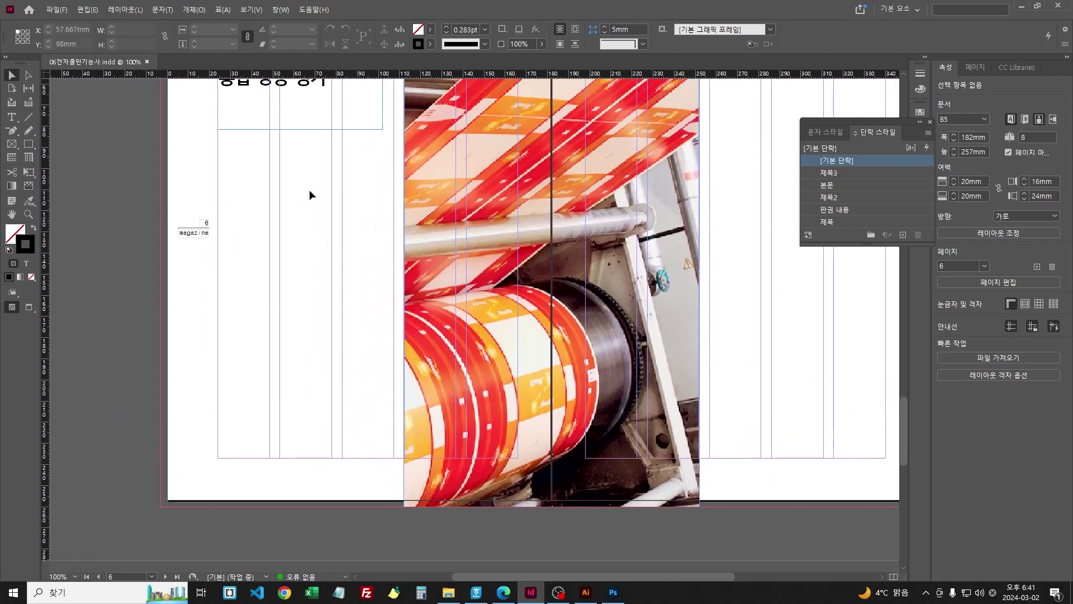
{"action": "scroll", "coordinate": [309, 194], "scroll_direction": "up", "scroll_amount": 2}
{"action": "left_click", "coordinate": [290, 211]}
{"action": "left_click_drag", "start_coordinate": [300, 211], "coordinate": [300, 173]}
Step: Check page 6's body text in the exam PDF, and copy the passage from "음식물 쓰레기" through "방법론을 사용한다." in 06 한글.hwp
{"action": "left_click", "coordinate": [503, 592]}
{"action": "scroll", "coordinate": [223, 304], "scroll_direction": "down", "scroll_amount": 6}
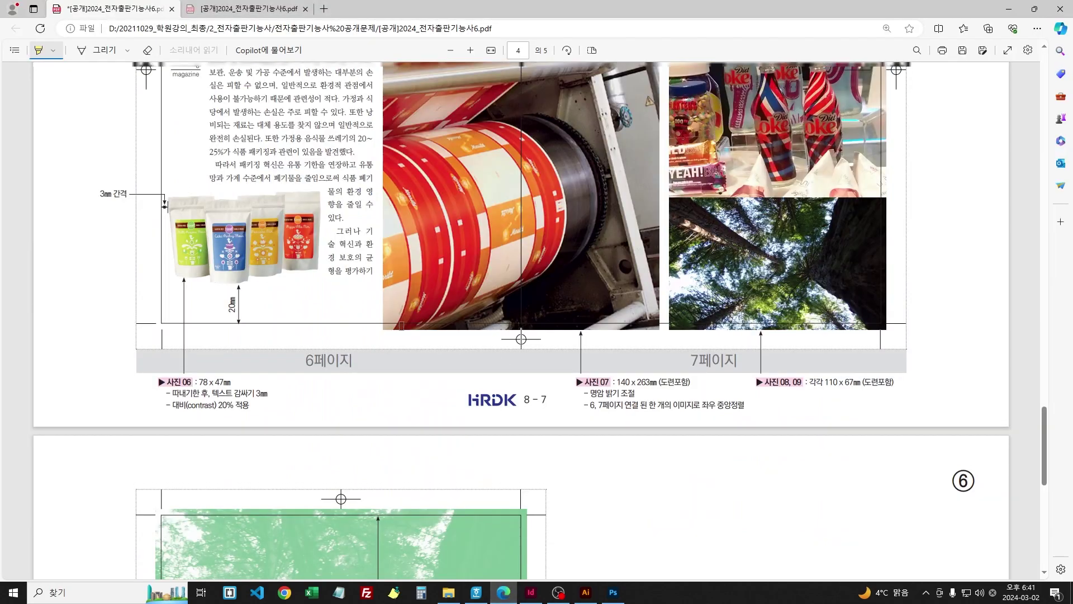
{"action": "scroll", "coordinate": [252, 335], "scroll_direction": "down", "scroll_amount": 4}
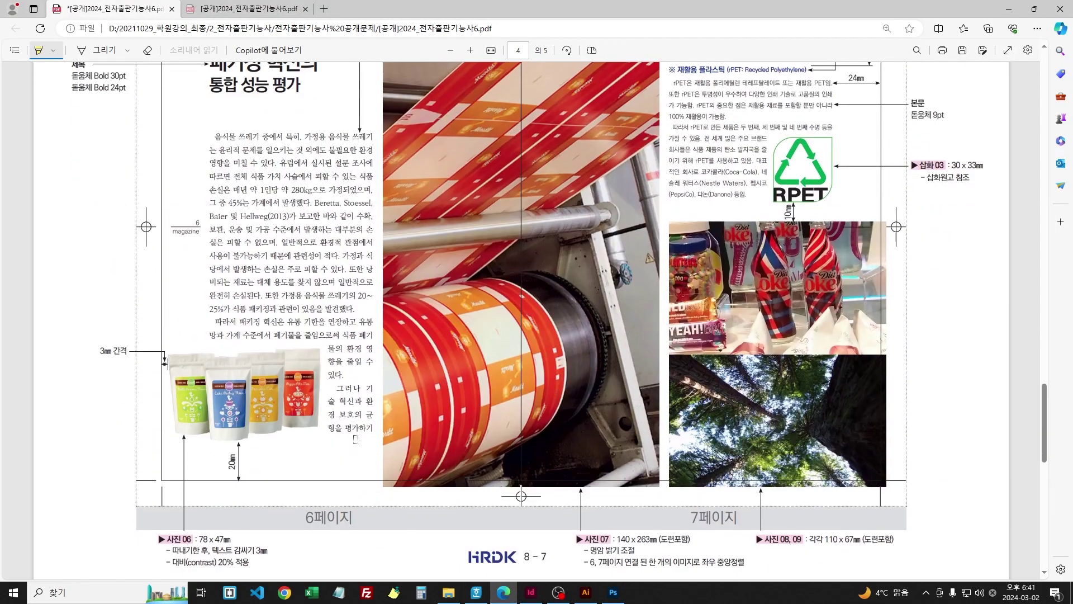
{"action": "scroll", "coordinate": [366, 430], "scroll_direction": "up", "scroll_amount": 2}
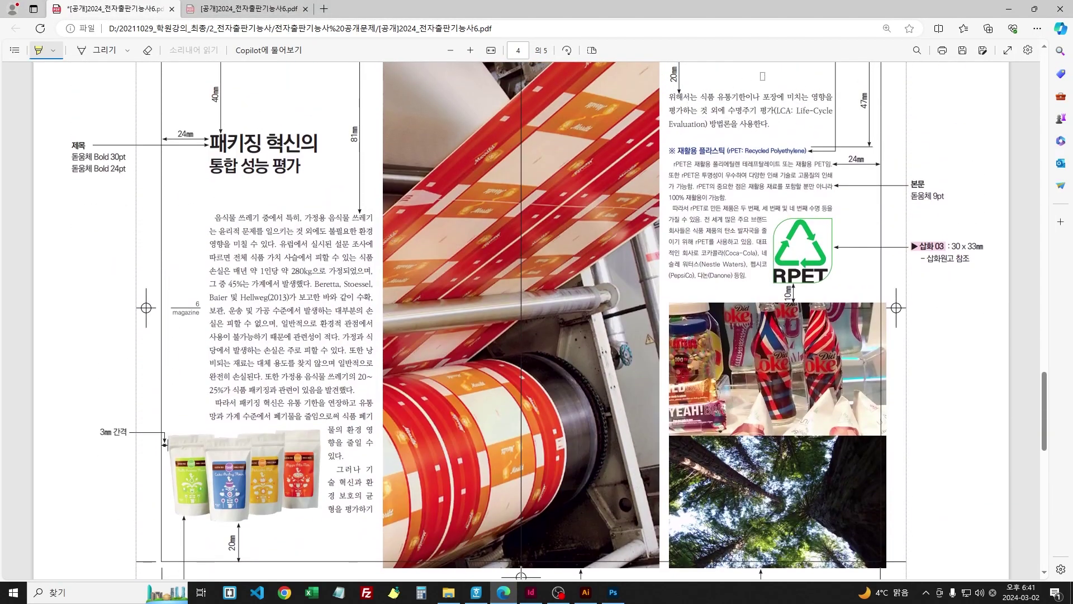
{"action": "left_click", "coordinate": [476, 591]}
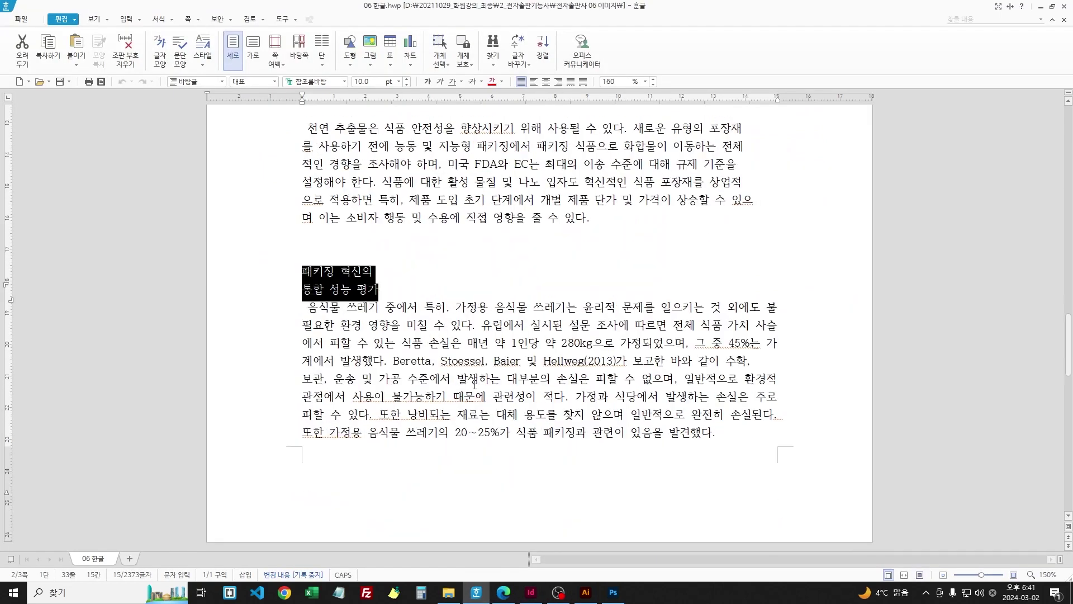
{"action": "left_click_drag", "start_coordinate": [311, 307], "coordinate": [460, 360]}
{"action": "key", "text": "Escape"}
{"action": "scroll", "coordinate": [460, 361], "scroll_direction": "down", "scroll_amount": 5}
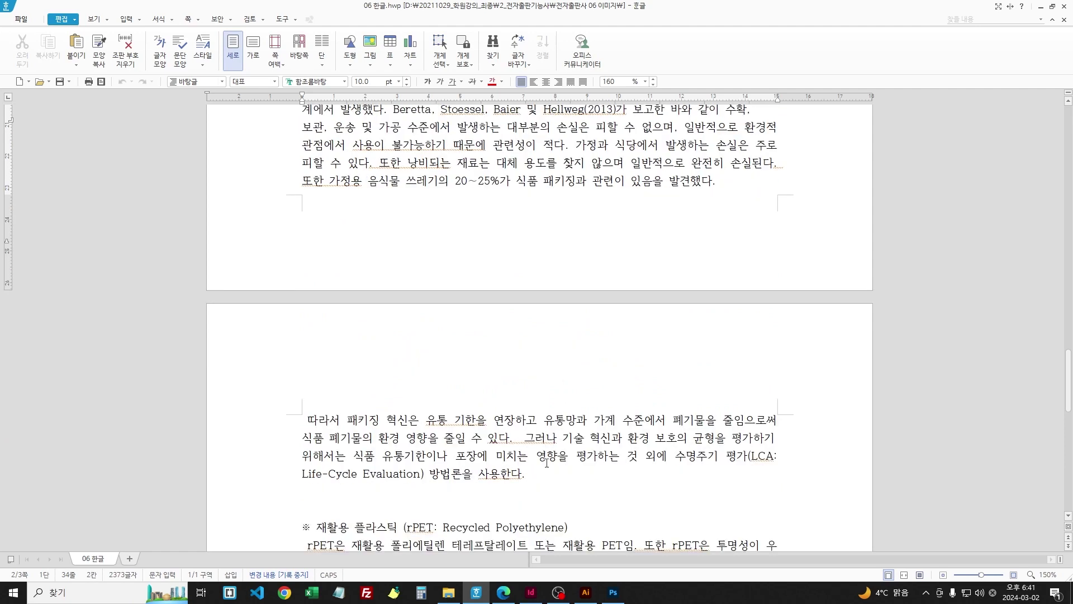
{"action": "left_click", "coordinate": [525, 474], "text": "shift"}
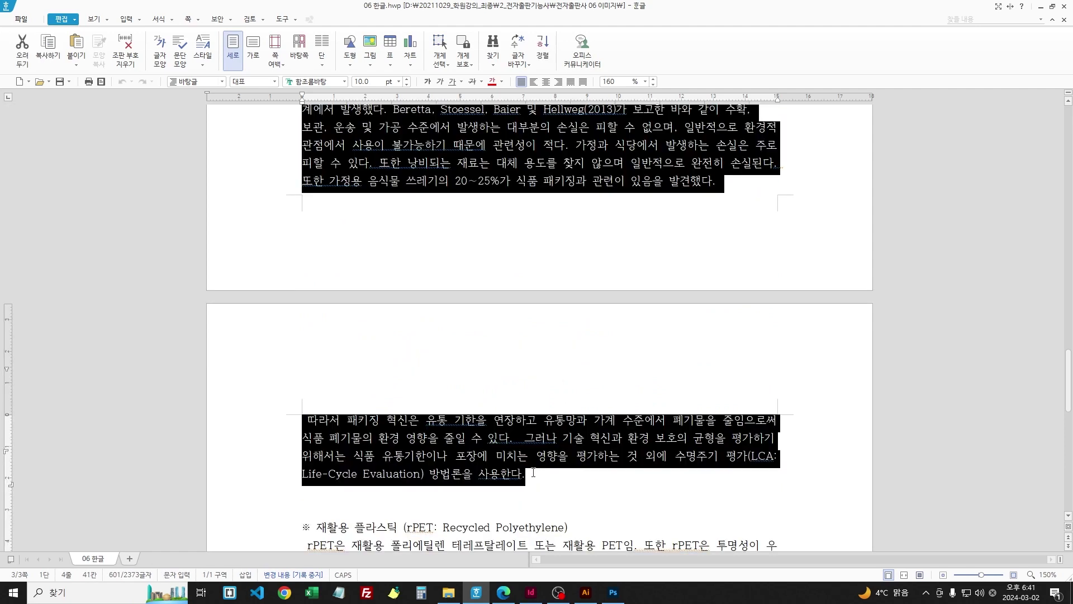
Step: Return to InDesign, draw a text frame below page 6's title in the space beside the photo, and paste the copied body text
{"action": "left_click", "coordinate": [530, 592]}
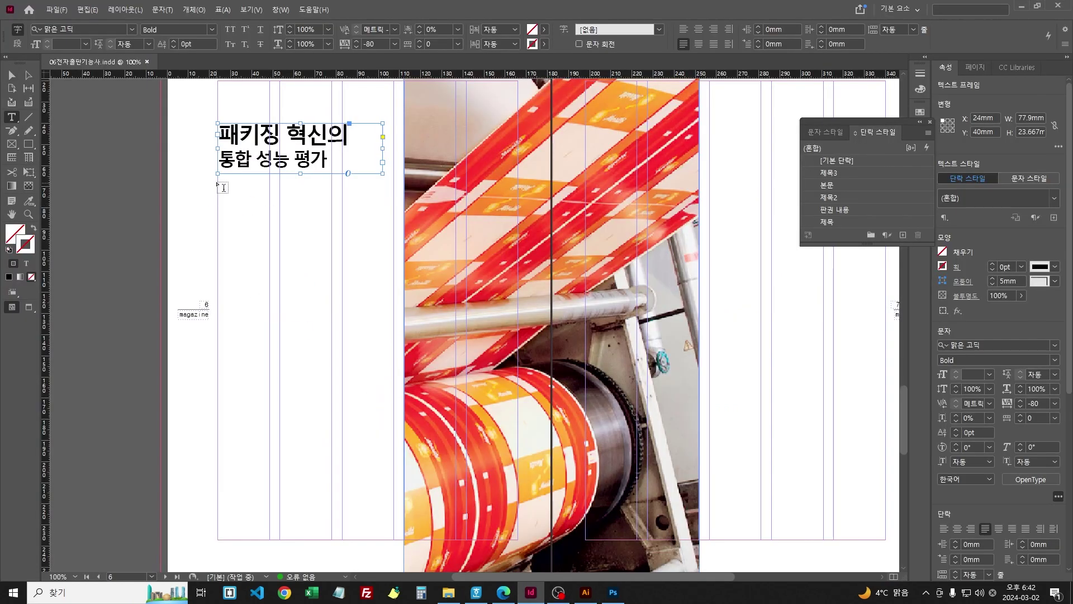
{"action": "left_click_drag", "start_coordinate": [218, 182], "coordinate": [393, 471]}
{"action": "key", "text": "ctrl+v"}
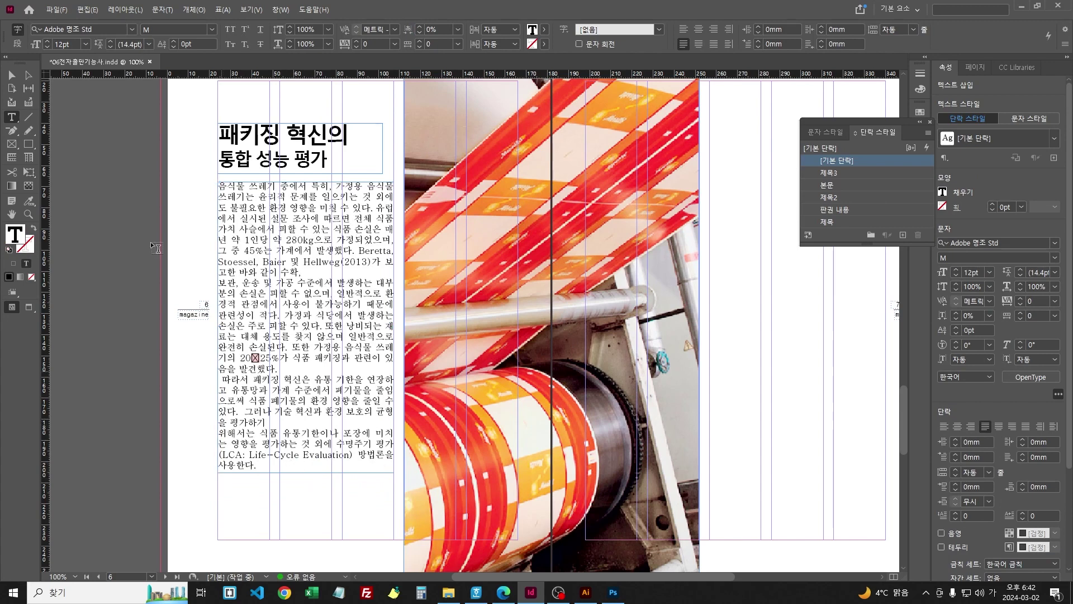
Step: Shorten page 6's body text frame from its lower edge to a height of about 118.3 mm
{"action": "key", "text": "Escape"}
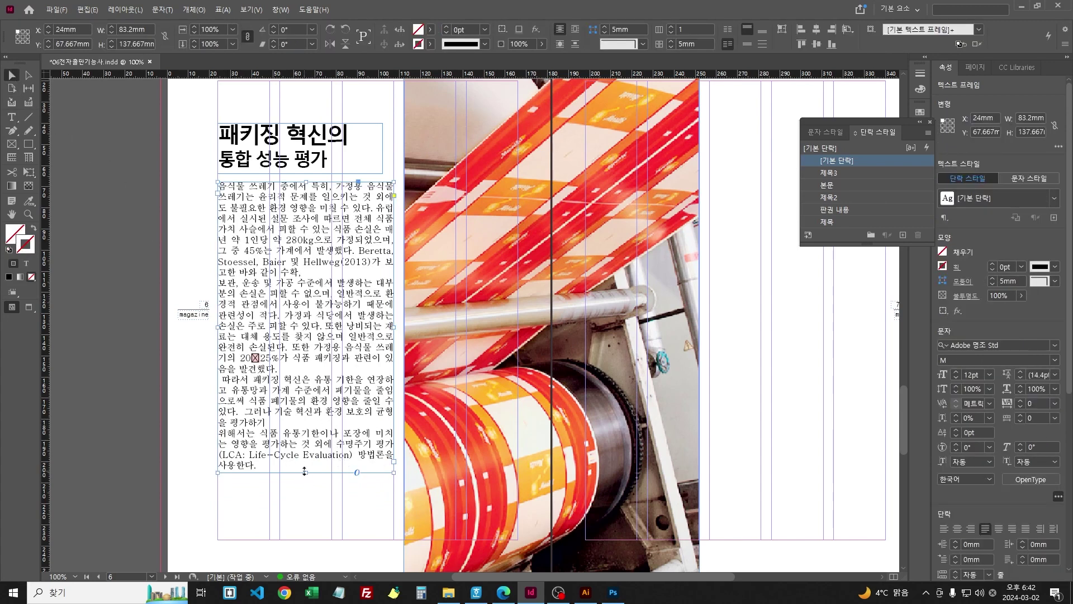
{"action": "left_click_drag", "start_coordinate": [319, 474], "coordinate": [346, 434]}
{"action": "key", "text": "ctrl+equal"}
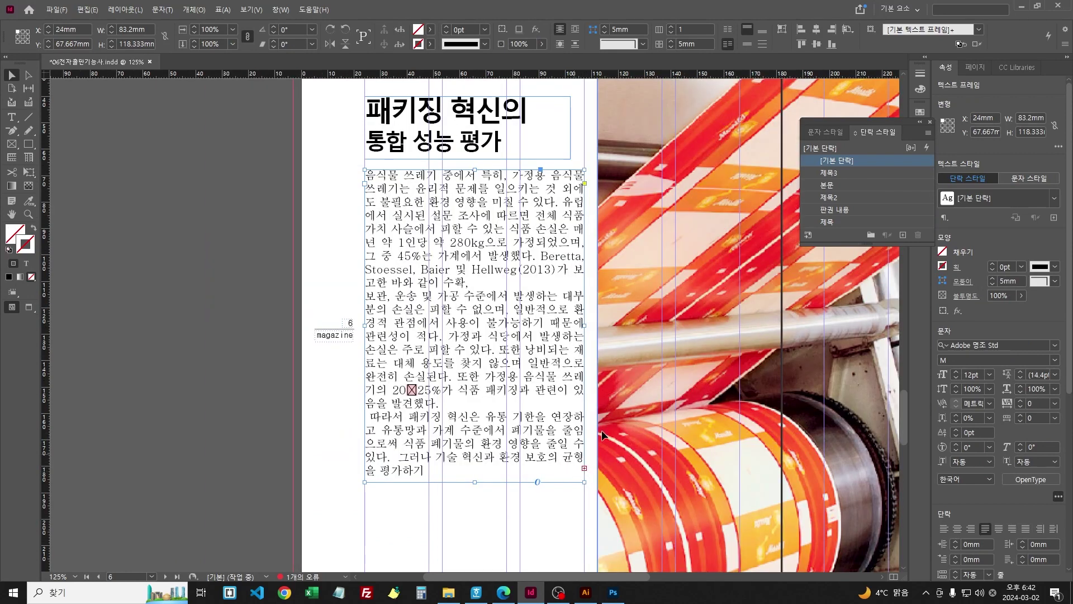
Step: Draw a text frame about 83.2 × 58 mm at page 7's upper margin, in the space beside the photo
{"action": "left_click", "coordinate": [748, 325]}
{"action": "key", "text": "ctrl+minus"}
{"action": "key", "text": "ctrl+minus"}
{"action": "key", "text": "ctrl+minus"}
{"action": "key", "text": "ctrl+equal"}
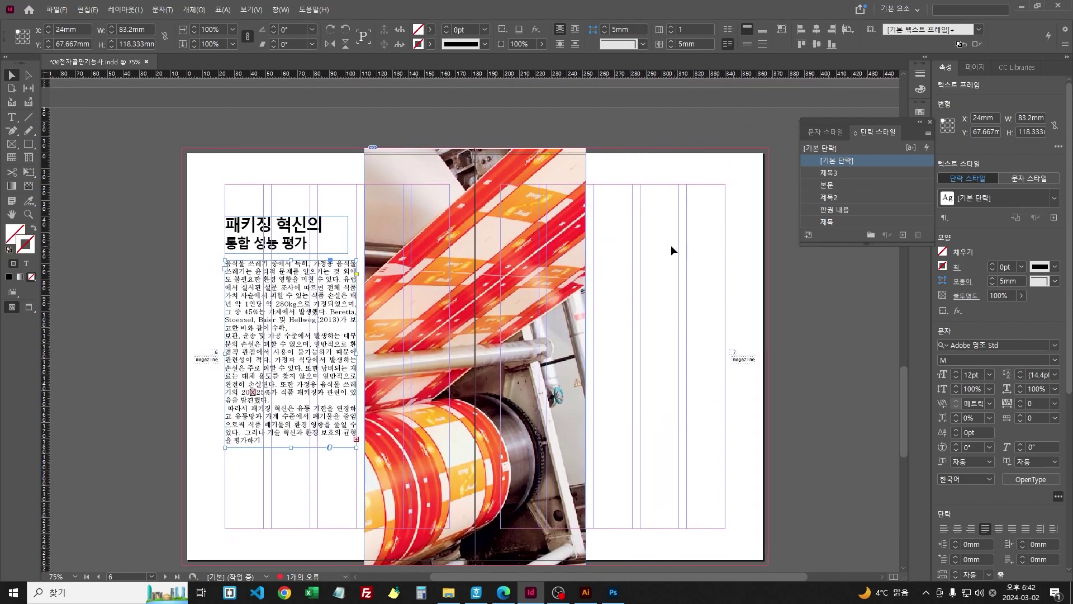
{"action": "left_click", "coordinate": [12, 117]}
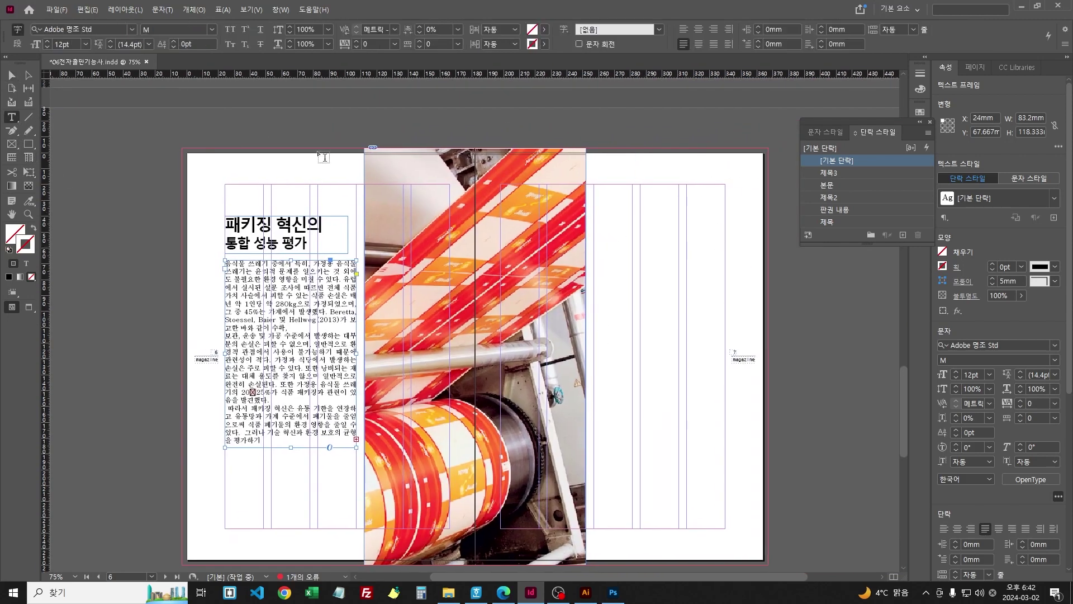
{"action": "left_click_drag", "start_coordinate": [594, 185], "coordinate": [726, 277]}
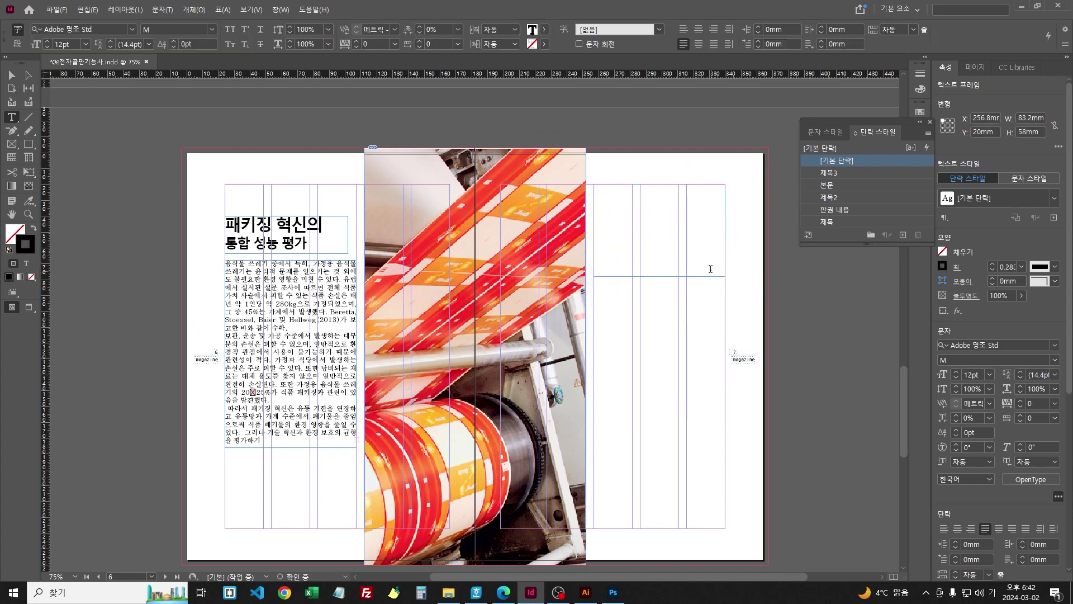
{"action": "left_click", "coordinate": [10, 75]}
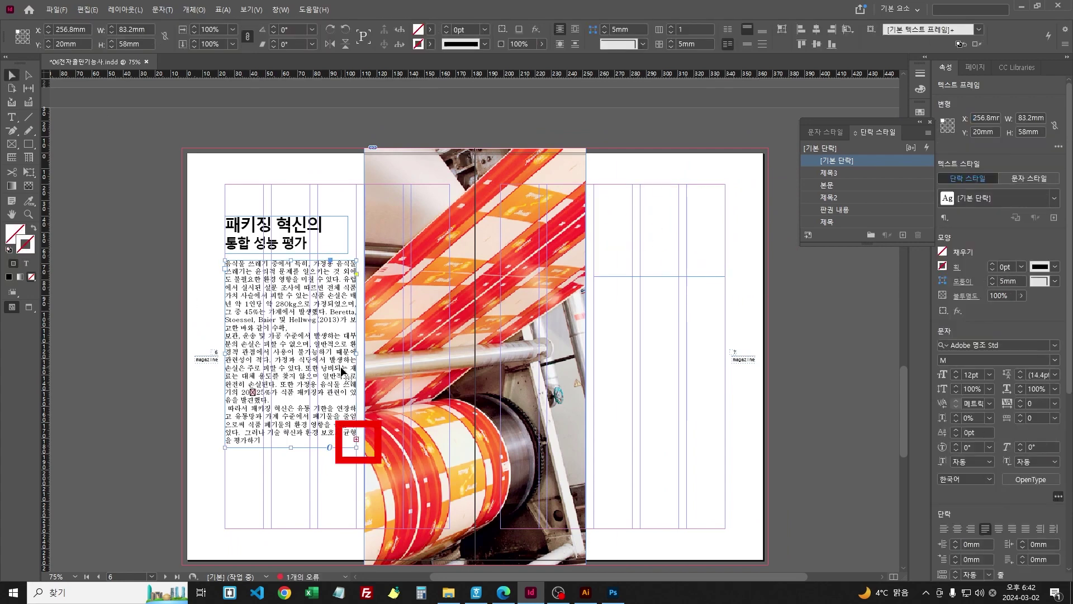
Step: Thread page 6's overset body text into the empty text frame on page 7
{"action": "left_click", "coordinate": [358, 441]}
{"action": "left_click", "coordinate": [356, 439]}
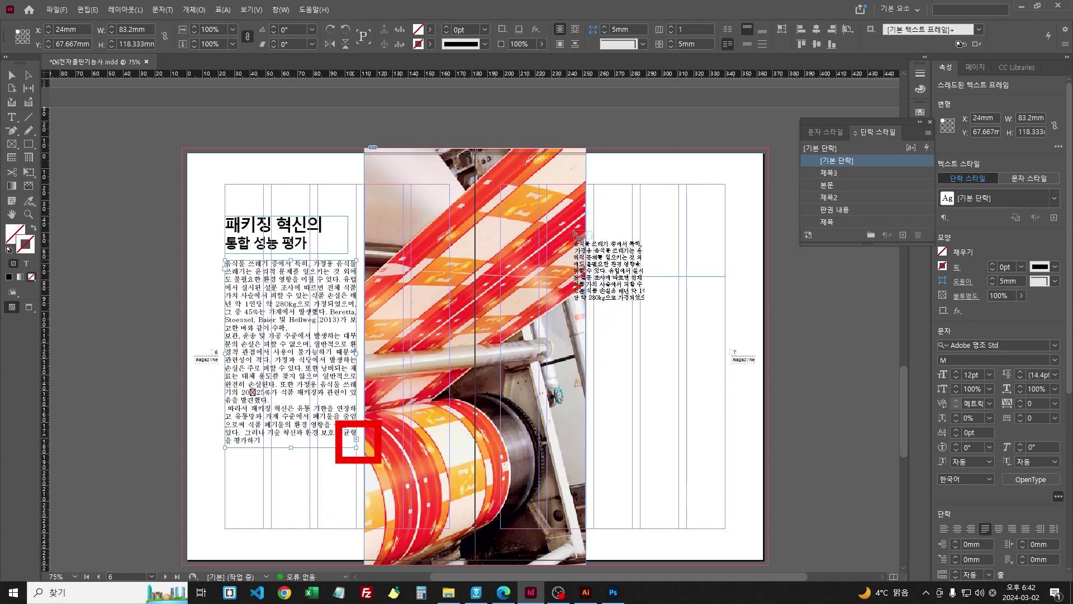
{"action": "left_click", "coordinate": [615, 235]}
{"action": "left_click", "coordinate": [602, 190]}
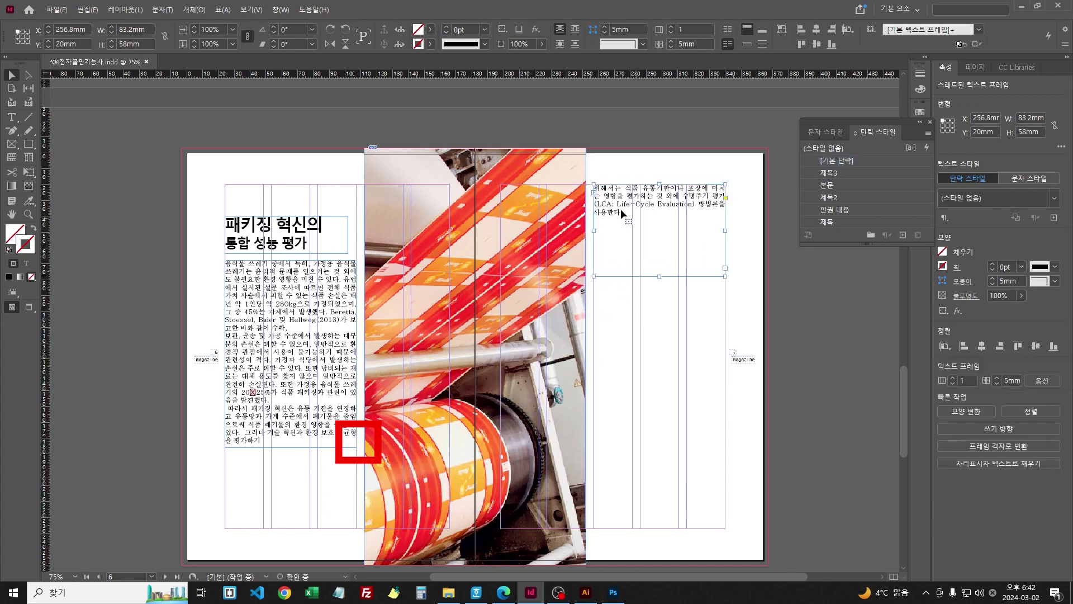
Step: Undo the text threading between pages 6 and 7, and delete the empty text frame on page 7
{"action": "key", "text": "ctrl+equal"}
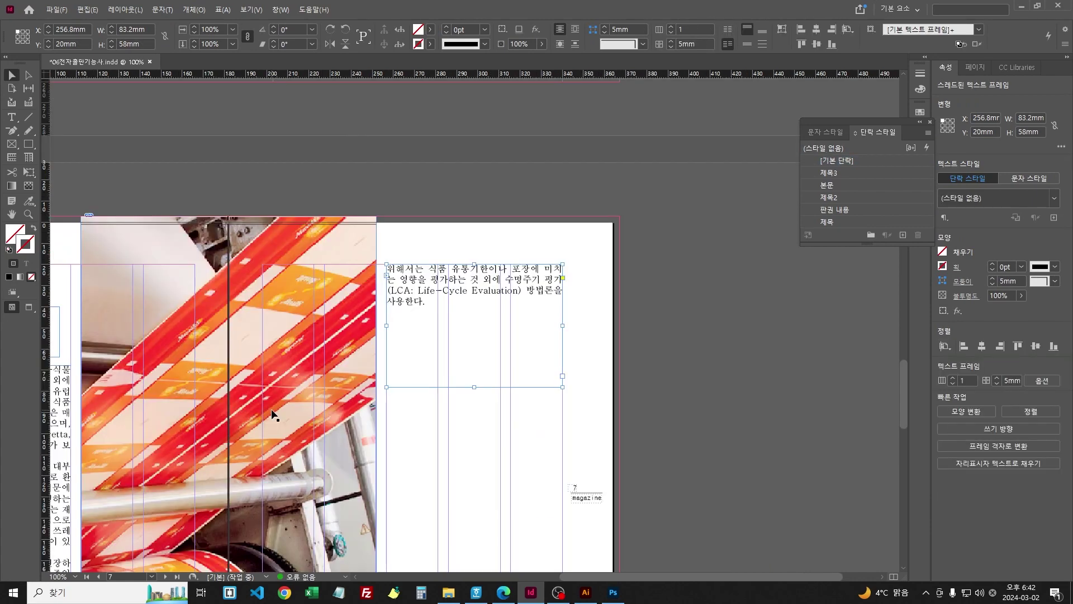
{"action": "key", "text": "ctrl+equal"}
{"action": "left_click_drag", "start_coordinate": [305, 397], "coordinate": [692, 262]}
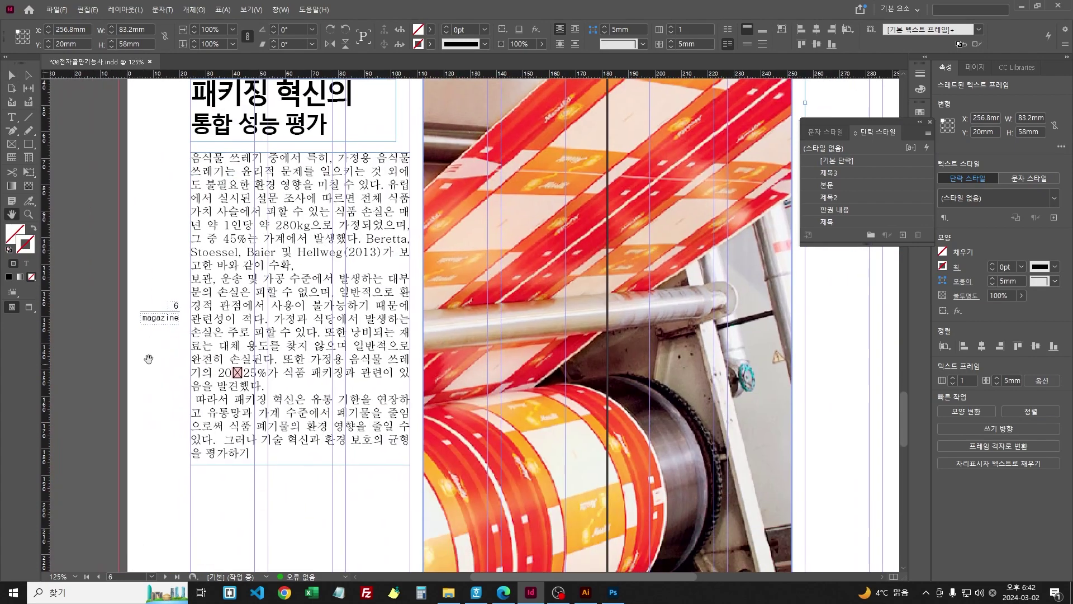
{"action": "key", "text": "t"}
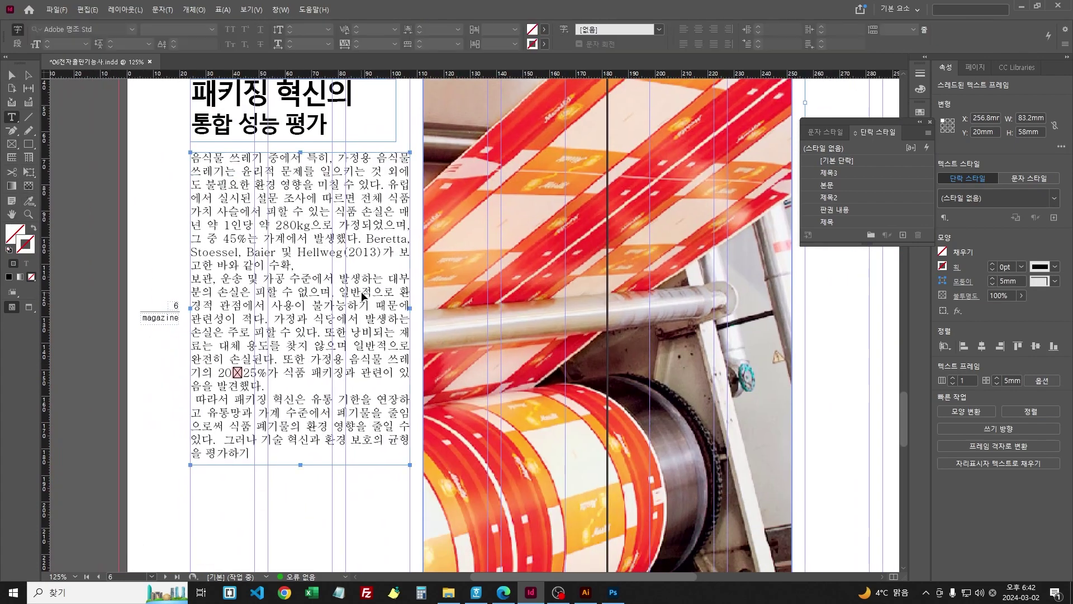
{"action": "left_click", "coordinate": [362, 295]}
{"action": "key", "text": "ctrl+minus"}
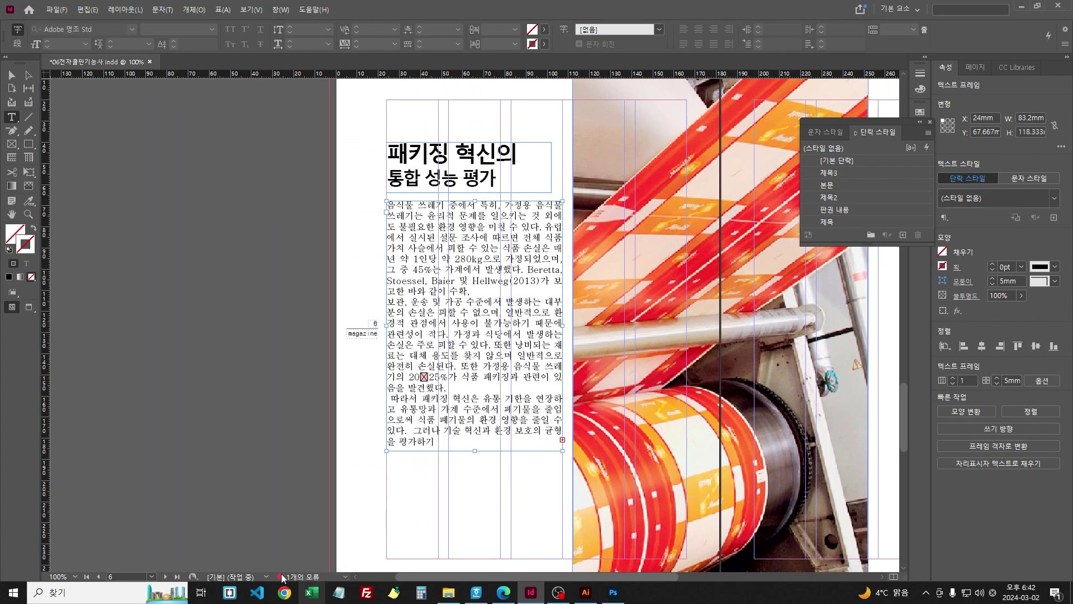
{"action": "left_click_drag", "start_coordinate": [524, 576], "coordinate": [622, 575]}
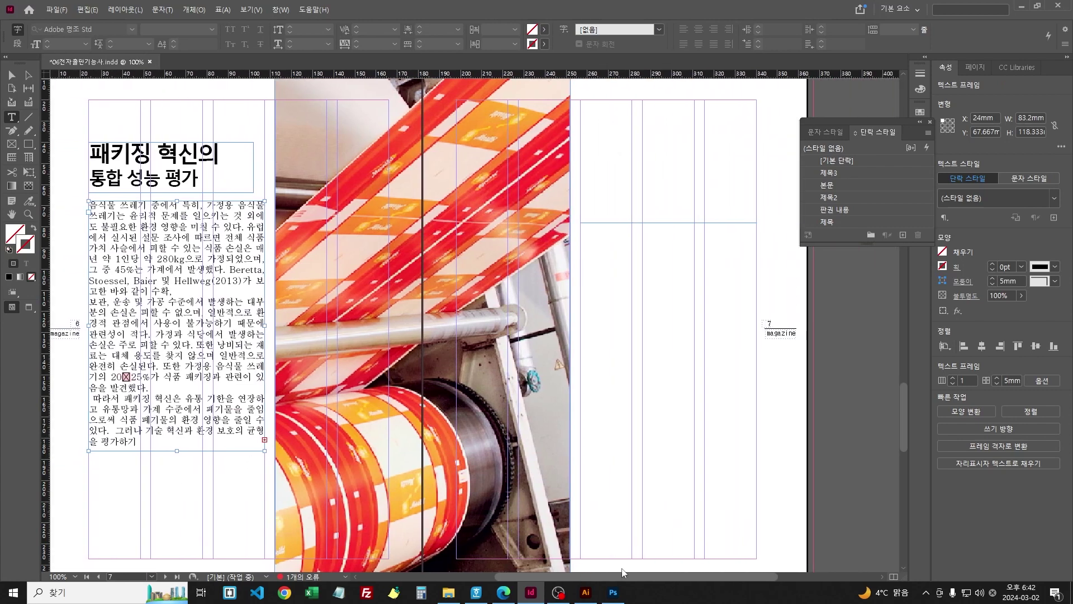
{"action": "key", "text": "Escape"}
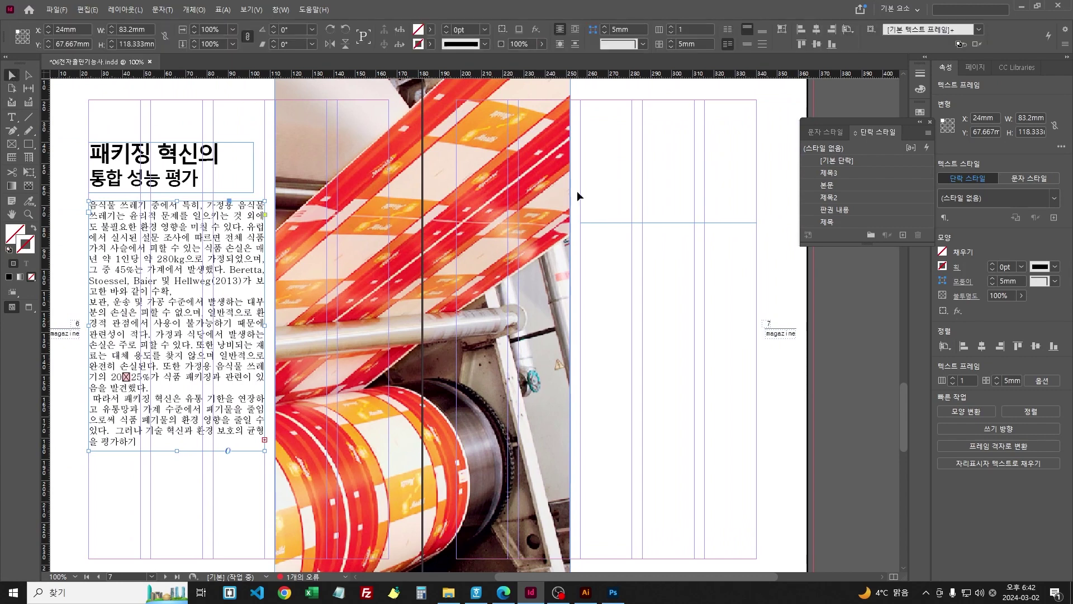
{"action": "left_click", "coordinate": [665, 219]}
{"action": "key", "text": "Delete"}
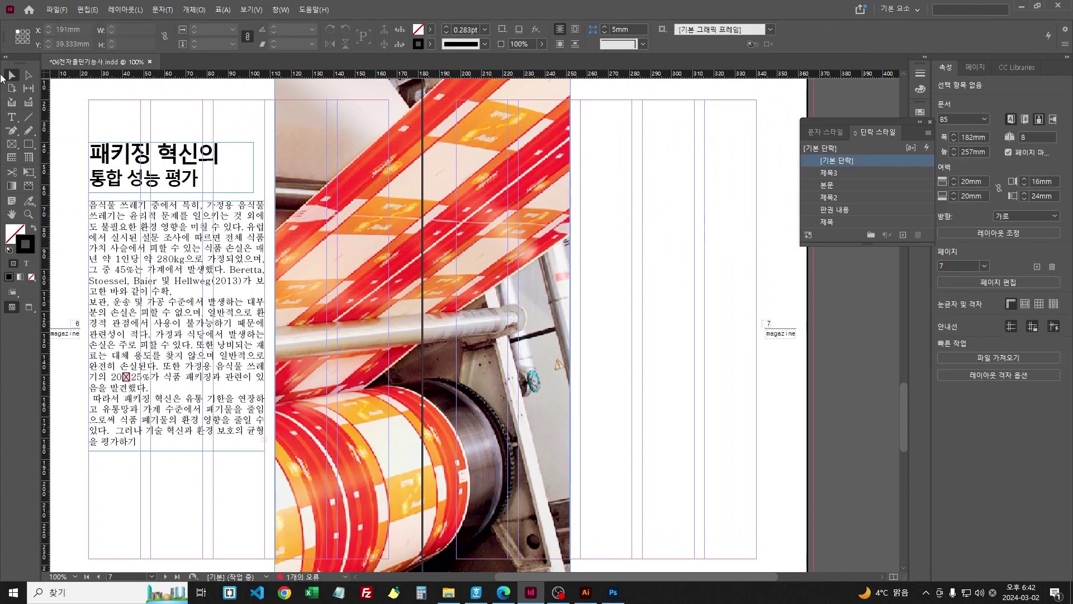
Step: Draw a text frame about 83.2 × 60.7 mm at page 7's upper margin, and thread page 6's overset text into it
{"action": "key", "text": "t"}
{"action": "left_click_drag", "start_coordinate": [580, 101], "coordinate": [756, 228]}
{"action": "key", "text": "Escape"}
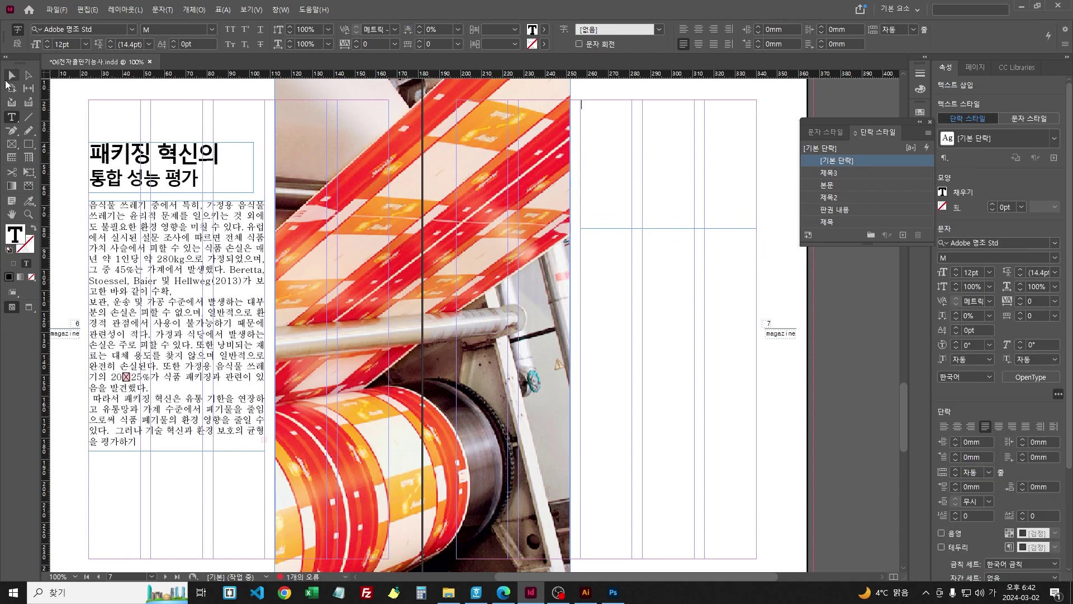
{"action": "left_click", "coordinate": [266, 446]}
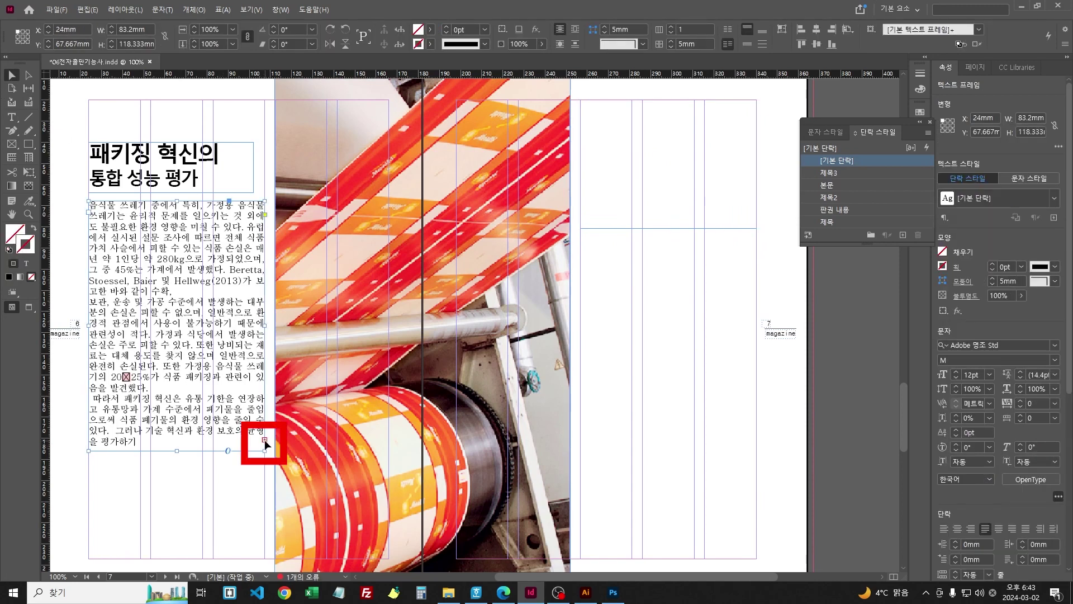
{"action": "left_click", "coordinate": [265, 441]}
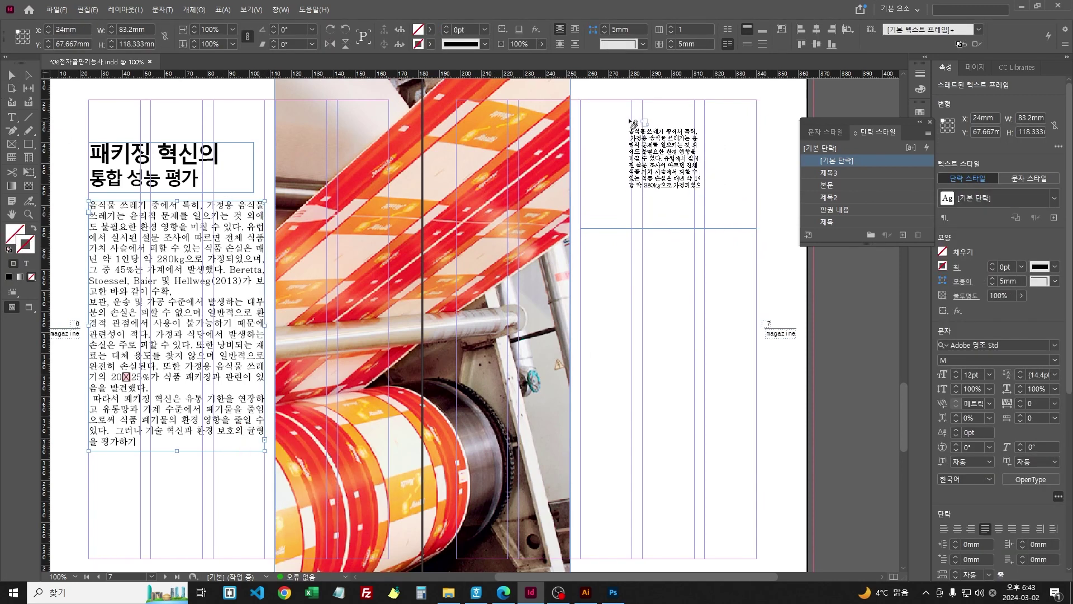
{"action": "left_click", "coordinate": [629, 116]}
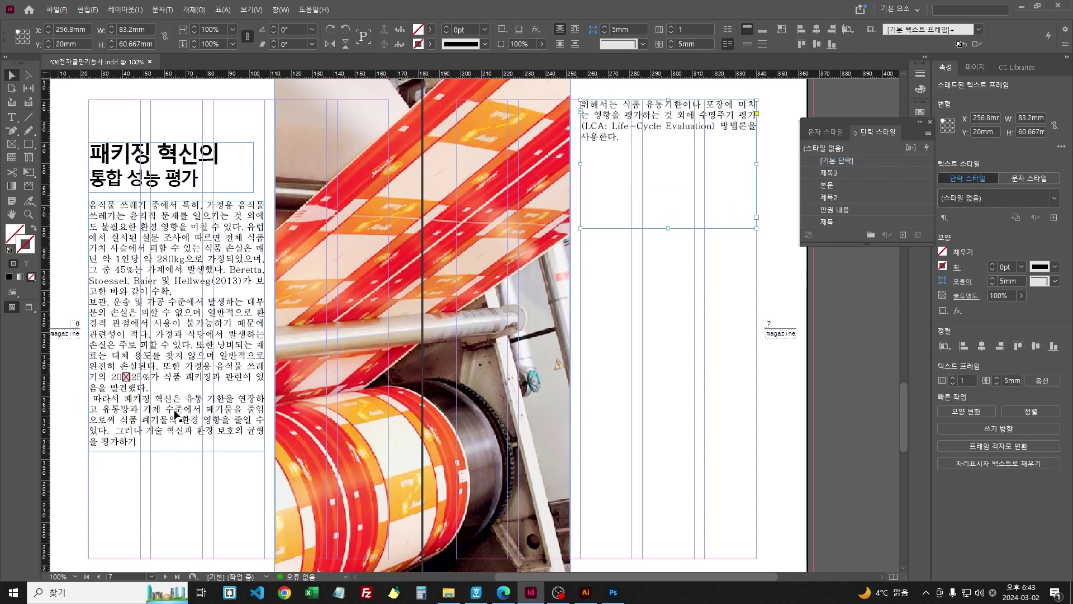
Step: Test the text reflow by adding three line breaks after "음을 발견했다." on page 6 and removing them
{"action": "double_click", "coordinate": [146, 386]}
{"action": "key", "text": "Return"}
{"action": "key", "text": "Return"}
{"action": "key", "text": "Return"}
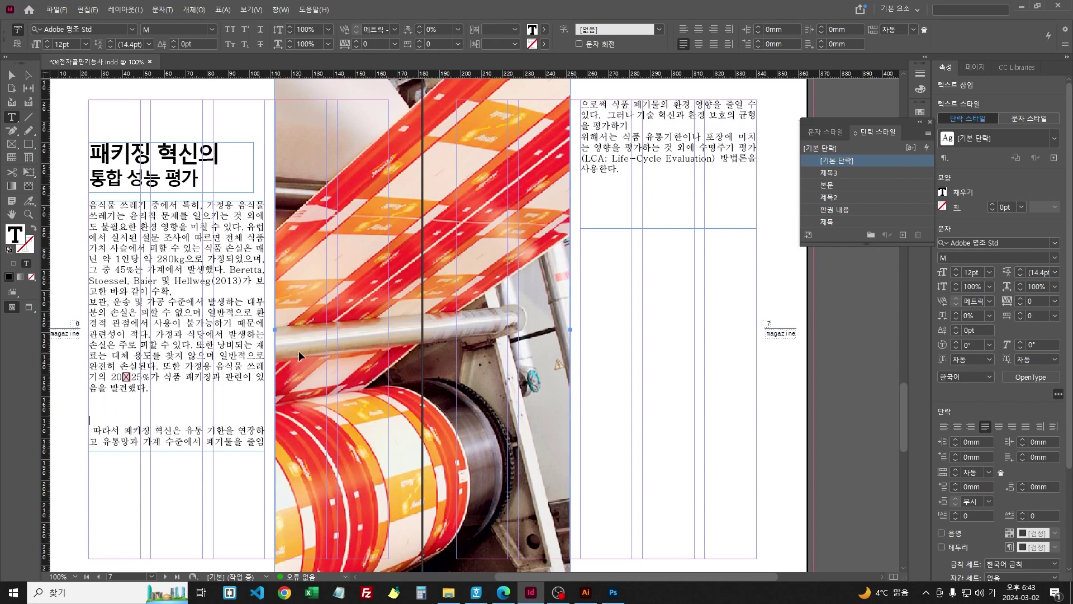
{"action": "key", "text": "BackSpace"}
{"action": "key", "text": "BackSpace"}
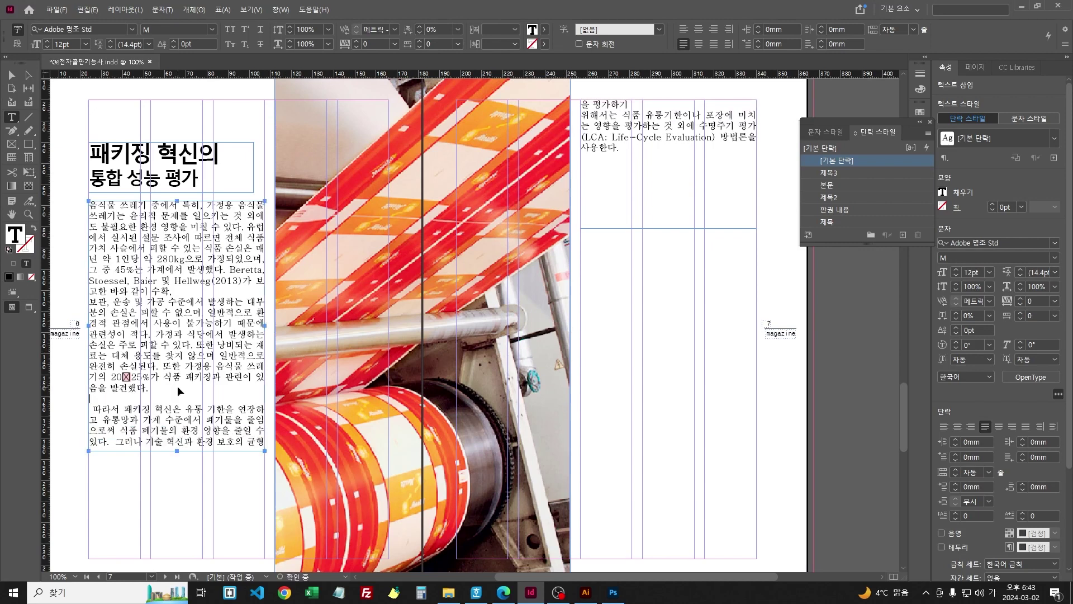
{"action": "key", "text": "BackSpace"}
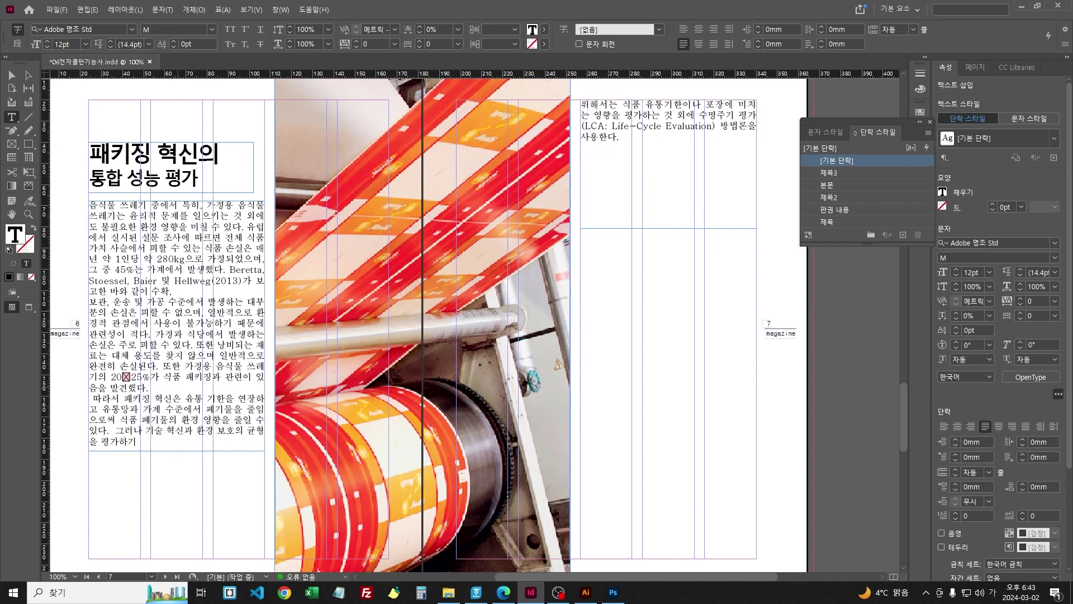
Step: Replace the unsupported character between 20 and 25% in page 6's body text with "~", and save the document
{"action": "key", "text": "ctrl+="}
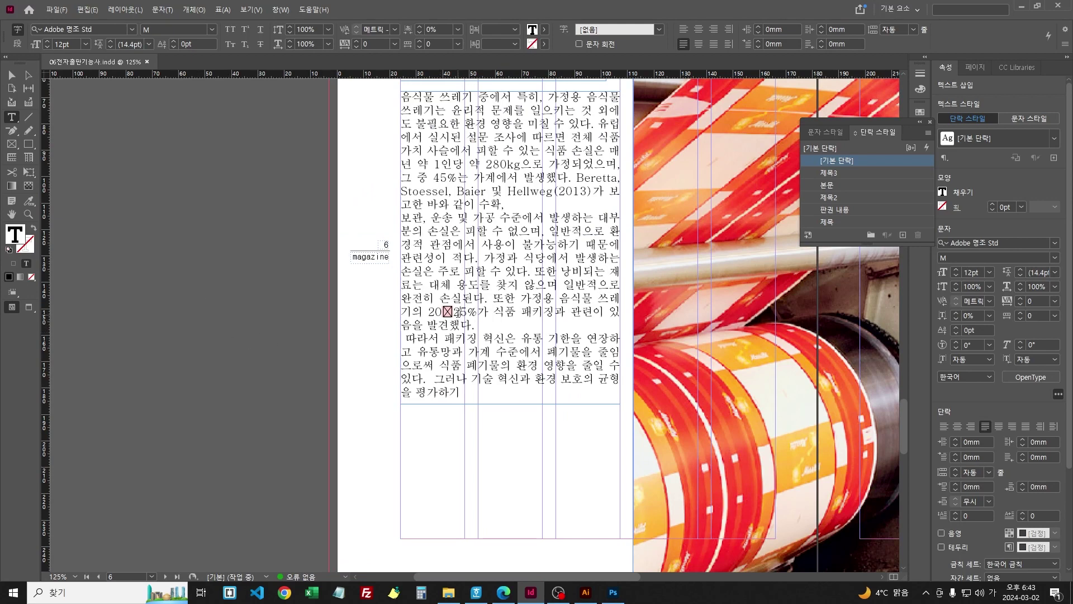
{"action": "mouse_move", "coordinate": [457, 311]}
{"action": "left_mouse_down"}
{"action": "mouse_move", "coordinate": [503, 327]}
{"action": "mouse_move", "coordinate": [447, 309]}
{"action": "left_mouse_up"}
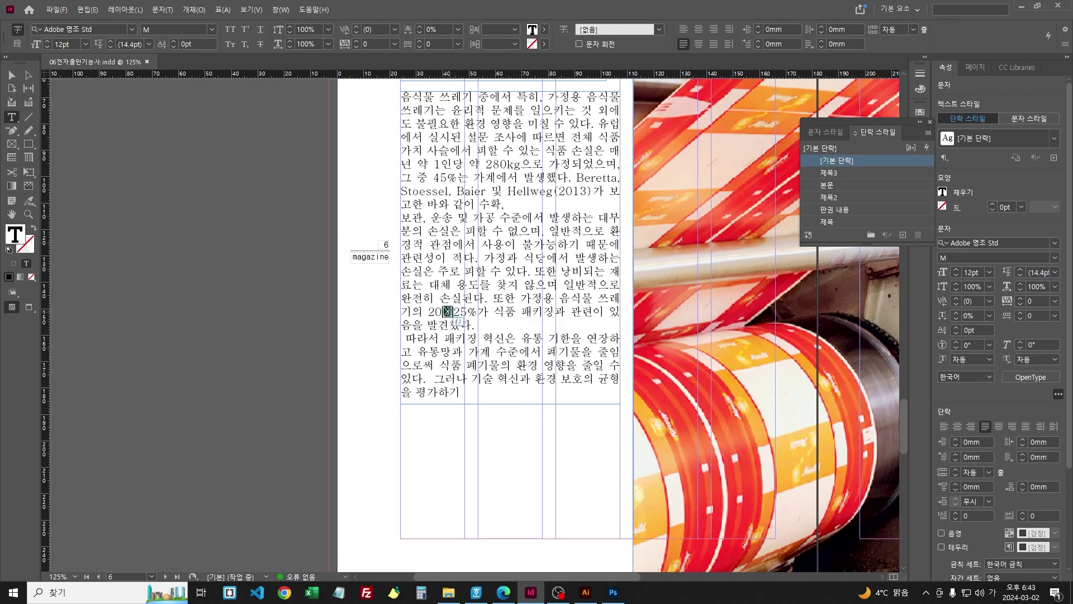
{"action": "type", "text": "~"}
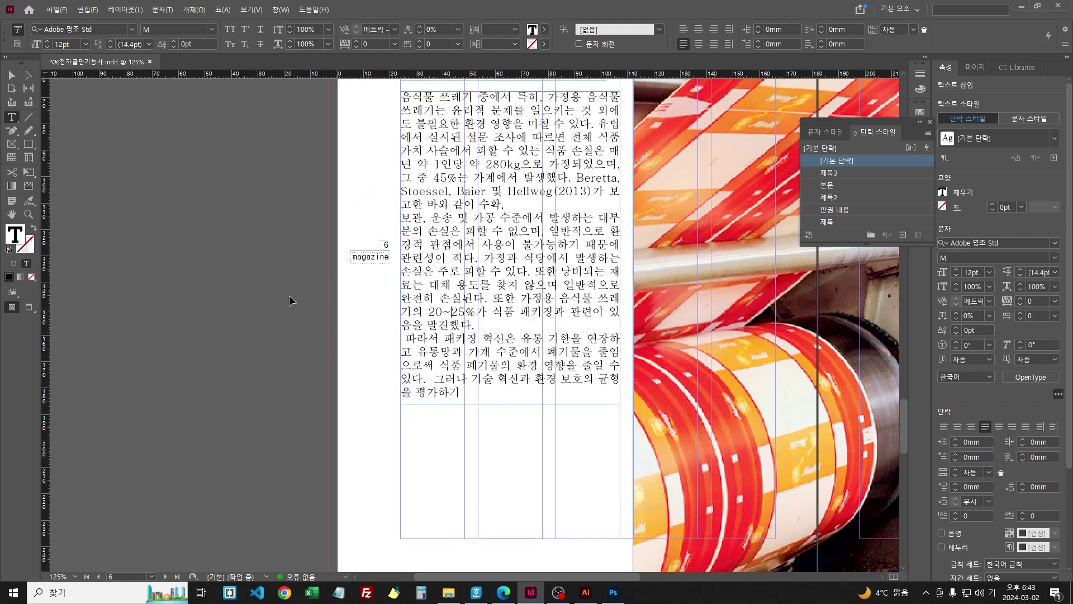
{"action": "key", "text": "ctrl+s"}
Step: Increase the leading of the entire threaded body text to 18.4 pt
{"action": "scroll", "coordinate": [494, 325], "scroll_direction": "up", "scroll_amount": 1}
{"action": "key", "text": "ctrl+a"}
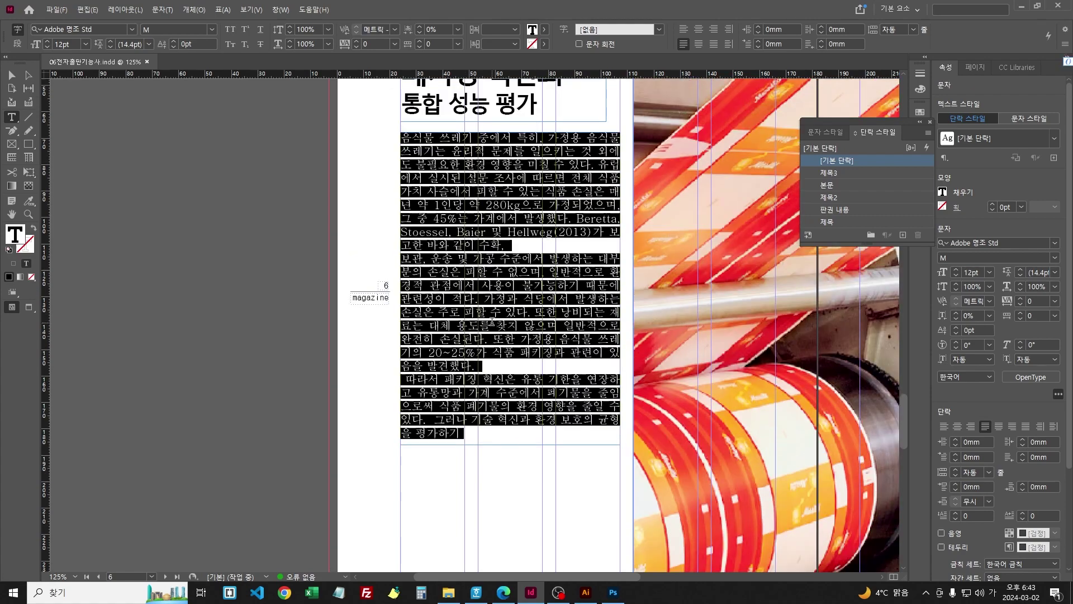
{"action": "key", "text": "alt+Down"}
{"action": "key", "text": "alt+Down"}
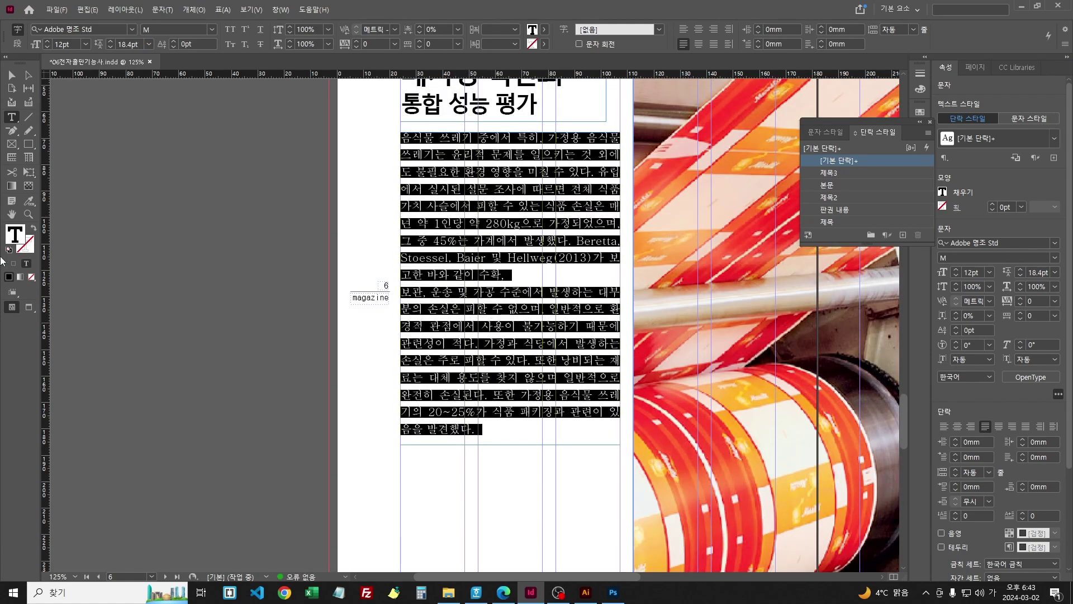
Step: Remove the paragraph break between "평가하기" and "위해서는" in page 7's body text, and save the document
{"action": "left_click", "coordinate": [11, 214]}
{"action": "scroll", "coordinate": [566, 198], "scroll_direction": "right", "scroll_amount": 5}
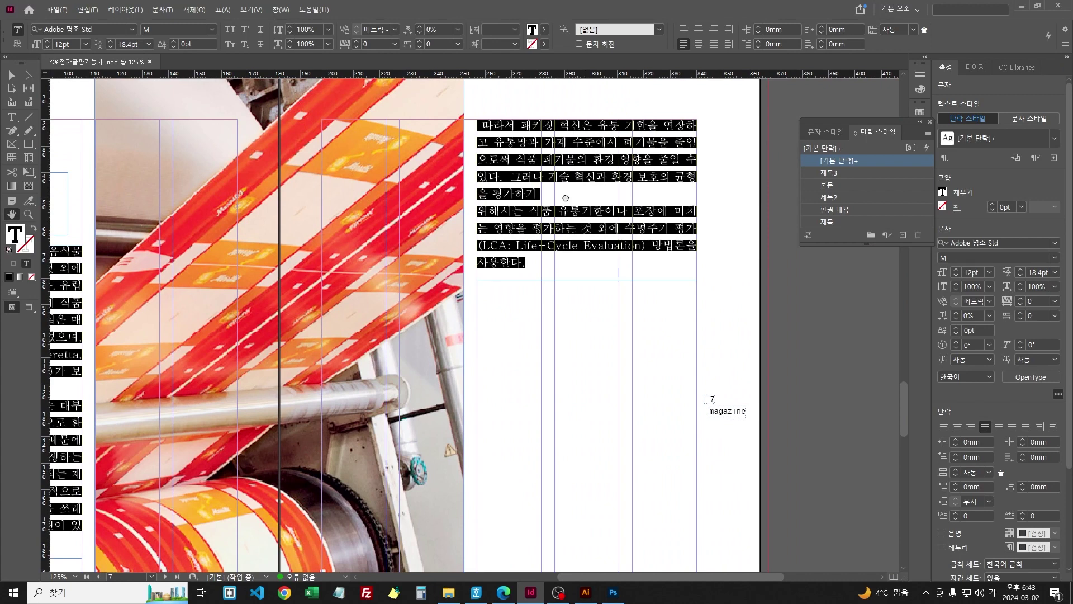
{"action": "left_click", "coordinate": [11, 117]}
{"action": "left_click", "coordinate": [561, 209]}
{"action": "key", "text": "Delete"}
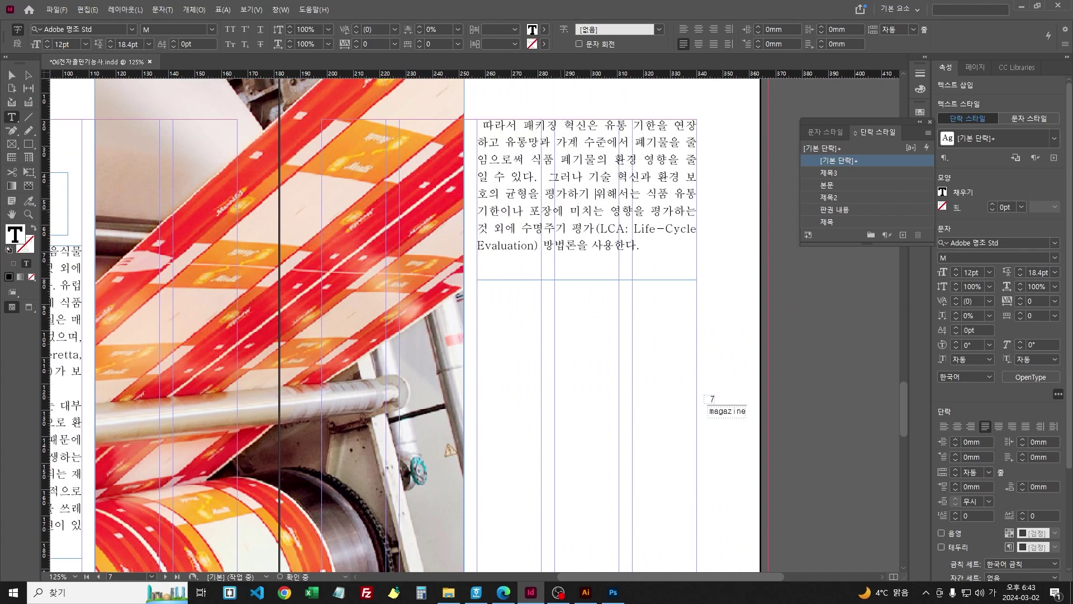
{"action": "key", "text": "ctrl+s"}
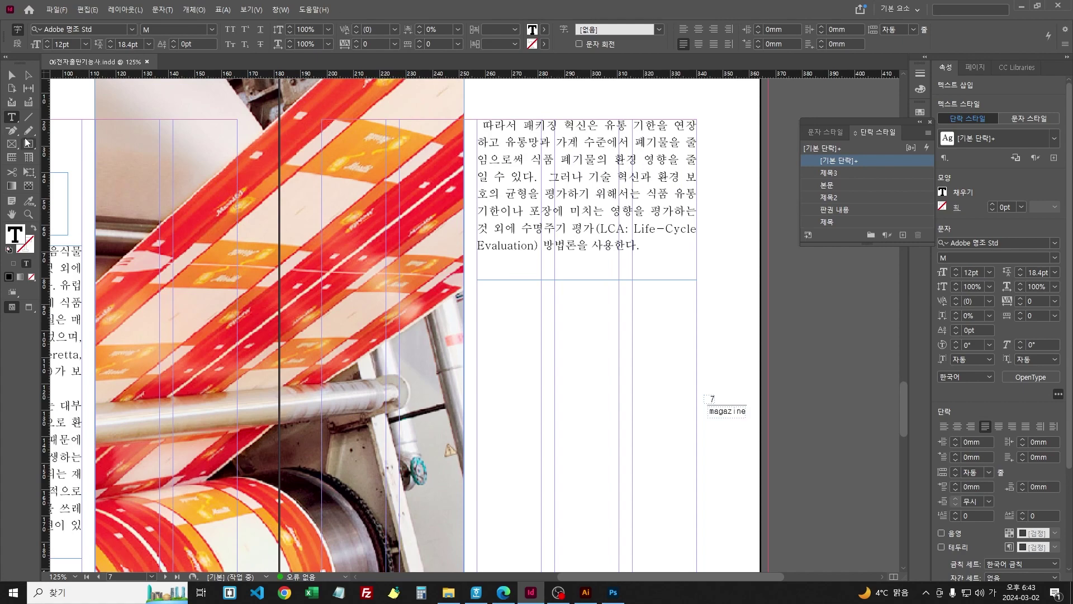
Step: Check the body text's vertical position in the exam PDF, and set page 6's body text frame to Y 81 mm
{"action": "left_click", "coordinate": [11, 75]}
{"action": "key", "text": "ctrl+1"}
{"action": "key", "text": "ctrl+minus"}
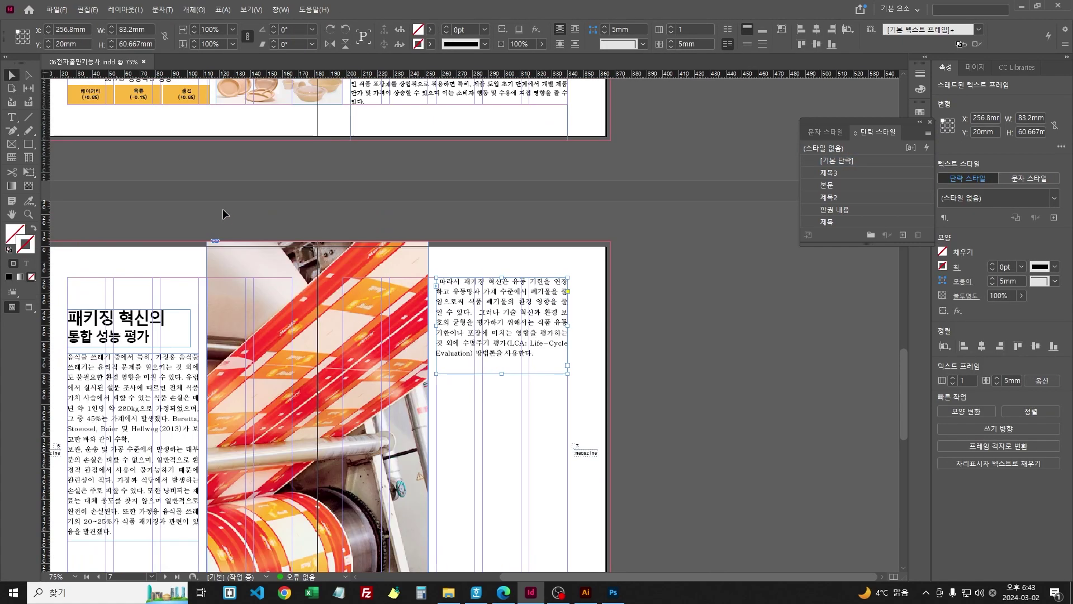
{"action": "left_click", "coordinate": [319, 333]}
{"action": "left_click", "coordinate": [504, 592]}
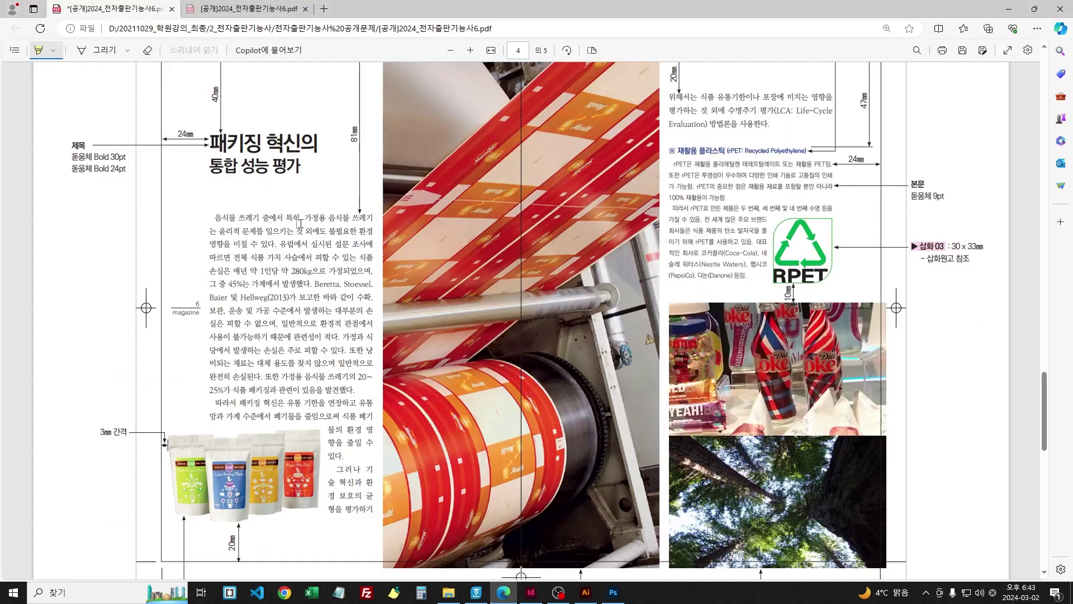
{"action": "left_click", "coordinate": [530, 592]}
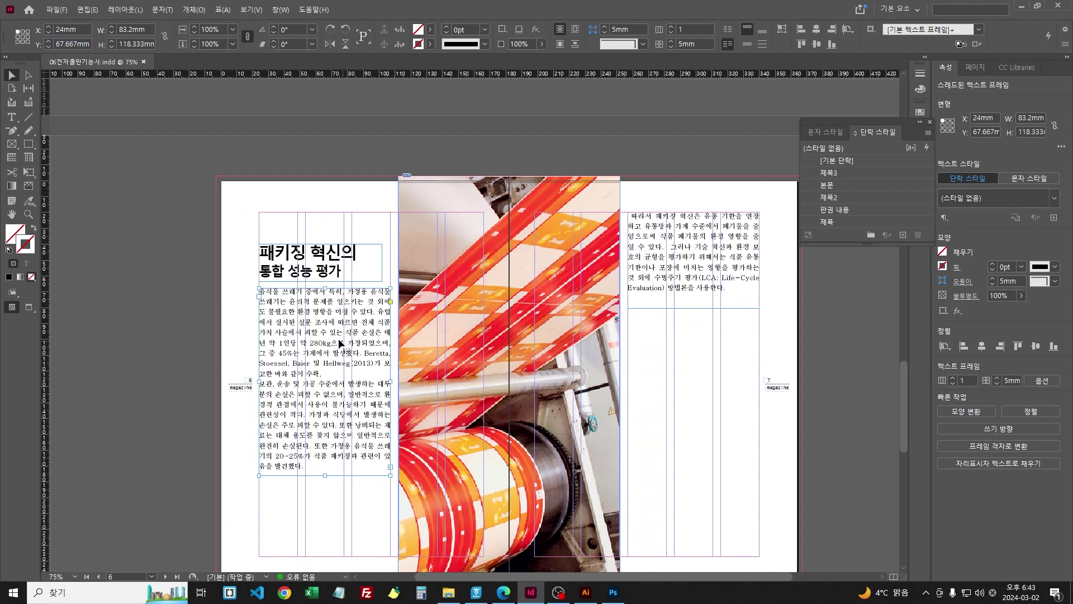
{"action": "key", "text": "ctrl+shift+a"}
{"action": "left_click", "coordinate": [379, 391]}
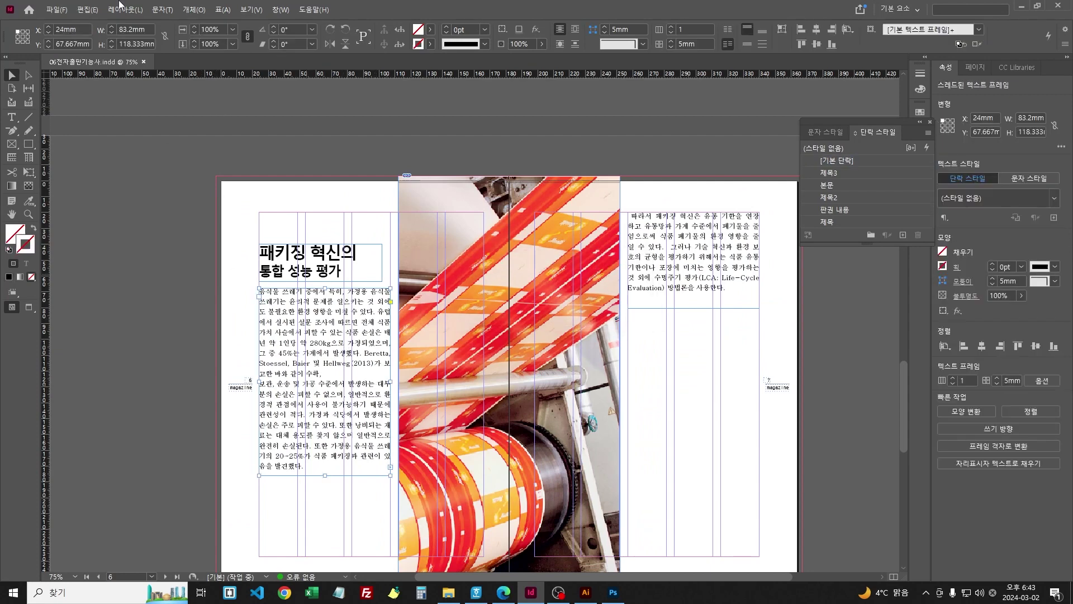
{"action": "triple_click", "coordinate": [55, 44]}
{"action": "type", "text": "81"}
{"action": "key", "text": "Return"}
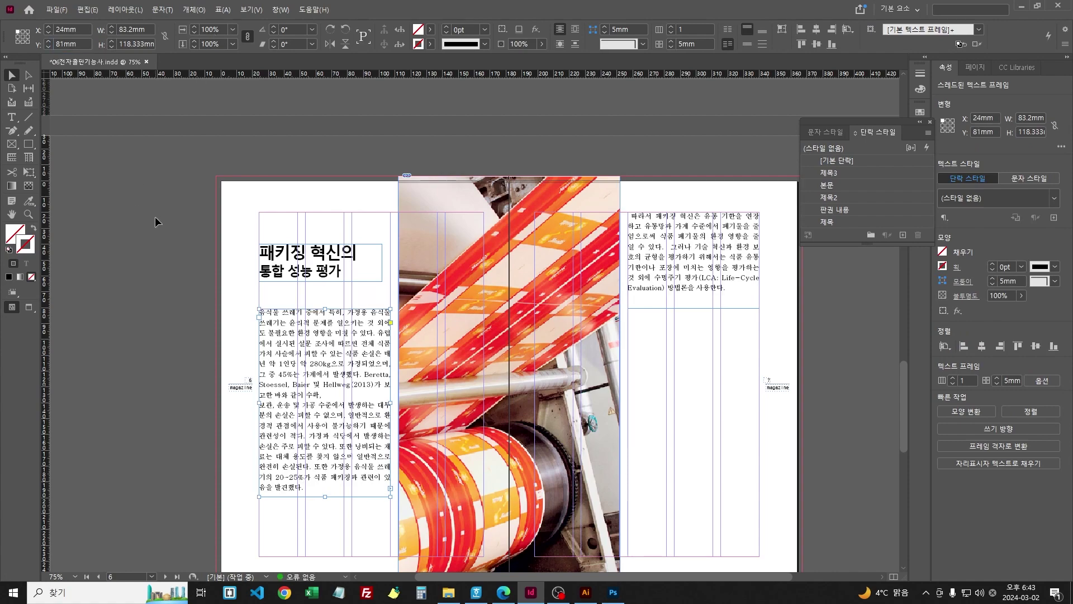
Step: Apply the 본문 paragraph style to the entire threaded body text that starts on page 6
{"action": "left_click", "coordinate": [156, 221]}
{"action": "key", "text": "ctrl+="}
{"action": "key", "text": "ctrl+="}
{"action": "left_click_drag", "start_coordinate": [366, 323], "coordinate": [364, 241]}
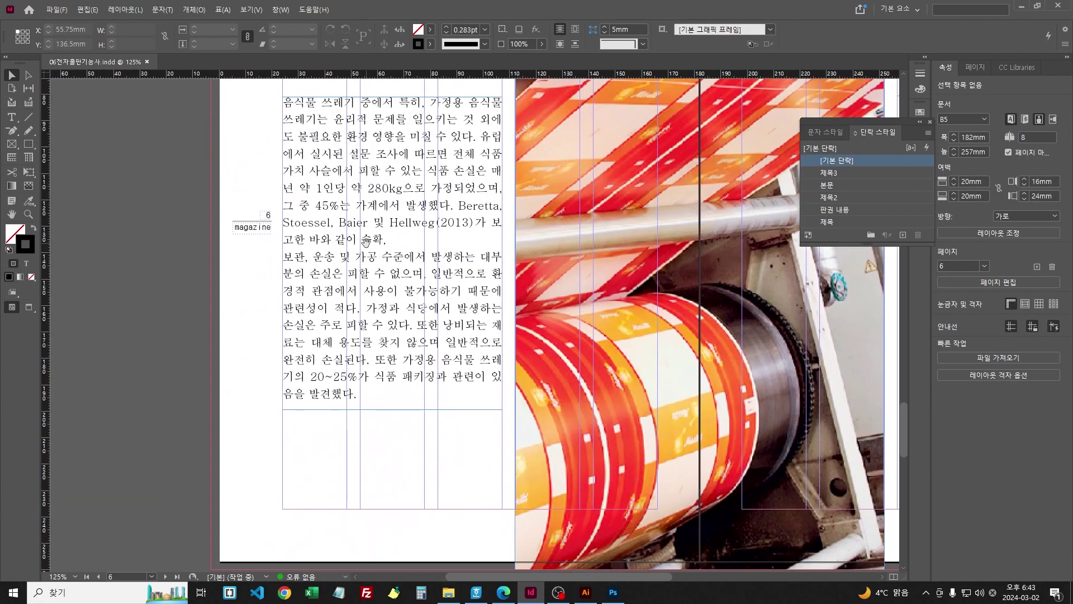
{"action": "left_click", "coordinate": [424, 302]}
{"action": "double_click", "coordinate": [442, 210]}
{"action": "key", "text": "ctrl+a"}
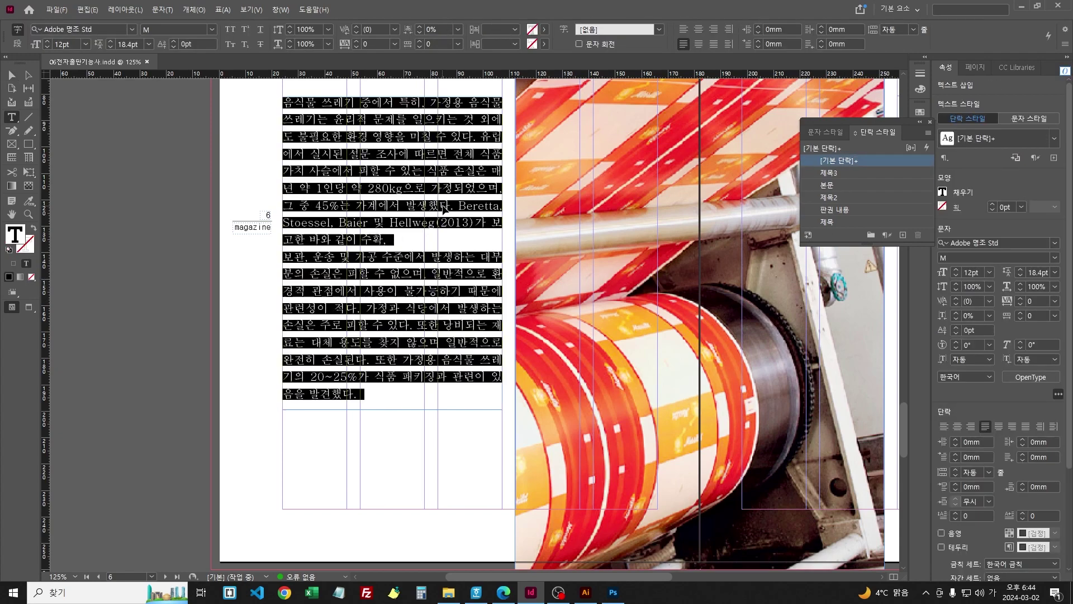
{"action": "left_click", "coordinate": [847, 187]}
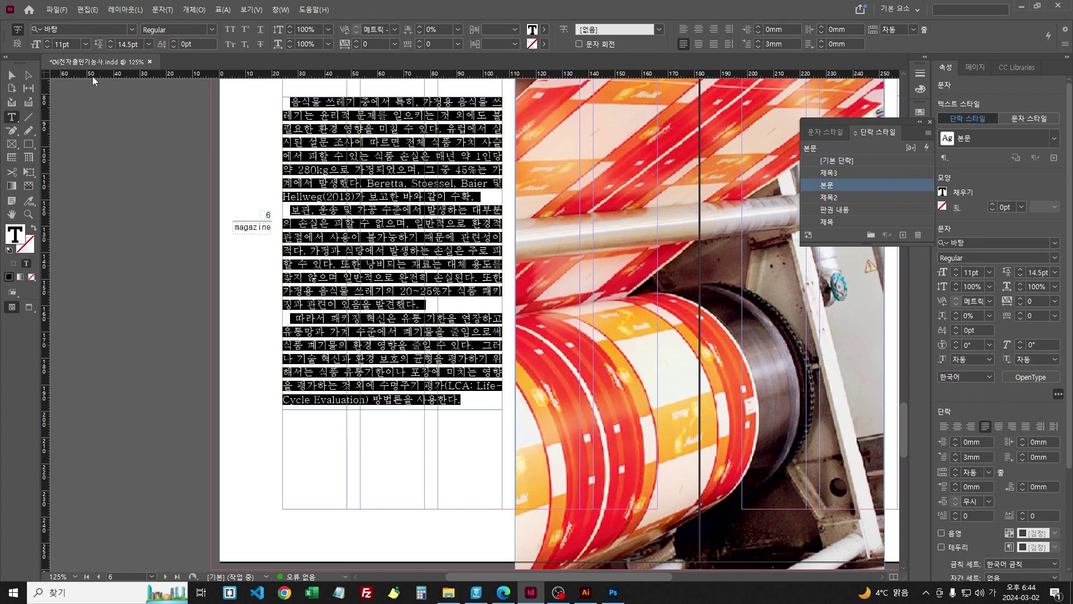
Step: Remove the paragraph break between "수확," and "보관" in page 6's body text
{"action": "left_click", "coordinate": [28, 214]}
{"action": "left_click_drag", "start_coordinate": [447, 181], "coordinate": [523, 232]}
{"action": "key", "text": "Escape"}
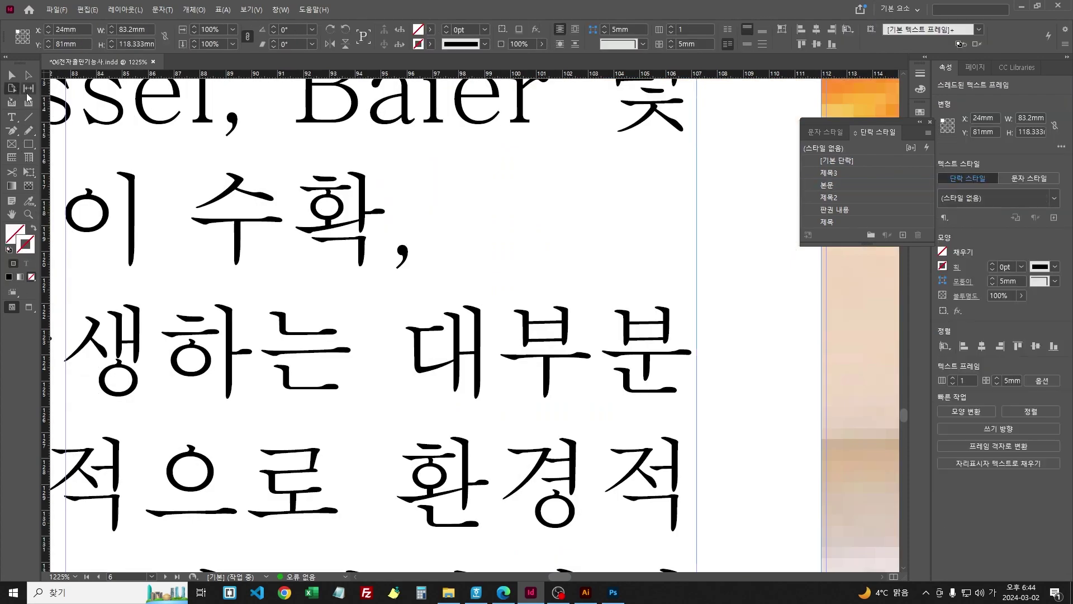
{"action": "key", "text": "ctrl+minus"}
{"action": "key", "text": "ctrl+minus"}
{"action": "key", "text": "ctrl+minus"}
{"action": "key", "text": "ctrl+minus"}
{"action": "key", "text": "ctrl+minus"}
{"action": "key", "text": "ctrl+minus"}
{"action": "left_click", "coordinate": [398, 204]}
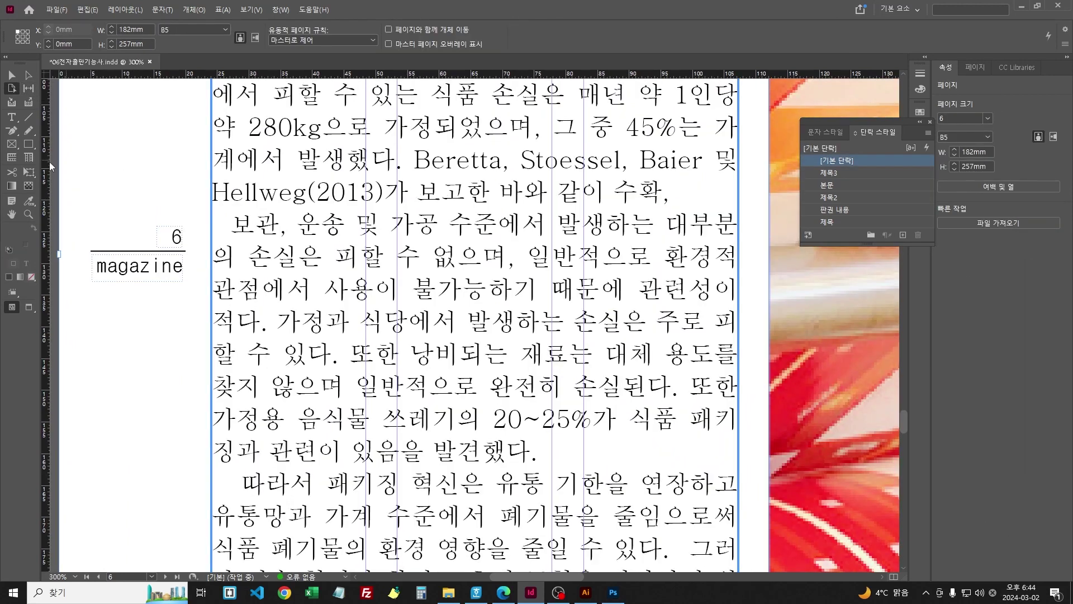
{"action": "left_click", "coordinate": [11, 117]}
{"action": "left_click", "coordinate": [678, 191]}
{"action": "left_click", "coordinate": [827, 185]}
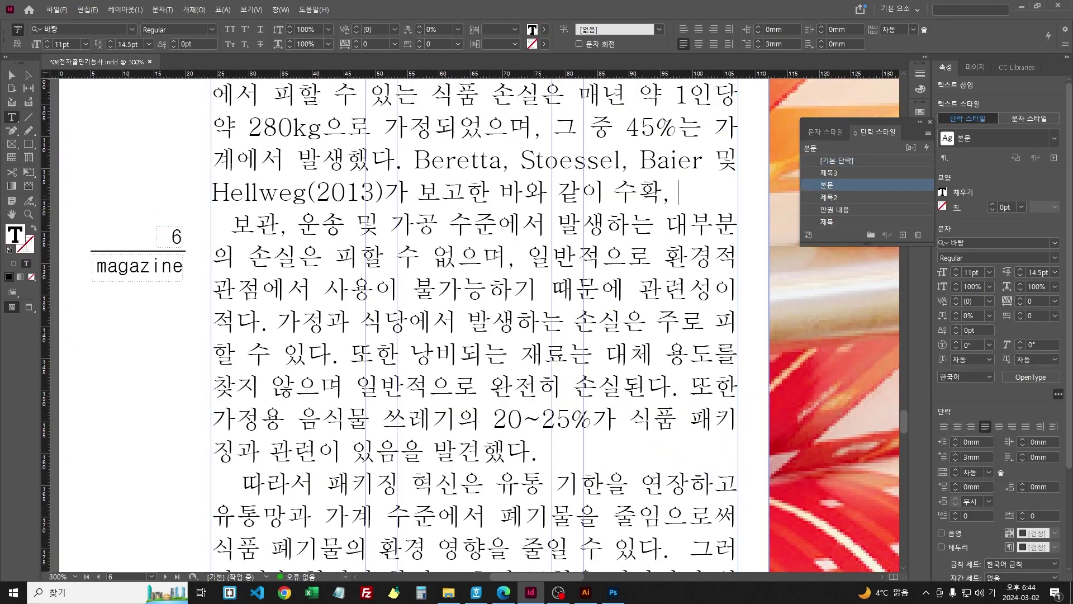
{"action": "key", "text": "Delete"}
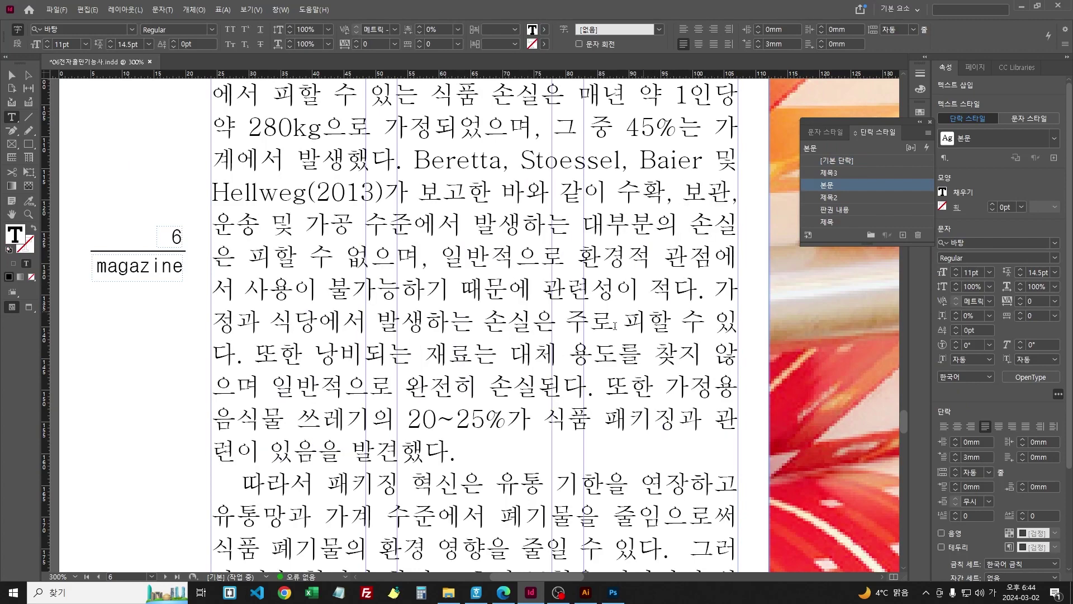
Step: Extend page 6's body text frame downward to a height of about 146.2 mm, and save the document
{"action": "scroll", "coordinate": [615, 325], "scroll_direction": "down", "scroll_amount": 3}
{"action": "key", "text": "ctrl+a"}
{"action": "key", "text": "ctrl+minus"}
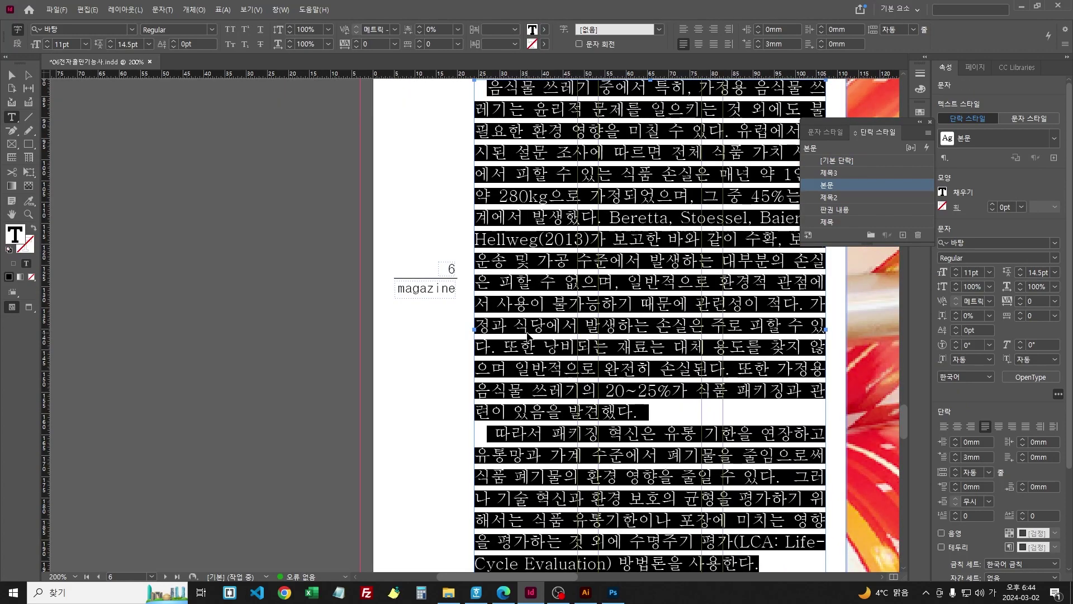
{"action": "key", "text": "ctrl+minus"}
{"action": "scroll", "coordinate": [313, 354], "scroll_direction": "down", "scroll_amount": 3}
{"action": "key", "text": "Escape"}
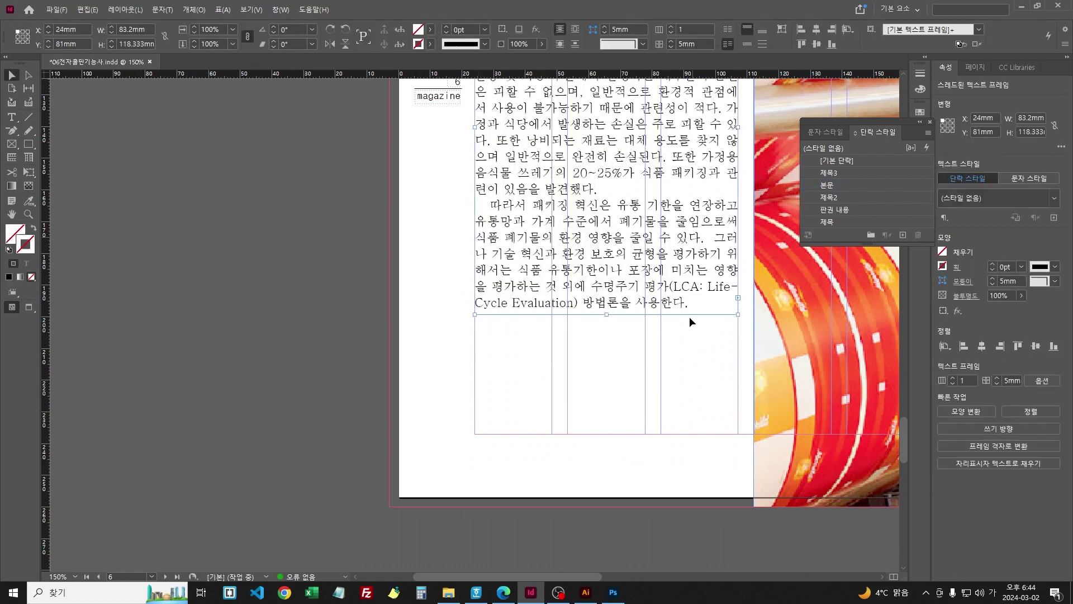
{"action": "left_click_drag", "start_coordinate": [608, 315], "coordinate": [614, 403]}
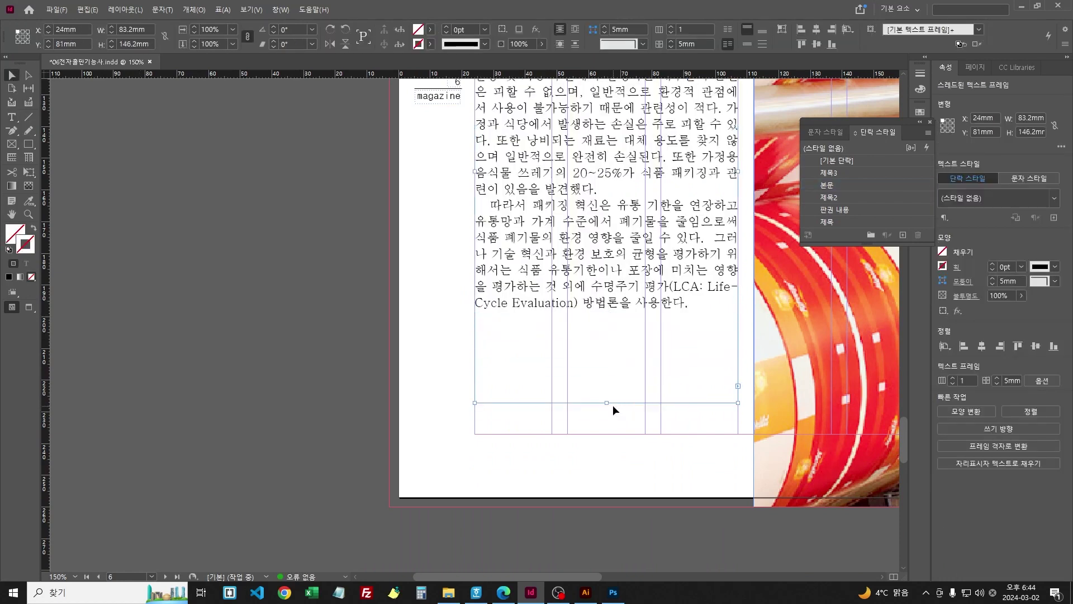
{"action": "key", "text": "ctrl+s"}
Step: Increase the leading of the entire body text to 16.5 pt
{"action": "double_click", "coordinate": [599, 271]}
{"action": "key", "text": "ctrl+a"}
{"action": "key", "text": "alt+Down"}
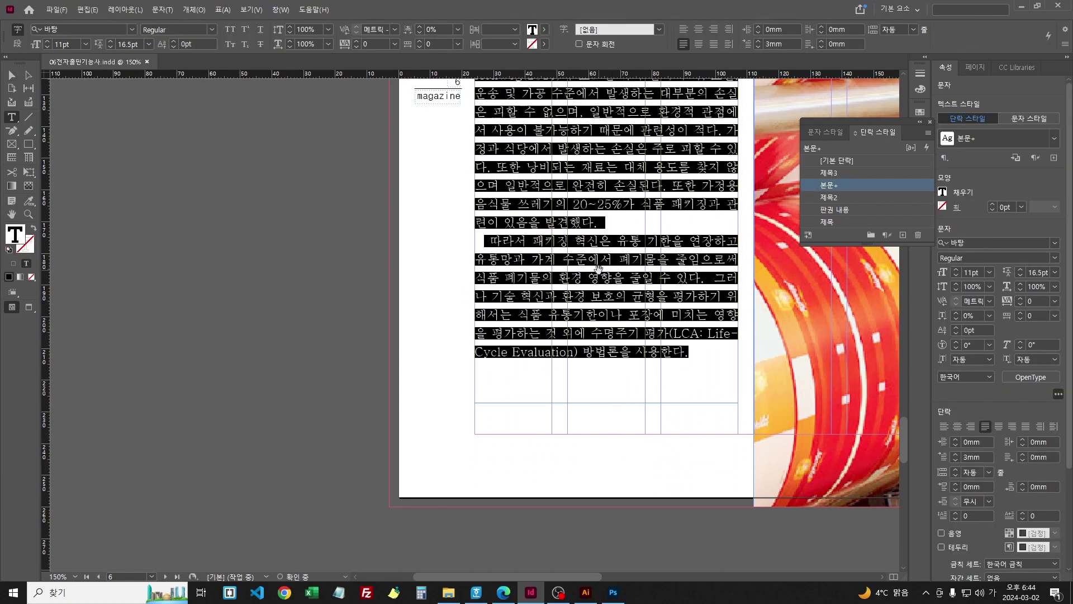
Step: Duplicate the 본문 paragraph style as 본문2, and apply the copy to the entire threaded body text
{"action": "right_click", "coordinate": [842, 192]}
{"action": "left_click", "coordinate": [12, 215]}
{"action": "scroll", "coordinate": [534, 222], "scroll_direction": "up", "scroll_amount": 10}
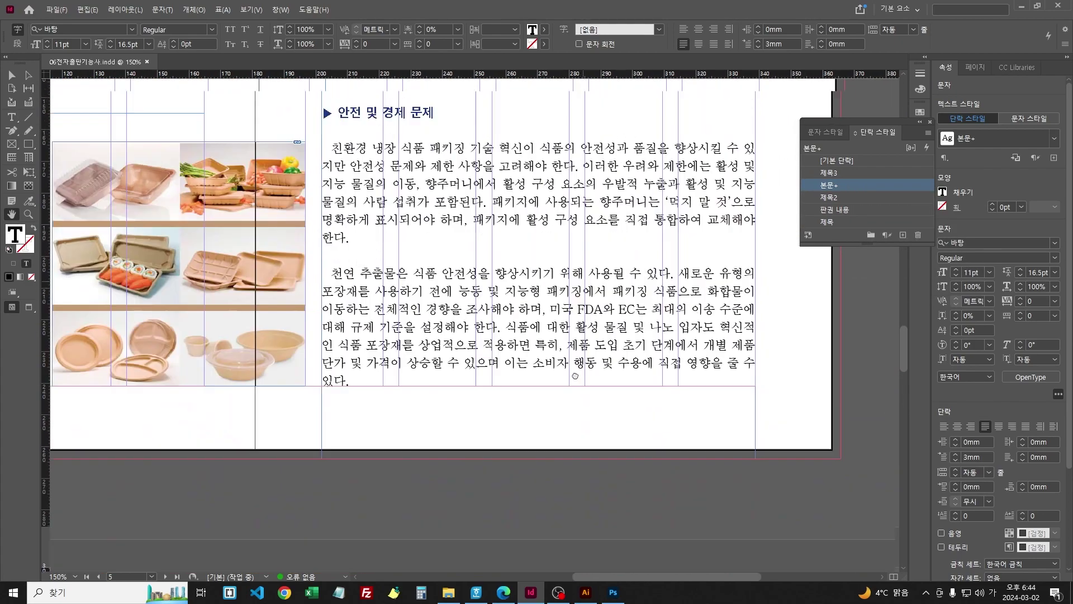
{"action": "scroll", "coordinate": [378, 376], "scroll_direction": "down", "scroll_amount": 6}
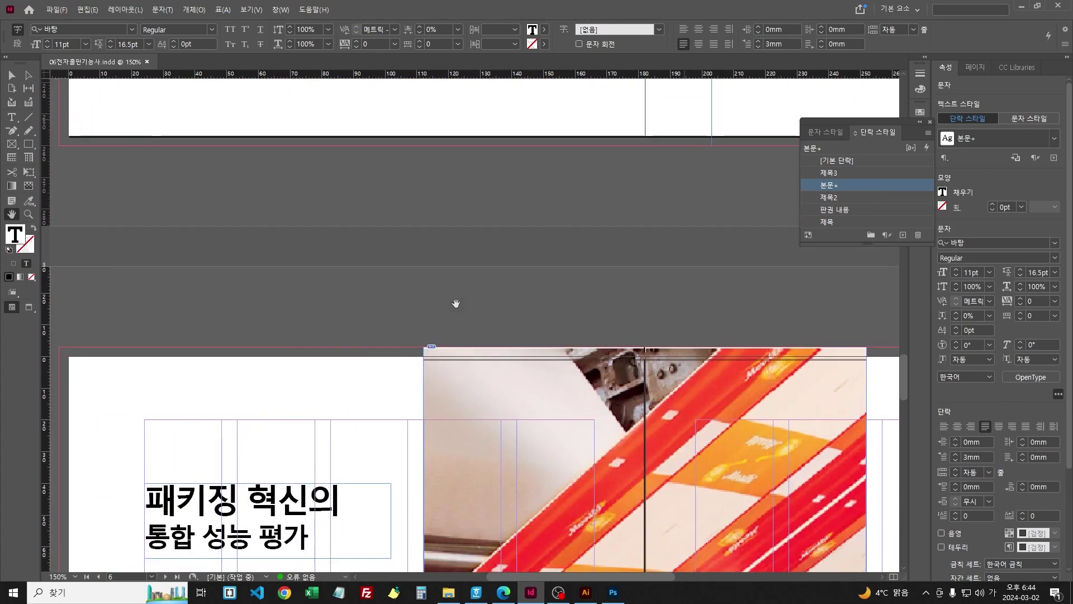
{"action": "scroll", "coordinate": [456, 304], "scroll_direction": "down", "scroll_amount": 5}
{"action": "scroll", "coordinate": [411, 426], "scroll_direction": "left", "scroll_amount": 3}
{"action": "right_click", "coordinate": [905, 189]}
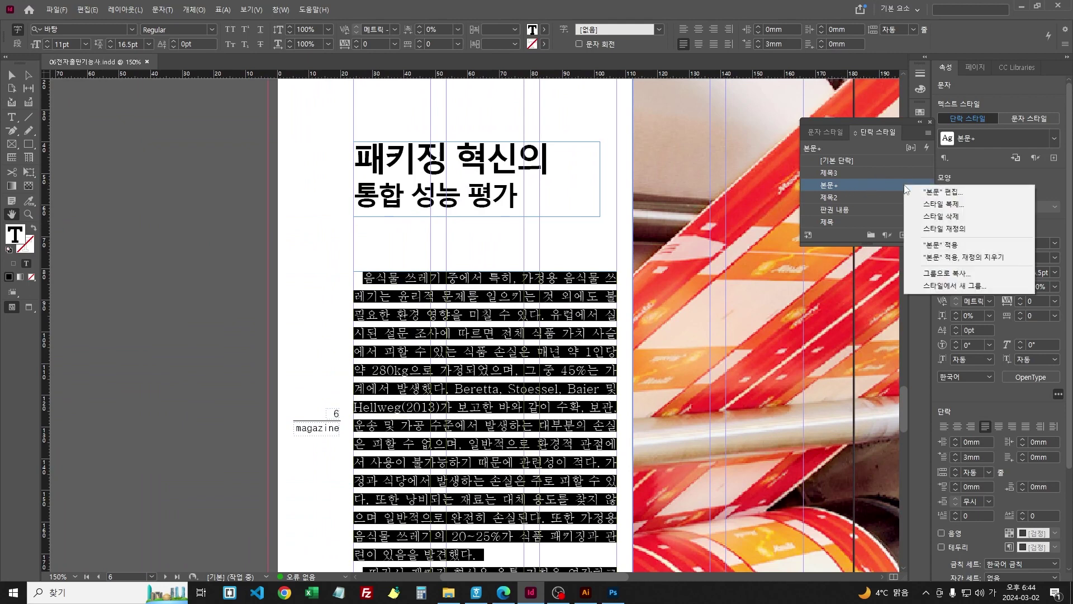
{"action": "left_click", "coordinate": [938, 205]}
{"action": "left_click", "coordinate": [669, 132]}
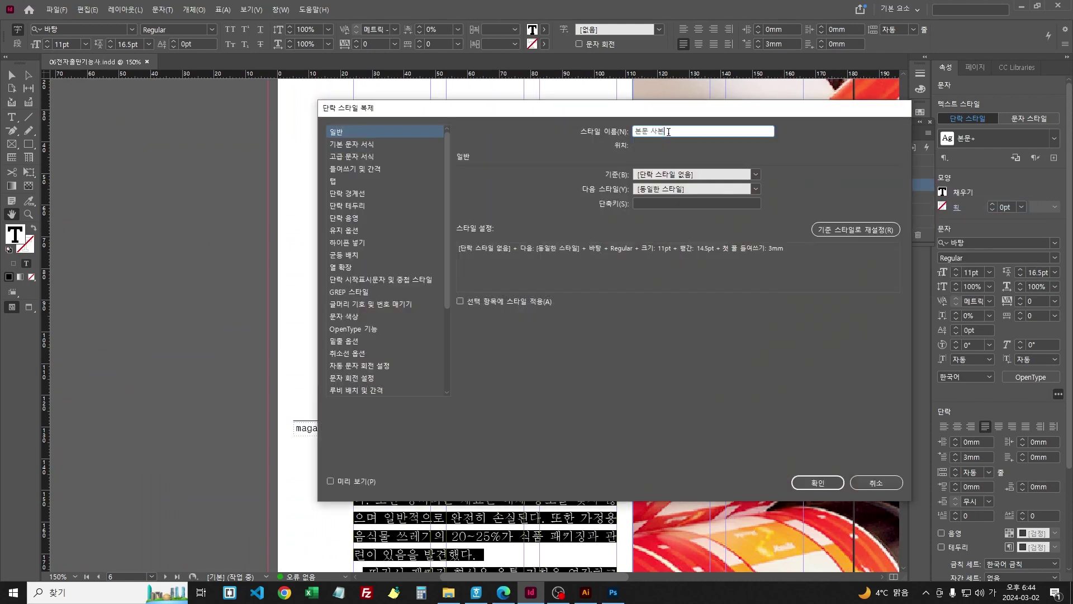
{"action": "type", "text": "2"}
{"action": "key", "text": "Return"}
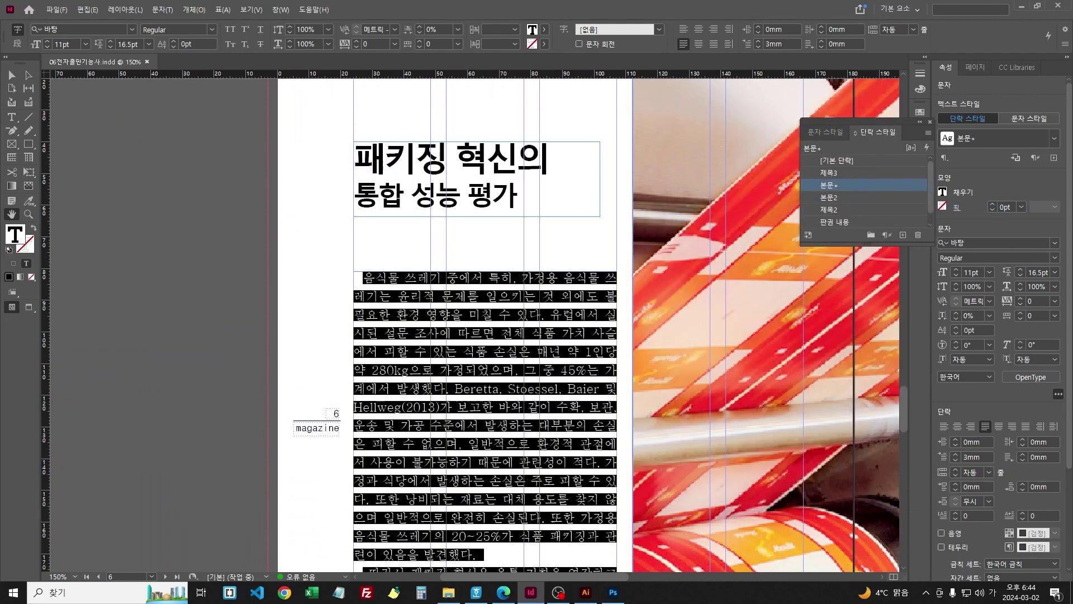
{"action": "left_click", "coordinate": [834, 198]}
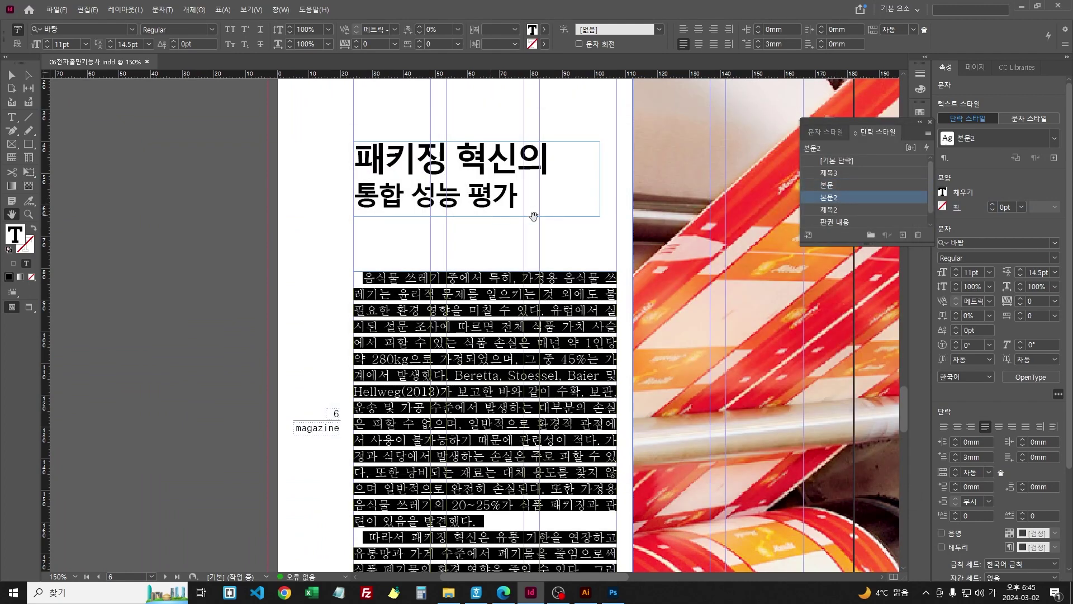
{"action": "key", "text": "Escape"}
{"action": "key", "text": "t"}
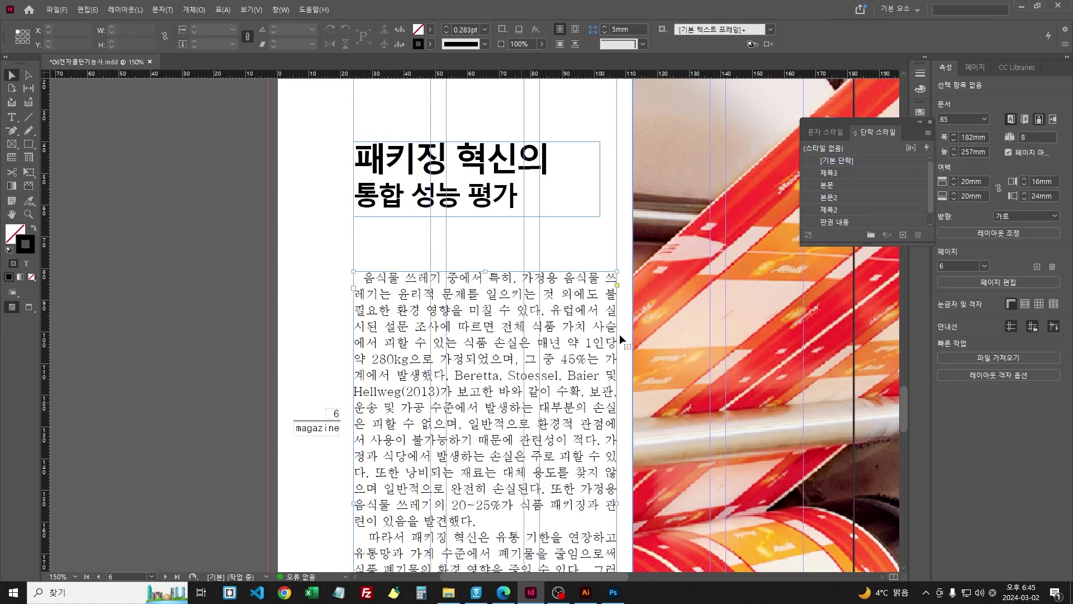
{"action": "left_click", "coordinate": [500, 371]}
{"action": "key", "text": "ctrl+a"}
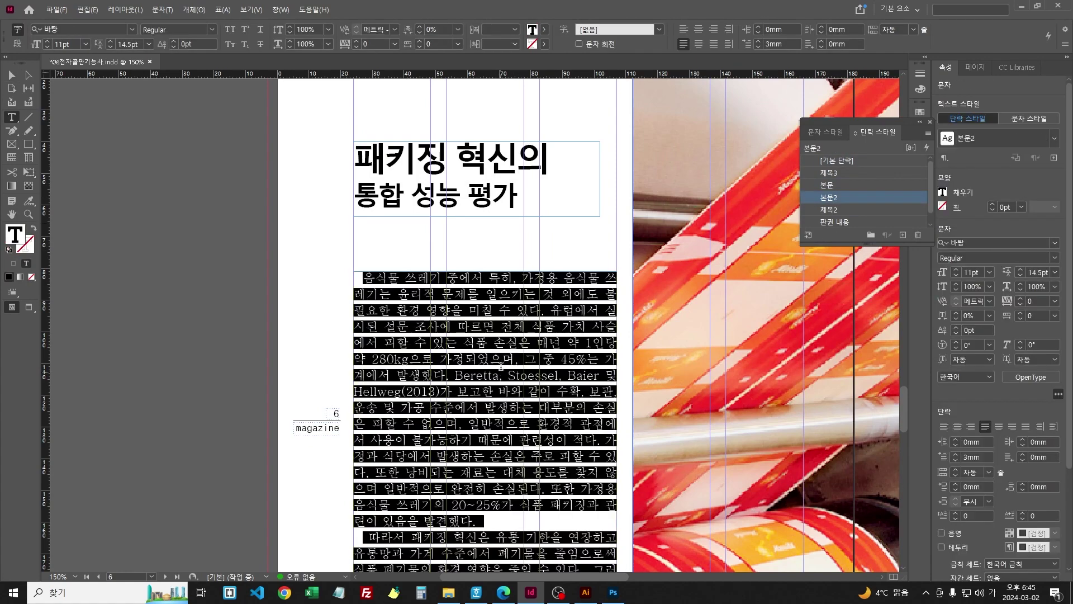
{"action": "key", "text": "Escape"}
{"action": "left_click", "coordinate": [340, 215]}
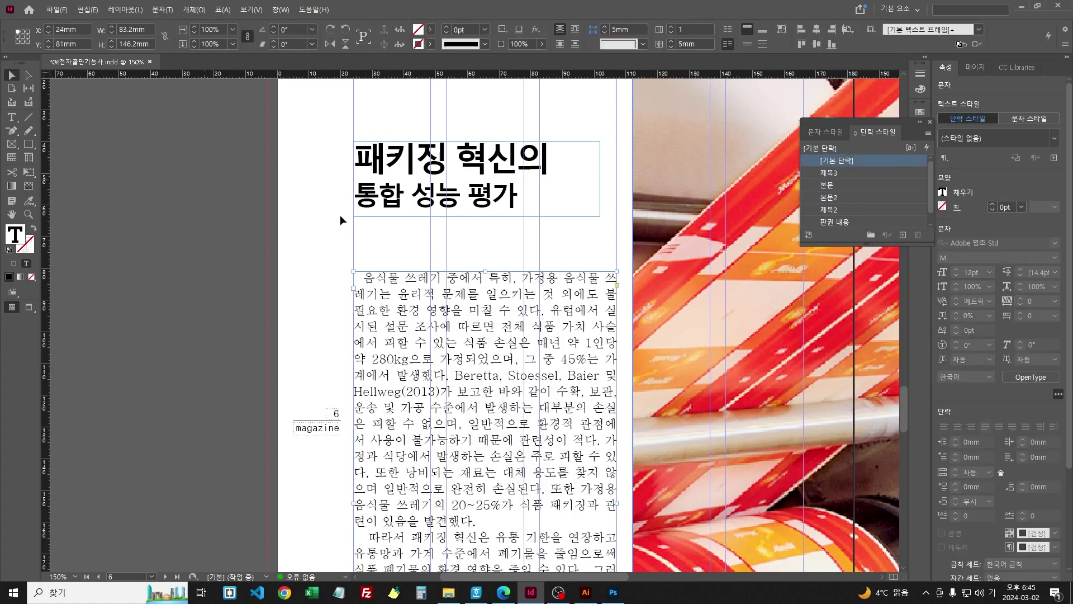
{"action": "scroll", "coordinate": [597, 351], "scroll_direction": "down", "scroll_amount": 3}
{"action": "scroll", "coordinate": [597, 351], "scroll_direction": "down", "scroll_amount": 2}
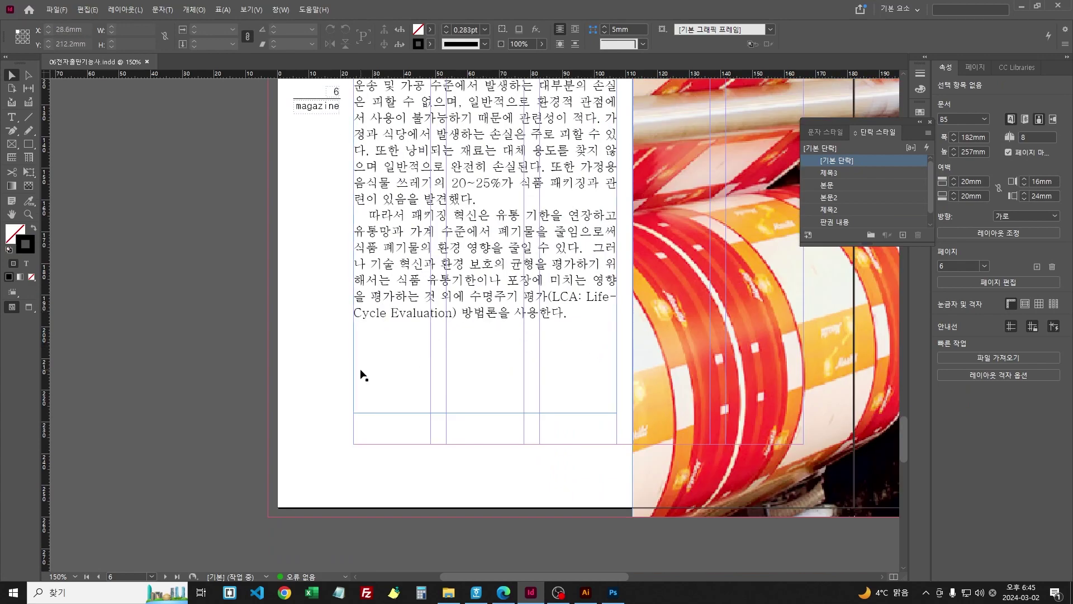
Step: Check the requirements for photo 06 in the exam PDF, and open 06.png in Photoshop
{"action": "left_click", "coordinate": [503, 592]}
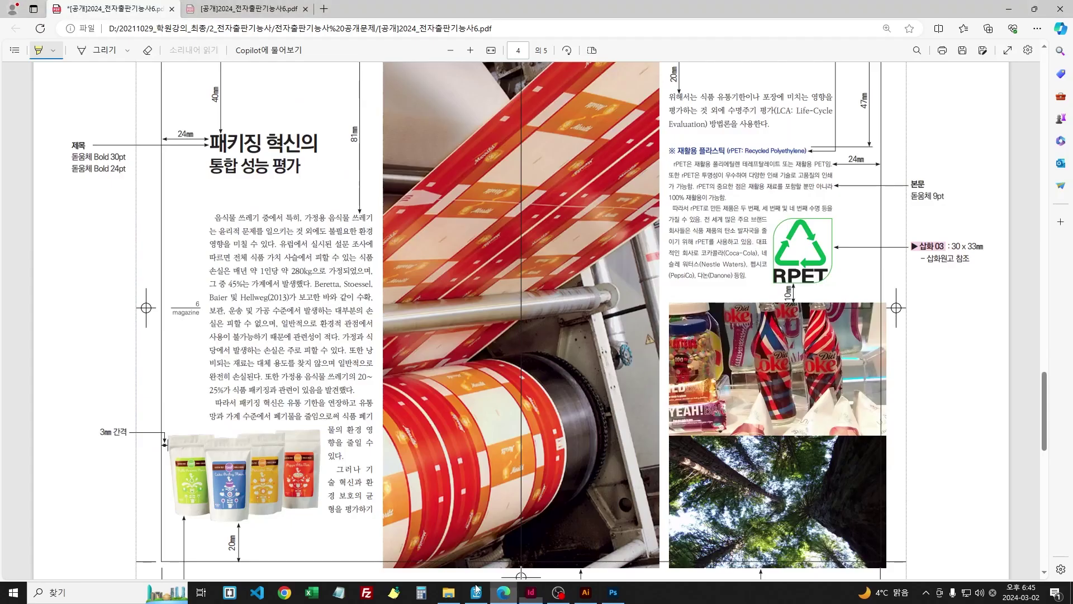
{"action": "scroll", "coordinate": [176, 312], "scroll_direction": "down", "scroll_amount": 5}
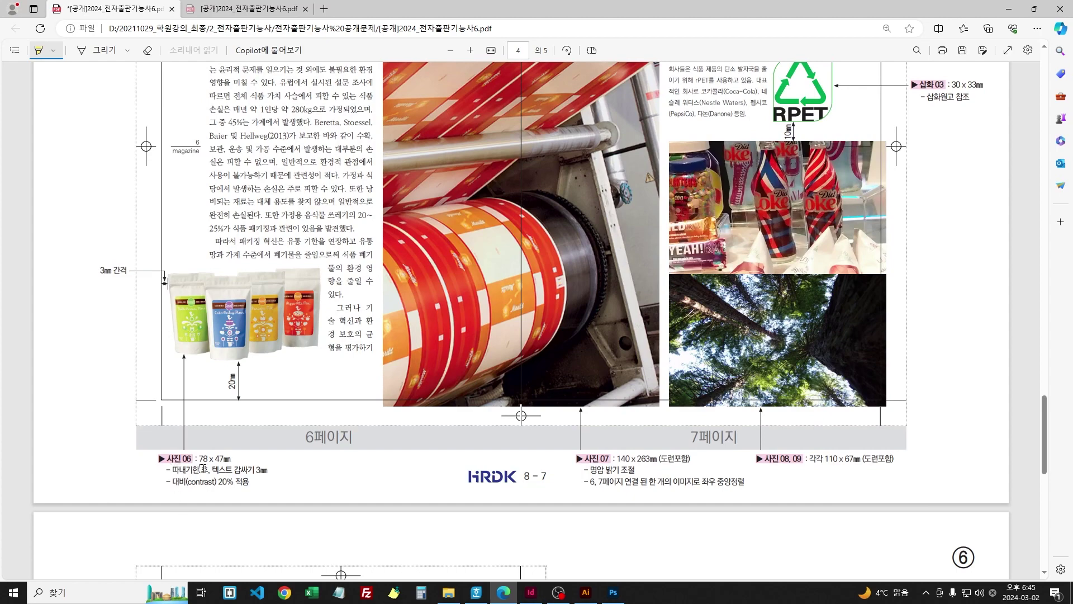
{"action": "left_click", "coordinate": [612, 591]}
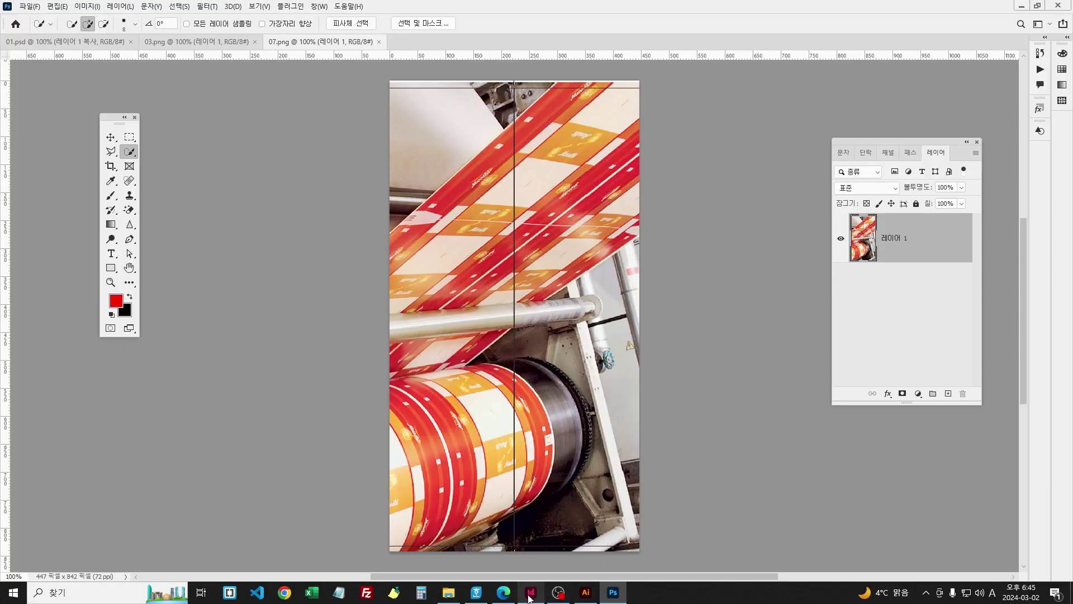
{"action": "key", "text": "ctrl+o"}
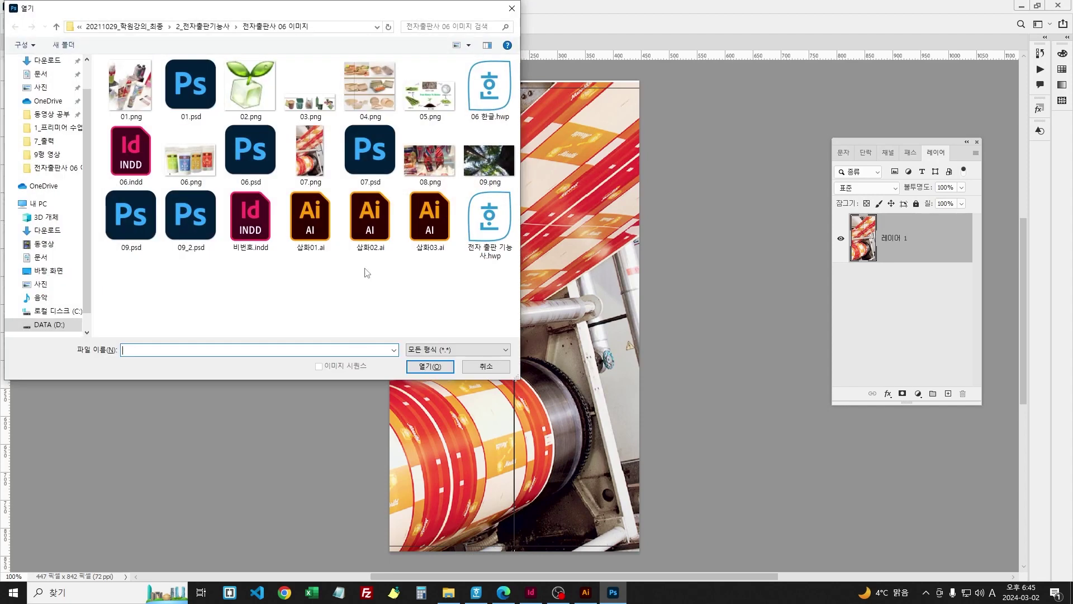
{"action": "double_click", "coordinate": [211, 176]}
Step: Try selecting the flour pouches in 06.png with the Quick Selection tool, and clear the selection
{"action": "key", "text": "ctrl+plus"}
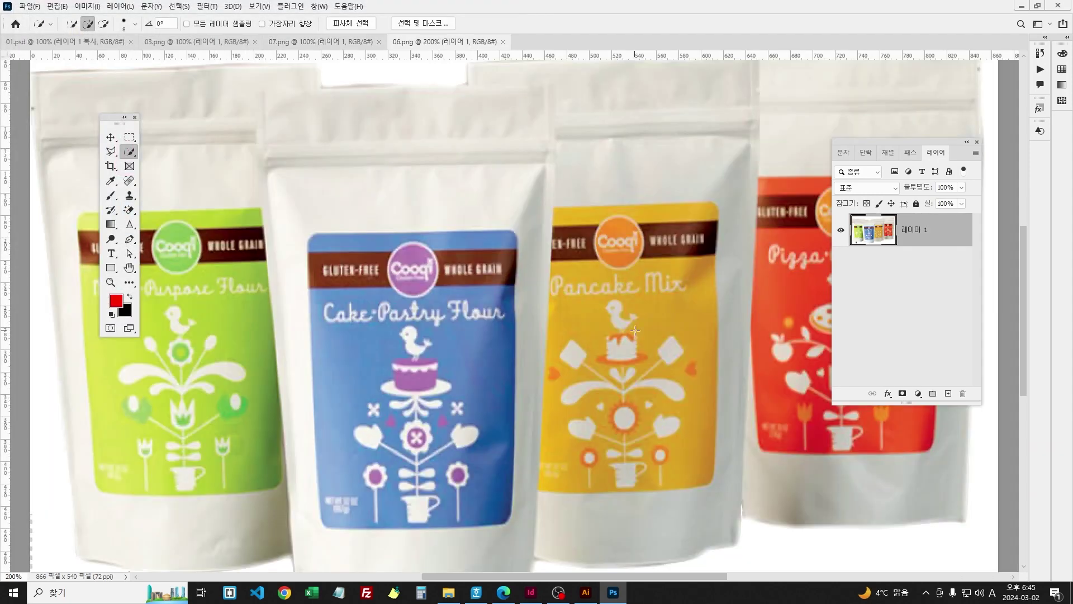
{"action": "left_click_drag", "start_coordinate": [523, 186], "coordinate": [482, 233]}
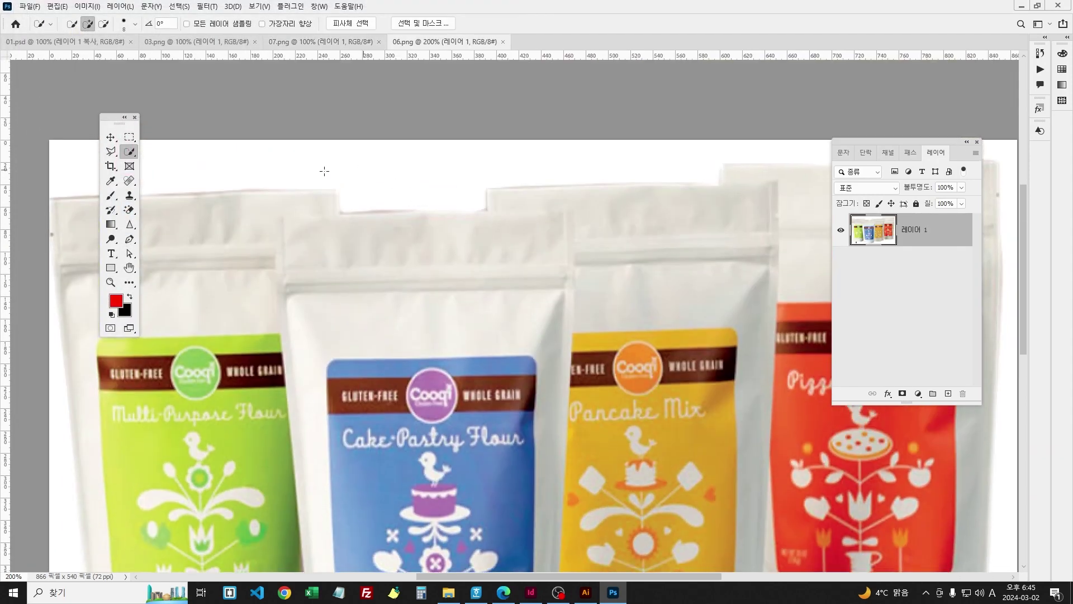
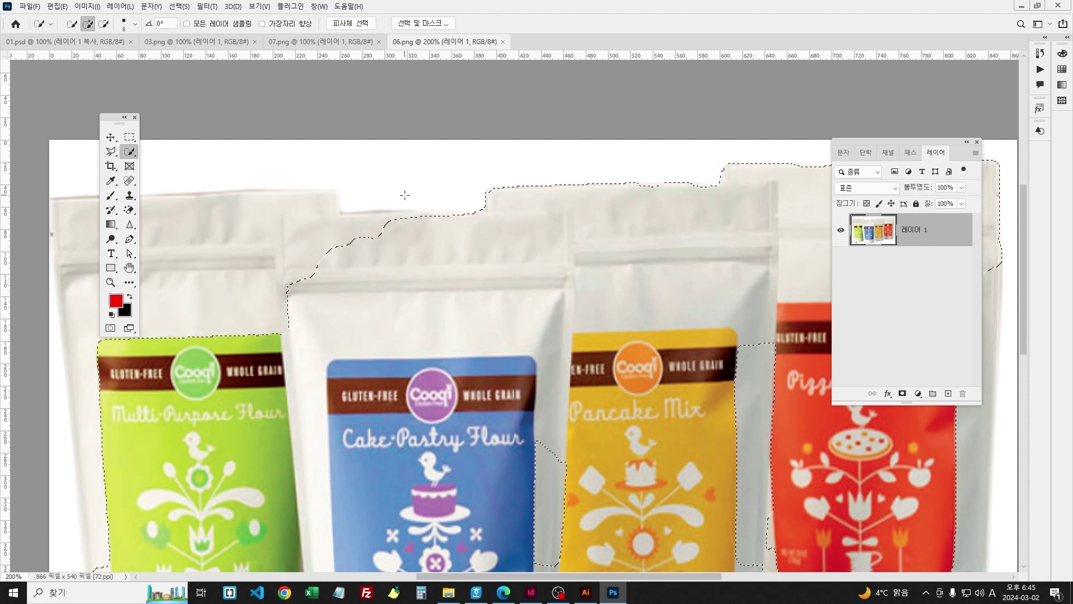
{"action": "key", "text": "ctrl+minus"}
{"action": "key", "text": "ctrl+minus"}
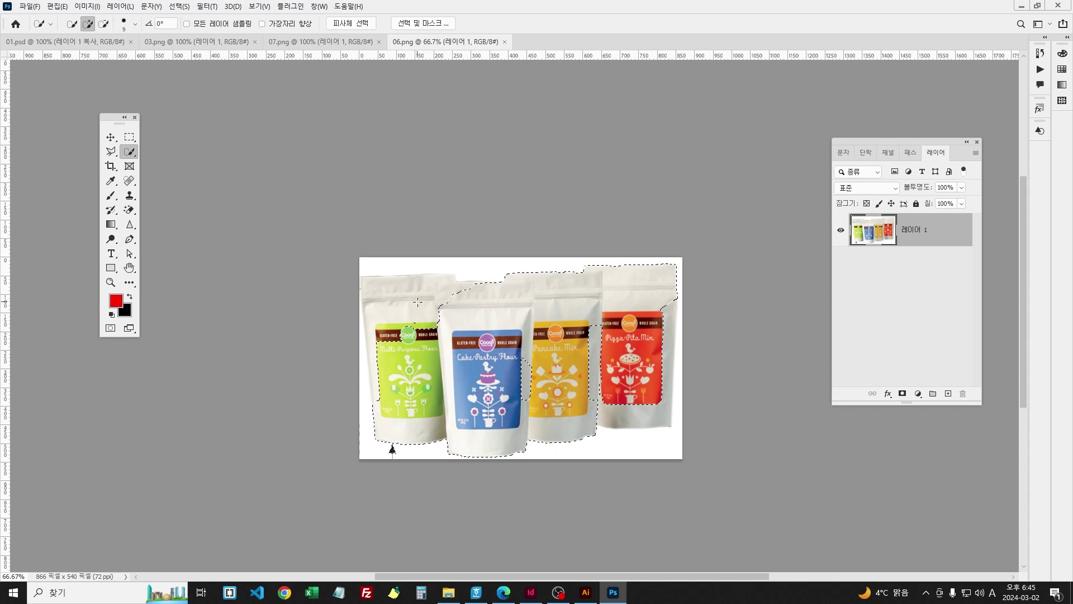
{"action": "key", "text": "bracketright"}
{"action": "key", "text": "bracketright"}
{"action": "key", "text": "bracketright"}
{"action": "key", "text": "bracketright"}
{"action": "key", "text": "bracketright"}
{"action": "key", "text": "bracketright"}
{"action": "left_click_drag", "start_coordinate": [400, 302], "coordinate": [438, 297]}
{"action": "key", "text": "ctrl+plus"}
{"action": "key", "text": "ctrl+plus"}
{"action": "mouse_move", "coordinate": [330, 229]}
{"action": "left_mouse_down"}
{"action": "mouse_move", "coordinate": [602, 231]}
{"action": "mouse_move", "coordinate": [620, 219]}
{"action": "left_mouse_up"}
{"action": "mouse_move", "coordinate": [374, 251]}
{"action": "left_mouse_down"}
{"action": "mouse_move", "coordinate": [357, 274]}
{"action": "mouse_move", "coordinate": [332, 223]}
{"action": "mouse_move", "coordinate": [340, 510]}
{"action": "left_mouse_up"}
{"action": "key", "text": "ctrl+d"}
Step: Open the existing 06.psd from the exam image folder
{"action": "key", "text": "ctrl+o"}
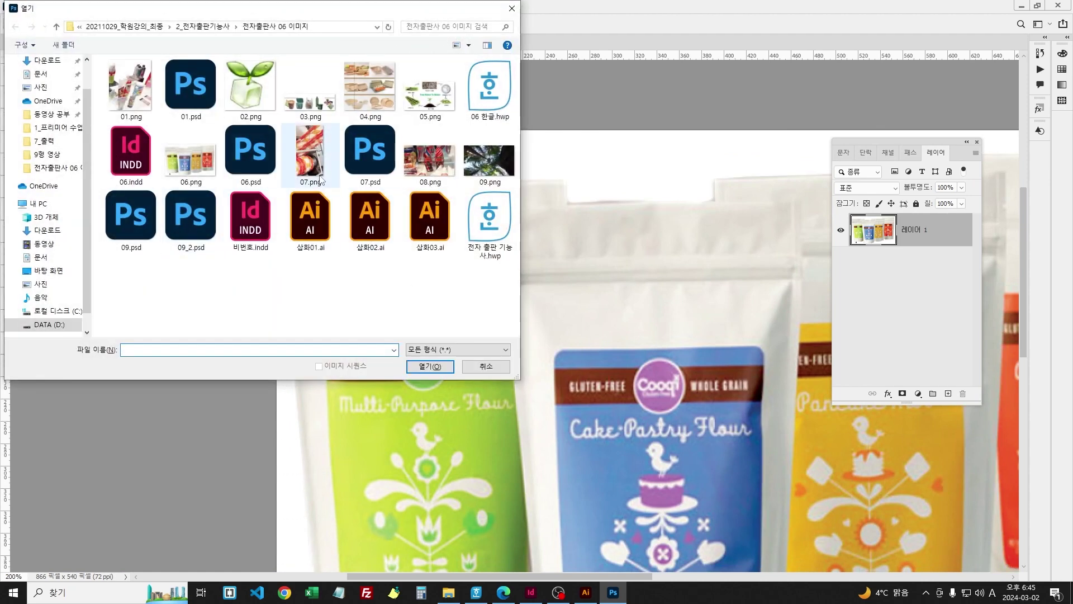
{"action": "left_click", "coordinate": [240, 162]}
{"action": "double_click", "coordinate": [239, 161]}
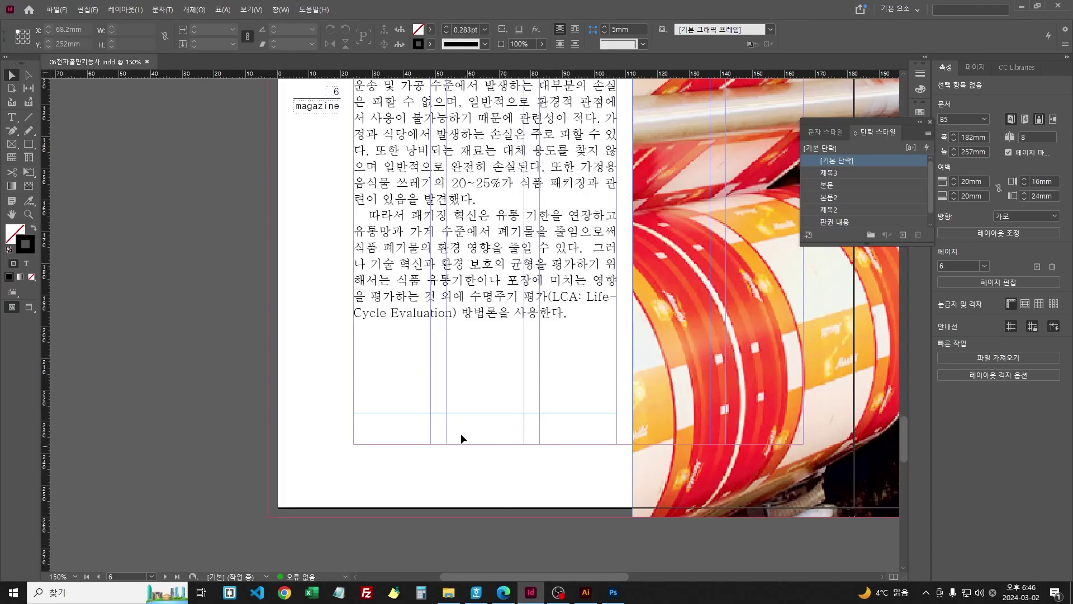
Step: Check photo 06's size in the exam PDF, and create a 78 × 47 mm picture frame near page 6's lower edge in InDesign
{"action": "left_click", "coordinate": [531, 592]}
{"action": "left_click", "coordinate": [503, 592]}
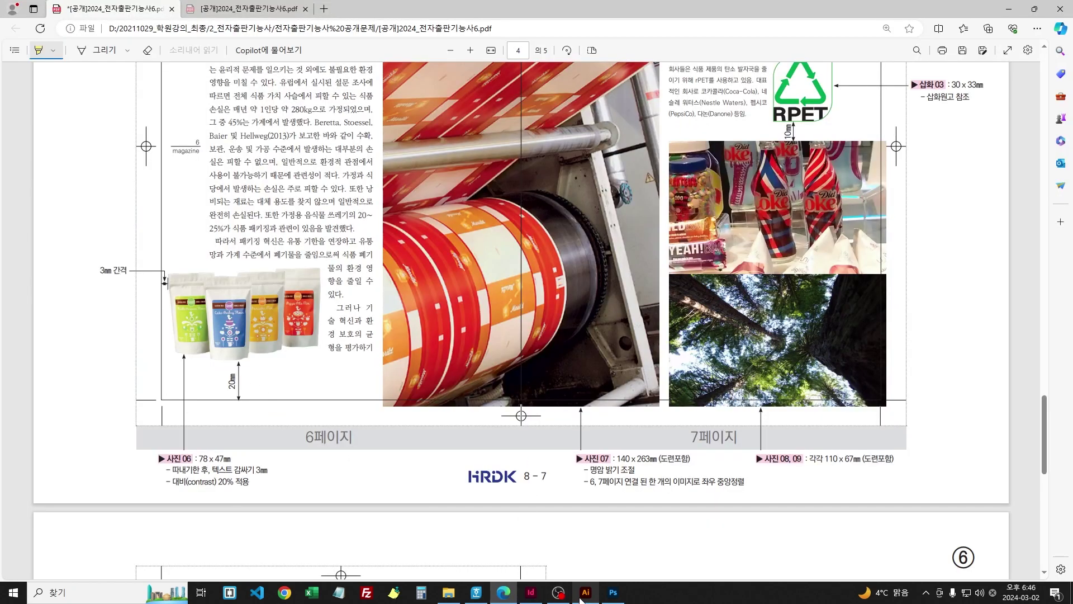
{"action": "left_click", "coordinate": [531, 592]}
{"action": "left_click", "coordinate": [387, 446]}
{"action": "type", "text": "78"}
{"action": "key", "text": "Tab"}
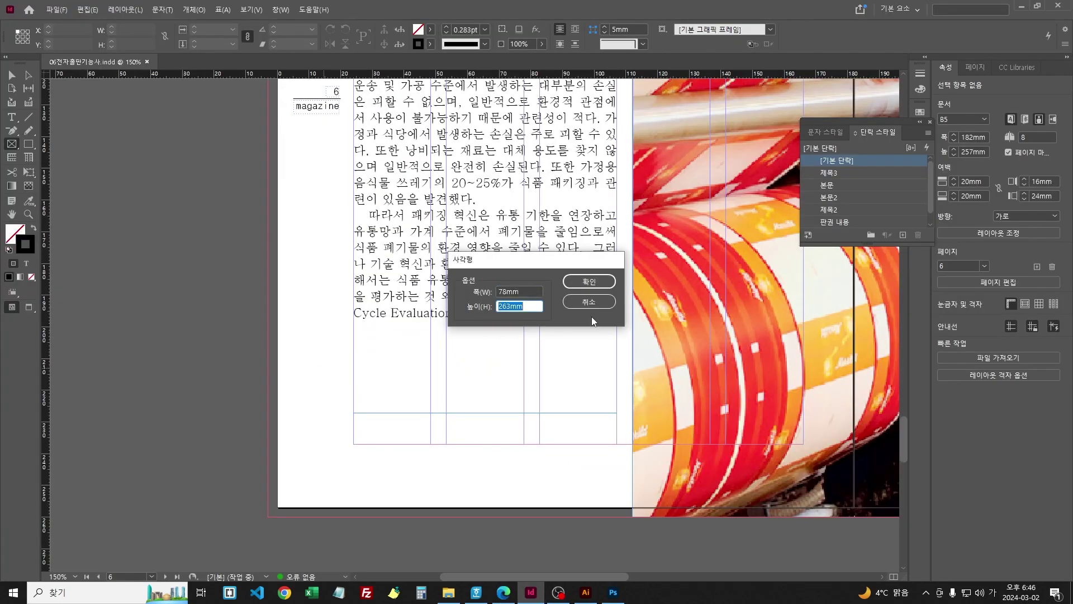
{"action": "type", "text": "47"}
{"action": "key", "text": "Return"}
Step: Place 06.psd into the new picture frame on page 6
{"action": "key", "text": "ctrl+d"}
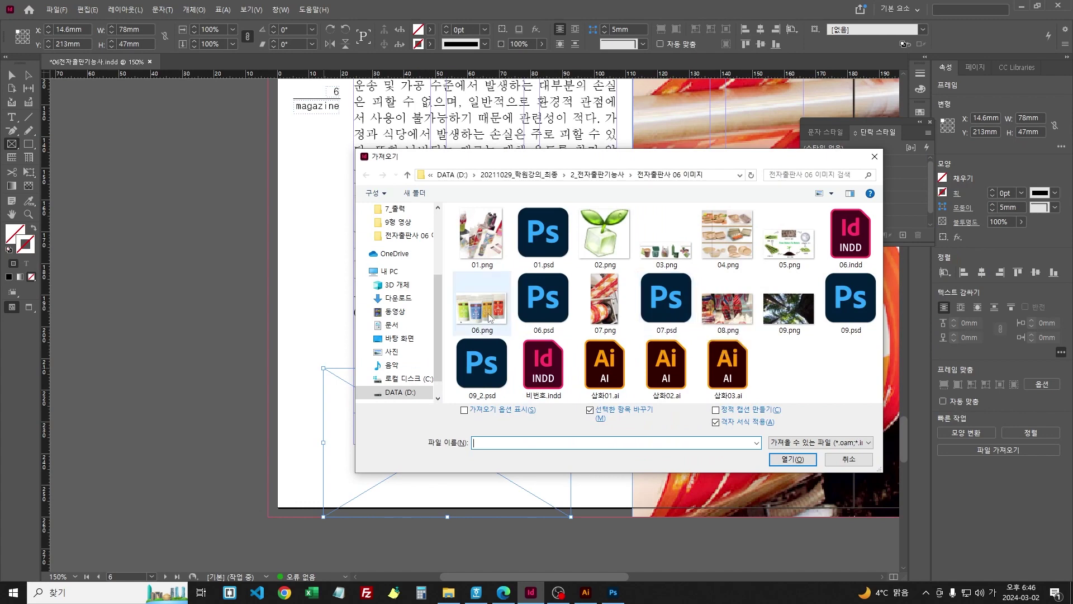
{"action": "left_click", "coordinate": [542, 302]}
{"action": "key", "text": "Return"}
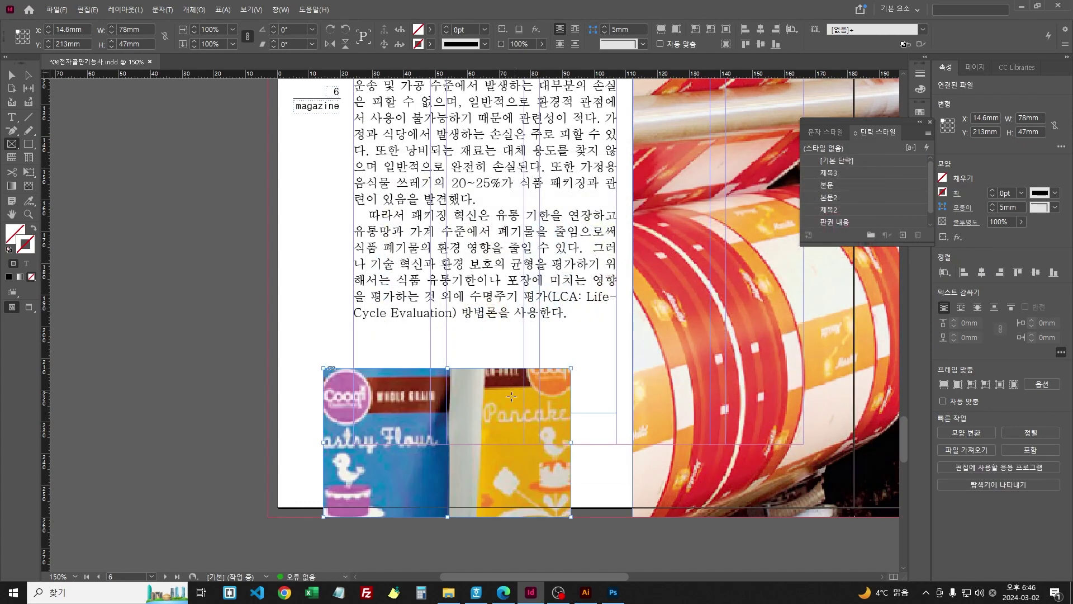
Step: Fill the page 6 picture frame proportionally with 06.psd, move the frame to about X 17 mm, Y 202.8 mm, and save
{"action": "scroll", "coordinate": [438, 427], "scroll_direction": "down", "scroll_amount": 3}
{"action": "left_click", "coordinate": [12, 75]}
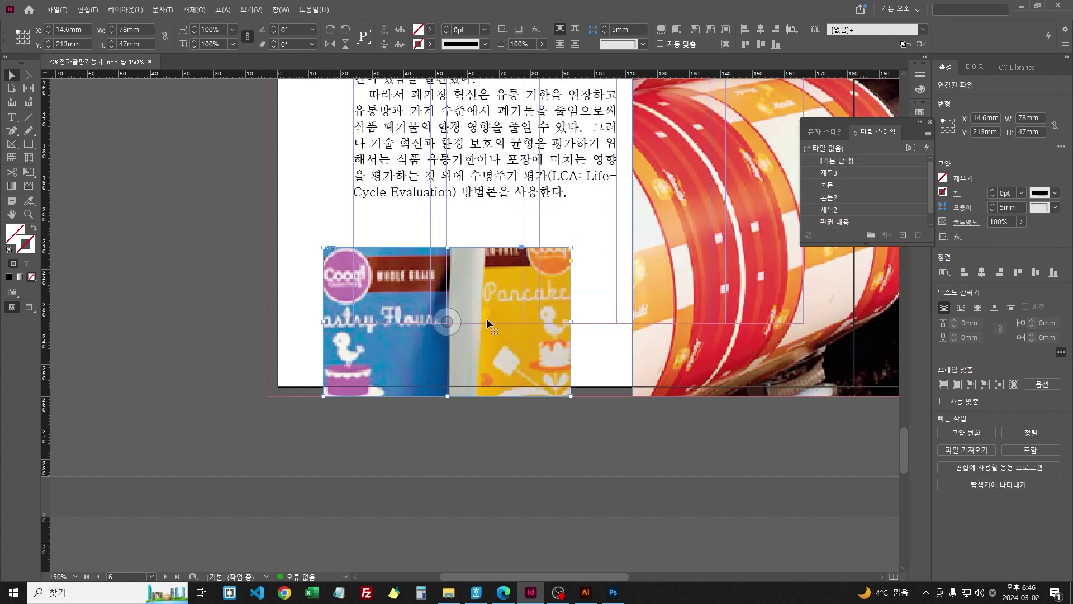
{"action": "right_click", "coordinate": [485, 320]}
{"action": "mouse_move", "coordinate": [559, 385]}
{"action": "left_click", "coordinate": [683, 386]}
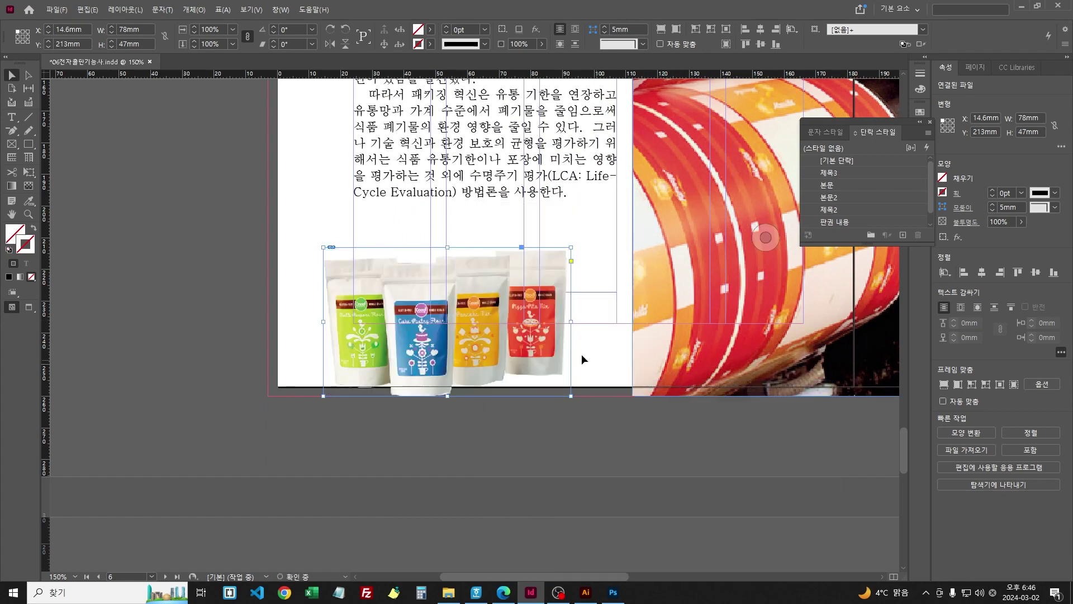
{"action": "left_click_drag", "start_coordinate": [476, 331], "coordinate": [484, 301]}
{"action": "key", "text": "ctrl+s"}
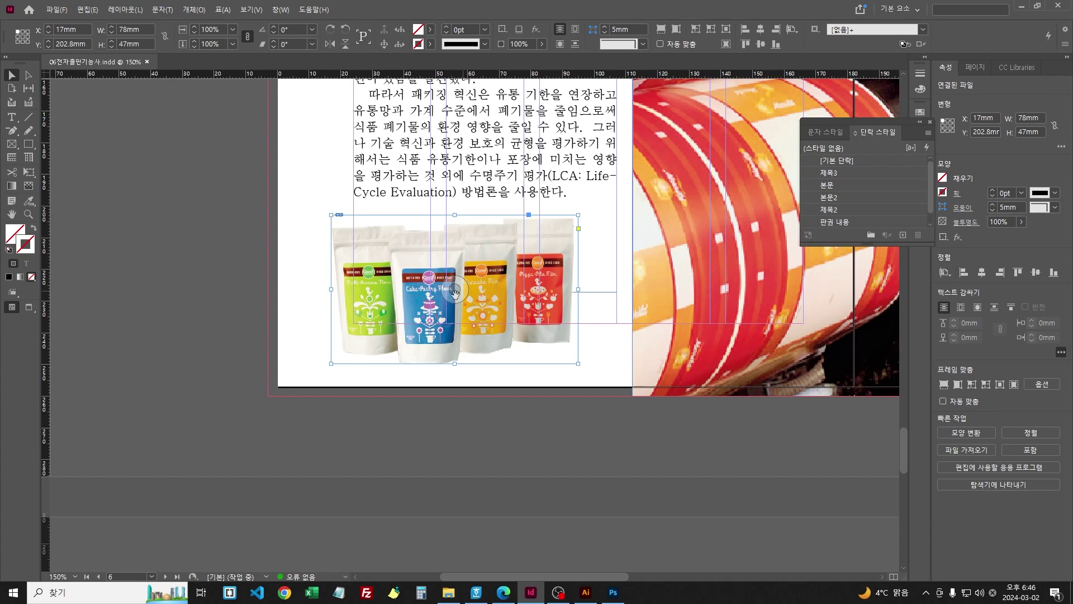
Step: Try to shift the pouch photo inside its frame on page 6, and undo the move
{"action": "right_click", "coordinate": [457, 290]}
{"action": "left_click", "coordinate": [449, 286]}
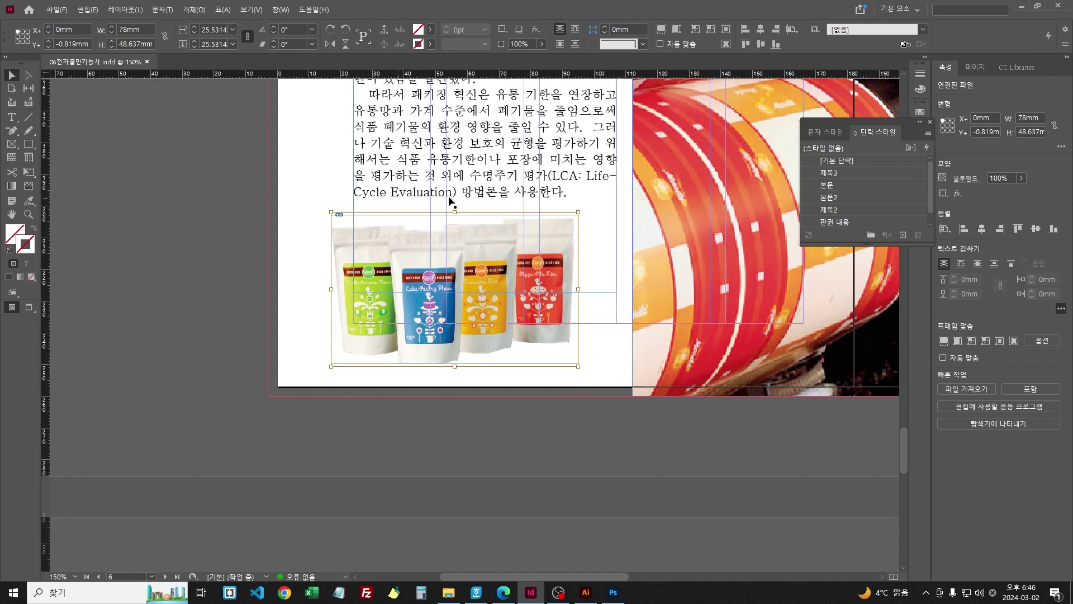
{"action": "scroll", "coordinate": [380, 223], "scroll_direction": "up", "scroll_amount": 3}
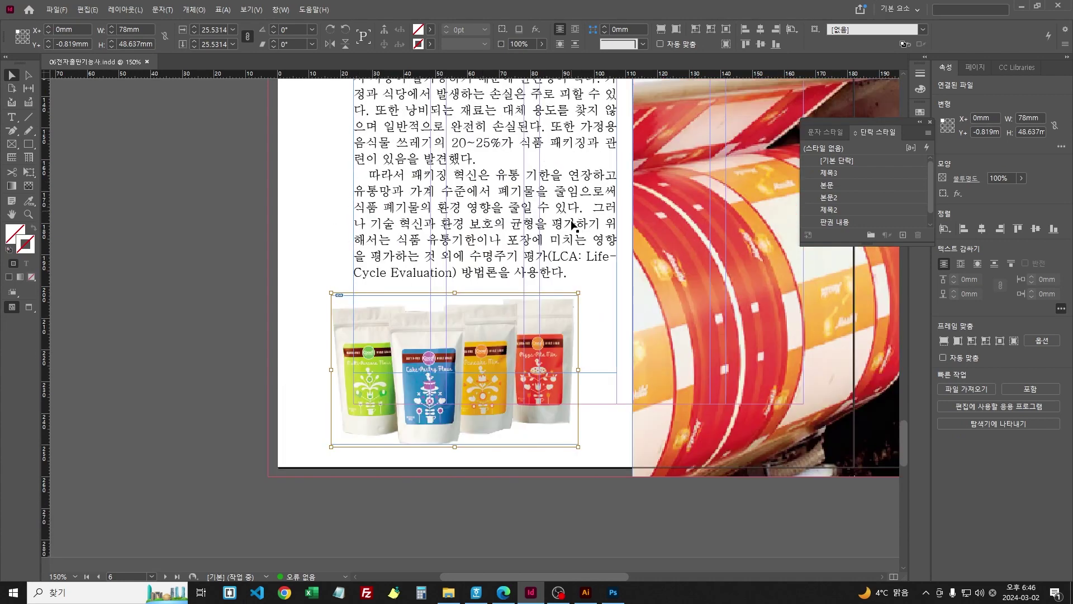
{"action": "left_click_drag", "start_coordinate": [481, 358], "coordinate": [476, 340]}
{"action": "key", "text": "ctrl+z"}
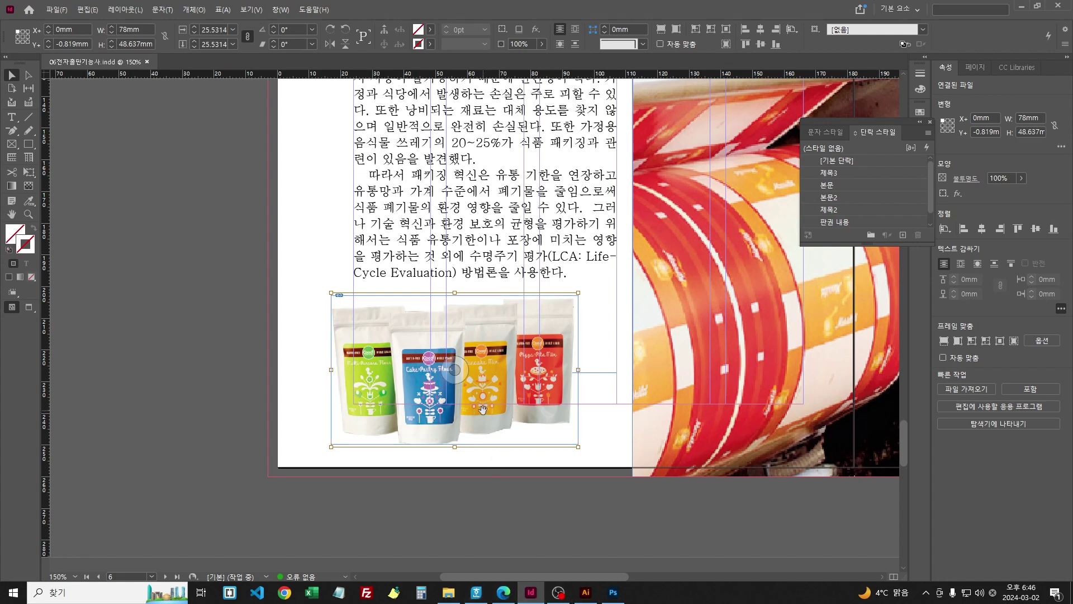
Step: Delete the placed pouch photo and its empty picture frame from page 6
{"action": "key", "text": "Delete"}
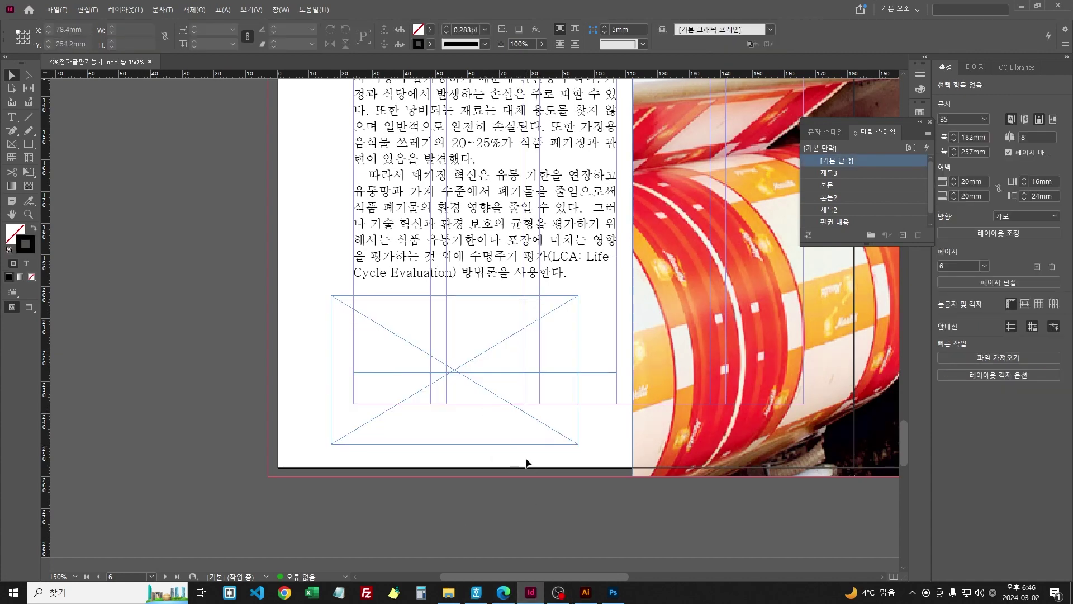
{"action": "left_click", "coordinate": [499, 403]}
{"action": "key", "text": "Delete"}
Step: Look at 06.psd in Photoshop, and check photo 06's cutout, text wrap and contrast requirements in the exam PDF
{"action": "left_click", "coordinate": [613, 592]}
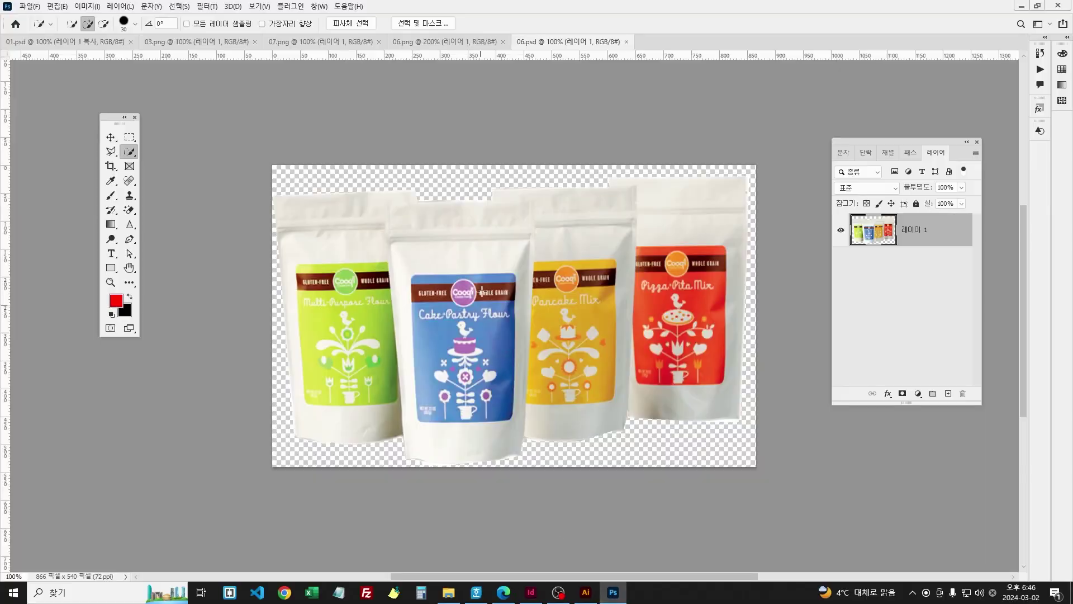
{"action": "left_click", "coordinate": [503, 592]}
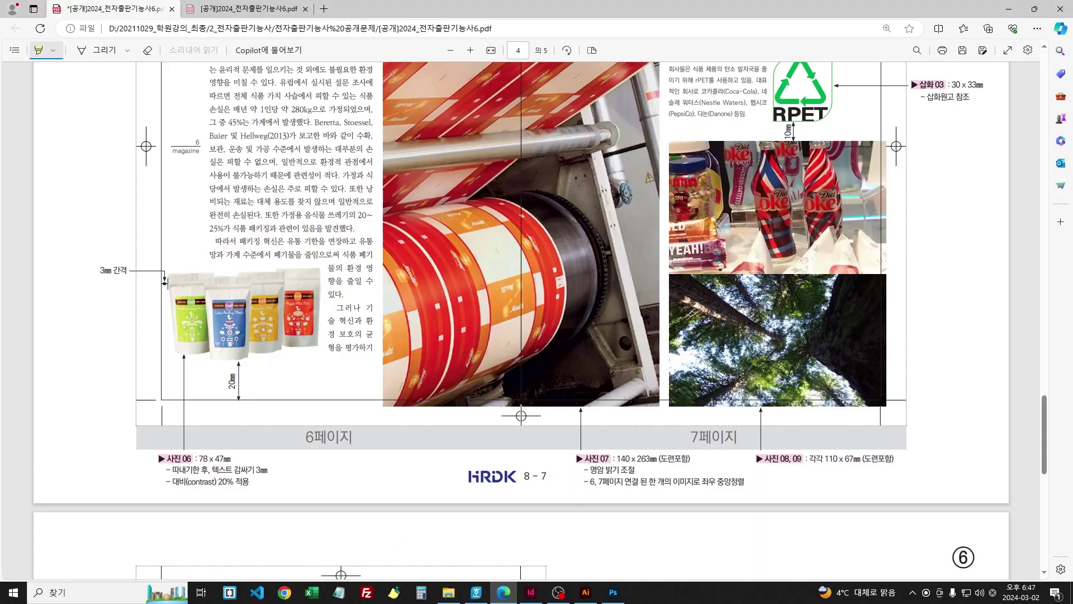
Step: In Photoshop, set the contrast of the pouch image 06.psd to 20 with Brightness/Contrast and save the file
{"action": "key", "text": "alt+Tab"}
{"action": "left_click", "coordinate": [87, 6]}
{"action": "mouse_move", "coordinate": [144, 40]}
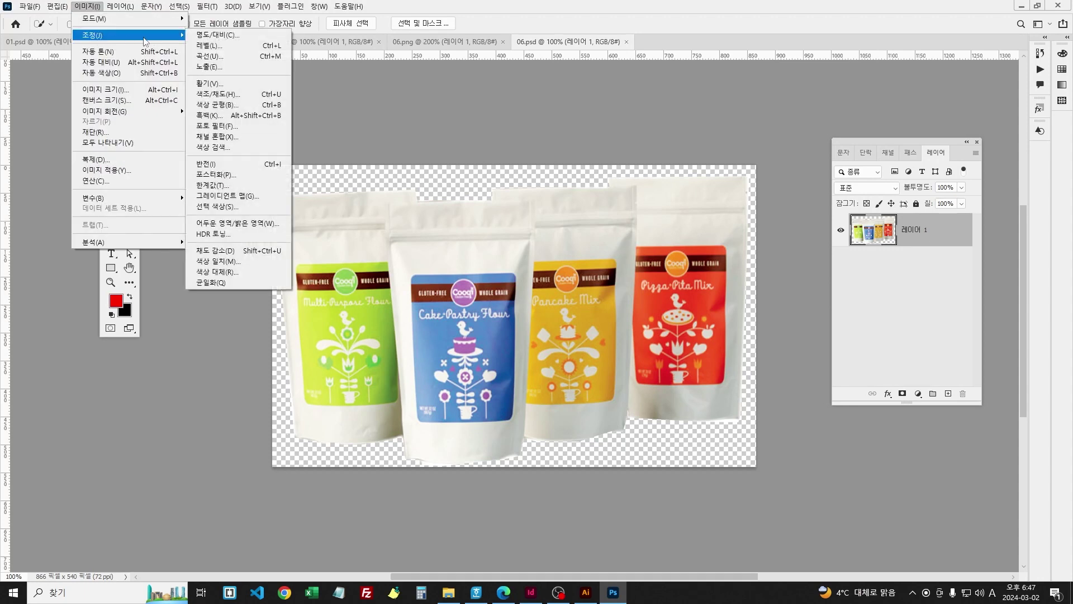
{"action": "left_click", "coordinate": [215, 35]}
{"action": "left_click", "coordinate": [540, 194]}
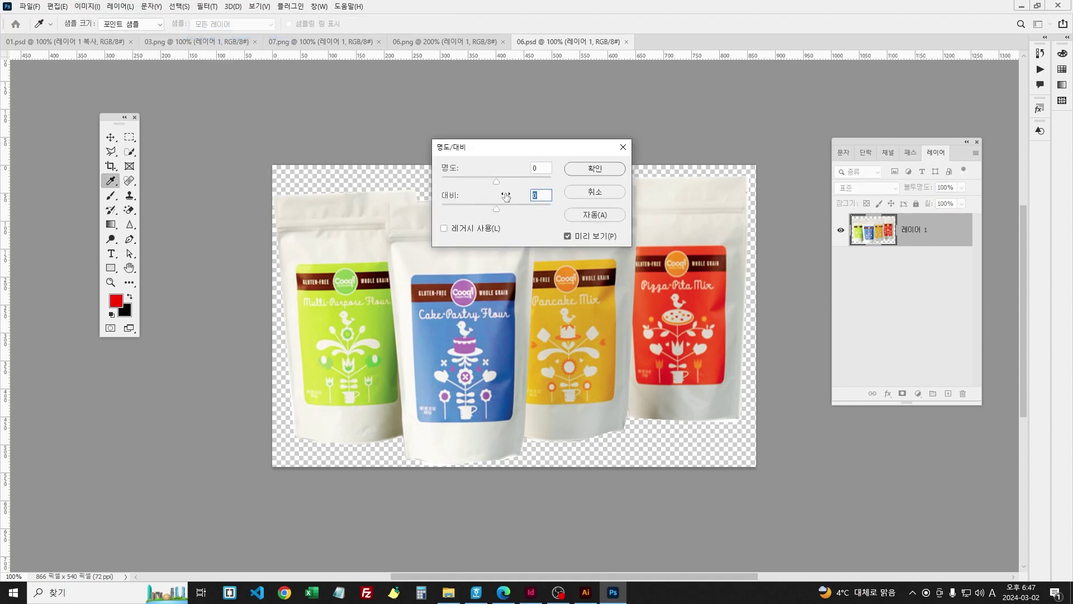
{"action": "key", "text": "Return"}
{"action": "key", "text": "w"}
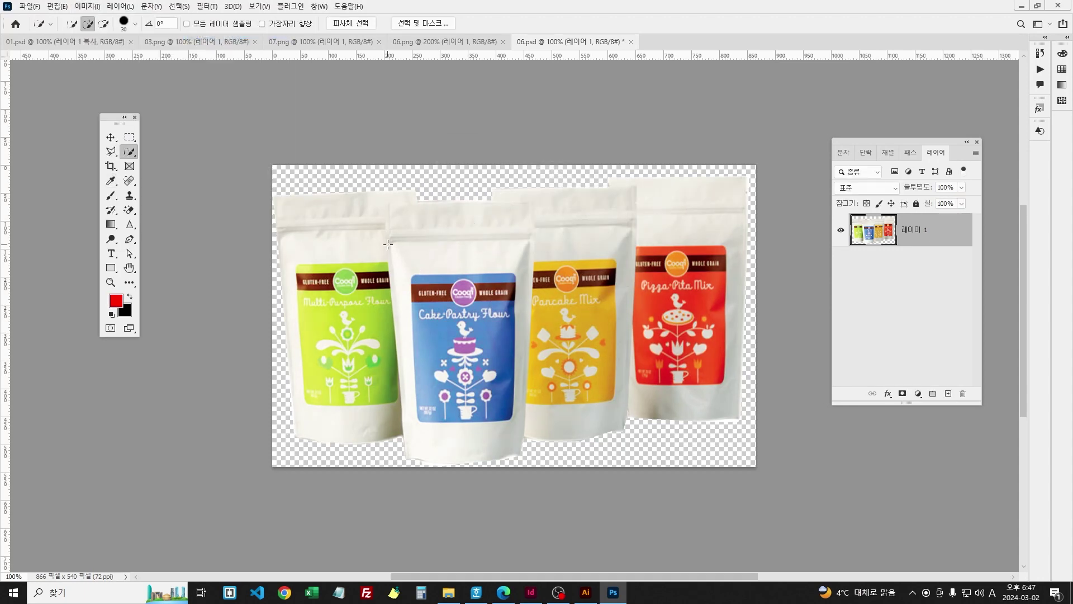
{"action": "key", "text": "ctrl+s"}
Step: Switch to InDesign and create a 78 × 47 mm rectangular picture frame below the body text on page 6
{"action": "left_click", "coordinate": [531, 591]}
{"action": "left_click", "coordinate": [11, 144]}
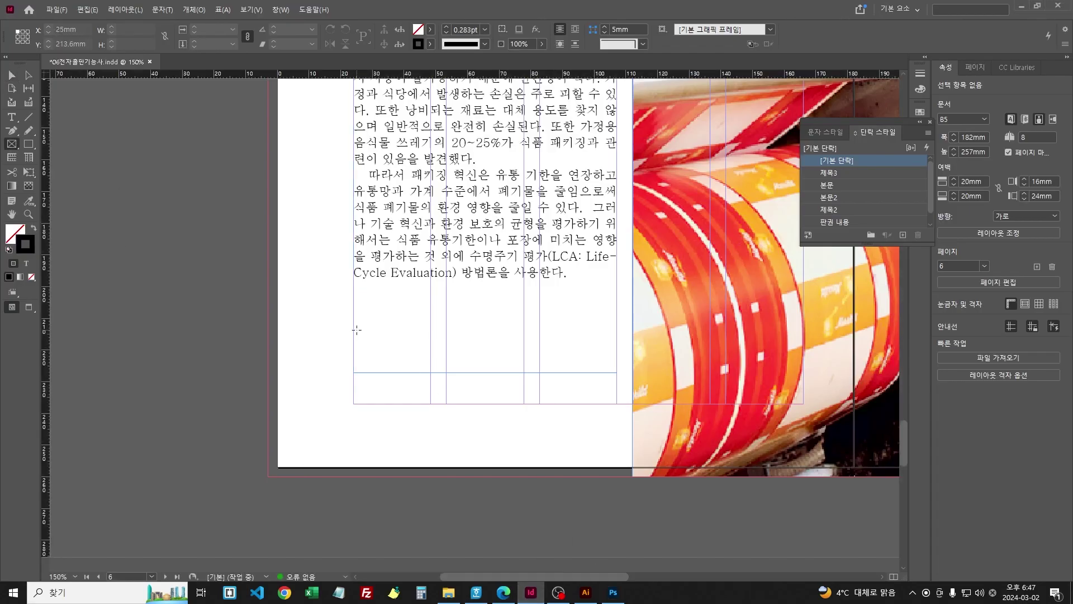
{"action": "left_click", "coordinate": [441, 399]}
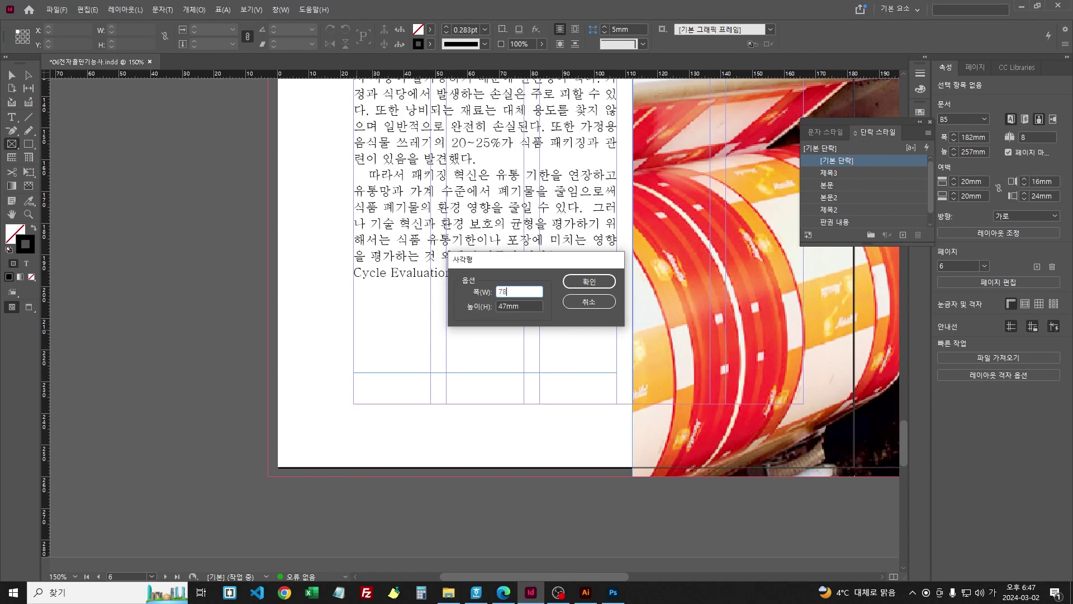
{"action": "key", "text": "Tab"}
{"action": "key", "text": "Return"}
Step: Place 06.psd into the new picture frame and fill the frame proportionally with the image
{"action": "key", "text": "ctrl+d"}
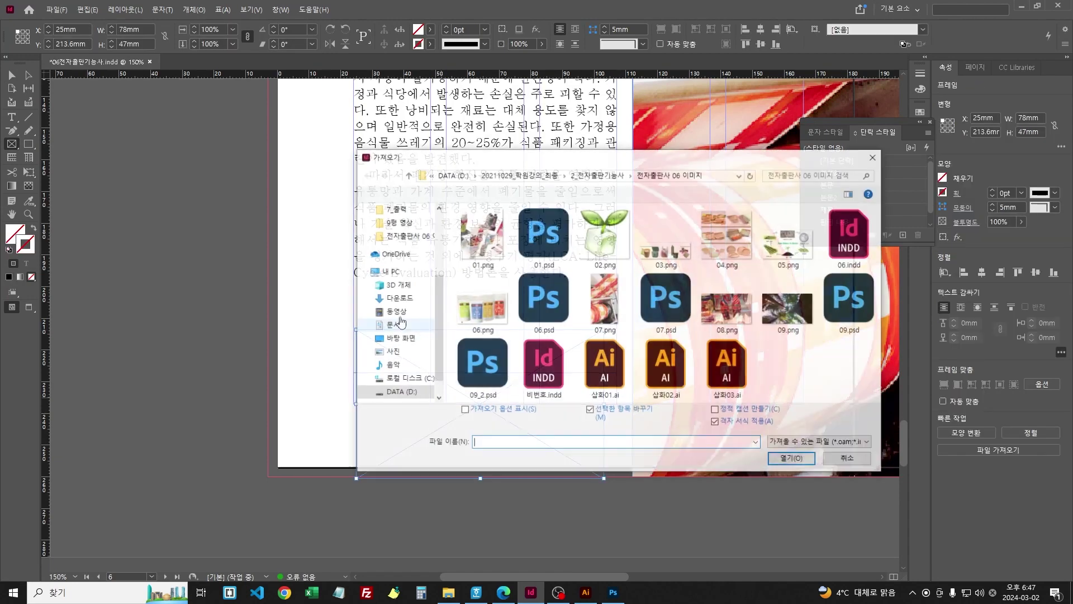
{"action": "double_click", "coordinate": [529, 307]}
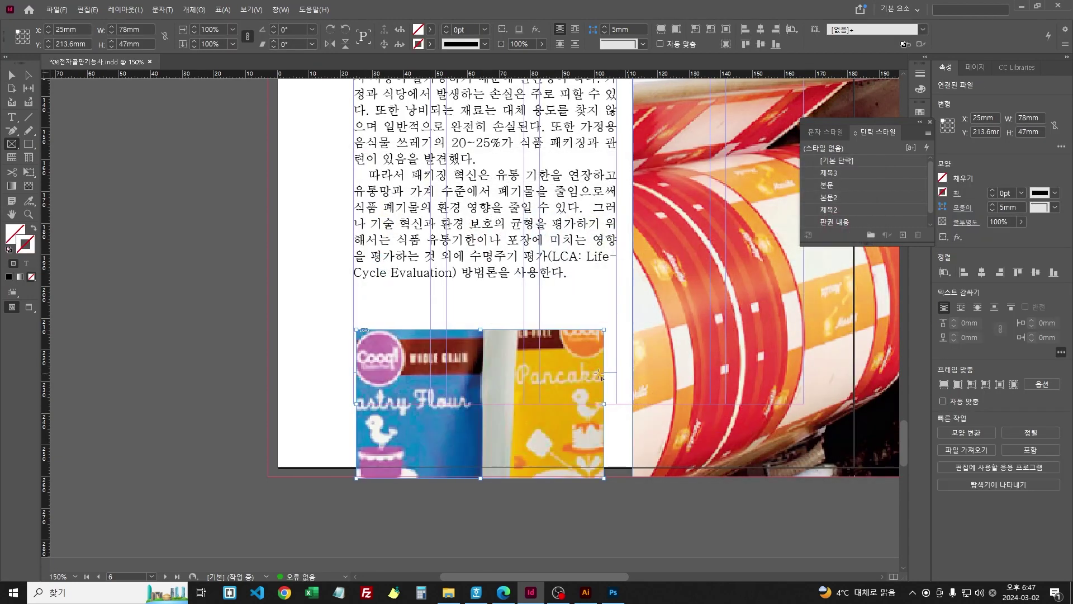
{"action": "right_click", "coordinate": [459, 400]}
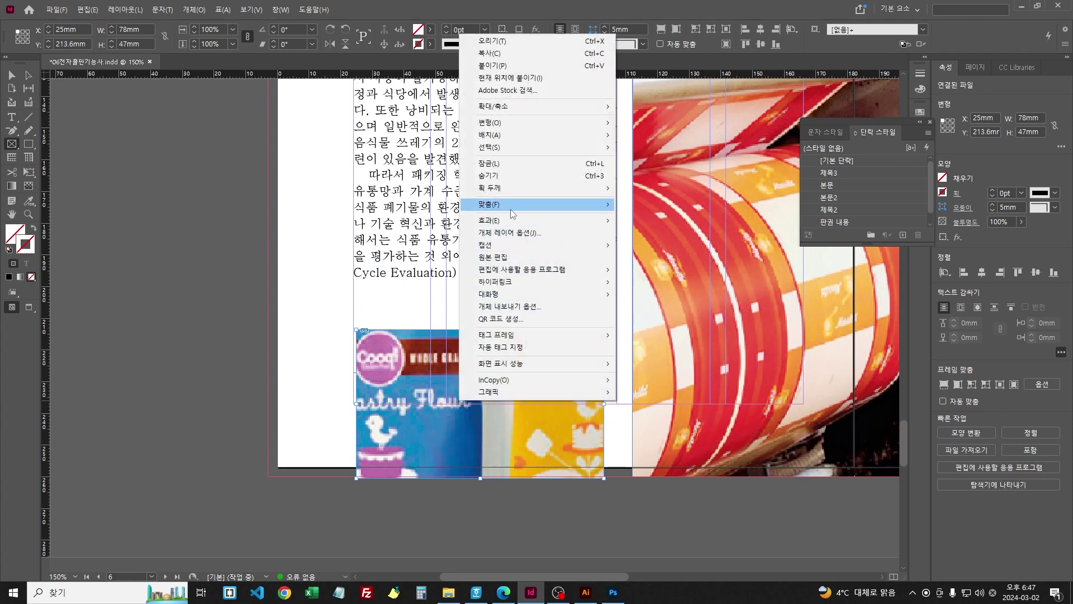
{"action": "mouse_move", "coordinate": [514, 205]}
{"action": "left_click", "coordinate": [621, 216]}
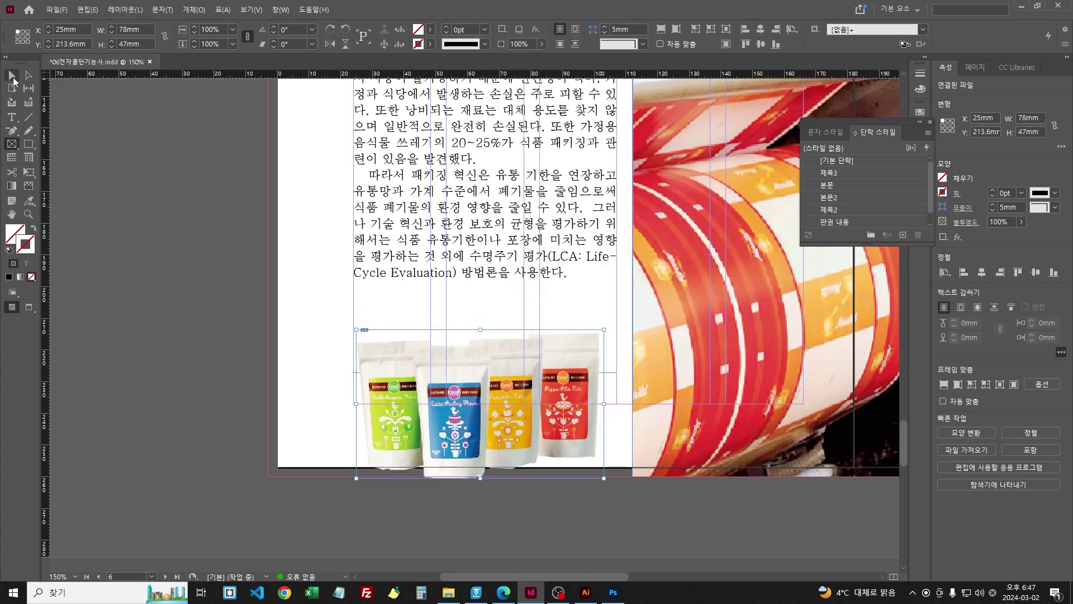
Step: Give the pouch image a Detect Edges clipping path with threshold 5 and tolerance 2.828
{"action": "left_click", "coordinate": [371, 291]}
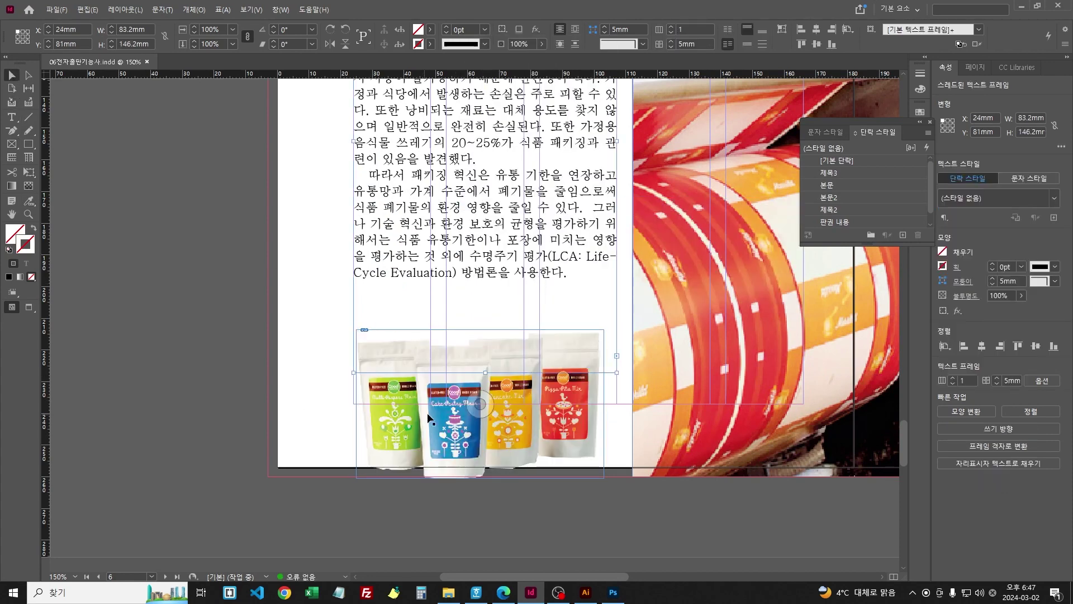
{"action": "left_click", "coordinate": [444, 411]}
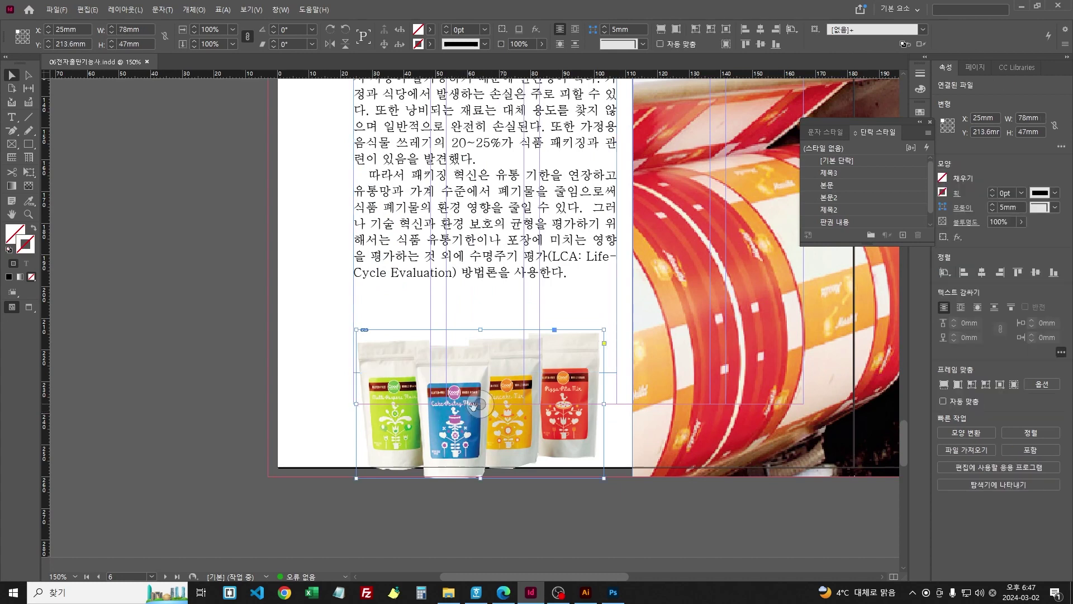
{"action": "left_click", "coordinate": [198, 9]}
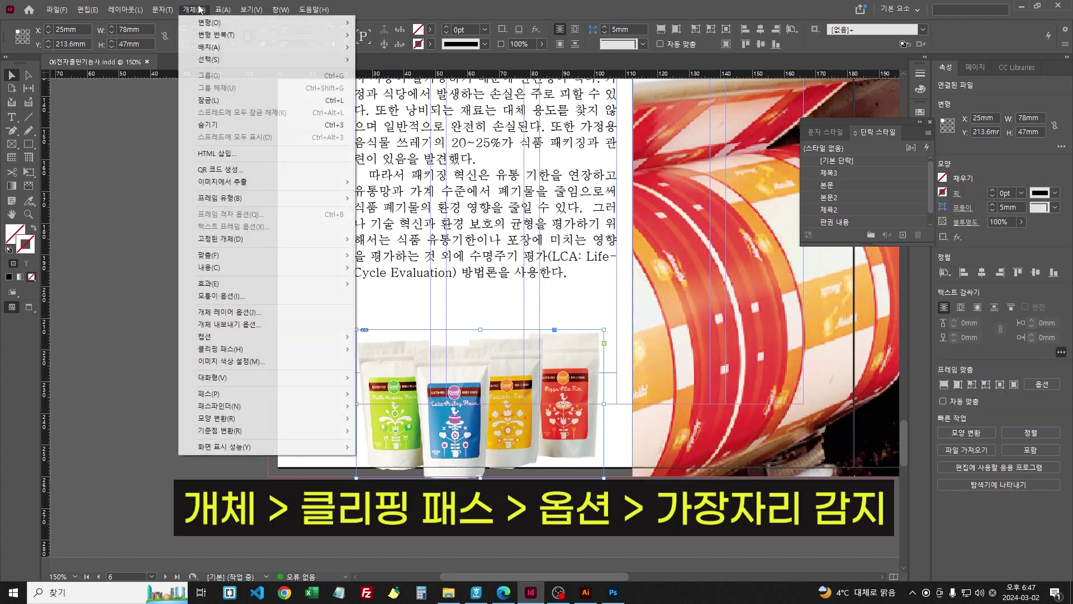
{"action": "mouse_move", "coordinate": [255, 350]}
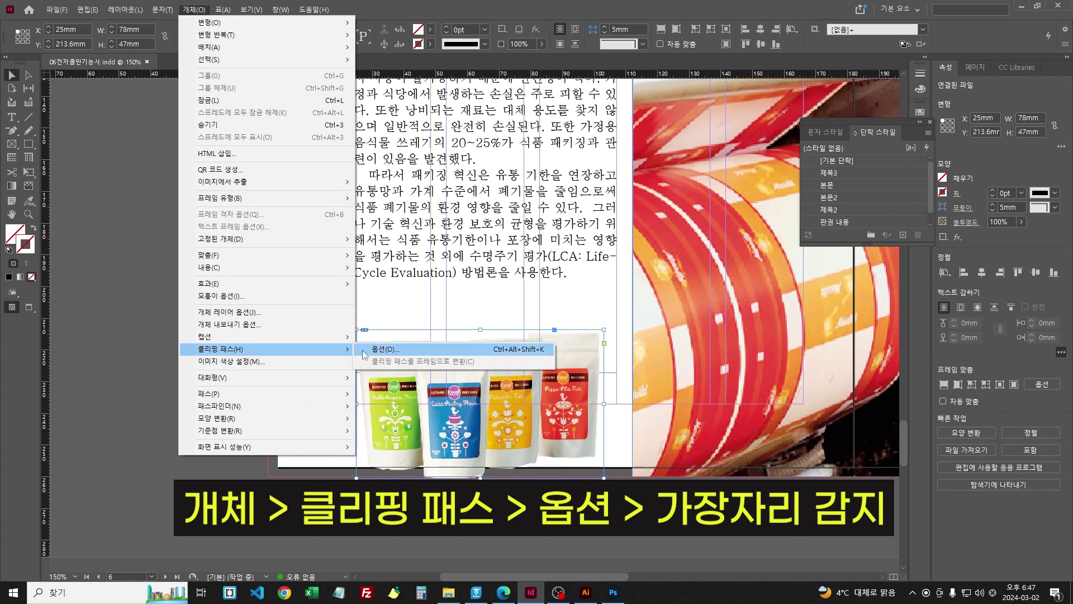
{"action": "left_click", "coordinate": [364, 350]}
{"action": "left_click", "coordinate": [735, 184]}
{"action": "left_click", "coordinate": [723, 217]}
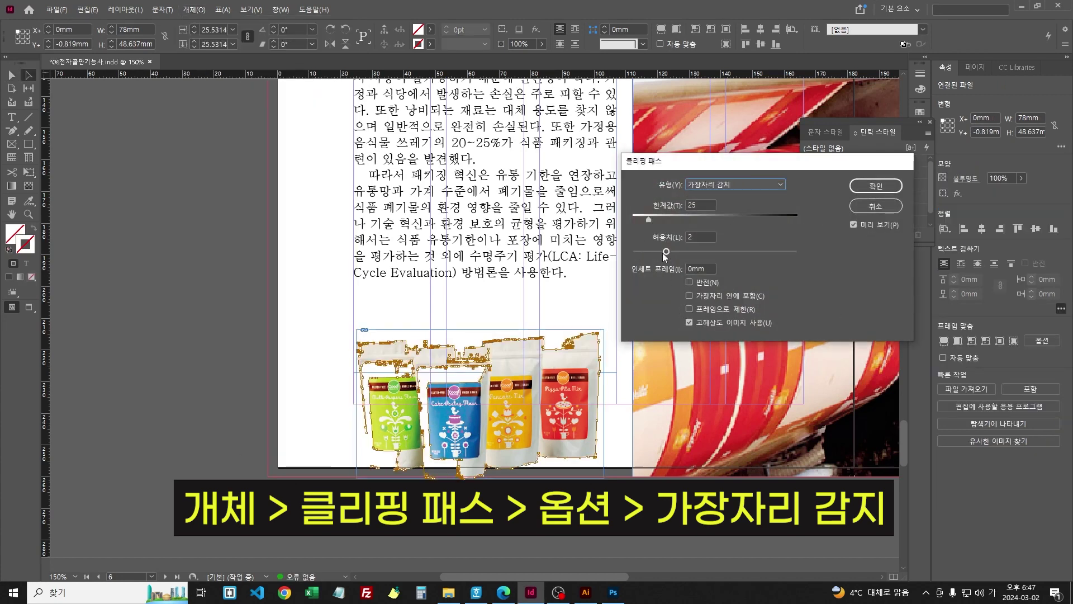
{"action": "left_click_drag", "start_coordinate": [643, 252], "coordinate": [636, 220]}
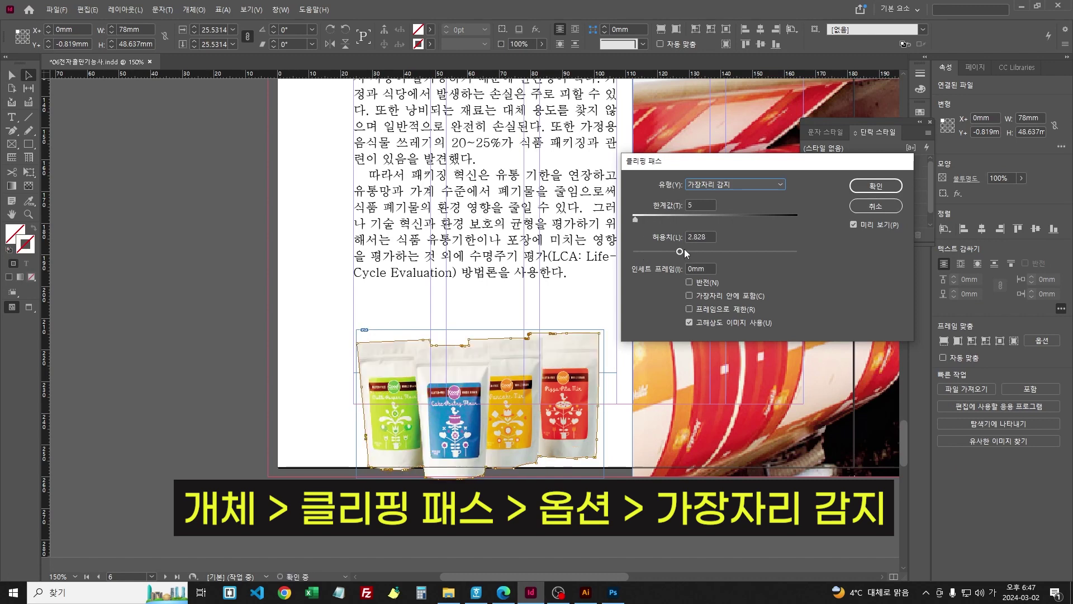
{"action": "left_click", "coordinate": [851, 189]}
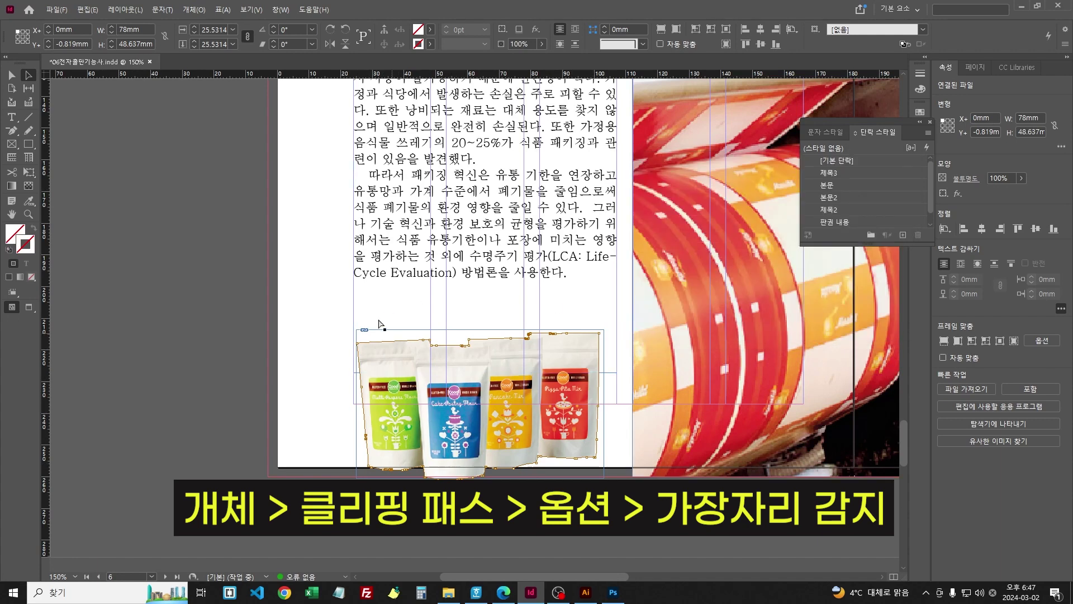
Step: Convert the pouch image's clipping path to a frame
{"action": "mouse_move", "coordinate": [259, 348]}
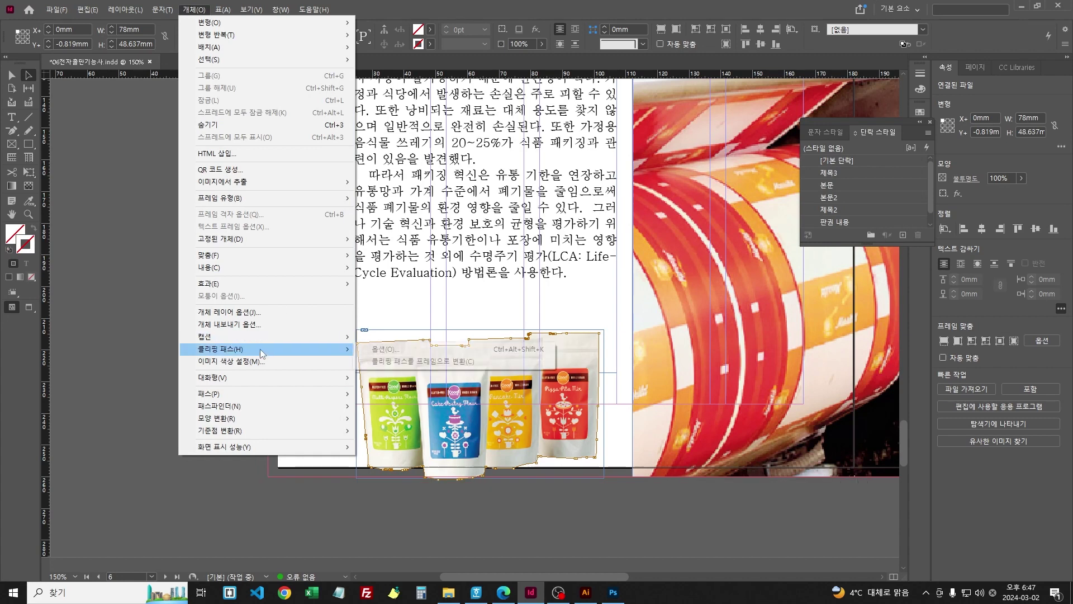
{"action": "left_click", "coordinate": [385, 362]}
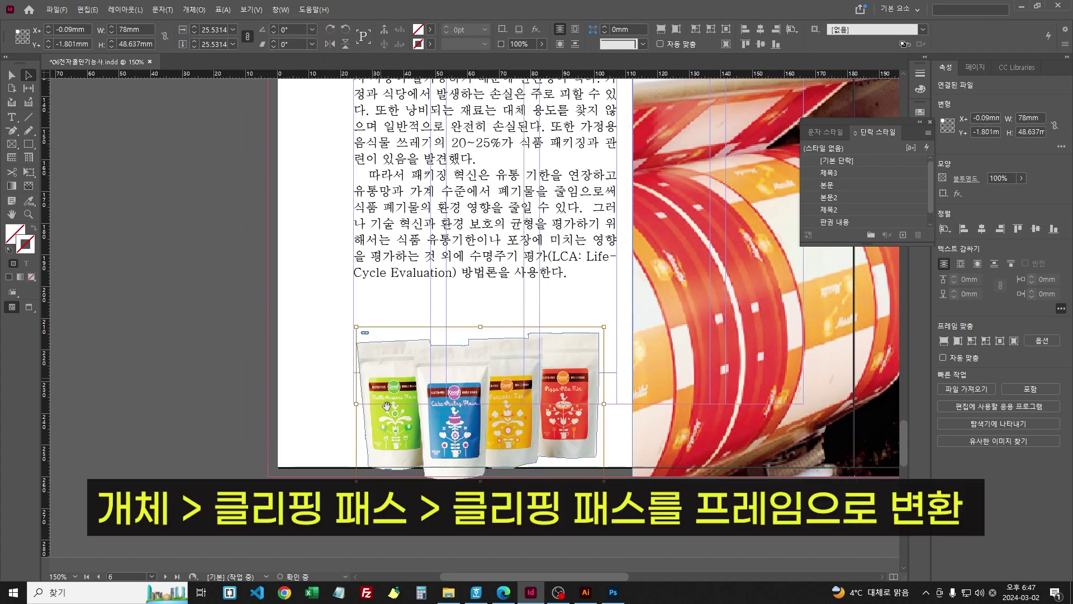
{"action": "left_click", "coordinate": [436, 422]}
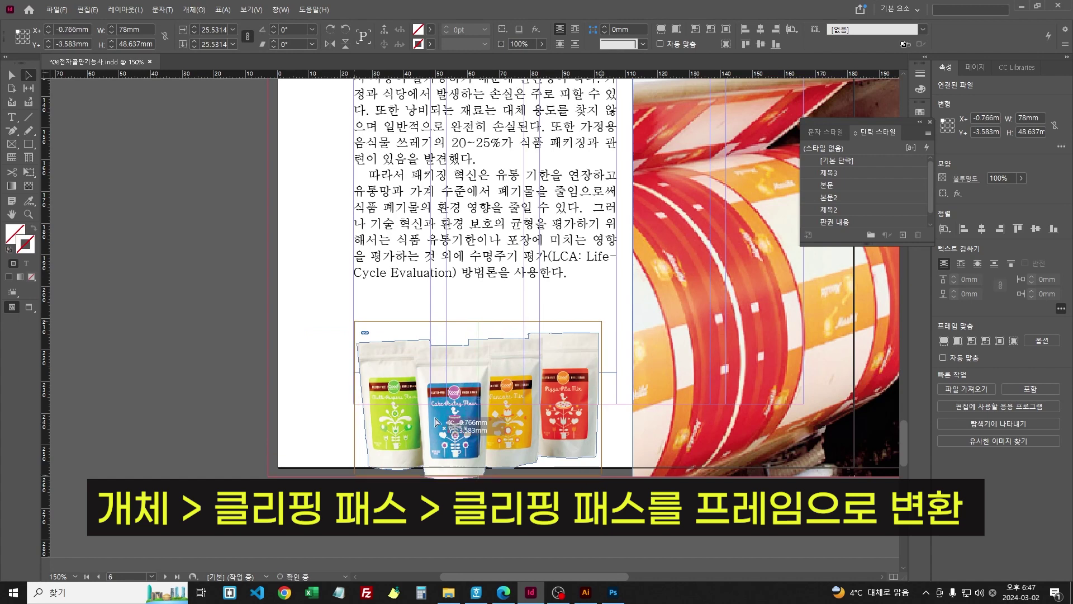
{"action": "left_click_drag", "start_coordinate": [436, 422], "coordinate": [435, 351]}
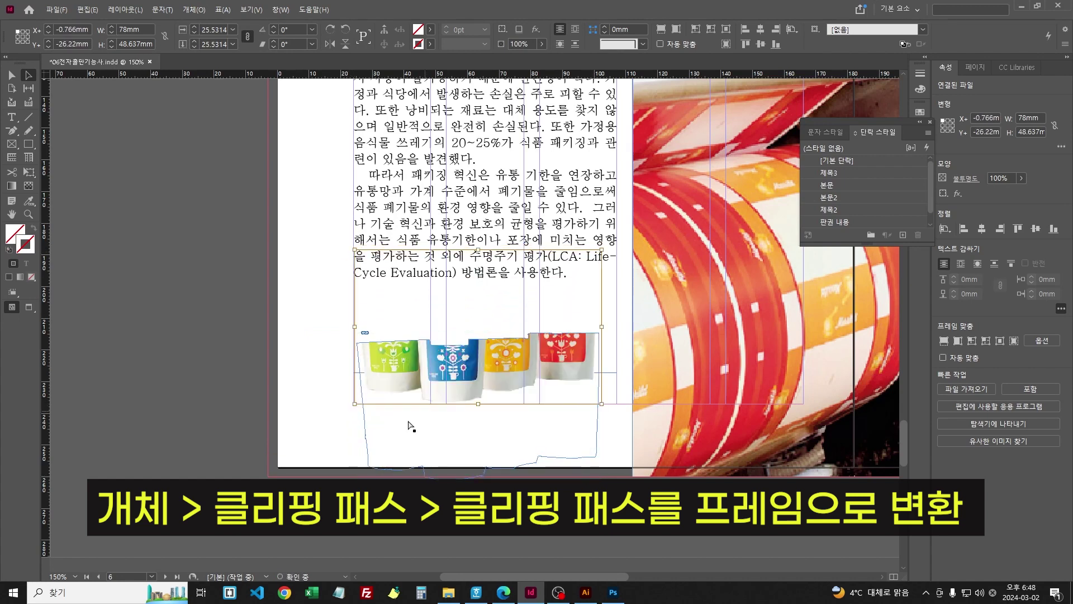
{"action": "key", "text": "ctrl+shift+e"}
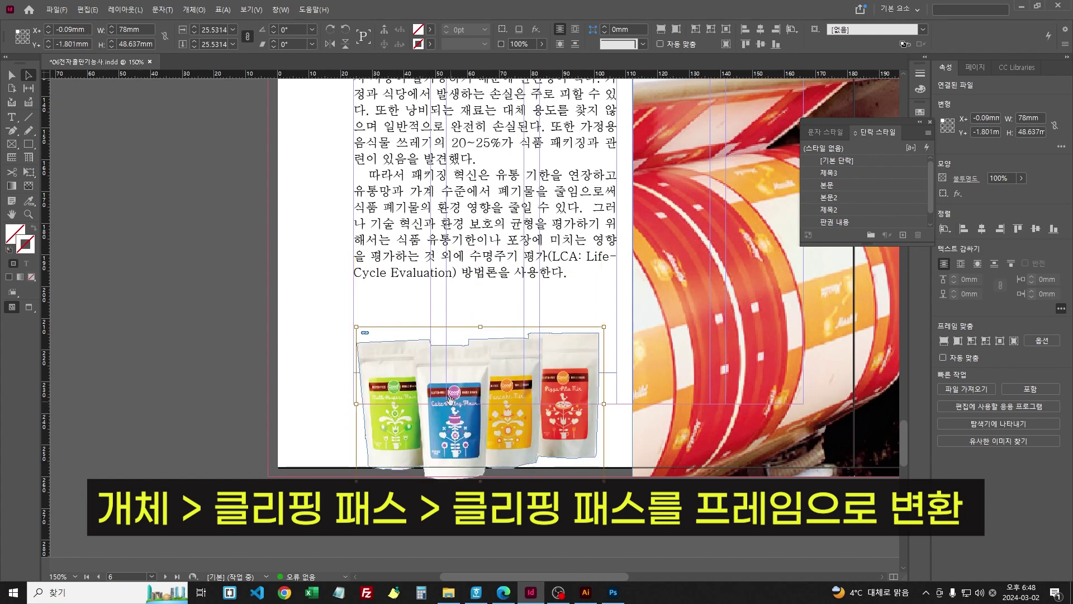
Step: Move the cut-out pouch image to the lower-left corner of page 6's margins, at X 24 mm and Y 190.704 mm
{"action": "key", "text": "ctrl+equal"}
{"action": "key", "text": "ctrl+equal"}
{"action": "key", "text": "v"}
{"action": "left_click", "coordinate": [354, 183]}
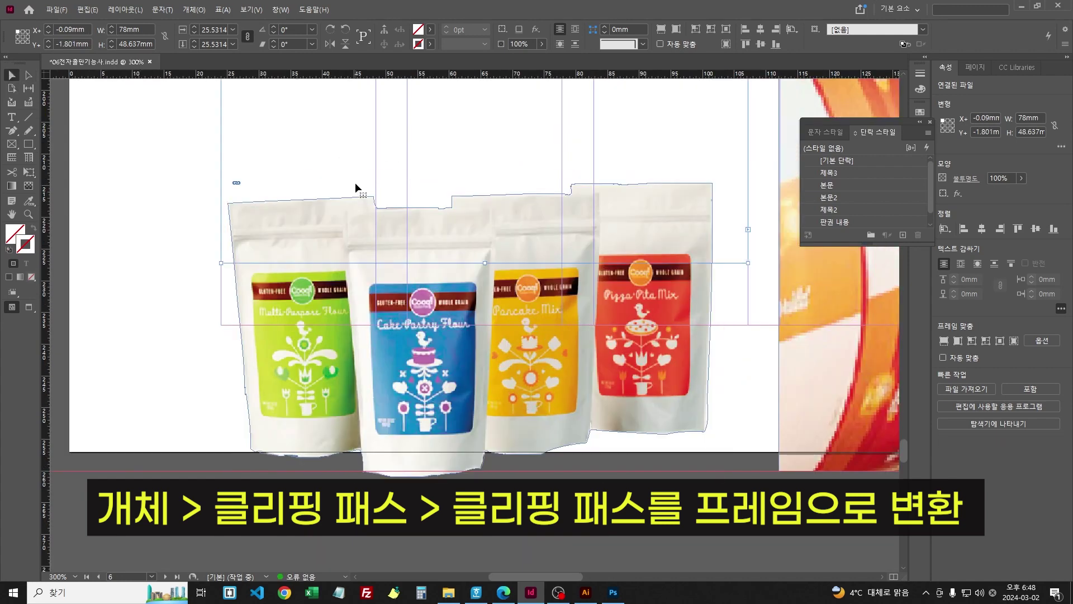
{"action": "left_click", "coordinate": [424, 412]}
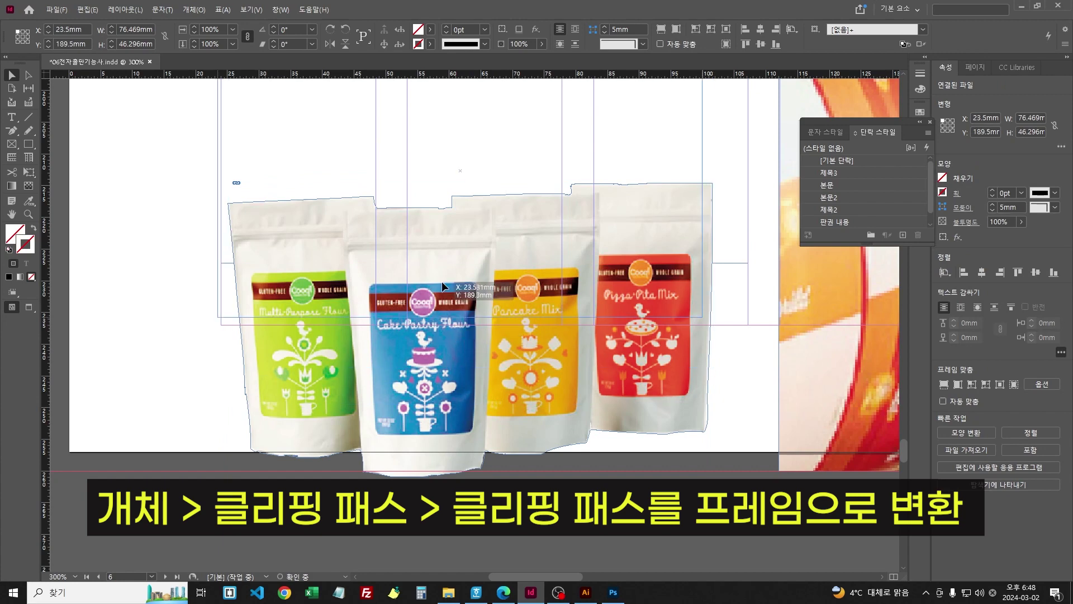
{"action": "key", "text": "ctrl+z"}
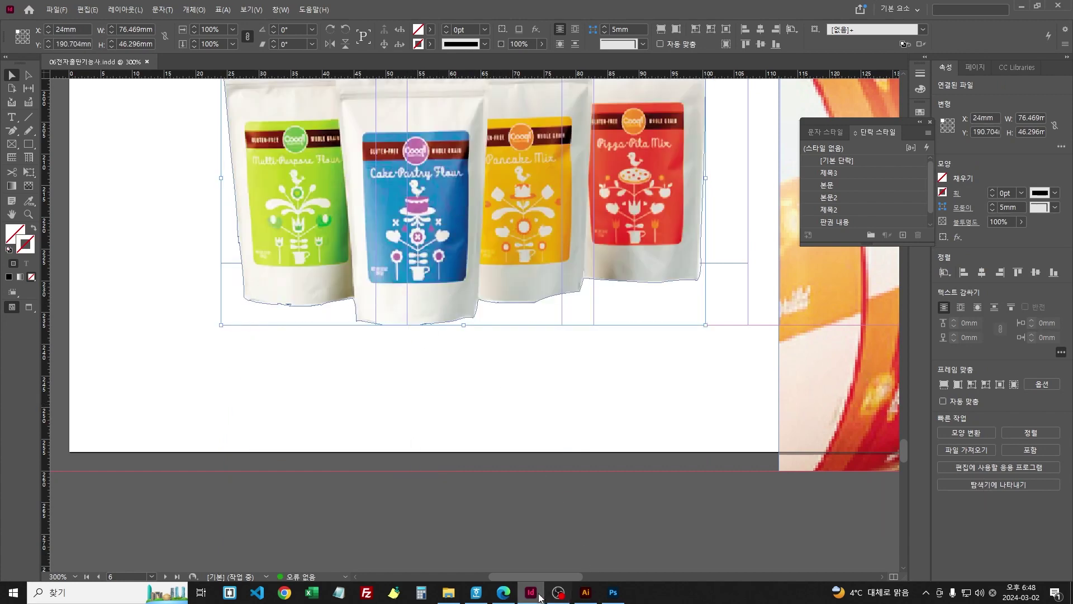
Step: Consult the PDF layout specification, and in InDesign wrap the body text around the pouch image's object shape with a 3 mm offset
{"action": "left_click", "coordinate": [503, 591]}
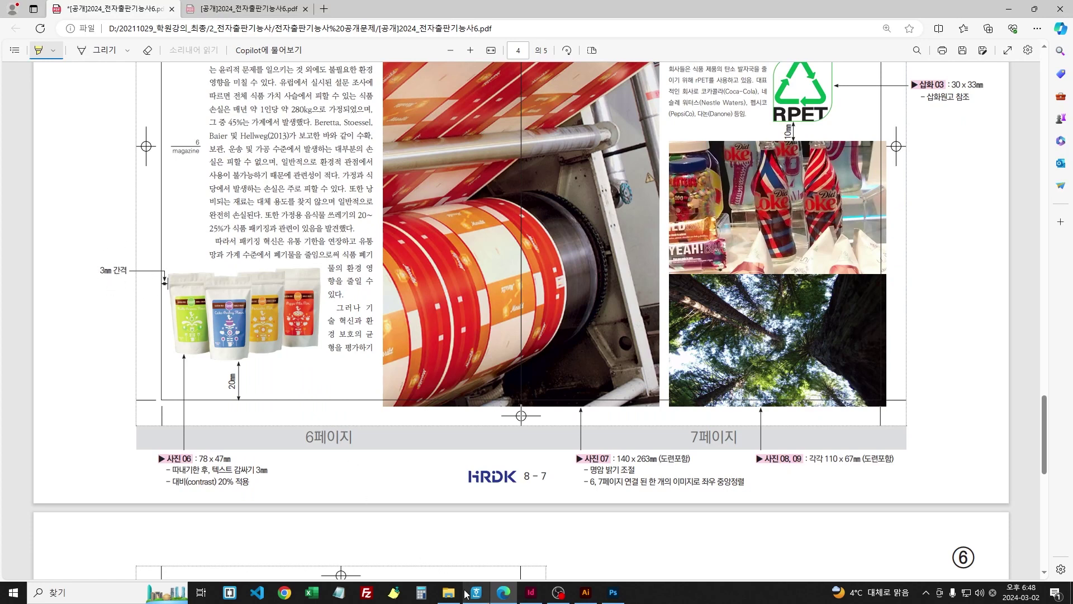
{"action": "key", "text": "alt+Tab"}
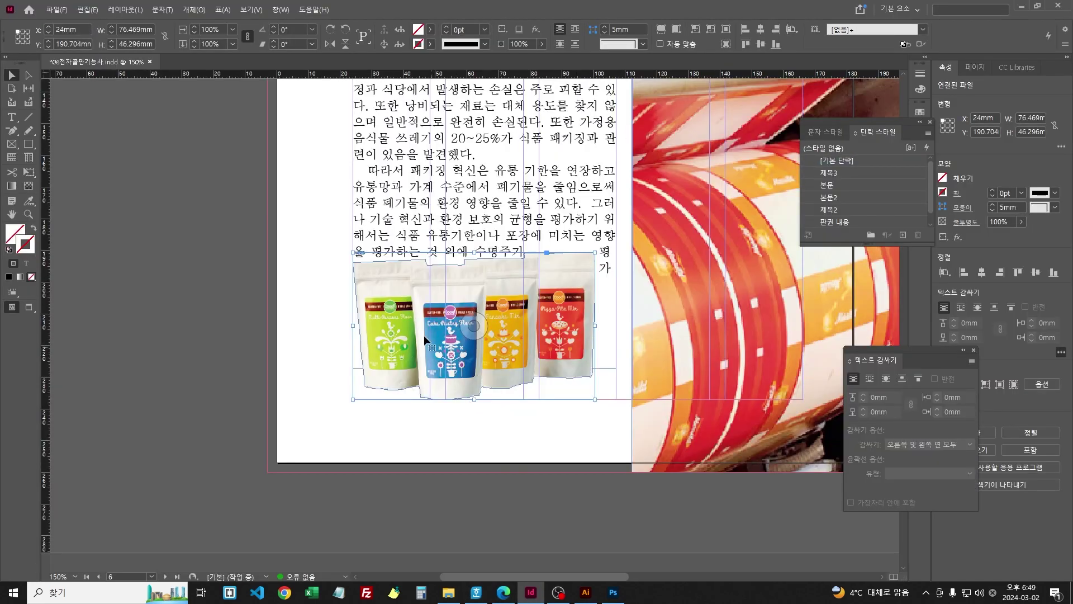
{"action": "left_click", "coordinate": [281, 9]}
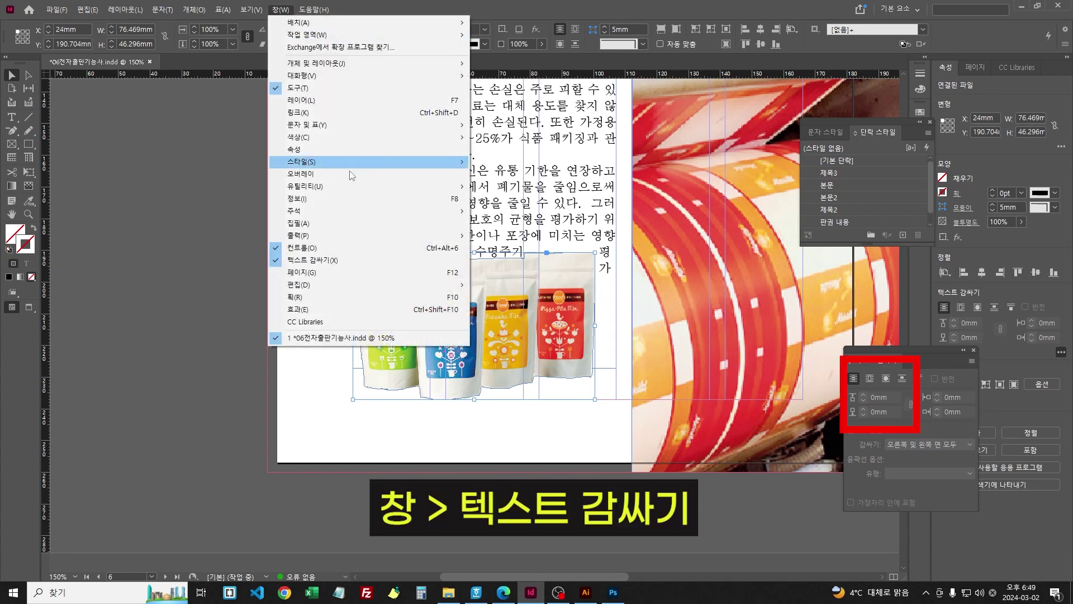
{"action": "left_click", "coordinate": [860, 382]}
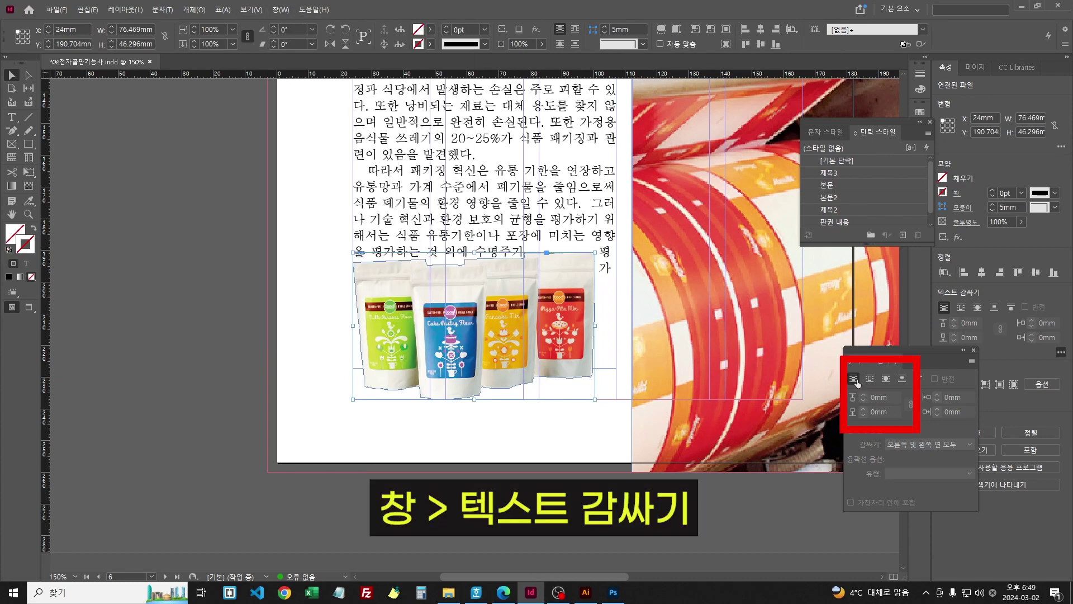
{"action": "left_click", "coordinate": [885, 379]}
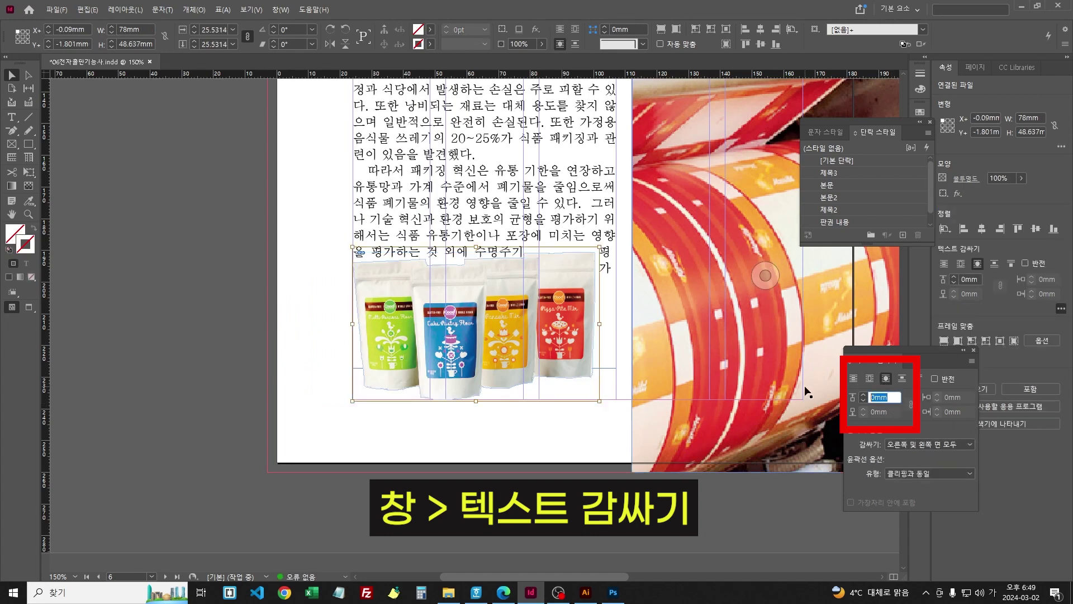
{"action": "key", "text": "Return"}
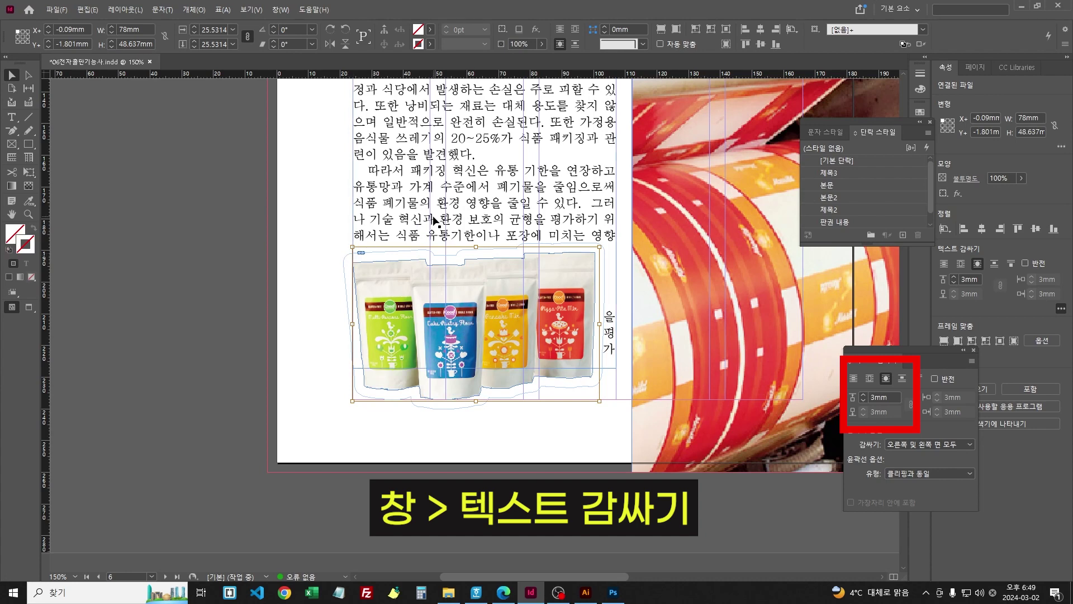
Step: Set the pouch image frame's size to 78 mm wide and 47 mm high
{"action": "left_click", "coordinate": [307, 335]}
{"action": "left_click", "coordinate": [385, 365]}
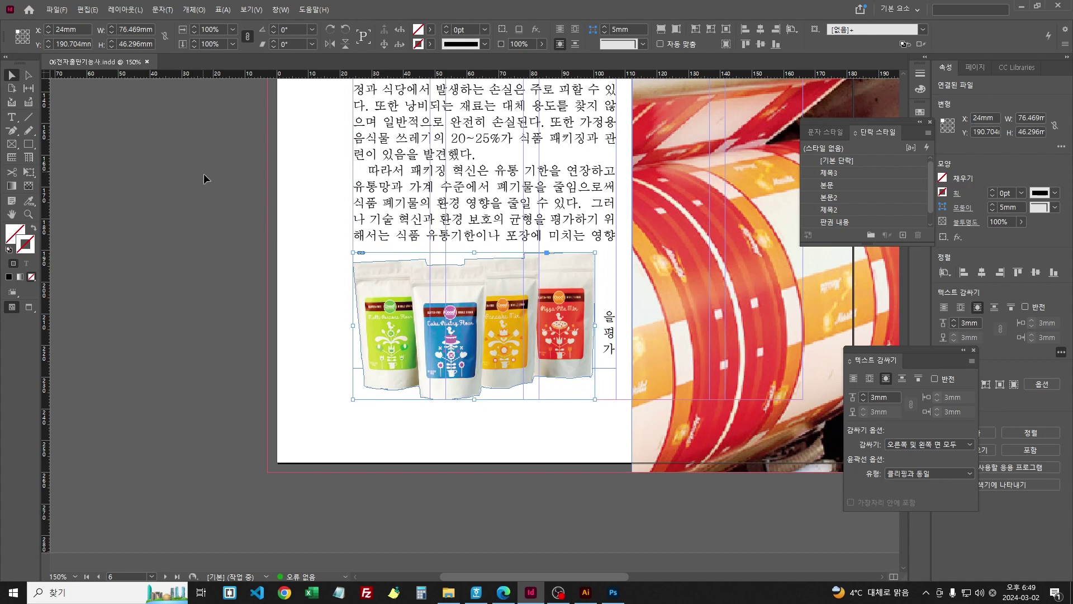
{"action": "left_click", "coordinate": [384, 256]}
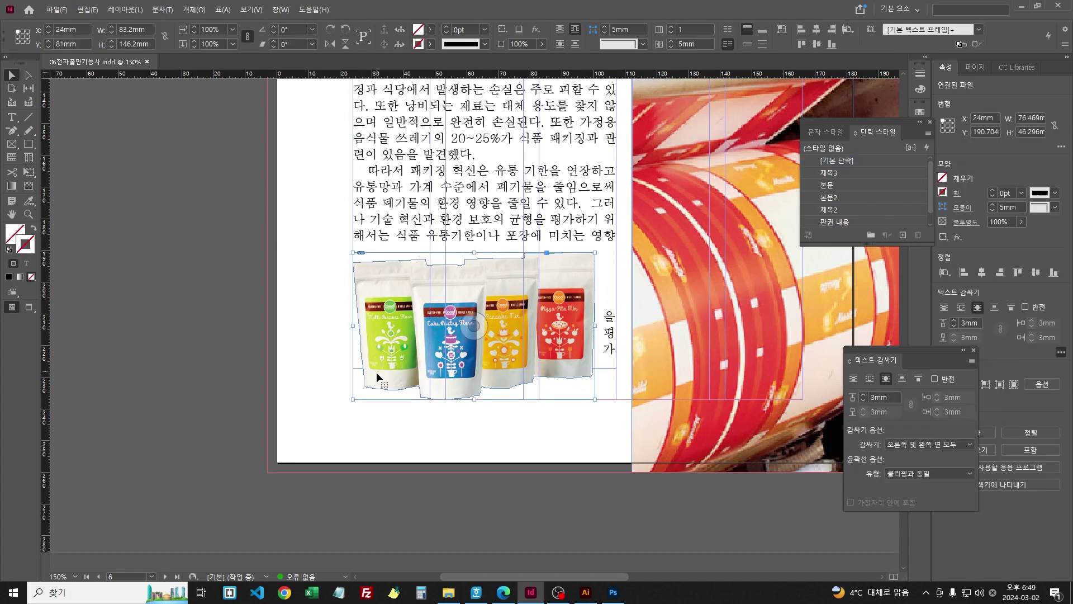
{"action": "triple_click", "coordinate": [119, 32]}
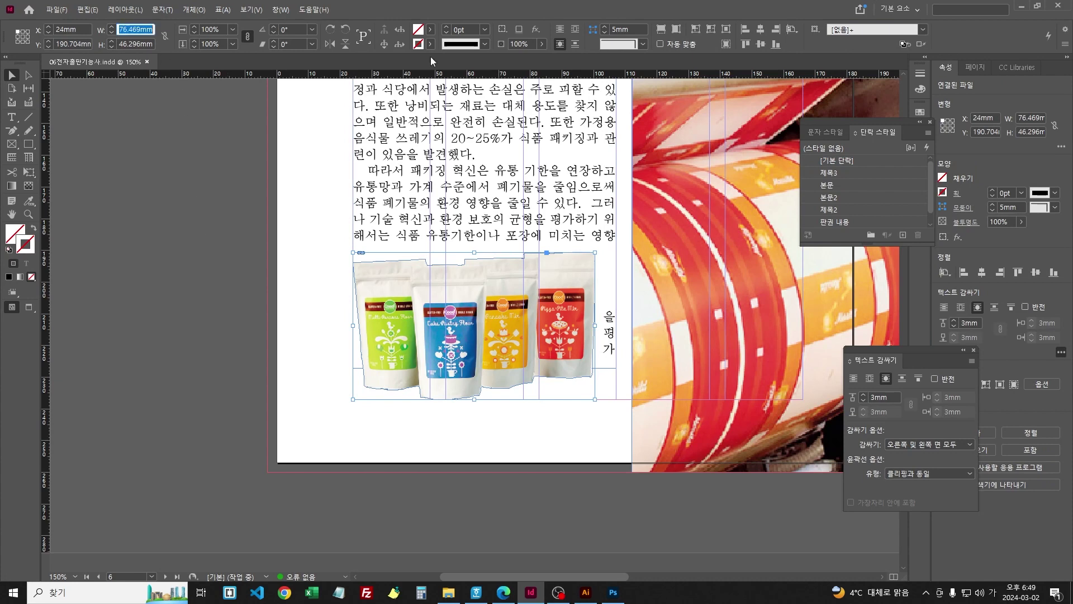
{"action": "type", "text": "78"}
{"action": "key", "text": "Tab"}
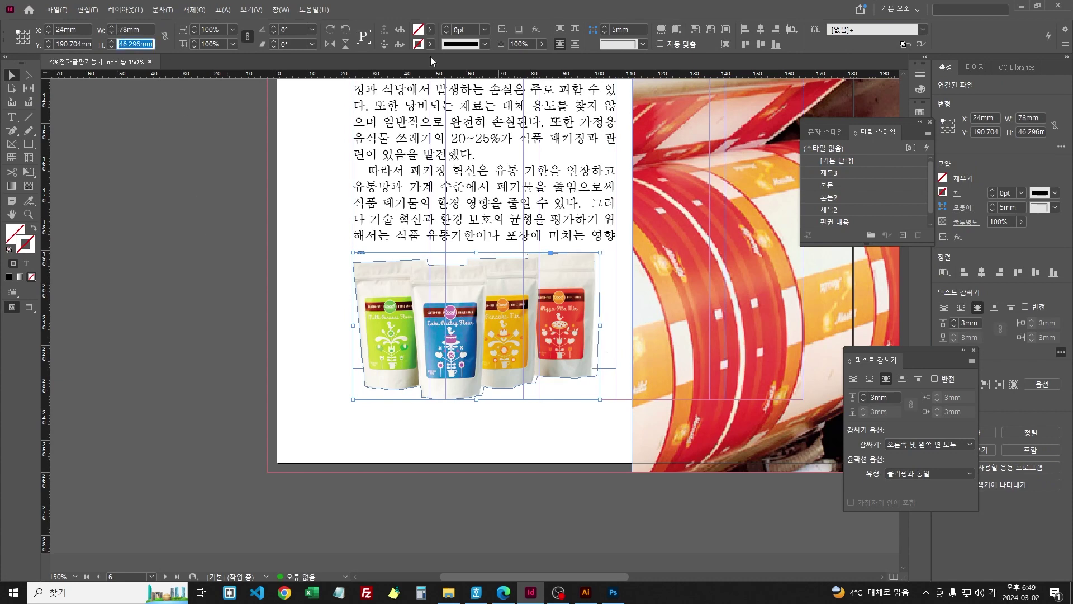
{"action": "key", "text": "Return"}
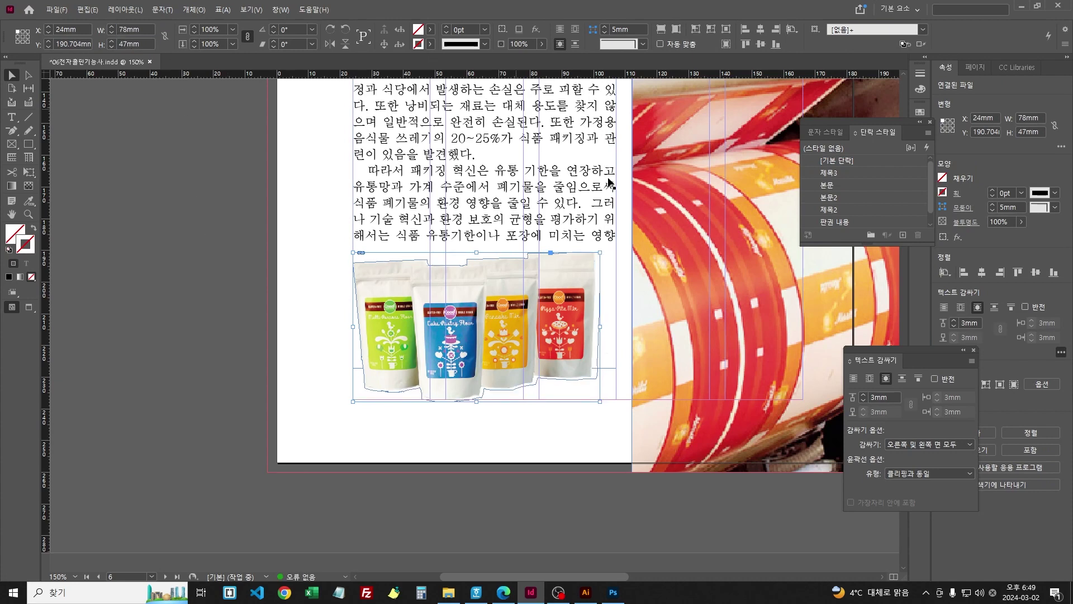
Step: Undo the pouch image frame's resizing to 78 × 47 mm
{"action": "key", "text": "ctrl+z"}
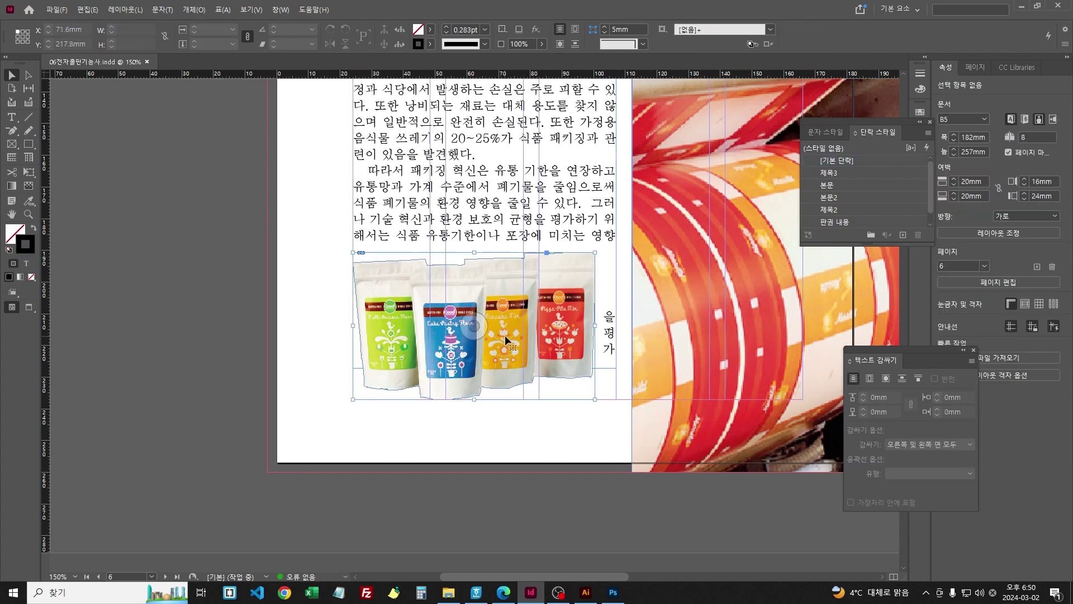
{"action": "mouse_move", "coordinate": [488, 280]}
{"action": "left_mouse_down"}
{"action": "mouse_move", "coordinate": [482, 233]}
{"action": "mouse_move", "coordinate": [485, 273]}
{"action": "left_mouse_up"}
{"action": "key", "text": "ctrl+z"}
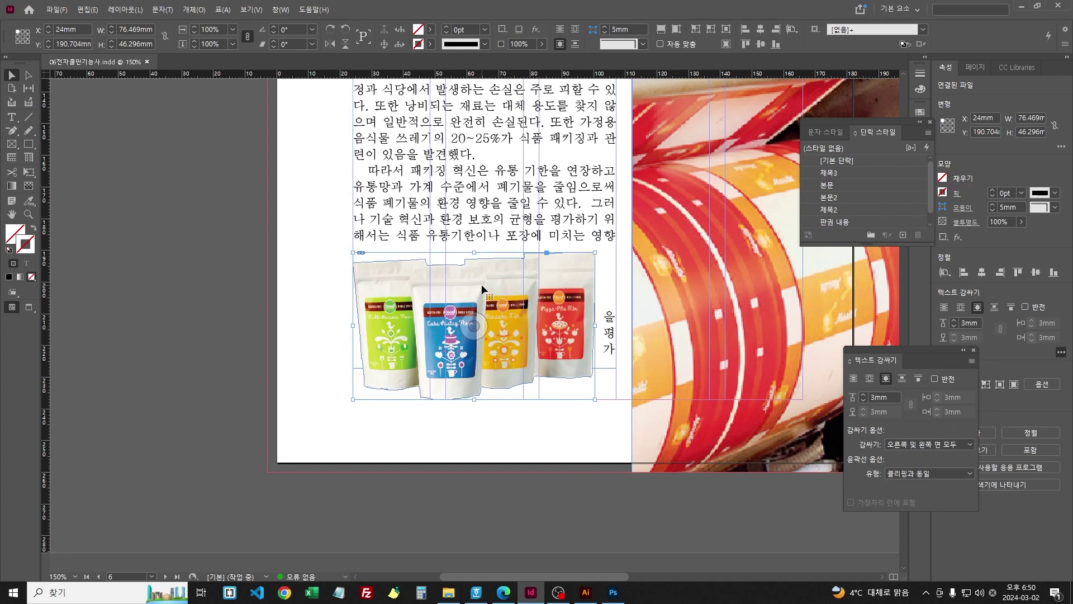
Step: Move the cut-out pouch image horizontally to page 6's outer edge at X 0 mm, and consult the PDF layout specification for its position
{"action": "left_click_drag", "start_coordinate": [434, 298], "coordinate": [358, 298]}
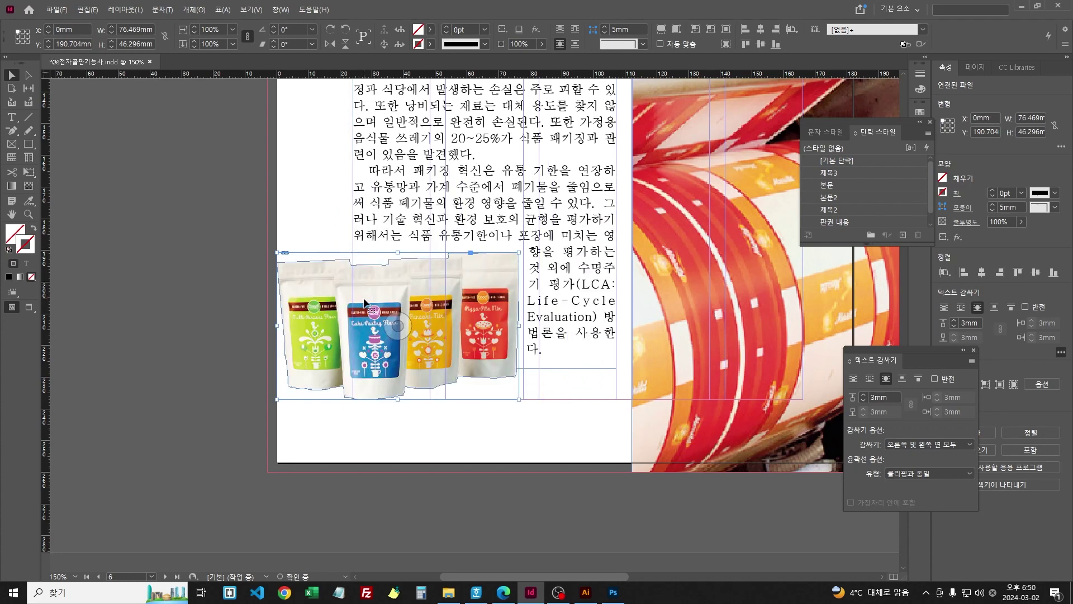
{"action": "left_click", "coordinate": [503, 592]}
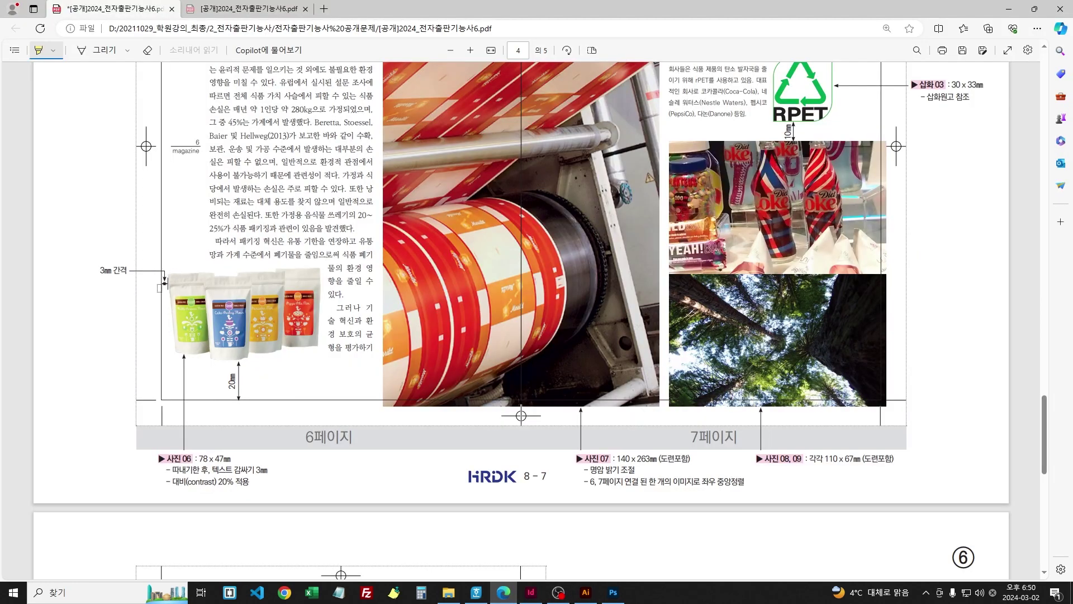
{"action": "left_click", "coordinate": [530, 592]}
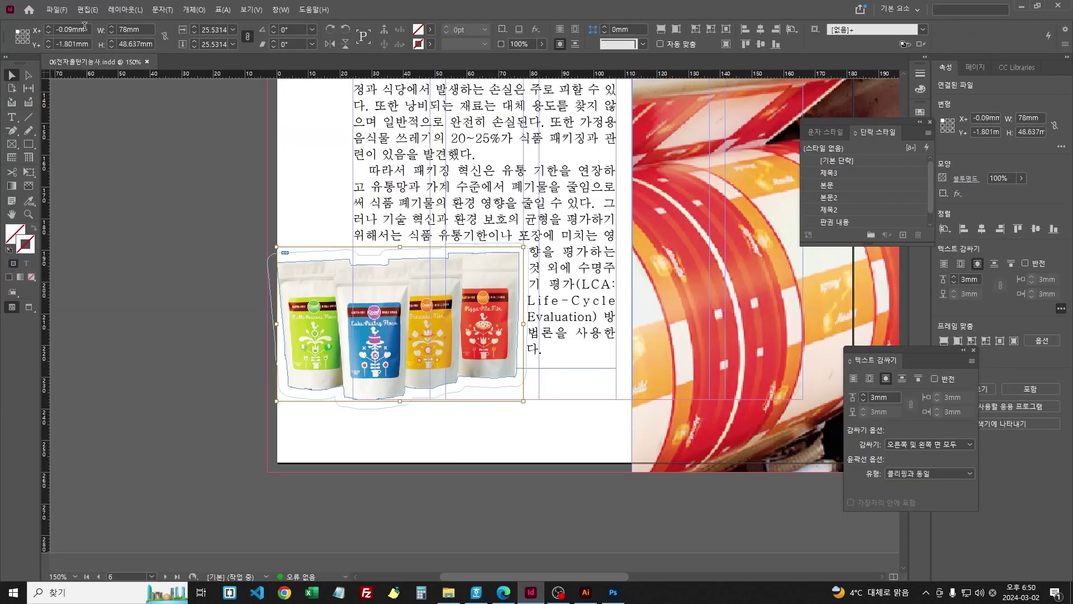
{"action": "double_click", "coordinate": [59, 29]}
{"action": "type", "text": "3mm"}
{"action": "key", "text": "Return"}
{"action": "left_click", "coordinate": [292, 186]}
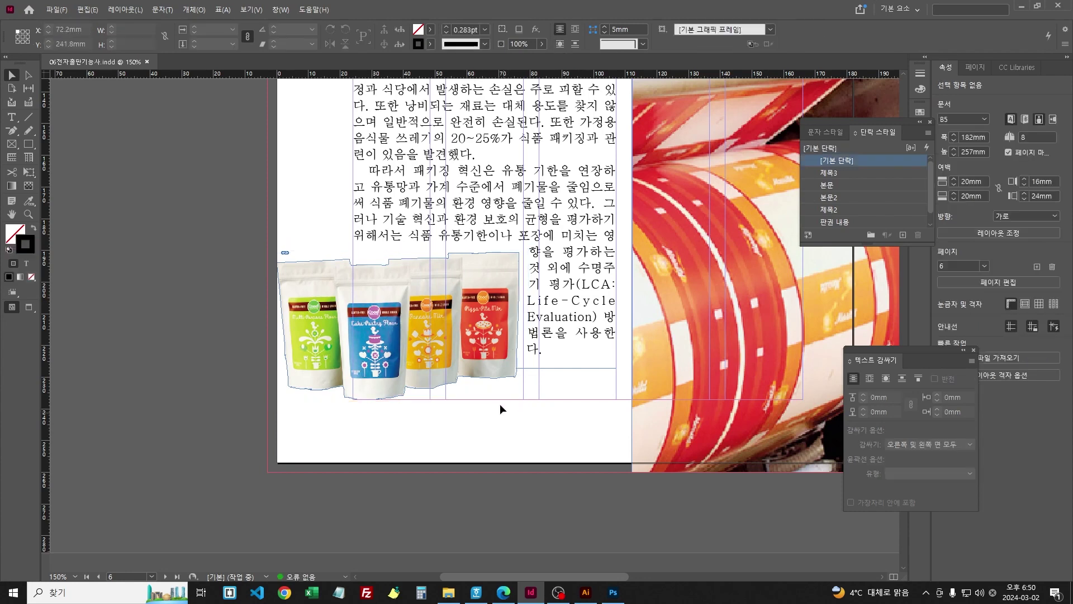
Step: Set the pouch image frame's X position to 3 mm and check the placement in preview mode
{"action": "left_click", "coordinate": [440, 346]}
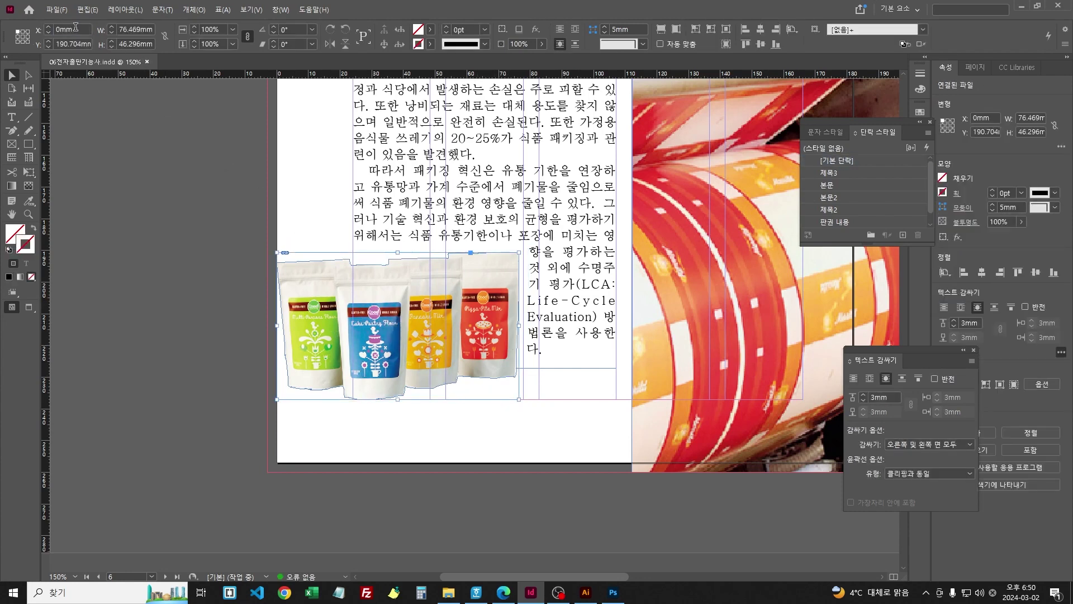
{"action": "double_click", "coordinate": [65, 29]}
{"action": "type", "text": "3mm"}
{"action": "key", "text": "Return"}
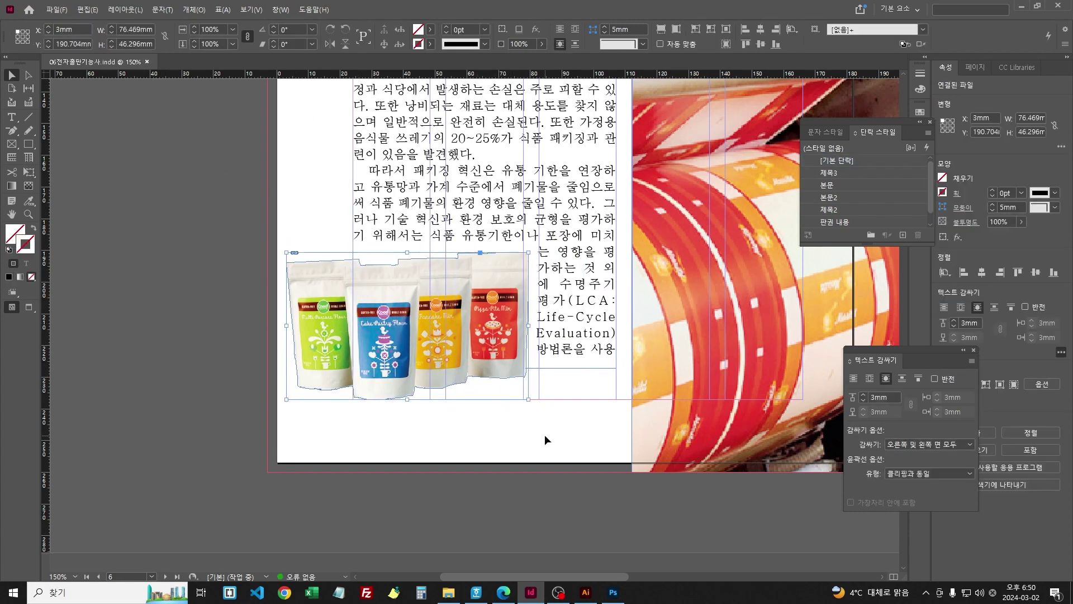
{"action": "left_click", "coordinate": [544, 435]}
{"action": "key", "text": "ctrl+equal"}
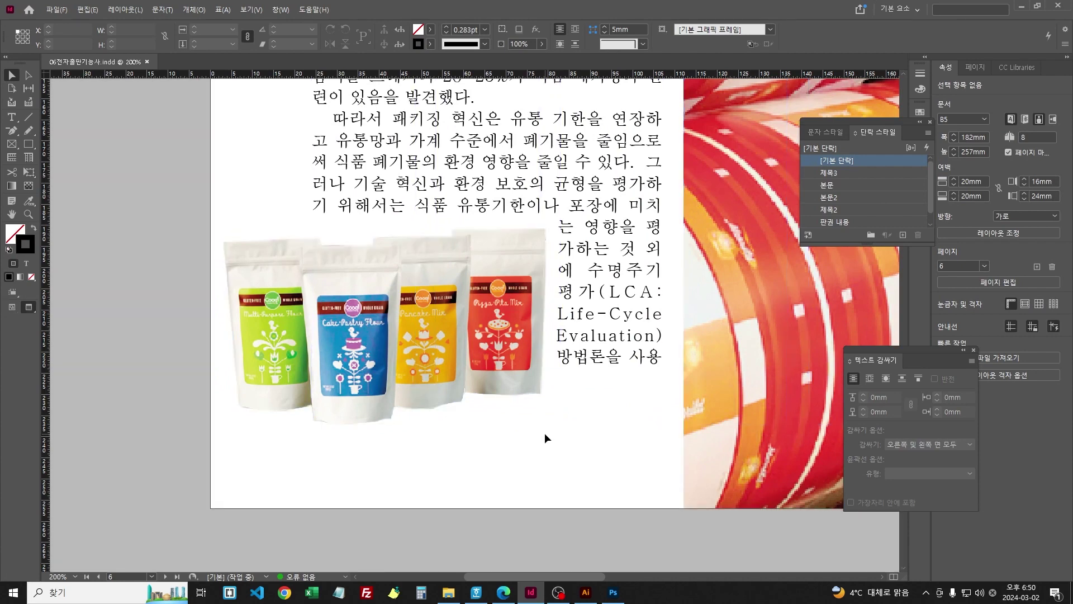
{"action": "key", "text": "w"}
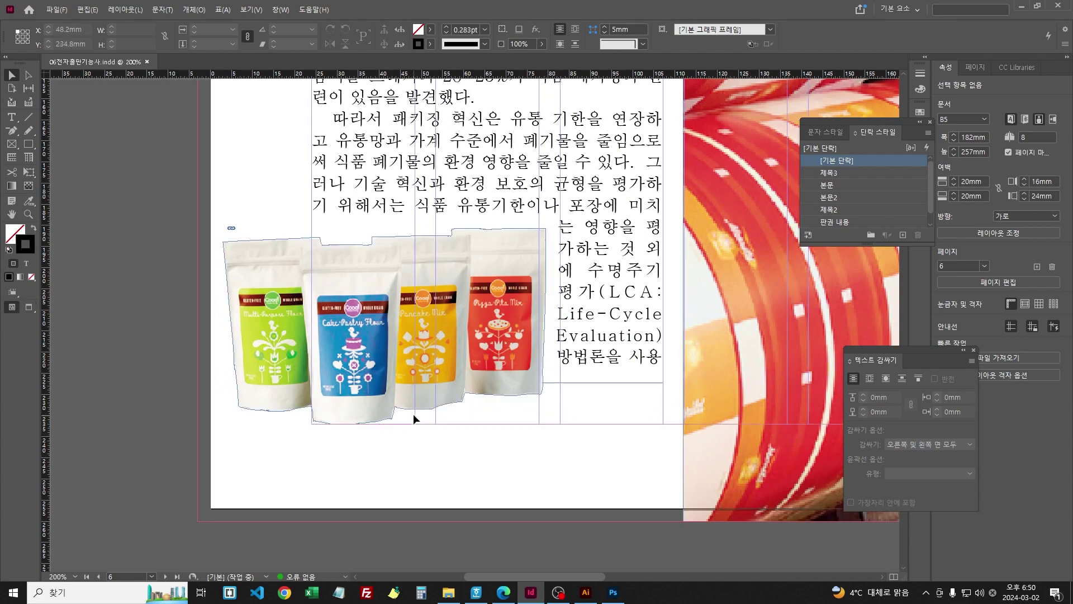
Step: Select the entire body text story starting on page 6 and increase its leading to 20.5 pt
{"action": "left_click", "coordinate": [590, 395]}
{"action": "key", "text": "ctrl+minus"}
{"action": "key", "text": "ctrl+minus"}
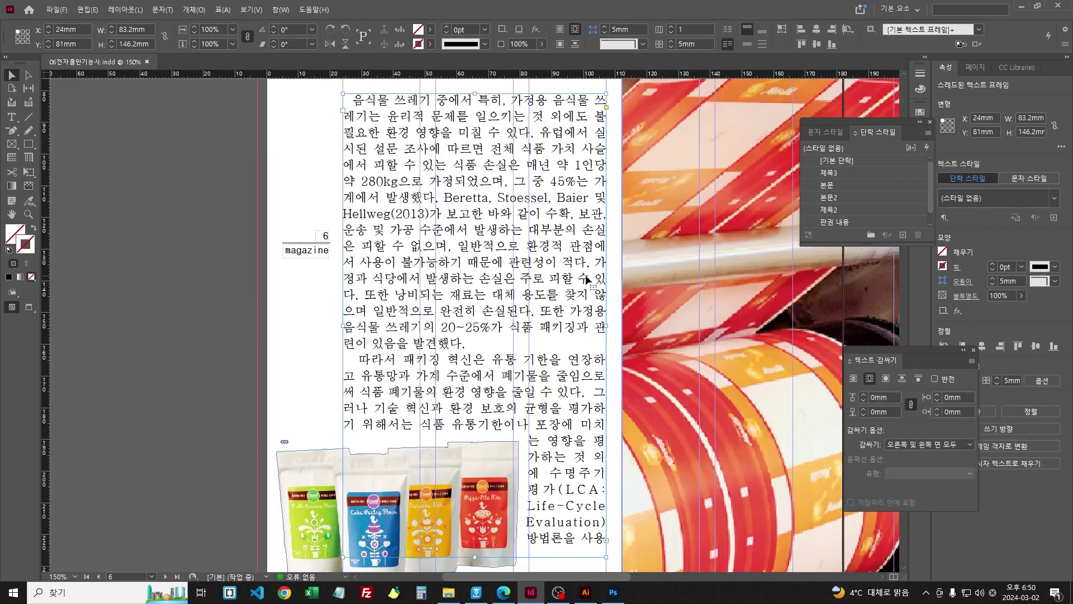
{"action": "double_click", "coordinate": [515, 311]}
{"action": "key", "text": "ctrl+a"}
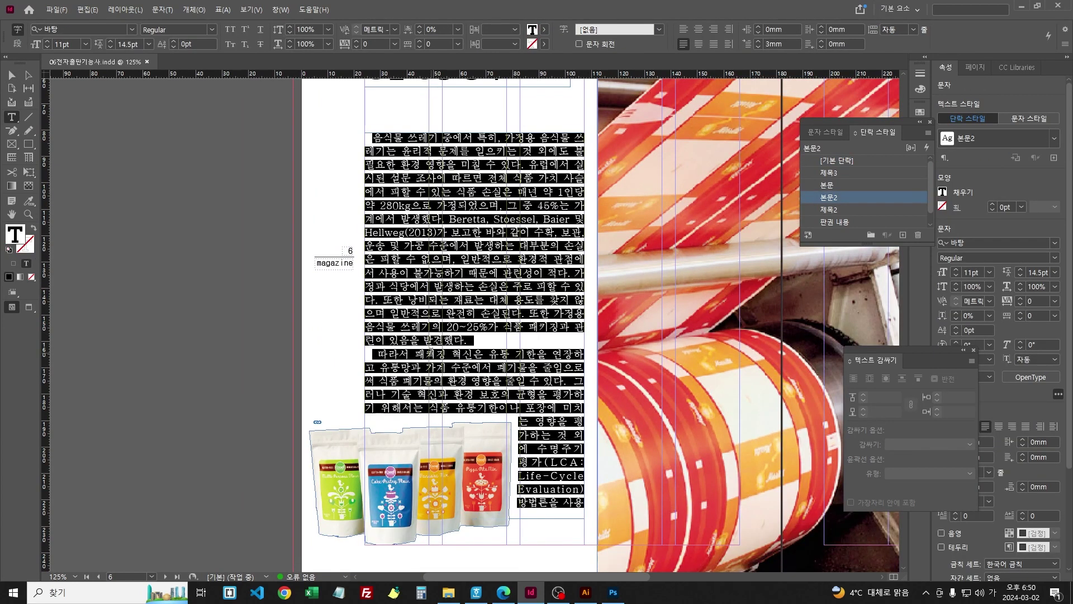
{"action": "key", "text": "alt+Down"}
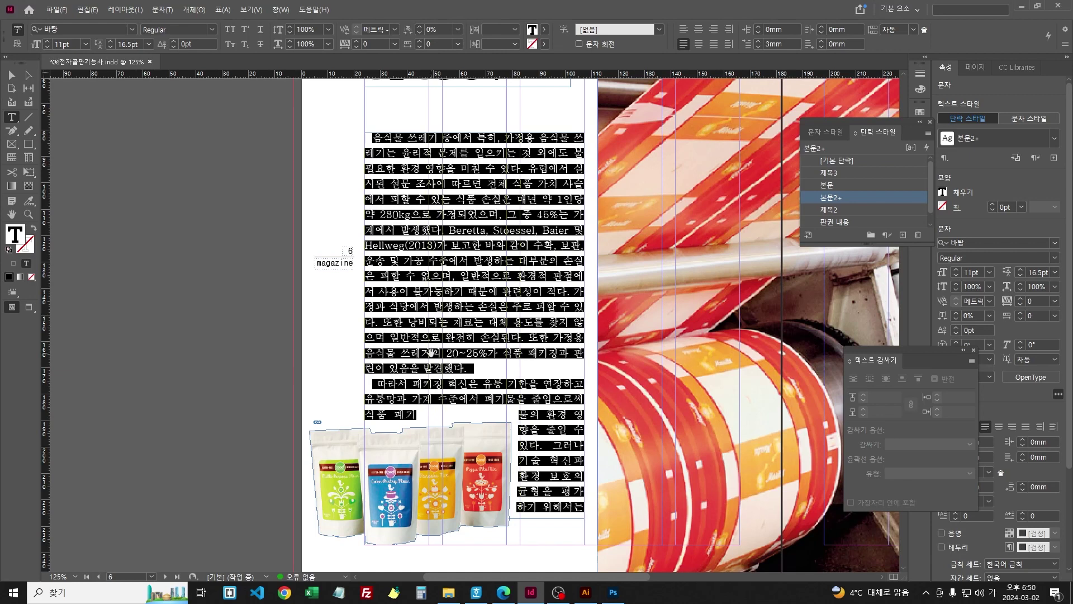
{"action": "key", "text": "alt+Down"}
{"action": "key", "text": "alt+Down"}
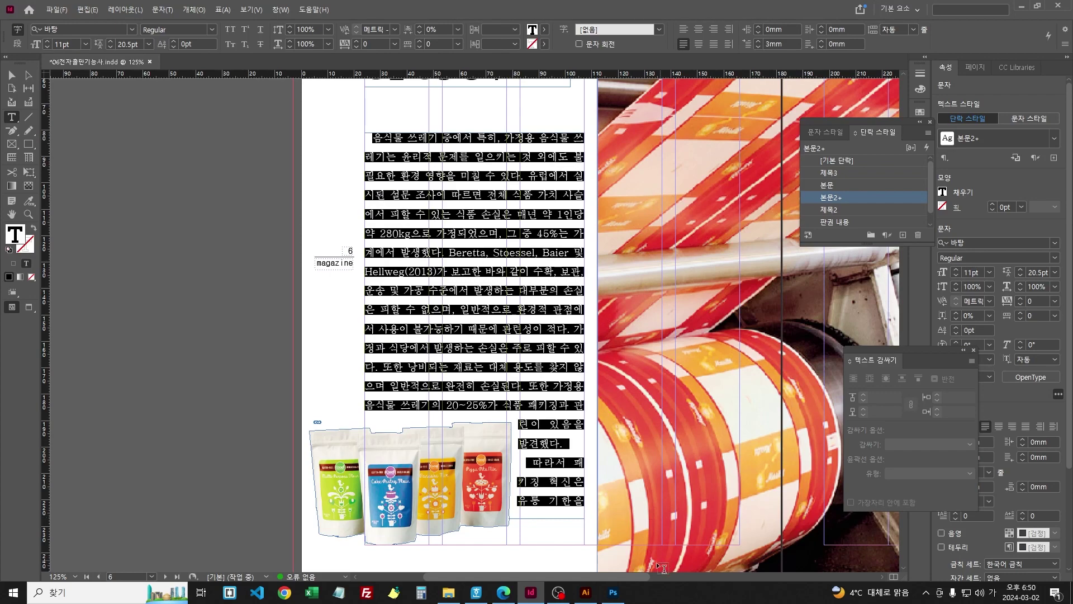
Step: Check how the body text flows onto page 7 and reduce its leading to 14.5 pt
{"action": "scroll", "coordinate": [696, 574], "scroll_direction": "right", "scroll_amount": 6}
{"action": "key", "text": "ctrl+minus"}
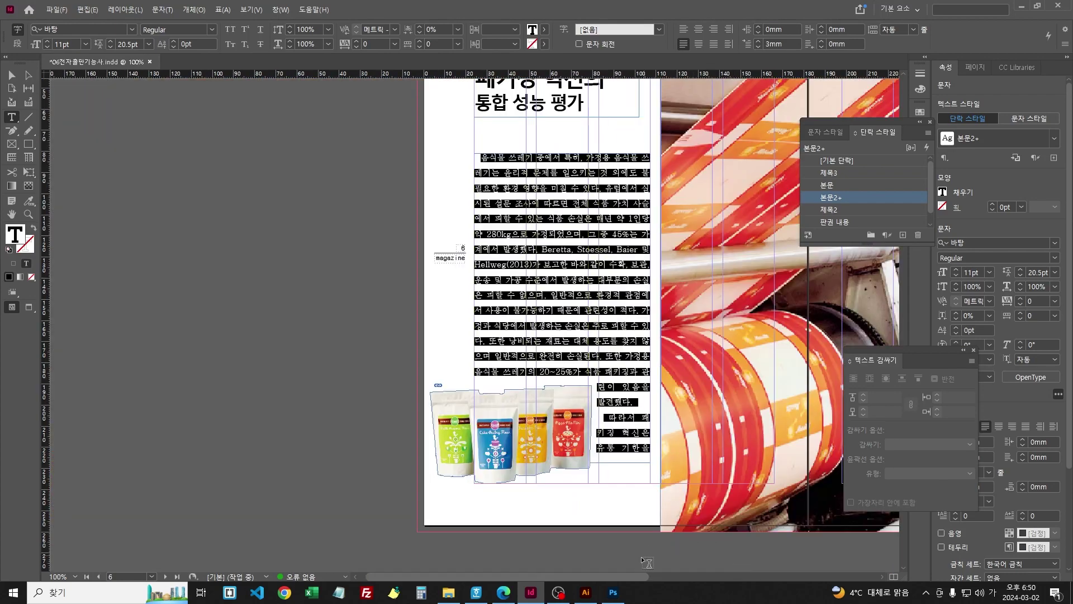
{"action": "left_click_drag", "start_coordinate": [628, 574], "coordinate": [705, 570]}
{"action": "scroll", "coordinate": [696, 409], "scroll_direction": "up", "scroll_amount": 3}
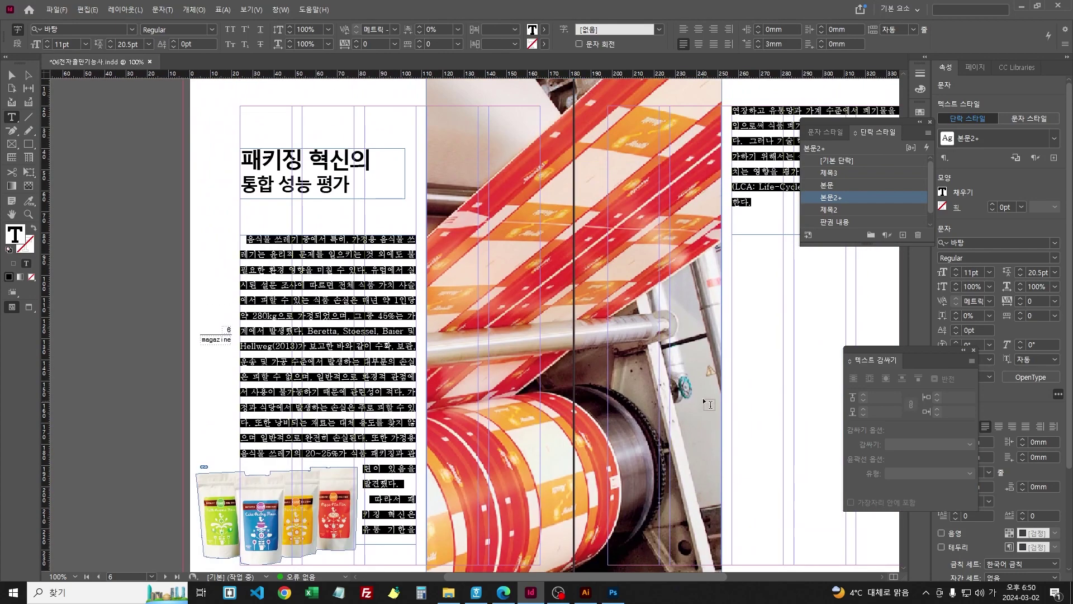
{"action": "key", "text": "alt+Up"}
{"action": "key", "text": "alt+Up"}
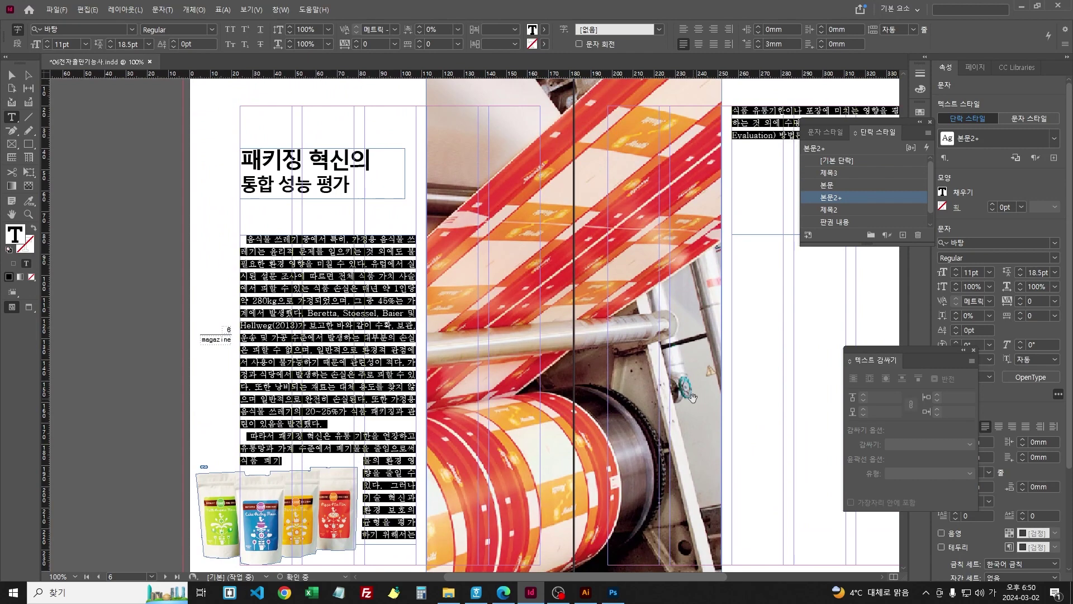
{"action": "key", "text": "alt+Up"}
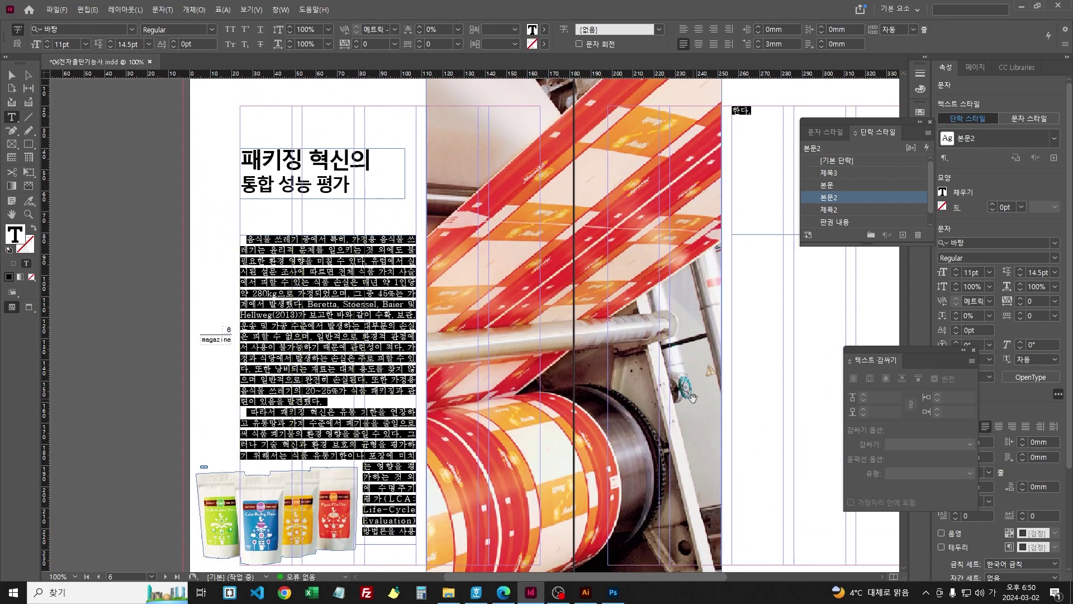
Step: Reselect the entire body text story and set its leading to 16.5 pt
{"action": "key", "text": "Escape"}
{"action": "double_click", "coordinate": [337, 345]}
{"action": "key", "text": "ctrl+a"}
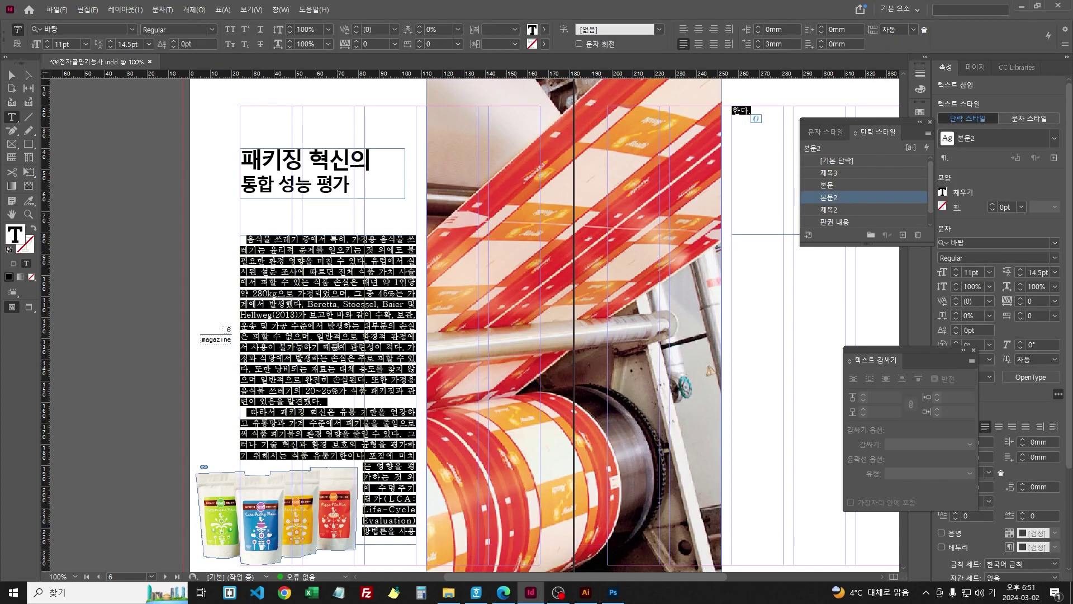
{"action": "scroll", "coordinate": [338, 345], "scroll_direction": "down", "scroll_amount": 3}
{"action": "key", "text": "ctrl+equal"}
{"action": "key", "text": "alt+Down"}
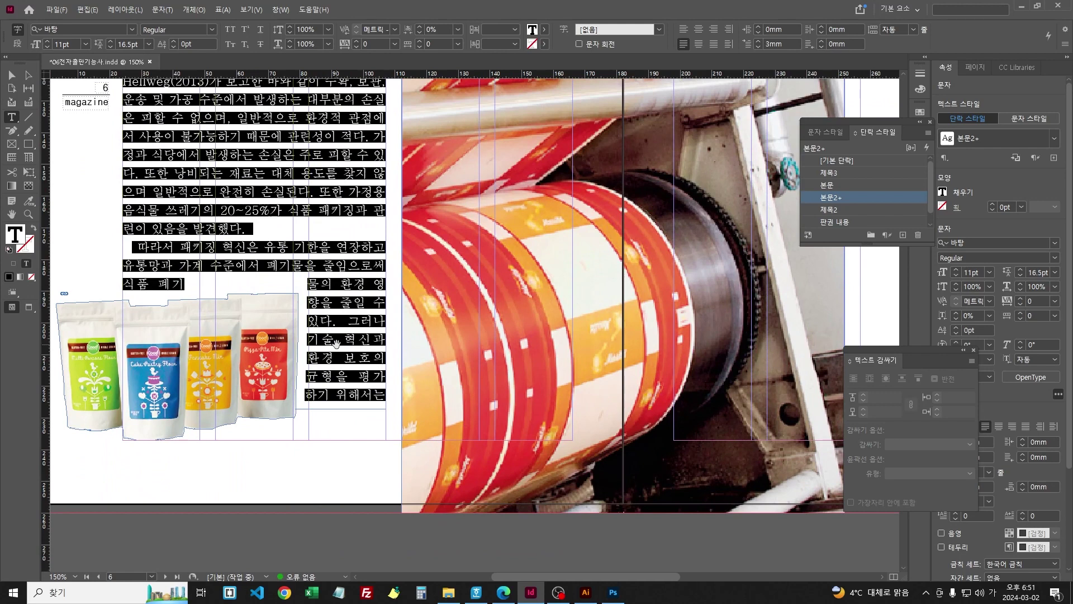
Step: Try tracking values of 20 and -80 on the selected body text and settle on -40
{"action": "key", "text": "alt+Right"}
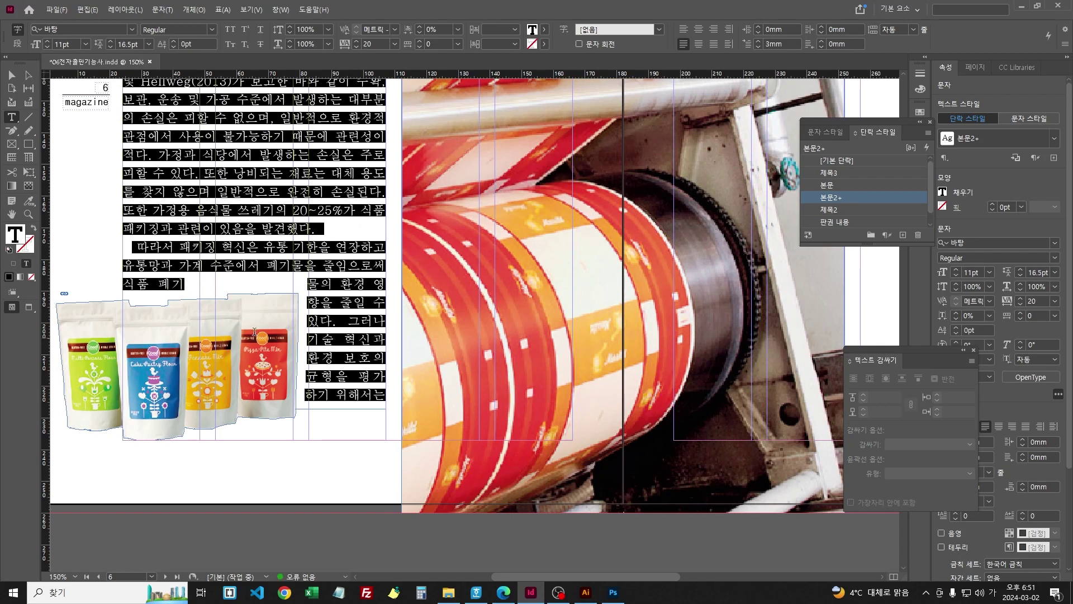
{"action": "key", "text": "alt+Left"}
{"action": "key", "text": "alt+Left"}
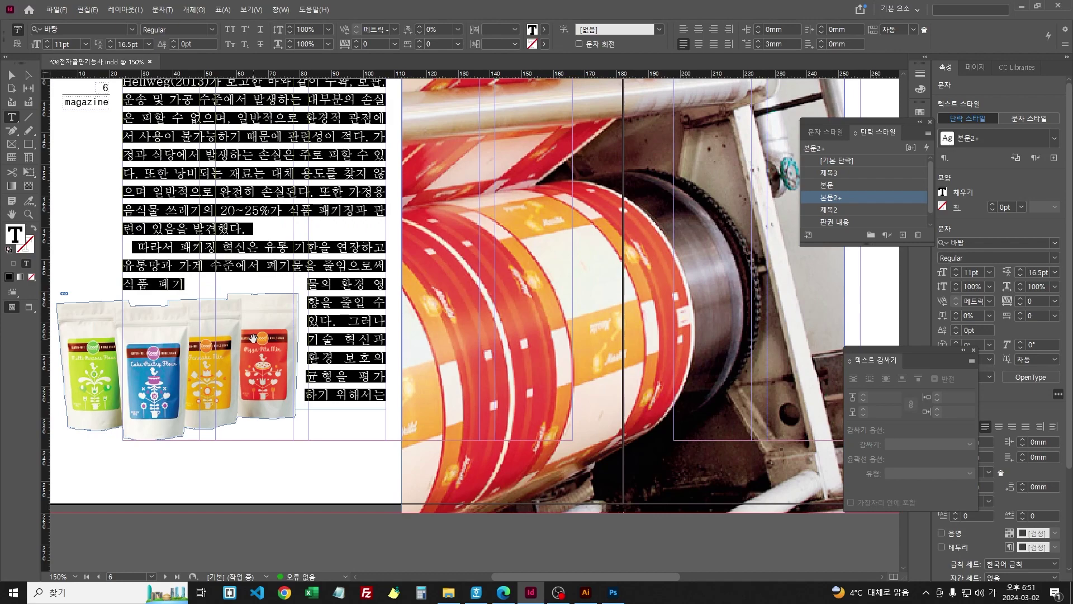
{"action": "key", "text": "alt+Left"}
{"action": "key", "text": "alt+Left"}
{"action": "key", "text": "alt+Left"}
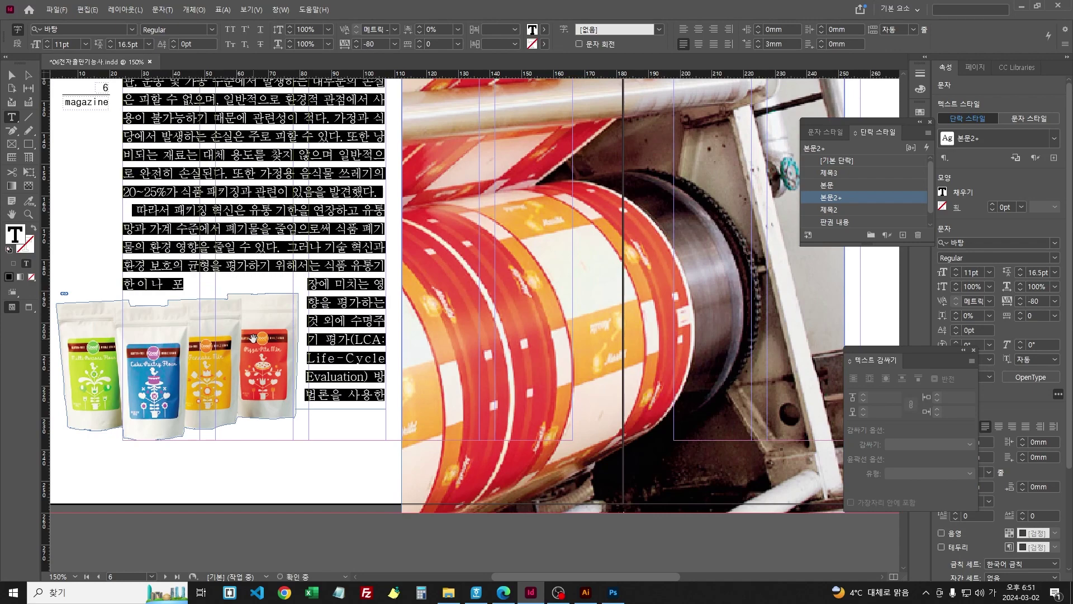
{"action": "key", "text": "alt+Right"}
{"action": "key", "text": "alt+Right"}
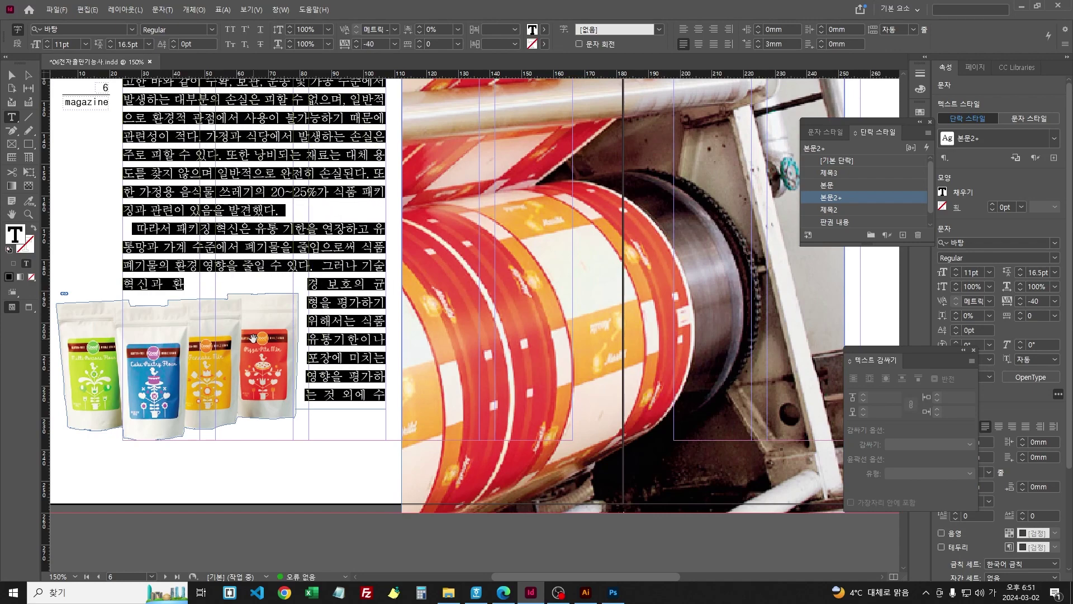
Step: Increase the selected body text's leading to 20.5 pt and leave text editing
{"action": "key", "text": "alt+Down"}
{"action": "key", "text": "alt+Down"}
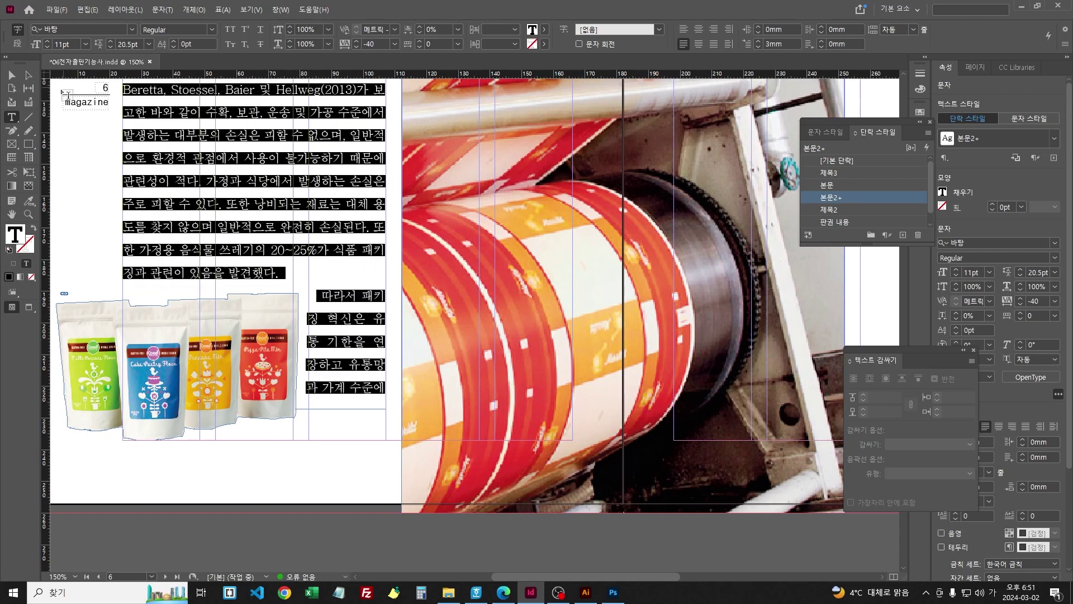
{"action": "left_click", "coordinate": [11, 74]}
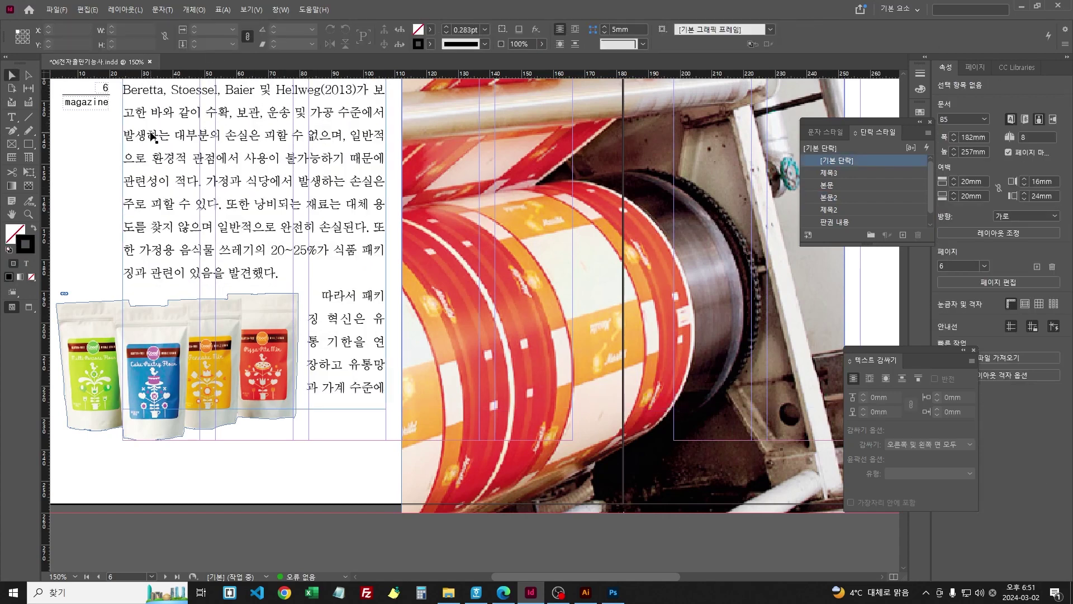
Step: Examine how the body text continues in the linked text frame on page 7
{"action": "scroll", "coordinate": [152, 135], "scroll_direction": "up", "scroll_amount": 5}
{"action": "scroll", "coordinate": [654, 247], "scroll_direction": "right", "scroll_amount": 4}
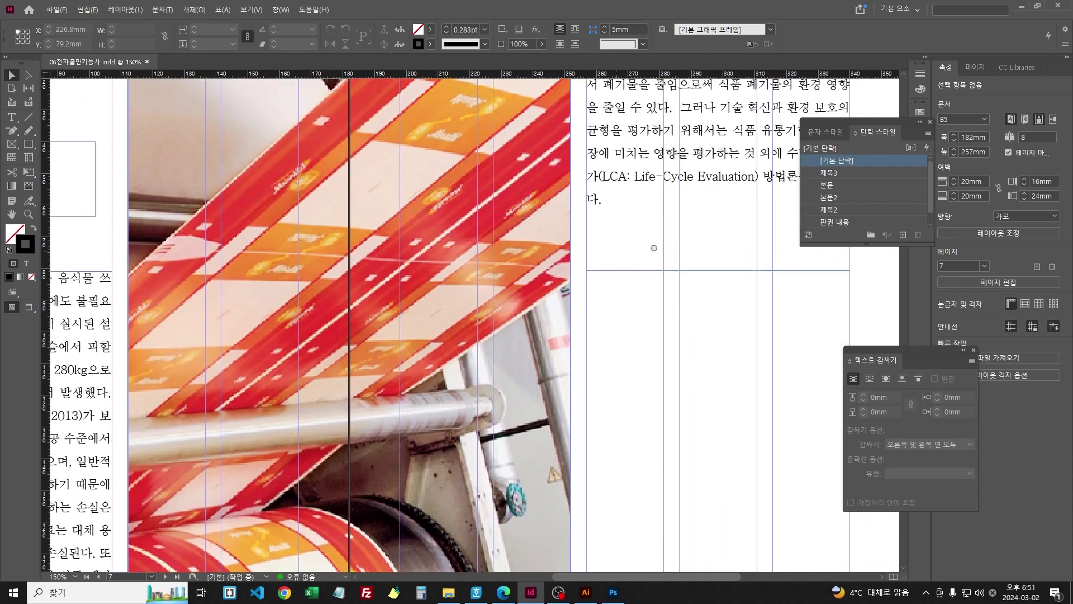
{"action": "scroll", "coordinate": [653, 248], "scroll_direction": "up", "scroll_amount": 3}
{"action": "scroll", "coordinate": [654, 248], "scroll_direction": "right", "scroll_amount": 3}
{"action": "double_click", "coordinate": [496, 286]}
{"action": "left_click_drag", "start_coordinate": [497, 286], "coordinate": [470, 230]}
{"action": "left_click", "coordinate": [470, 302]}
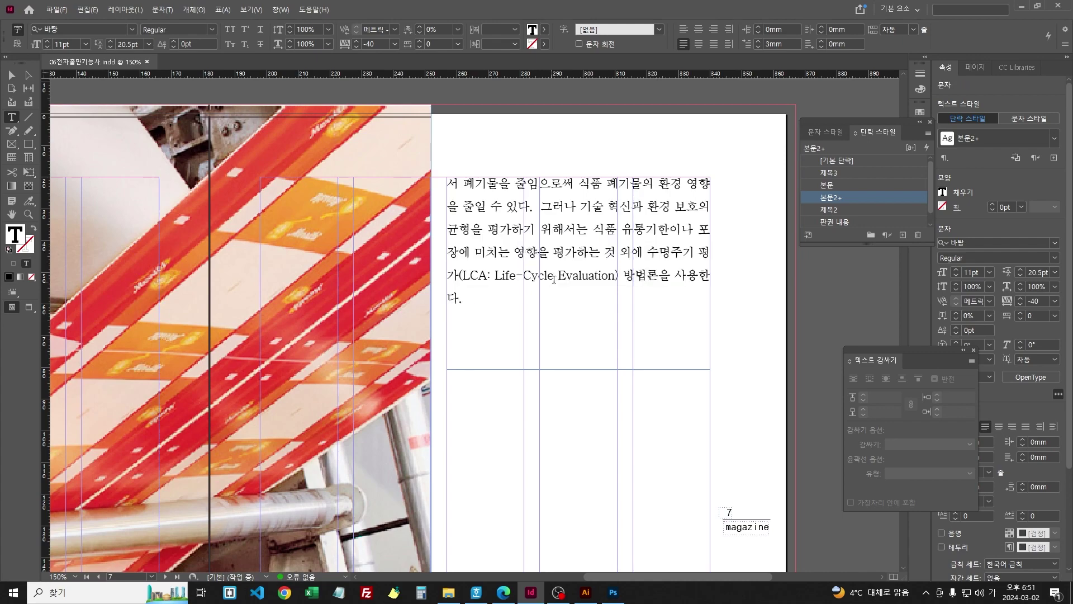
{"action": "key", "text": "ctrl+1"}
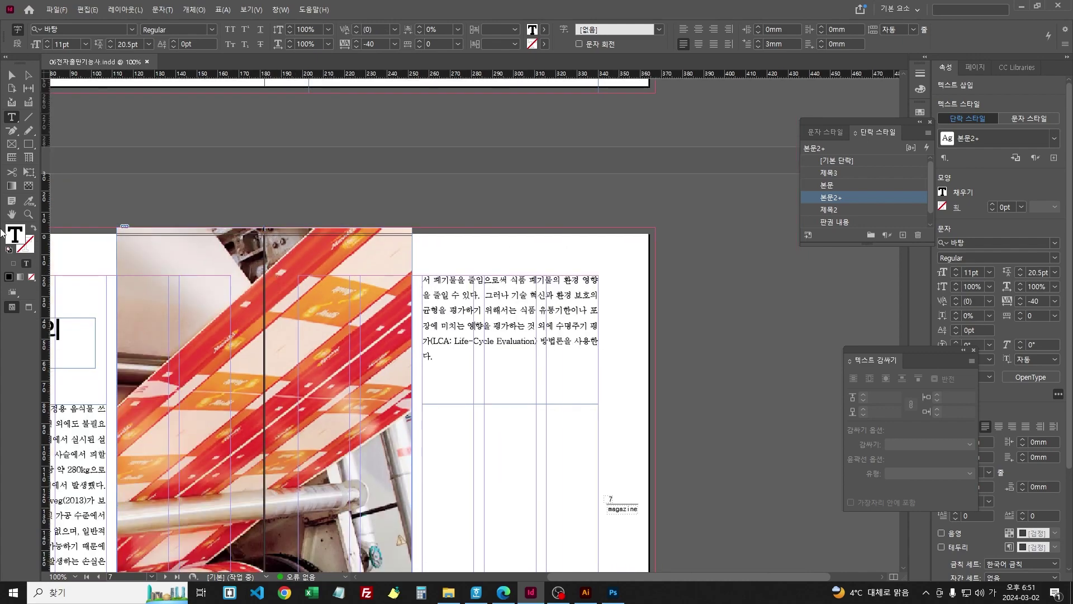
Step: Set the tracking of the entire body text story to -80, then check its flow onto page 7 and deselect the text
{"action": "left_click_drag", "start_coordinate": [44, 495], "coordinate": [441, 269]}
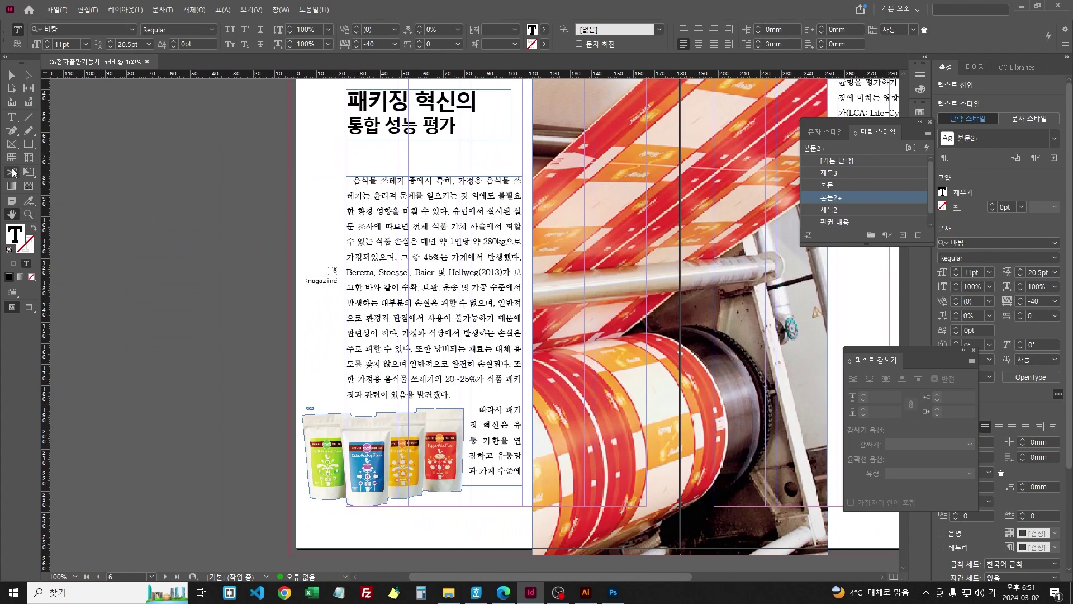
{"action": "left_click", "coordinate": [11, 117]}
{"action": "left_click", "coordinate": [370, 189]}
{"action": "key", "text": "ctrl+a"}
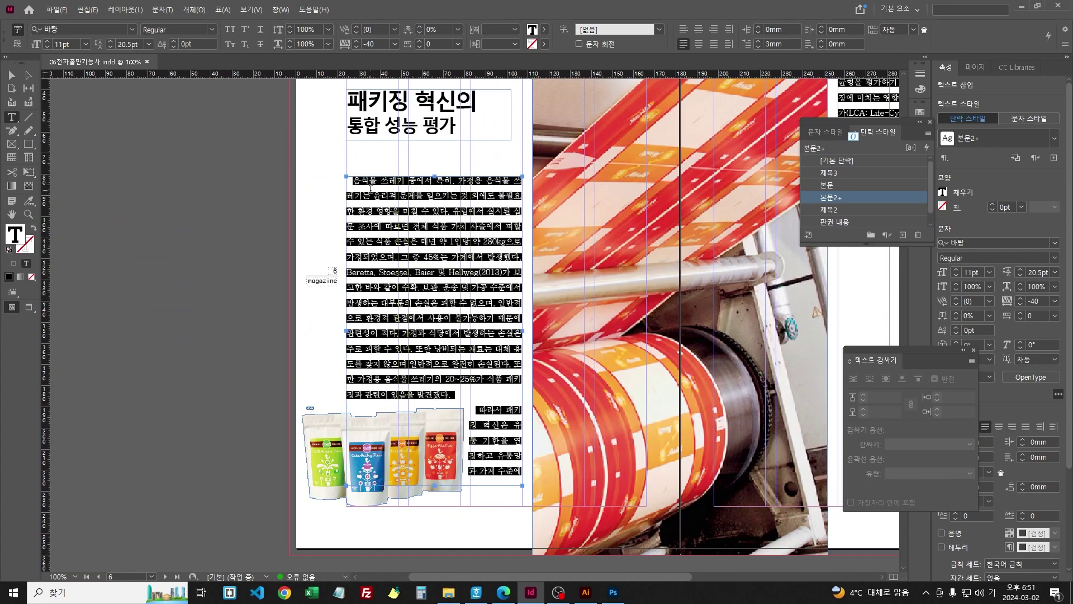
{"action": "key", "text": "alt+Left"}
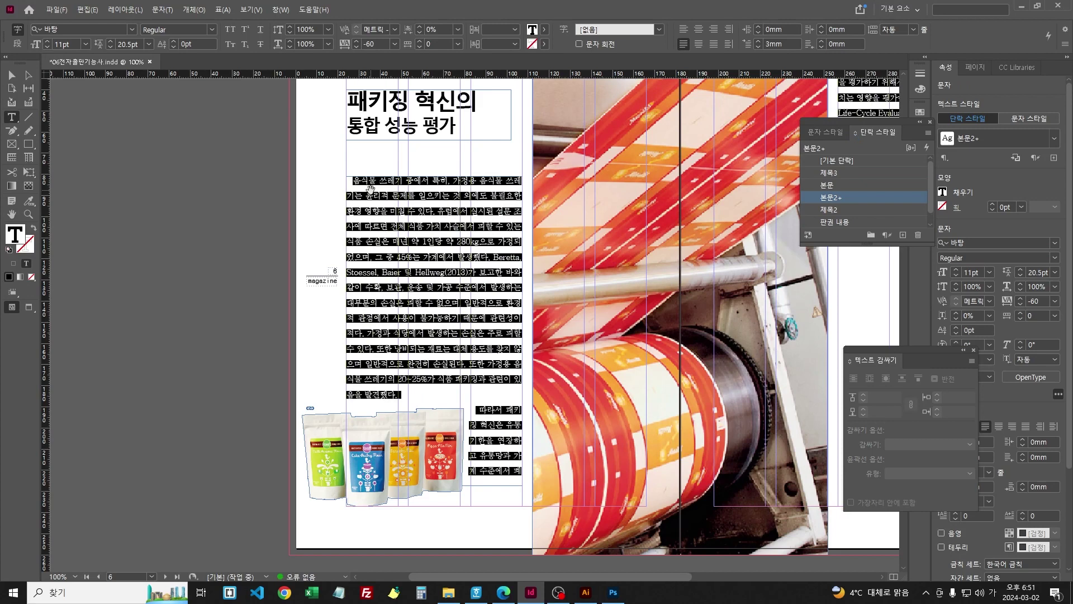
{"action": "key", "text": "alt+Left"}
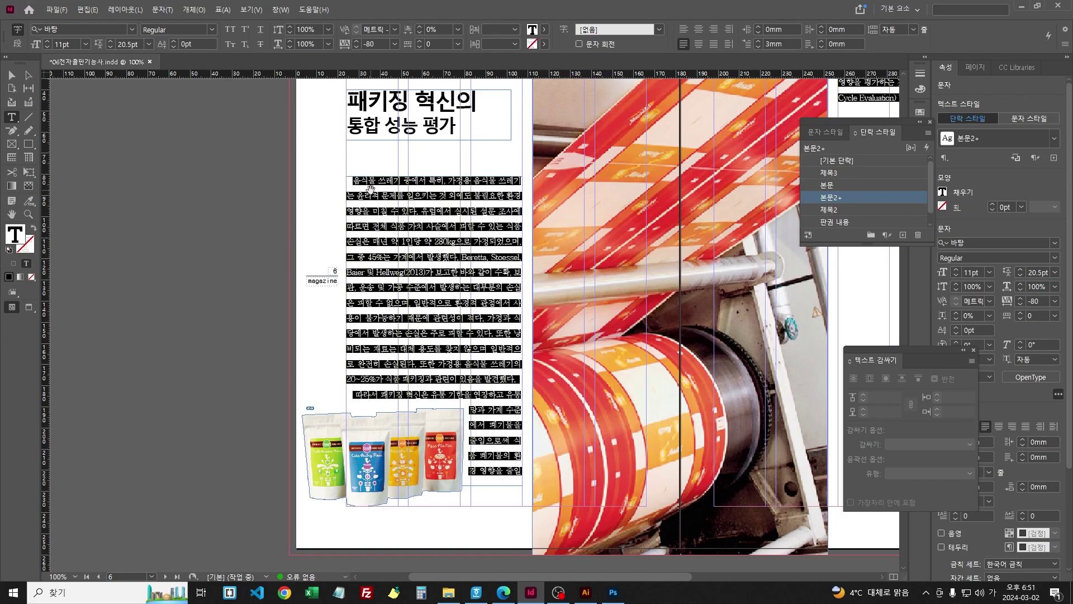
{"action": "left_click", "coordinate": [11, 214]}
{"action": "left_click_drag", "start_coordinate": [599, 198], "coordinate": [386, 338]}
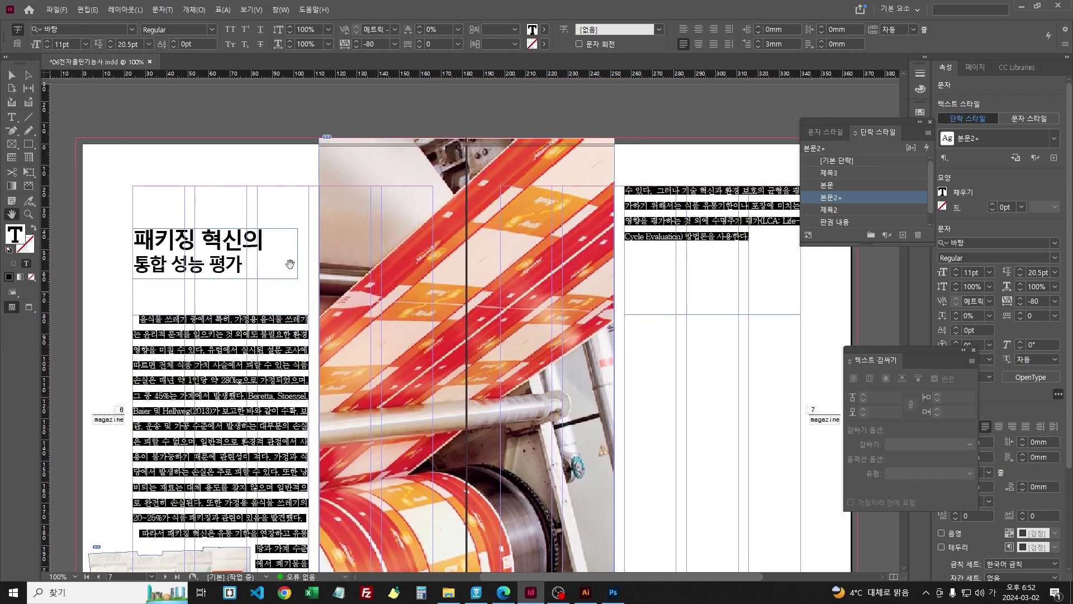
{"action": "left_click", "coordinate": [11, 75]}
{"action": "left_click", "coordinate": [430, 119]}
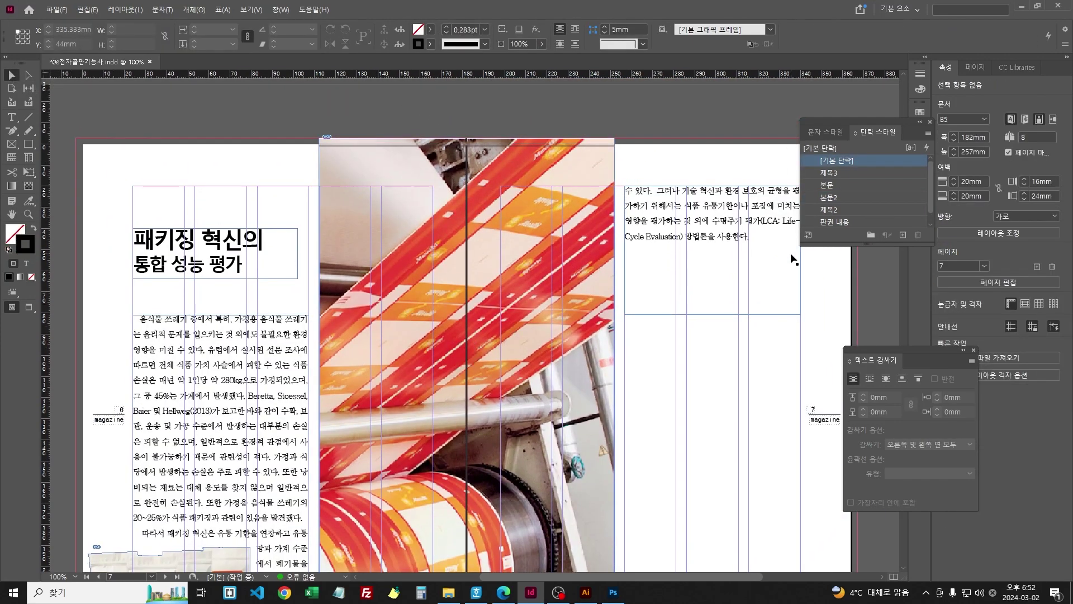
Step: Shorten the body text frame on page 7 to about 31.8 mm high
{"action": "left_click", "coordinate": [710, 266]}
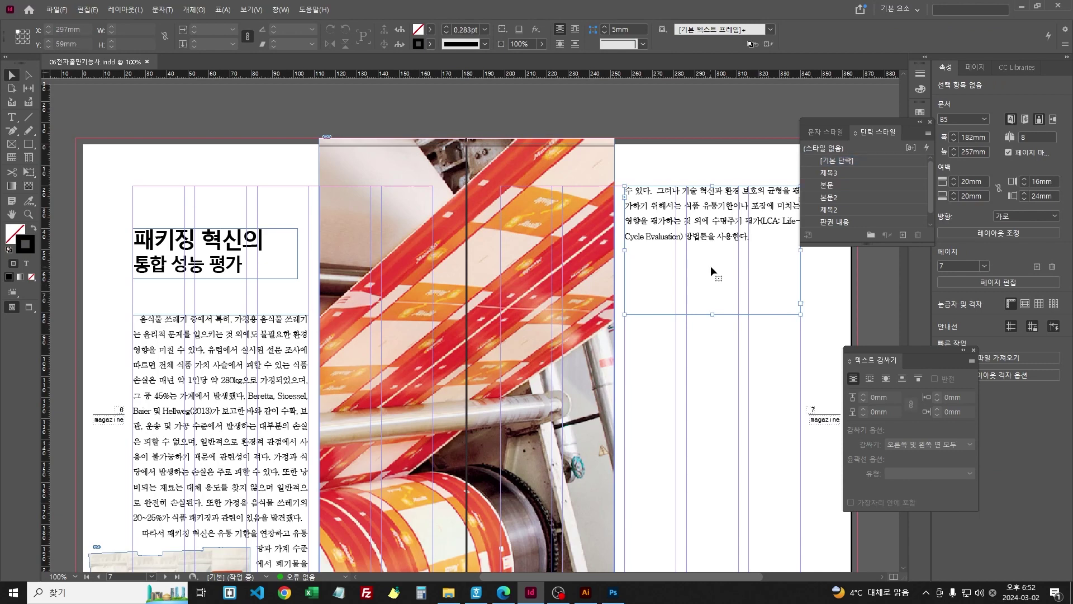
{"action": "left_click_drag", "start_coordinate": [715, 315], "coordinate": [711, 254]}
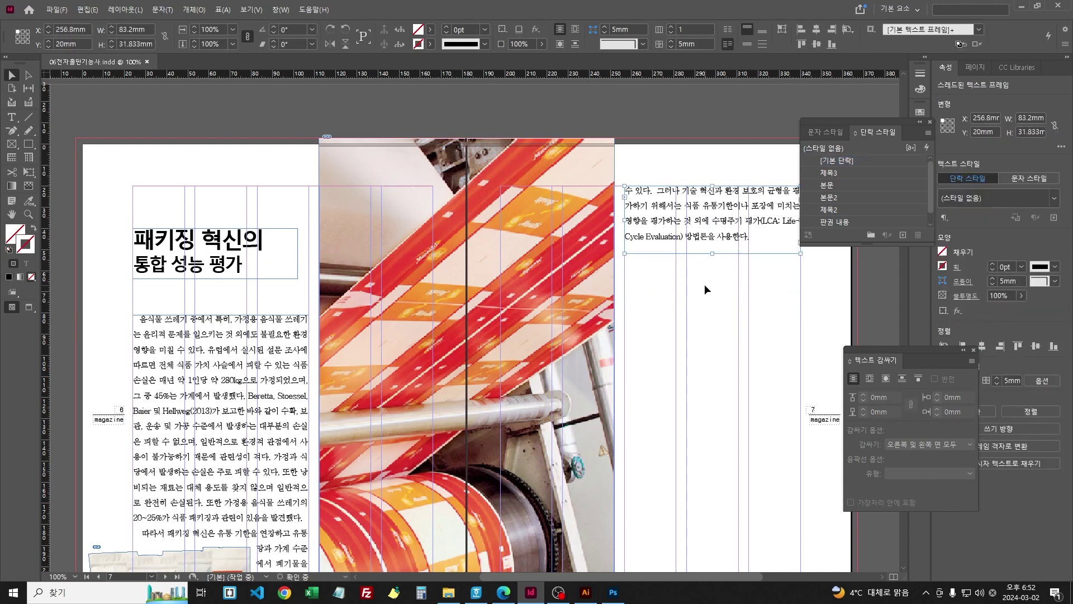
Step: Try a tracking of -120 on the entire body text story
{"action": "scroll", "coordinate": [704, 284], "scroll_direction": "down", "scroll_amount": 3}
{"action": "left_click", "coordinate": [254, 353]}
{"action": "key", "text": "ctrl+a"}
{"action": "double_click", "coordinate": [254, 352]}
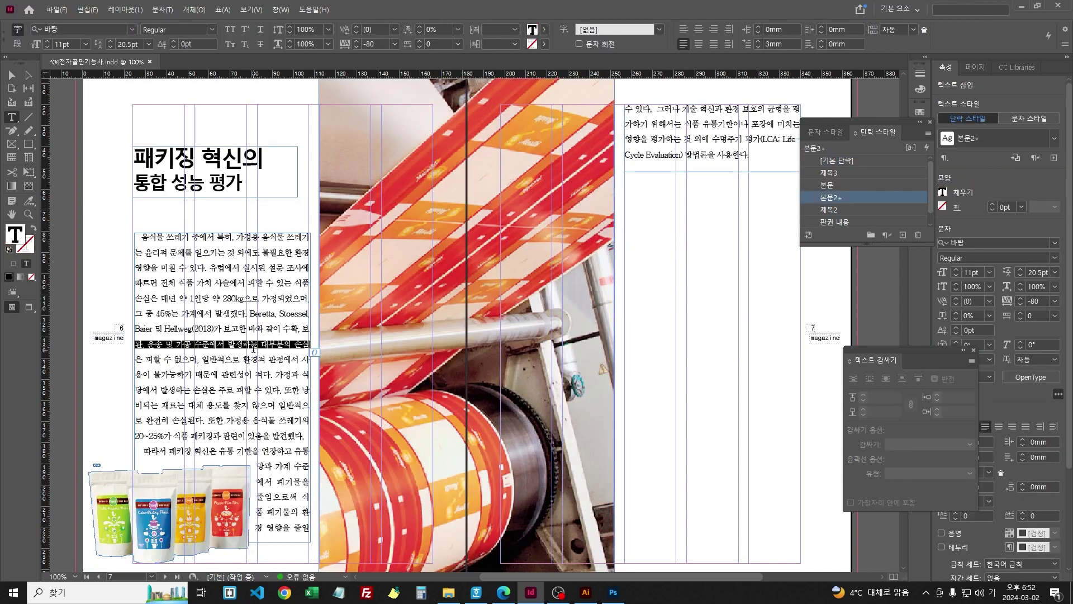
{"action": "key", "text": "ctrl+a"}
{"action": "key", "text": "alt+Left"}
{"action": "key", "text": "alt+Left"}
{"action": "key", "text": "alt+Left"}
{"action": "key", "text": "alt+Left"}
{"action": "key", "text": "alt+Left"}
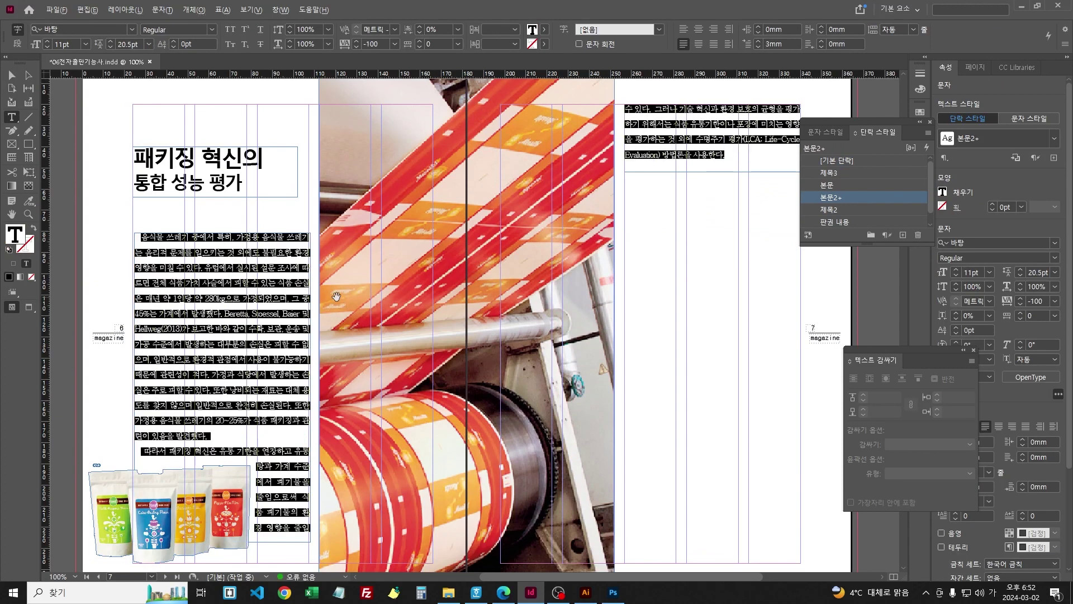
{"action": "key", "text": "alt+Left"}
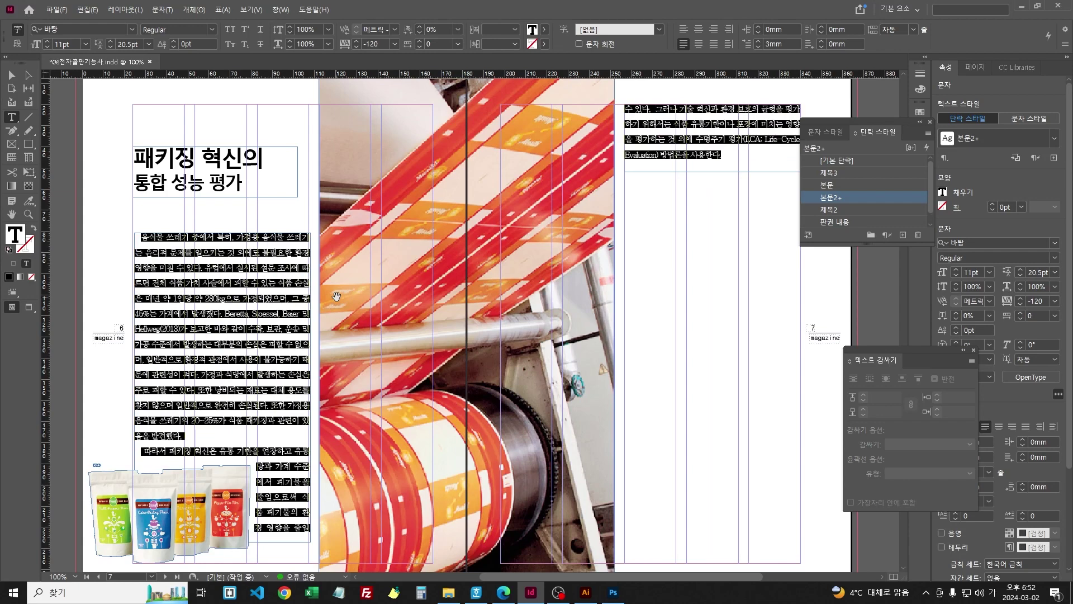
Step: Try a tracking of -125 on the body text story, leave text editing and check the flow on page 6
{"action": "left_click", "coordinate": [1043, 301]}
{"action": "type", "text": "-125"}
{"action": "key", "text": "Return"}
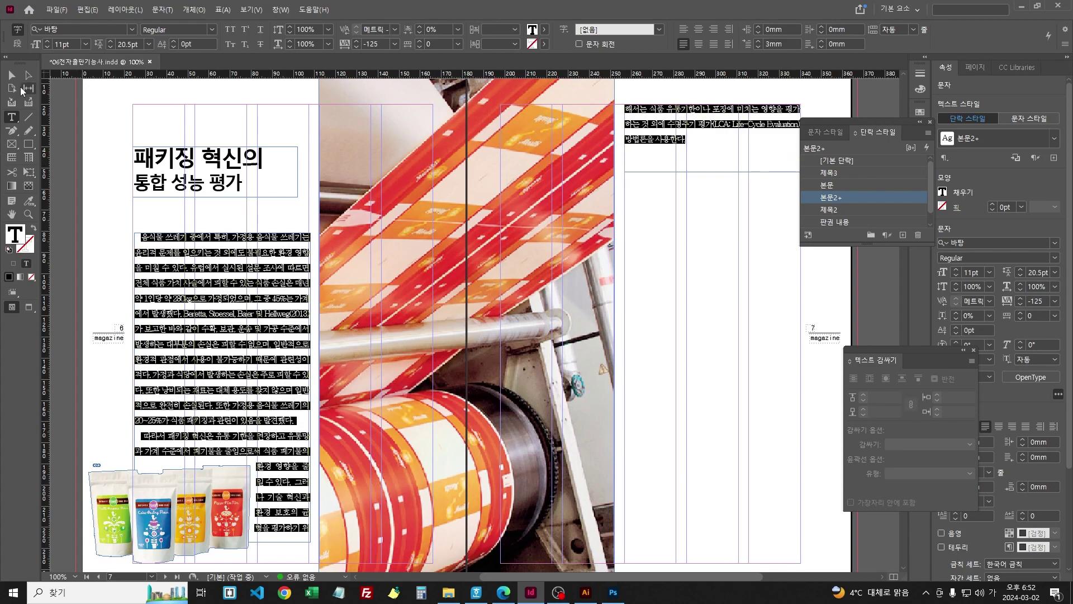
{"action": "key", "text": "Escape"}
{"action": "left_click", "coordinate": [733, 359]}
{"action": "left_click_drag", "start_coordinate": [727, 236], "coordinate": [480, 368]}
{"action": "scroll", "coordinate": [442, 333], "scroll_direction": "down", "scroll_amount": 5}
{"action": "scroll", "coordinate": [441, 333], "scroll_direction": "left", "scroll_amount": 8}
Step: Try tracking values of -123 and -121 on the entire body text story, settle on -123 and deselect the text
{"action": "double_click", "coordinate": [442, 333]}
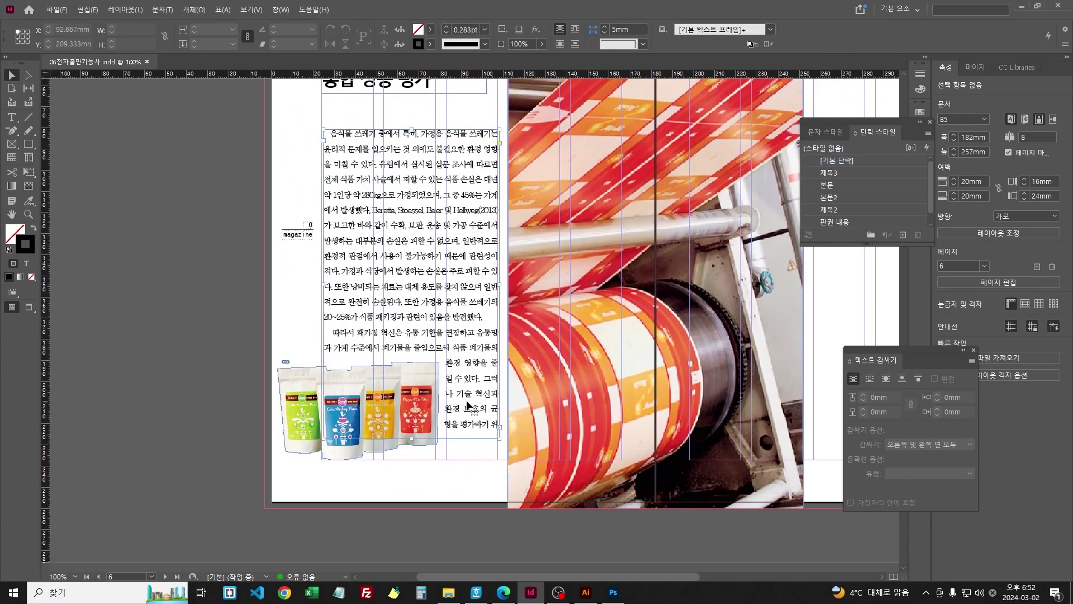
{"action": "key", "text": "ctrl+a"}
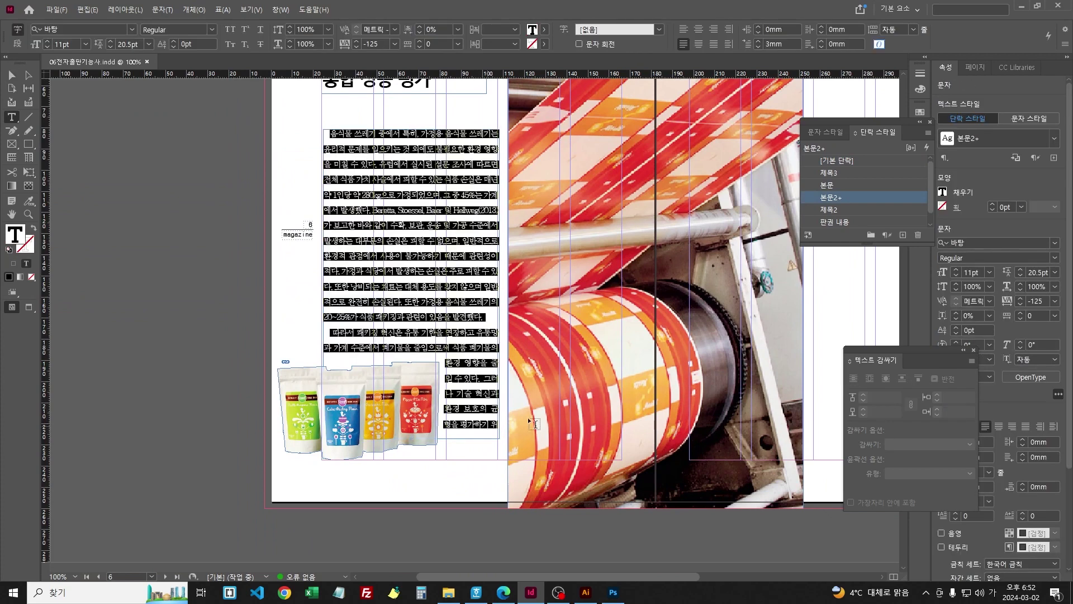
{"action": "left_click", "coordinate": [1042, 301]}
{"action": "key", "text": "Return"}
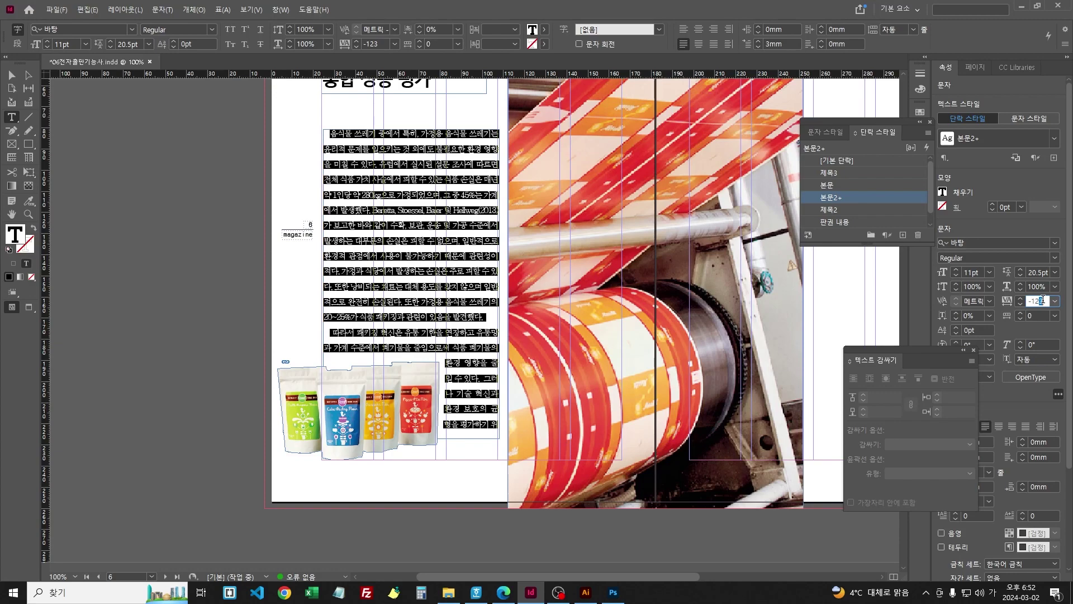
{"action": "type", "text": "-121"}
{"action": "key", "text": "Return"}
{"action": "key", "text": "alt"}
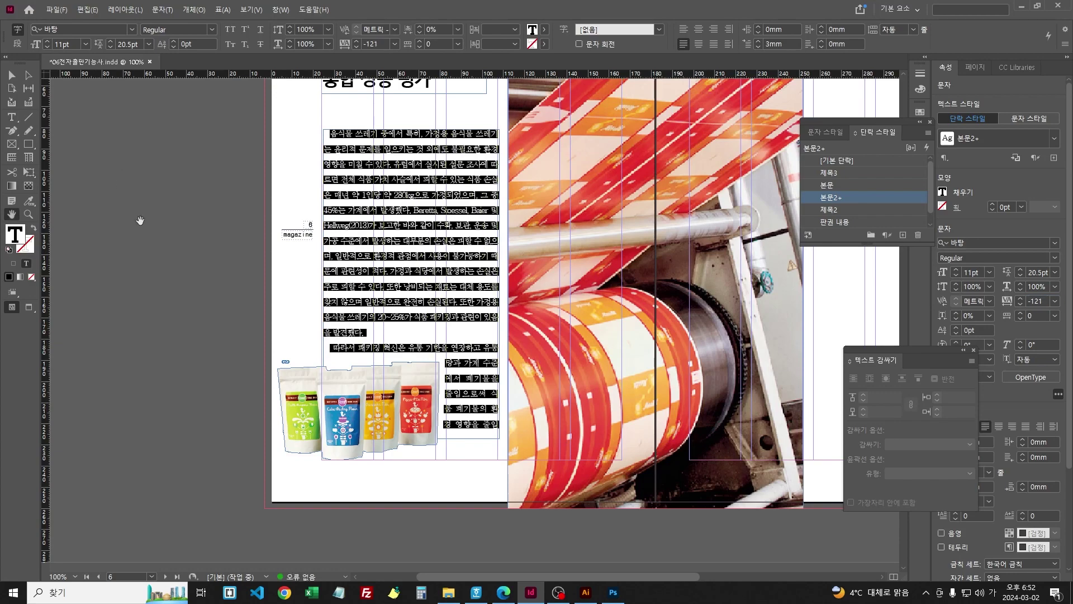
{"action": "key", "text": "shift+Page_Down"}
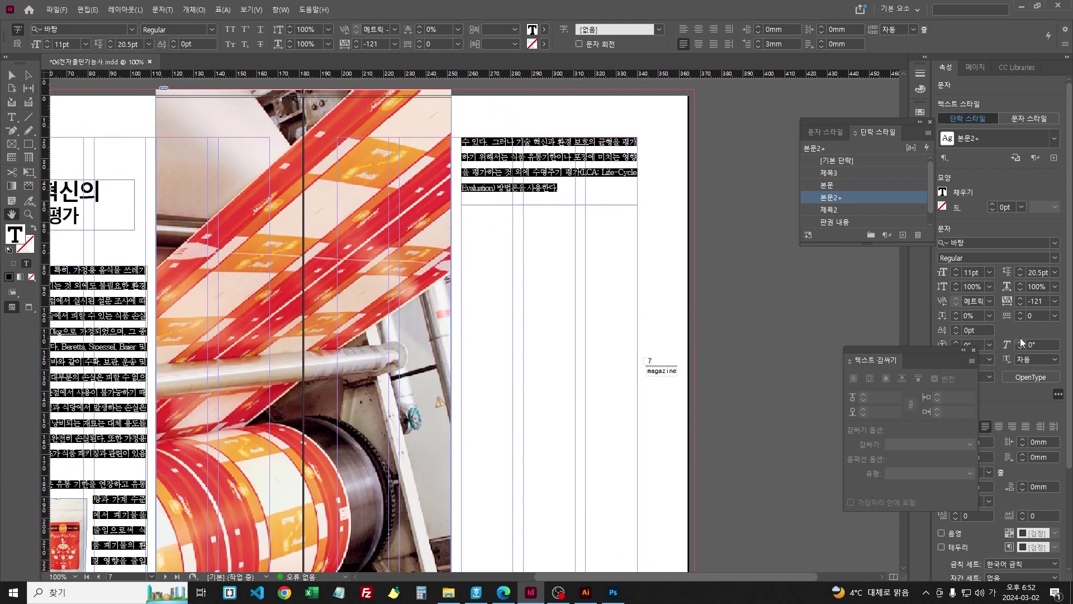
{"action": "type", "text": "3"}
{"action": "key", "text": "Return"}
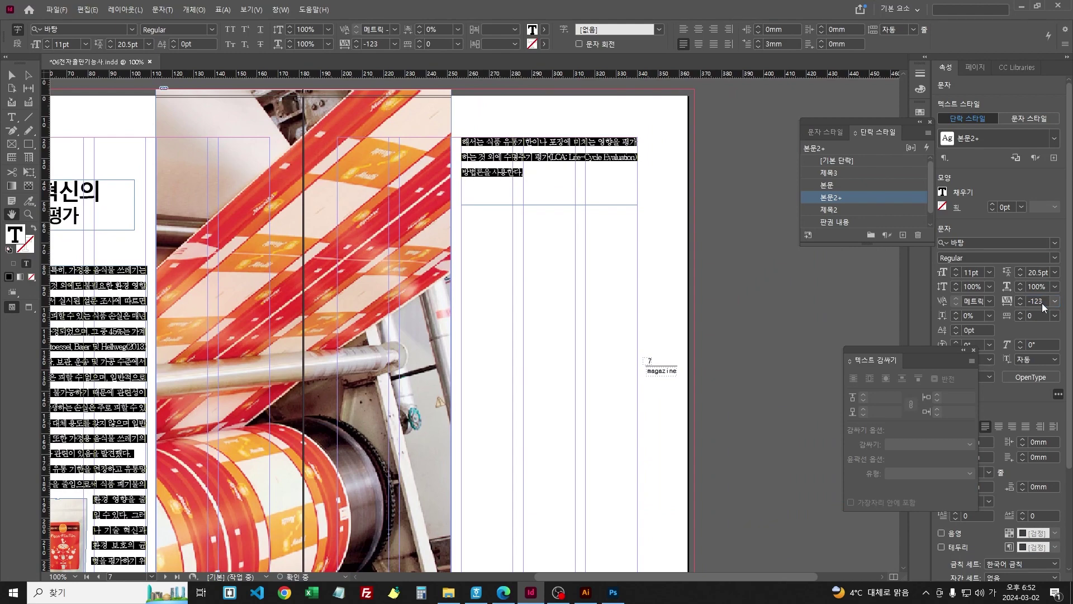
{"action": "left_click", "coordinate": [579, 290]}
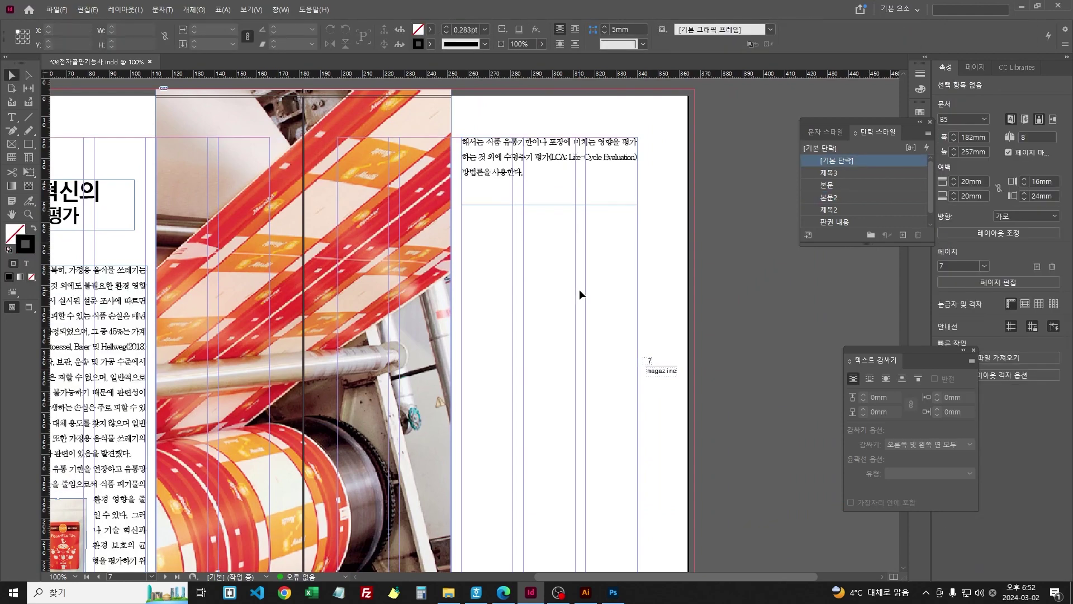
Step: Compare page 7's continued text with the exam PDF and shorten its frame to about 21.6 mm high
{"action": "key", "text": "ctrl+equal"}
{"action": "scroll", "coordinate": [583, 277], "scroll_direction": "up", "scroll_amount": 3}
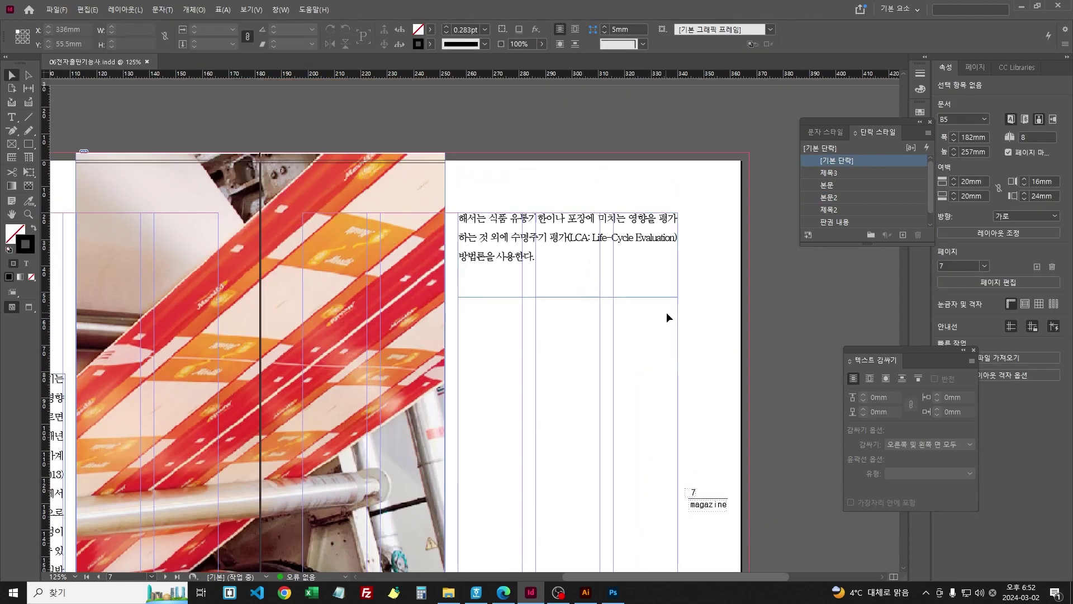
{"action": "left_click", "coordinate": [587, 223]}
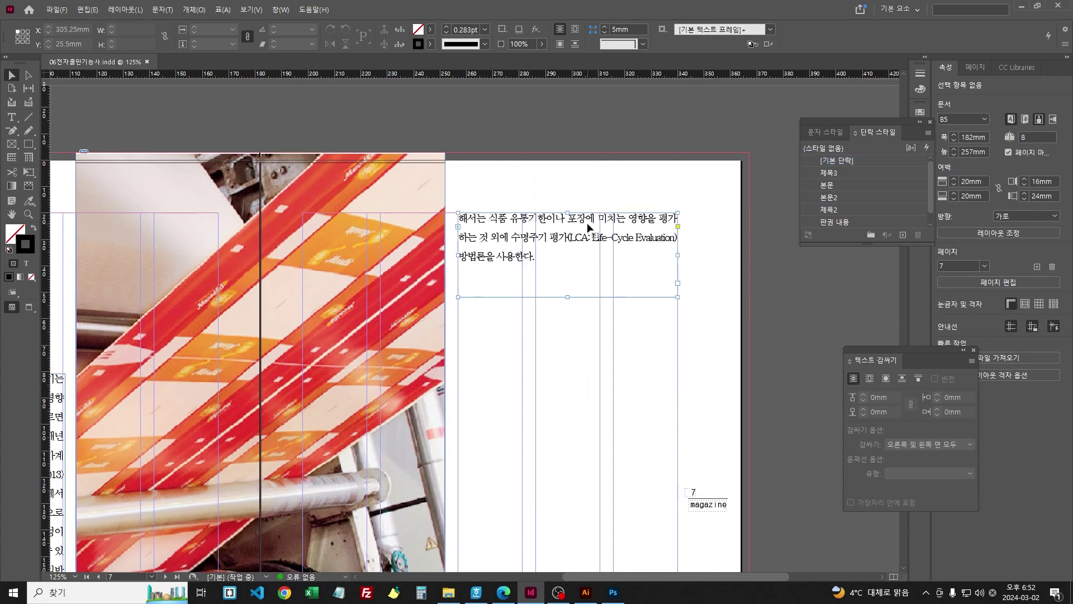
{"action": "left_click", "coordinate": [476, 593]}
{"action": "left_click", "coordinate": [495, 597]}
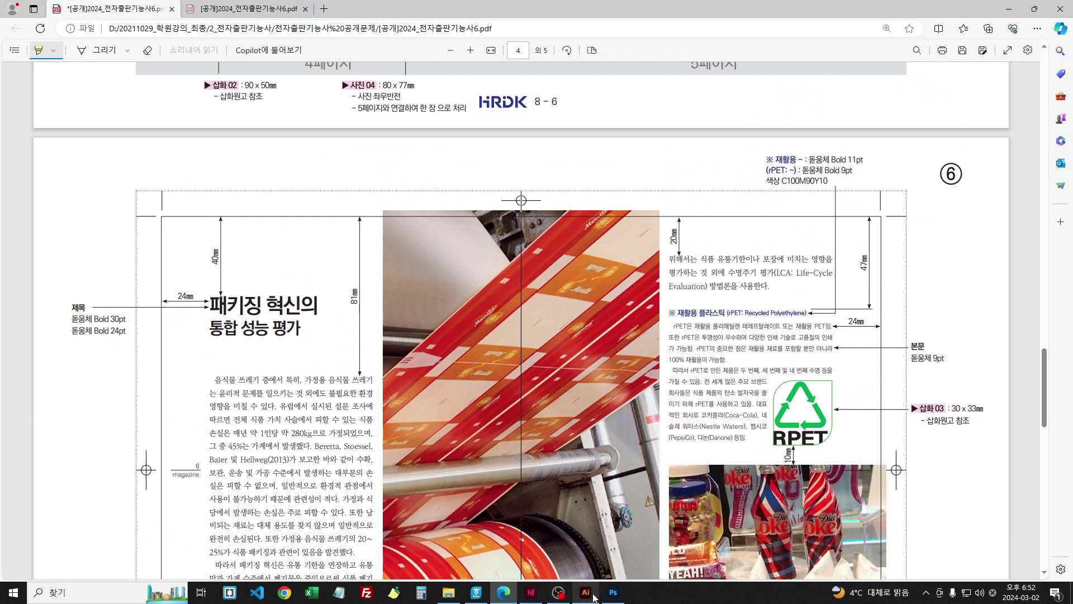
{"action": "left_click", "coordinate": [531, 592]}
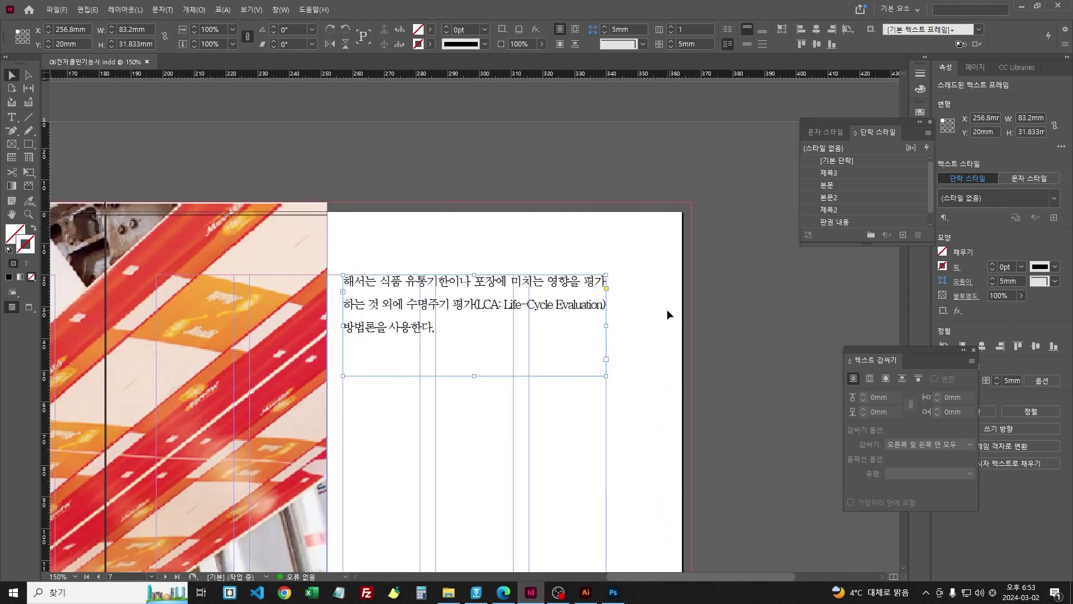
{"action": "key", "text": "ctrl+2"}
{"action": "left_click_drag", "start_coordinate": [481, 392], "coordinate": [503, 240]}
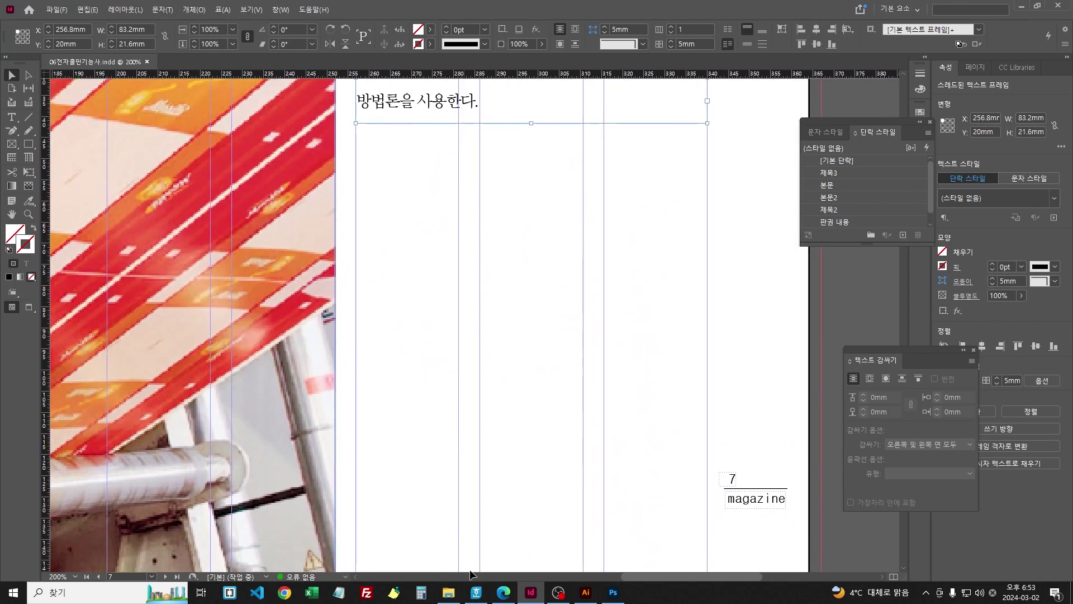
Step: Check the recycled plastic section in the exam PDF, then copy the whole rPET passage from 06 한글.hwp
{"action": "left_click", "coordinate": [503, 592]}
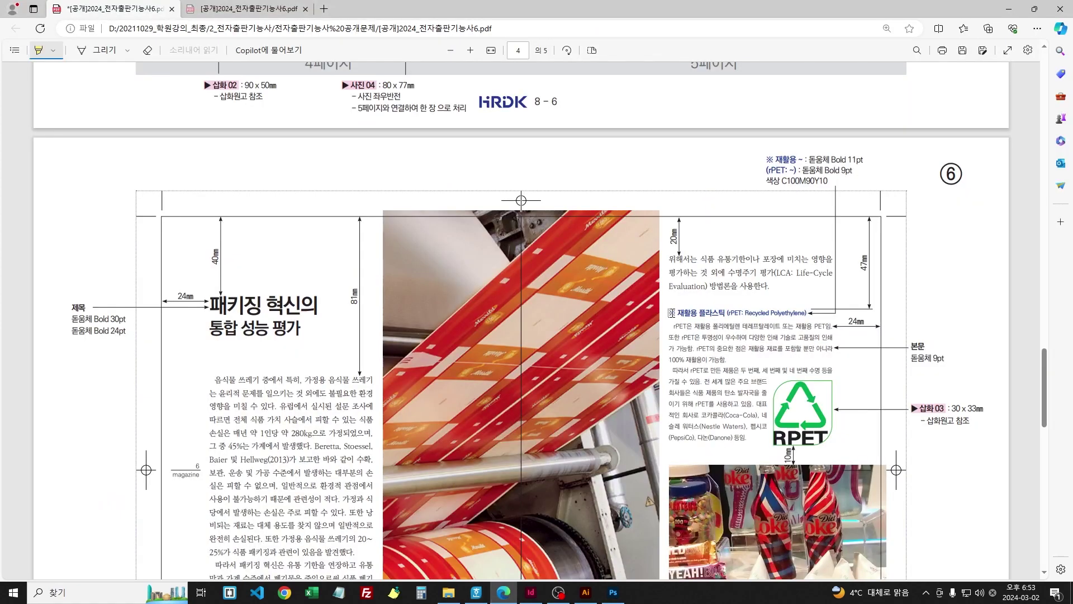
{"action": "key", "text": "alt+Tab"}
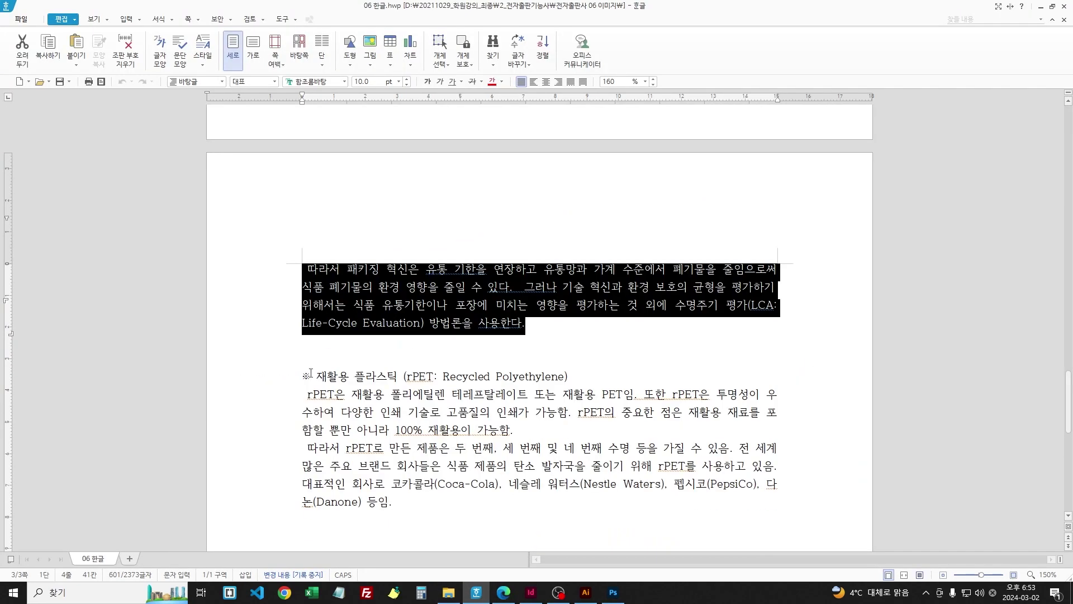
{"action": "left_click_drag", "start_coordinate": [310, 371], "coordinate": [406, 518]}
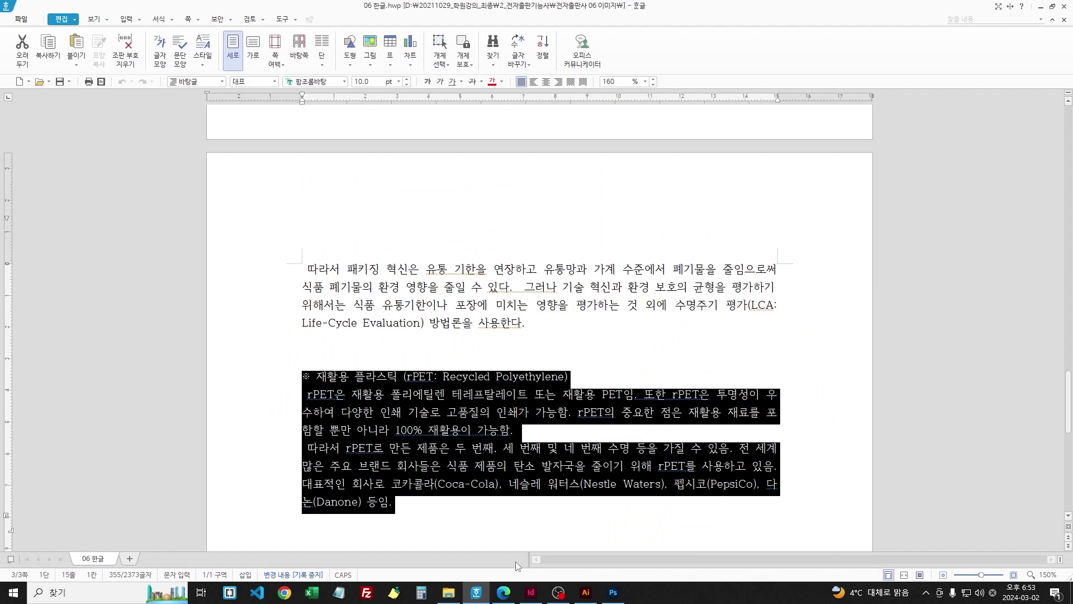
Step: Back in InDesign, draw a text frame across the column below page 7's body text and paste the rPET passage into it
{"action": "left_click", "coordinate": [530, 592]}
{"action": "key", "text": "t"}
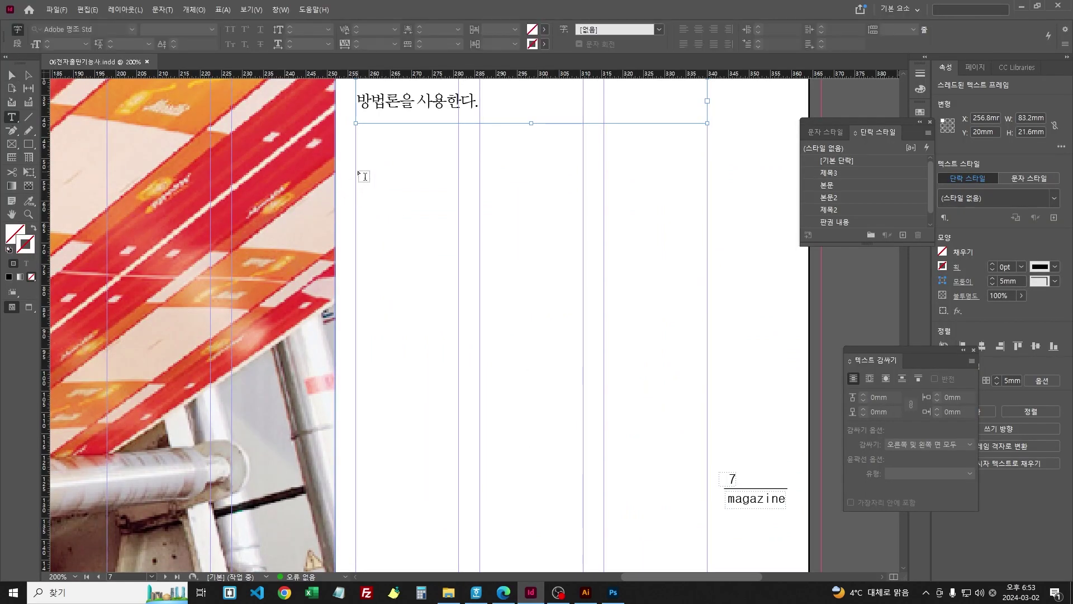
{"action": "left_click_drag", "start_coordinate": [356, 165], "coordinate": [706, 373]}
{"action": "key", "text": "ctrl+v"}
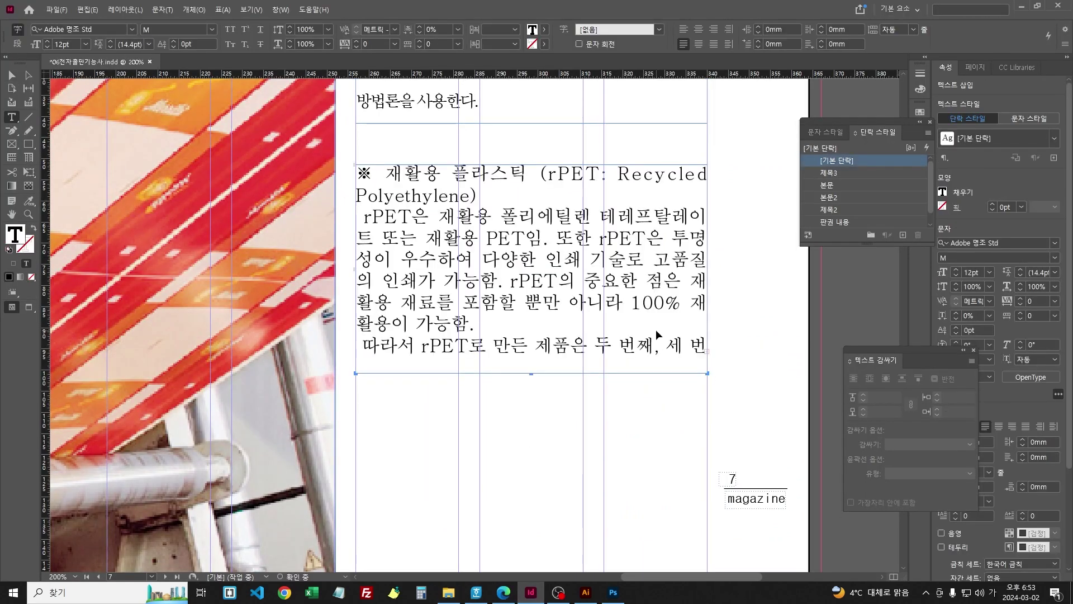
Step: Extend the rPET text frame downward to about 96.1 mm high so that it holds the whole passage
{"action": "key", "text": "ctrl+a"}
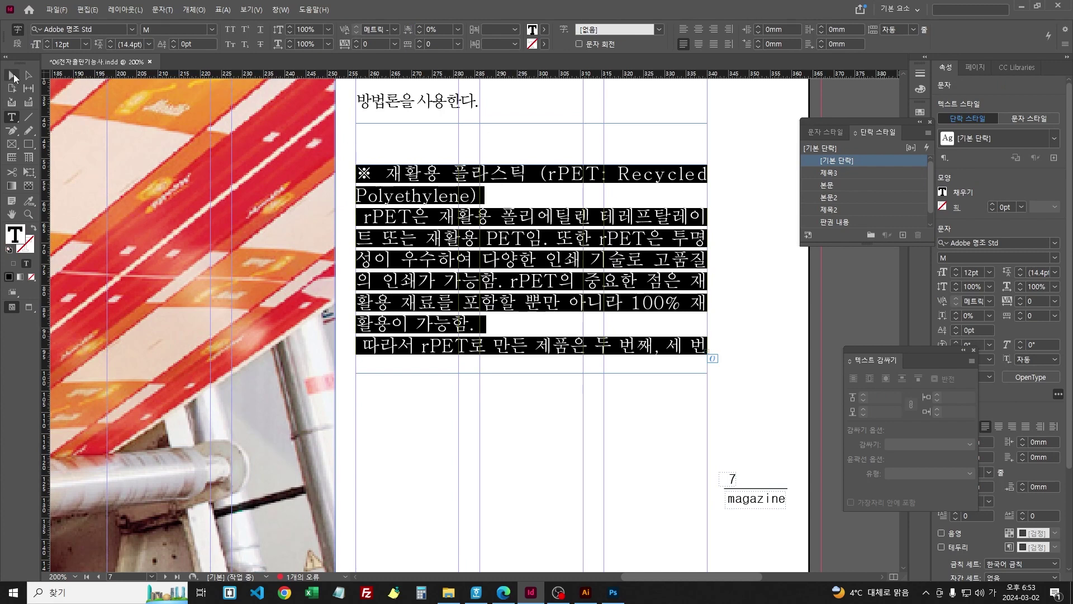
{"action": "key", "text": "Escape"}
{"action": "left_click_drag", "start_coordinate": [532, 373], "coordinate": [558, 489]}
{"action": "scroll", "coordinate": [578, 358], "scroll_direction": "down", "scroll_amount": 3}
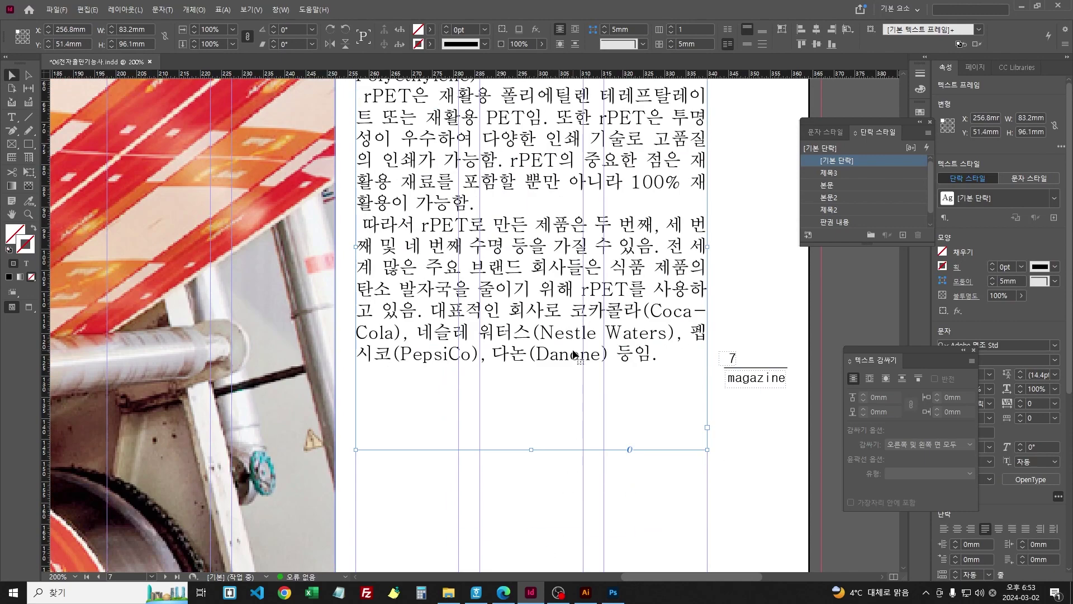
Step: Check the rPET section's specifications in the exam PDF and set its text frame's Y position to 47 mm
{"action": "key", "text": "ctrl+a"}
{"action": "scroll", "coordinate": [561, 326], "scroll_direction": "up", "scroll_amount": 2}
{"action": "double_click", "coordinate": [561, 325]}
{"action": "key", "text": "ctrl+a"}
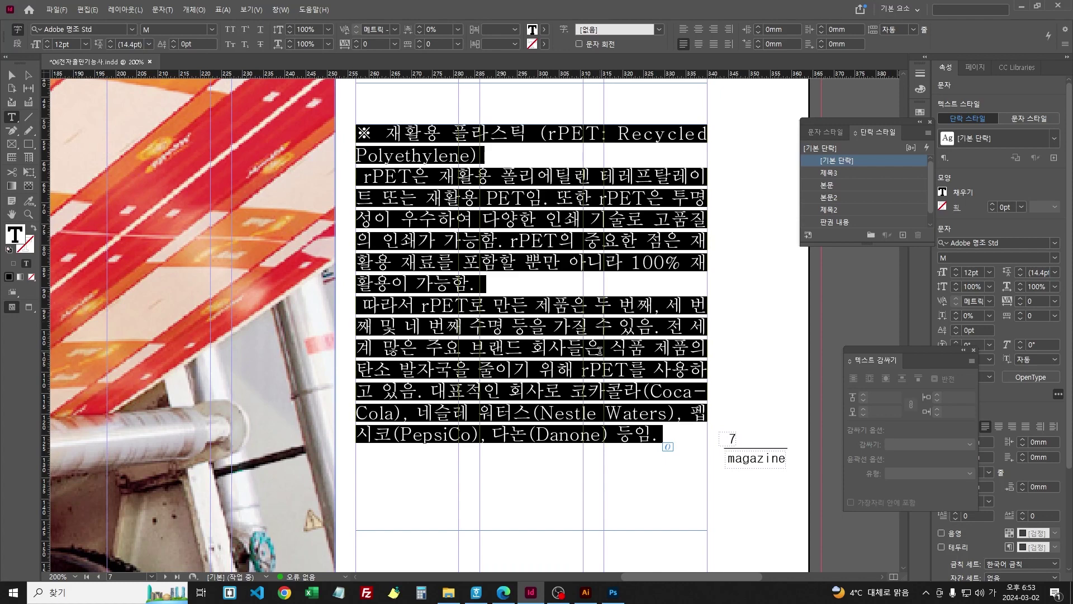
{"action": "left_click", "coordinate": [503, 591]}
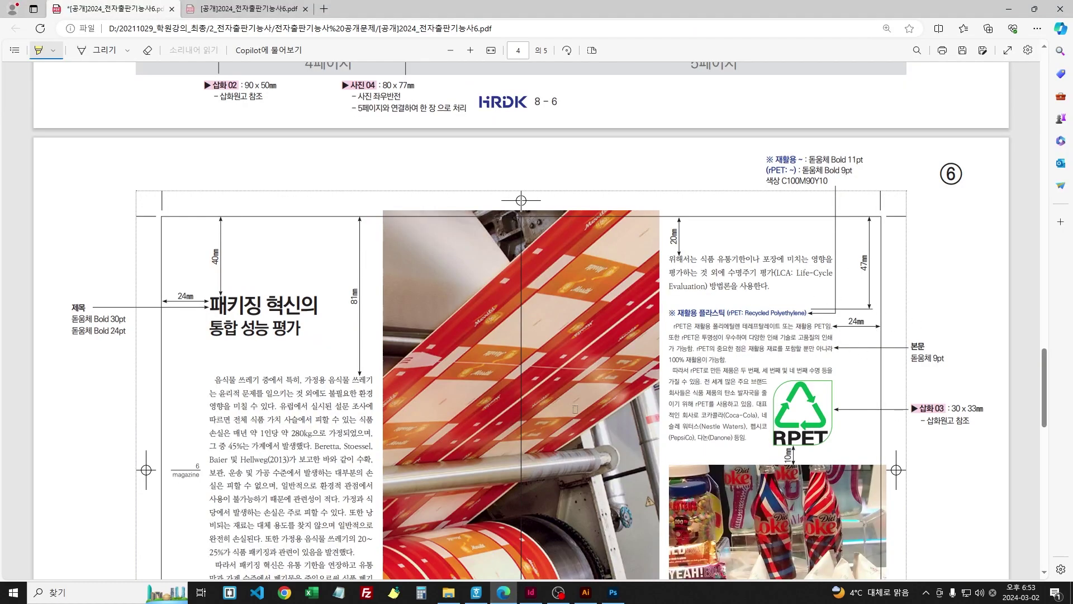
{"action": "left_click", "coordinate": [531, 592]}
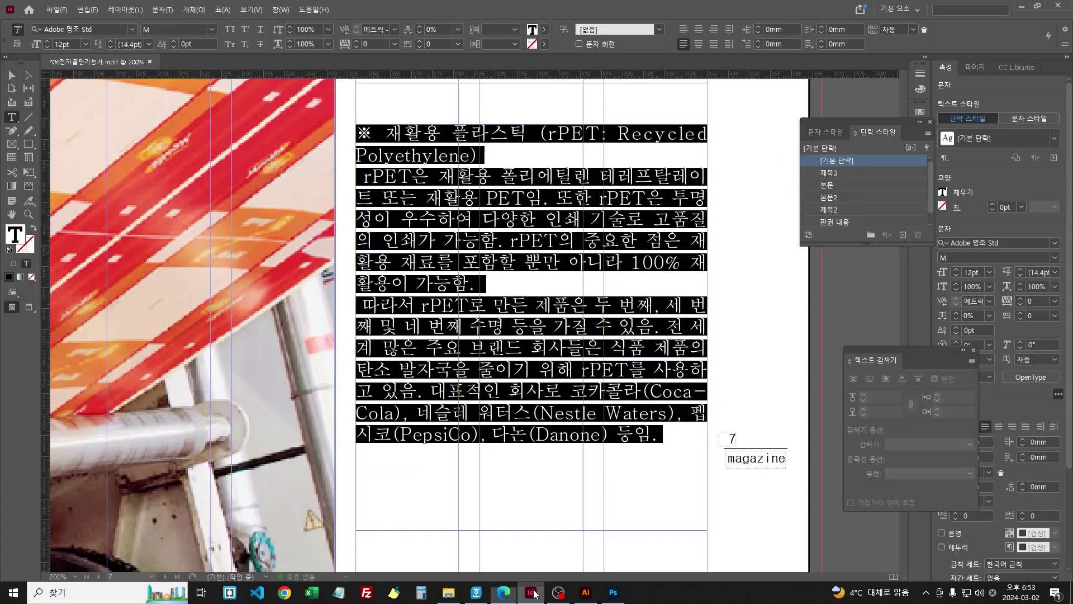
{"action": "key", "text": "Escape"}
{"action": "double_click", "coordinate": [83, 43]}
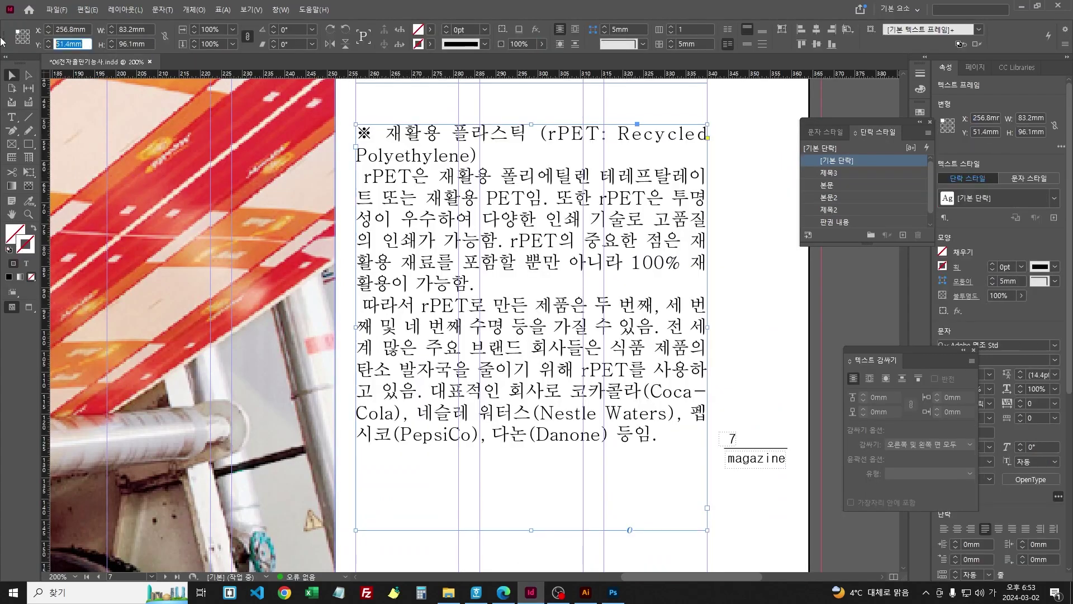
{"action": "type", "text": "47"}
{"action": "key", "text": "Return"}
{"action": "key", "text": "Return"}
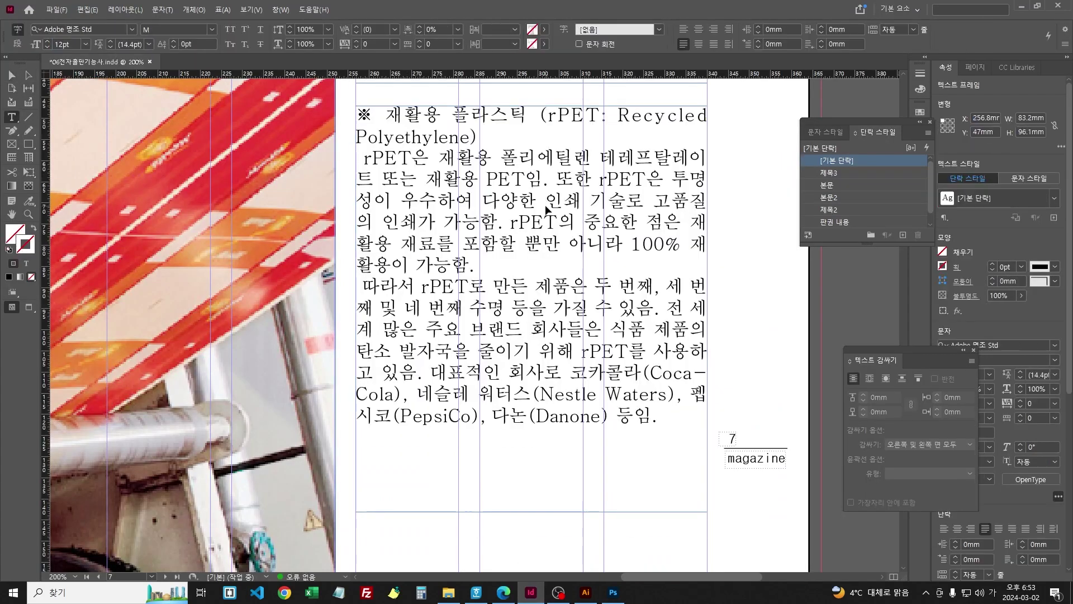
Step: Set all the text in the rPET frame to the 돋움 font at 9 pt
{"action": "key", "text": "ctrl+a"}
{"action": "left_click", "coordinate": [133, 29]}
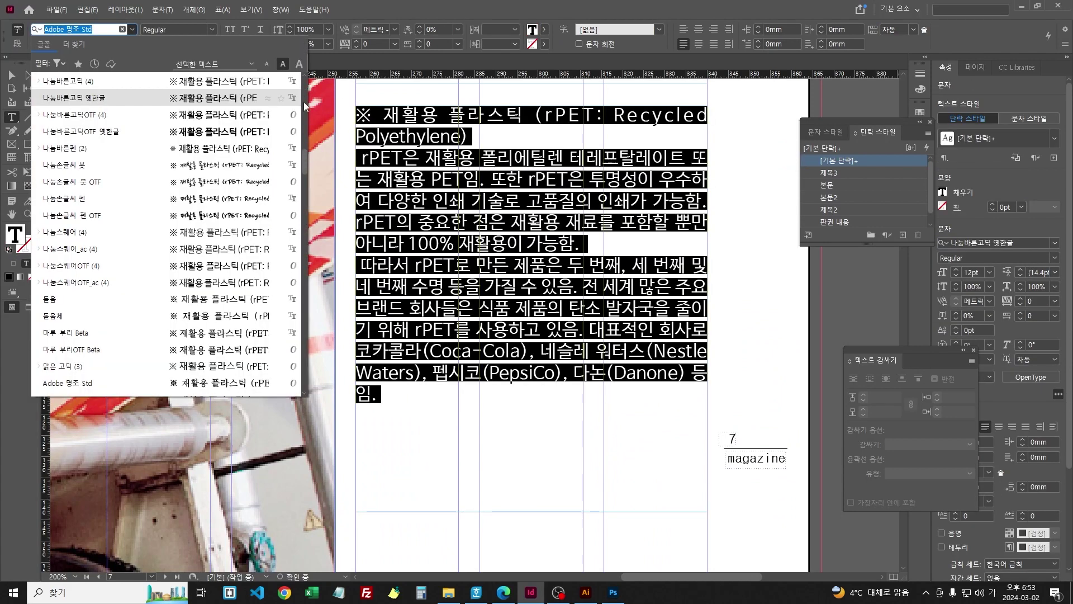
{"action": "scroll", "coordinate": [188, 122], "scroll_direction": "up", "scroll_amount": 10}
{"action": "left_click", "coordinate": [188, 130]}
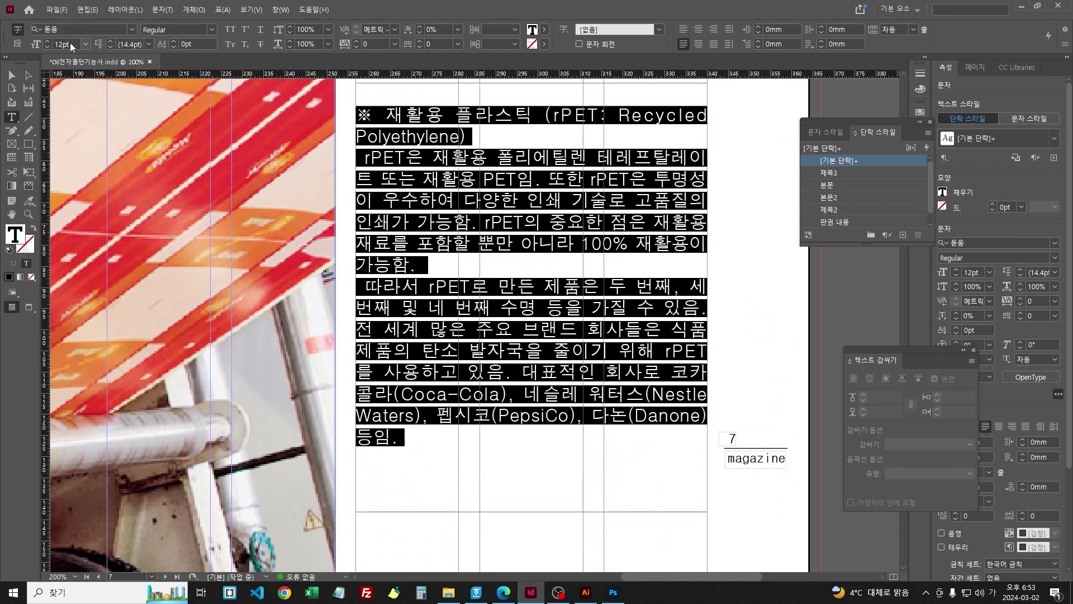
{"action": "type", "text": "9"}
{"action": "key", "text": "Return"}
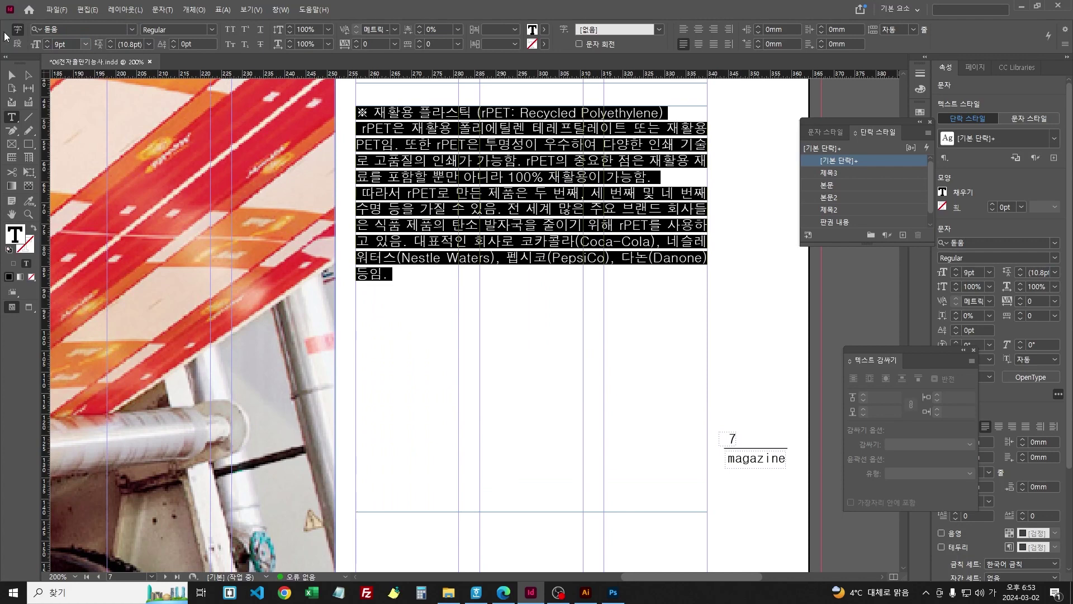
Step: Save the magazine document
{"action": "key", "text": "ctrl+s"}
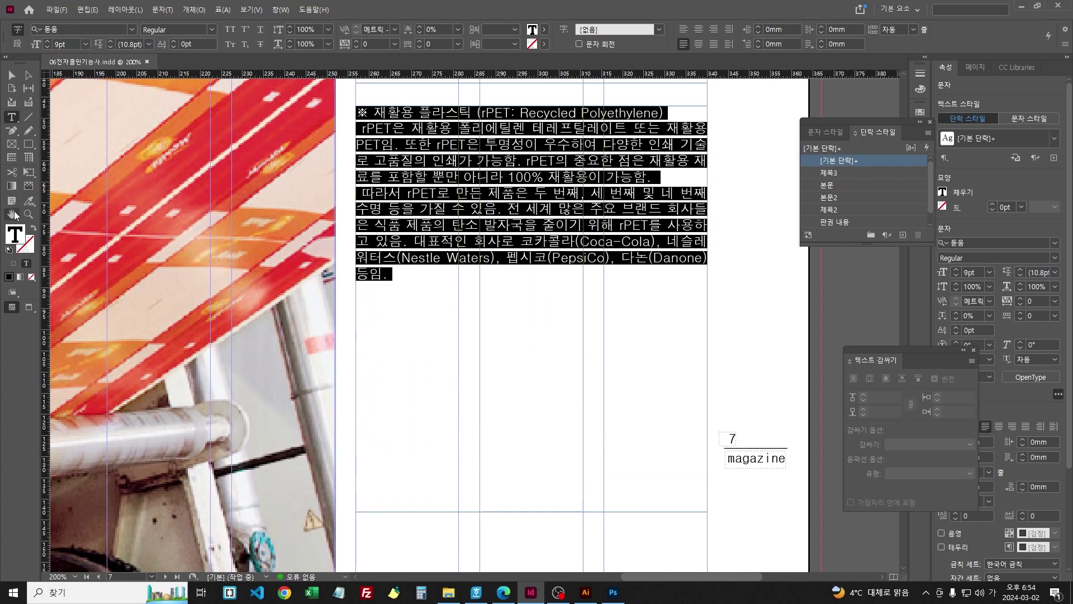
{"action": "left_click_drag", "start_coordinate": [123, 164], "coordinate": [263, 357]}
{"action": "scroll", "coordinate": [591, 310], "scroll_direction": "up", "scroll_amount": 4}
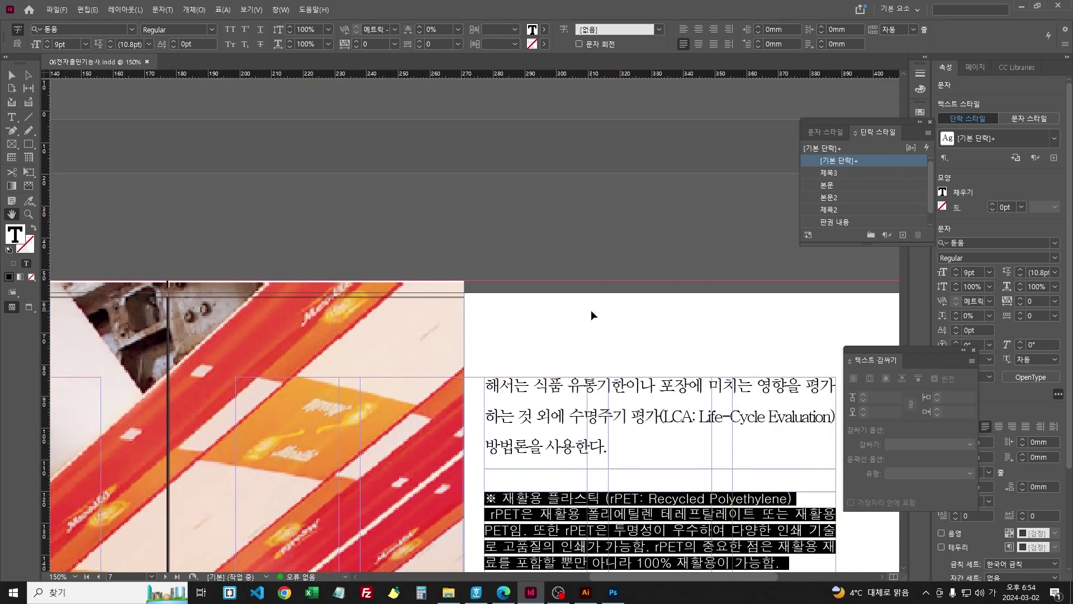
Step: Save the document and look back over the finished pages 3 to 5 before returning to the page 6–7 spread
{"action": "scroll", "coordinate": [591, 311], "scroll_direction": "down", "scroll_amount": 2}
{"action": "key", "text": "ctrl+s"}
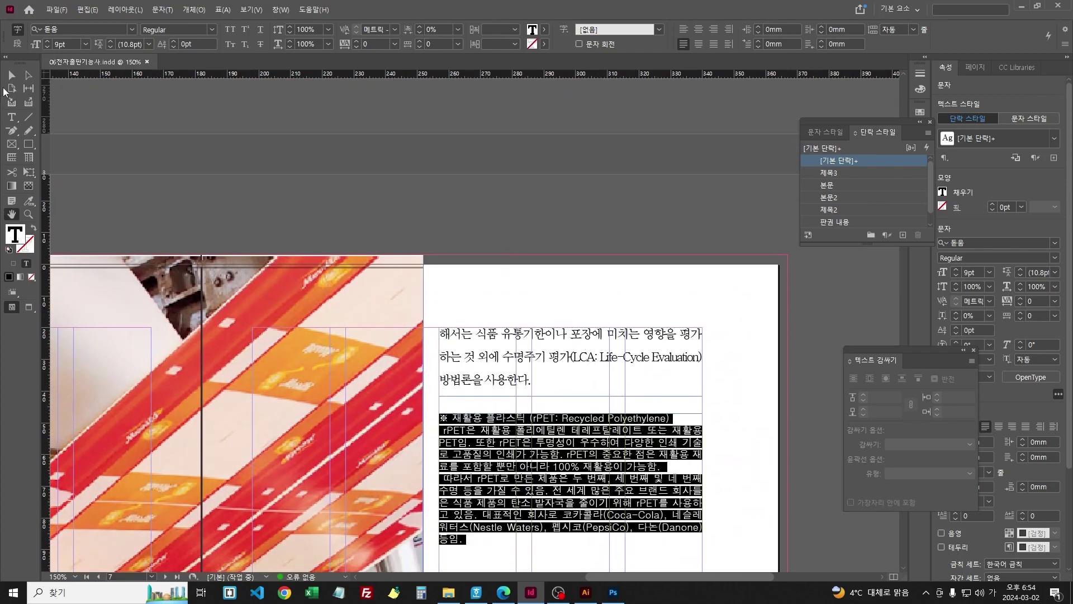
{"action": "key", "text": "v"}
{"action": "left_click", "coordinate": [464, 222]}
{"action": "scroll", "coordinate": [514, 234], "scroll_direction": "up", "scroll_amount": 10}
{"action": "scroll", "coordinate": [536, 248], "scroll_direction": "up", "scroll_amount": 2}
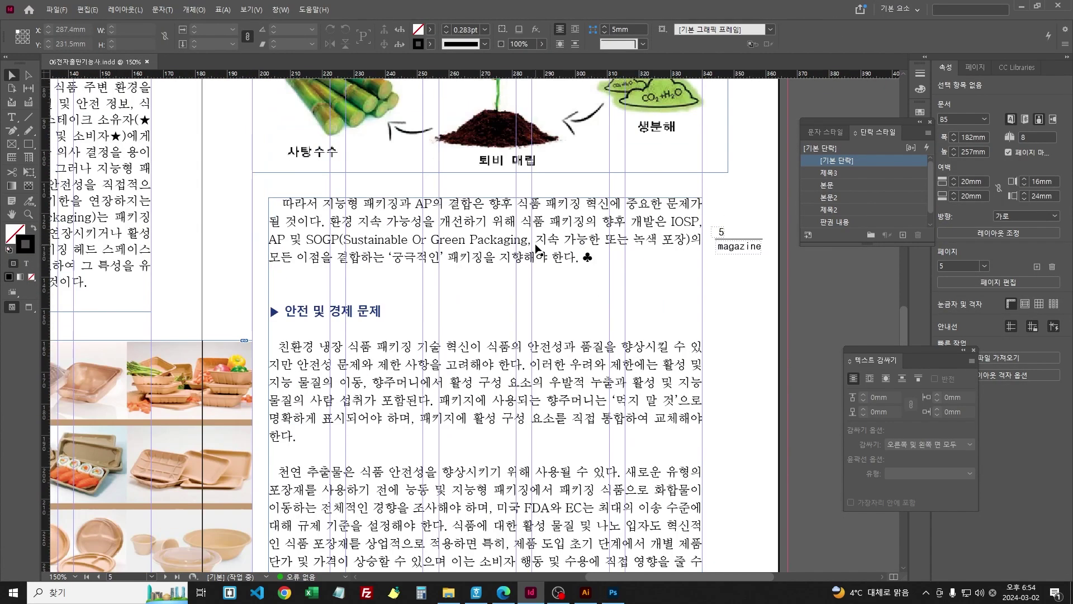
{"action": "scroll", "coordinate": [535, 248], "scroll_direction": "down", "scroll_amount": 2}
{"action": "scroll", "coordinate": [533, 263], "scroll_direction": "up", "scroll_amount": 10}
{"action": "scroll", "coordinate": [531, 275], "scroll_direction": "up", "scroll_amount": 3}
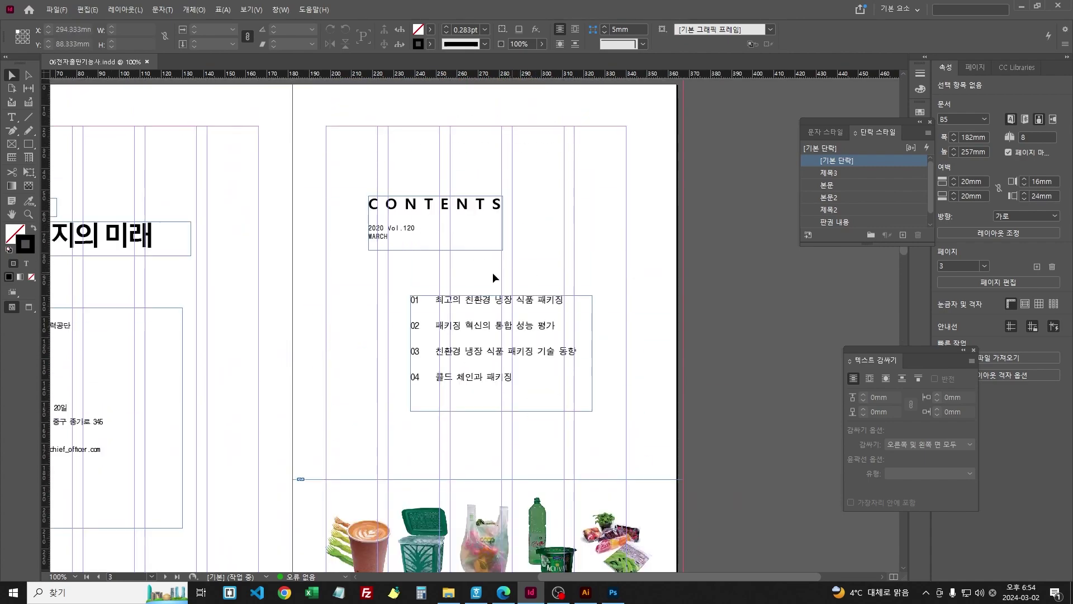
{"action": "left_click_drag", "start_coordinate": [434, 330], "coordinate": [529, 149]}
{"action": "scroll", "coordinate": [530, 149], "scroll_direction": "down", "scroll_amount": 12}
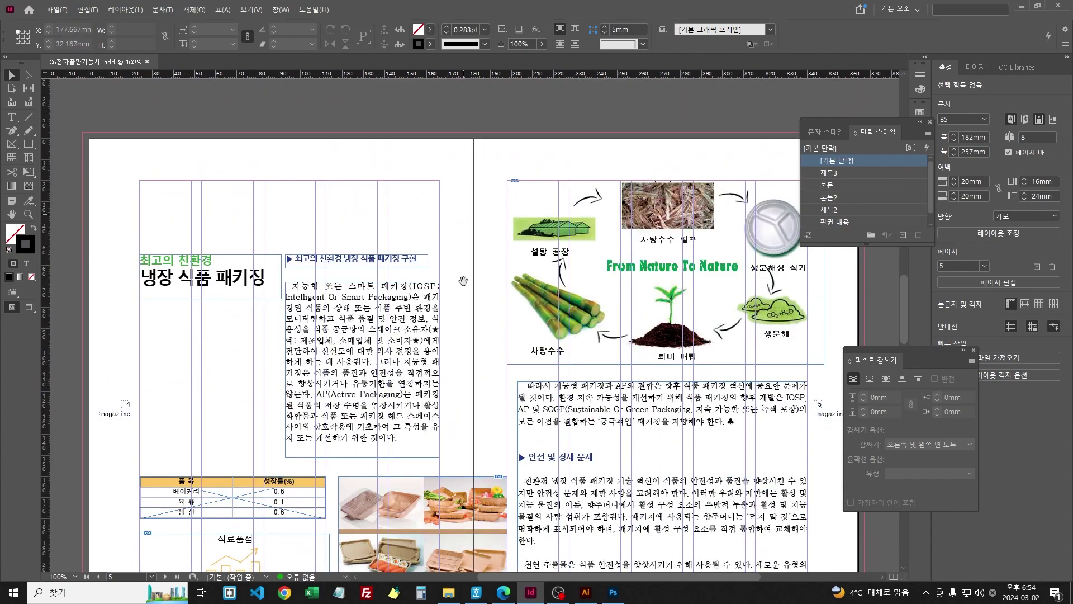
{"action": "scroll", "coordinate": [476, 312], "scroll_direction": "right", "scroll_amount": 2}
{"action": "scroll", "coordinate": [476, 311], "scroll_direction": "down", "scroll_amount": 4}
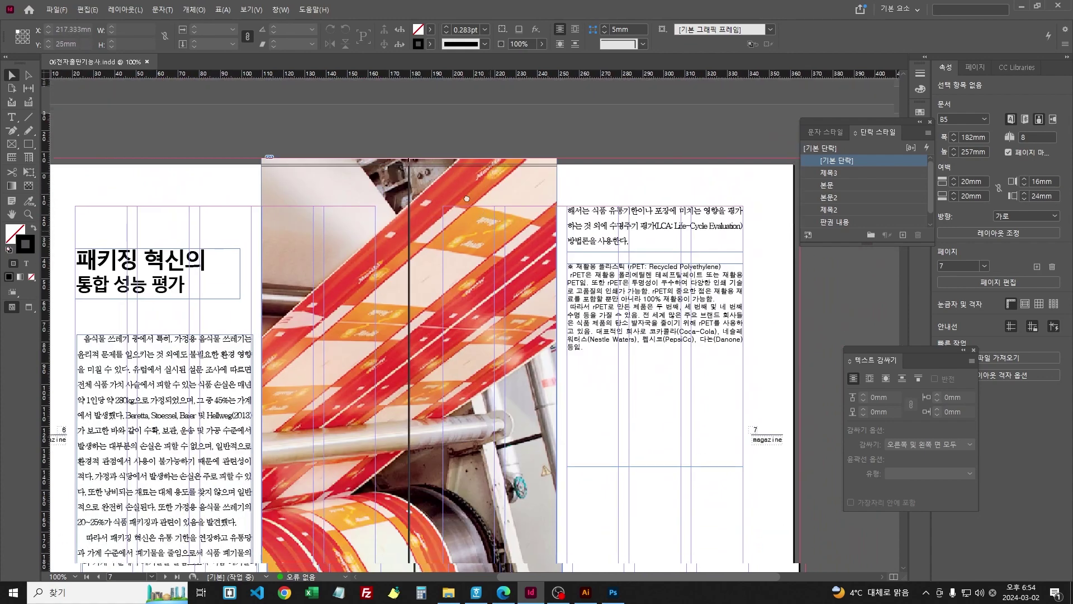
Step: Set the leading of all the text in page 7's rPET frame to 14.8 pt and save the document
{"action": "scroll", "coordinate": [476, 312], "scroll_direction": "right", "scroll_amount": 2}
{"action": "double_click", "coordinate": [609, 269]}
{"action": "key", "text": "ctrl+a"}
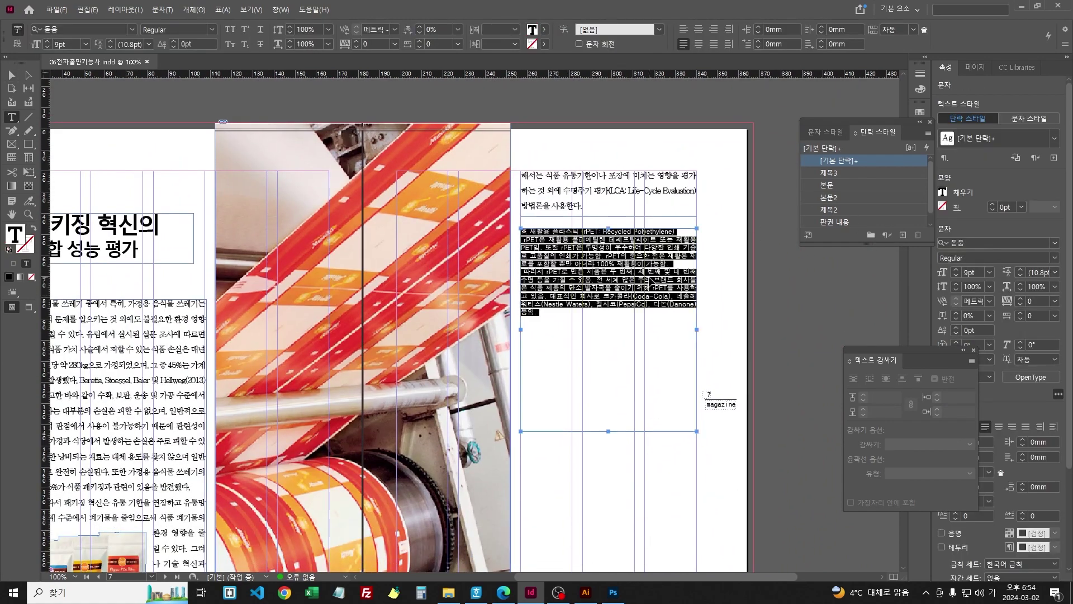
{"action": "key", "text": "ctrl+="}
{"action": "key", "text": "alt+Down"}
{"action": "key", "text": "alt+Down"}
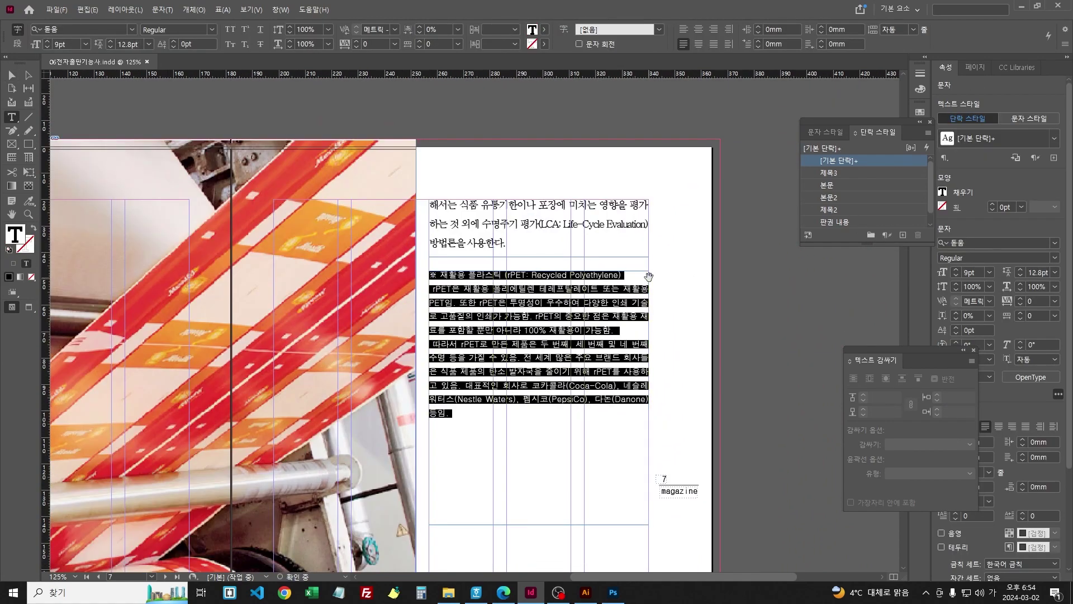
{"action": "key", "text": "ctrl+="}
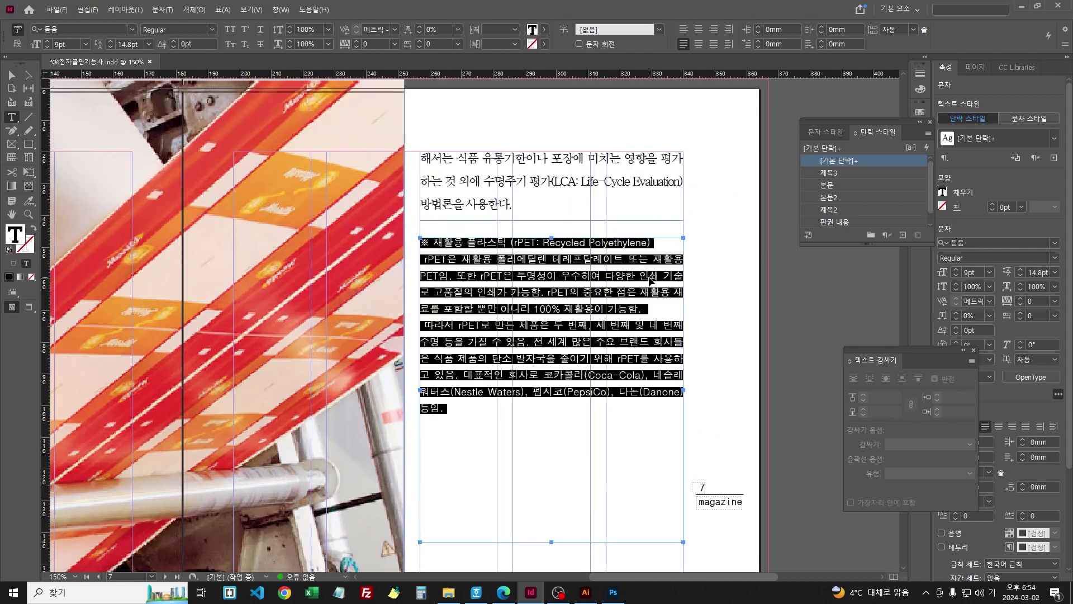
{"action": "key", "text": "ctrl+s"}
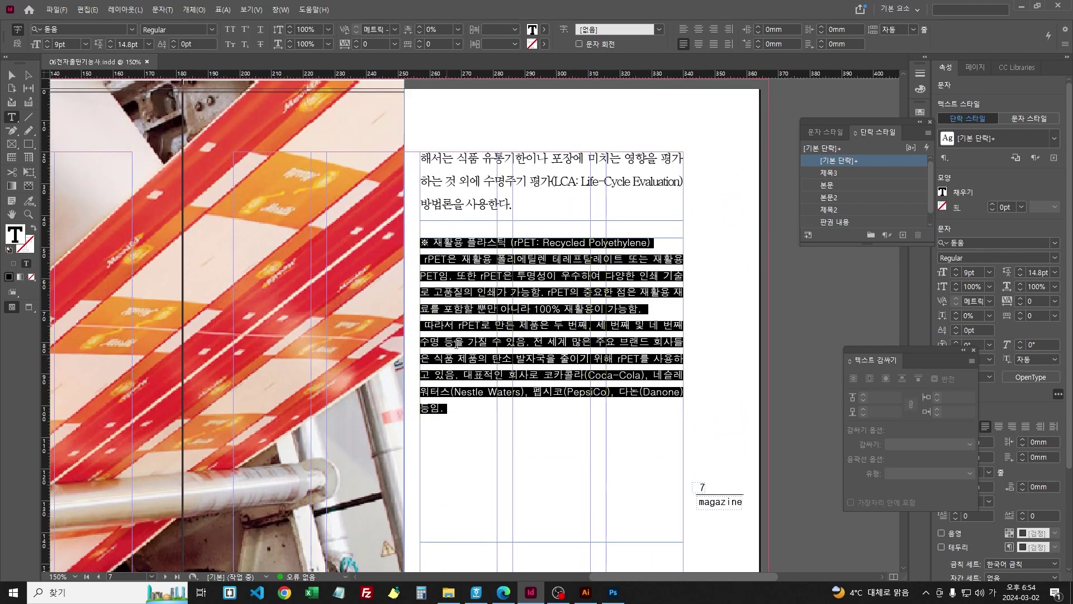
Step: Check the rPET heading's specification in the exam PDF and set the whole heading line to 맑은 고딕 Bold
{"action": "left_click_drag", "start_coordinate": [651, 243], "coordinate": [386, 243]}
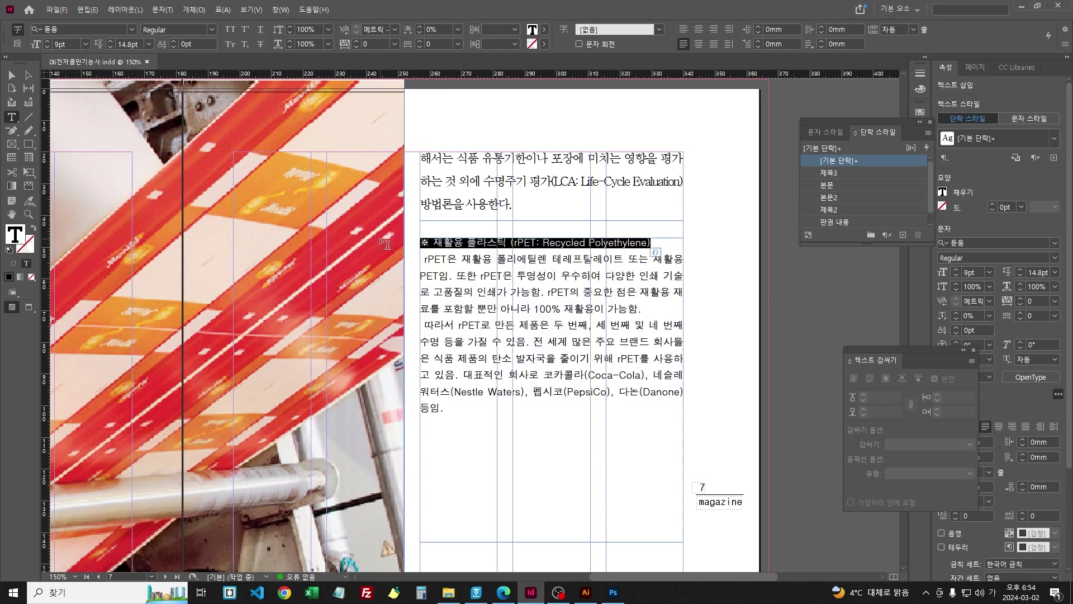
{"action": "left_click", "coordinate": [503, 592]}
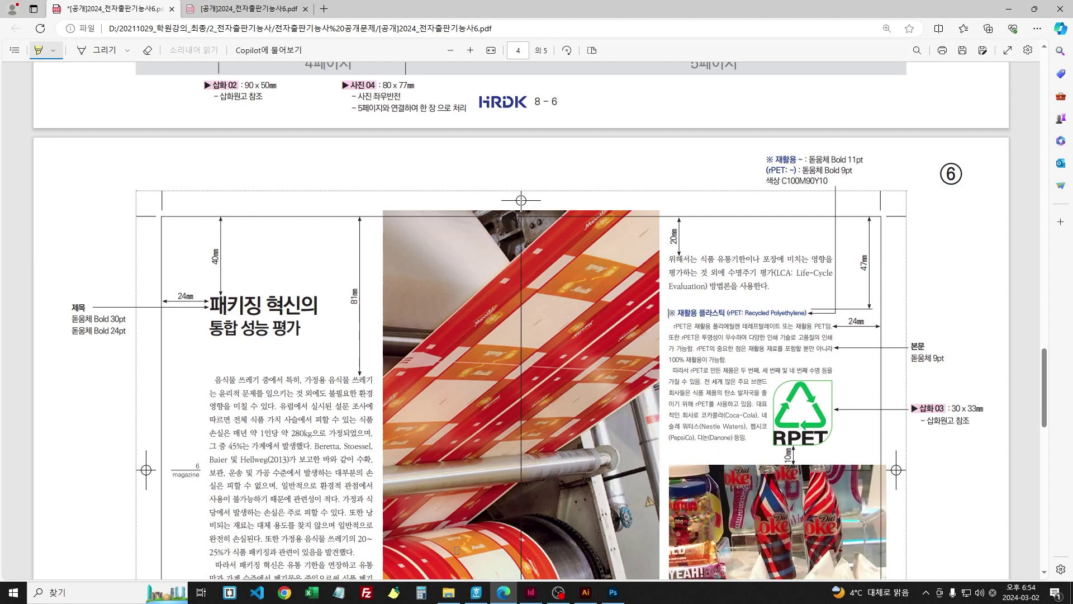
{"action": "key", "text": "alt+Tab"}
{"action": "left_click", "coordinate": [132, 29]}
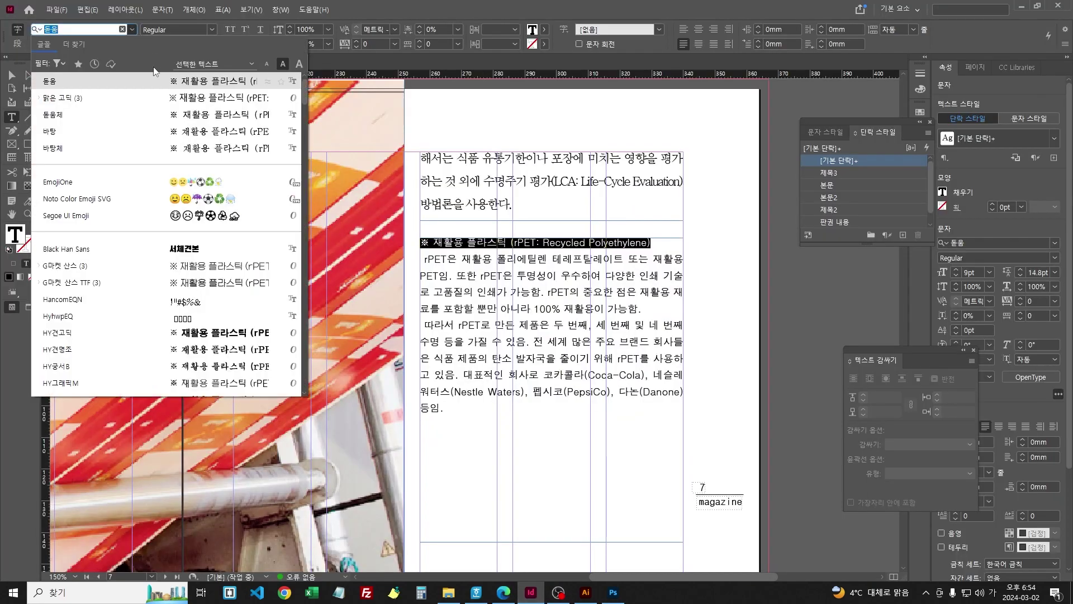
{"action": "left_click", "coordinate": [61, 96]}
{"action": "left_click", "coordinate": [211, 29]}
{"action": "left_click", "coordinate": [182, 64]}
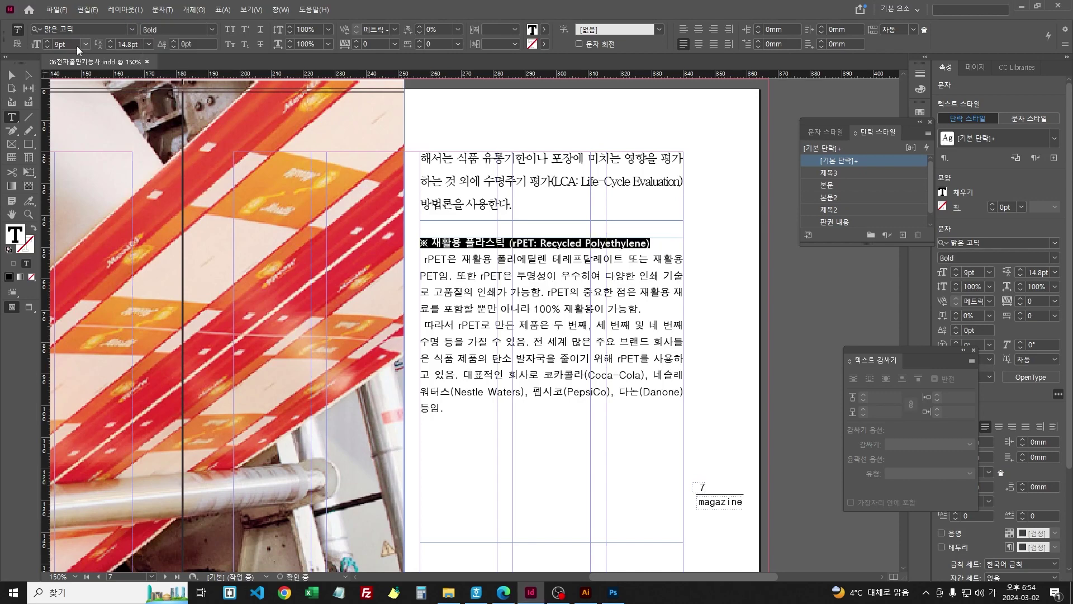
Step: Set the rPET heading line's size to 11 pt and tighten its tracking to -40 so that it fits on one line
{"action": "left_click_drag", "start_coordinate": [76, 45], "coordinate": [3, 47]}
{"action": "type", "text": "11"}
{"action": "key", "text": "Return"}
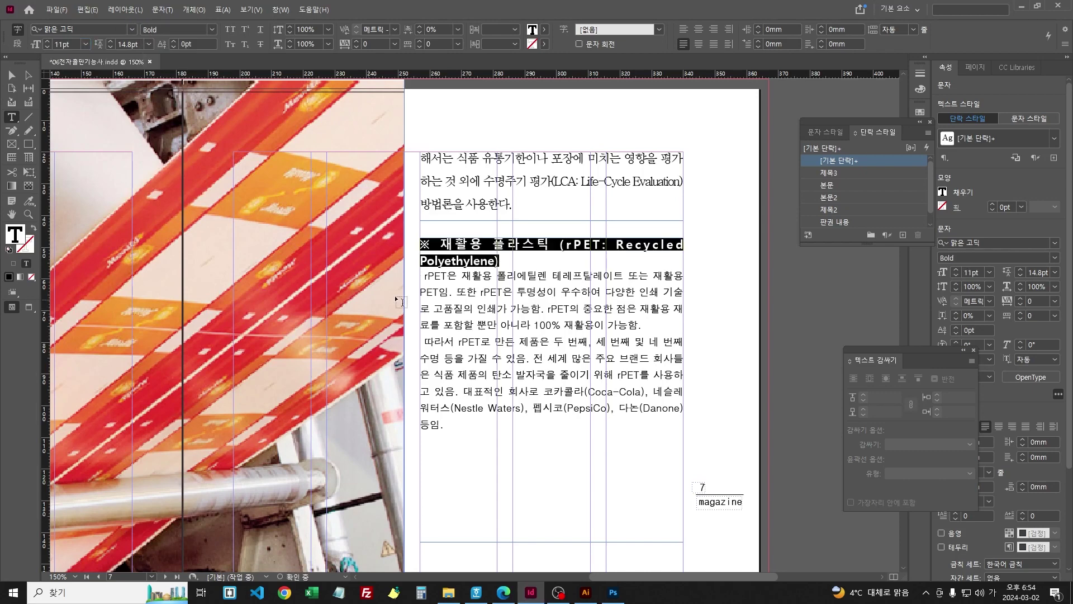
{"action": "key", "text": "alt+Left"}
{"action": "key", "text": "alt+Left"}
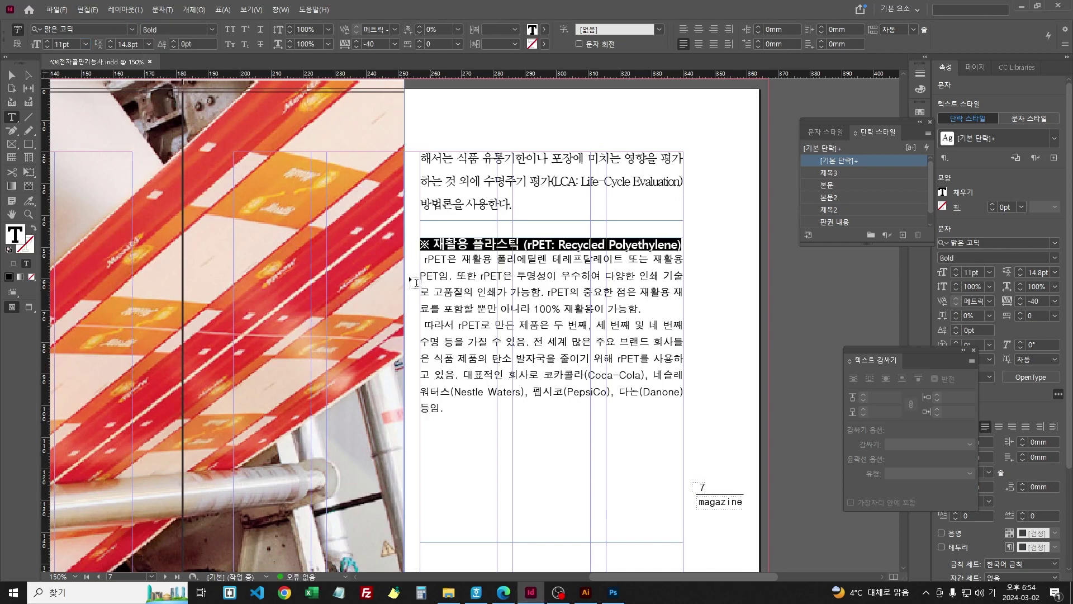
Step: Check the exam PDF and set the heading's "(rPET: Recycled Polyethylene)" part to 맑은 고딕 Bold at 9 pt
{"action": "left_click", "coordinate": [503, 591]}
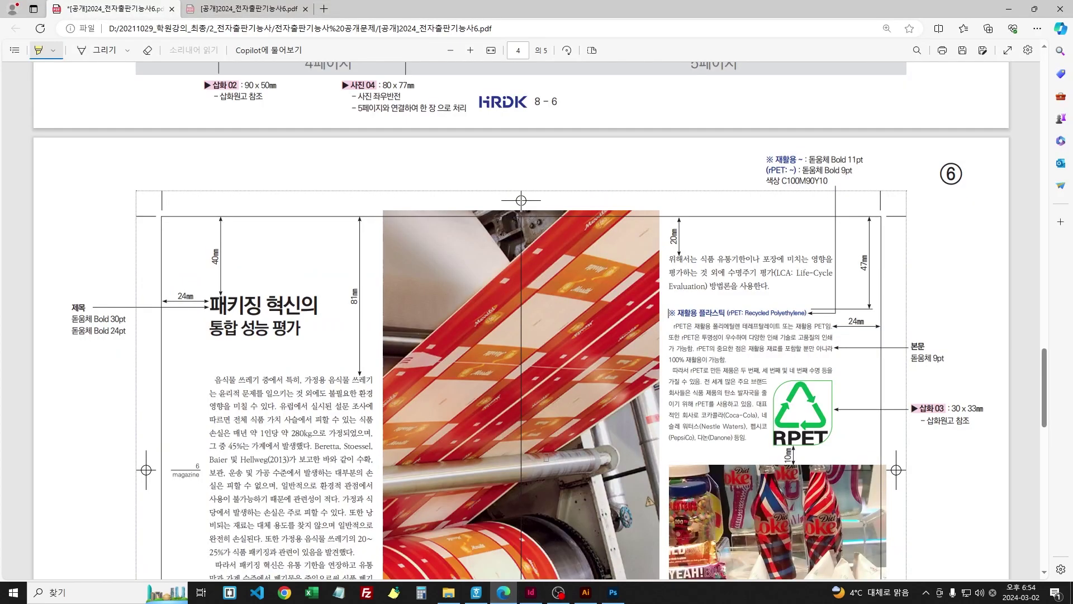
{"action": "left_click", "coordinate": [530, 592]}
{"action": "left_click_drag", "start_coordinate": [523, 244], "coordinate": [682, 246]}
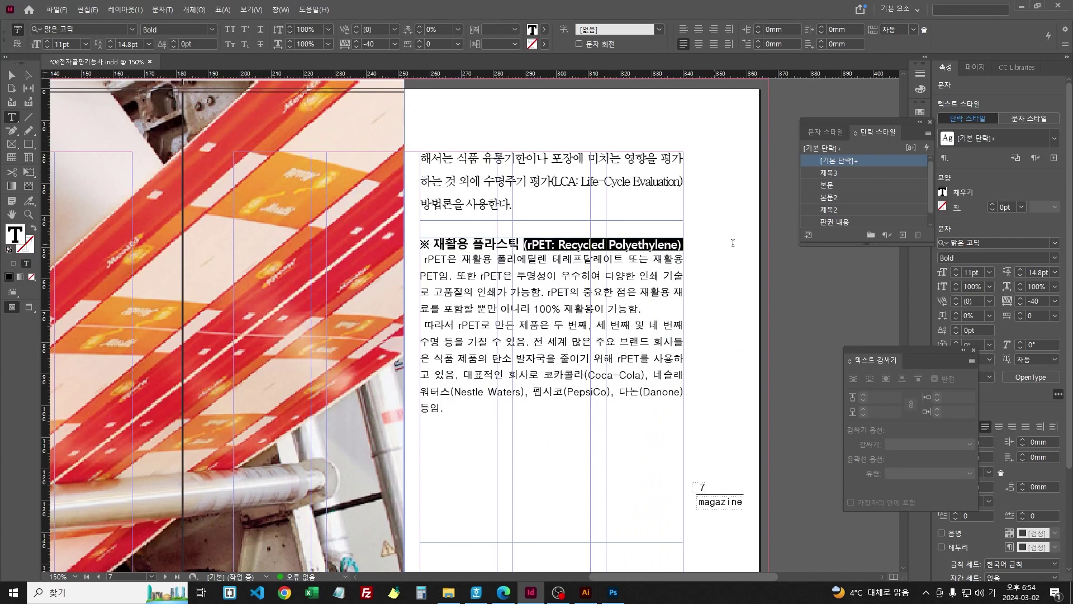
{"action": "left_click", "coordinate": [132, 29]}
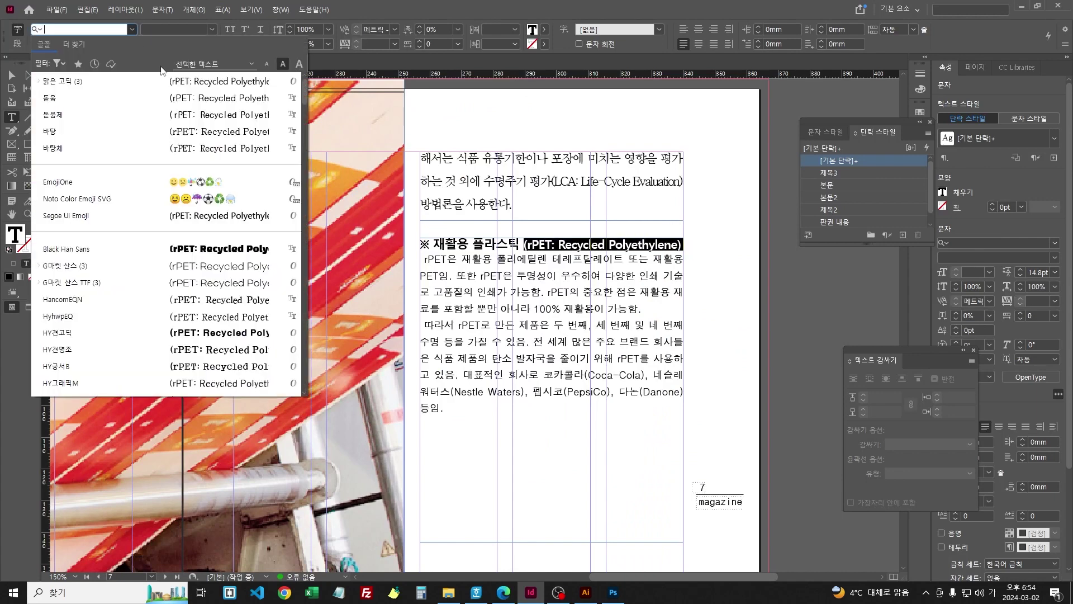
{"action": "left_click", "coordinate": [111, 96]}
{"action": "left_click", "coordinate": [207, 33]}
{"action": "type", "text": "Bold"}
{"action": "key", "text": "Tab"}
{"action": "type", "text": "9"}
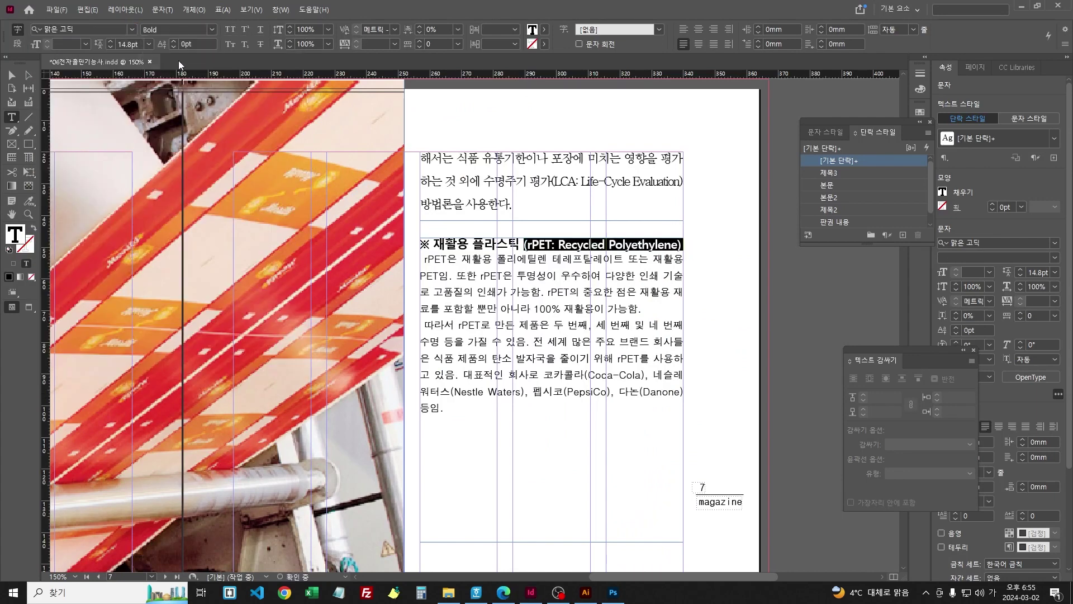
{"action": "key", "text": "Return"}
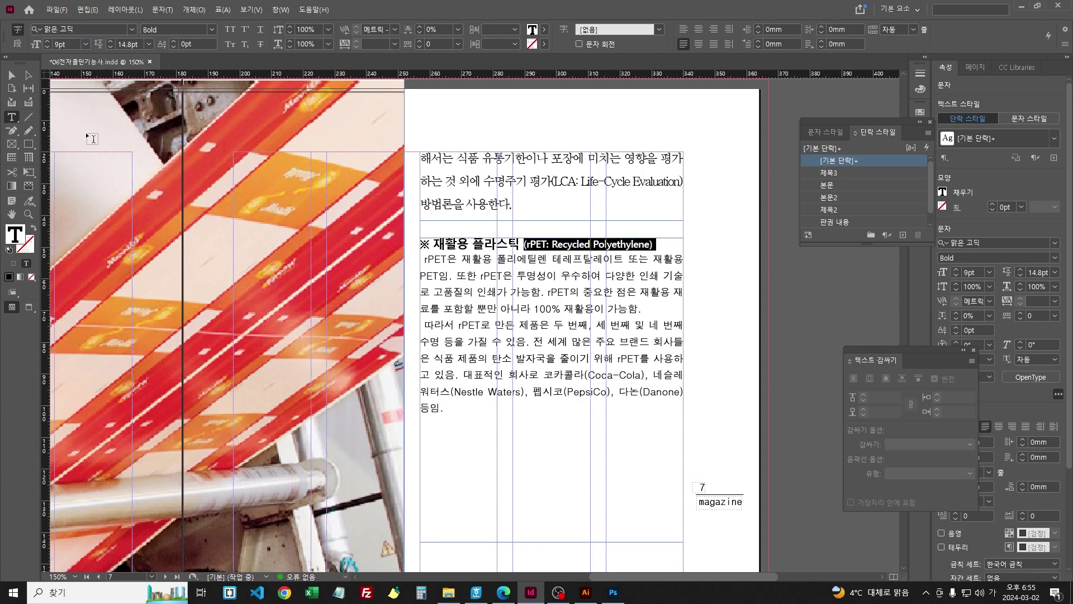
Step: Look up the heading color in the exam PDF and color the whole rPET heading with a new C100 M90 Y10 swatch
{"action": "left_click", "coordinate": [655, 244]}
{"action": "left_click_drag", "start_coordinate": [655, 244], "coordinate": [394, 242]}
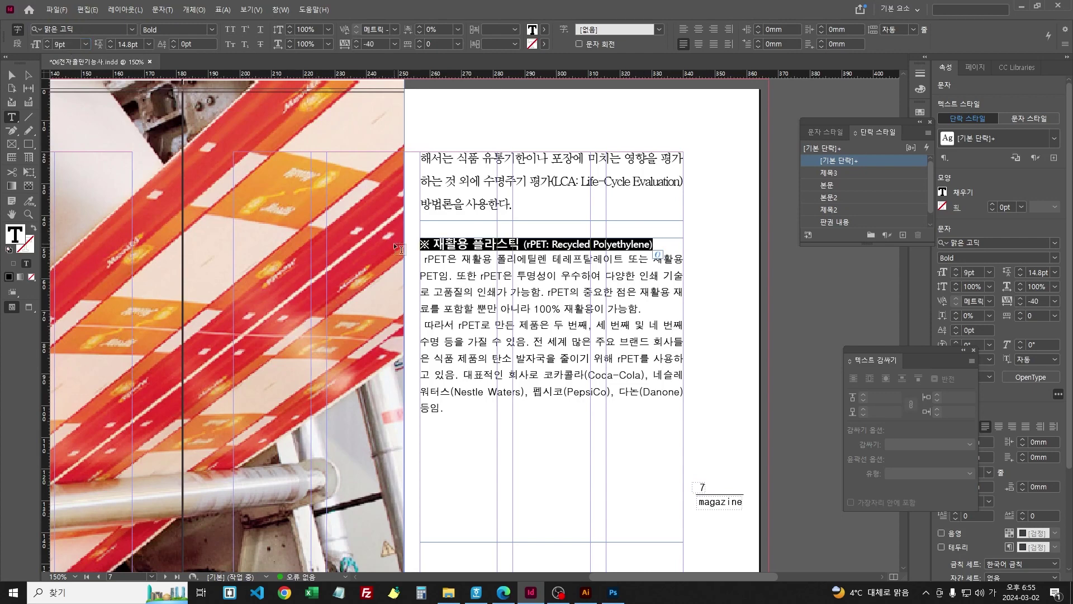
{"action": "left_click", "coordinate": [502, 592]}
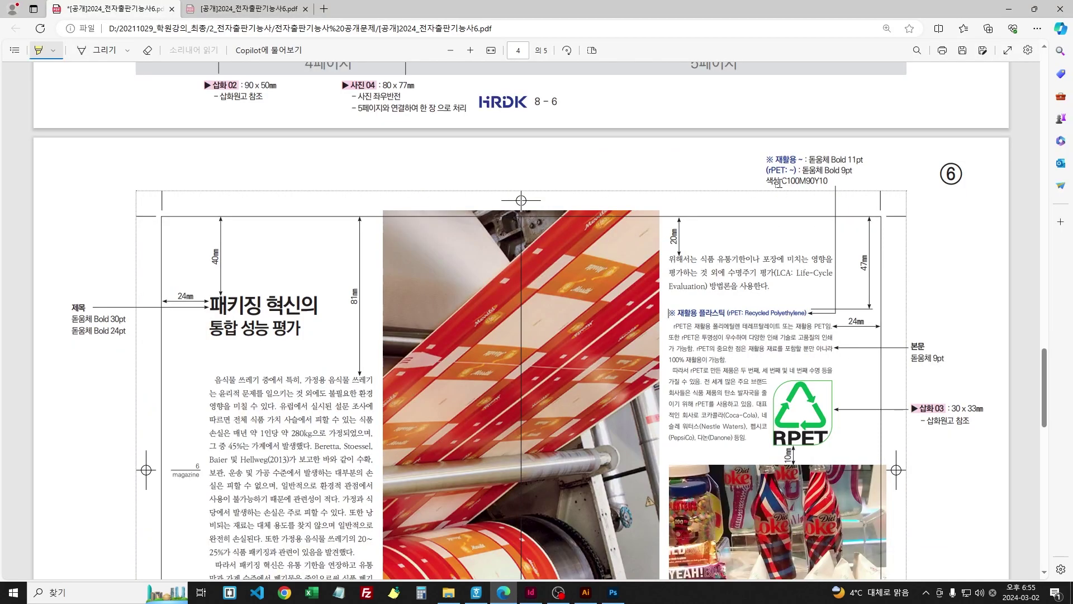
{"action": "left_click", "coordinate": [530, 591]}
{"action": "left_click", "coordinate": [546, 34]}
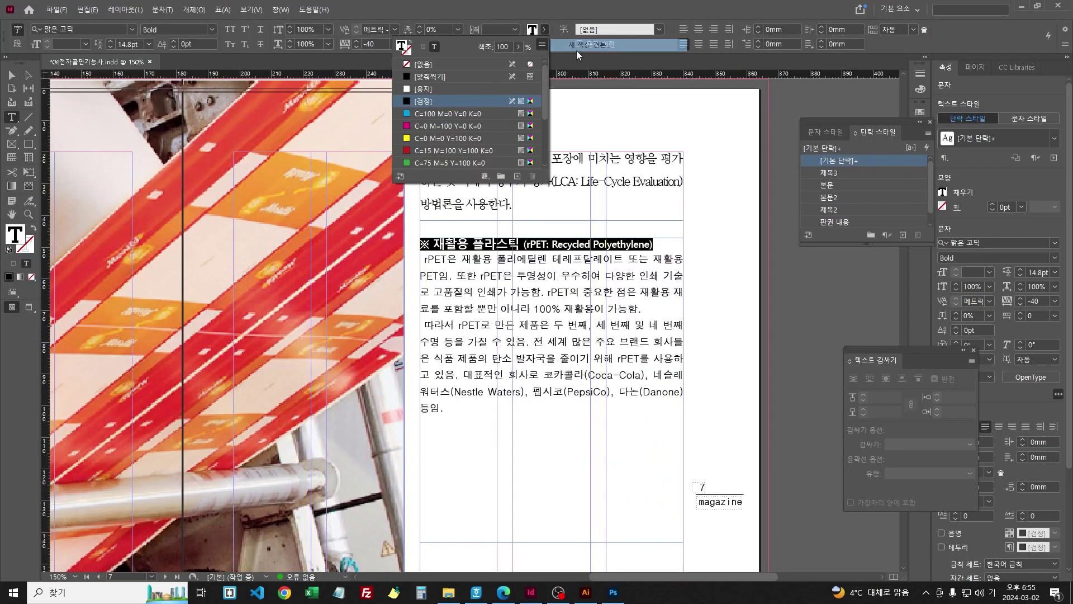
{"action": "left_click", "coordinate": [545, 177]}
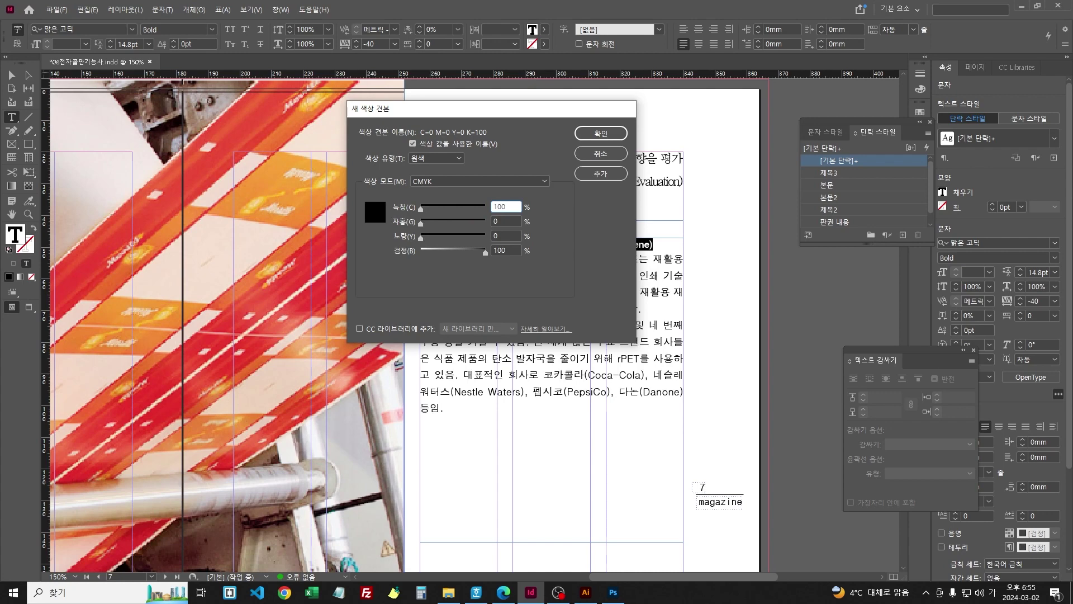
{"action": "key", "text": "Tab"}
{"action": "key", "text": "Tab"}
{"action": "key", "text": "Tab"}
{"action": "key", "text": "Return"}
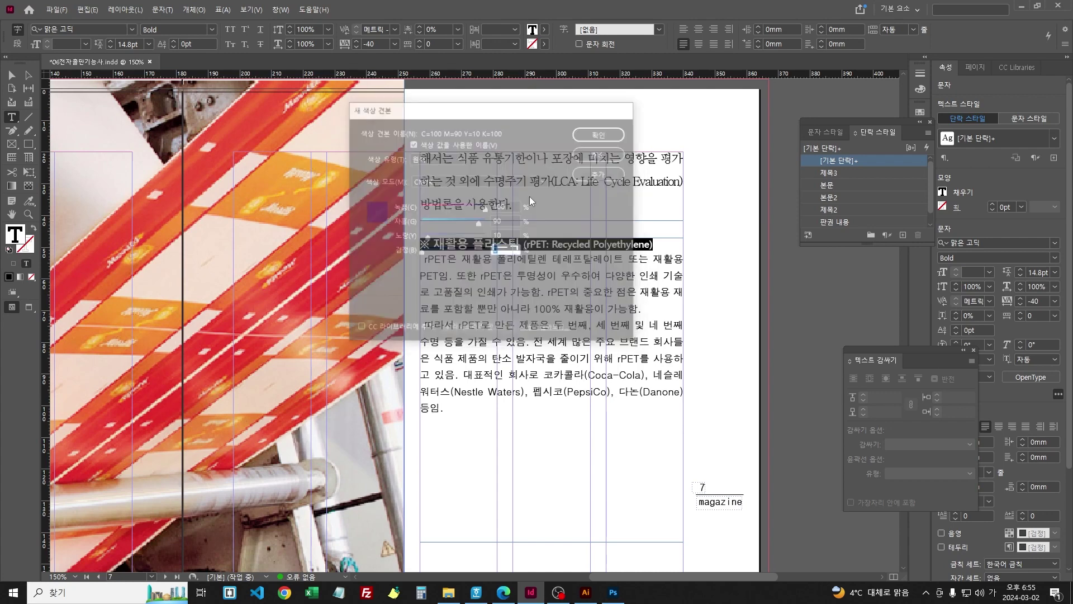
Step: Increase the rPET heading line's leading to 18.8 pt, save the document and leave text editing
{"action": "key", "text": "alt+Down"}
{"action": "key", "text": "alt+Down"}
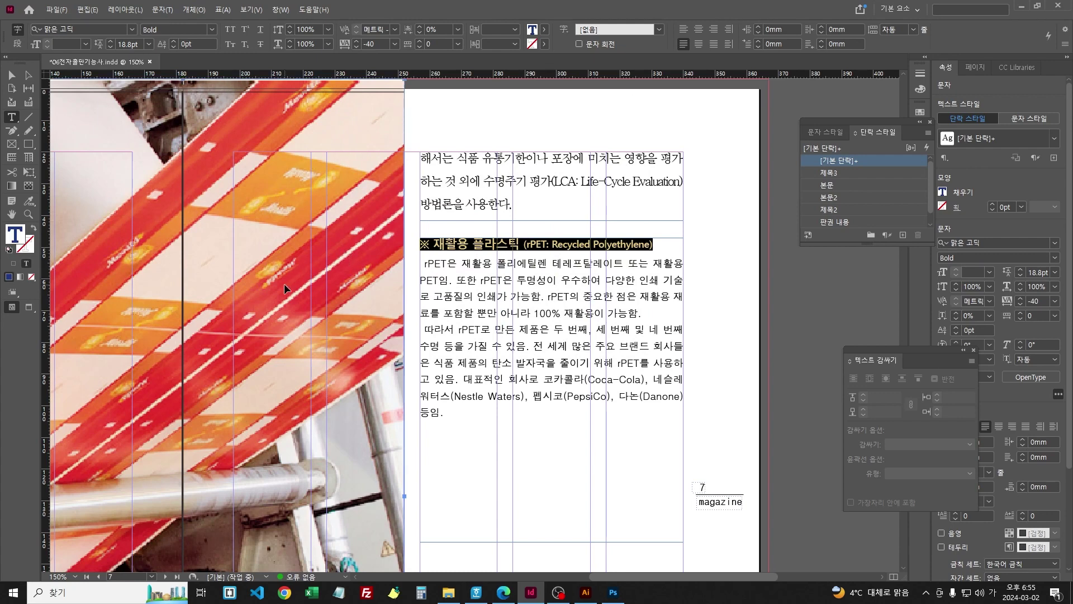
{"action": "key", "text": "ctrl+s"}
{"action": "key", "text": "Escape"}
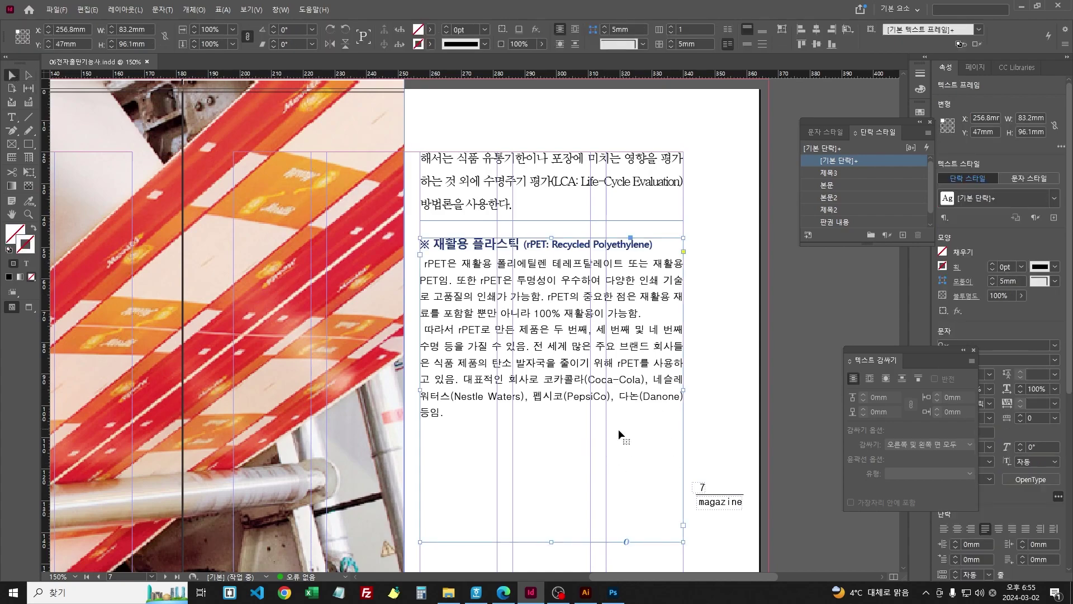
Step: Check the 삽화 03 size in the exam PDF and create a 30 x 33 mm graphic frame below the rPET text
{"action": "key", "text": "alt+Tab"}
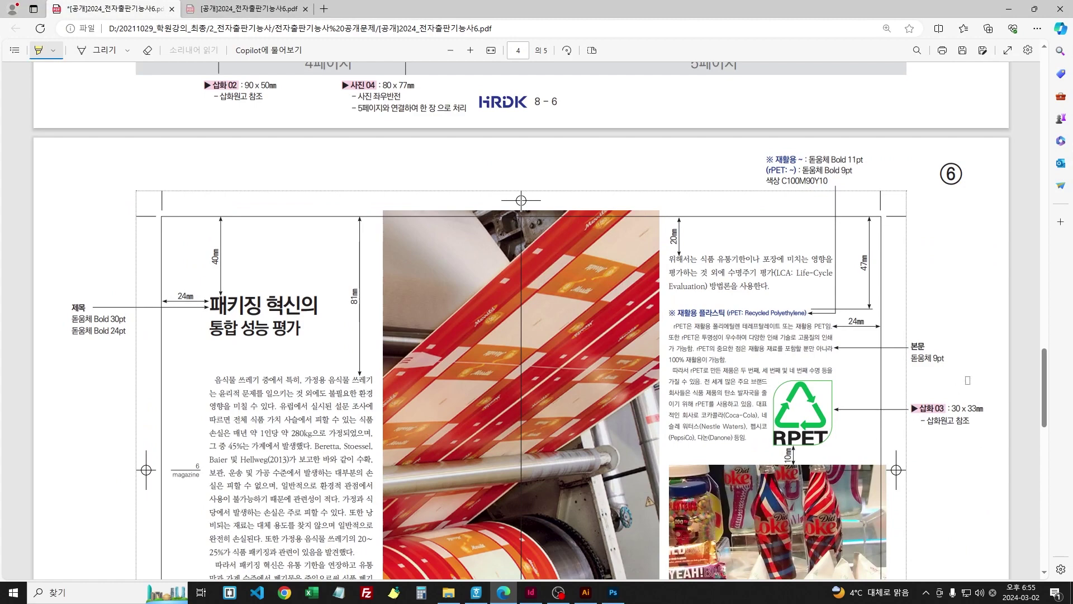
{"action": "left_click", "coordinate": [530, 592]}
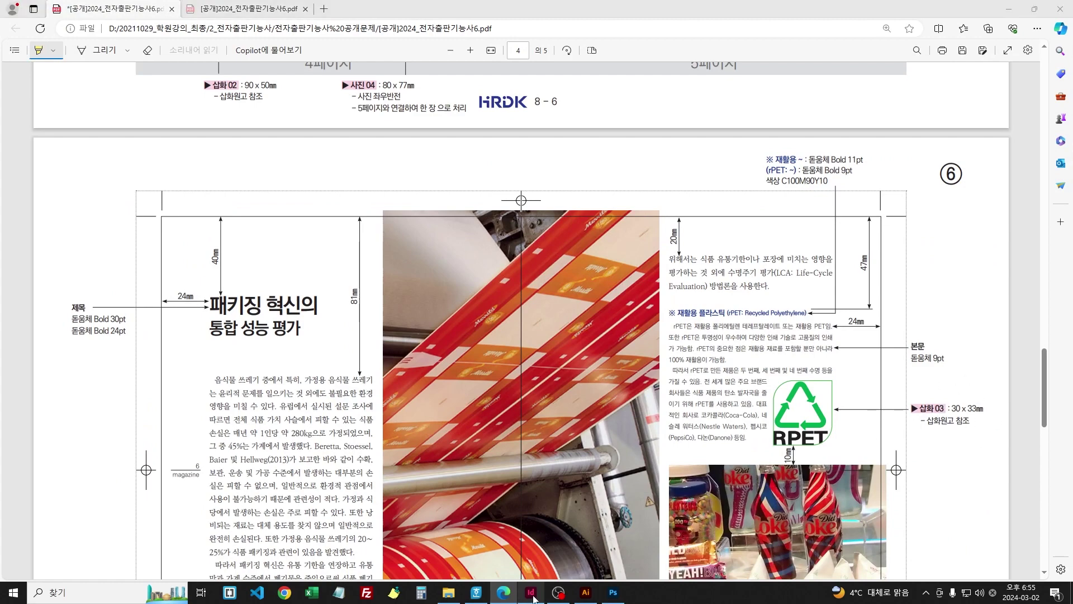
{"action": "left_click", "coordinate": [12, 144]}
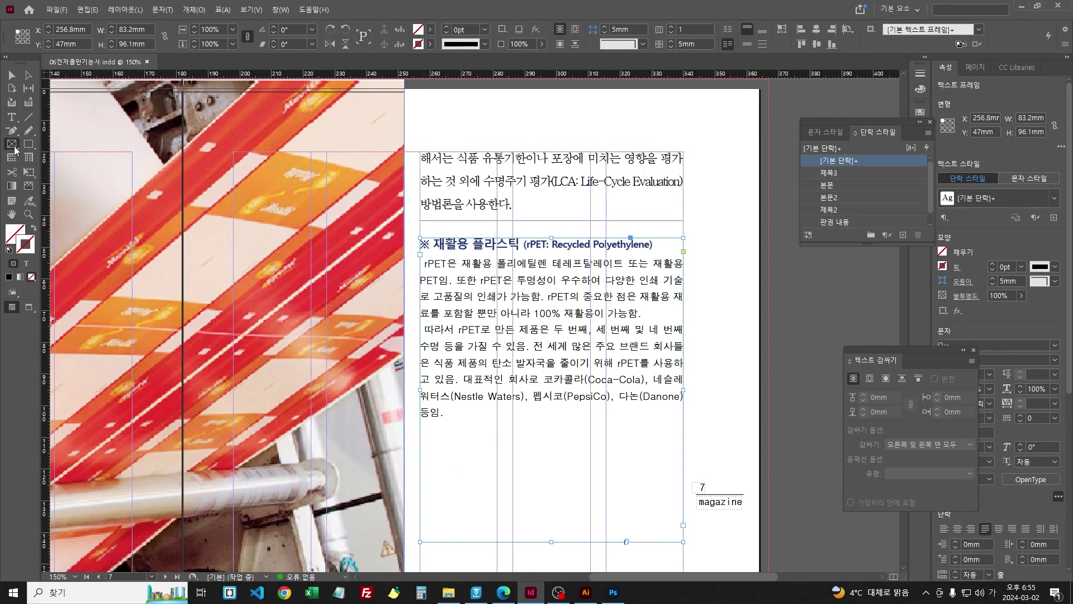
{"action": "left_click", "coordinate": [538, 493]}
{"action": "type", "text": "30"}
{"action": "key", "text": "Tab"}
{"action": "type", "text": "33"}
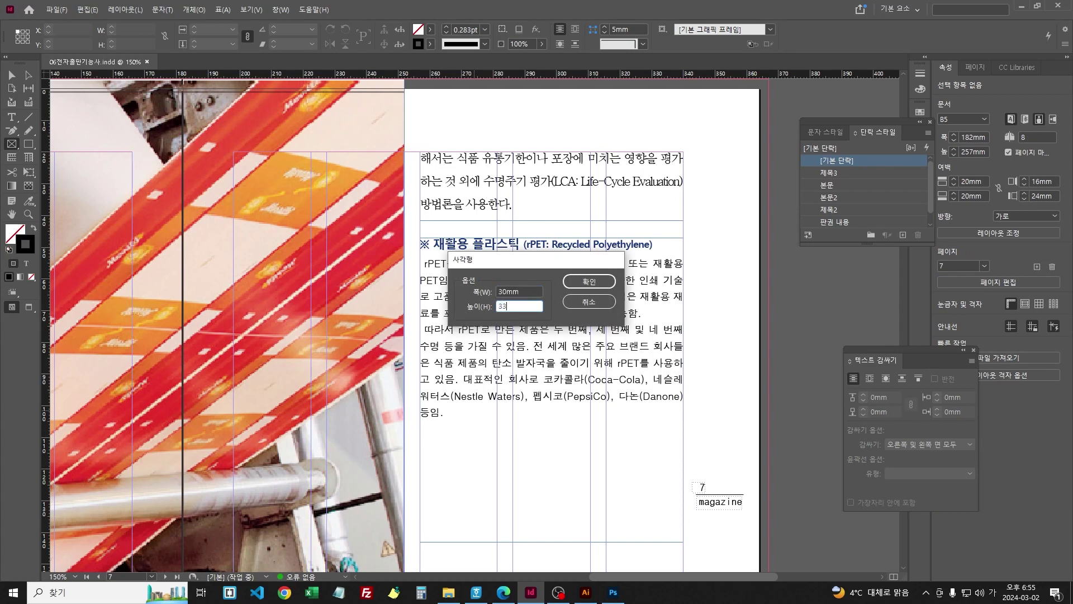
{"action": "key", "text": "Return"}
Step: Place 삽화03.ai in the new frame below the rPET text and show it with high-quality display
{"action": "key", "text": "ctrl+d"}
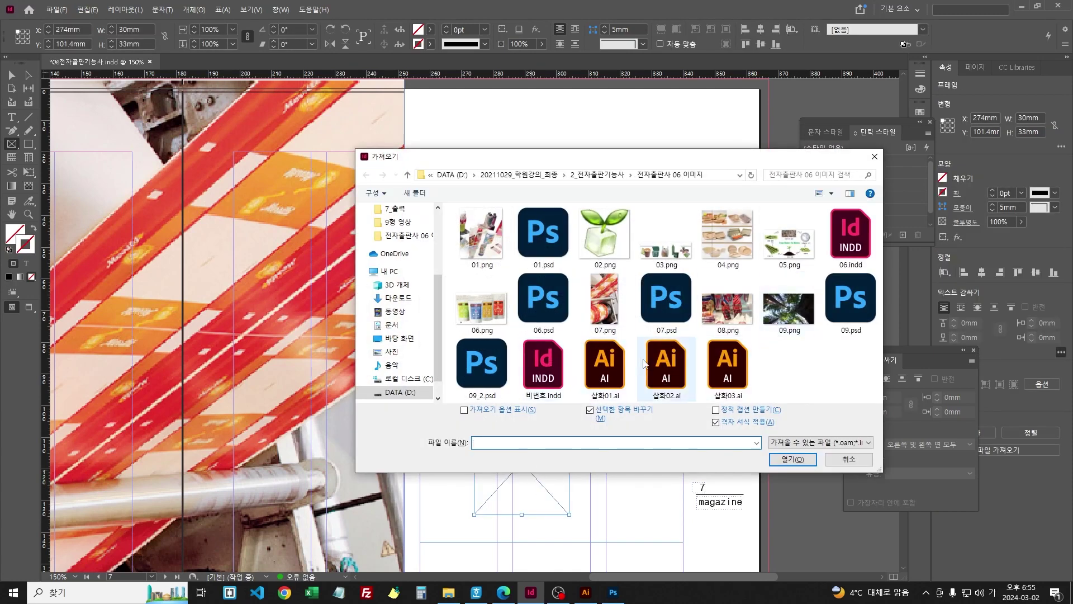
{"action": "double_click", "coordinate": [728, 384]}
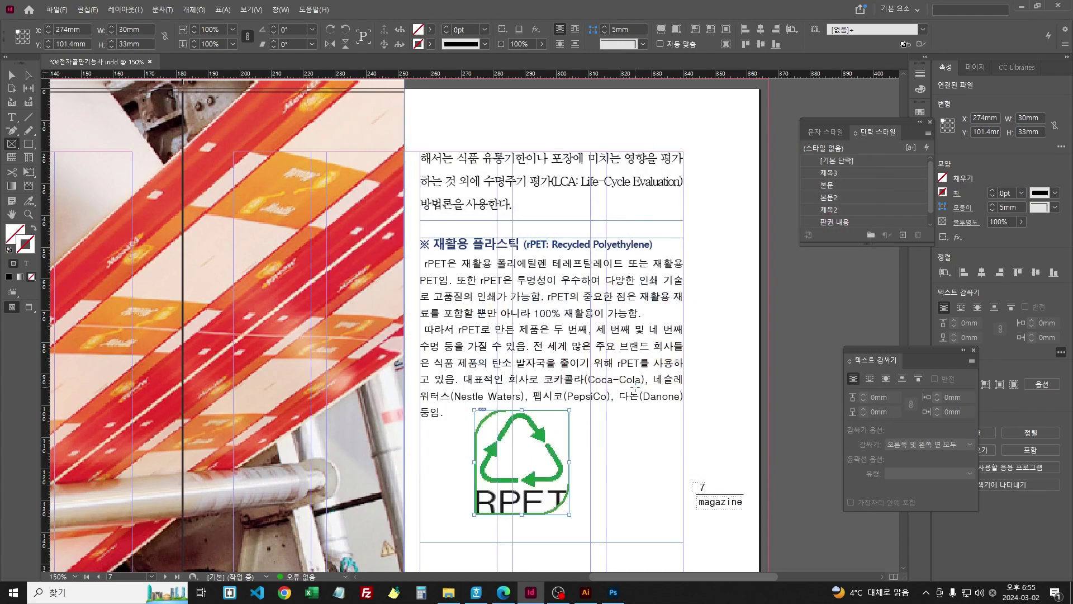
{"action": "right_click", "coordinate": [521, 458]}
{"action": "mouse_move", "coordinate": [642, 419]}
{"action": "left_click", "coordinate": [720, 444]}
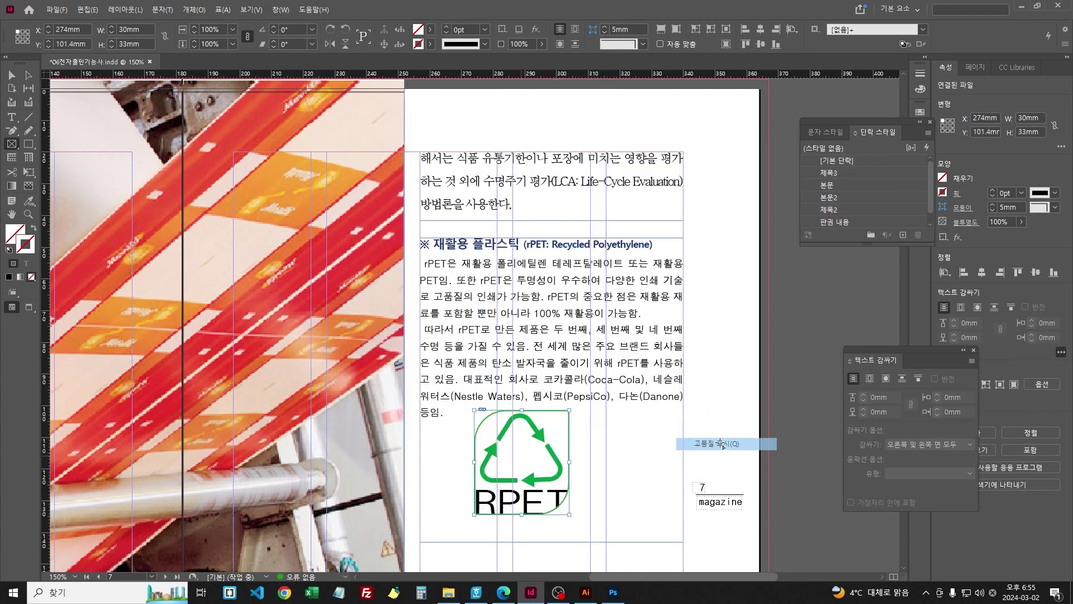
{"action": "key", "text": "v"}
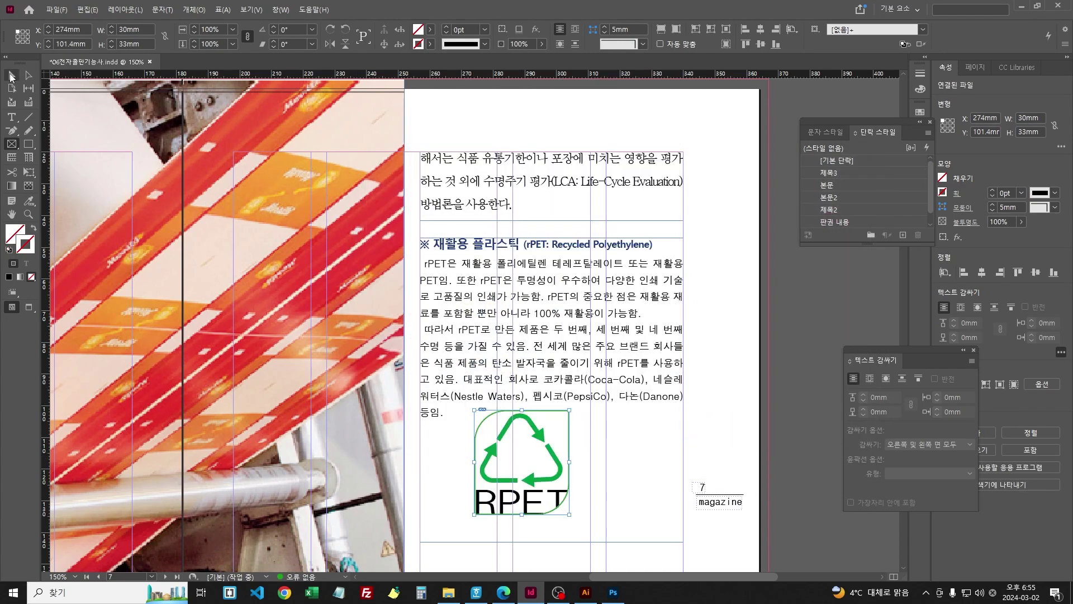
Step: Fit the RPET illustration proportionally in its frame, move the frame to about X 305.4, Y 85.6 mm over the text, and save
{"action": "right_click", "coordinate": [525, 458]}
{"action": "mouse_move", "coordinate": [643, 274]}
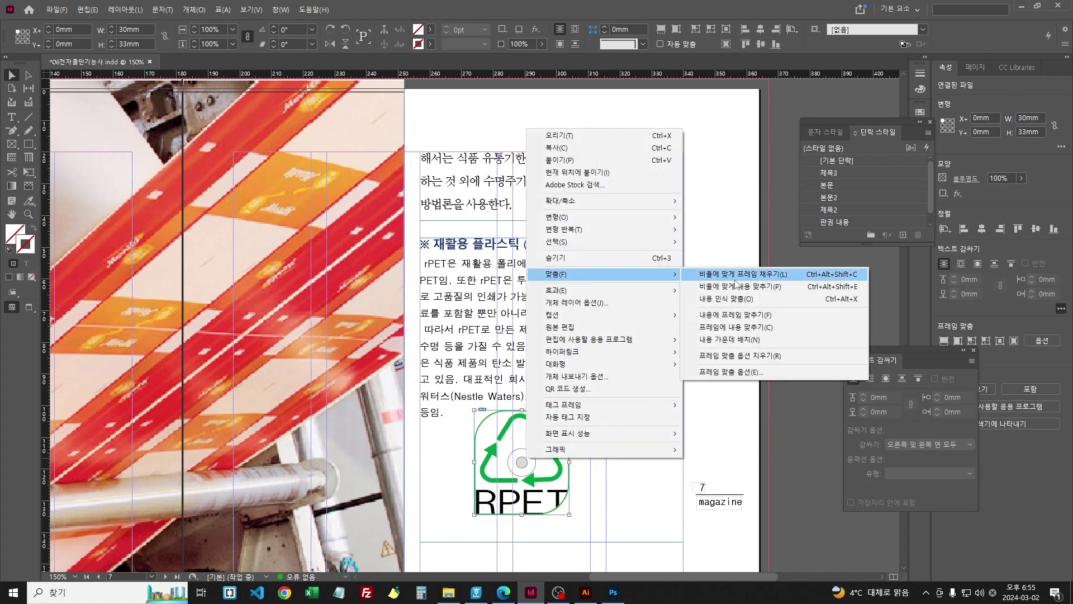
{"action": "left_click", "coordinate": [736, 284]}
{"action": "key", "text": "Escape"}
{"action": "key", "text": "ctrl+="}
{"action": "key", "text": "ctrl+="}
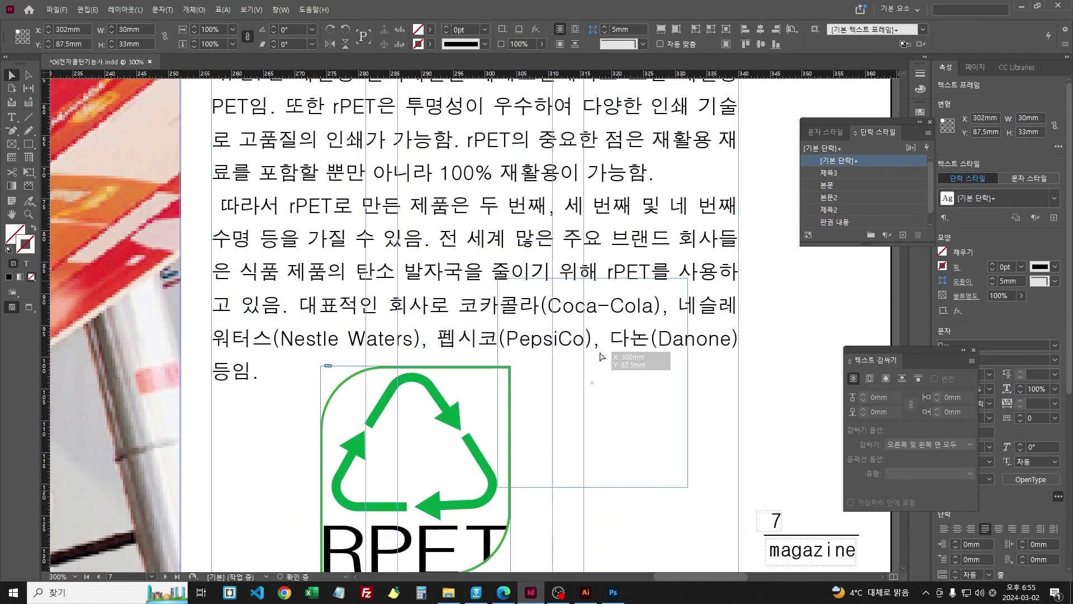
{"action": "key", "text": "ctrl+s"}
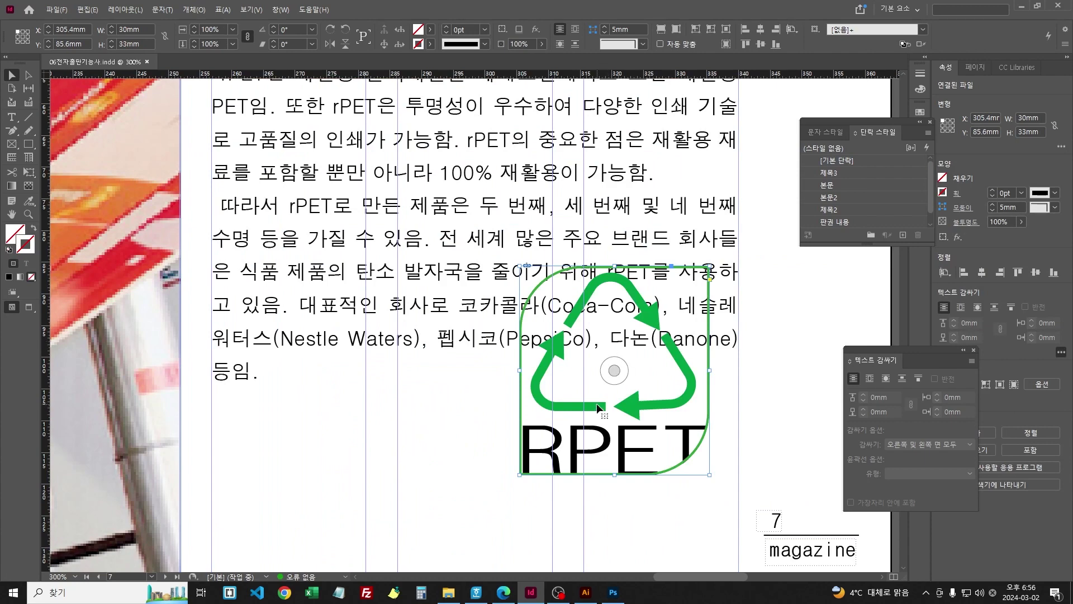
Step: Look up the sizes required for 사진 08 and 09 in the exam PDF
{"action": "scroll", "coordinate": [573, 440], "scroll_direction": "down", "scroll_amount": 3}
{"action": "left_click", "coordinate": [503, 592]}
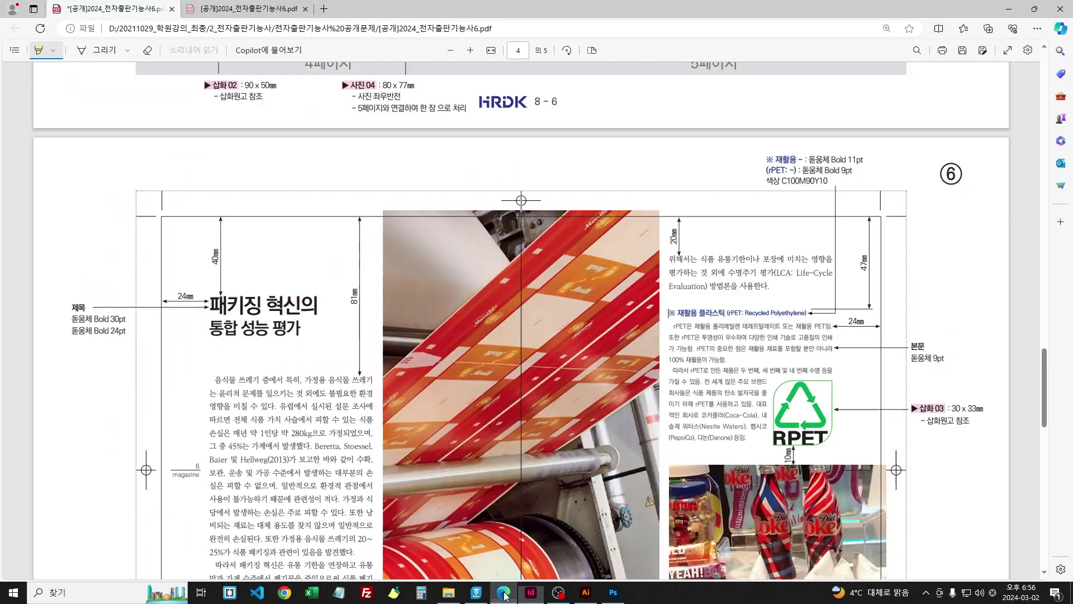
{"action": "scroll", "coordinate": [805, 255], "scroll_direction": "up", "scroll_amount": 4, "text": "ctrl"}
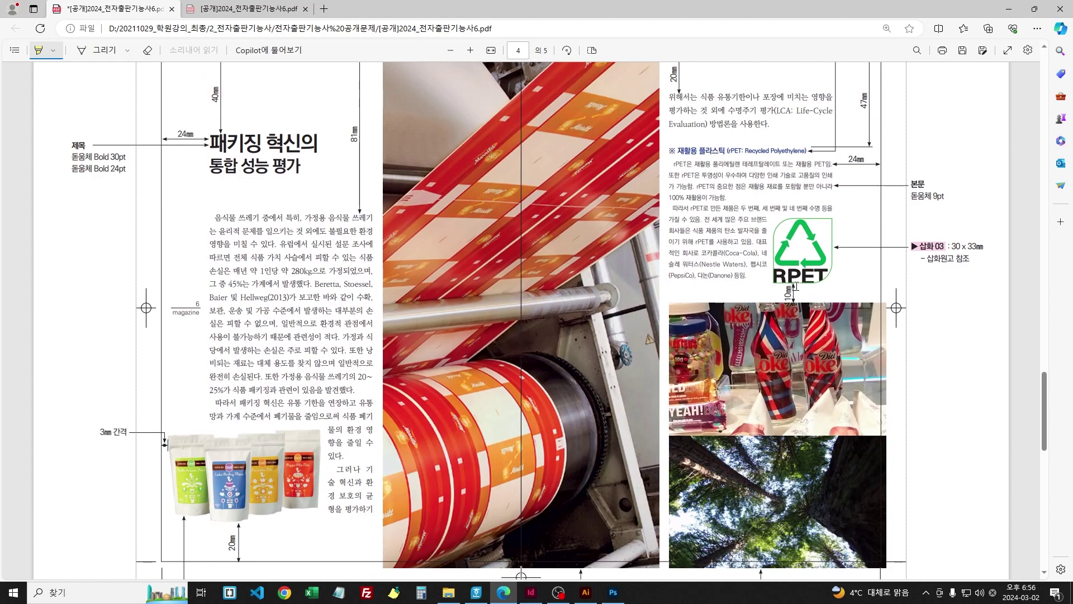
{"action": "scroll", "coordinate": [803, 363], "scroll_direction": "down", "scroll_amount": 3}
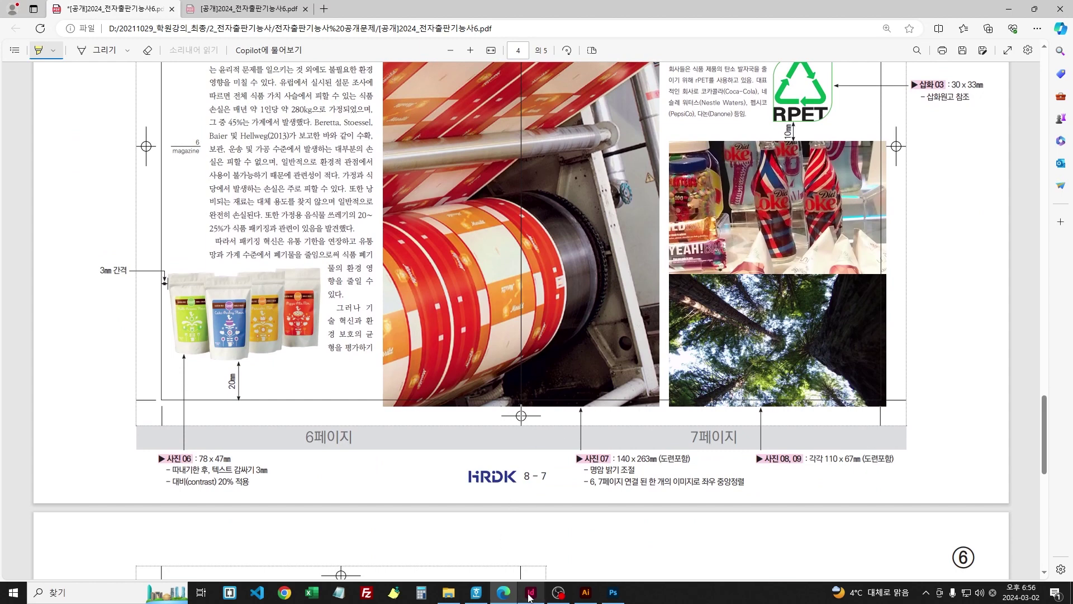
Step: Switch back to InDesign and create a 110 x 67 mm graphic frame on page 7 below the RPET illustration
{"action": "left_click", "coordinate": [530, 592]}
{"action": "left_click", "coordinate": [11, 144]}
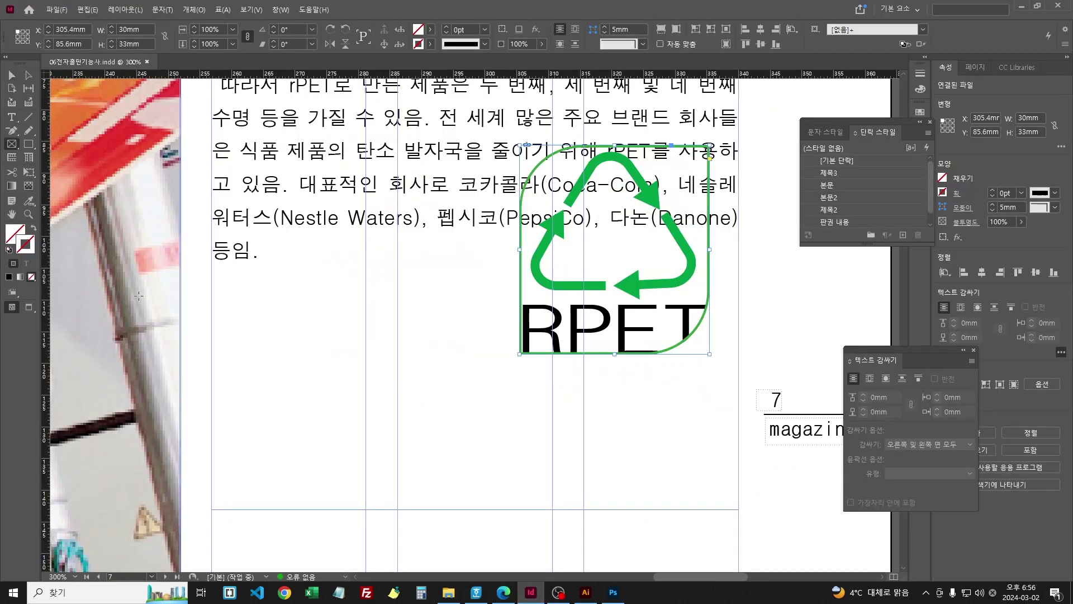
{"action": "left_click", "coordinate": [426, 498]}
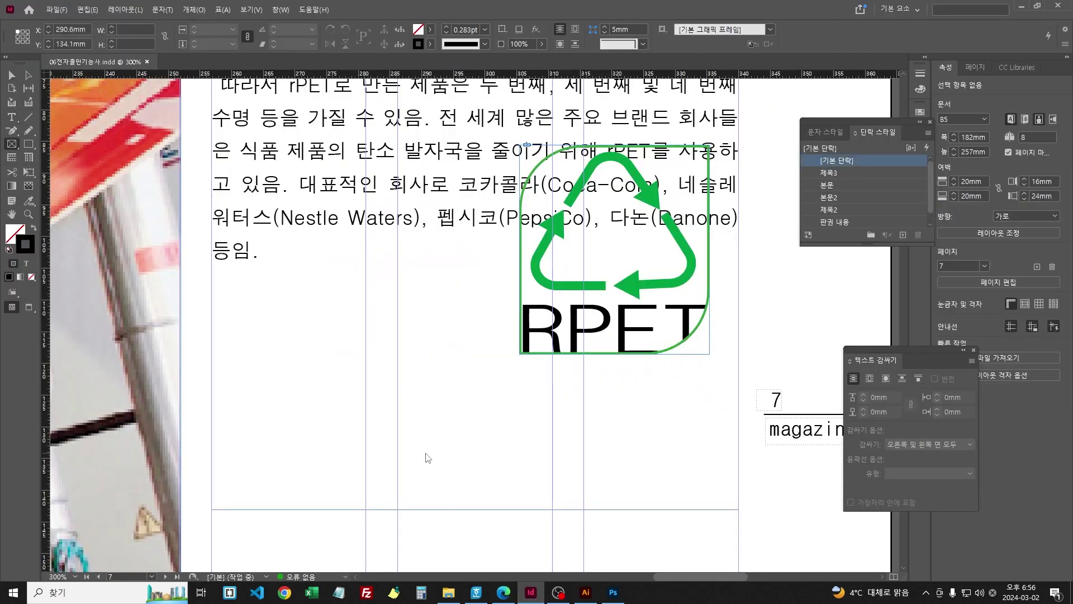
{"action": "type", "text": "110"}
{"action": "key", "text": "Tab"}
{"action": "type", "text": "67"}
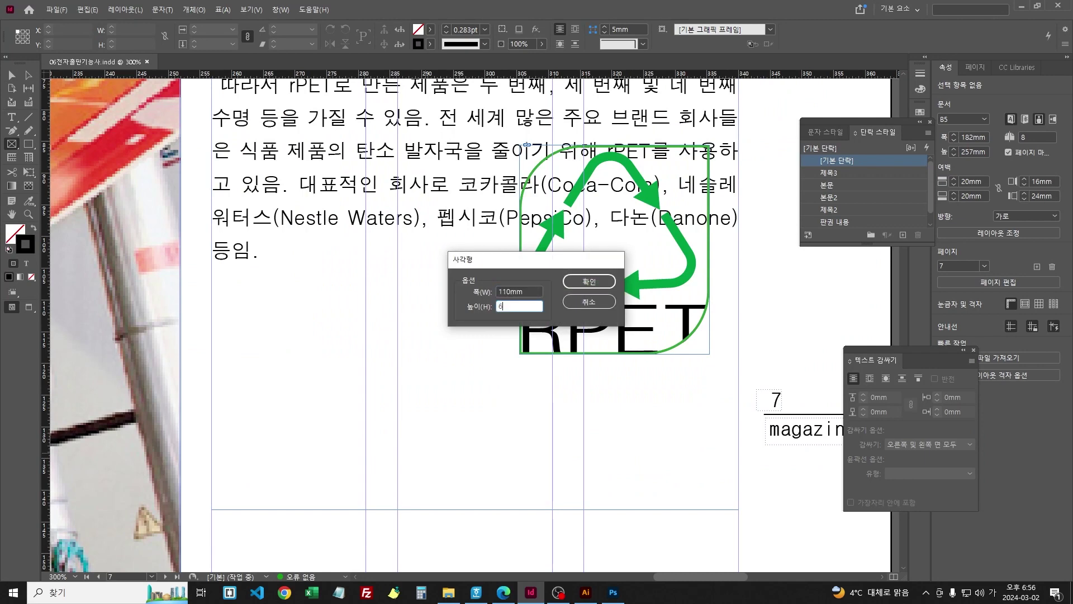
{"action": "key", "text": "Return"}
{"action": "key", "text": "ctrl+minus"}
{"action": "key", "text": "ctrl+minus"}
{"action": "key", "text": "ctrl+minus"}
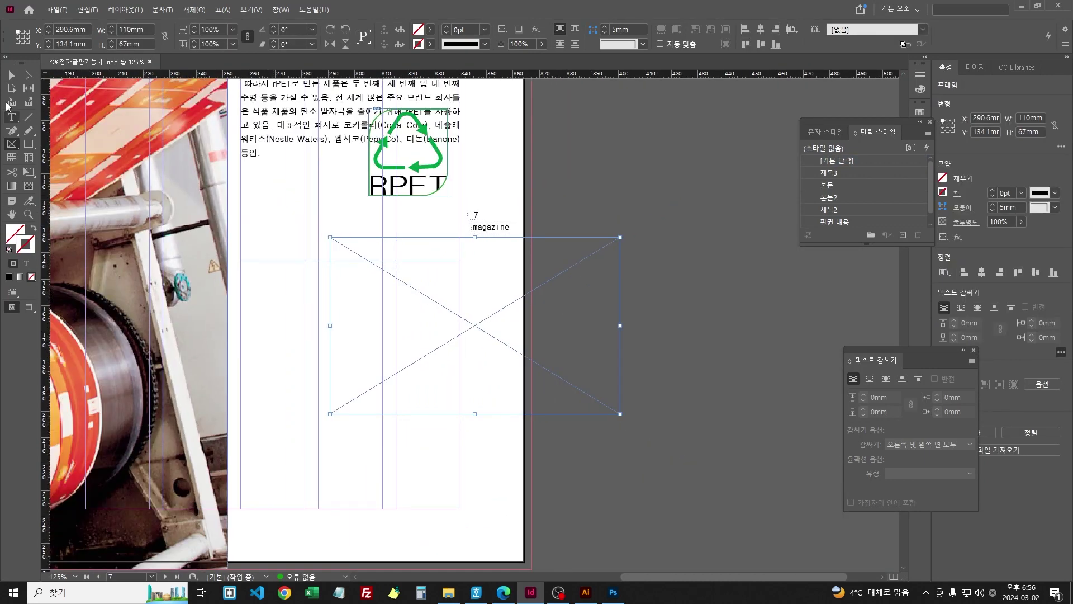
Step: Move the new frame to X 257, Y 193 mm, aligned with page 7's outer and bottom bleed edges
{"action": "key", "text": "v"}
{"action": "left_click_drag", "start_coordinate": [407, 309], "coordinate": [325, 445]}
{"action": "scroll", "coordinate": [341, 424], "scroll_direction": "down", "scroll_amount": 3}
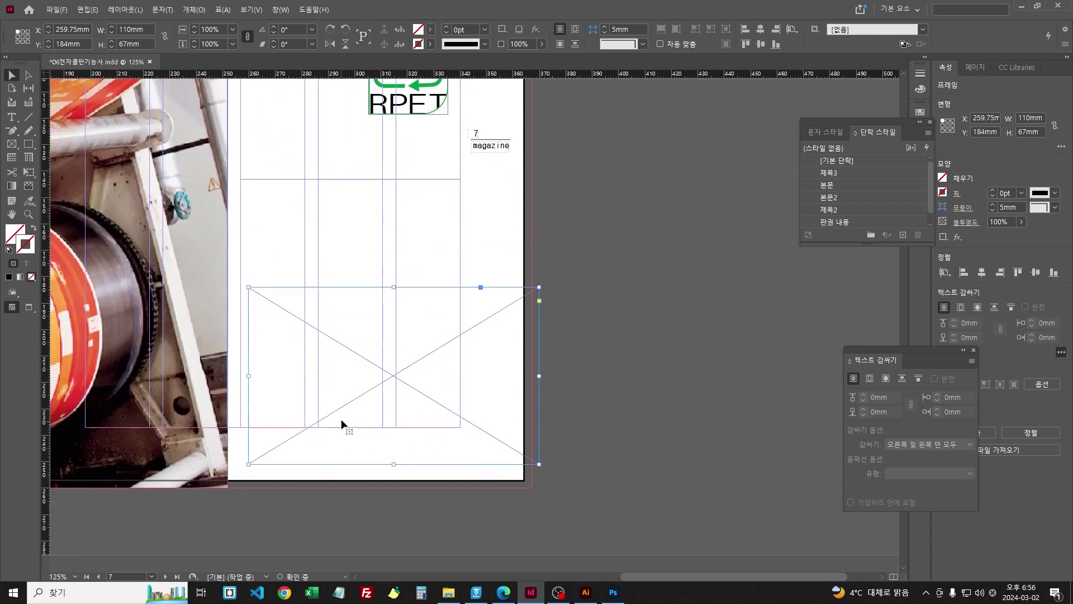
{"action": "left_click_drag", "start_coordinate": [339, 395], "coordinate": [335, 411]}
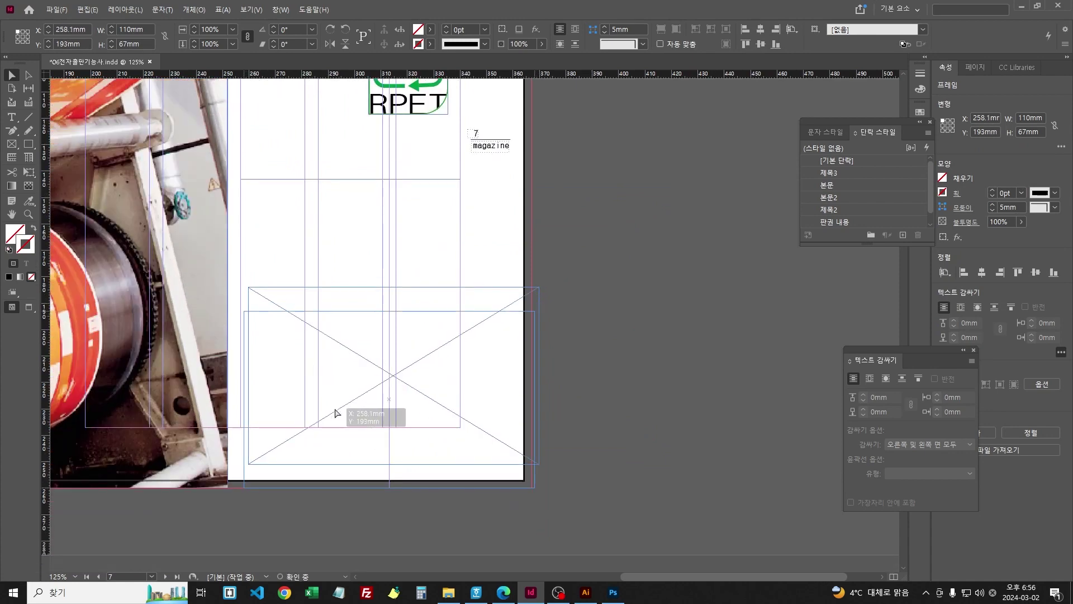
{"action": "left_click_drag", "start_coordinate": [336, 413], "coordinate": [334, 410]}
Step: Place 09.png in the bottom frame of page 7 and fill the frame proportionally
{"action": "key", "text": "ctrl+d"}
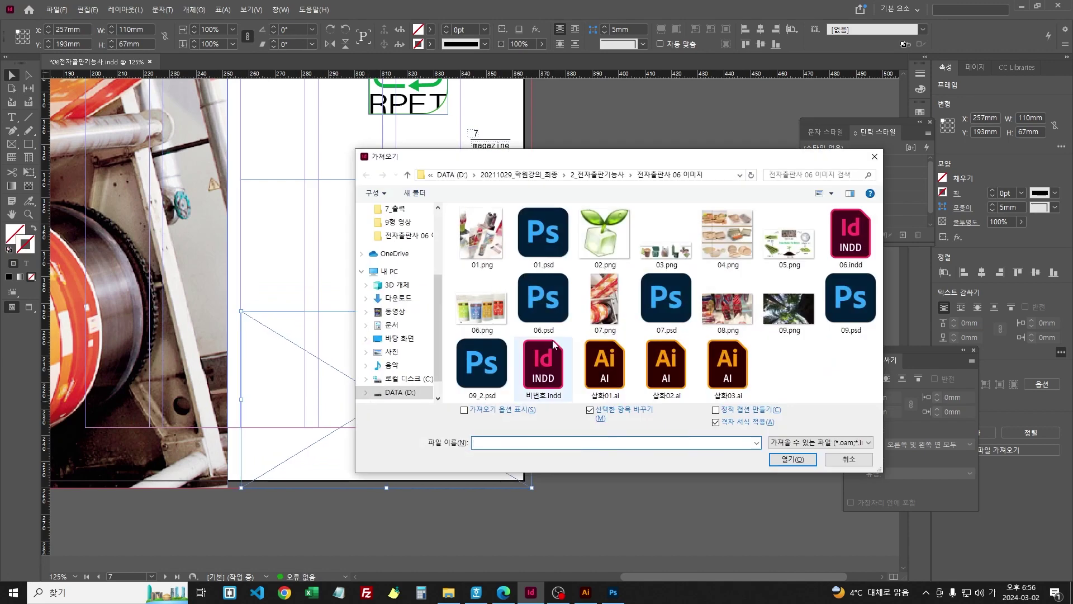
{"action": "double_click", "coordinate": [791, 321]}
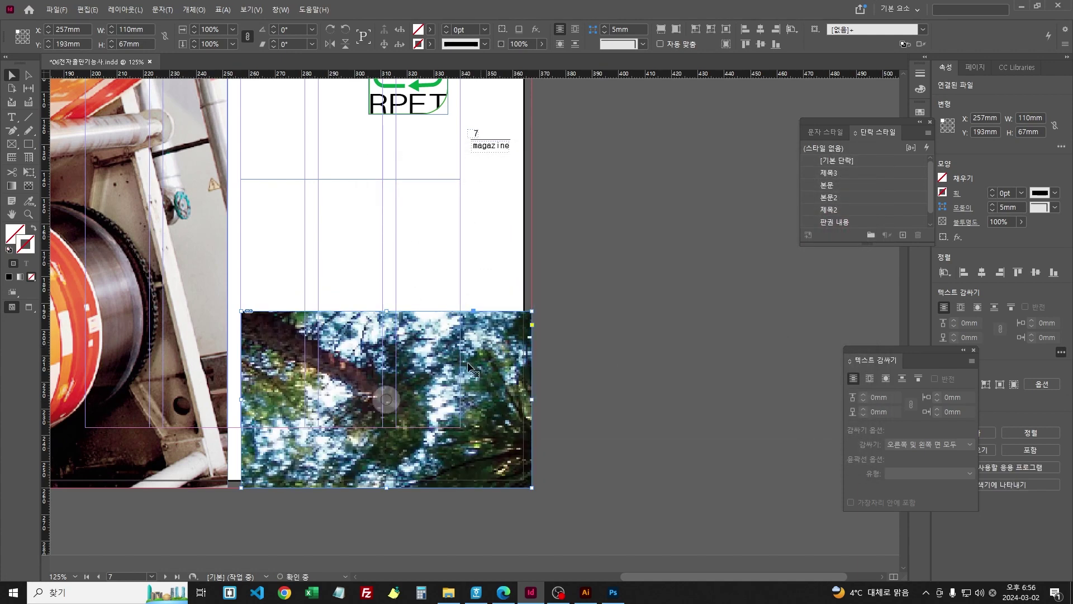
{"action": "right_click", "coordinate": [392, 396]}
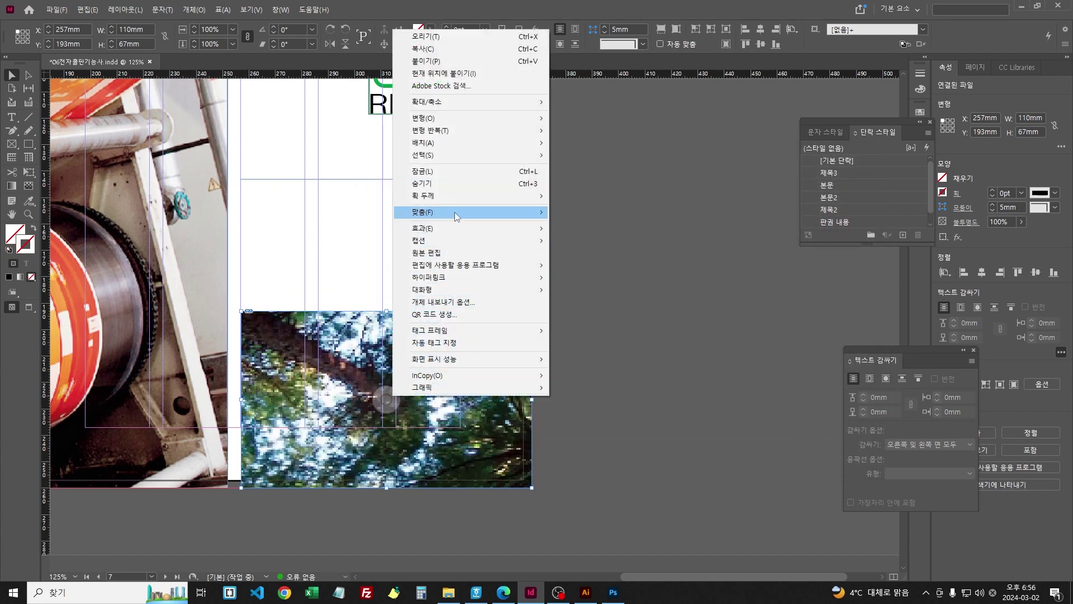
{"action": "mouse_move", "coordinate": [455, 212]}
{"action": "left_click", "coordinate": [609, 215]}
Step: Duplicate the forest photo frame directly above itself at X 257, Y 126 mm and replace the copy's image with 08.png
{"action": "left_click_drag", "start_coordinate": [360, 361], "coordinate": [369, 186]}
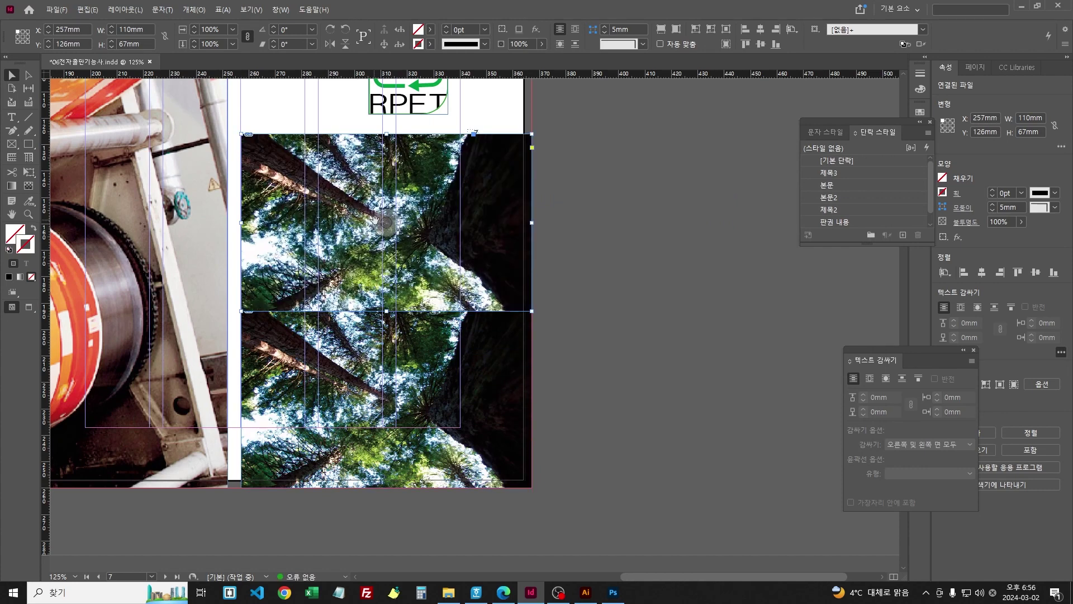
{"action": "key", "text": "ctrl+d"}
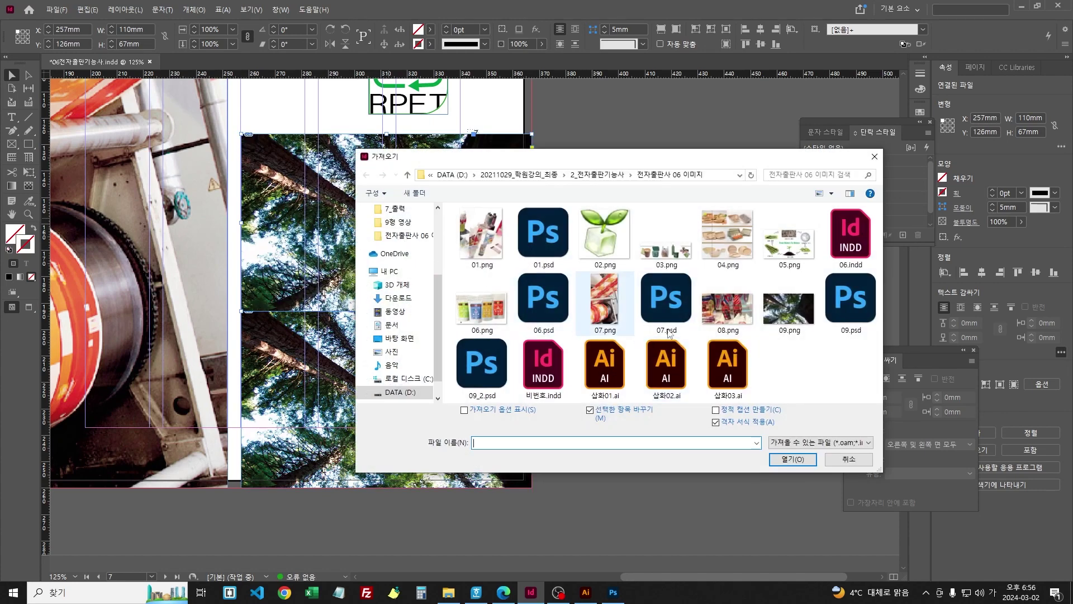
{"action": "left_click", "coordinate": [740, 315]}
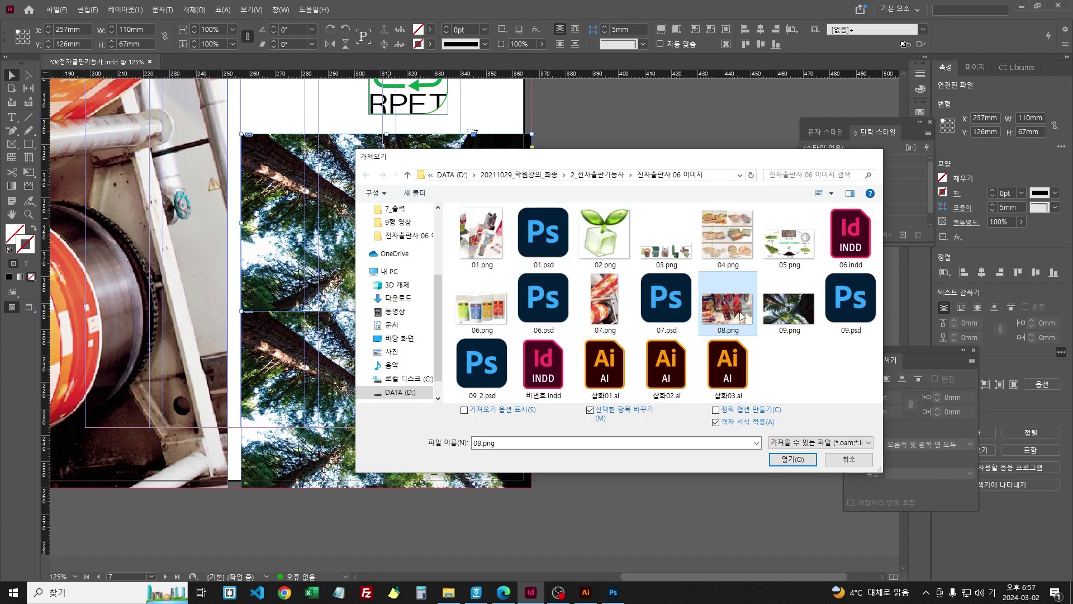
{"action": "double_click", "coordinate": [740, 315]}
{"action": "right_click", "coordinate": [392, 217]}
{"action": "mouse_move", "coordinate": [435, 418]}
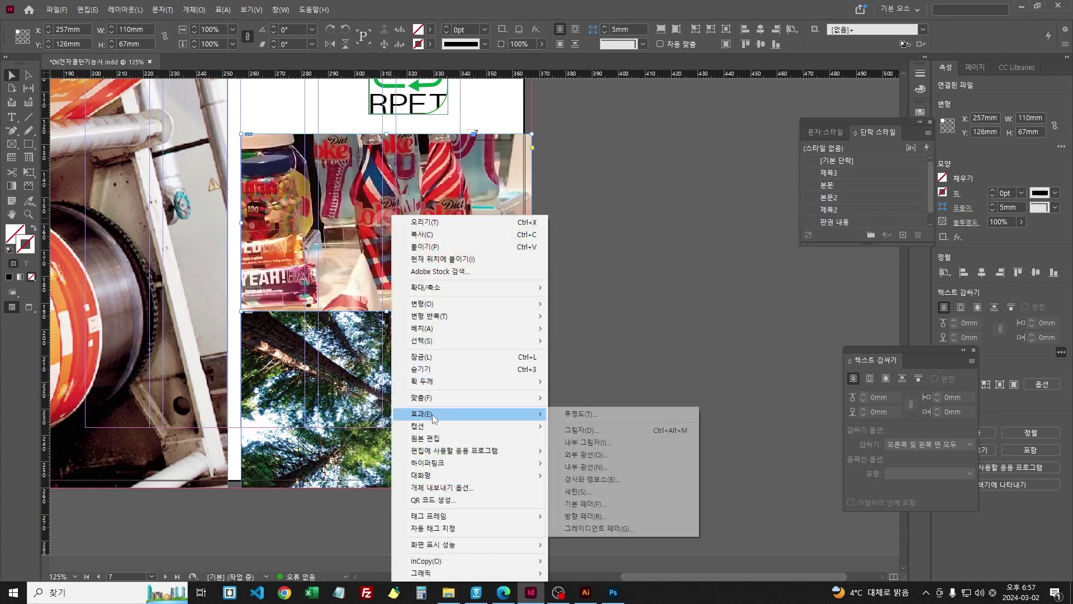
{"action": "key", "text": "Escape"}
Step: Examine how the two stacked photos on page 7 meet each other, the text column and the bleed edges
{"action": "scroll", "coordinate": [385, 271], "scroll_direction": "up", "scroll_amount": 3}
{"action": "left_click", "coordinate": [386, 271]}
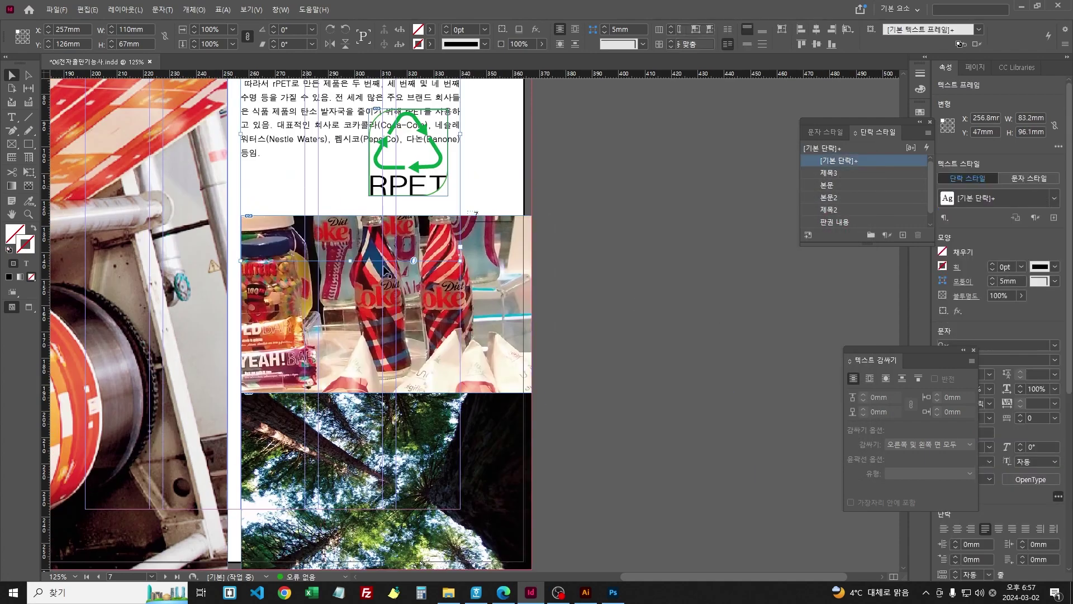
{"action": "left_click", "coordinate": [584, 305]}
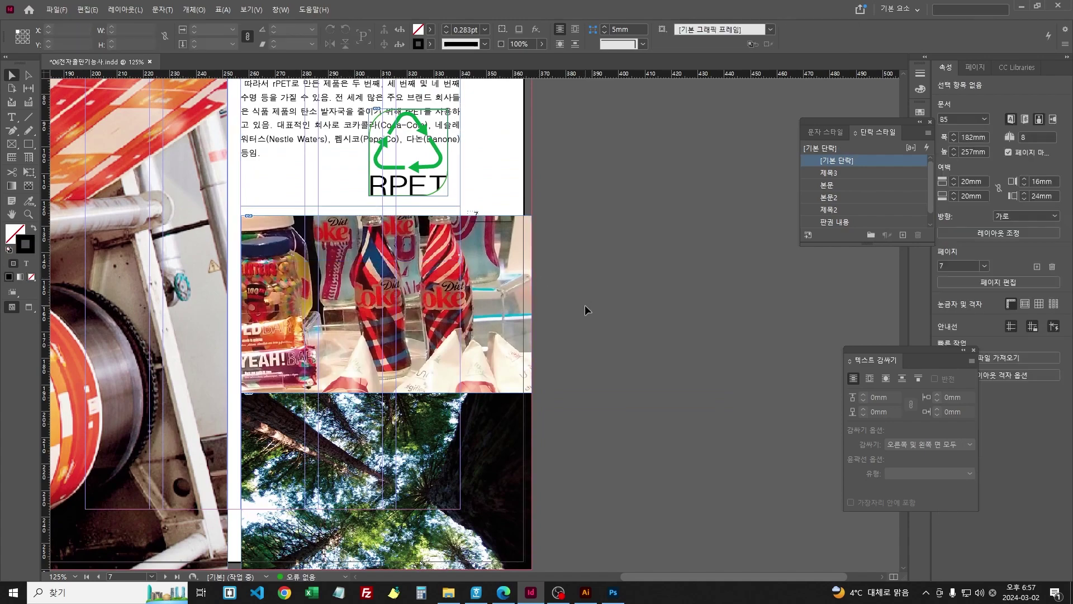
{"action": "key", "text": "ctrl+equal"}
{"action": "key", "text": "ctrl+equal"}
{"action": "scroll", "coordinate": [660, 229], "scroll_direction": "down", "scroll_amount": 5}
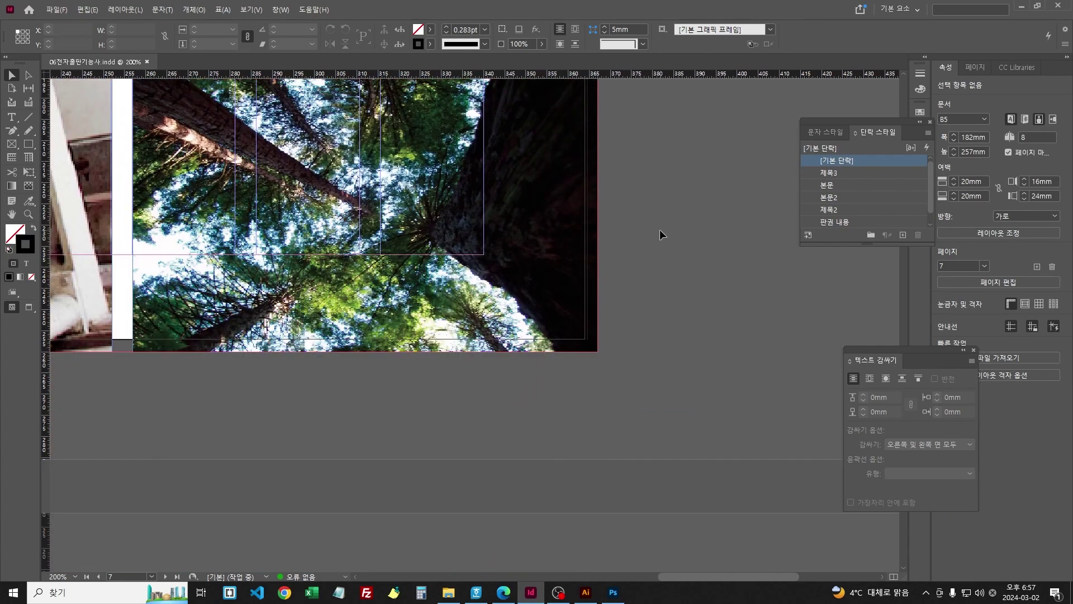
{"action": "left_click", "coordinate": [522, 250]}
{"action": "key", "text": "ctrl+equal"}
{"action": "key", "text": "ctrl+equal"}
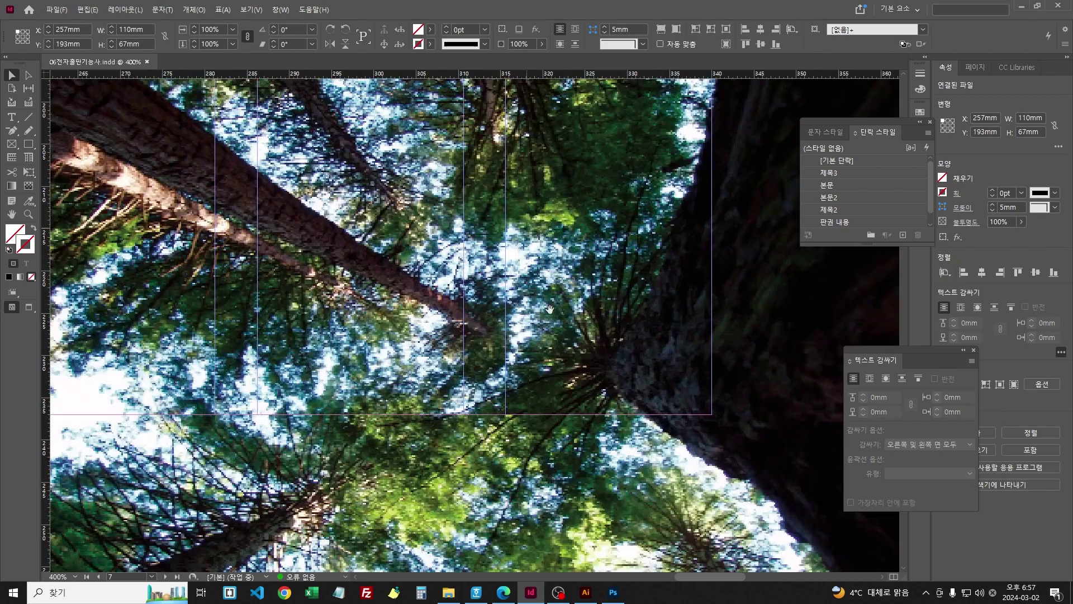
{"action": "left_click_drag", "start_coordinate": [550, 309], "coordinate": [338, 228]}
{"action": "left_click_drag", "start_coordinate": [619, 318], "coordinate": [619, 318]}
{"action": "scroll", "coordinate": [749, 247], "scroll_direction": "up", "scroll_amount": 8}
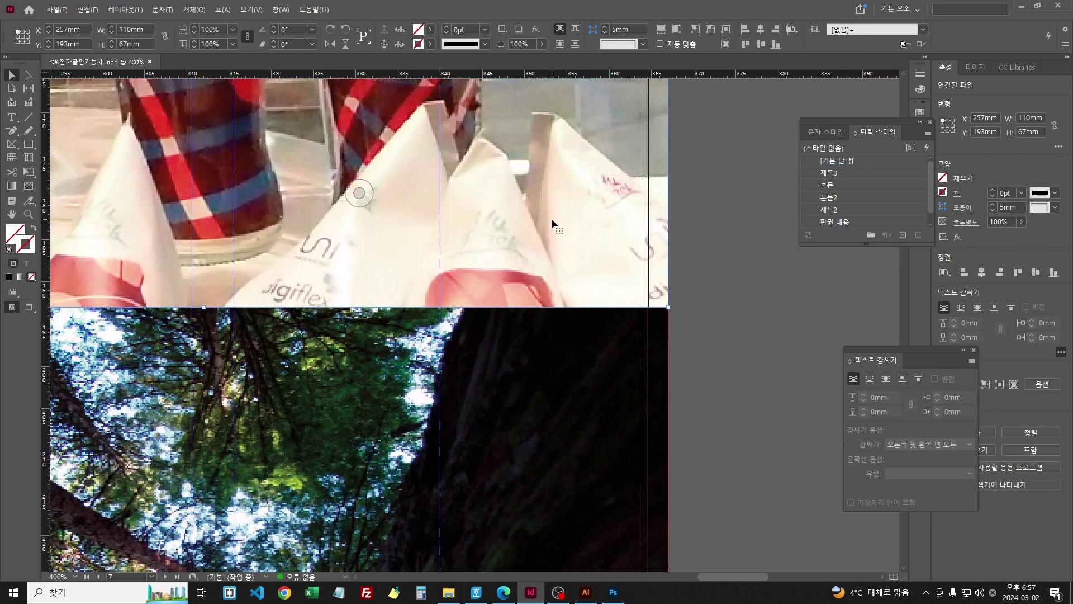
Step: Try shifting the bottles photo sideways, undo the move and clear the selection
{"action": "left_click_drag", "start_coordinate": [551, 218], "coordinate": [484, 250]}
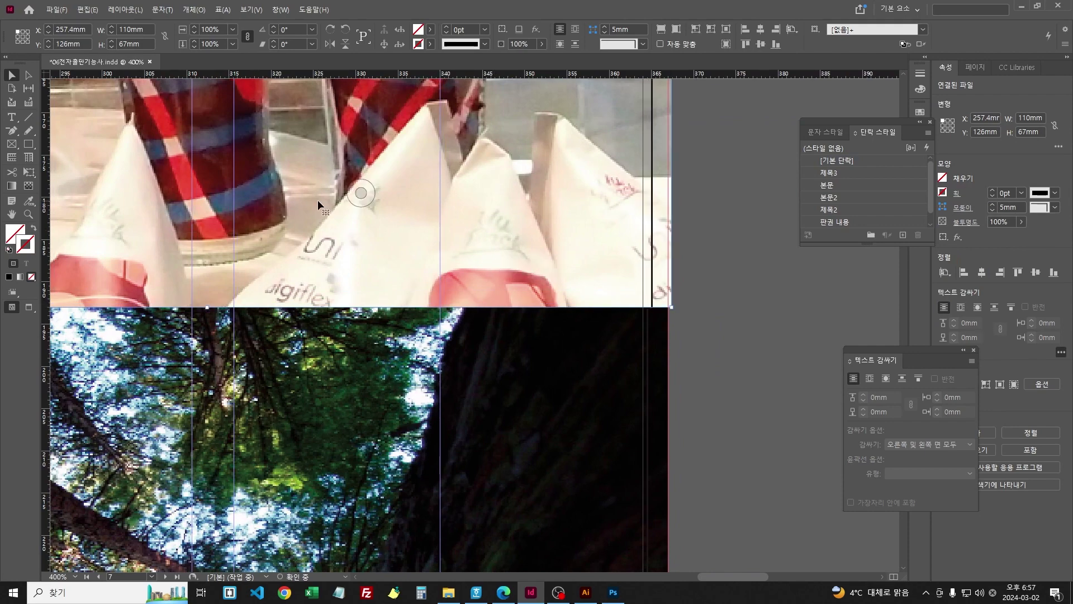
{"action": "key", "text": "ctrl+z"}
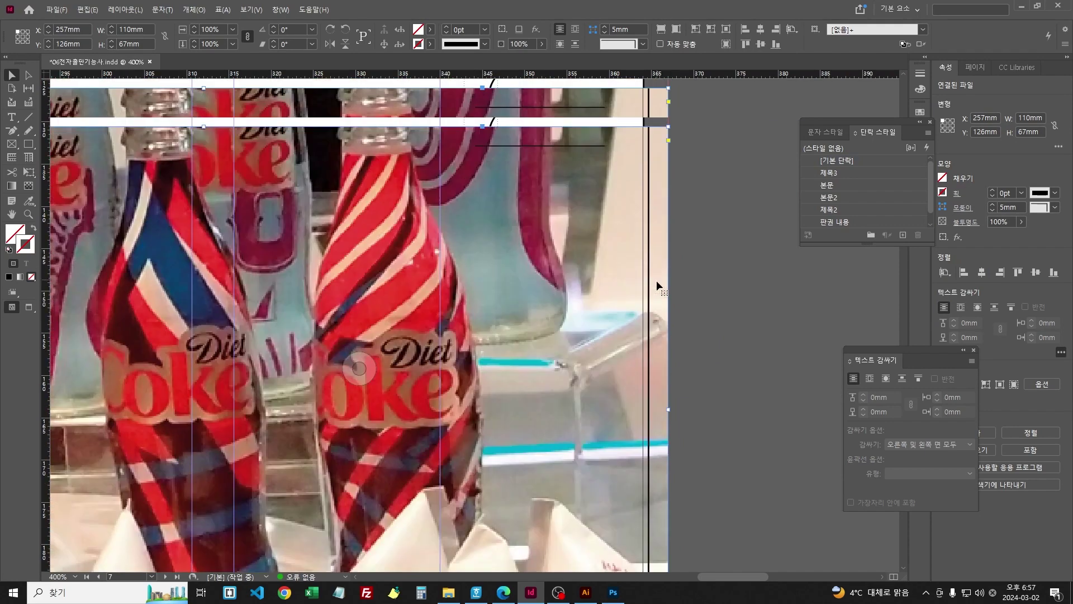
{"action": "scroll", "coordinate": [656, 280], "scroll_direction": "up", "scroll_amount": 5}
{"action": "key", "text": "ctrl+shift+a"}
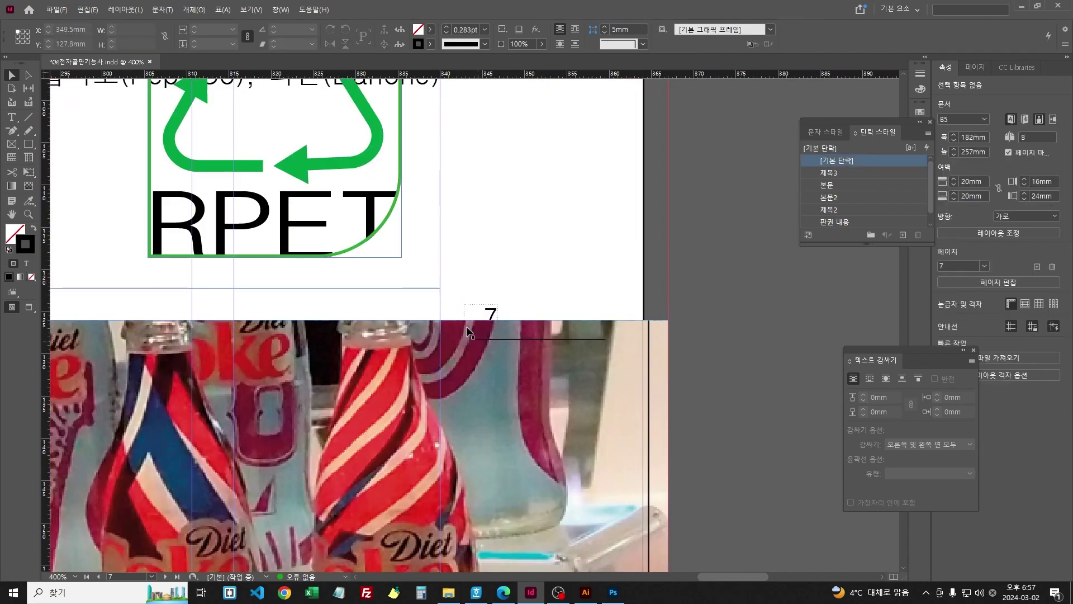
Step: Check the exam PDF for the RPET illustration's text wrap and its spacing above the bottles photo
{"action": "left_click", "coordinate": [503, 592]}
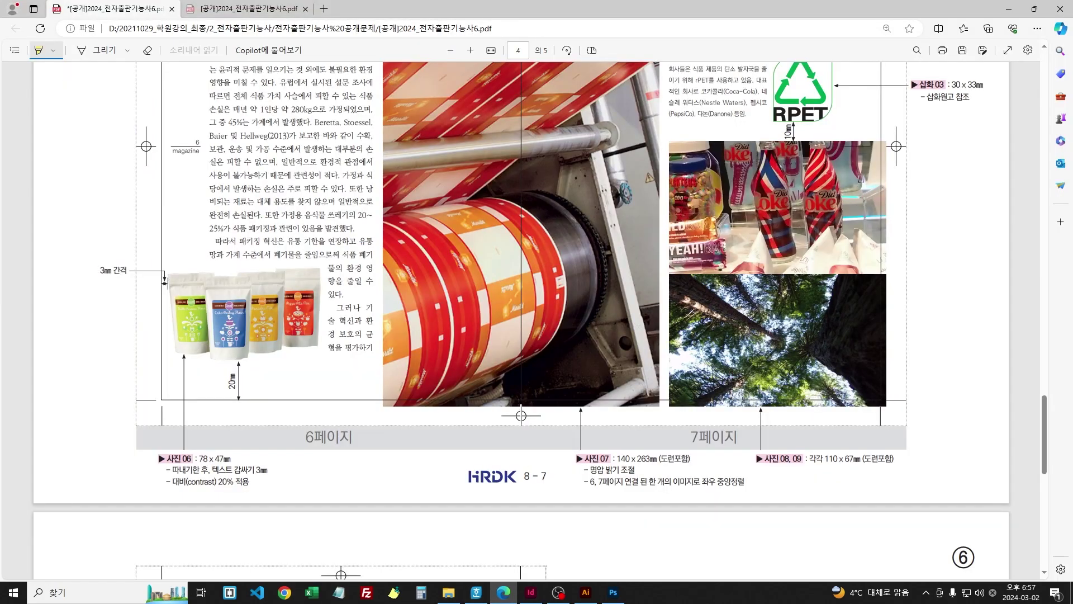
{"action": "scroll", "coordinate": [860, 179], "scroll_direction": "up", "scroll_amount": 3}
{"action": "scroll", "coordinate": [866, 298], "scroll_direction": "up", "scroll_amount": 3}
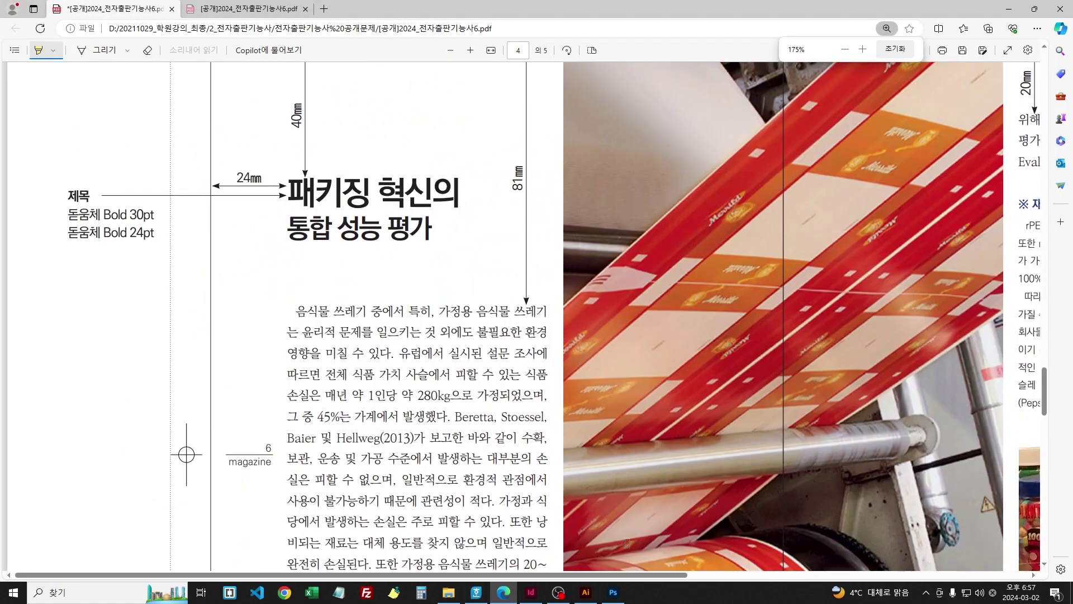
{"action": "scroll", "coordinate": [783, 399], "scroll_direction": "right", "scroll_amount": 10}
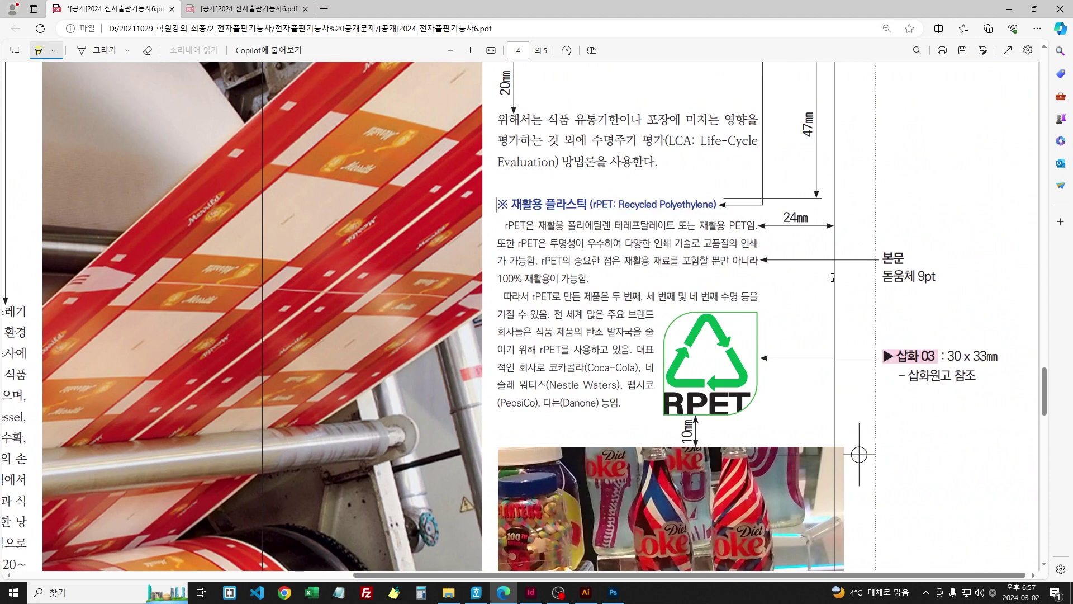
{"action": "scroll", "coordinate": [831, 277], "scroll_direction": "down", "scroll_amount": 3}
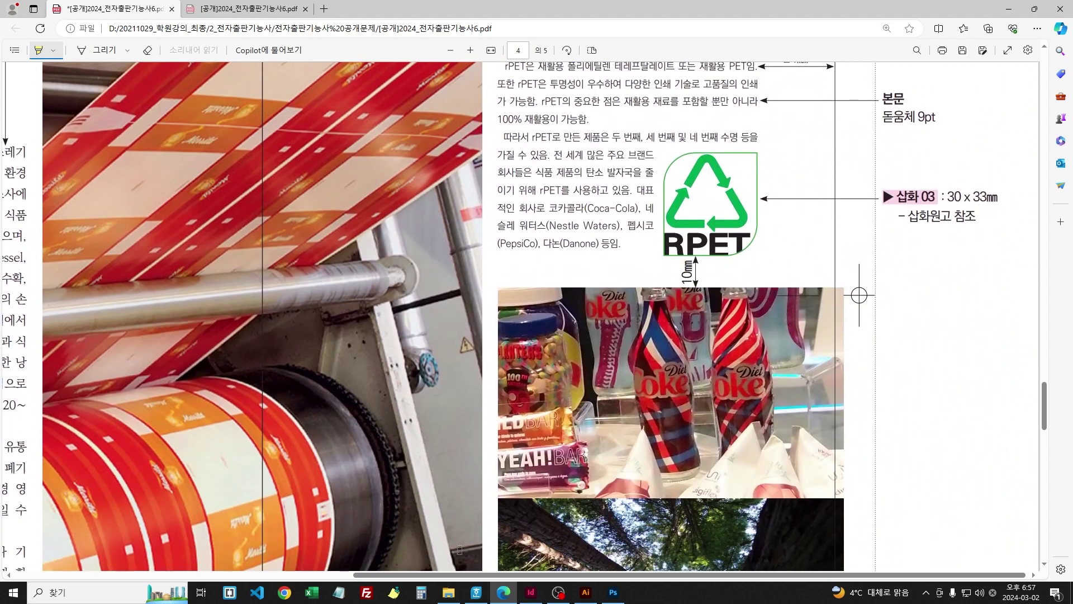
Step: Return to InDesign and move the page 7 folio group up to about X 343, Y 120.7 mm
{"action": "key", "text": "alt+Tab"}
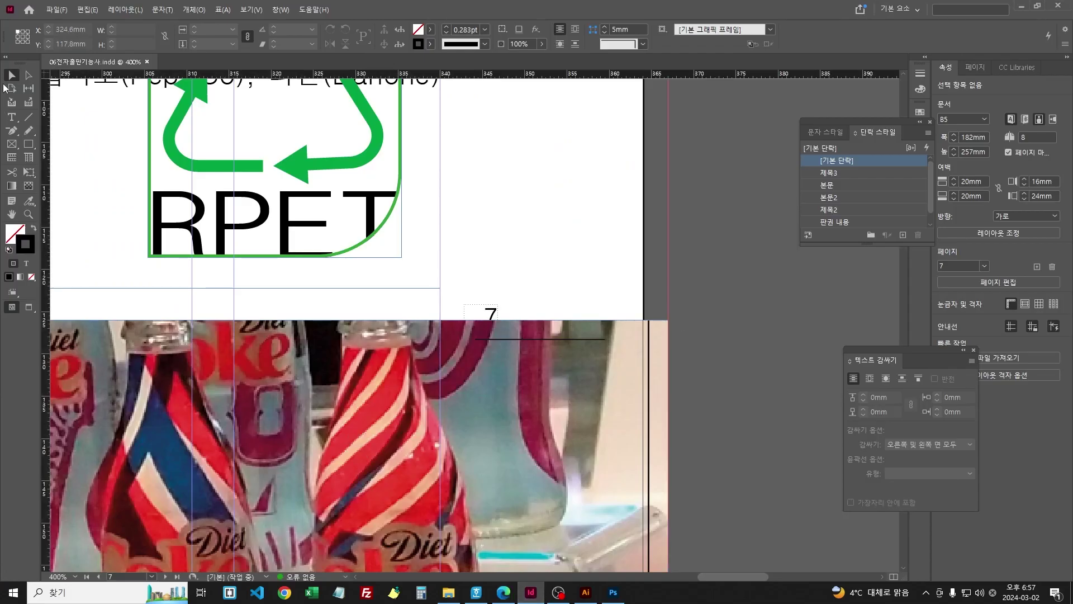
{"action": "left_click", "coordinate": [491, 314]}
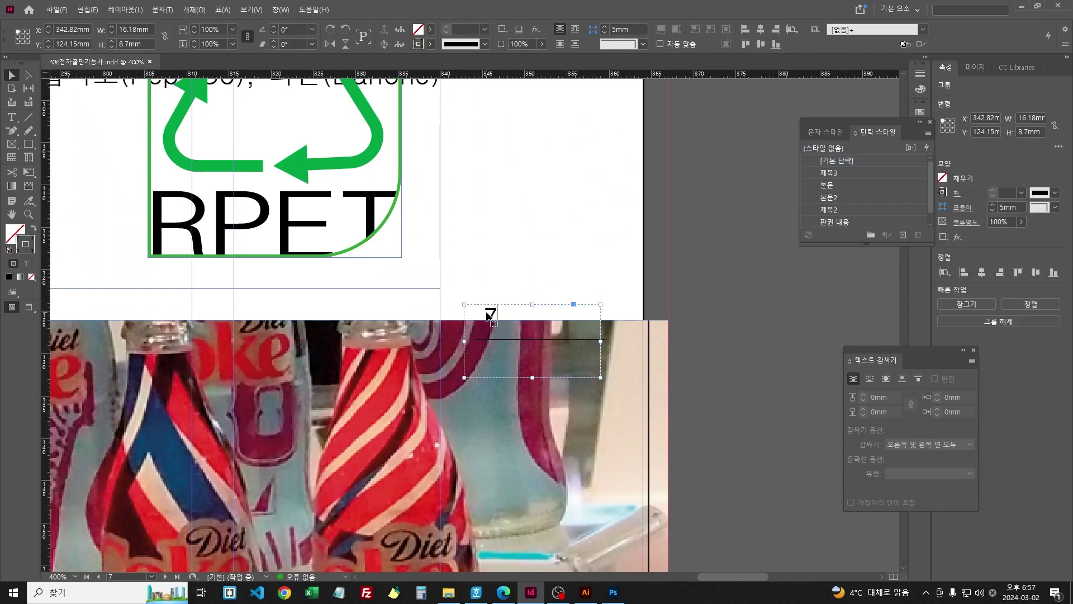
{"action": "key", "text": "ctrl+equal"}
{"action": "key", "text": "ctrl+equal"}
{"action": "key", "text": "ctrl+equal"}
{"action": "key", "text": "ctrl+equal"}
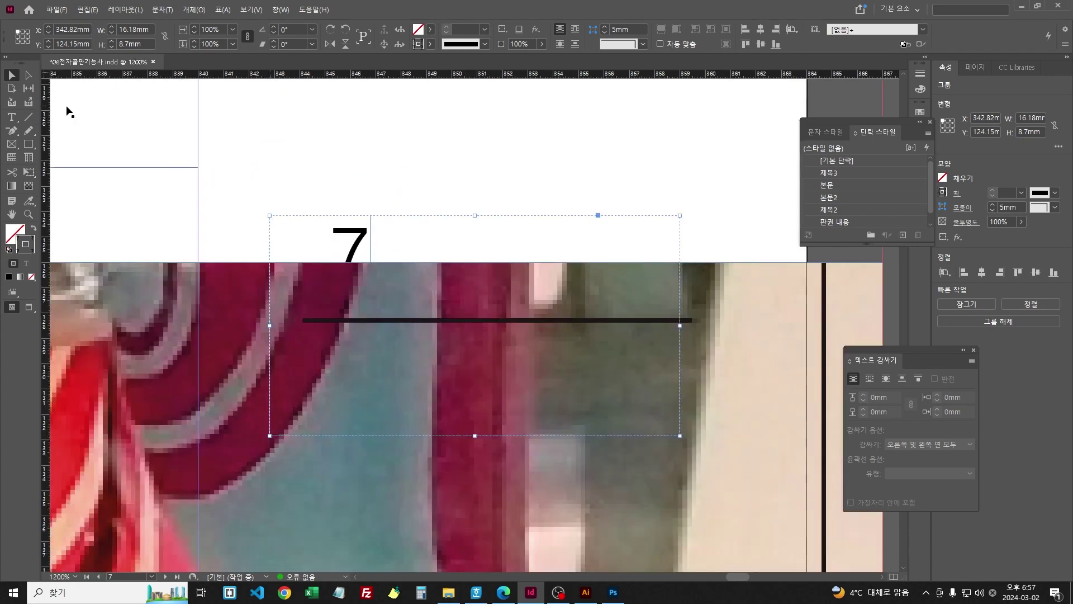
{"action": "left_click_drag", "start_coordinate": [360, 229], "coordinate": [370, 156]}
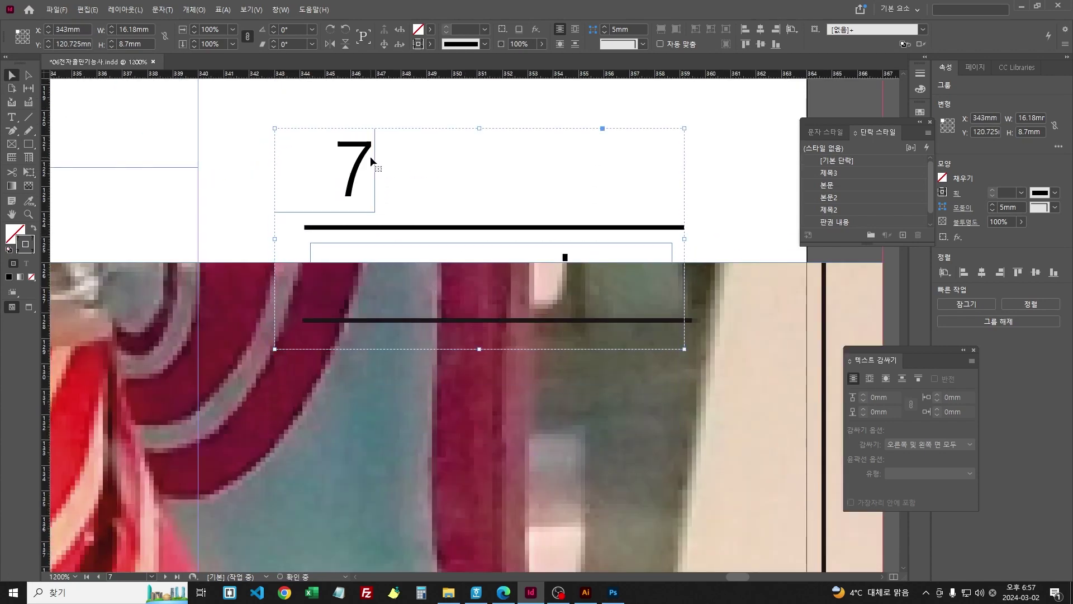
Step: Undo the last folio move, ungroup page 7's folio and delete its page number text frame
{"action": "key", "text": "ctrl+z"}
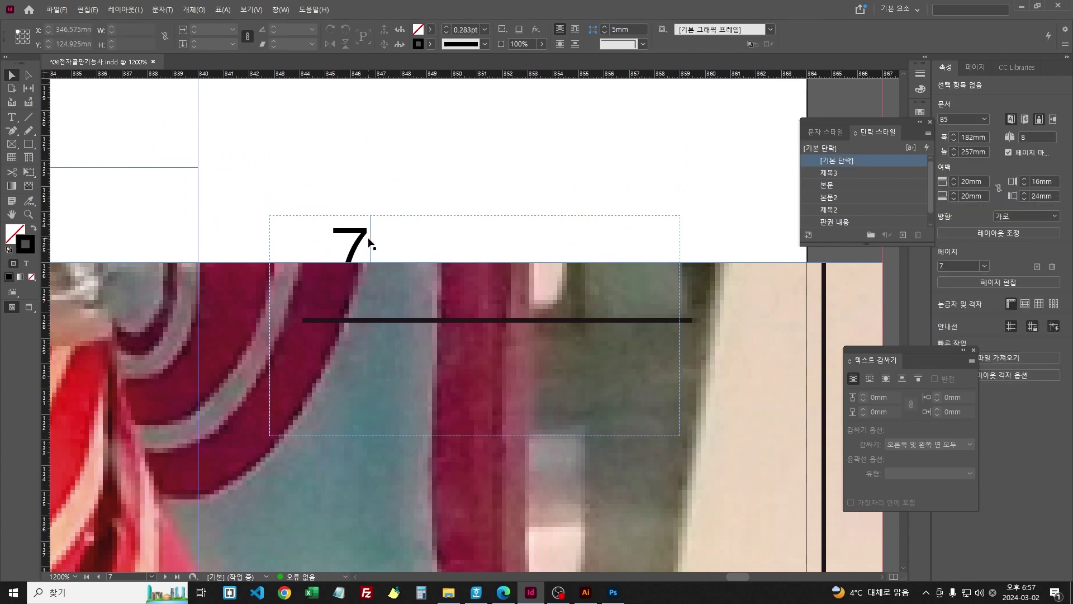
{"action": "key", "text": "ctrl+shift+g"}
{"action": "left_click", "coordinate": [349, 245]}
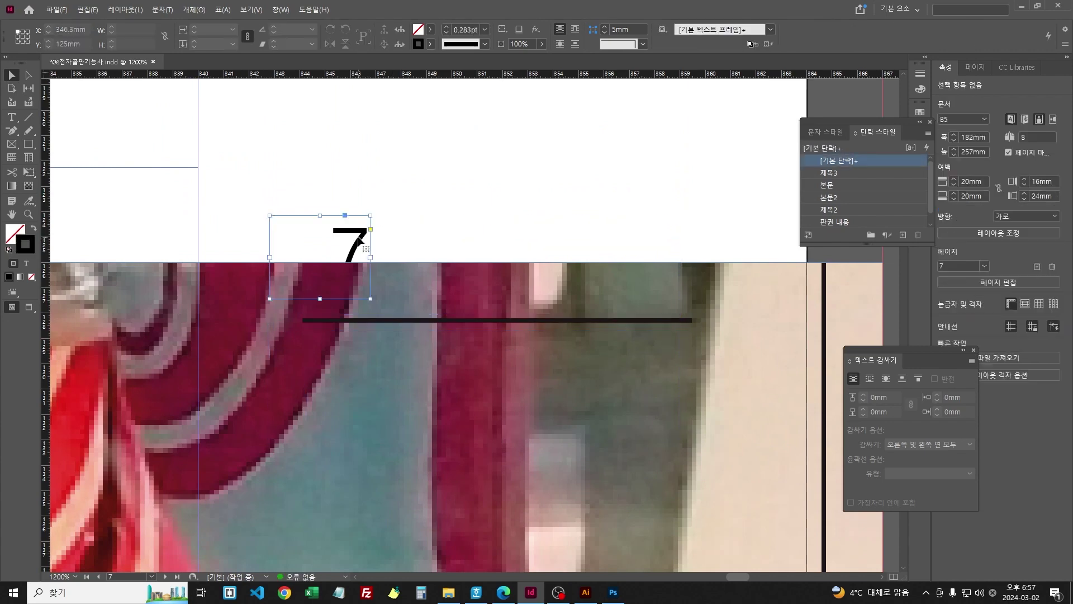
{"action": "key", "text": "Delete"}
Step: Move the bottles photo down to uncover the rest of the folio and delete the "magazine" text
{"action": "left_click", "coordinate": [467, 417]}
{"action": "left_click_drag", "start_coordinate": [361, 279], "coordinate": [361, 436]}
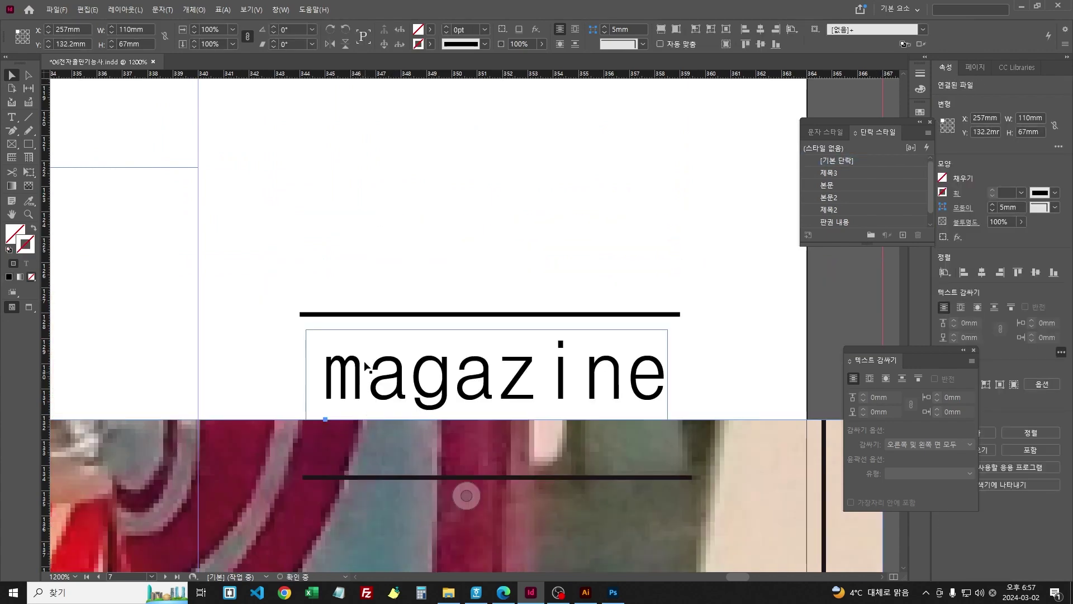
{"action": "left_click", "coordinate": [379, 403]}
{"action": "key", "text": "ctrl+z"}
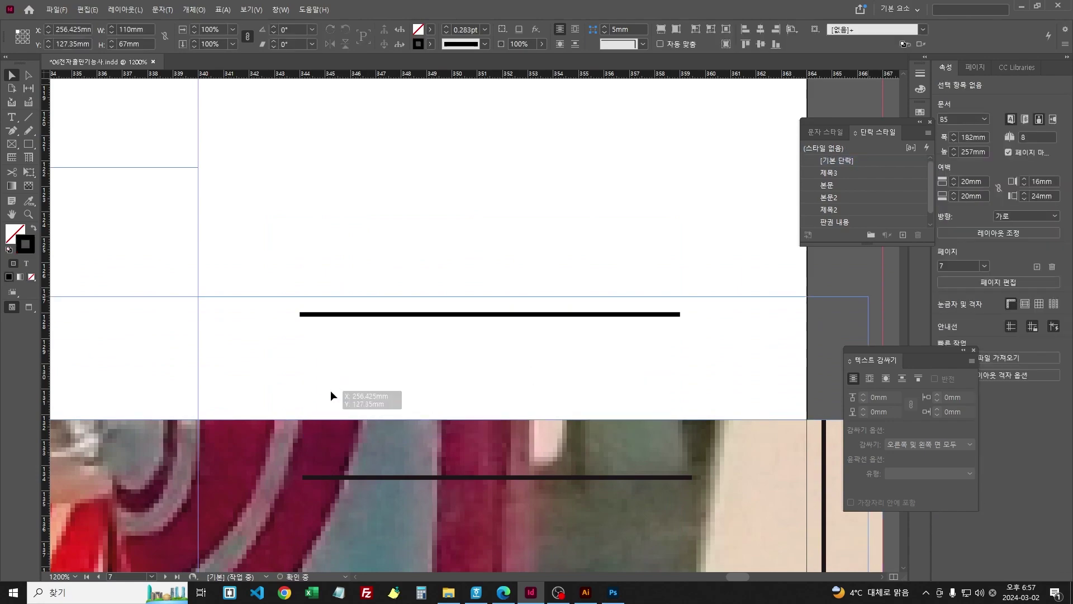
Step: Move the bottles photo back to X 257, Y 126 mm, meeting the forest photo and the bleed edge
{"action": "key", "text": "ctrl+4"}
{"action": "key", "text": "ctrl+0"}
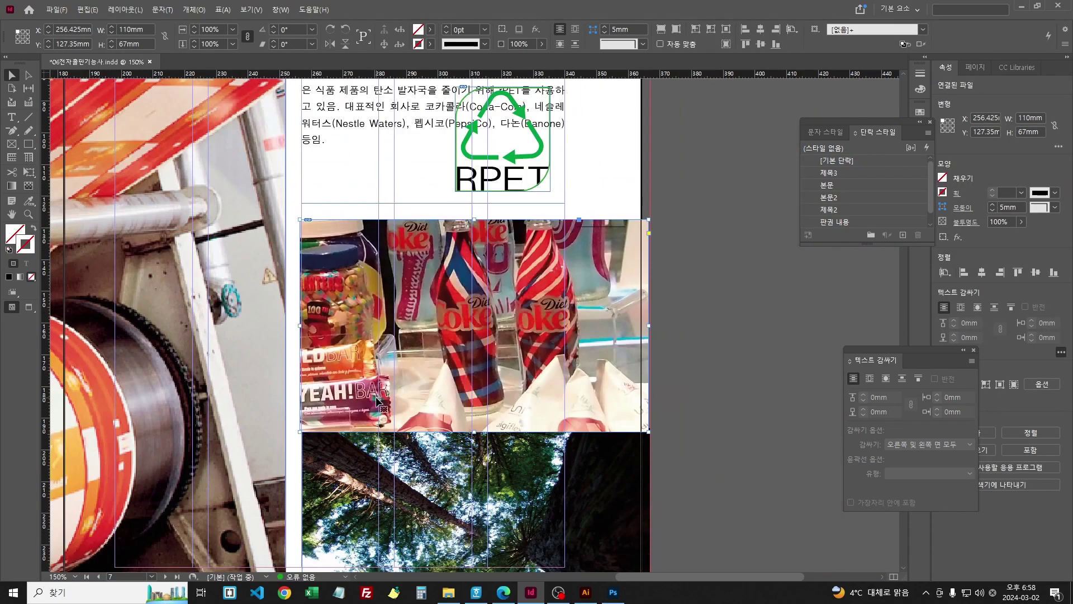
{"action": "key", "text": "ctrl+4"}
{"action": "left_click_drag", "start_coordinate": [541, 434], "coordinate": [245, 314]}
{"action": "left_click_drag", "start_coordinate": [523, 353], "coordinate": [527, 343]}
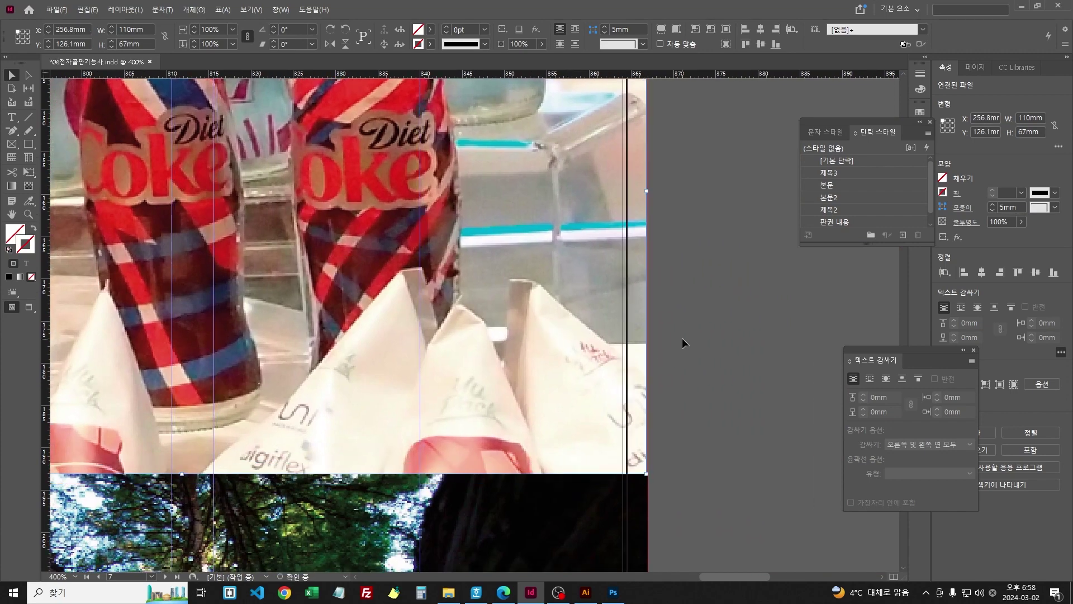
{"action": "scroll", "coordinate": [682, 337], "scroll_direction": "up", "scroll_amount": 5}
{"action": "scroll", "coordinate": [591, 223], "scroll_direction": "right", "scroll_amount": 5}
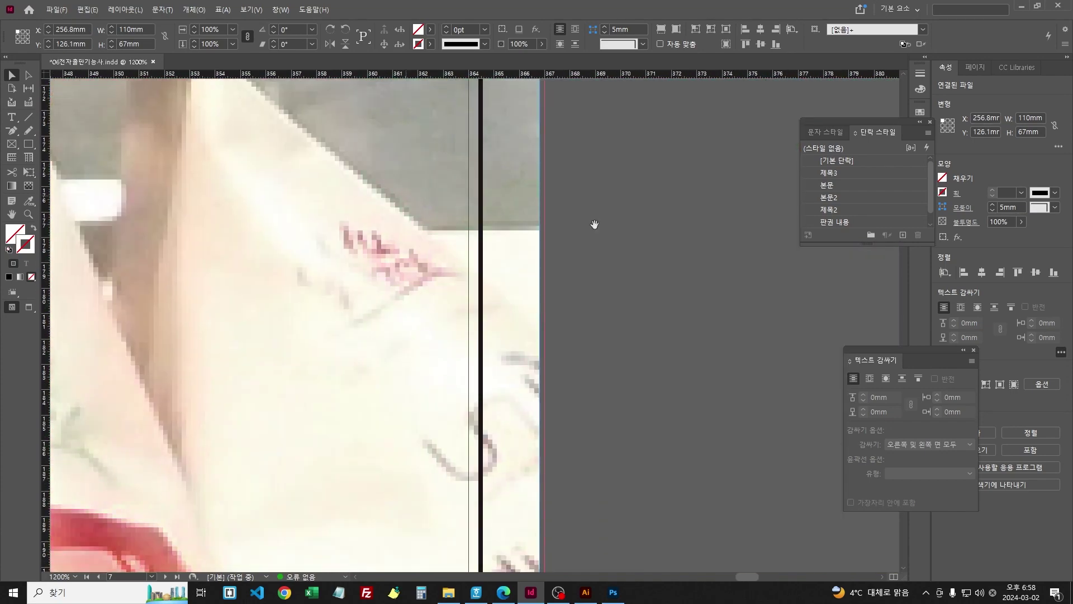
{"action": "scroll", "coordinate": [512, 103], "scroll_direction": "down", "scroll_amount": 3}
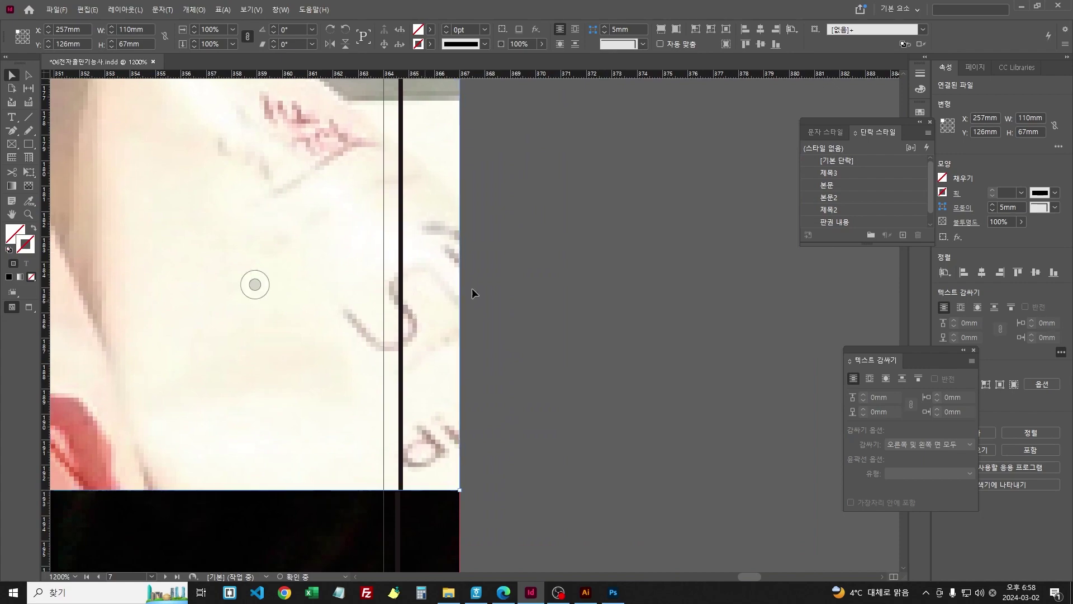
Step: Try to select the bottommost object beneath the bottles photo, then clear the selection
{"action": "key", "text": "ctrl+minus"}
{"action": "key", "text": "ctrl+minus"}
{"action": "key", "text": "ctrl+minus"}
{"action": "key", "text": "ctrl+minus"}
{"action": "key", "text": "ctrl+minus"}
{"action": "key", "text": "ctrl+minus"}
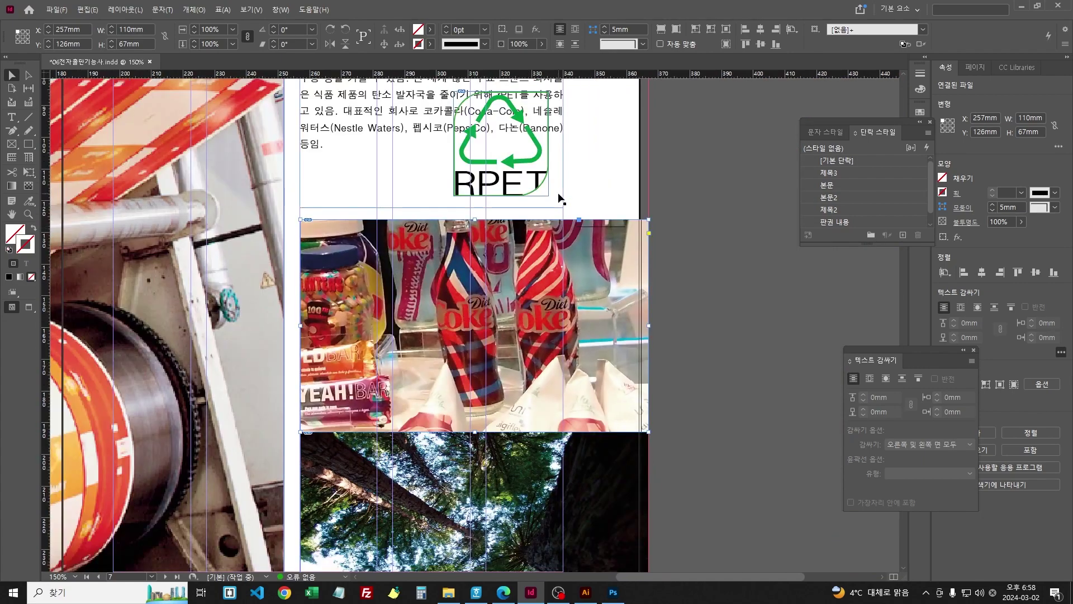
{"action": "left_click", "coordinate": [628, 176]}
{"action": "left_click", "coordinate": [612, 264]}
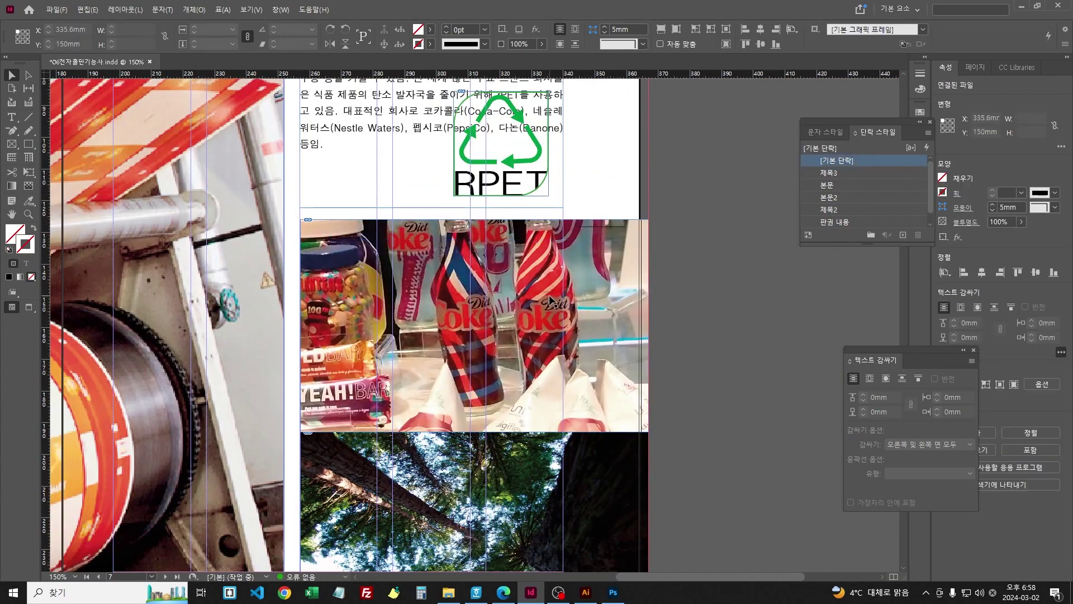
{"action": "right_click", "coordinate": [612, 263]}
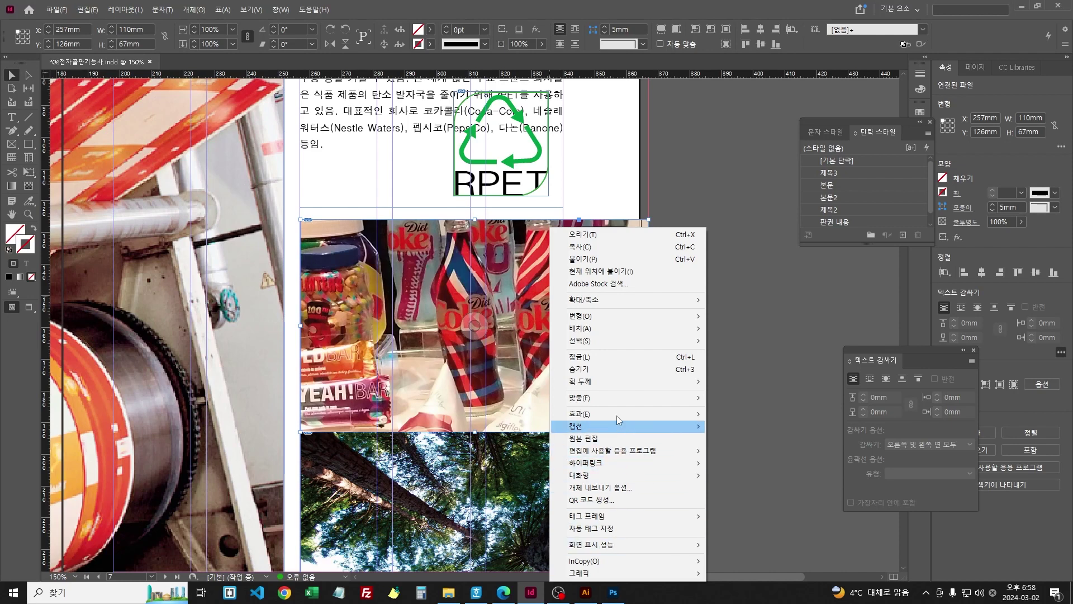
{"action": "mouse_move", "coordinate": [603, 342]}
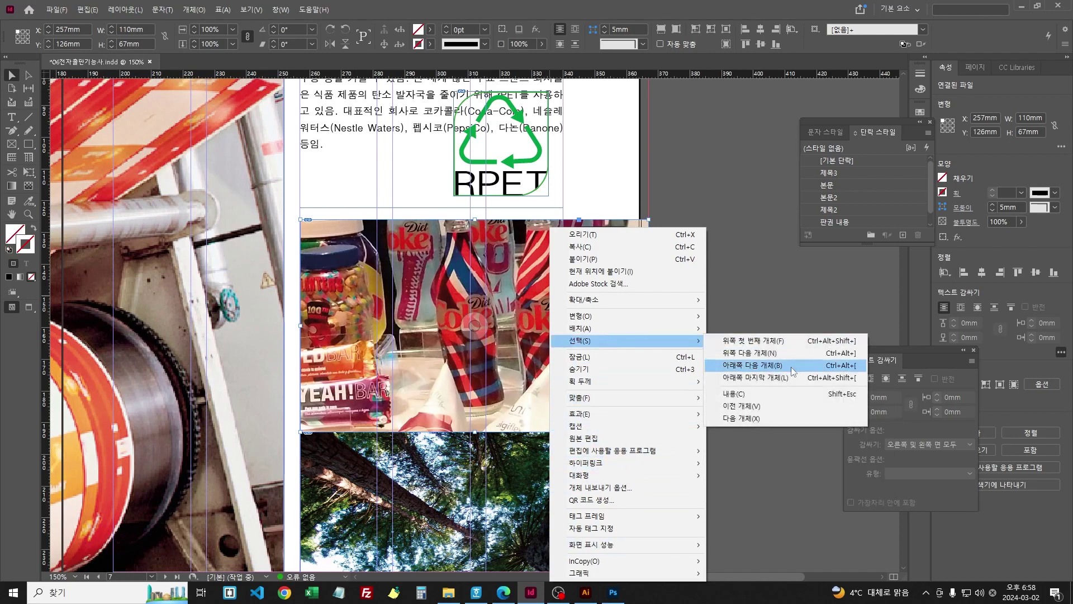
{"action": "left_click", "coordinate": [754, 377]}
{"action": "left_click", "coordinate": [687, 297]}
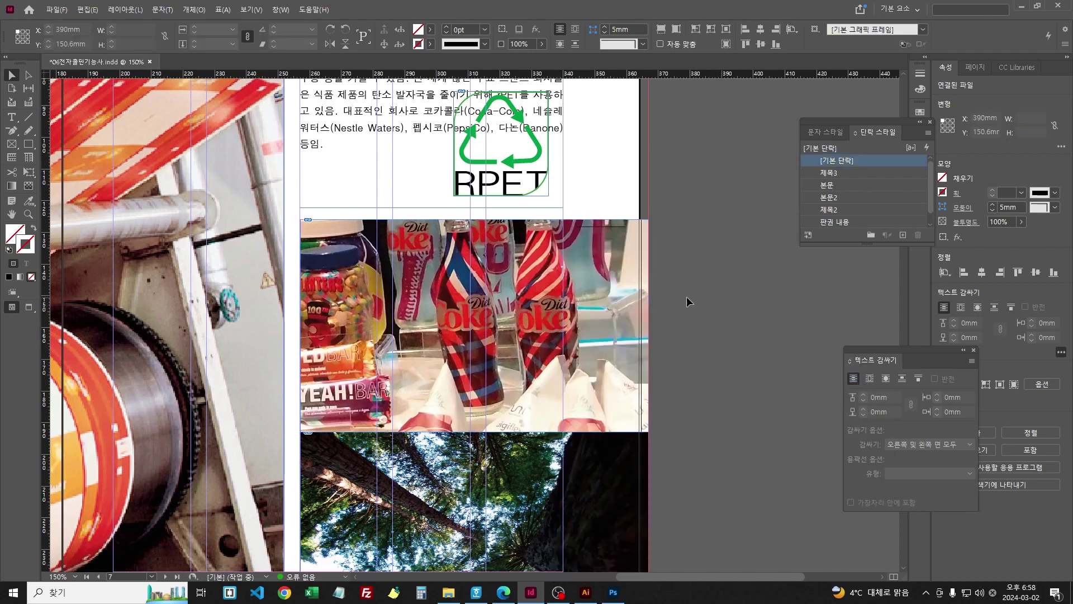
Step: Shift the bottles photo aside to expose the rule behind it, restore it, and try again to select the bottommost object
{"action": "left_click_drag", "start_coordinate": [600, 225], "coordinate": [618, 292]}
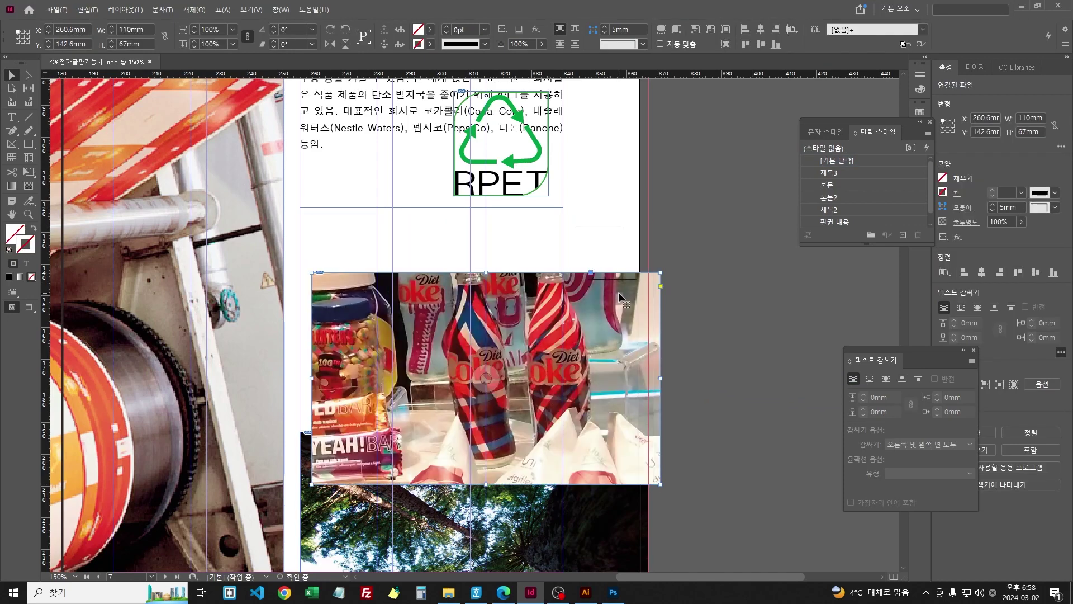
{"action": "key", "text": "ctrl+="}
{"action": "key", "text": "ctrl+="}
{"action": "key", "text": "ctrl+="}
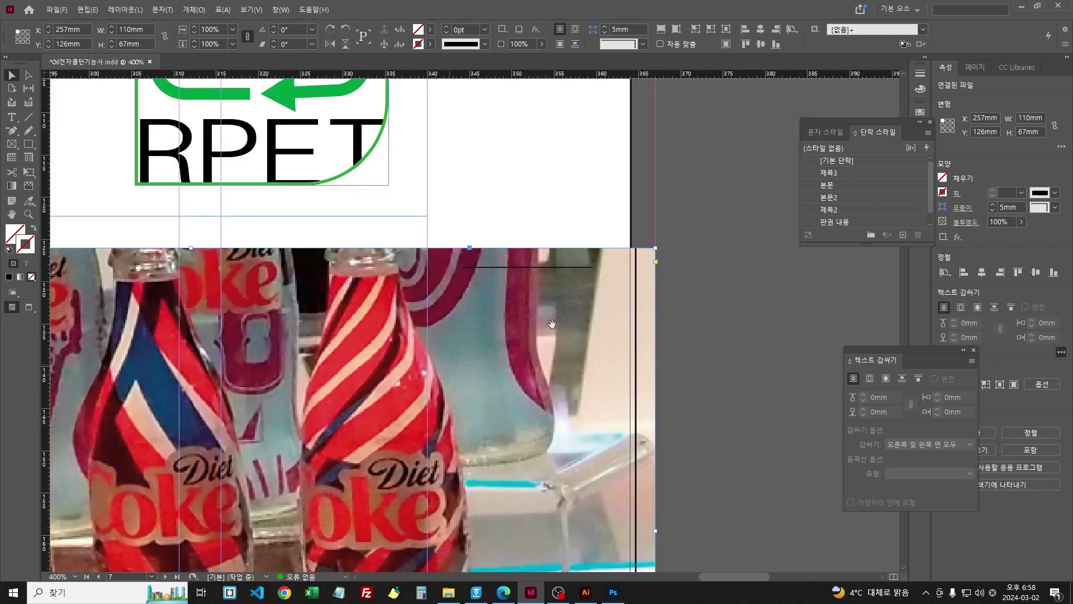
{"action": "right_click", "coordinate": [596, 319]}
{"action": "mouse_move", "coordinate": [624, 347]}
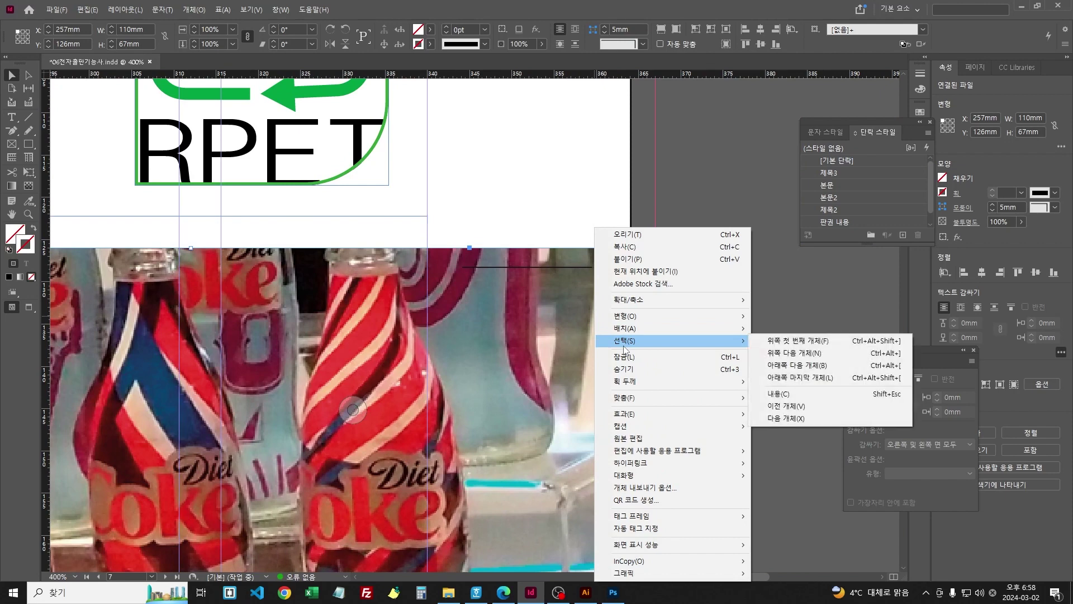
{"action": "left_click", "coordinate": [805, 383]}
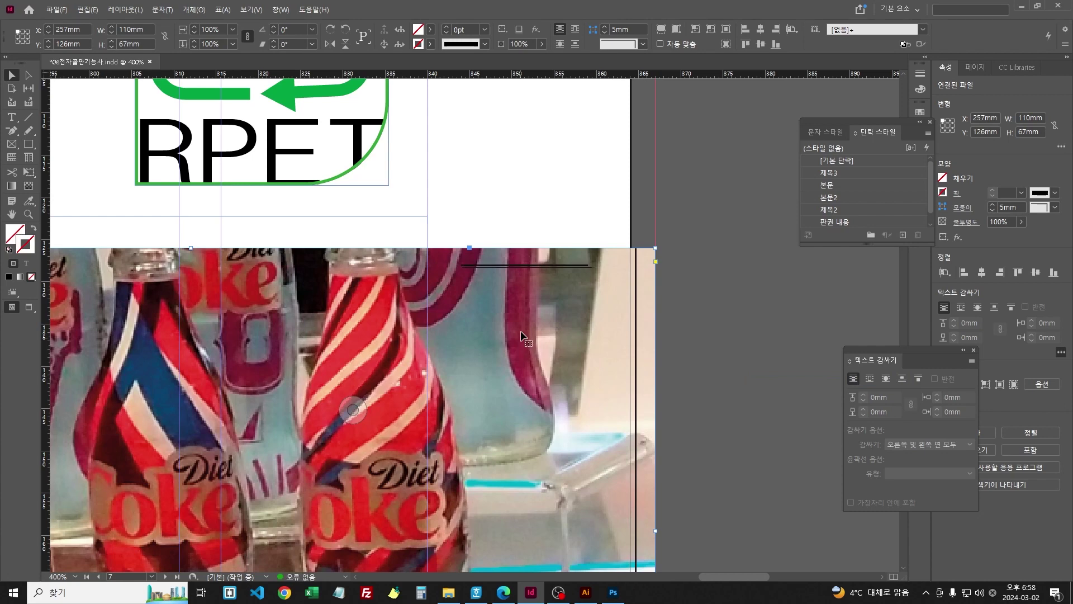
{"action": "left_click", "coordinate": [583, 209]}
{"action": "left_click", "coordinate": [591, 334]}
Step: Save the document and shorten the rPET text frame to a height of 71.6 mm
{"action": "key", "text": "ctrl+minus"}
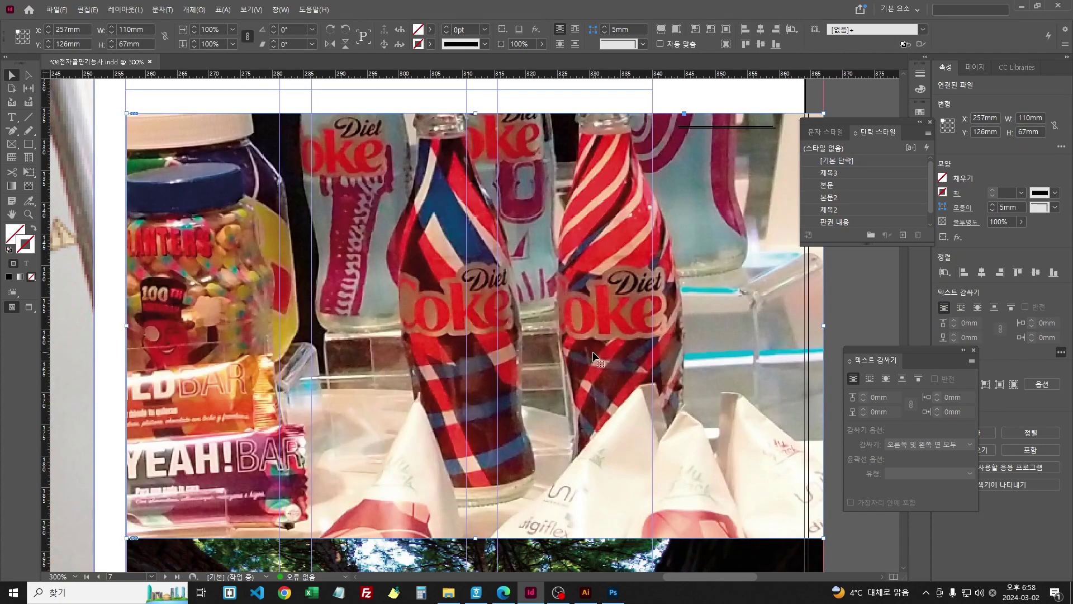
{"action": "key", "text": "ctrl+s"}
{"action": "key", "text": "ctrl+minus"}
{"action": "left_click", "coordinate": [670, 330]}
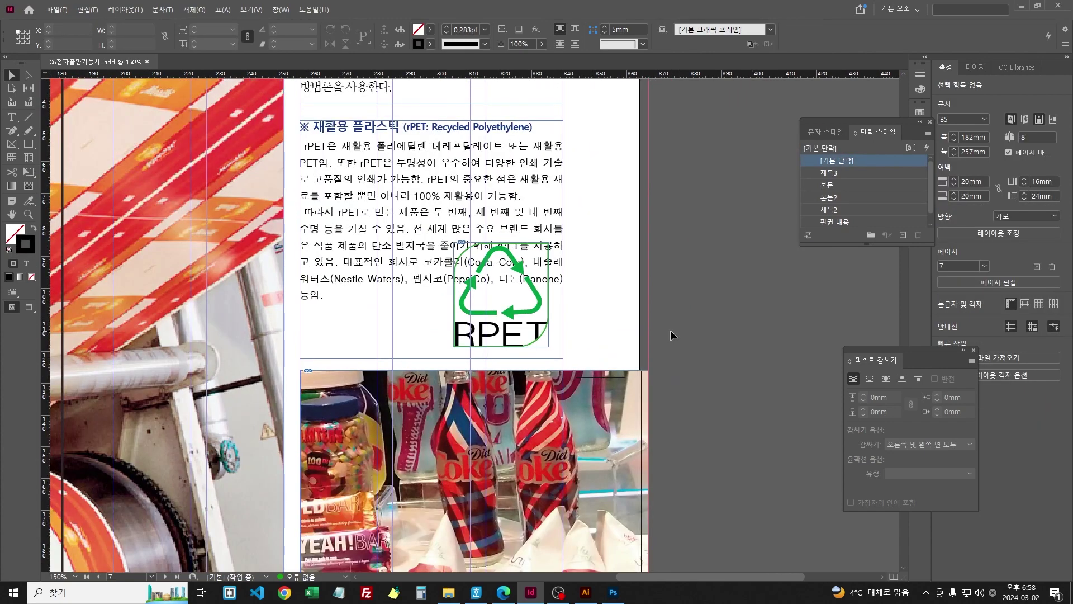
{"action": "left_click", "coordinate": [504, 352]}
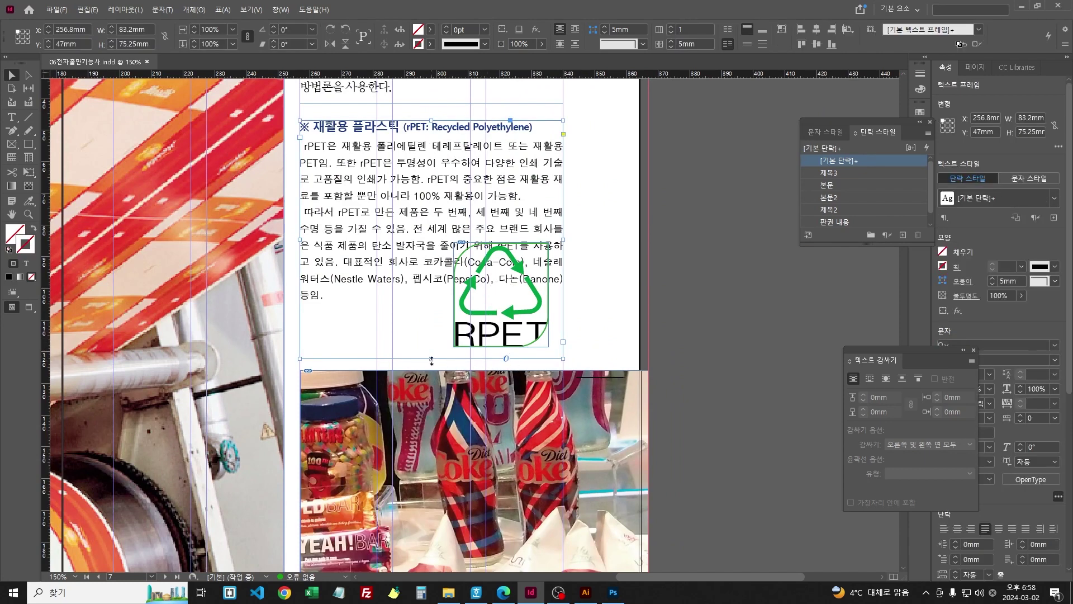
{"action": "left_click_drag", "start_coordinate": [432, 361], "coordinate": [432, 347]}
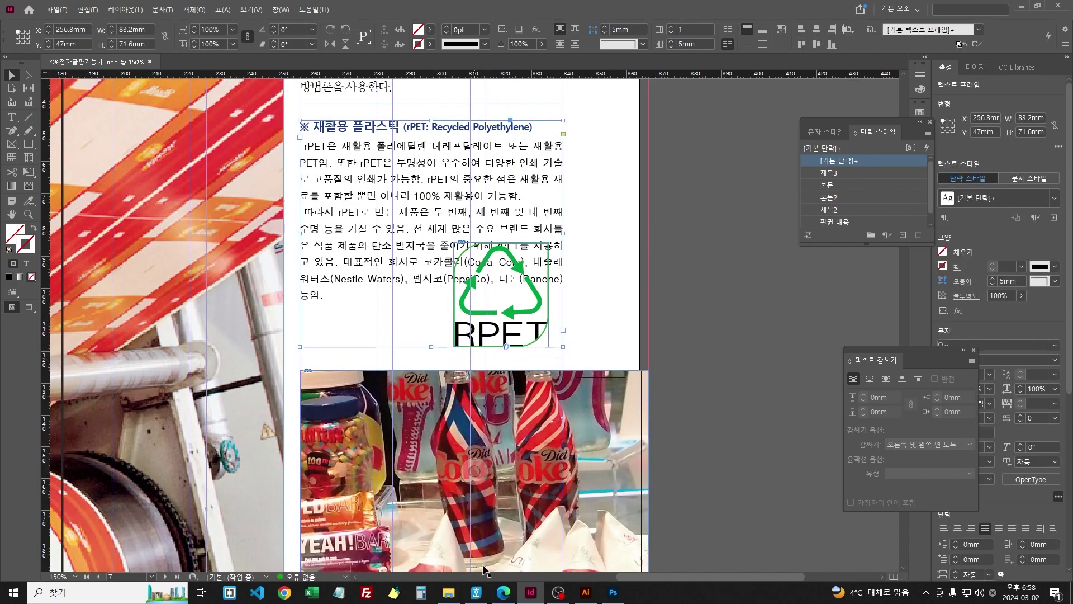
Step: Check the exam PDF's RPET-to-photo spacing, then return to InDesign and create a 10 × 10 mm rectangle beside the RPET illustration
{"action": "key", "text": "alt+Tab"}
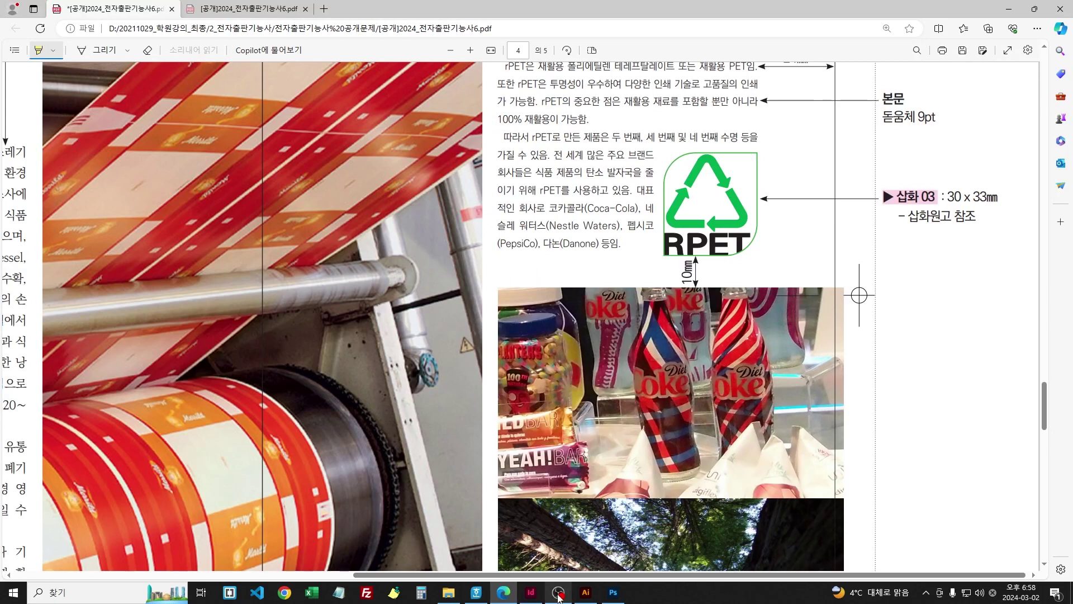
{"action": "left_click", "coordinate": [531, 591]}
{"action": "left_click", "coordinate": [29, 144]}
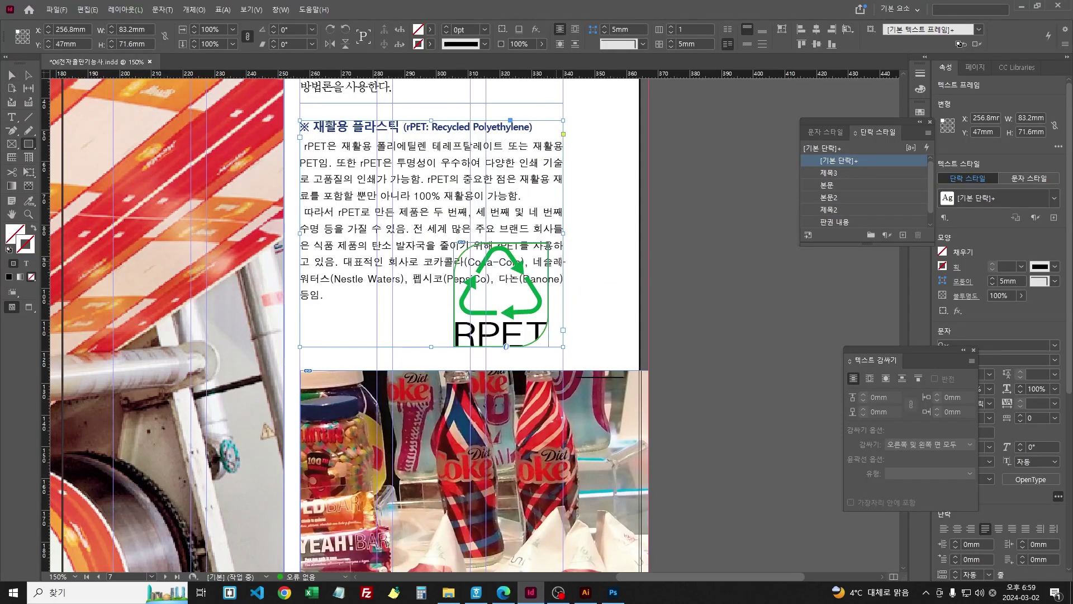
{"action": "left_click", "coordinate": [667, 315]}
{"action": "type", "text": "10"}
{"action": "key", "text": "Tab"}
{"action": "type", "text": "10"}
{"action": "key", "text": "Return"}
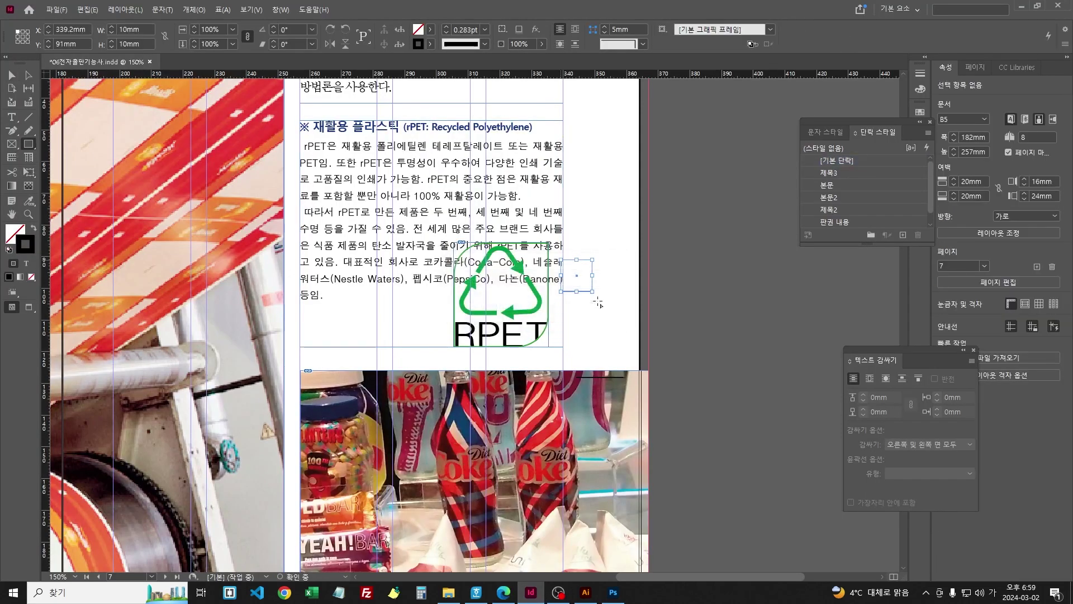
Step: Swap the rectangle's fill and stroke for a solid black fill and set its size to 10 × 10 mm
{"action": "left_click", "coordinate": [39, 229]}
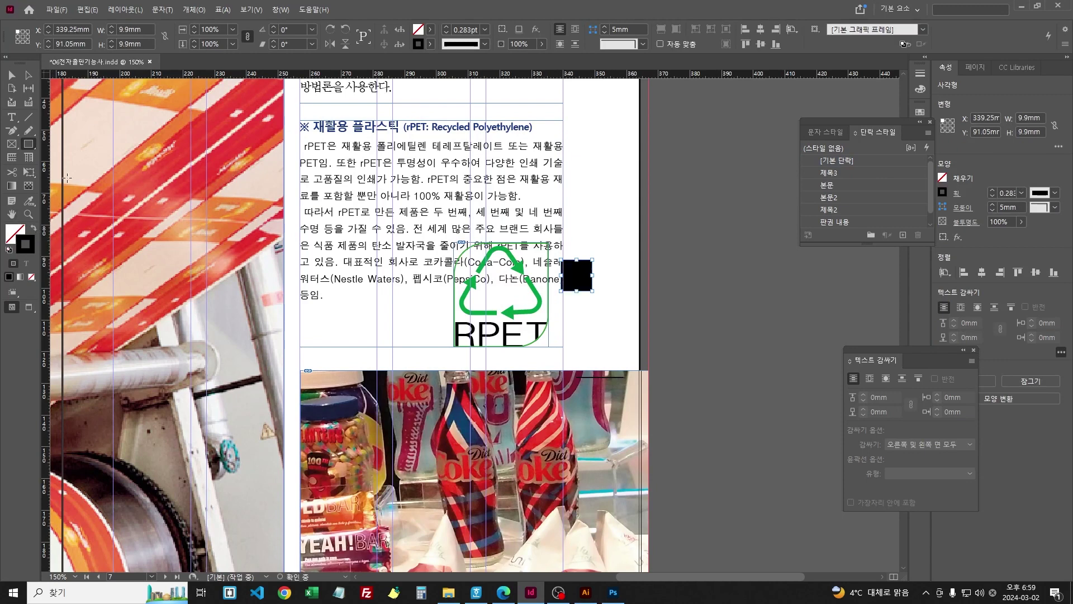
{"action": "left_click", "coordinate": [131, 30]}
{"action": "key", "text": "Tab"}
{"action": "type", "text": "10"}
{"action": "key", "text": "Return"}
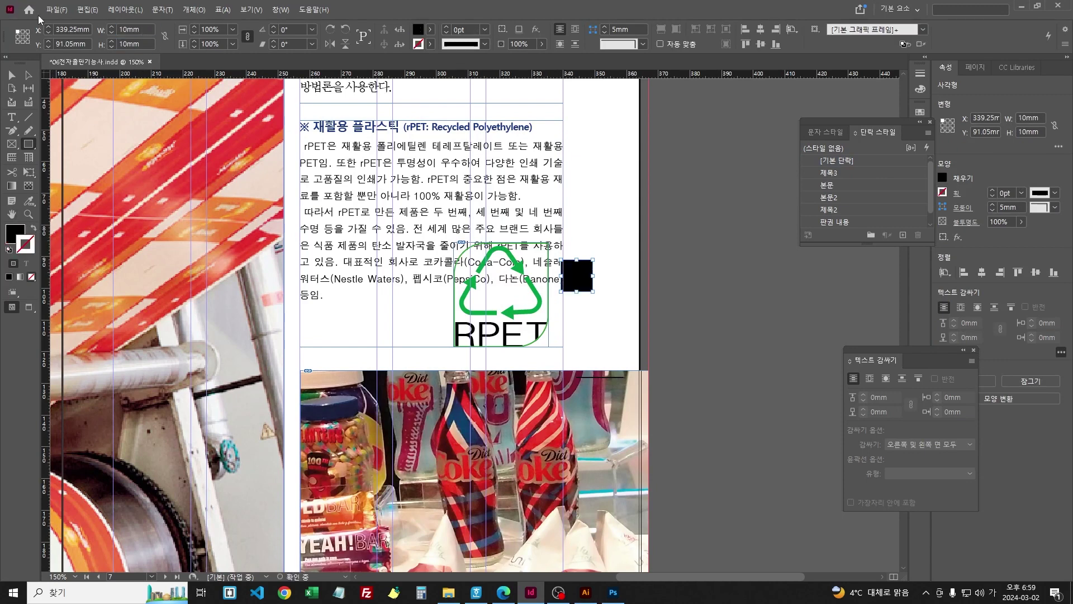
Step: Place the black square on the bottles photo's top edge and raise the RPET illustration to Y 83 mm so it rests on it
{"action": "key", "text": "ctrl+="}
{"action": "key", "text": "ctrl+="}
{"action": "key", "text": "ctrl+="}
{"action": "left_click", "coordinate": [11, 75]}
{"action": "scroll", "coordinate": [491, 146], "scroll_direction": "down", "scroll_amount": 5}
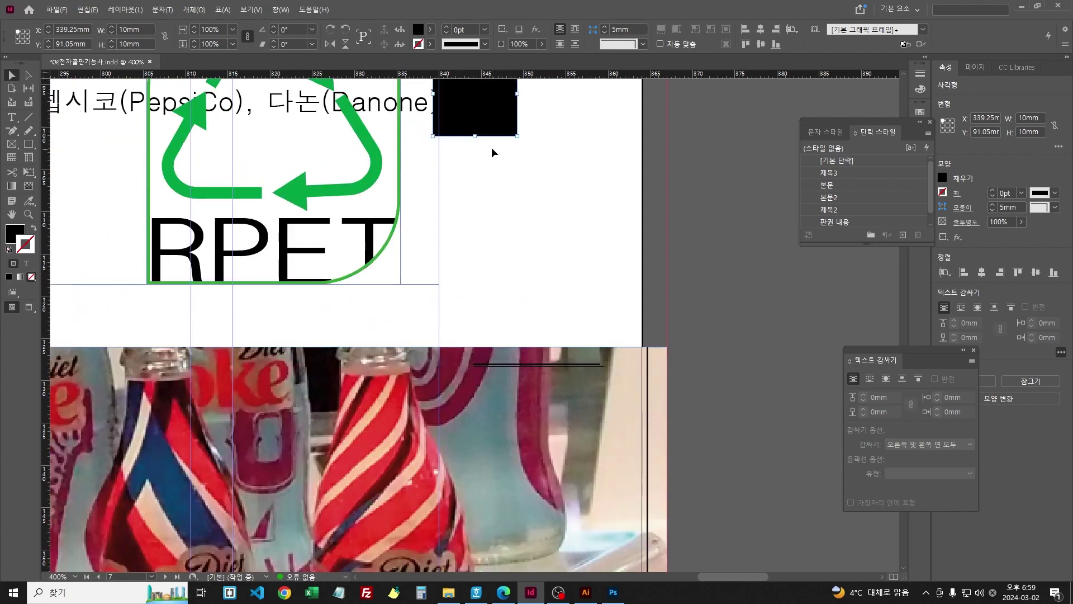
{"action": "left_click_drag", "start_coordinate": [487, 117], "coordinate": [360, 327]}
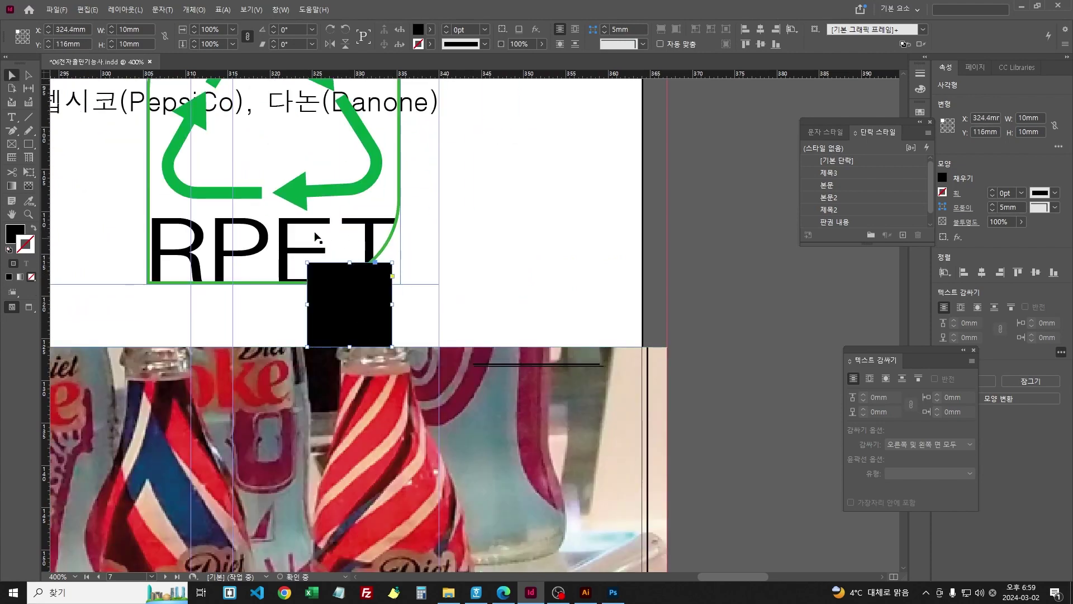
{"action": "left_click_drag", "start_coordinate": [263, 240], "coordinate": [263, 217]}
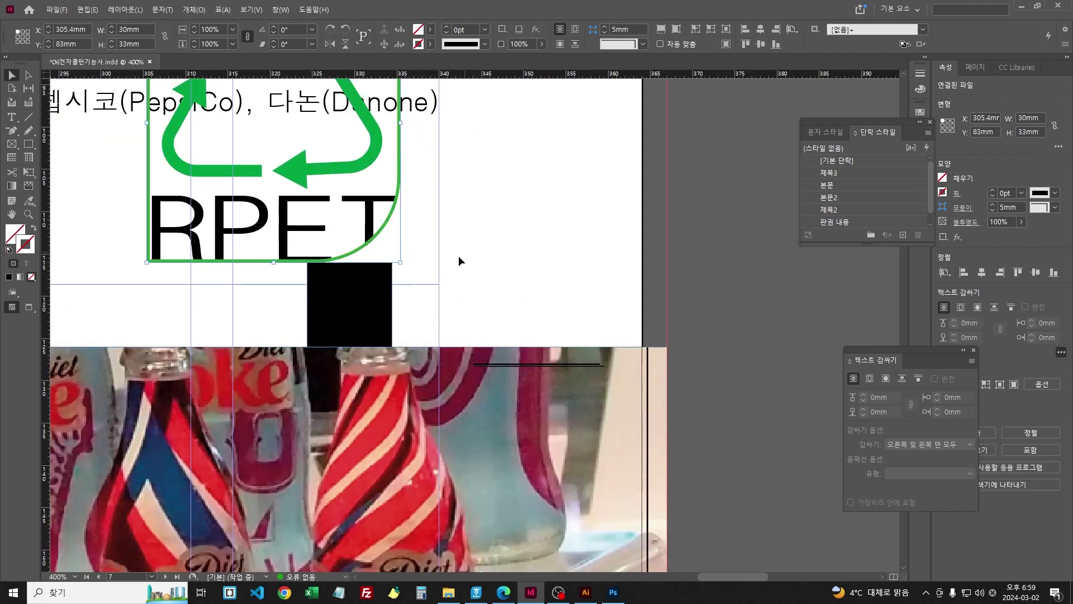
Step: Move the black spacer square off the page onto the pasteboard at about X 370.5 mm
{"action": "left_click_drag", "start_coordinate": [351, 311], "coordinate": [741, 311]}
{"action": "key", "text": "ctrl+minus"}
{"action": "key", "text": "ctrl+minus"}
{"action": "key", "text": "ctrl+minus"}
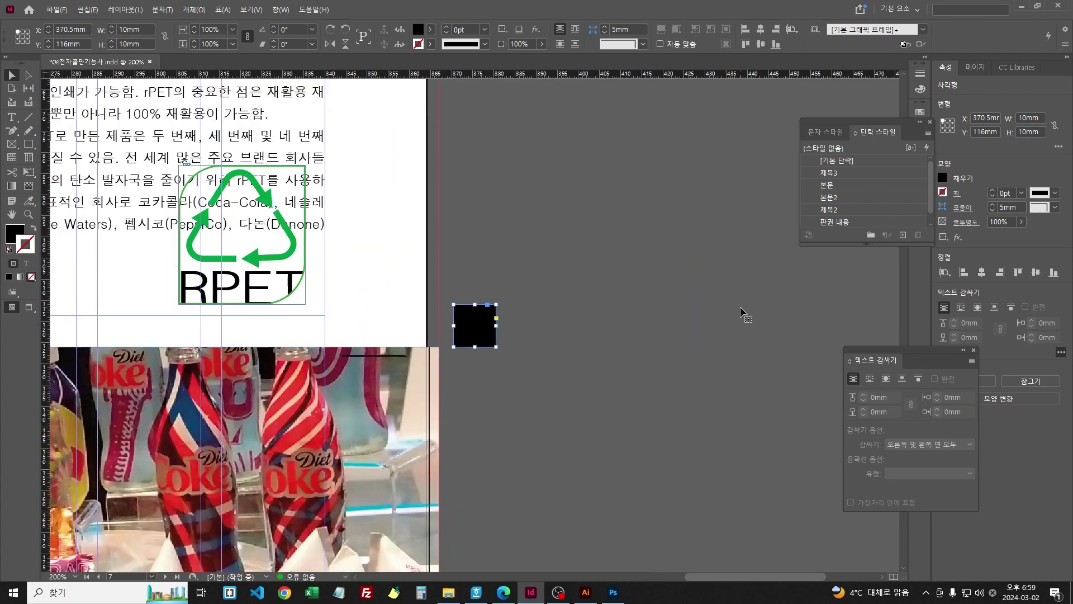
Step: Wrap the text around the RPET illustration's object shape and align the illustration to the column's right edge at X 310 mm
{"action": "left_click", "coordinate": [372, 265]}
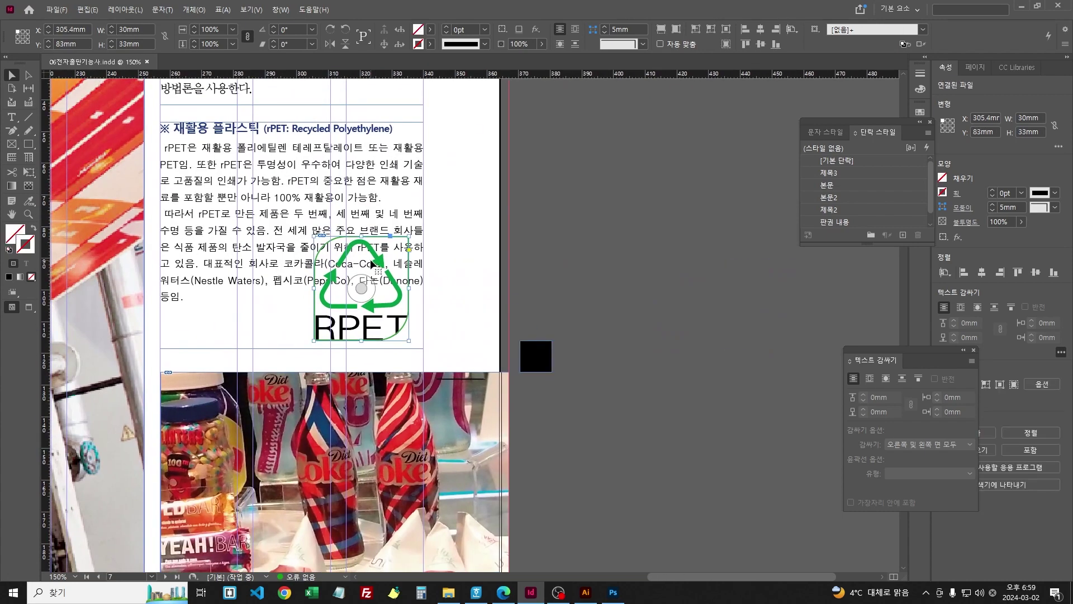
{"action": "left_click", "coordinate": [886, 379]}
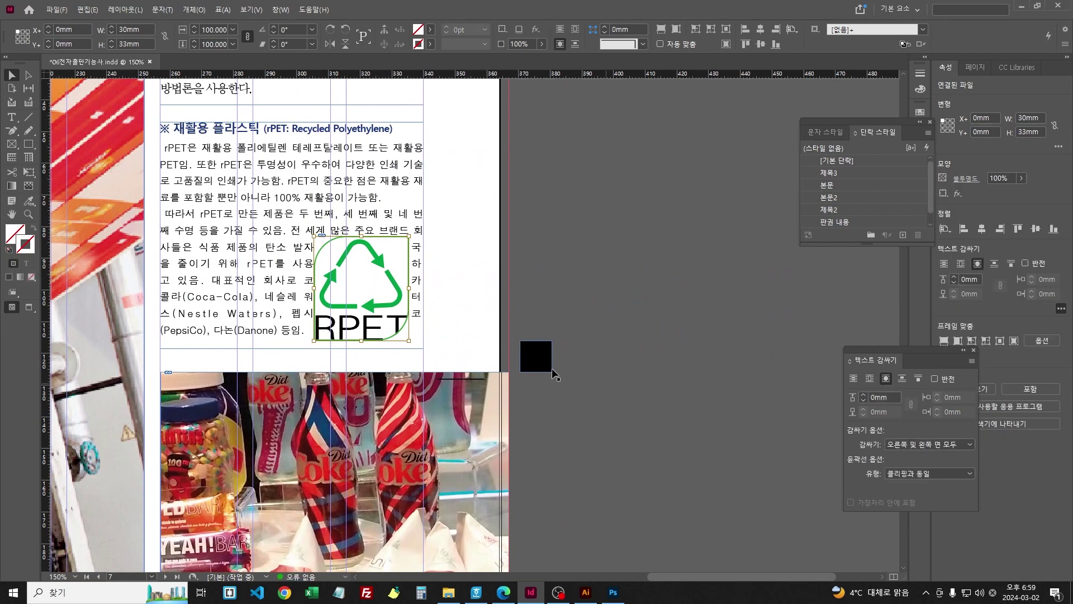
{"action": "left_click_drag", "start_coordinate": [368, 323], "coordinate": [383, 324]}
{"action": "key", "text": "ctrl+z"}
{"action": "left_click", "coordinate": [531, 240]}
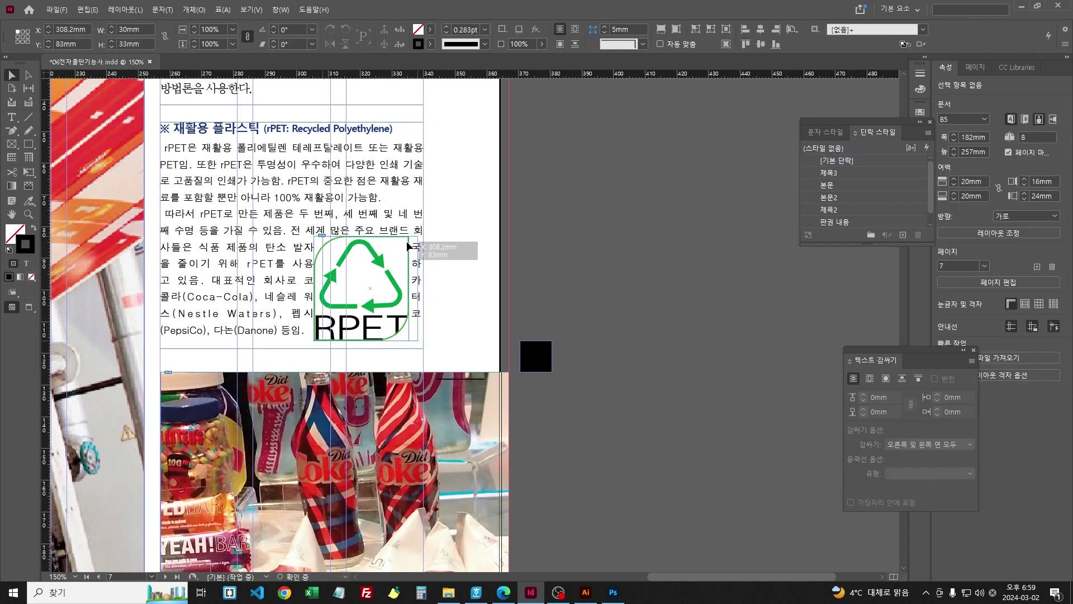
{"action": "left_click_drag", "start_coordinate": [411, 244], "coordinate": [426, 244]}
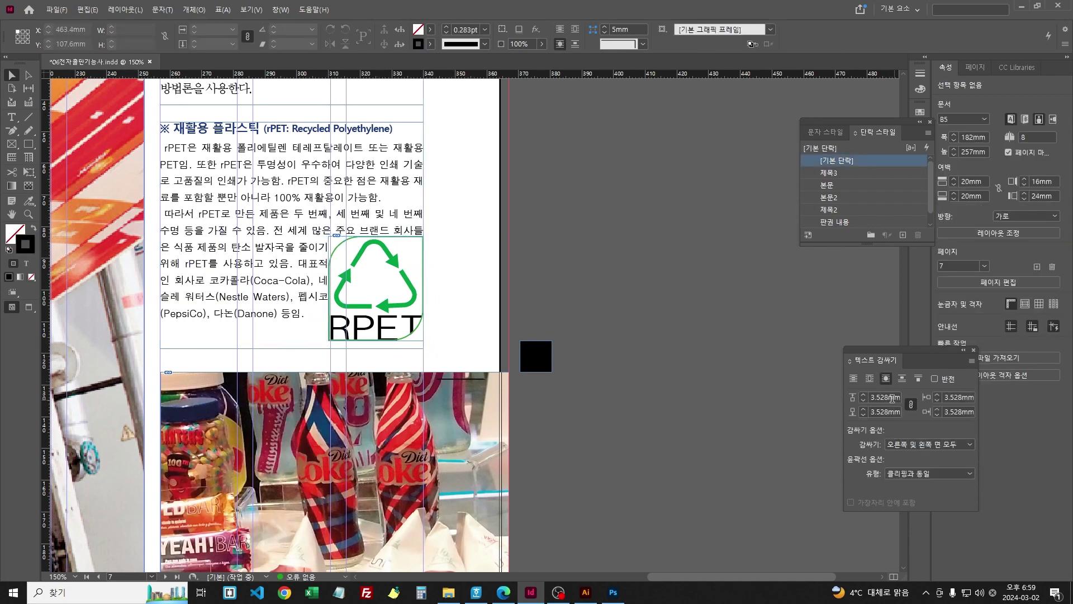
Step: Set the text wrap offset around the RPET illustration to 3 mm
{"action": "left_click", "coordinate": [872, 396]}
{"action": "type", "text": "3"}
{"action": "key", "text": "Return"}
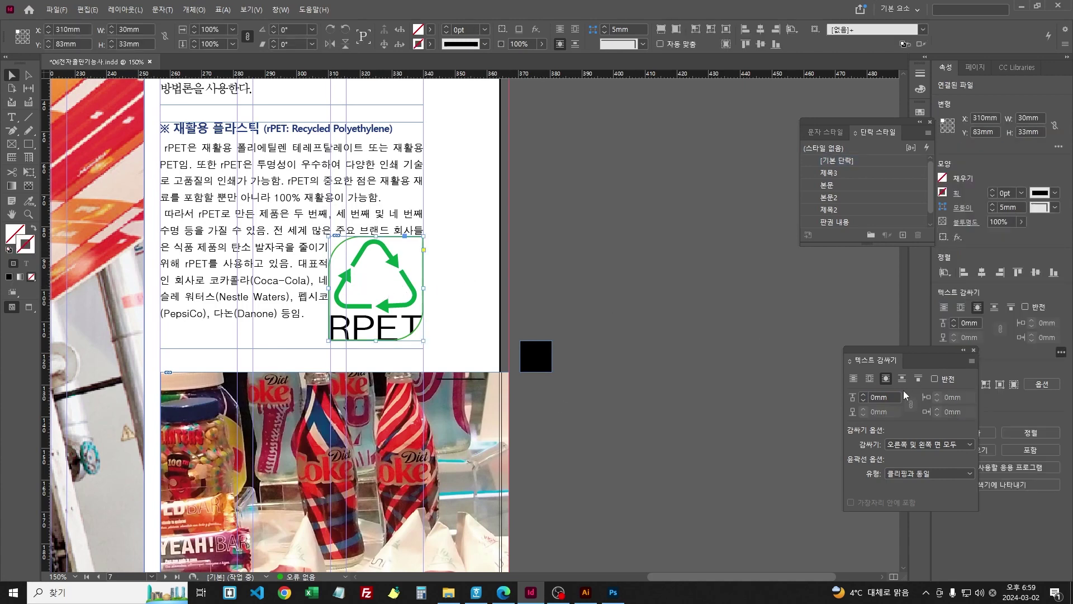
{"action": "left_click", "coordinate": [881, 397]}
{"action": "key", "text": "Return"}
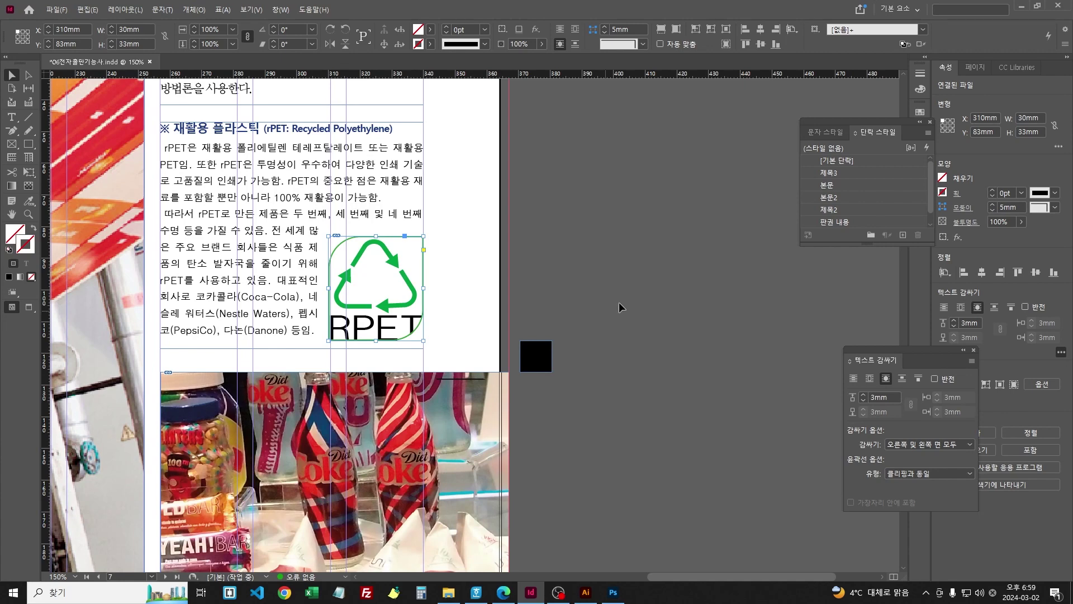
Step: Tighten the tracking of the rPET body text under the recycled plastic heading to -20
{"action": "double_click", "coordinate": [220, 329]}
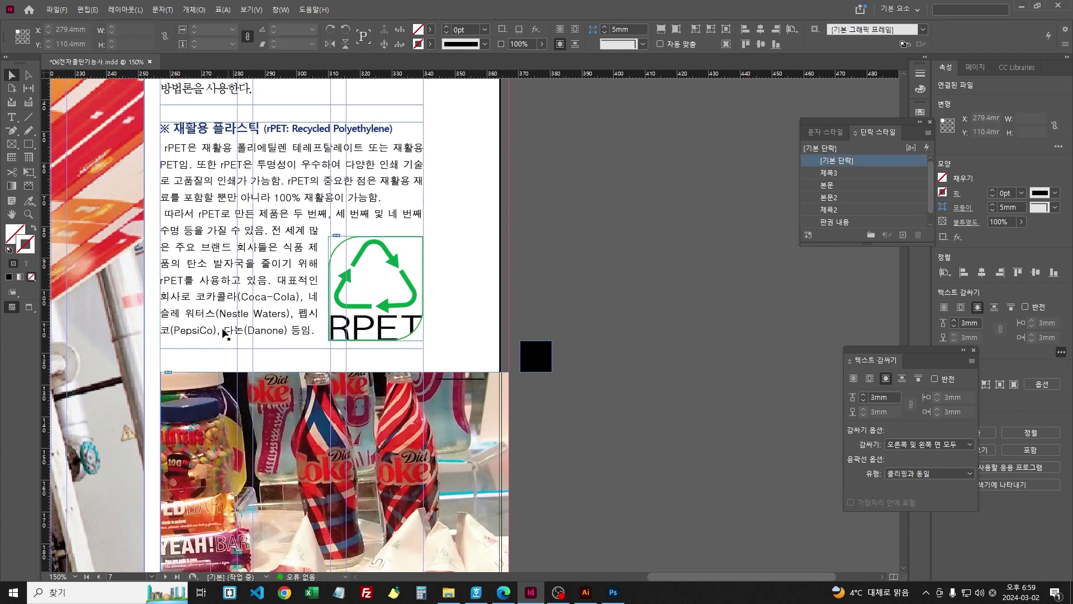
{"action": "left_click_drag", "start_coordinate": [311, 329], "coordinate": [126, 150]}
{"action": "key", "text": "alt+Left"}
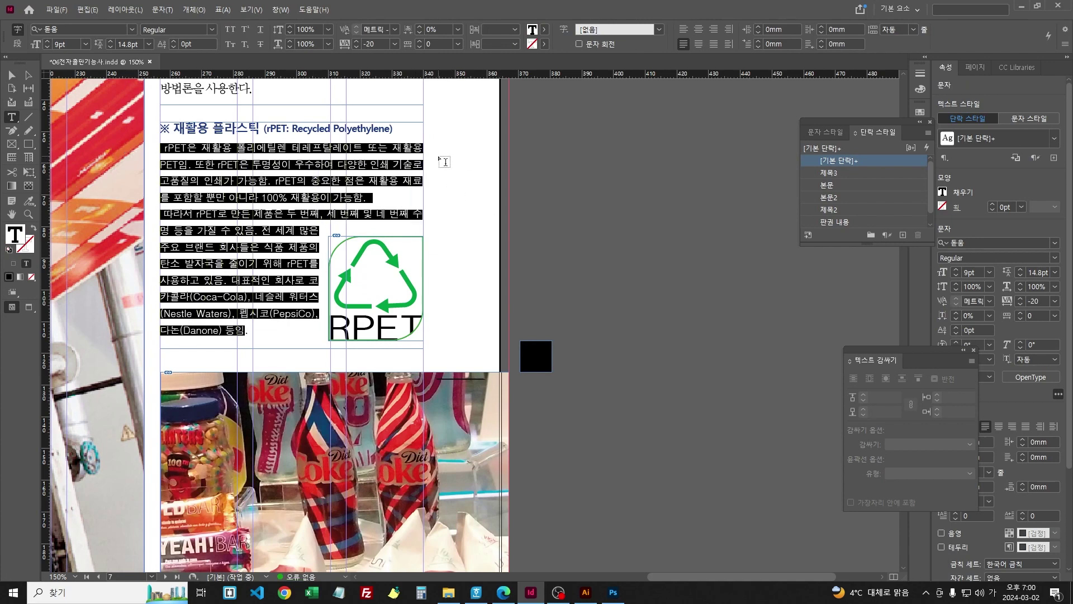
Step: Check the body text specification in the exam PDF and create a paragraph style named 본문3 from the selected rPET text
{"action": "key", "text": "alt+Tab"}
{"action": "scroll", "coordinate": [883, 186], "scroll_direction": "up", "scroll_amount": 2}
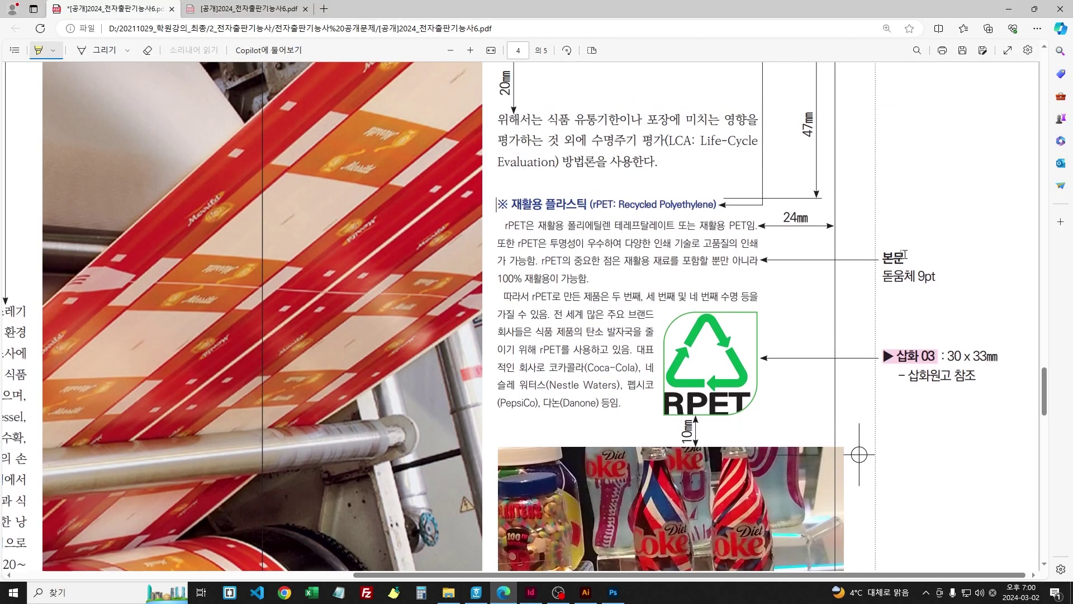
{"action": "left_click", "coordinate": [536, 596]}
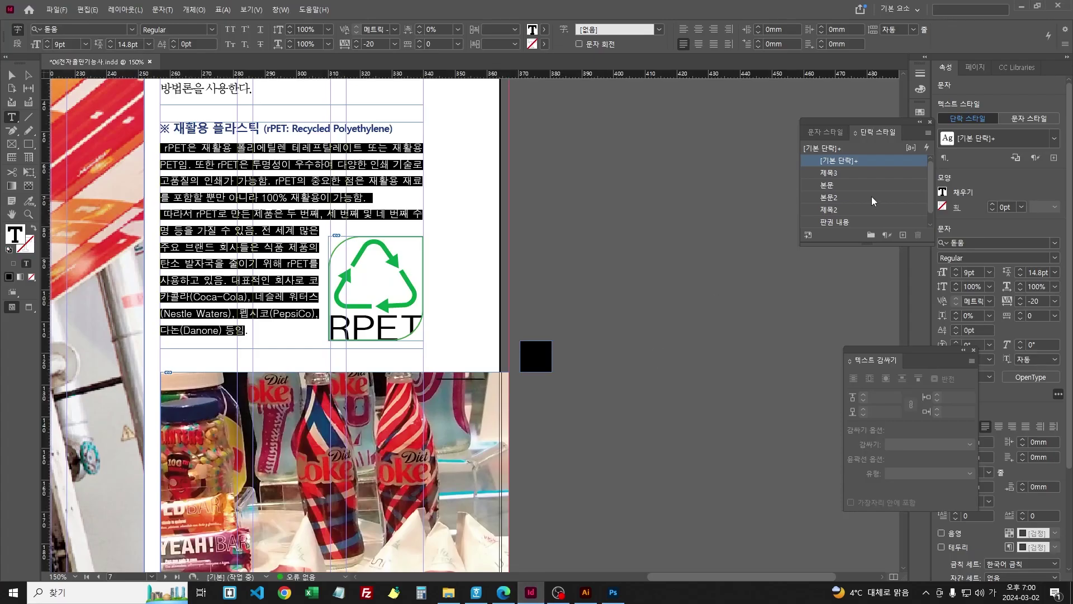
{"action": "left_click", "coordinate": [901, 236]}
{"action": "double_click", "coordinate": [847, 170]}
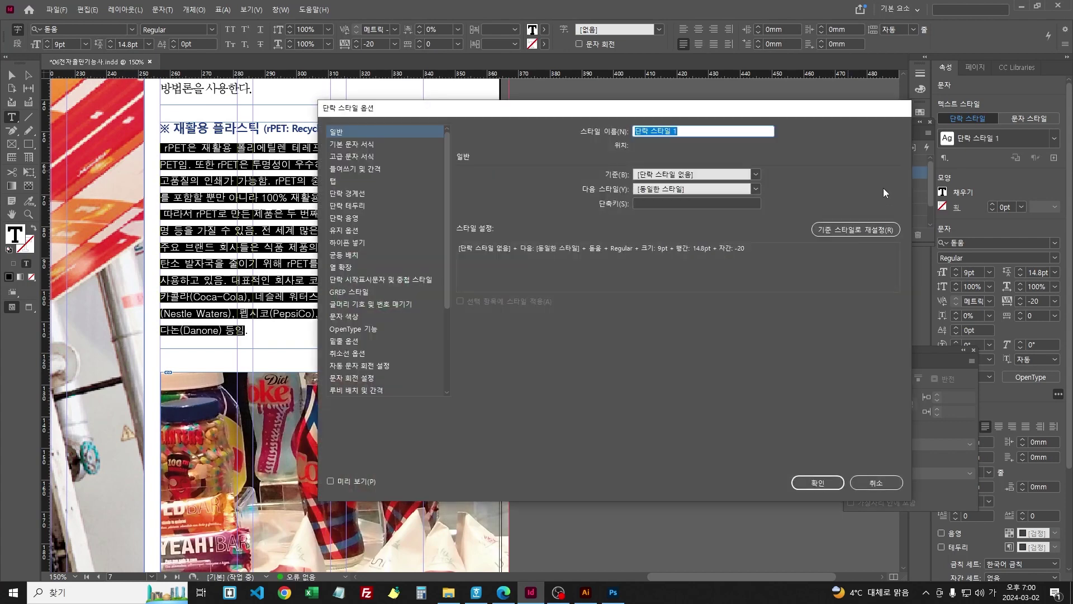
{"action": "type", "text": "본문"}
{"action": "left_click_drag", "start_coordinate": [826, 115], "coordinate": [602, 112]}
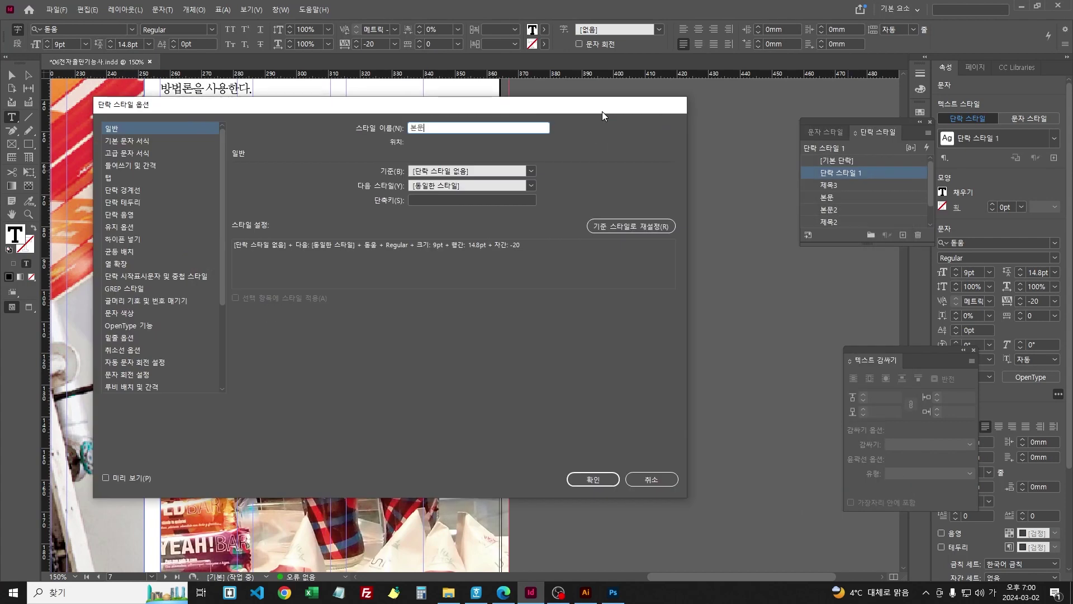
{"action": "type", "text": "문3"}
{"action": "key", "text": "Return"}
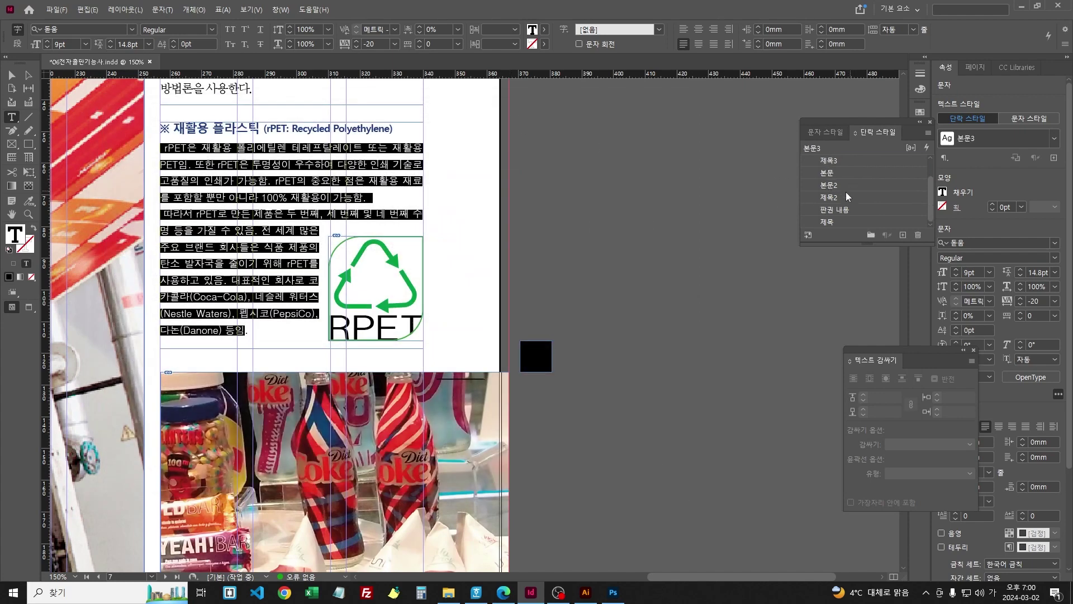
Step: Save the document and delete the black spacer square from the pasteboard beside page 7
{"action": "scroll", "coordinate": [841, 176], "scroll_direction": "up", "scroll_amount": 1}
{"action": "key", "text": "ctrl+s"}
{"action": "key", "text": "Escape"}
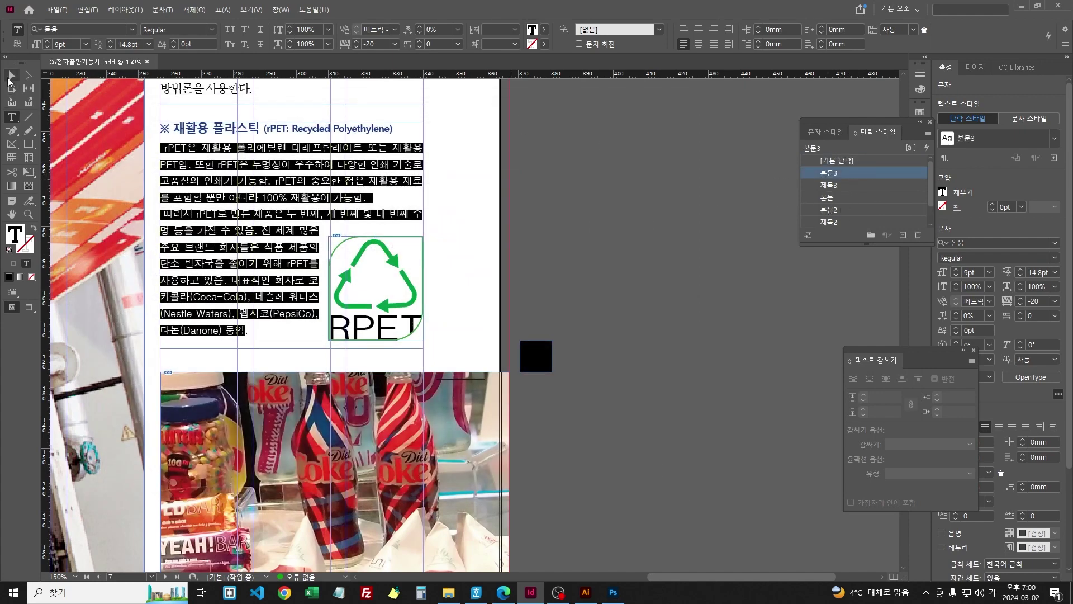
{"action": "left_click", "coordinate": [549, 355]}
{"action": "key", "text": "Delete"}
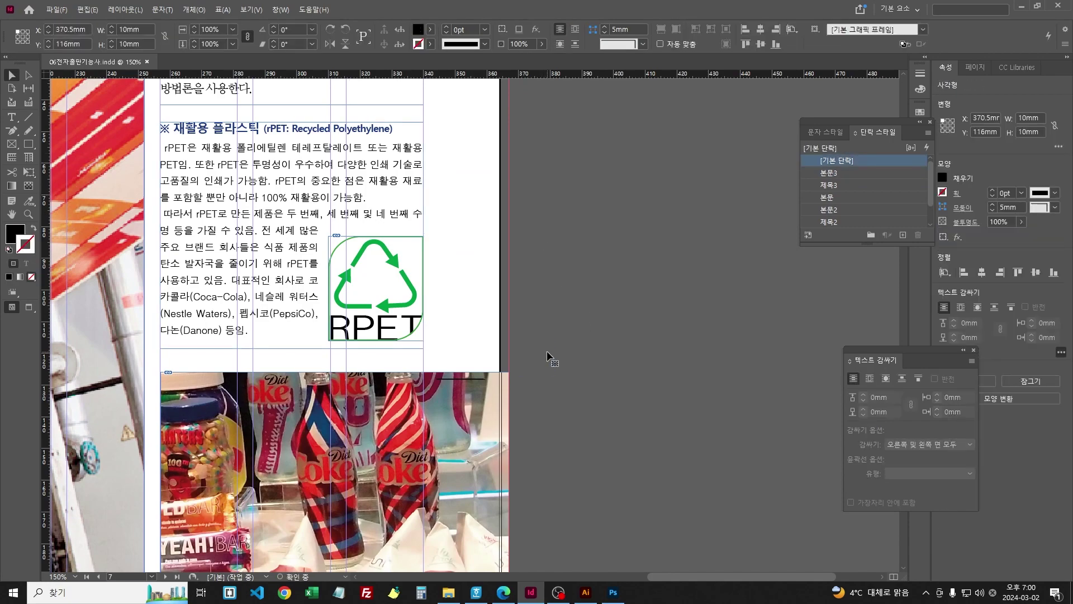
Step: Go to page 8 of the magazine
{"action": "left_click_drag", "start_coordinate": [346, 417], "coordinate": [509, 306]}
{"action": "scroll", "coordinate": [680, 160], "scroll_direction": "down", "scroll_amount": 3}
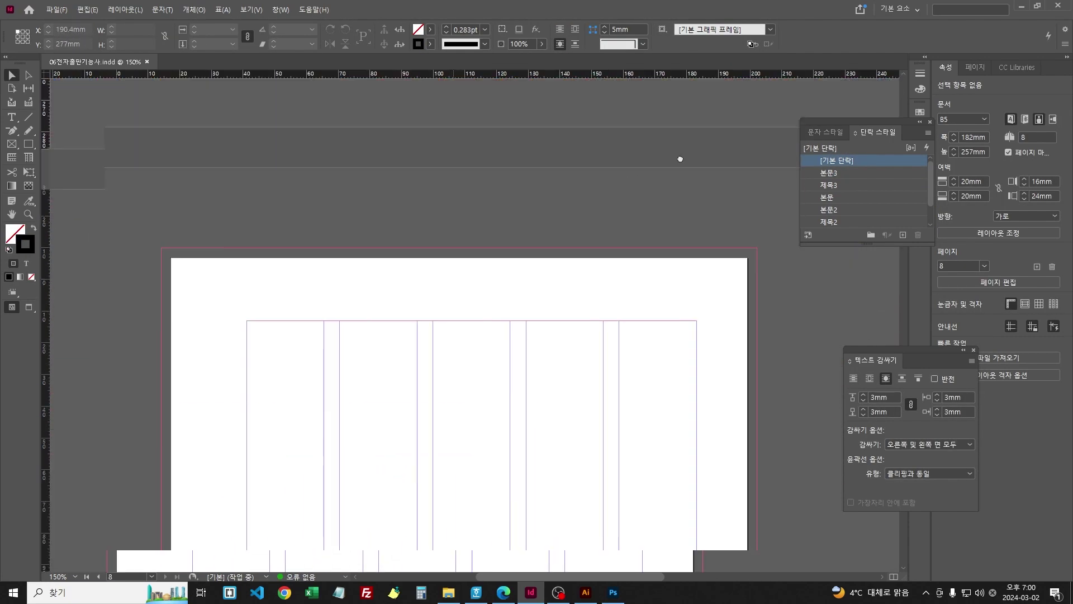
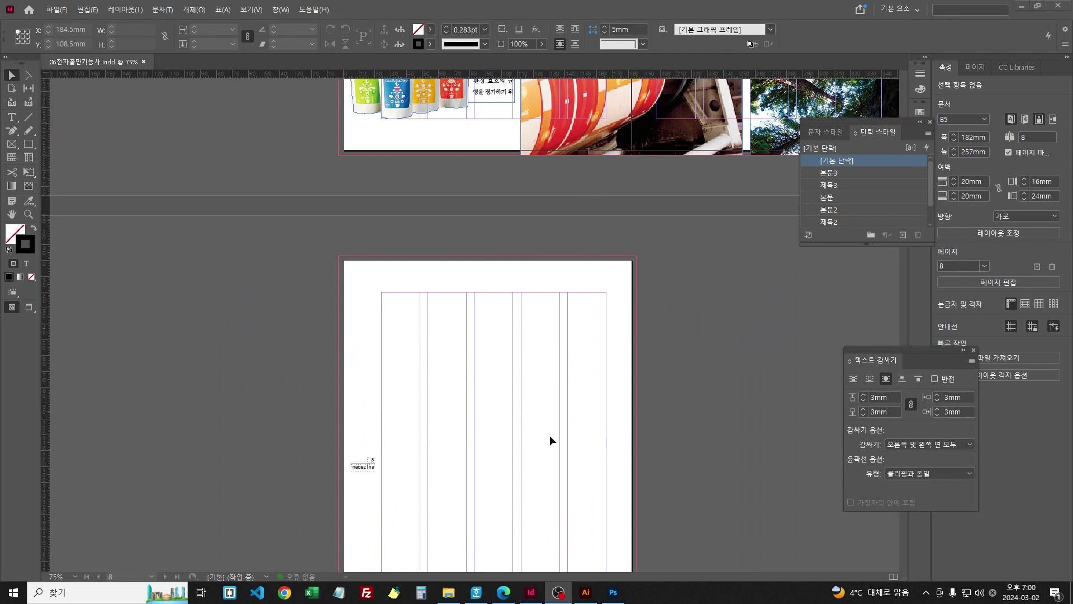
{"action": "left_click", "coordinate": [151, 576]}
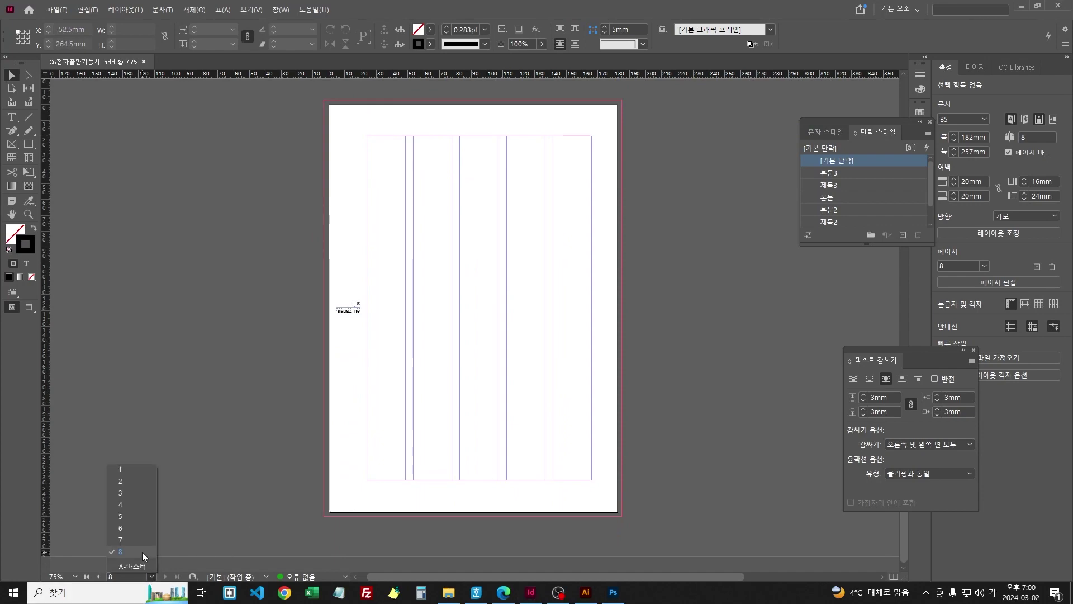
{"action": "left_click", "coordinate": [142, 552]}
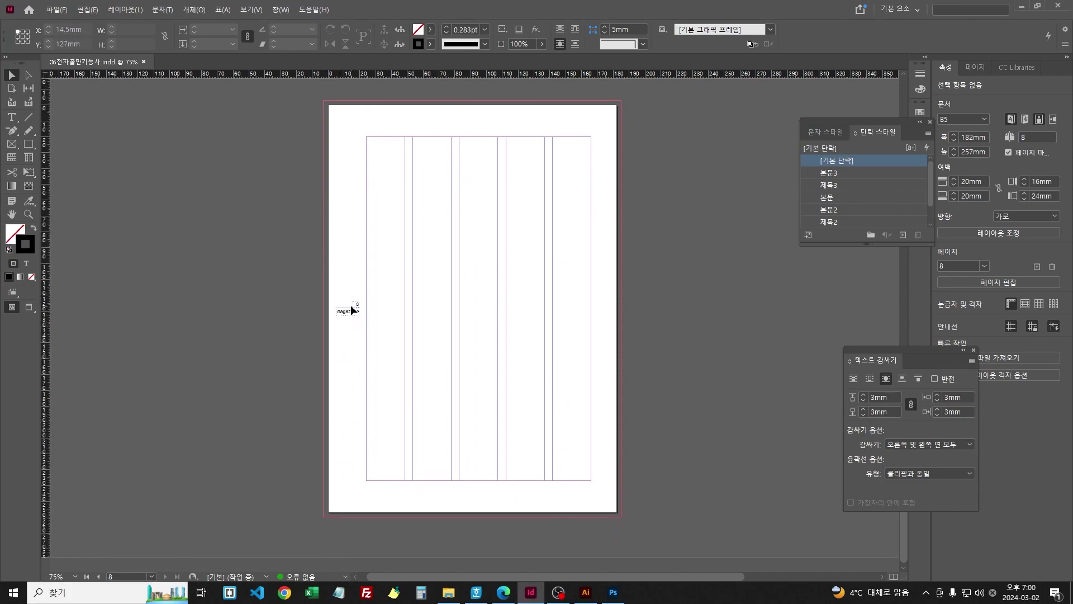
Step: Review the page 8 layout in the exam PDF and delete the page number and magazine group from page 8
{"action": "left_click", "coordinate": [503, 592]}
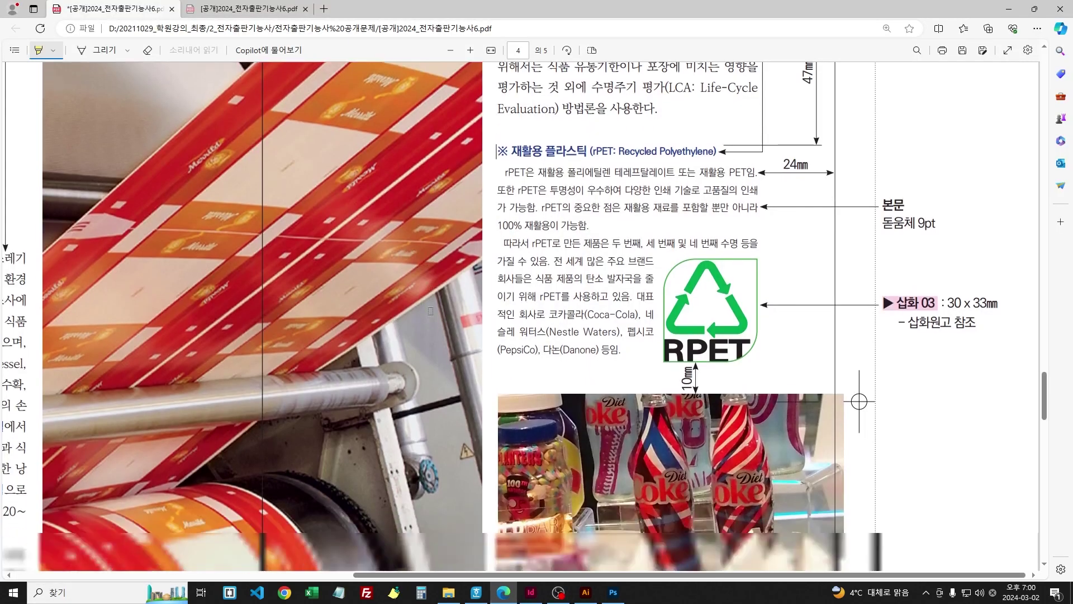
{"action": "scroll", "coordinate": [430, 310], "scroll_direction": "down", "scroll_amount": 10}
{"action": "left_click_drag", "start_coordinate": [512, 574], "coordinate": [278, 562]}
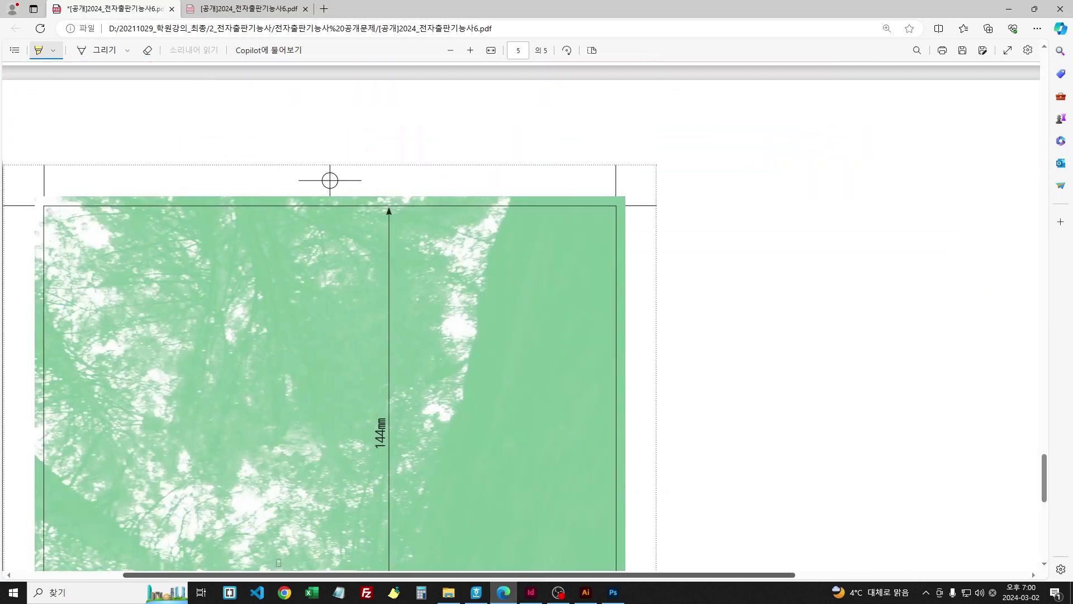
{"action": "scroll", "coordinate": [278, 562], "scroll_direction": "down", "scroll_amount": 1}
{"action": "scroll", "coordinate": [279, 391], "scroll_direction": "down", "scroll_amount": 3}
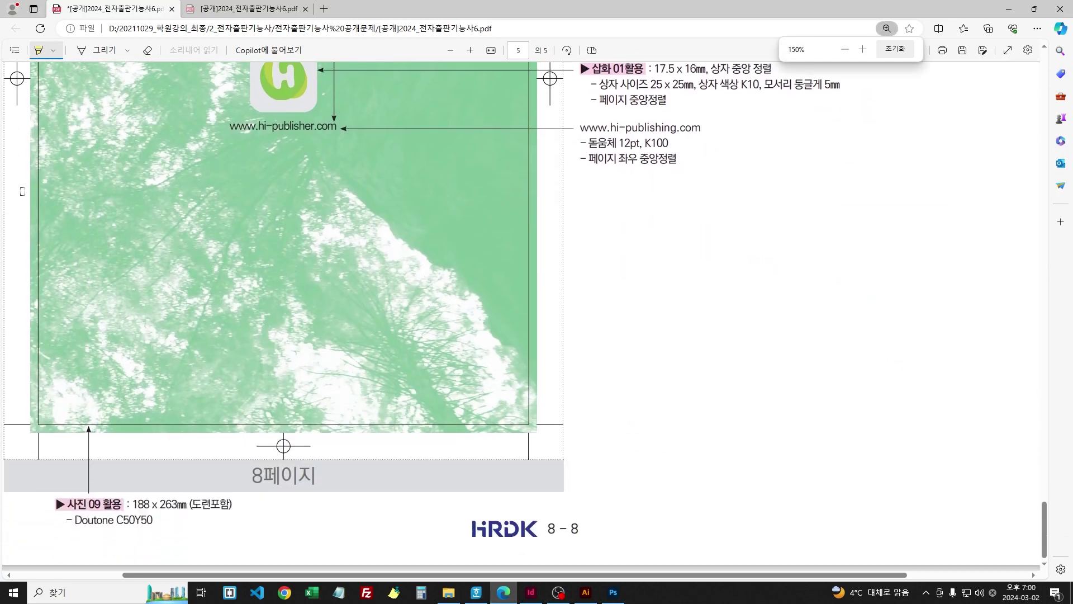
{"action": "scroll", "coordinate": [315, 560], "scroll_direction": "left", "scroll_amount": 3}
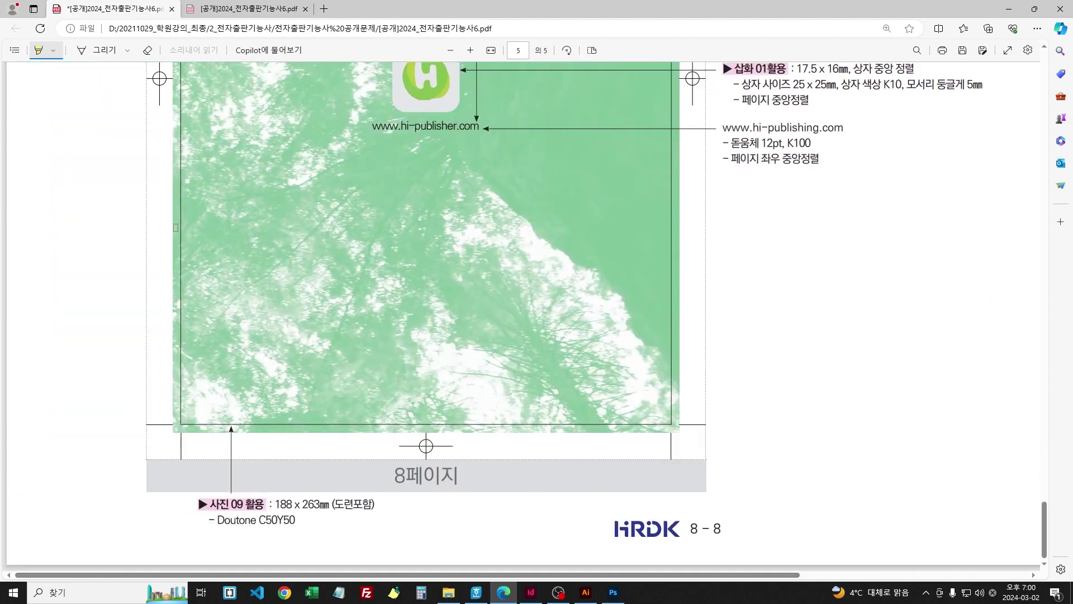
{"action": "scroll", "coordinate": [166, 344], "scroll_direction": "up", "scroll_amount": 4}
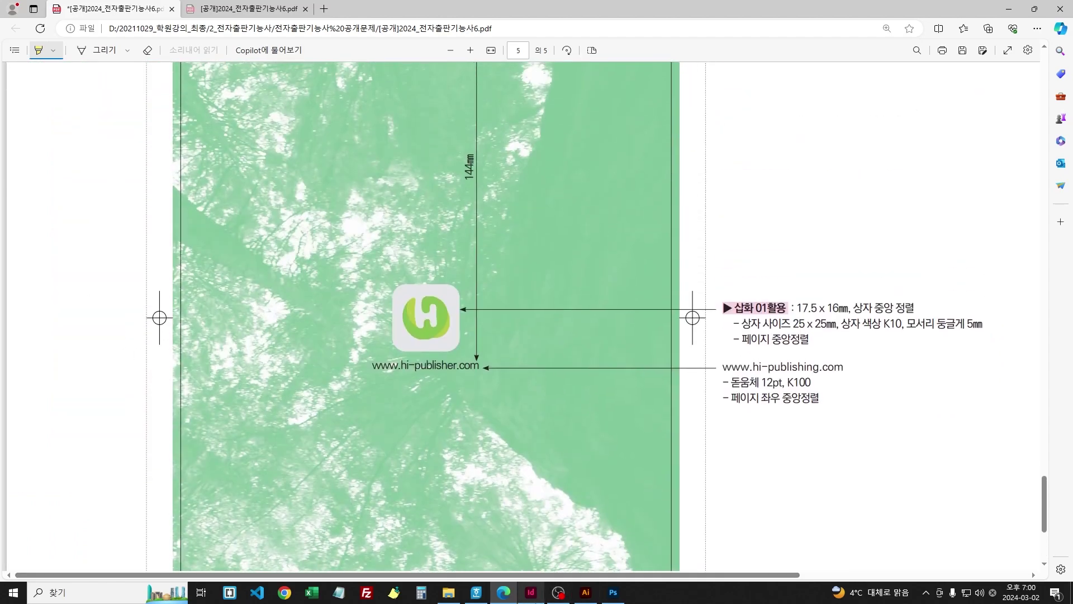
{"action": "left_click", "coordinate": [530, 592]}
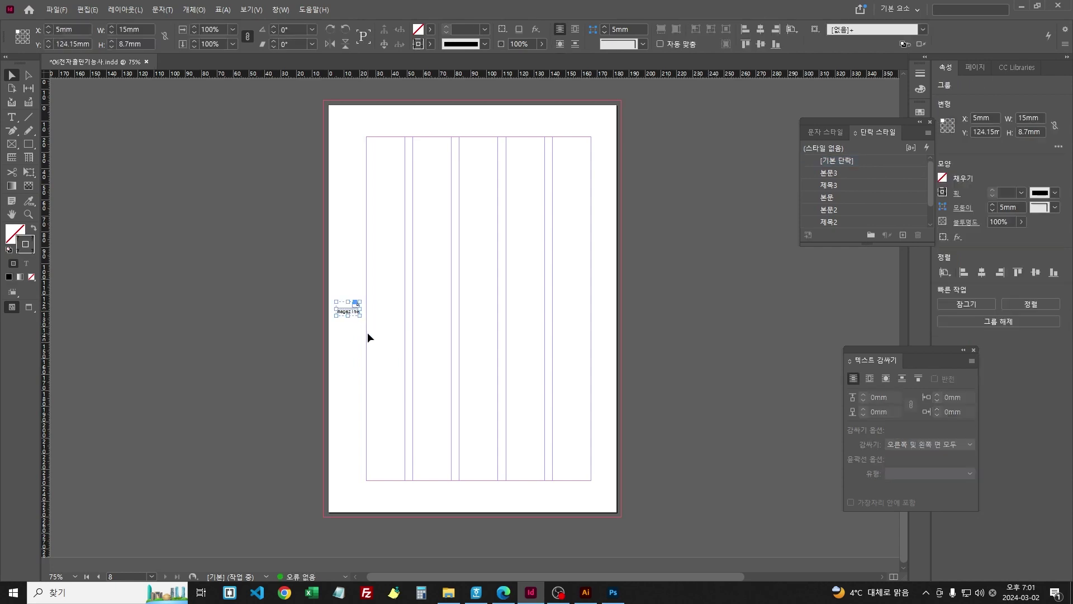
{"action": "key", "text": "Delete"}
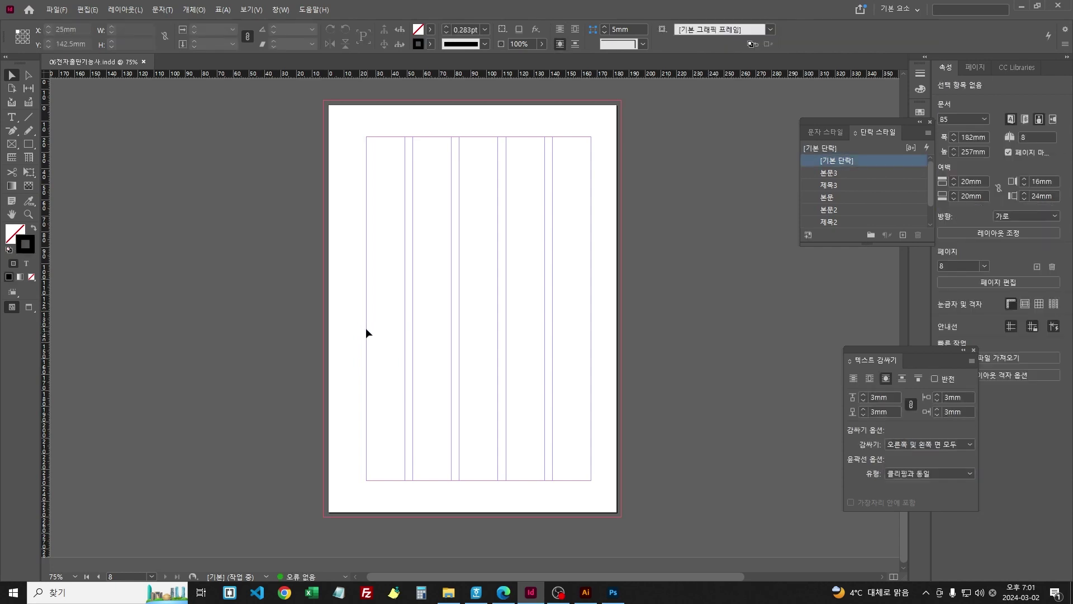
Step: Check the photo 09 specification in the exam PDF and open 09.png in Photoshop
{"action": "left_click", "coordinate": [503, 592]}
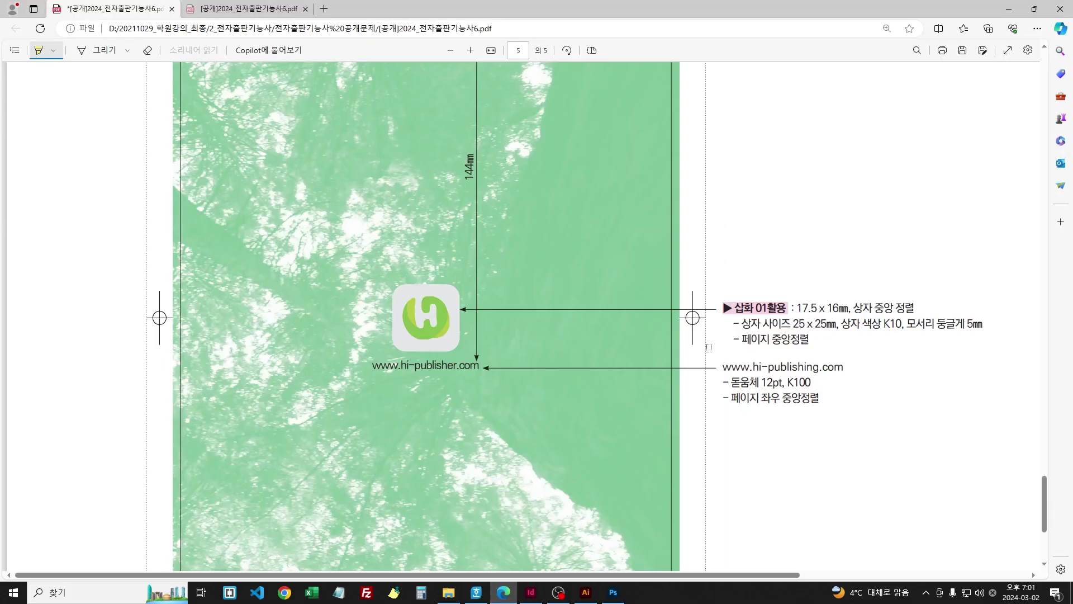
{"action": "scroll", "coordinate": [656, 339], "scroll_direction": "up", "scroll_amount": 2}
{"action": "scroll", "coordinate": [642, 324], "scroll_direction": "down", "scroll_amount": 6}
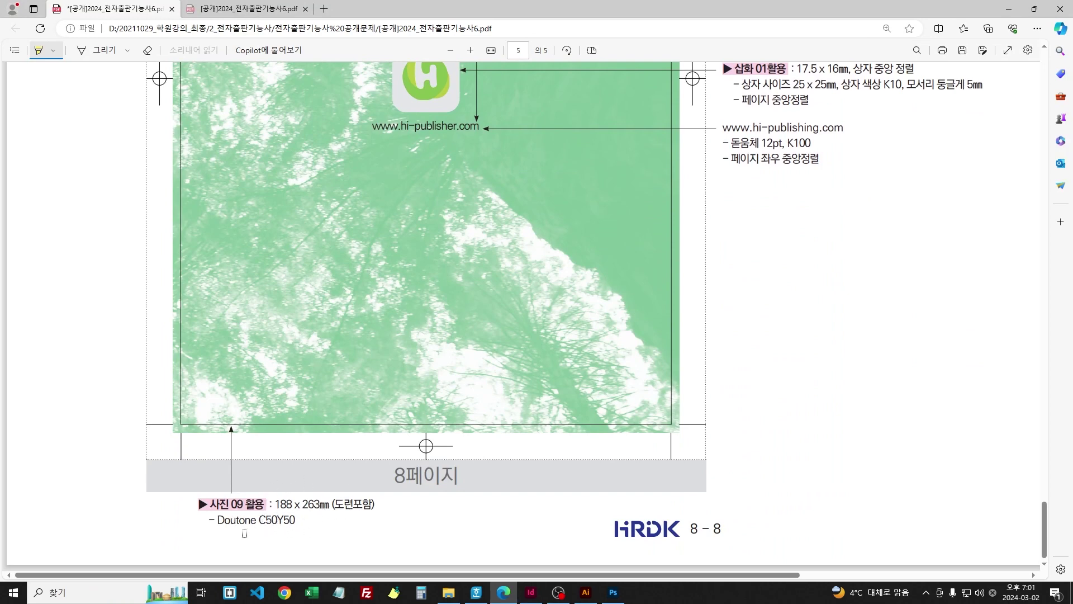
{"action": "left_click", "coordinate": [613, 591]}
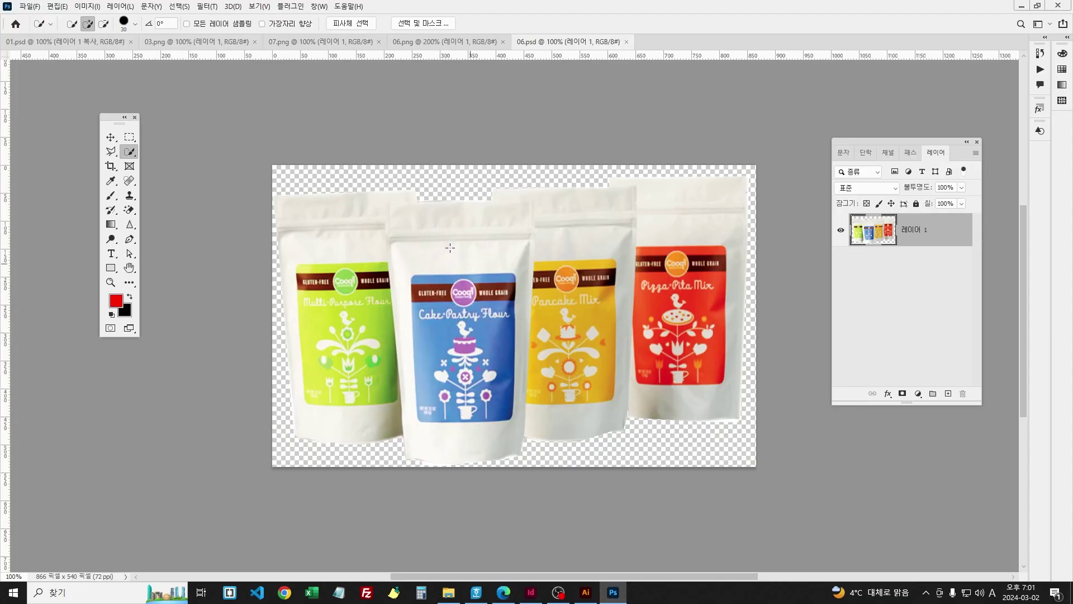
{"action": "key", "text": "ctrl+o"}
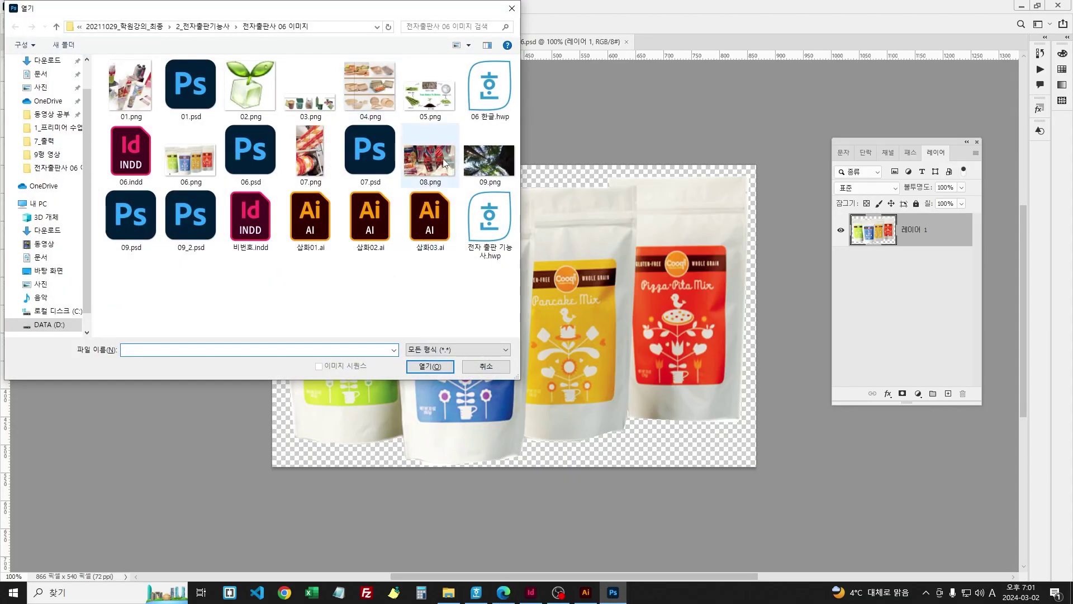
{"action": "left_click", "coordinate": [484, 167]}
{"action": "double_click", "coordinate": [484, 166]}
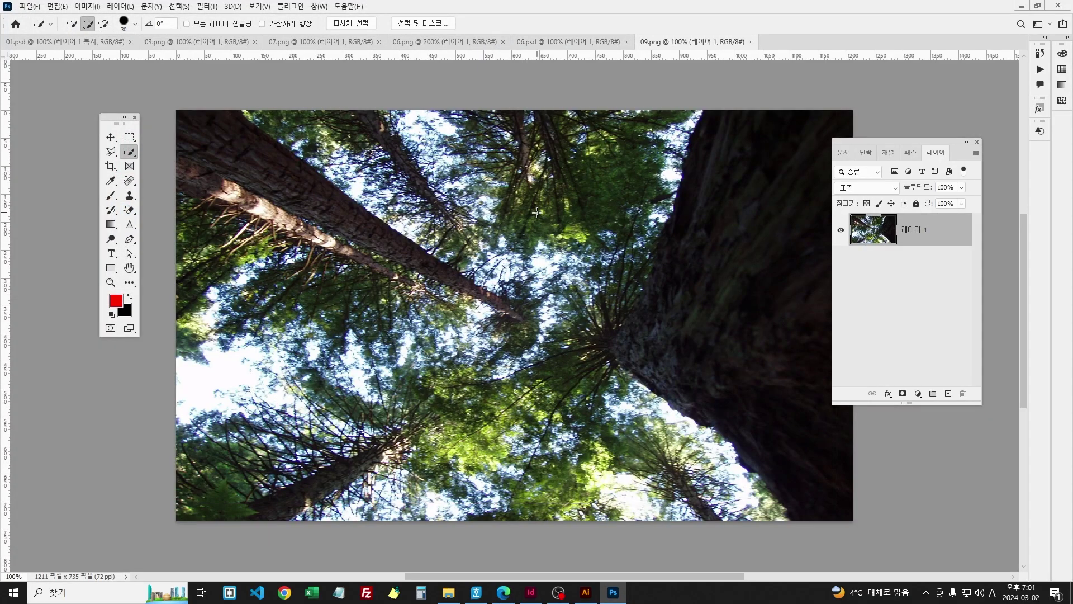
Step: Convert the forest photo to Grayscale mode and discard its color information
{"action": "left_click", "coordinate": [86, 6]}
{"action": "mouse_move", "coordinate": [135, 18]}
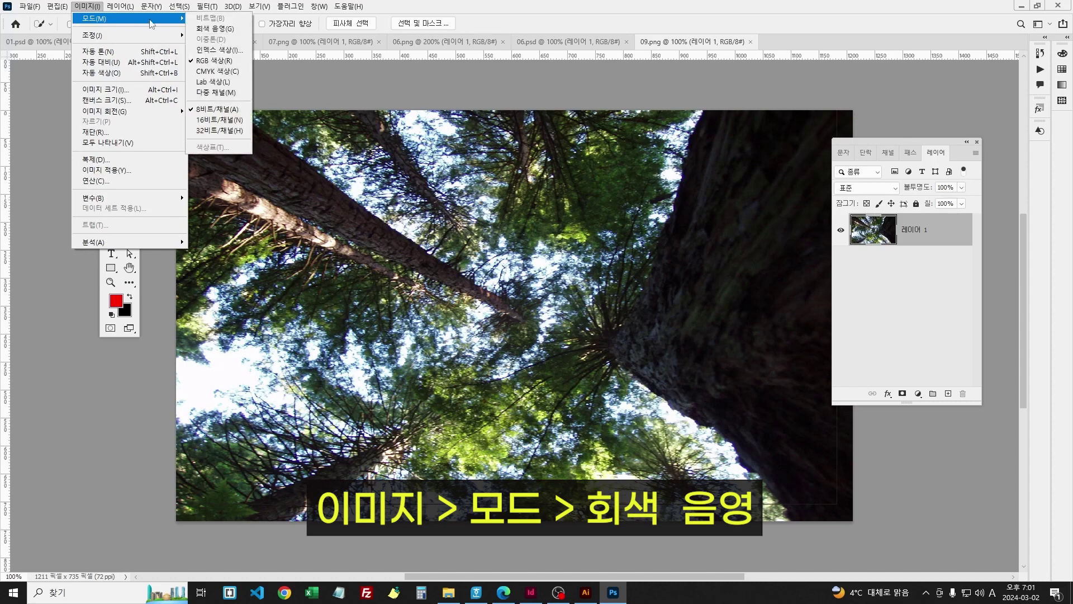
{"action": "left_click", "coordinate": [221, 30]}
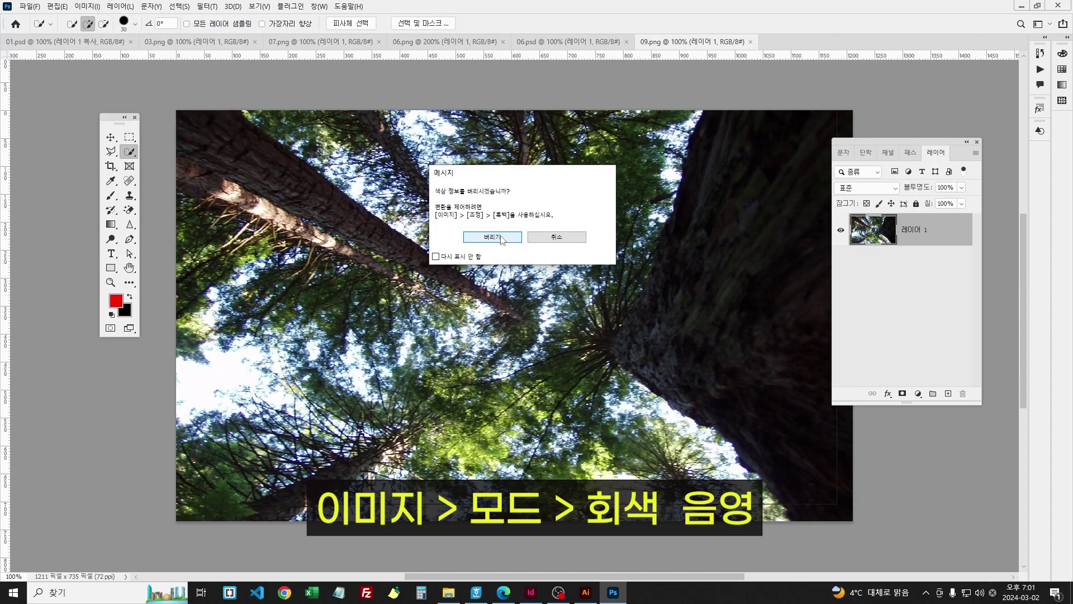
{"action": "left_click", "coordinate": [501, 238]}
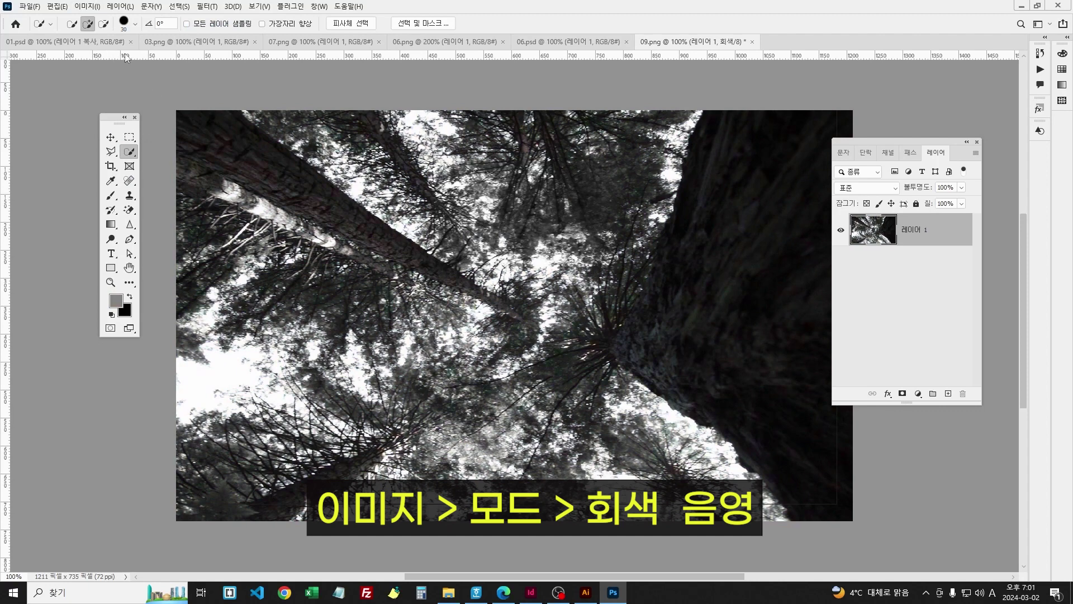
Step: Start converting the photo to Duotone and set ink 1 to C 50% with the name C50, checking the exam PDF's specification
{"action": "left_click", "coordinate": [87, 7]}
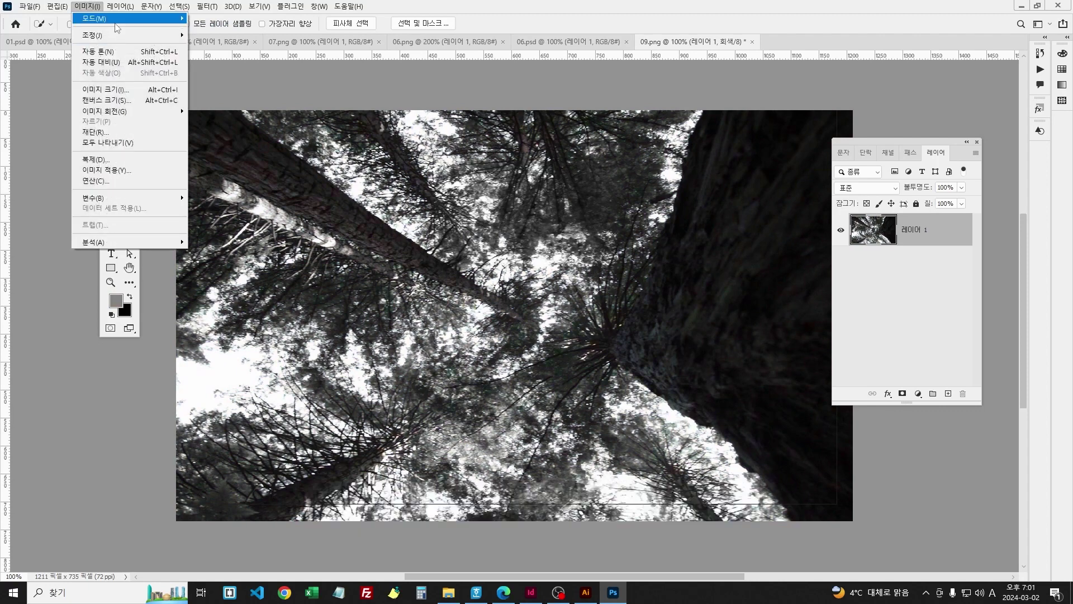
{"action": "mouse_move", "coordinate": [118, 28]}
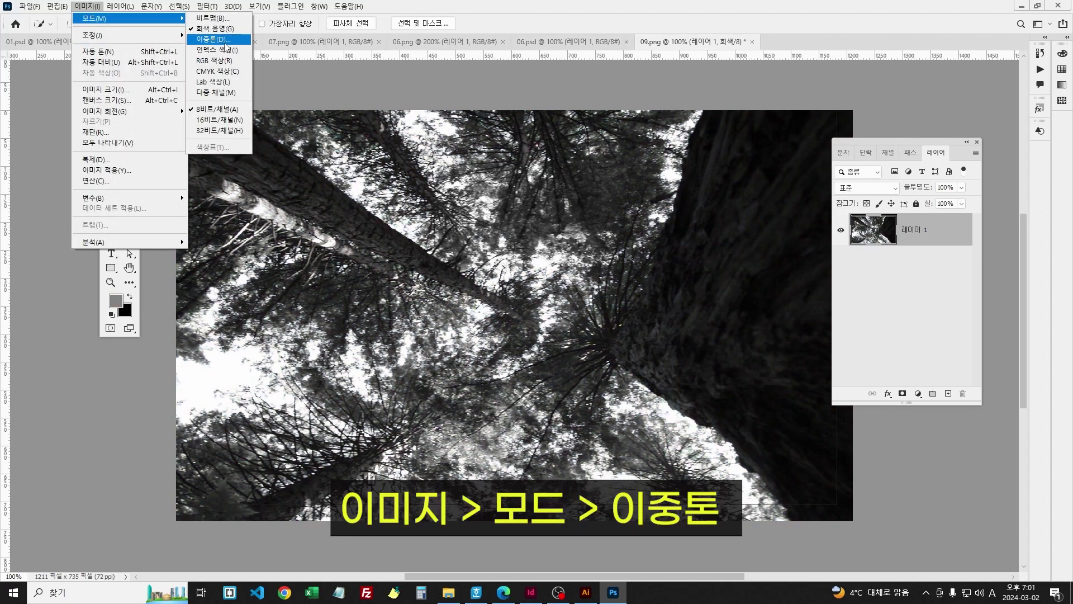
{"action": "left_click", "coordinate": [226, 40]}
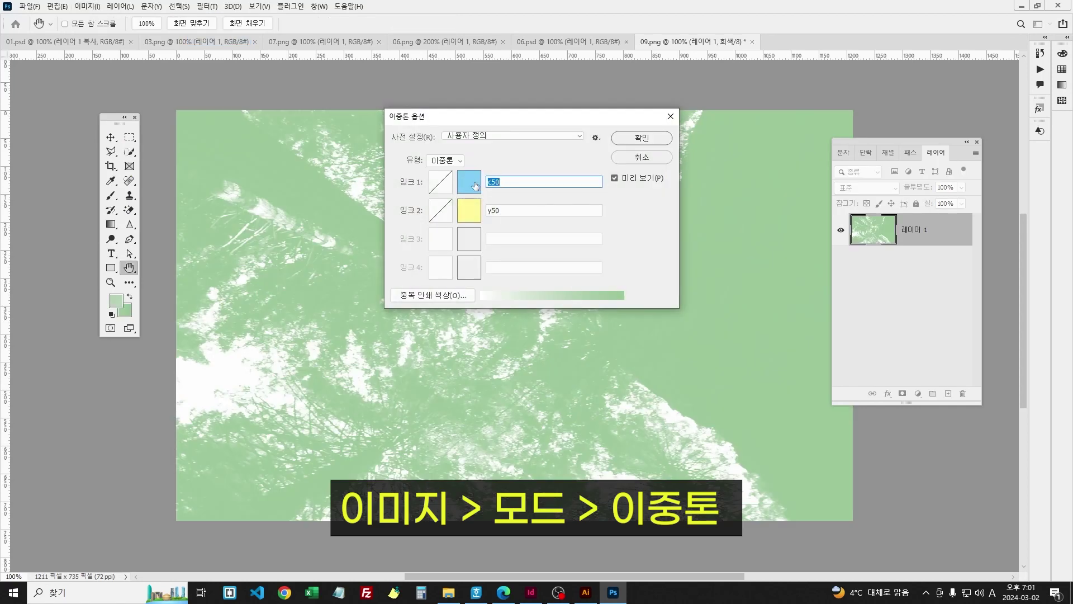
{"action": "left_click", "coordinate": [468, 183]}
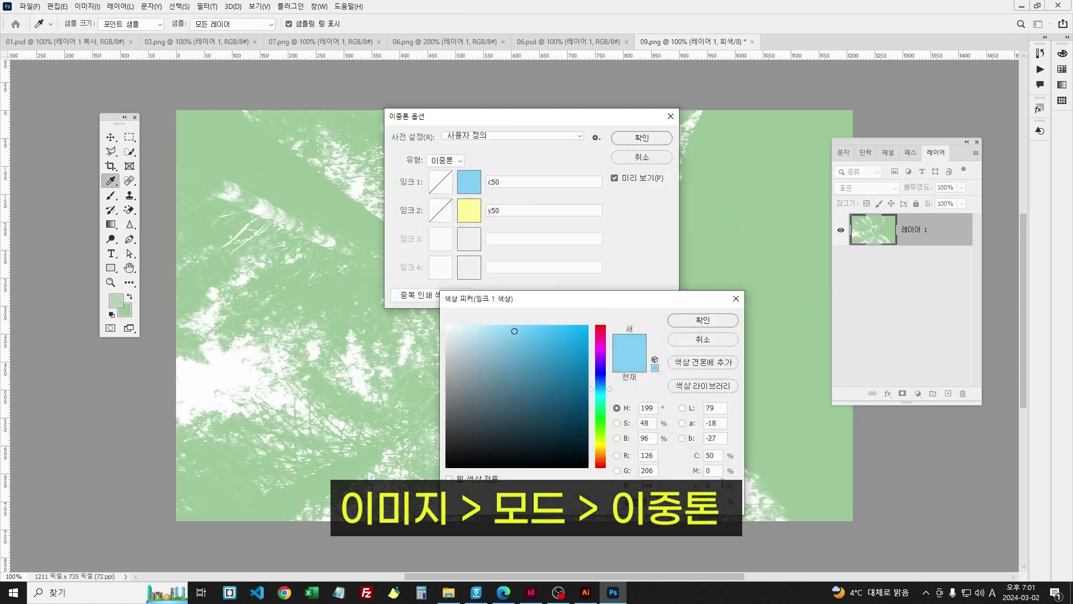
{"action": "double_click", "coordinate": [720, 455]}
{"action": "left_click", "coordinate": [503, 592]}
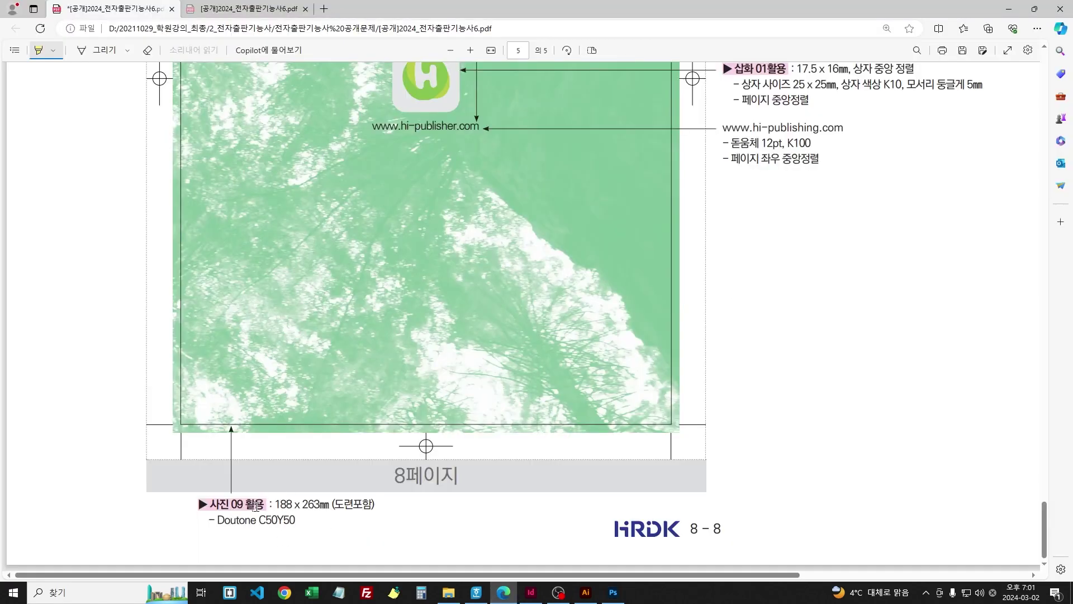
{"action": "left_click", "coordinate": [530, 592]}
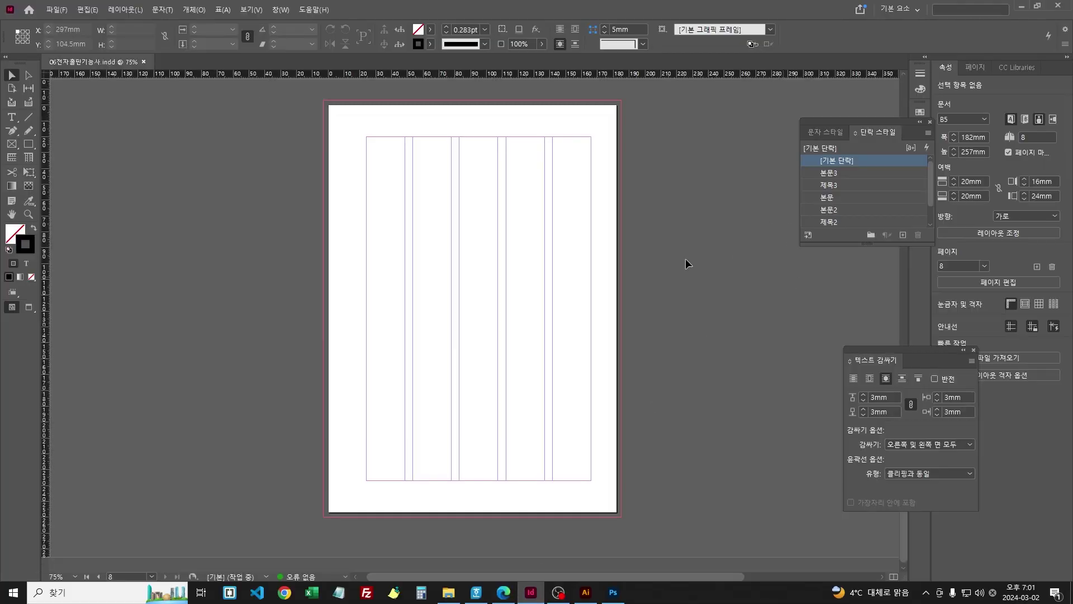
{"action": "left_click", "coordinate": [613, 592]}
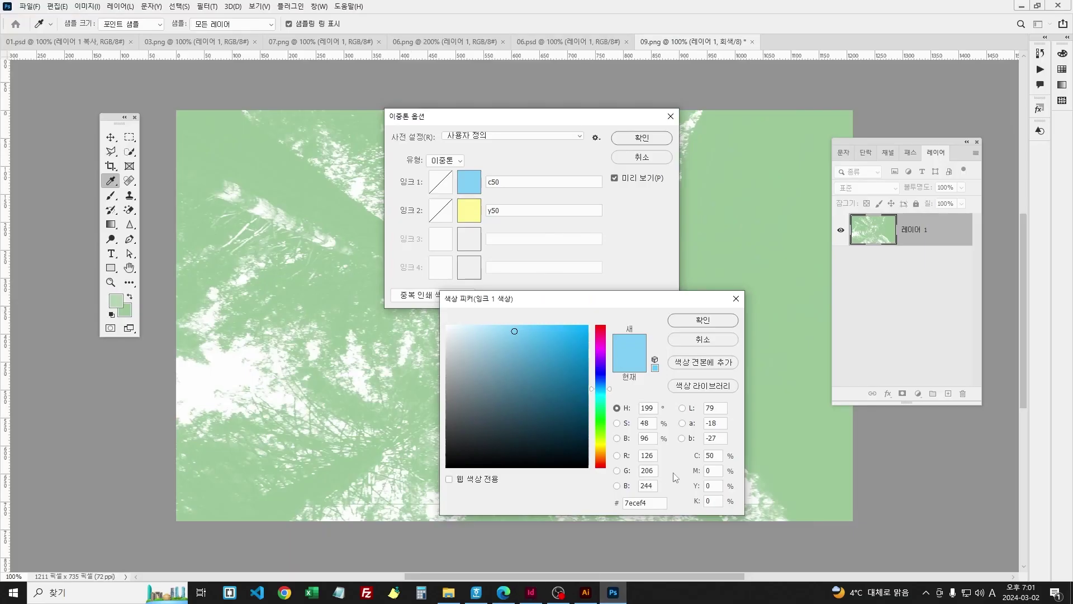
{"action": "left_click_drag", "start_coordinate": [723, 456], "coordinate": [680, 453]}
{"action": "key", "text": "Return"}
{"action": "type", "text": "CV"}
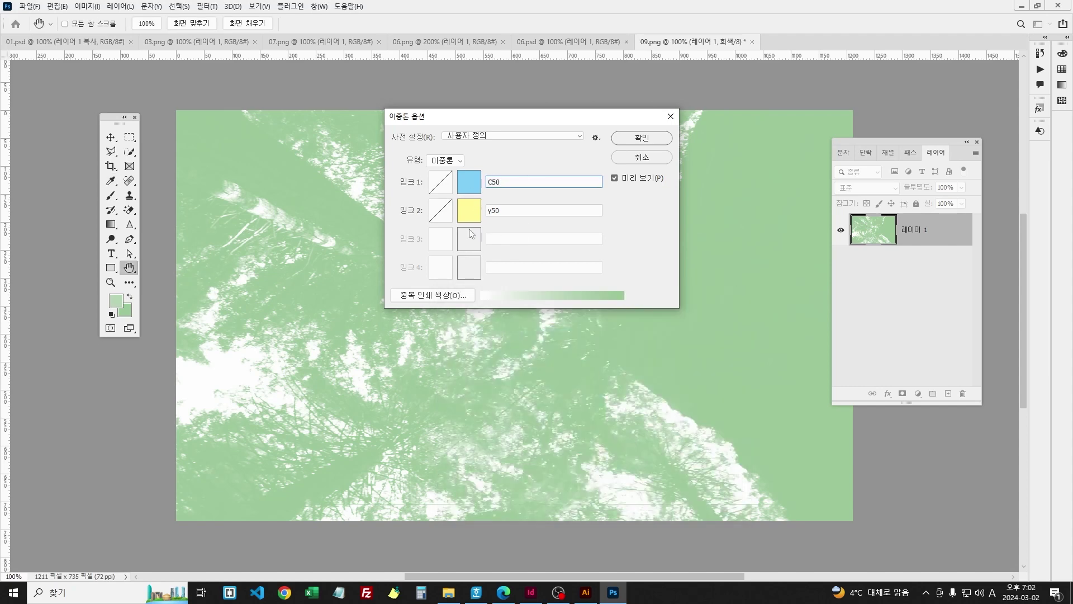
Step: Set ink 2 to Y 50% with the name y50 and apply the duotone
{"action": "left_click", "coordinate": [473, 211]}
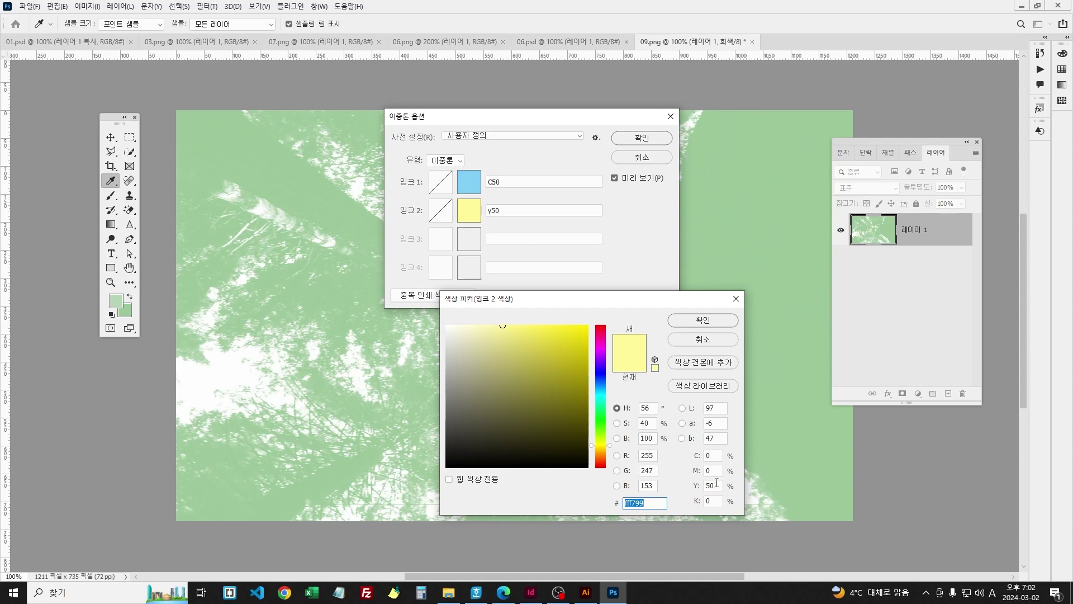
{"action": "left_click_drag", "start_coordinate": [716, 483], "coordinate": [703, 488]}
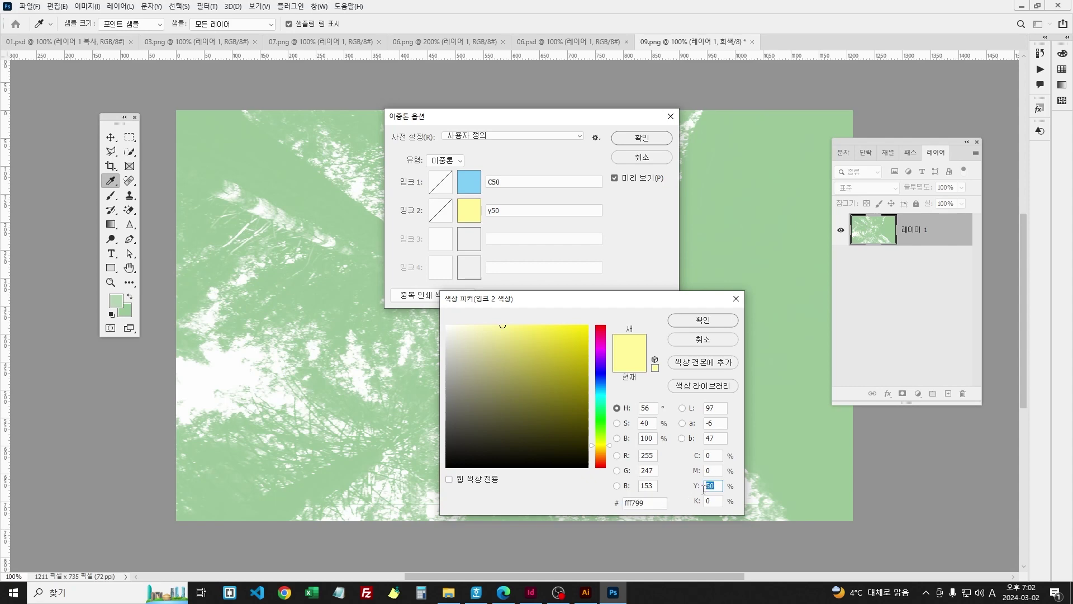
{"action": "left_click", "coordinate": [703, 319]}
{"action": "double_click", "coordinate": [506, 210]}
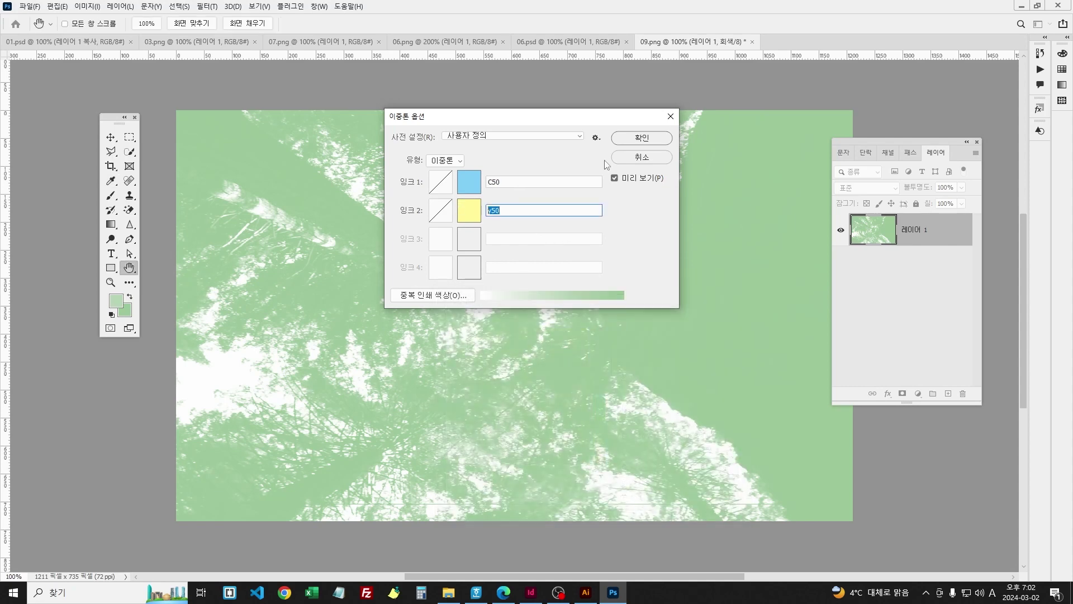
{"action": "left_click", "coordinate": [661, 137]}
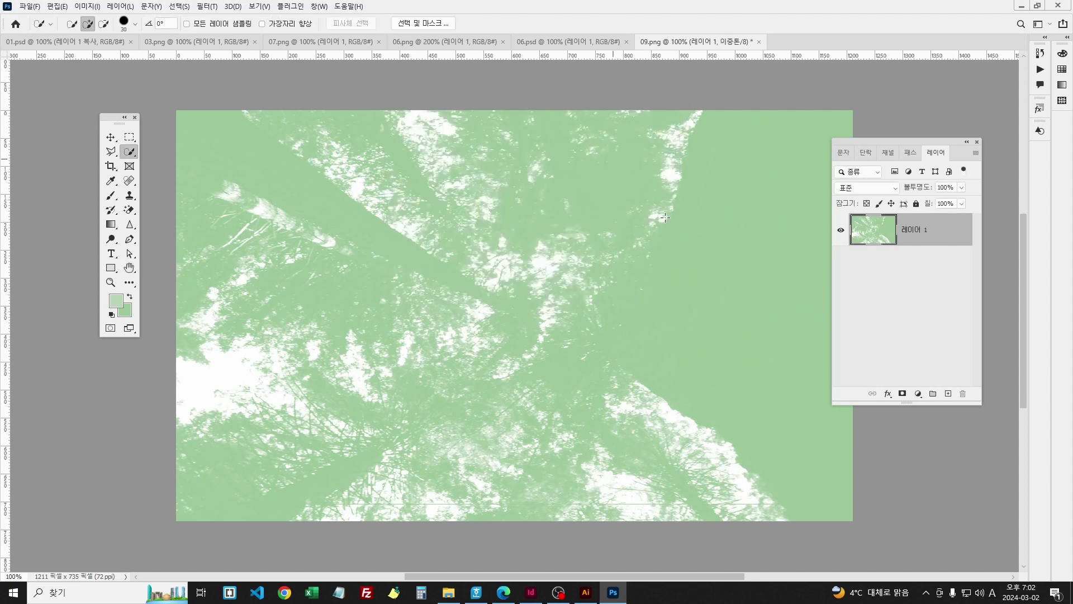
Step: Save the duotone photo as 09_2.psd, replacing the existing file and keeping maximized compatibility
{"action": "key", "text": "ctrl+shift+s"}
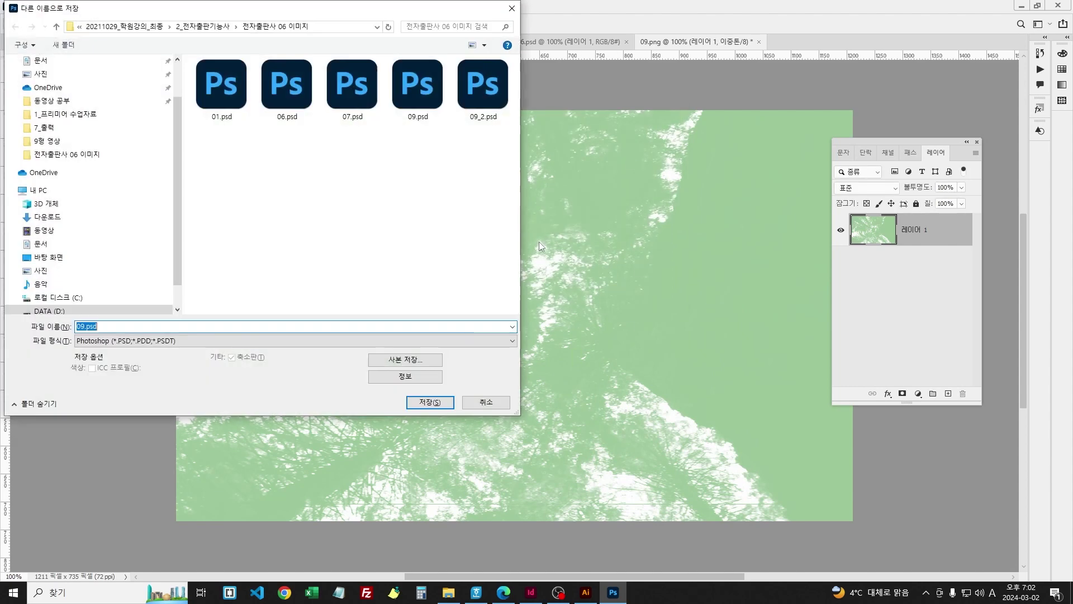
{"action": "left_click", "coordinate": [483, 86]}
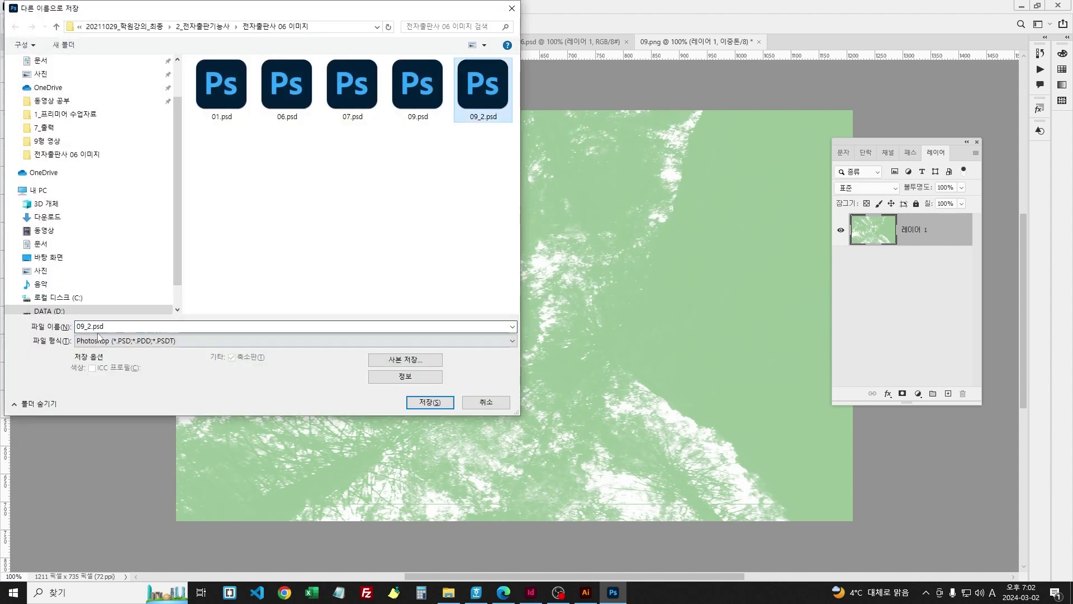
{"action": "left_click", "coordinate": [430, 402]}
{"action": "left_click", "coordinate": [552, 297]}
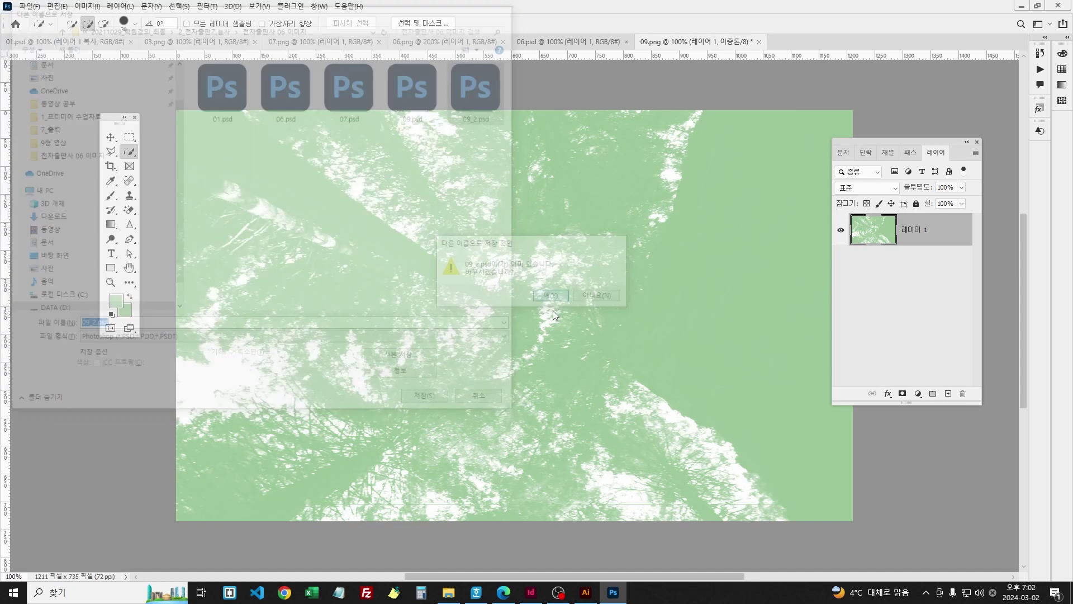
{"action": "left_click", "coordinate": [713, 187]}
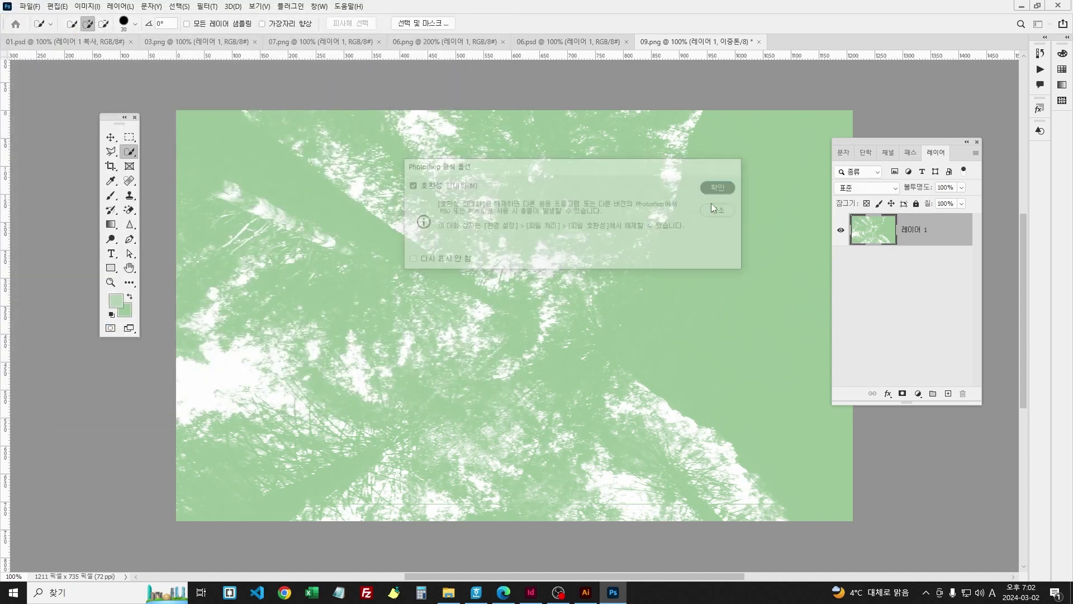
Step: Switch to InDesign and create a rectangular graphic frame 188 mm wide and 263 mm high on page 8
{"action": "left_click", "coordinate": [530, 591]}
{"action": "key", "text": "f"}
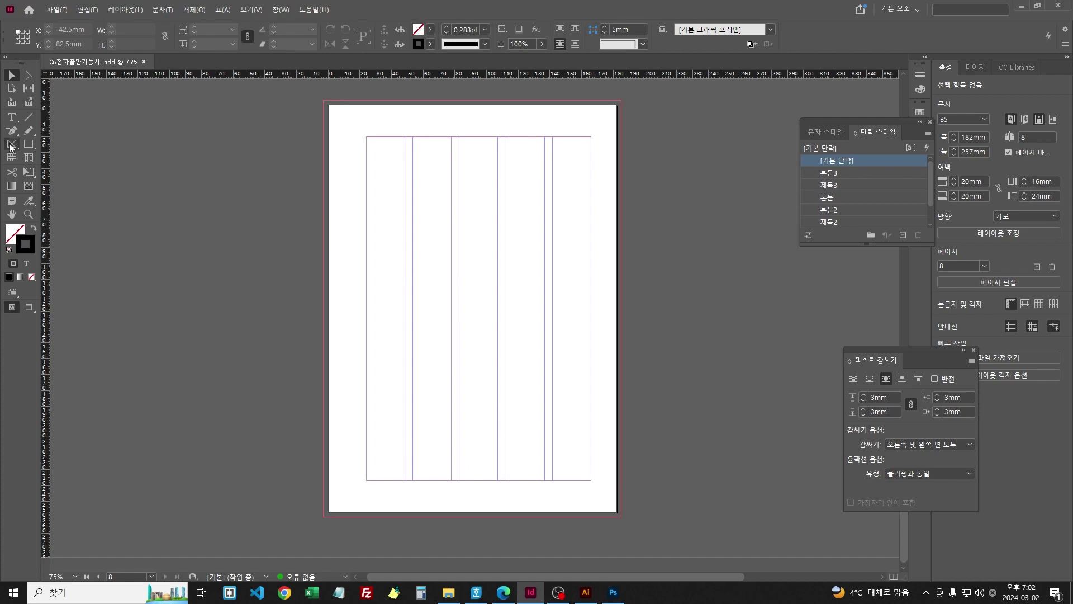
{"action": "left_click", "coordinate": [485, 246]}
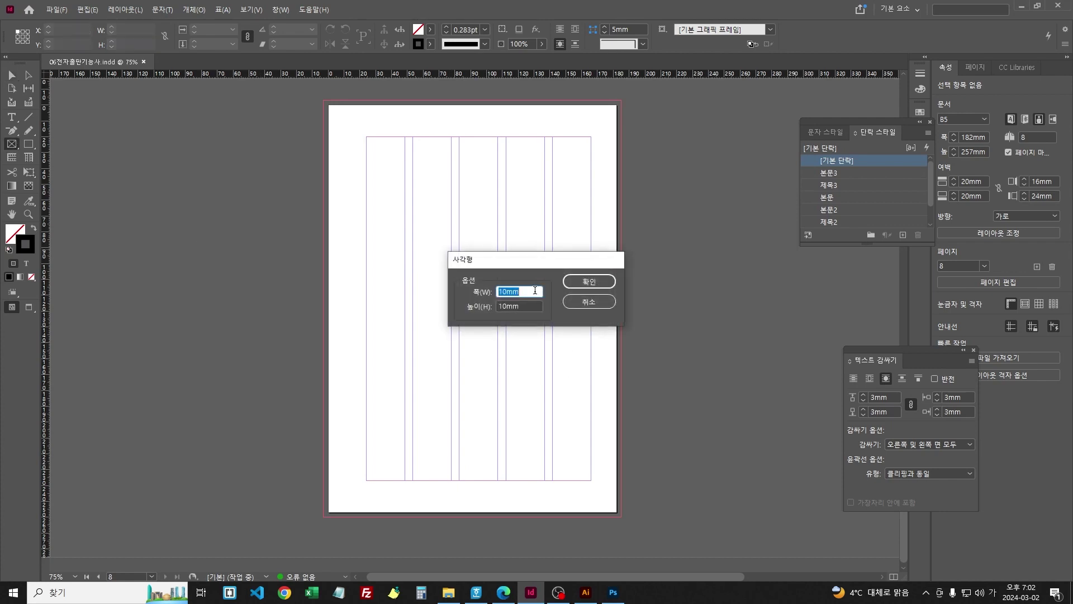
{"action": "type", "text": "188"}
{"action": "key", "text": "Tab"}
{"action": "type", "text": "2"}
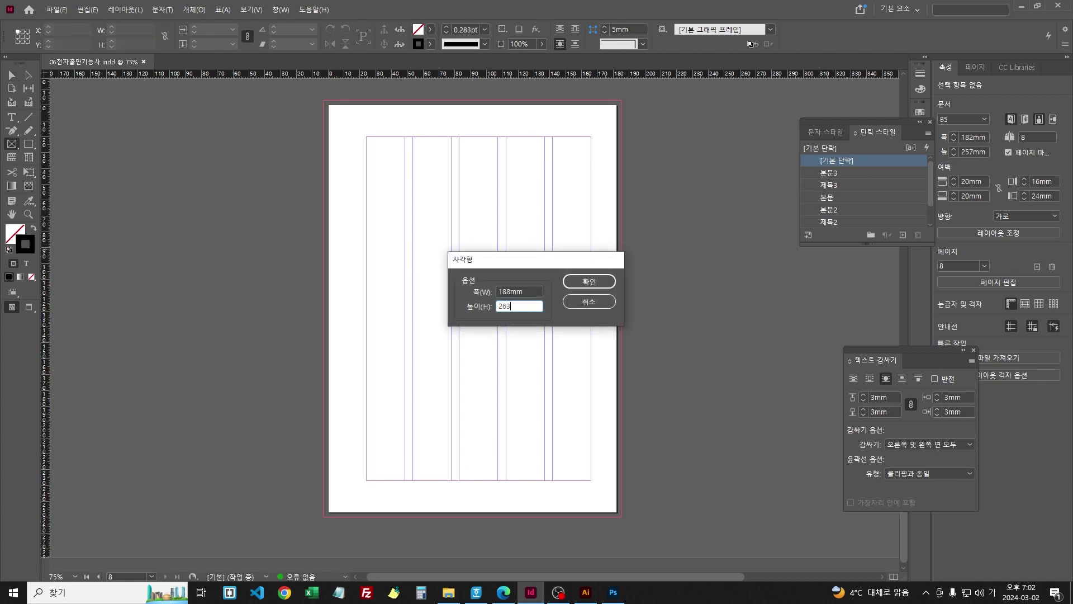
{"action": "type", "text": "63"}
{"action": "key", "text": "Return"}
Step: Place 09_2.psd in the new frame and remove the frame's text wrap
{"action": "key", "text": "ctrl+d"}
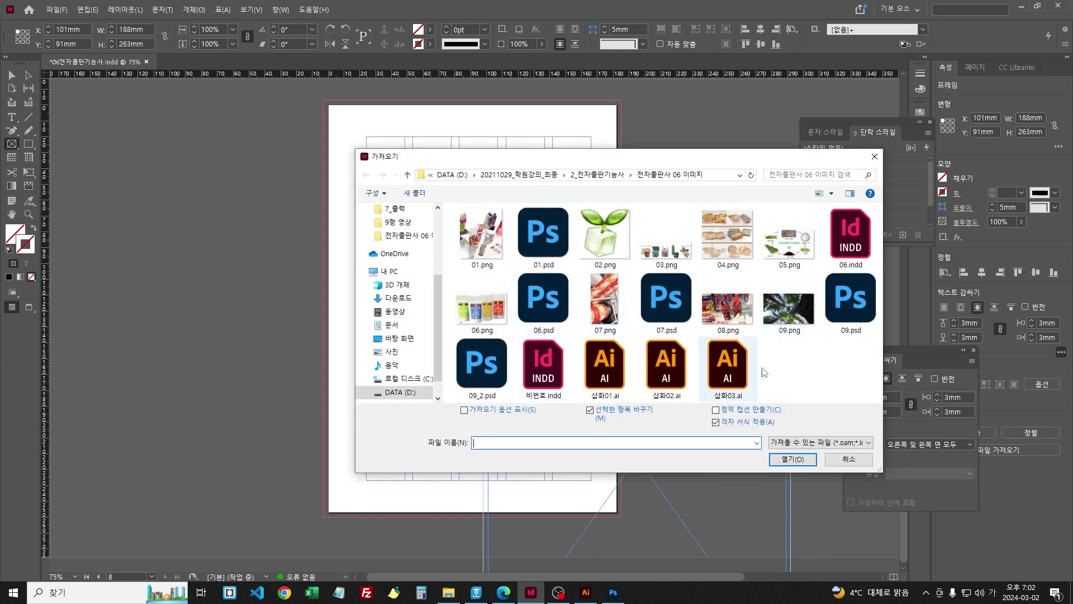
{"action": "double_click", "coordinate": [498, 371]}
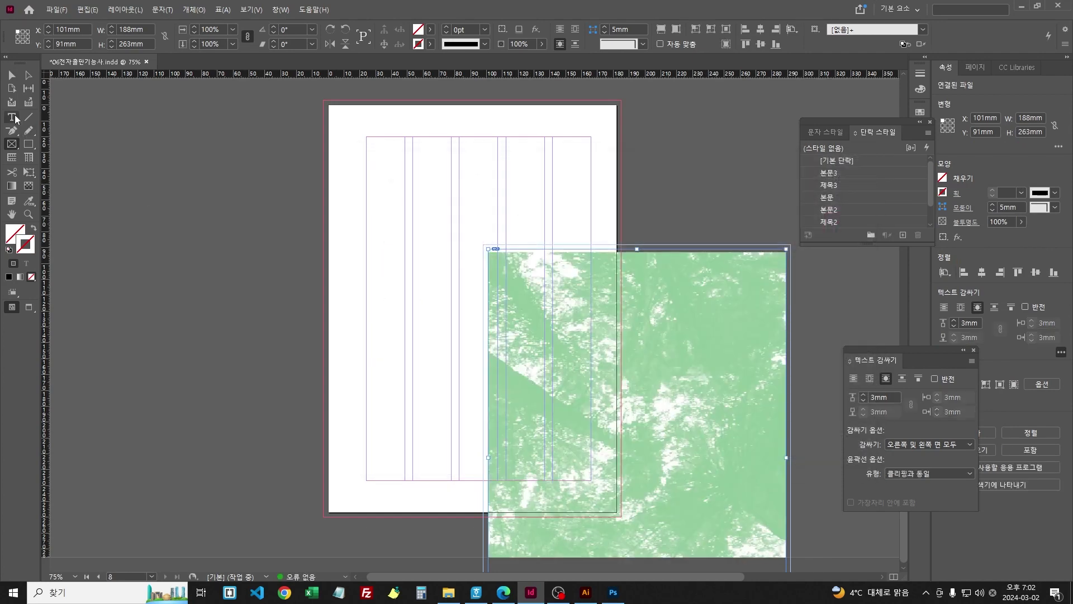
{"action": "left_click", "coordinate": [29, 214]}
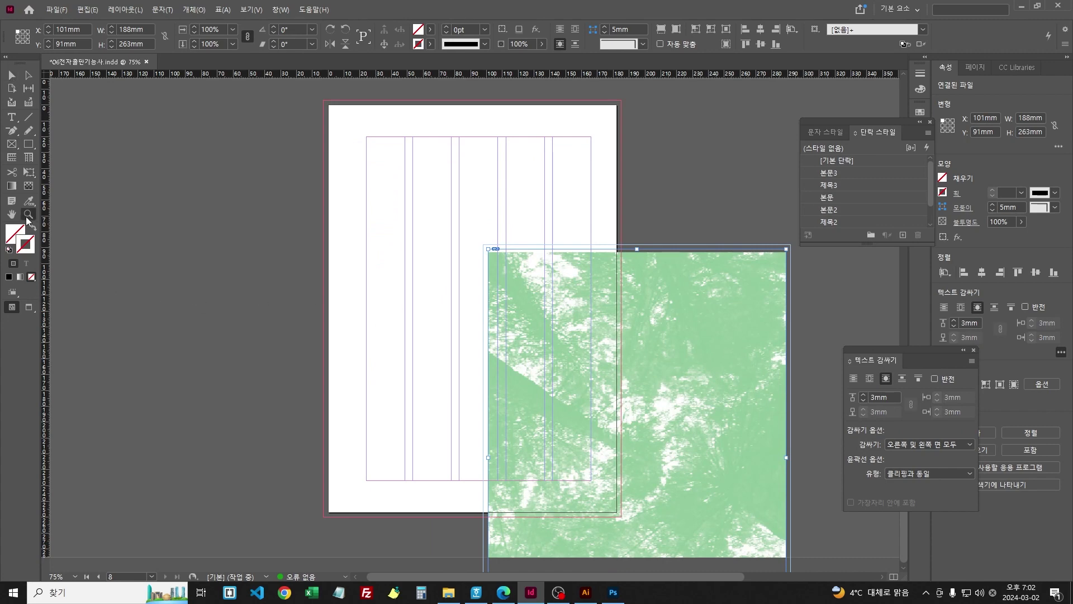
{"action": "left_click_drag", "start_coordinate": [478, 239], "coordinate": [517, 289]}
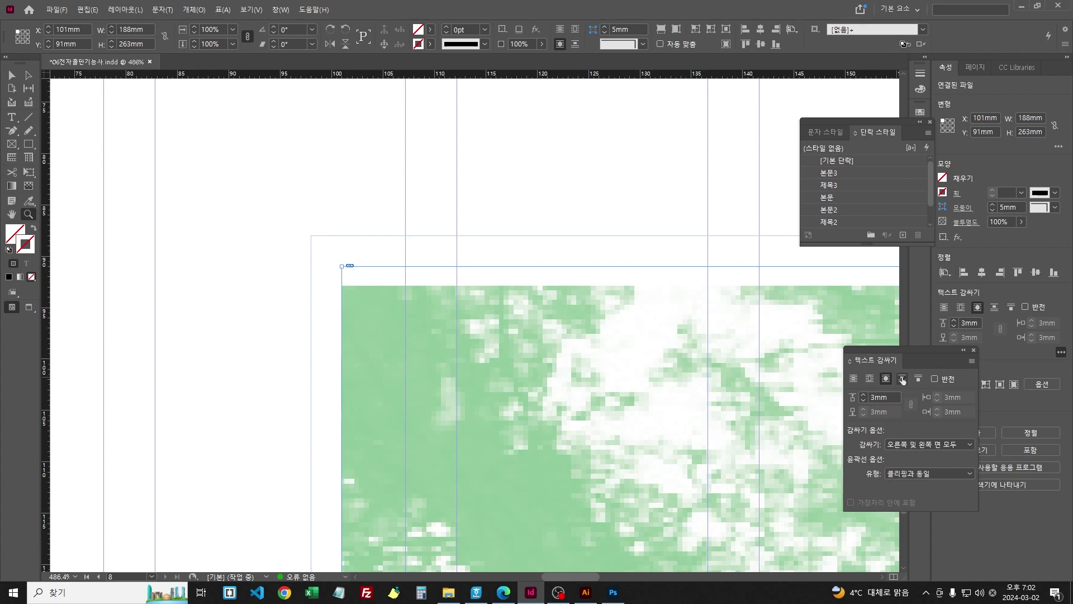
{"action": "left_click", "coordinate": [854, 379]}
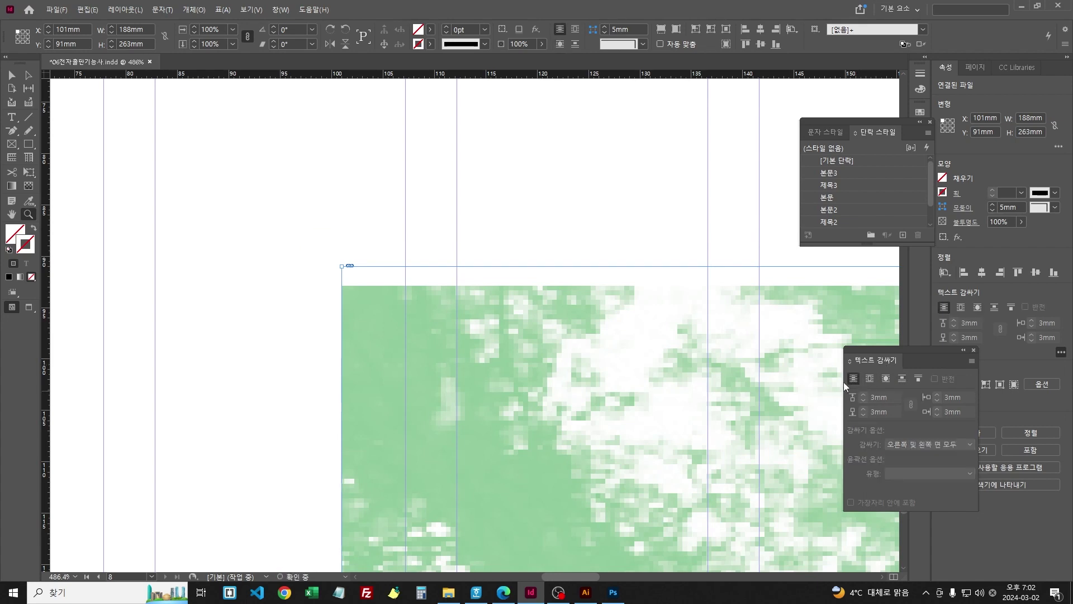
{"action": "left_click", "coordinate": [886, 378]}
{"action": "left_click", "coordinate": [11, 75]}
{"action": "left_click", "coordinate": [260, 149]}
Step: Move the forest photo frame up onto page 8, aligned with the page's top edge
{"action": "key", "text": "ctrl+minus"}
{"action": "key", "text": "ctrl+minus"}
{"action": "key", "text": "ctrl+minus"}
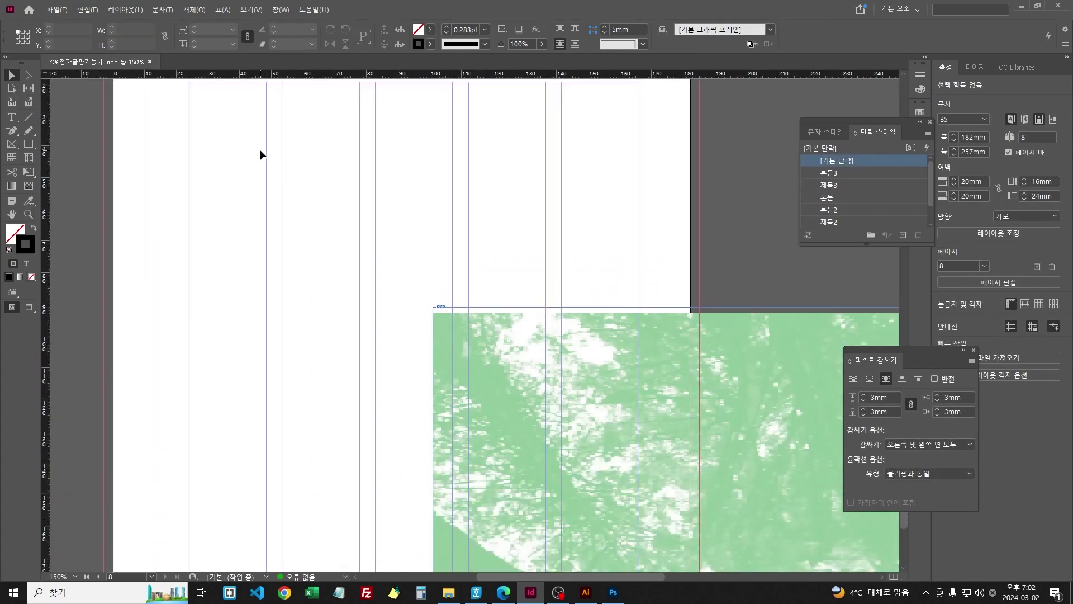
{"action": "key", "text": "ctrl+minus"}
{"action": "key", "text": "ctrl+minus"}
{"action": "key", "text": "ctrl+minus"}
{"action": "scroll", "coordinate": [546, 330], "scroll_direction": "down", "scroll_amount": 3}
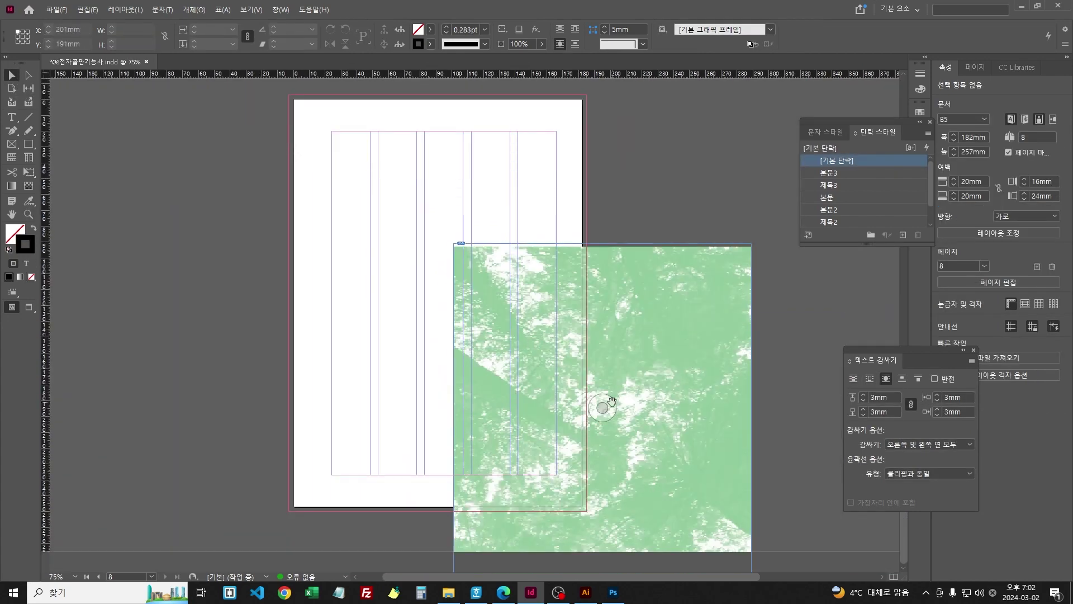
{"action": "left_click", "coordinate": [645, 331]}
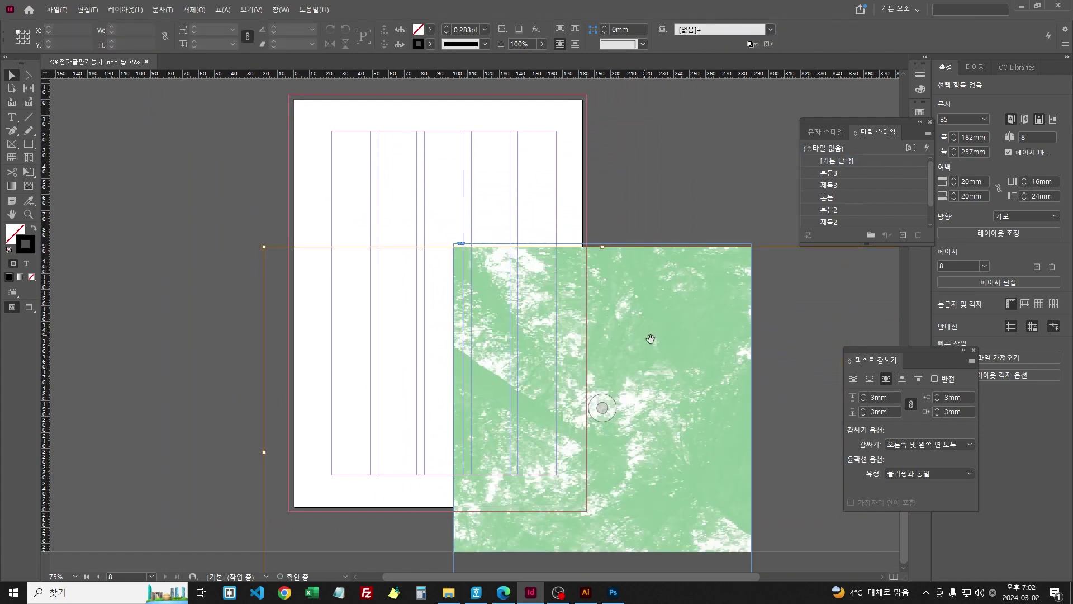
{"action": "left_click", "coordinate": [434, 233]}
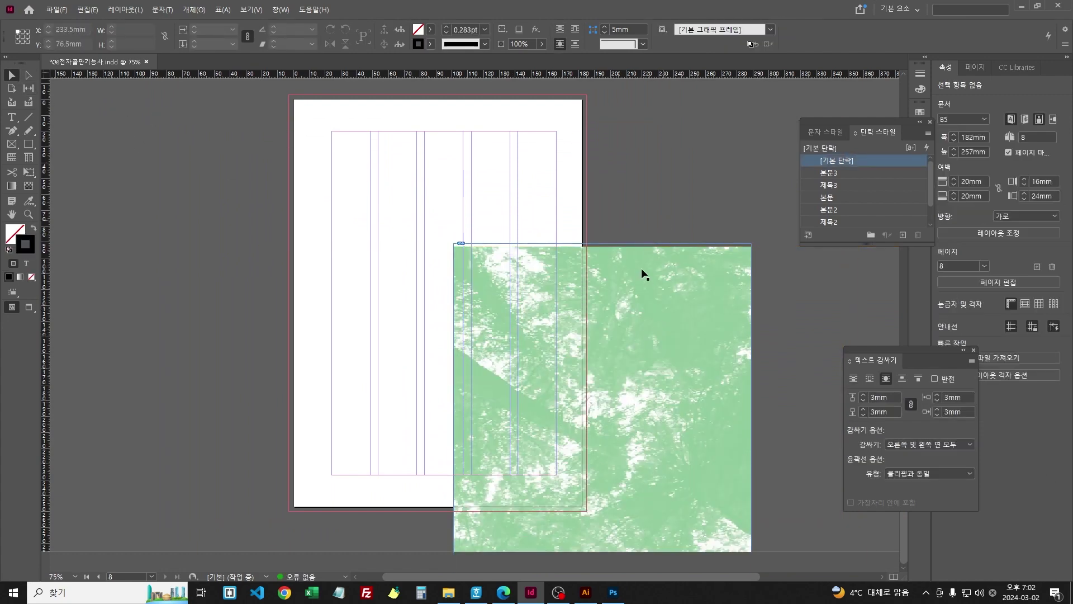
{"action": "left_click_drag", "start_coordinate": [642, 267], "coordinate": [442, 139]}
{"action": "right_click", "coordinate": [418, 180]}
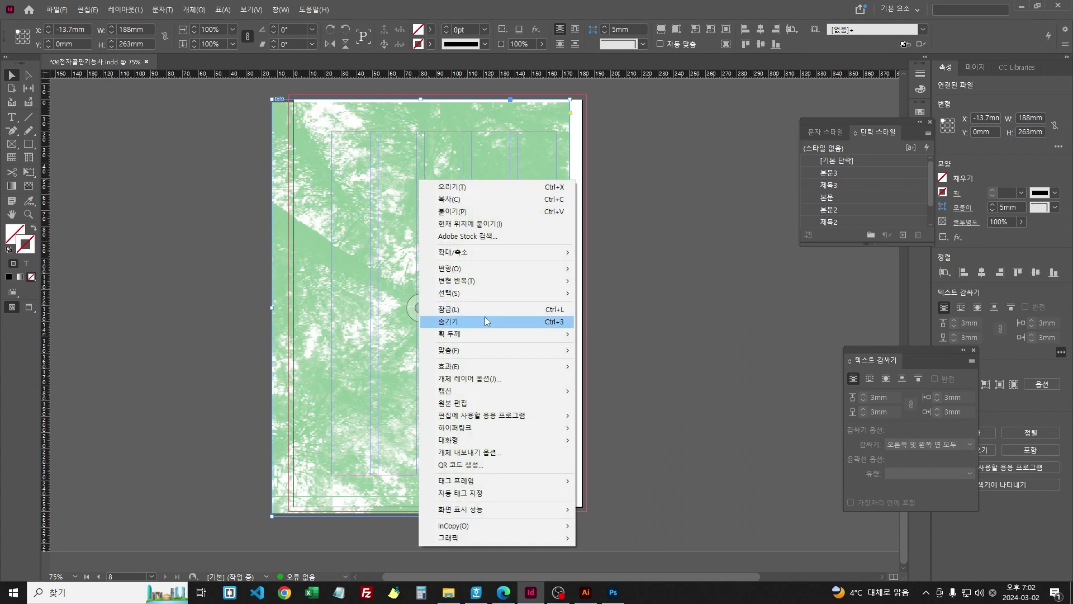
{"action": "left_click", "coordinate": [616, 312]}
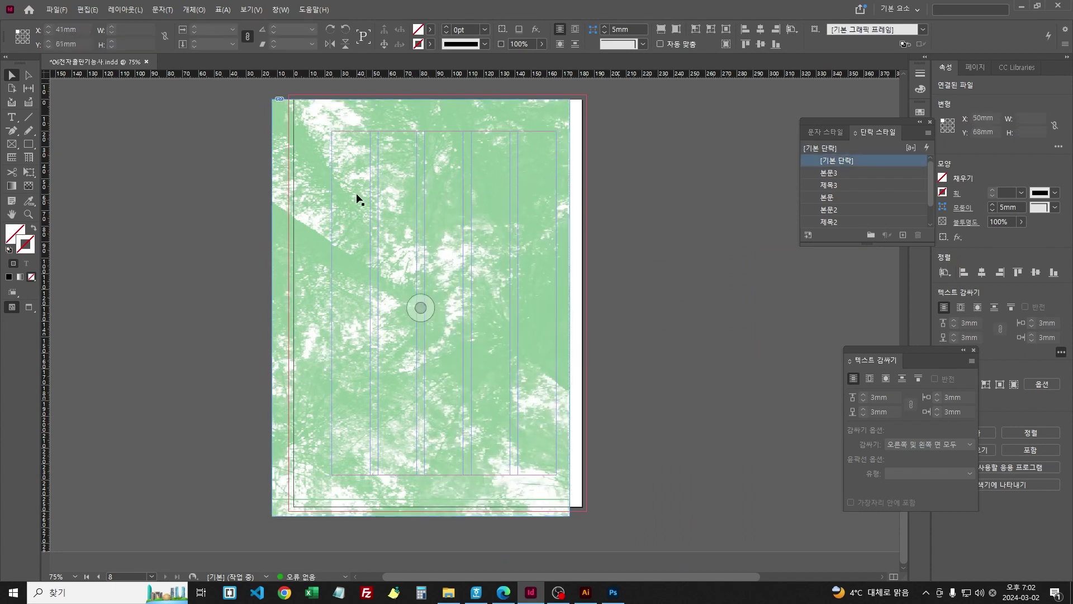
Step: Position the photo frame at X -3 mm and Y -3 mm so it covers the page including the bleed
{"action": "left_click", "coordinate": [314, 138]}
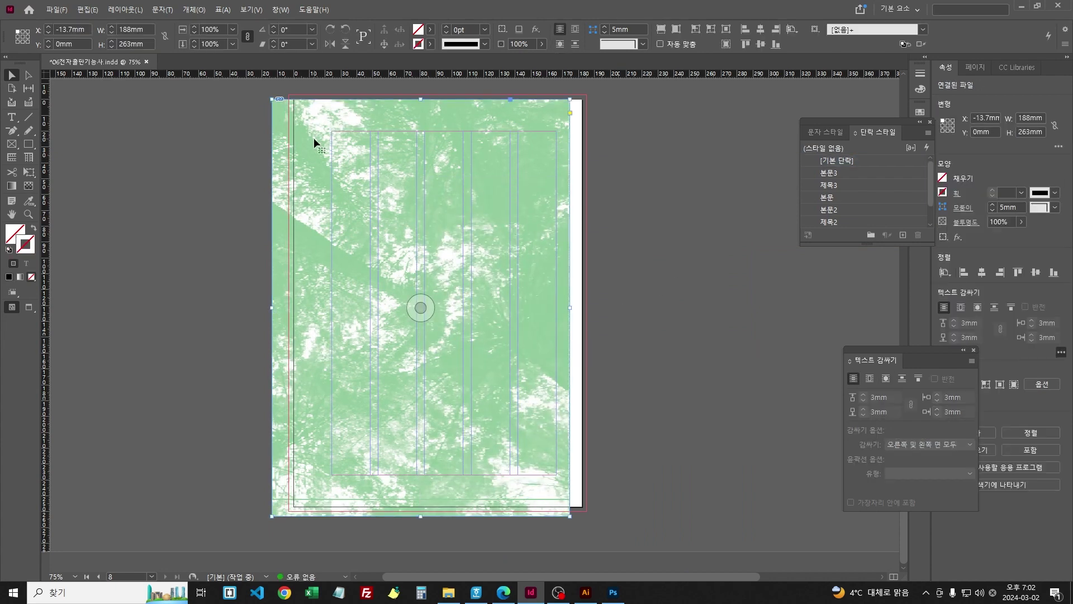
{"action": "left_click", "coordinate": [83, 28]}
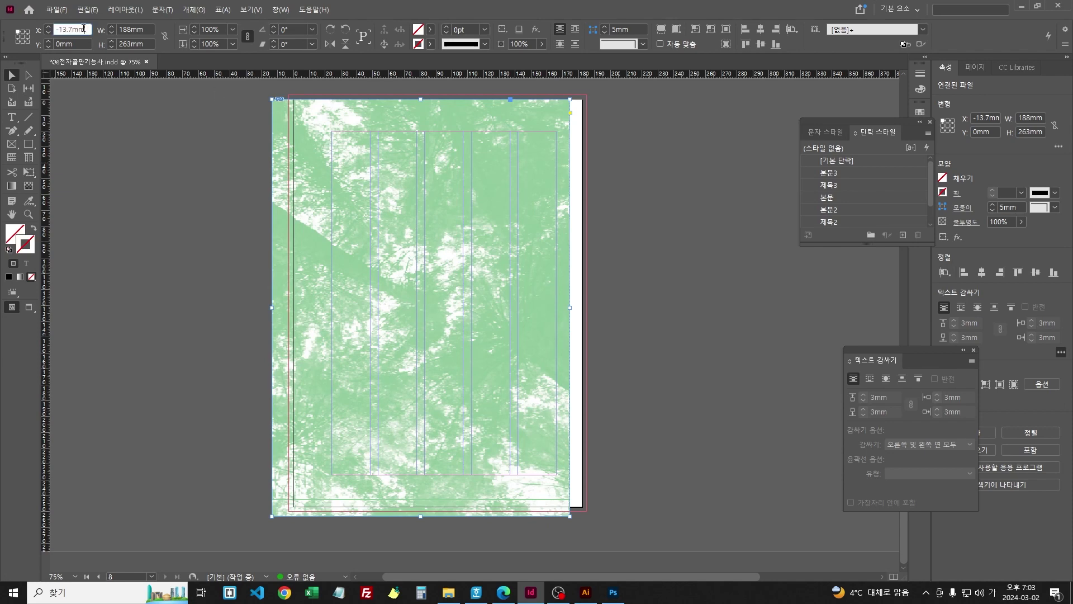
{"action": "double_click", "coordinate": [83, 28]}
{"action": "type", "text": "-3"}
{"action": "key", "text": "Tab"}
{"action": "type", "text": "-3"}
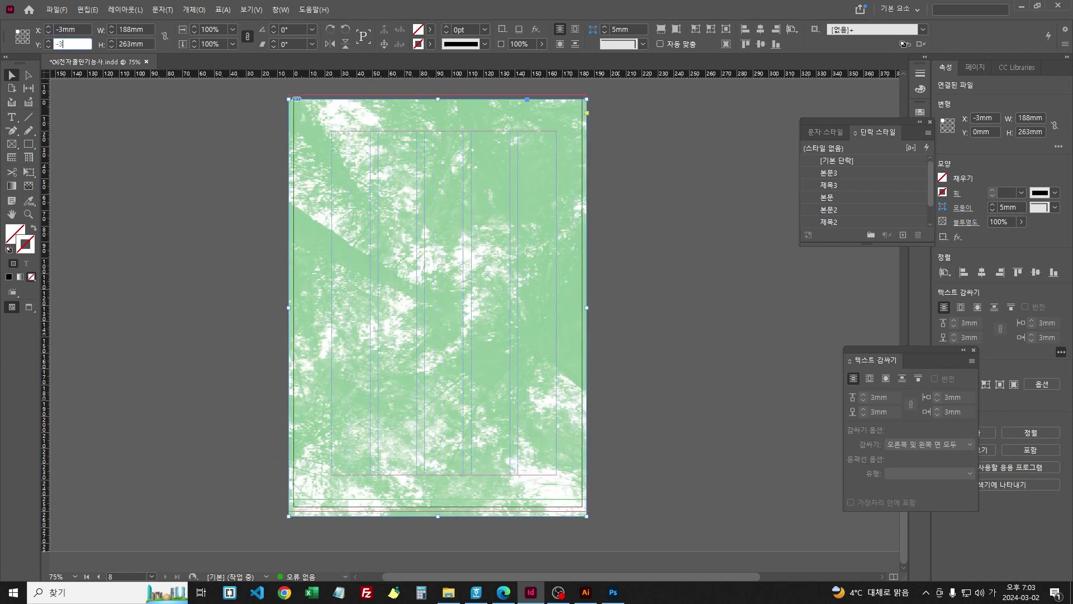
{"action": "key", "text": "Return"}
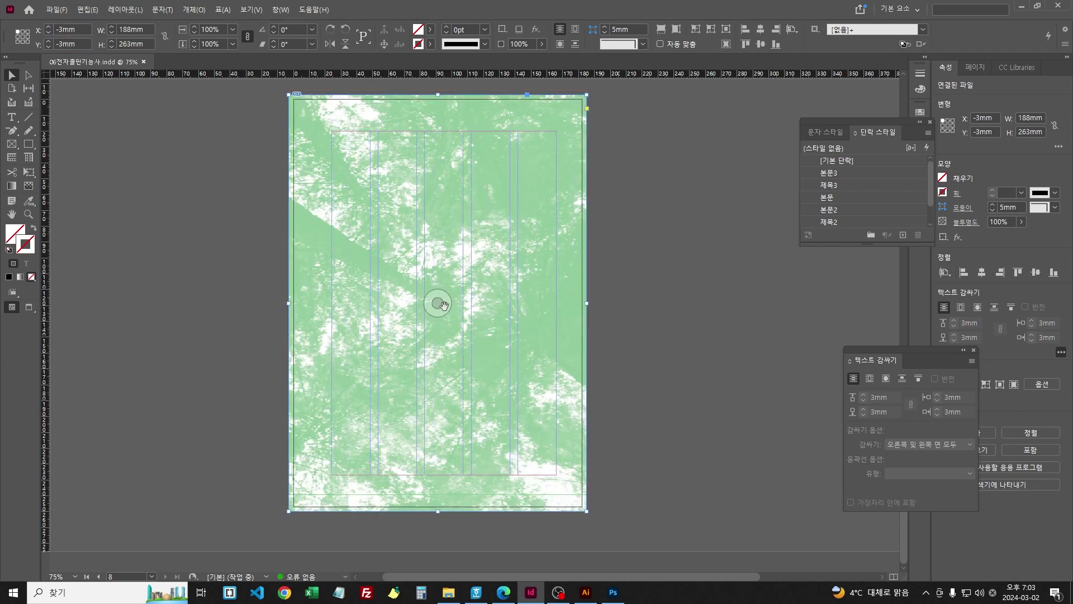
Step: Shift the forest photo inside its frame to a content X offset of -151 mm, and check the logo specifications in the exam PDF
{"action": "left_click", "coordinate": [441, 304]}
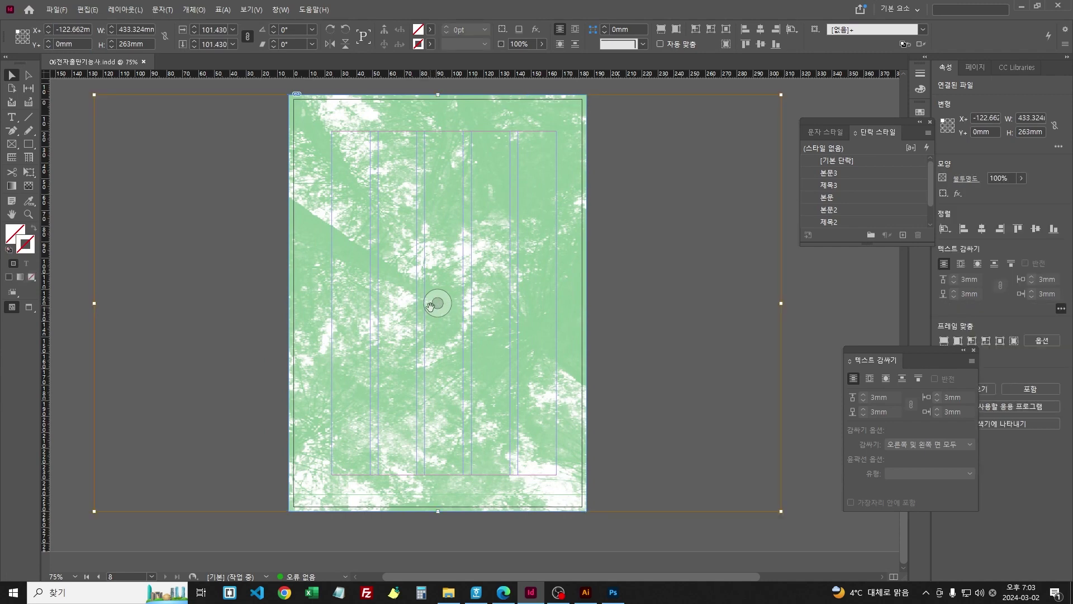
{"action": "mouse_move", "coordinate": [433, 304]}
{"action": "left_mouse_down"}
{"action": "mouse_move", "coordinate": [406, 304]}
{"action": "mouse_move", "coordinate": [419, 300]}
{"action": "left_mouse_up"}
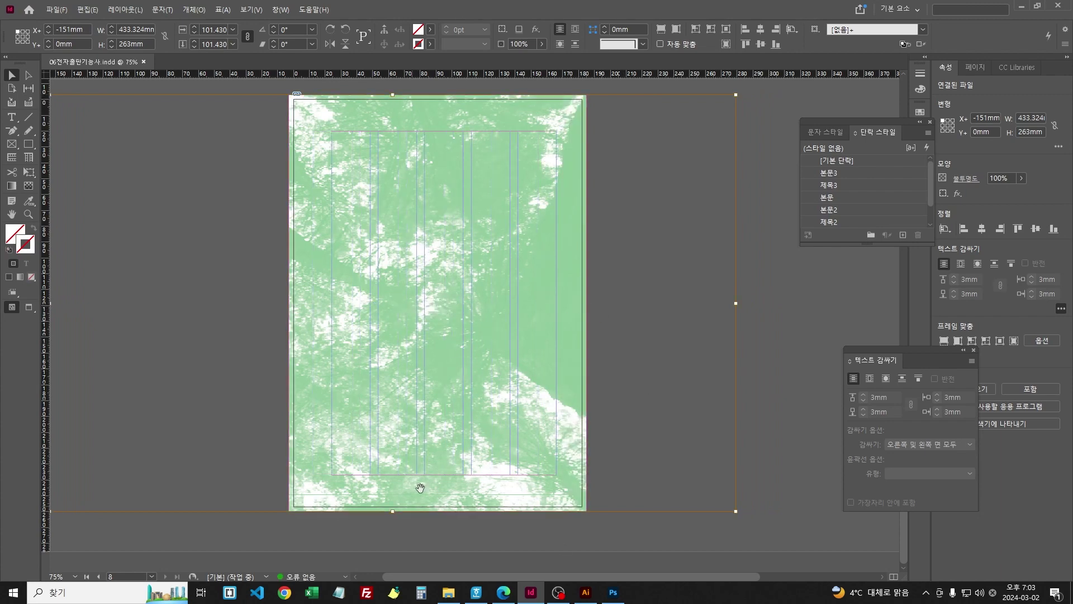
{"action": "left_click", "coordinate": [503, 592]}
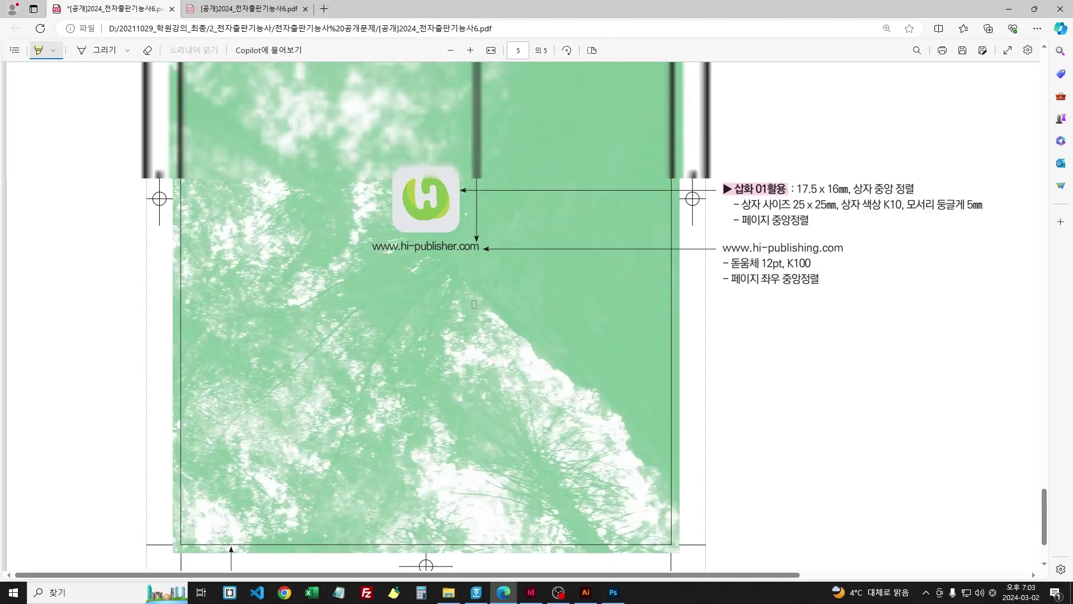
{"action": "scroll", "coordinate": [474, 304], "scroll_direction": "up", "scroll_amount": 2}
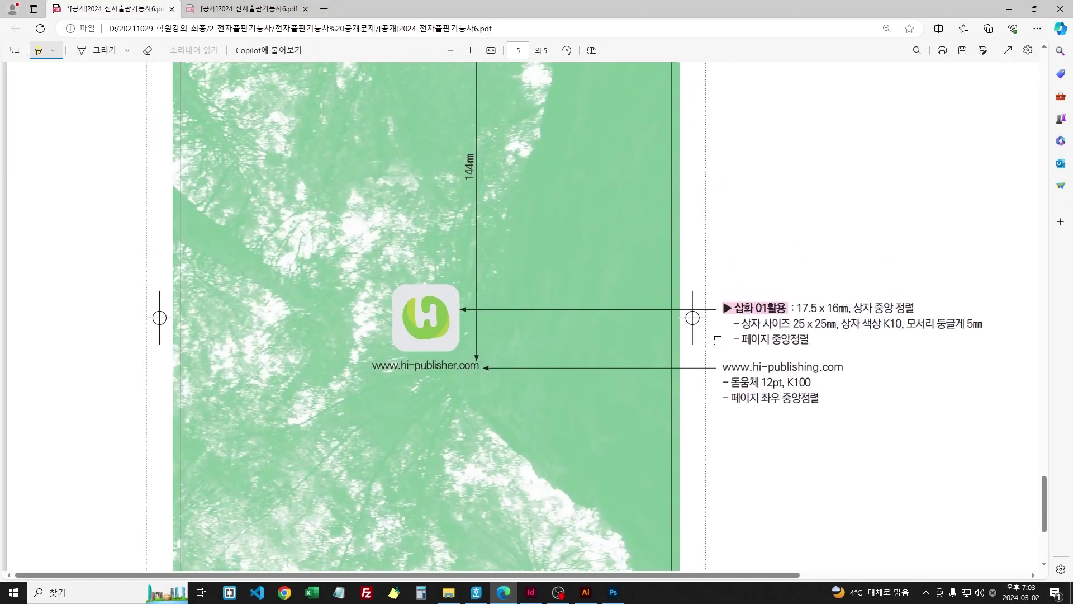
Step: Return to InDesign and create a rectangular graphic frame 17.5 mm wide and 16 mm high near the centre of page 8
{"action": "left_click", "coordinate": [530, 592]}
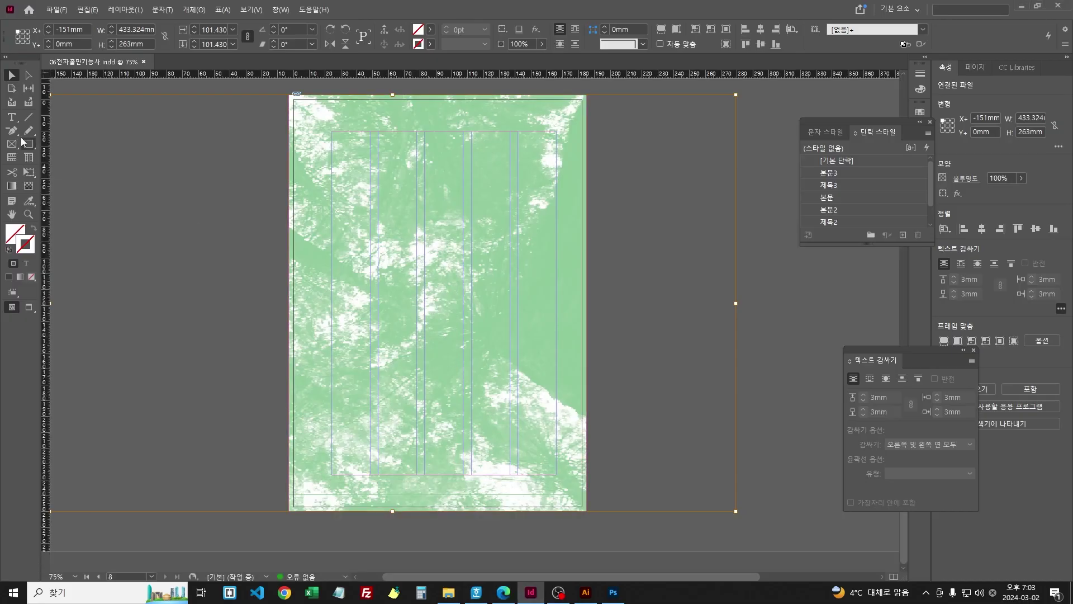
{"action": "left_click_drag", "start_coordinate": [12, 144], "coordinate": [50, 149]}
{"action": "left_click", "coordinate": [499, 338]}
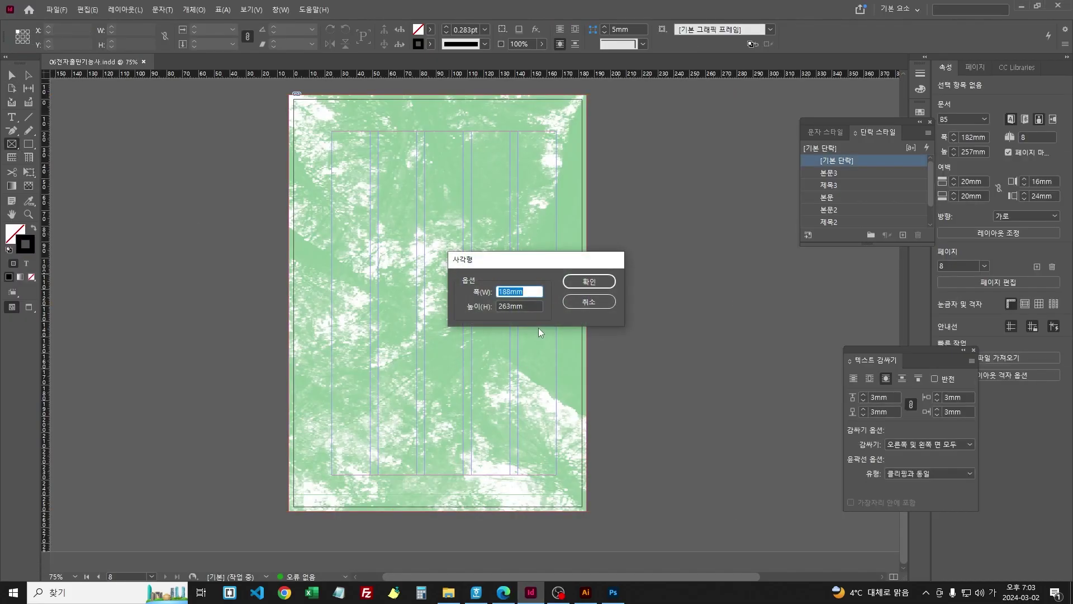
{"action": "type", "text": "17.5"}
{"action": "key", "text": "Tab"}
{"action": "type", "text": "16"}
{"action": "key", "text": "Return"}
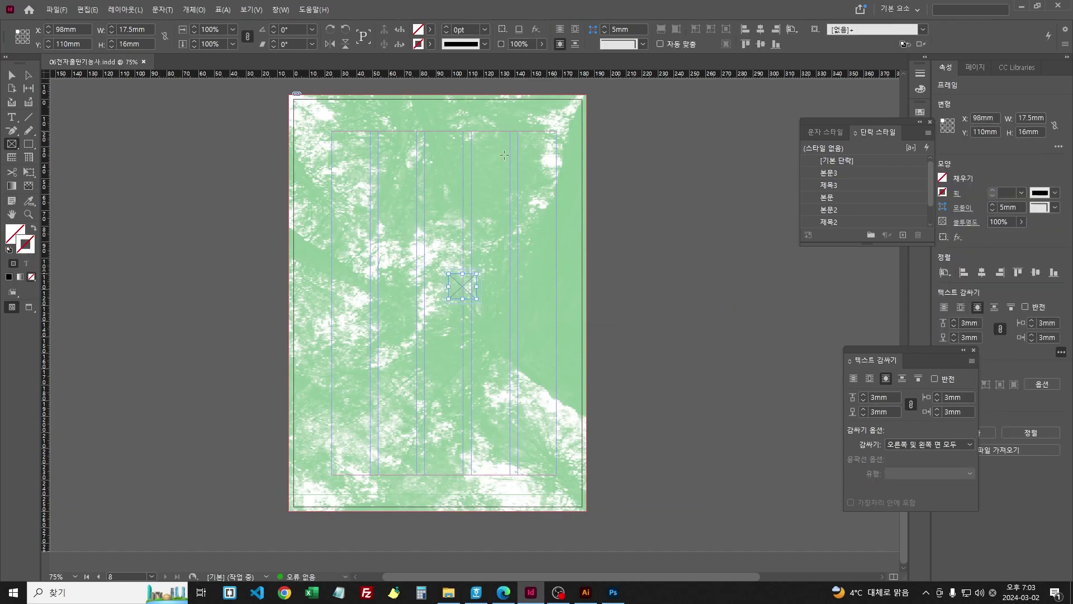
Step: Remove the text wrap from the new 17.5 × 16 mm frame
{"action": "key", "text": "ctrl+equal"}
{"action": "key", "text": "ctrl+equal"}
{"action": "key", "text": "ctrl+equal"}
{"action": "key", "text": "ctrl+d"}
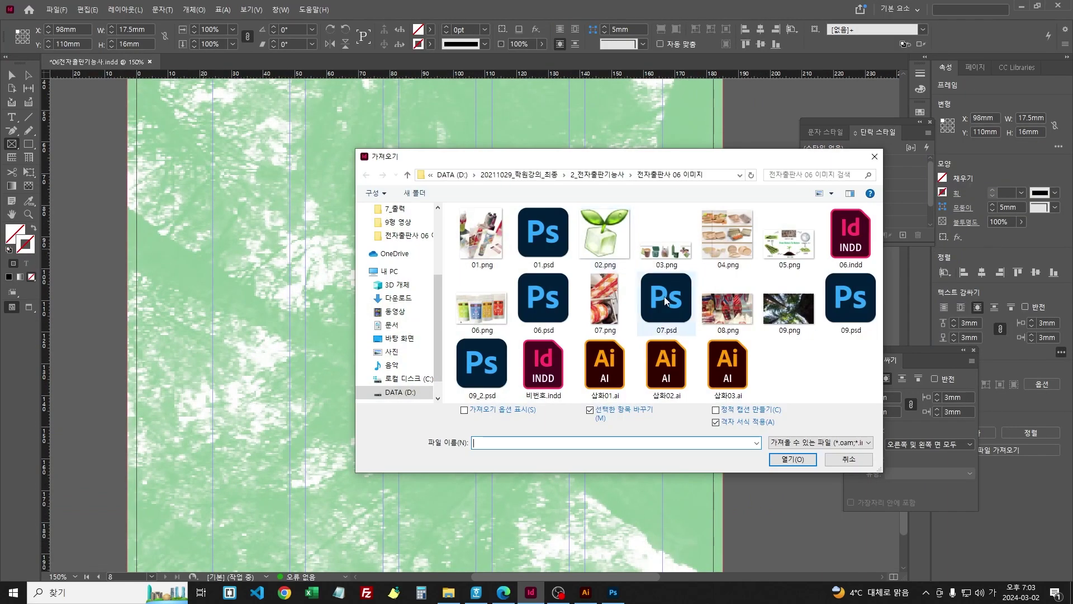
{"action": "key", "text": "Escape"}
{"action": "key", "text": "ctrl+equal"}
{"action": "key", "text": "ctrl+equal"}
{"action": "key", "text": "ctrl+equal"}
{"action": "key", "text": "ctrl+equal"}
{"action": "key", "text": "ctrl+equal"}
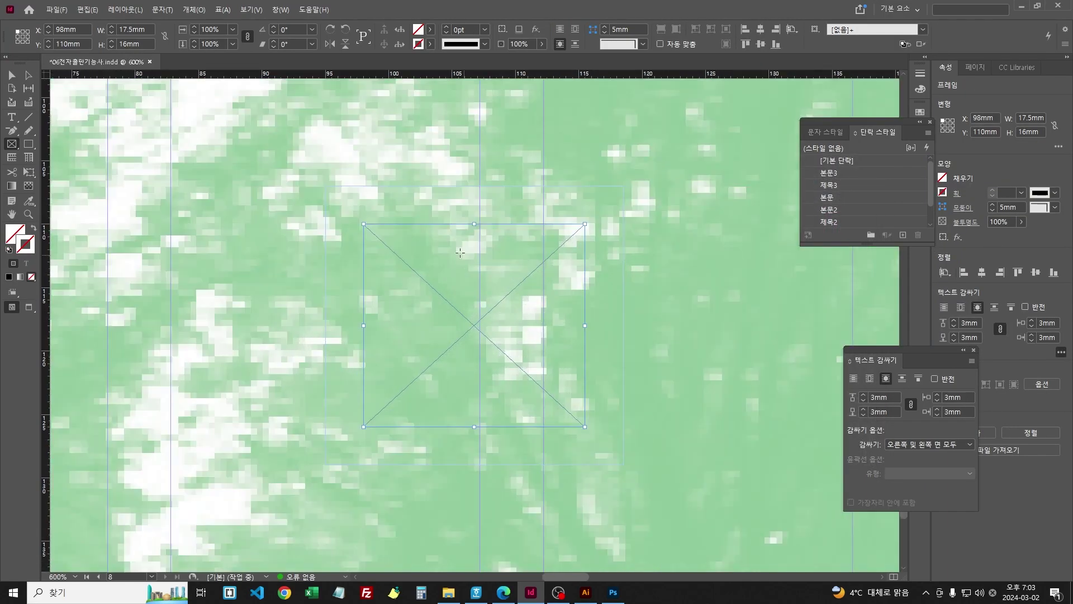
{"action": "left_click", "coordinate": [853, 378]}
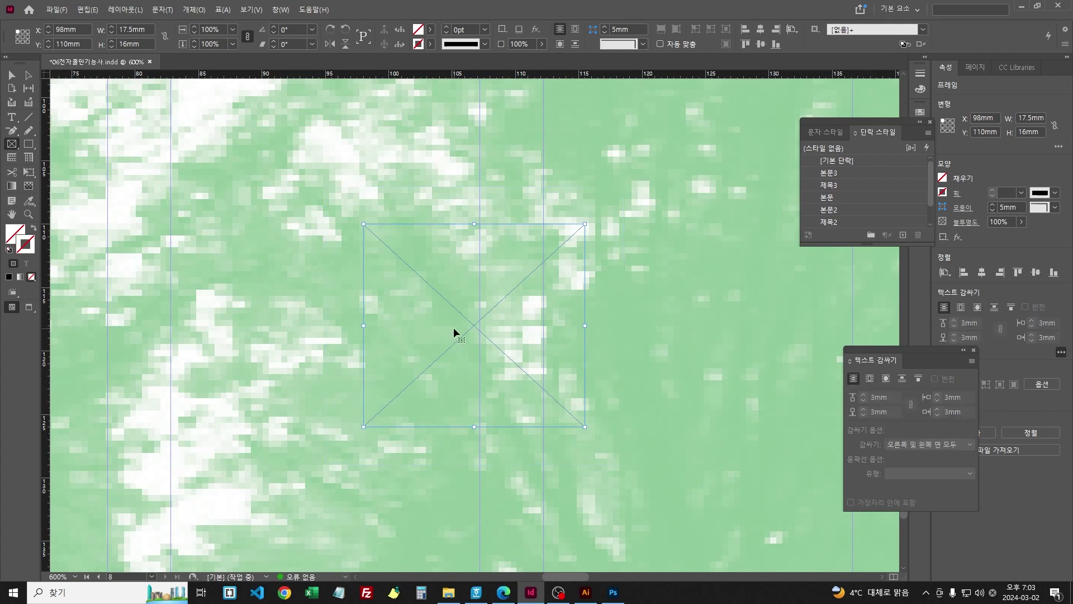
Step: Try to place 삽화03.ai in the small frame
{"action": "key", "text": "ctrl+d"}
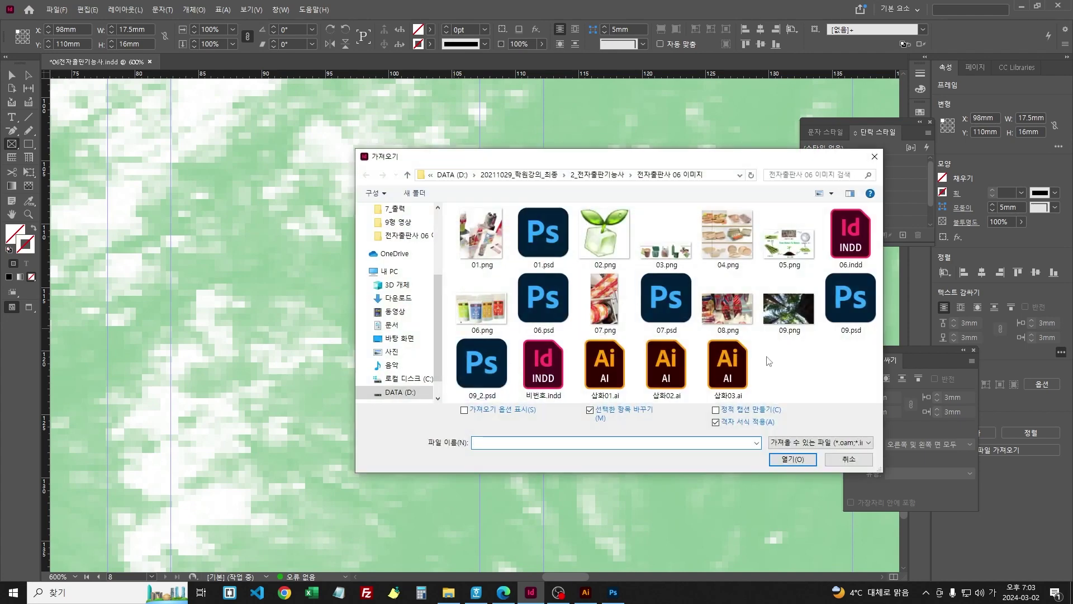
{"action": "left_click", "coordinate": [721, 379]}
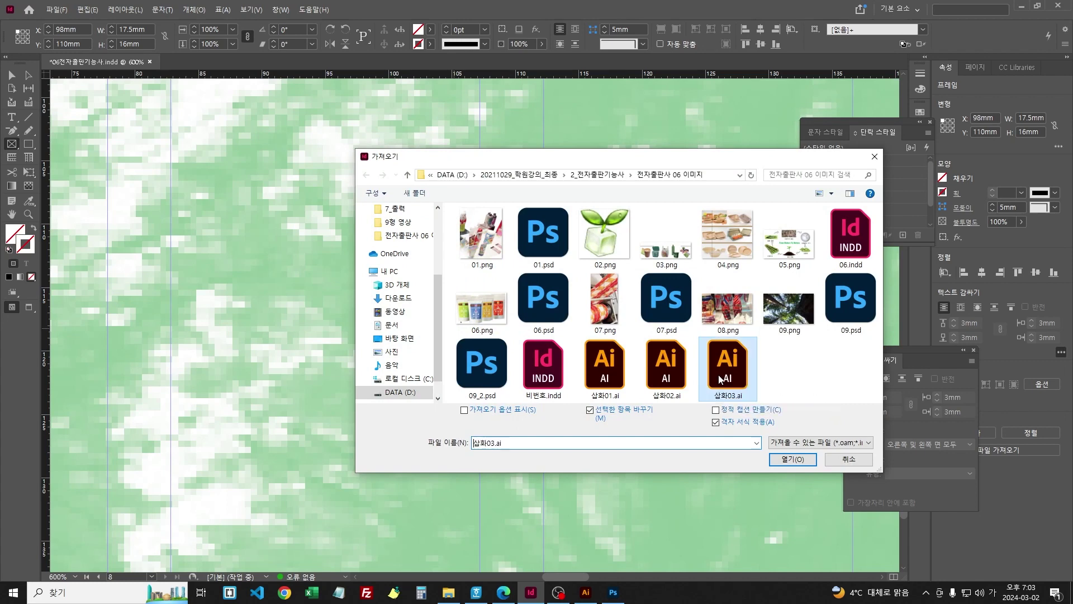
{"action": "key", "text": "Return"}
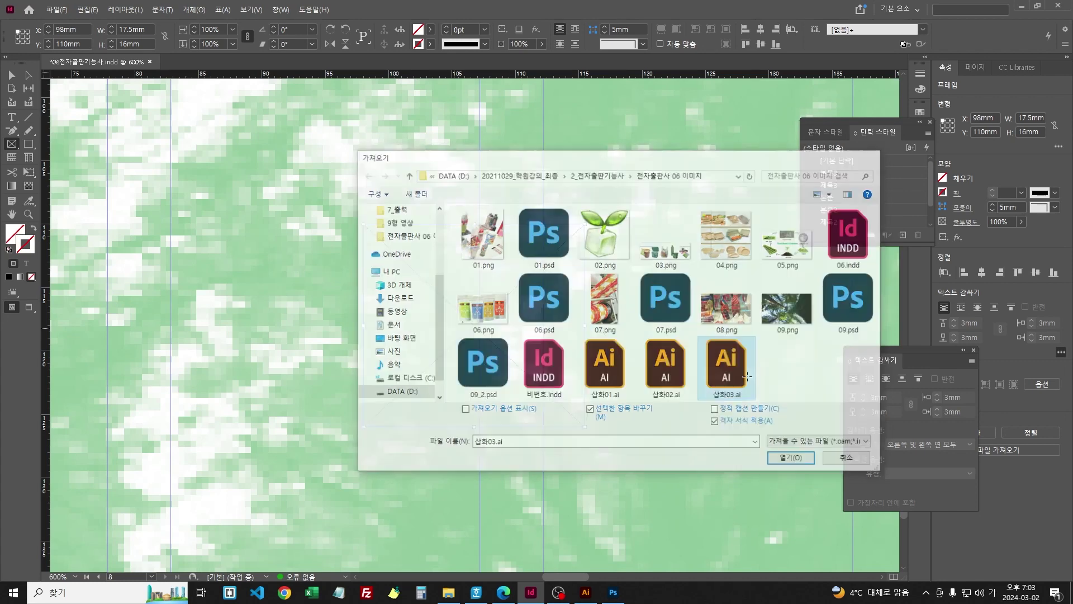
Step: Switch to Illustrator and copy the green H logo artwork from 삽화01.ai, without the Hi출판사 text
{"action": "key", "text": "alt+Tab"}
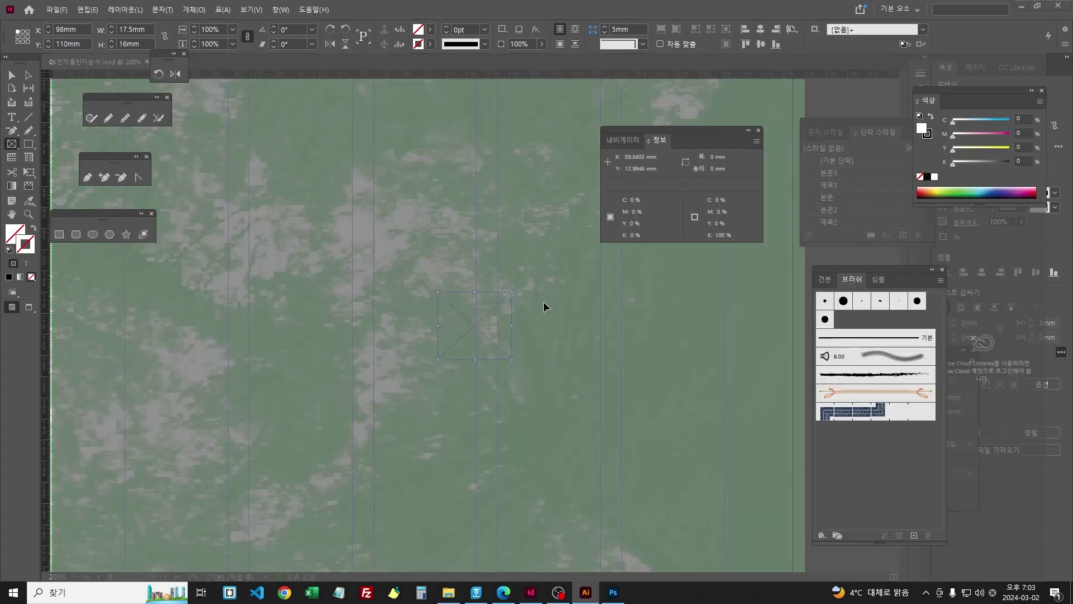
{"action": "key", "text": "ctrl+Tab"}
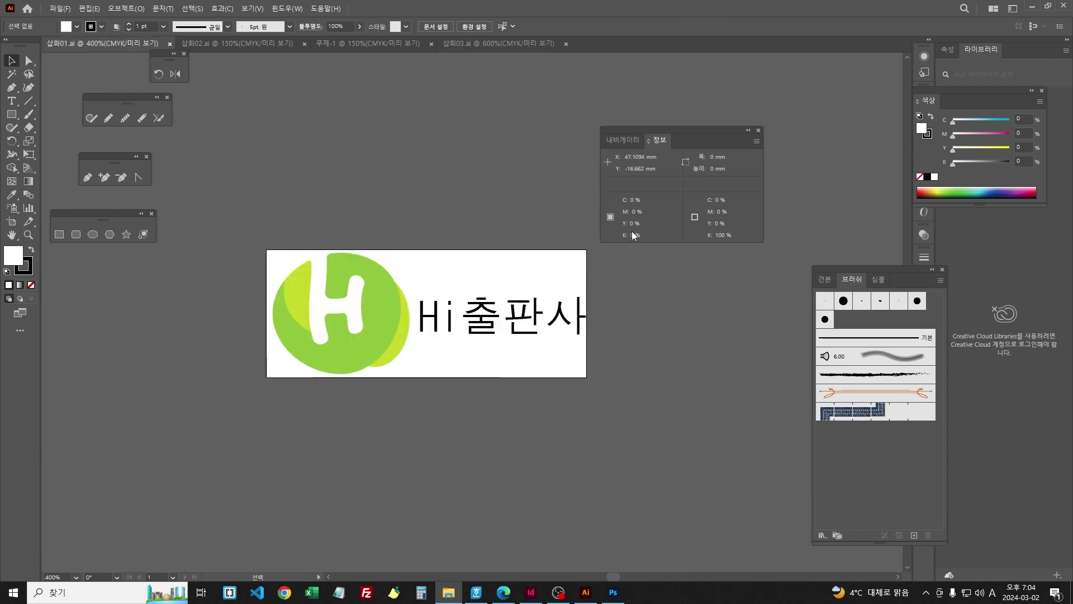
{"action": "key", "text": "a"}
{"action": "left_click_drag", "start_coordinate": [257, 235], "coordinate": [406, 385]}
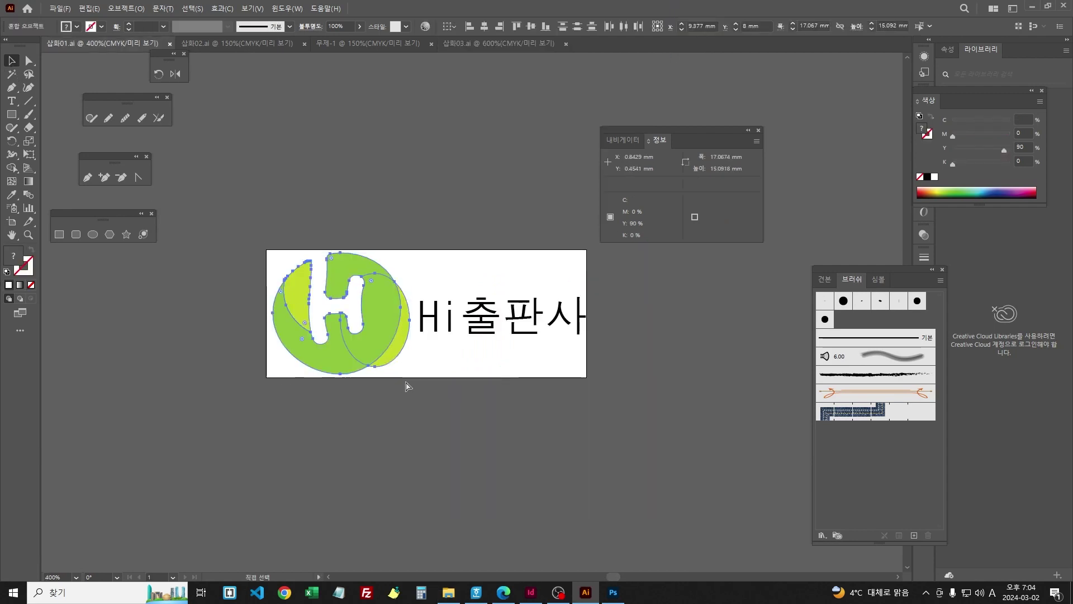
{"action": "left_click", "coordinate": [407, 385]}
Step: Create a new 17.5 × 16 mm CMYK document and paste the H logo artwork into it
{"action": "key", "text": "ctrl+n"}
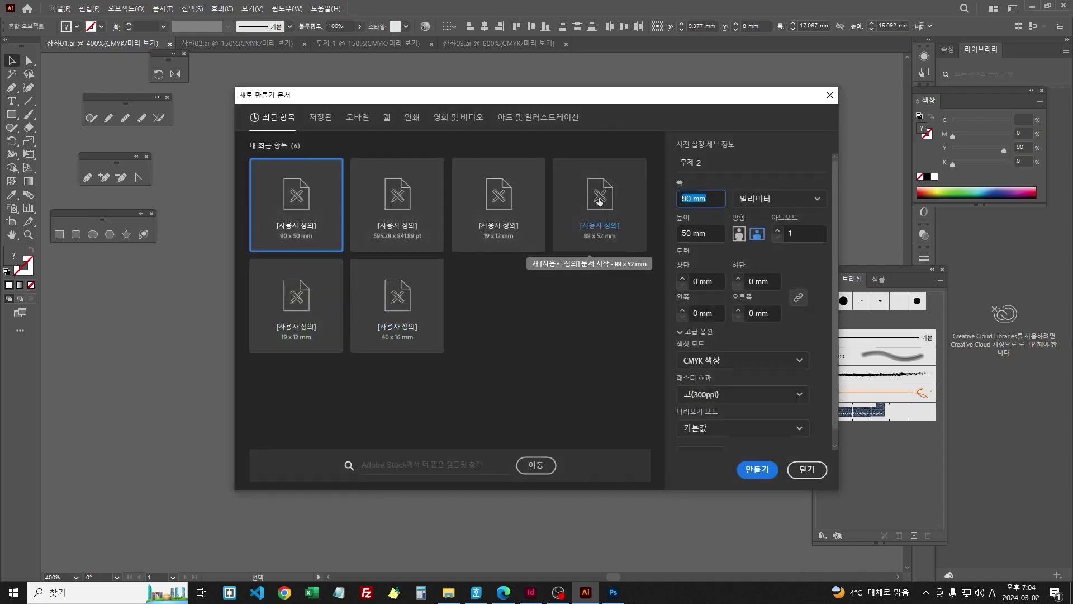
{"action": "type", "text": "17.5"}
{"action": "key", "text": "Tab"}
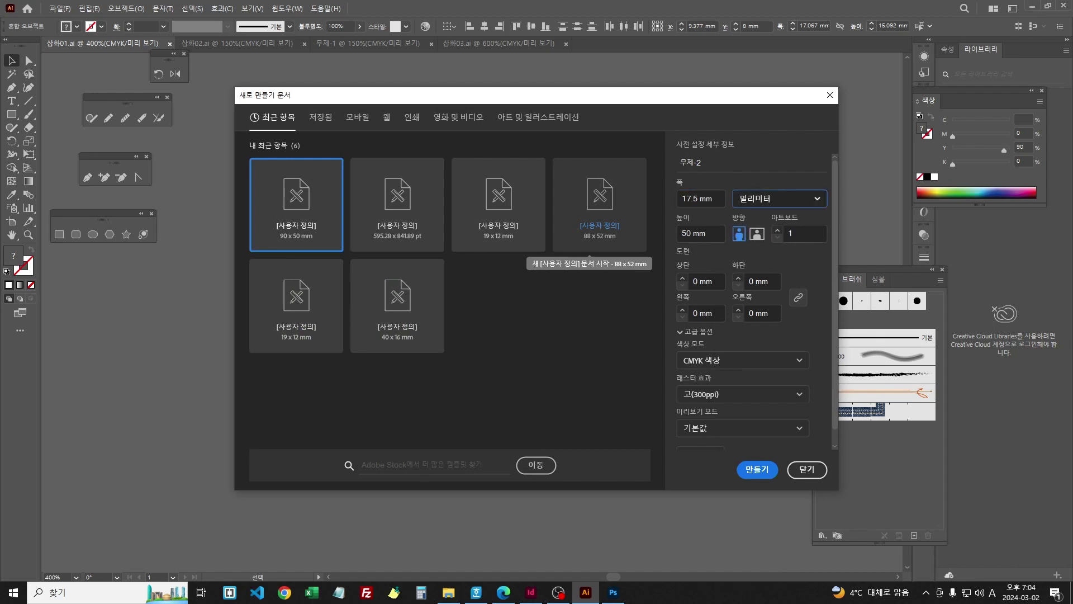
{"action": "key", "text": "Tab"}
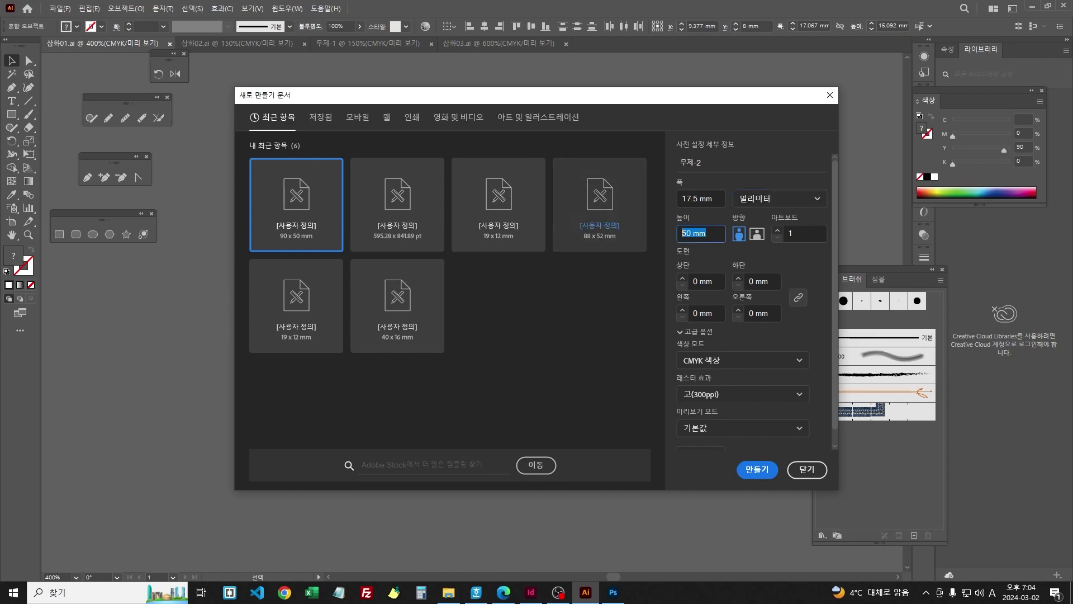
{"action": "type", "text": "15"}
{"action": "key", "text": "Return"}
{"action": "key", "text": "ctrl+v"}
{"action": "key", "text": "ctrl+minus"}
{"action": "key", "text": "ctrl+minus"}
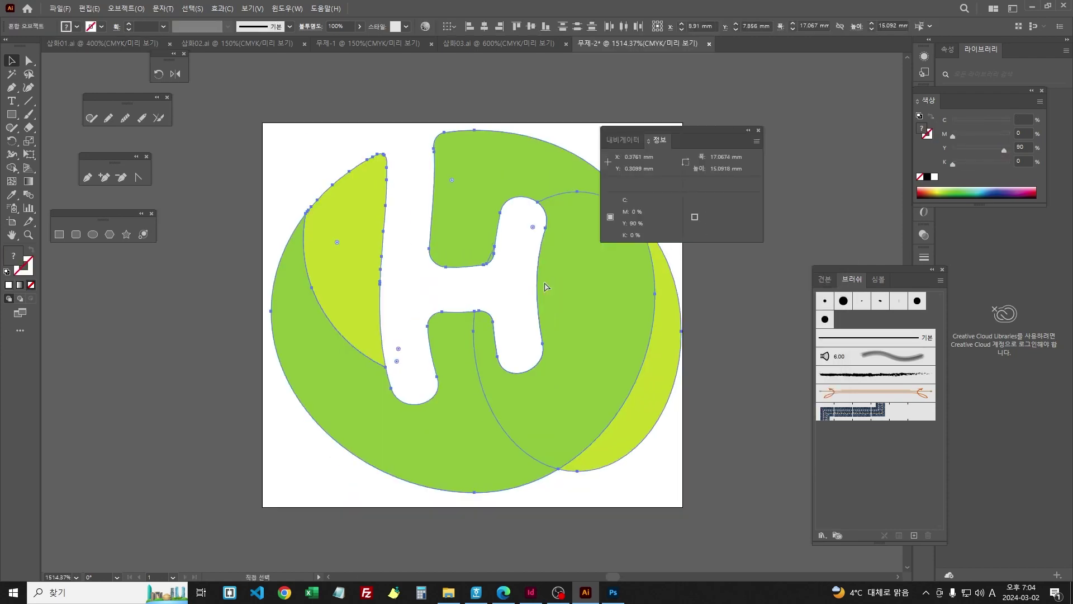
Step: Save the new logo document as 삽화04.ai in Illustrator format
{"action": "key", "text": "ctrl+s"}
{"action": "key", "text": "Return"}
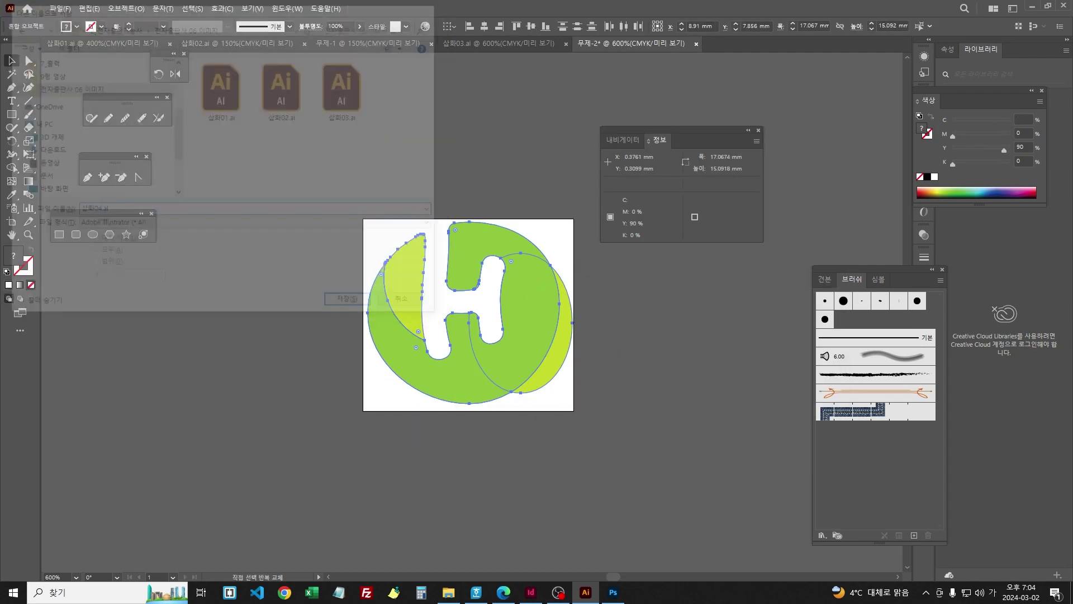
{"action": "key", "text": "Return"}
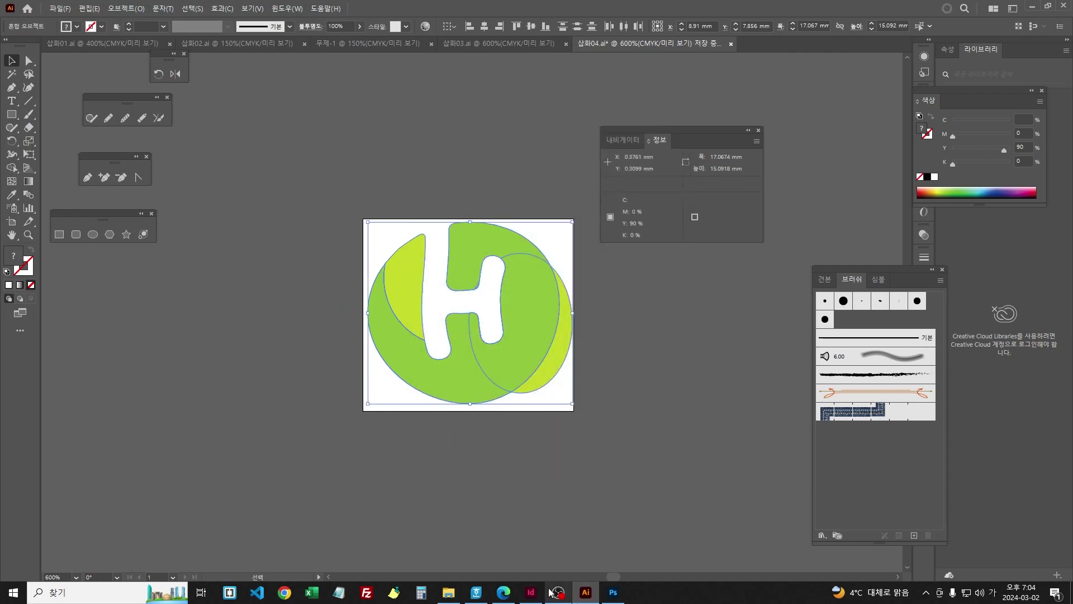
Step: Check the logo box size in the exam PDF, return to InDesign and resize the small frame to 25 × 25 mm
{"action": "left_click", "coordinate": [537, 592]}
{"action": "left_click", "coordinate": [503, 592]}
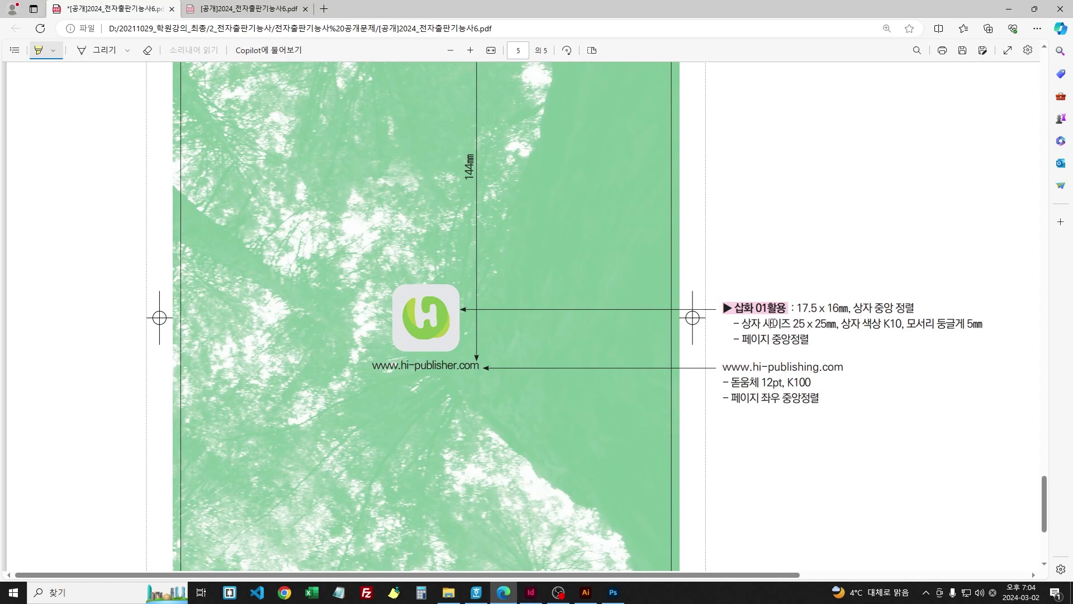
{"action": "left_click", "coordinate": [531, 592]}
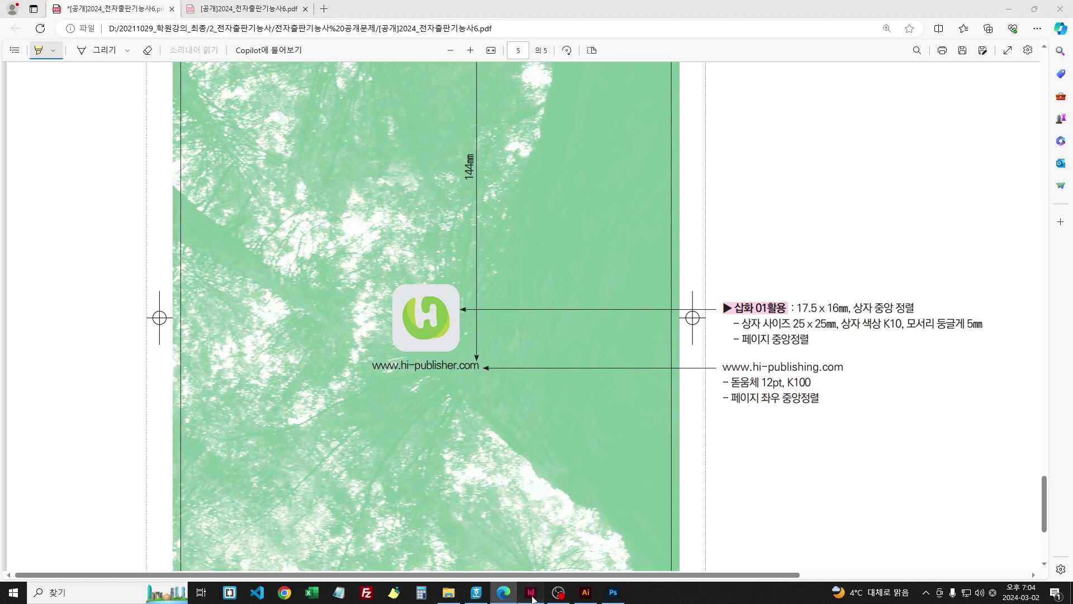
{"action": "left_click", "coordinate": [10, 76]}
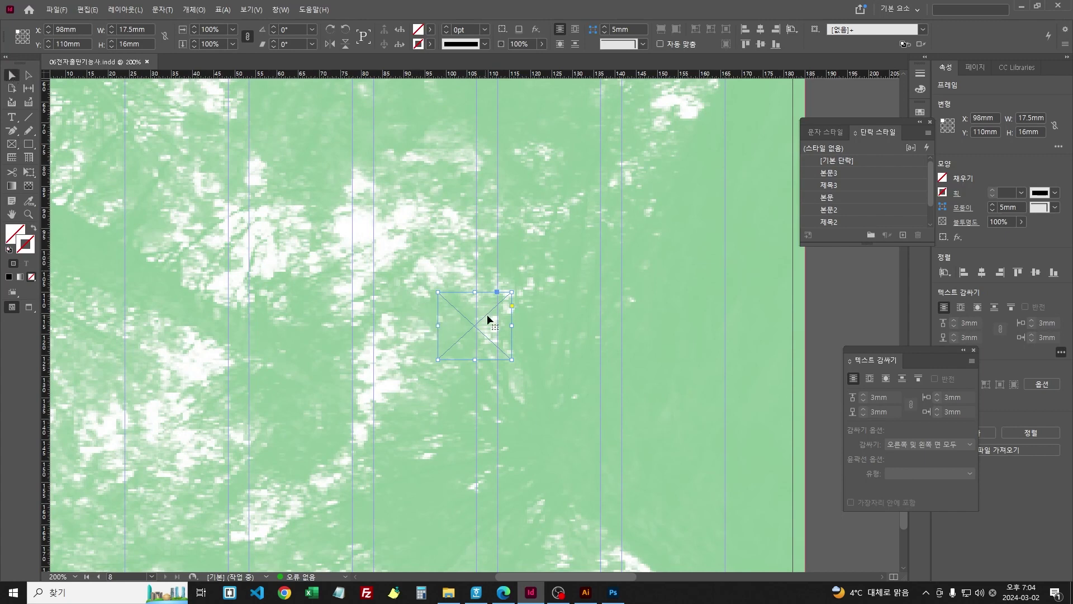
{"action": "left_click", "coordinate": [132, 29]}
{"action": "type", "text": "25"}
{"action": "key", "text": "Tab"}
{"action": "type", "text": "25"}
{"action": "key", "text": "Return"}
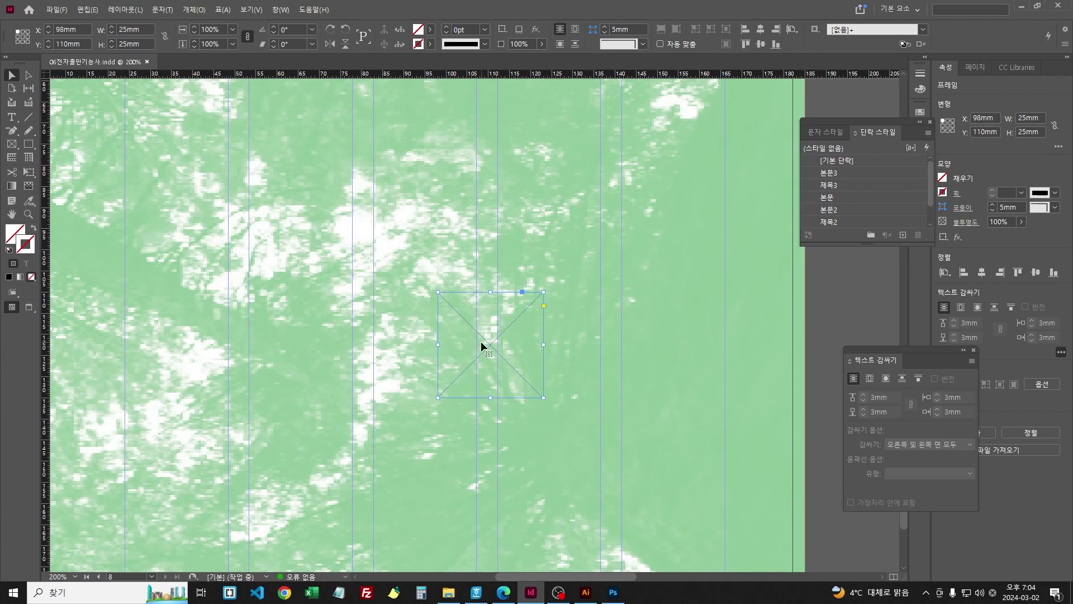
Step: Place 삽화04.ai in the 25 mm frame and set the logo's display performance to high quality
{"action": "key", "text": "ctrl+d"}
{"action": "left_click", "coordinate": [789, 360]}
{"action": "key", "text": "Return"}
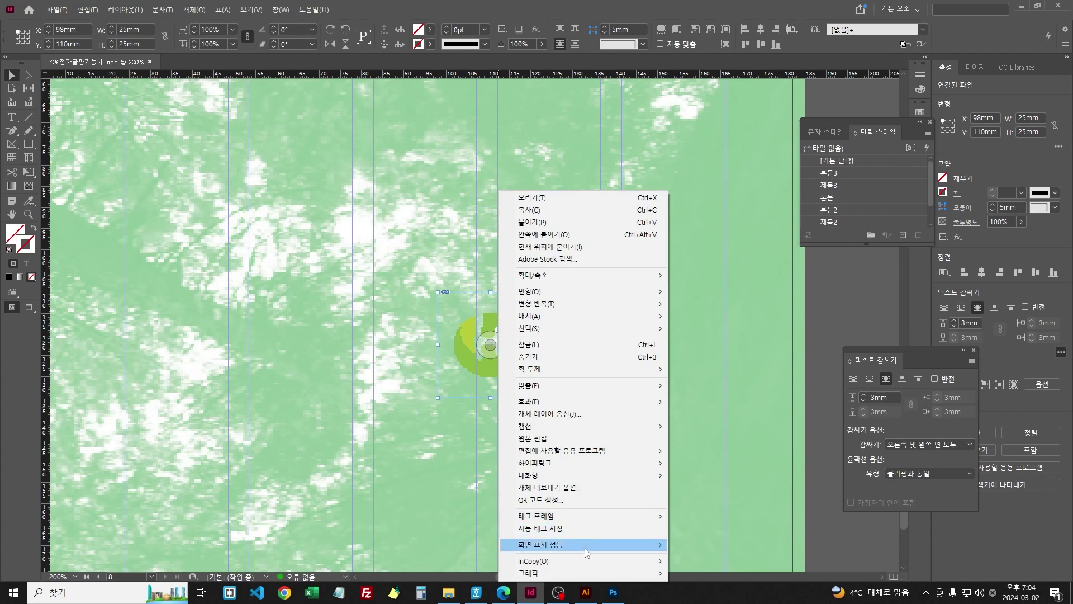
{"action": "mouse_move", "coordinate": [587, 545]}
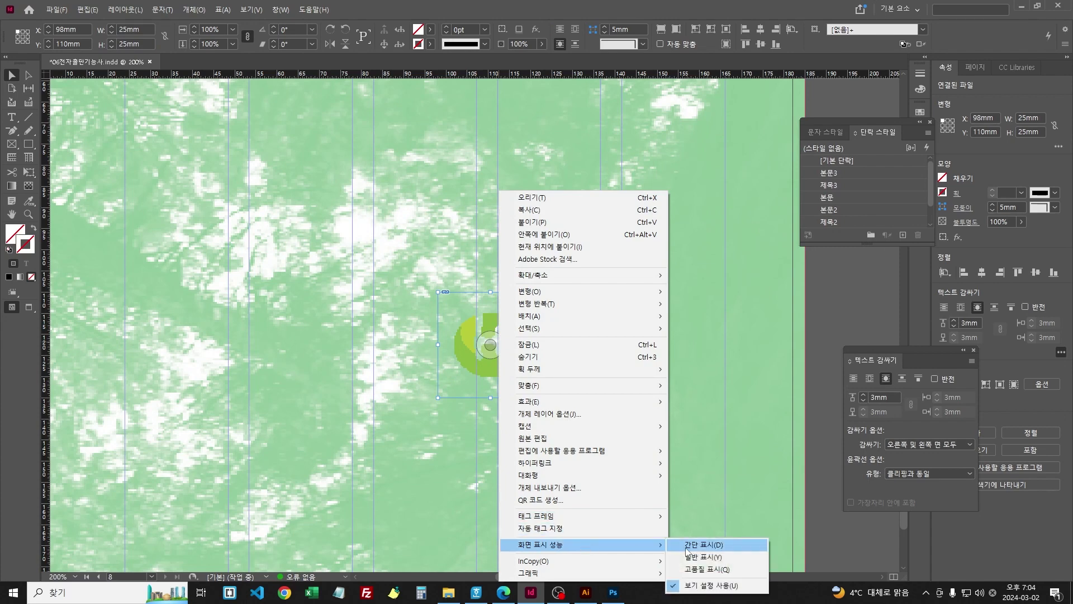
{"action": "left_click", "coordinate": [707, 569]}
{"action": "left_click", "coordinate": [568, 323]}
Step: Set the H logo graphic inside its frame to 17.5 mm wide and 16 mm high
{"action": "left_click", "coordinate": [491, 345]}
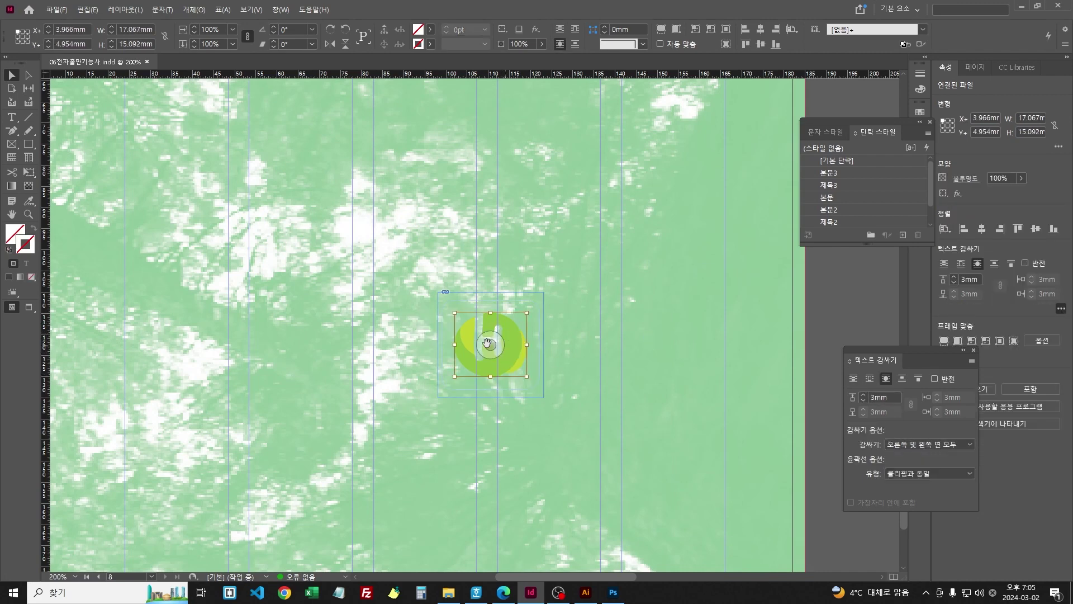
{"action": "triple_click", "coordinate": [118, 29]}
{"action": "type", "text": "17.5"}
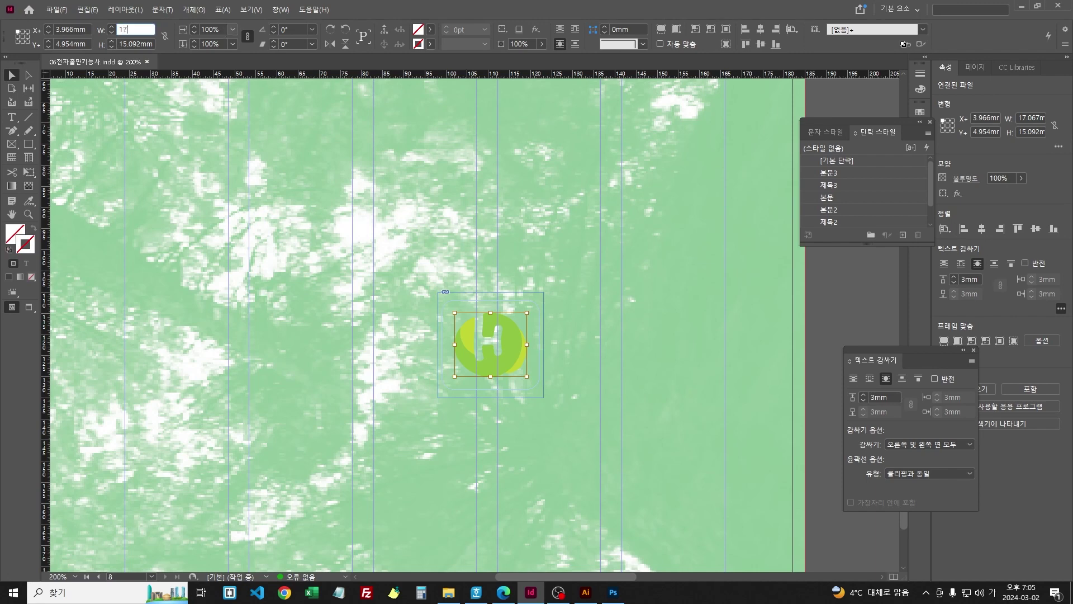
{"action": "key", "text": "Tab"}
{"action": "type", "text": "16"}
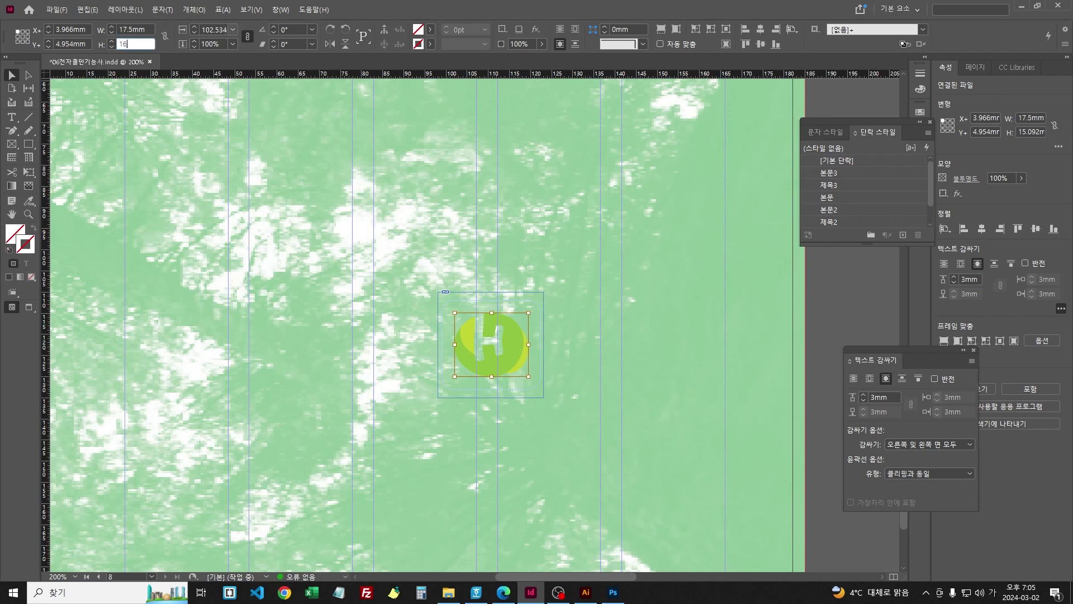
{"action": "key", "text": "Return"}
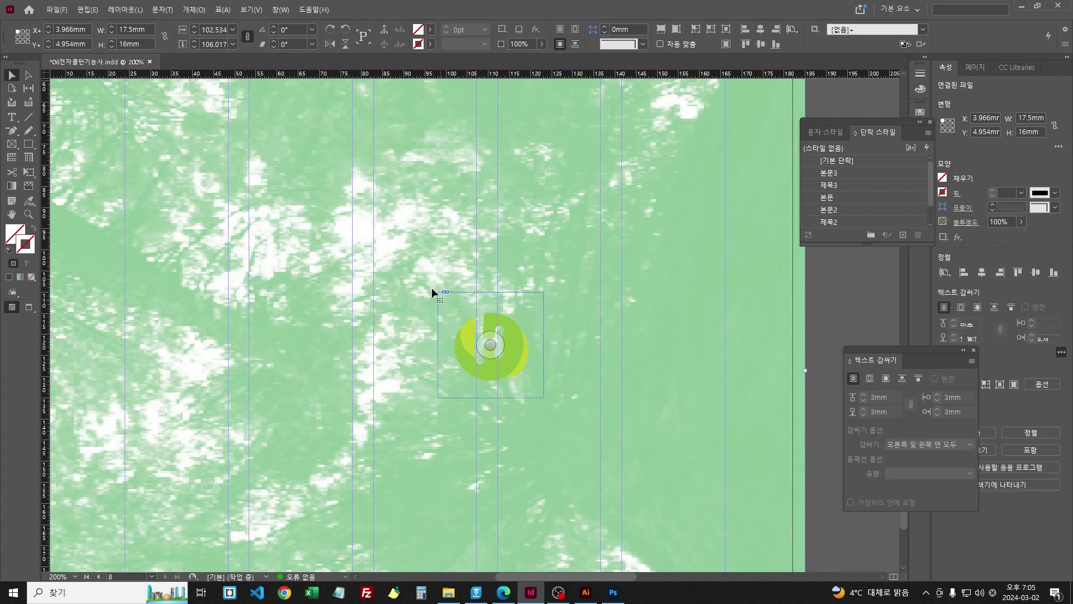
Step: Undo the accidental drag on the background photo and select the 25 mm logo frame
{"action": "left_click_drag", "start_coordinate": [432, 287], "coordinate": [571, 397]}
{"action": "key", "text": "ctrl+z"}
{"action": "key", "text": "ctrl+1"}
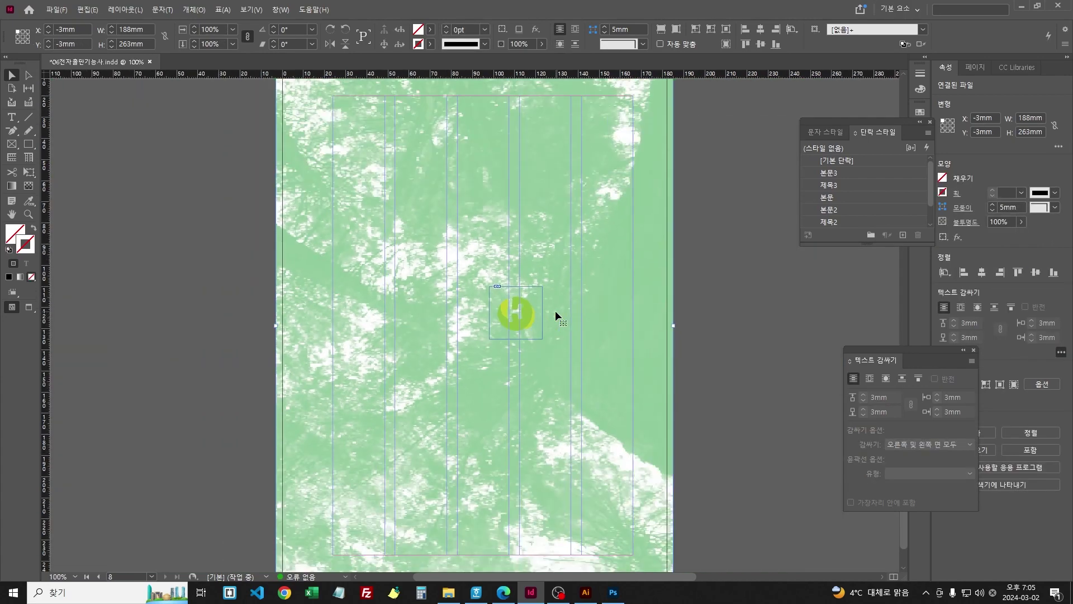
{"action": "key", "text": "ctrl+minus"}
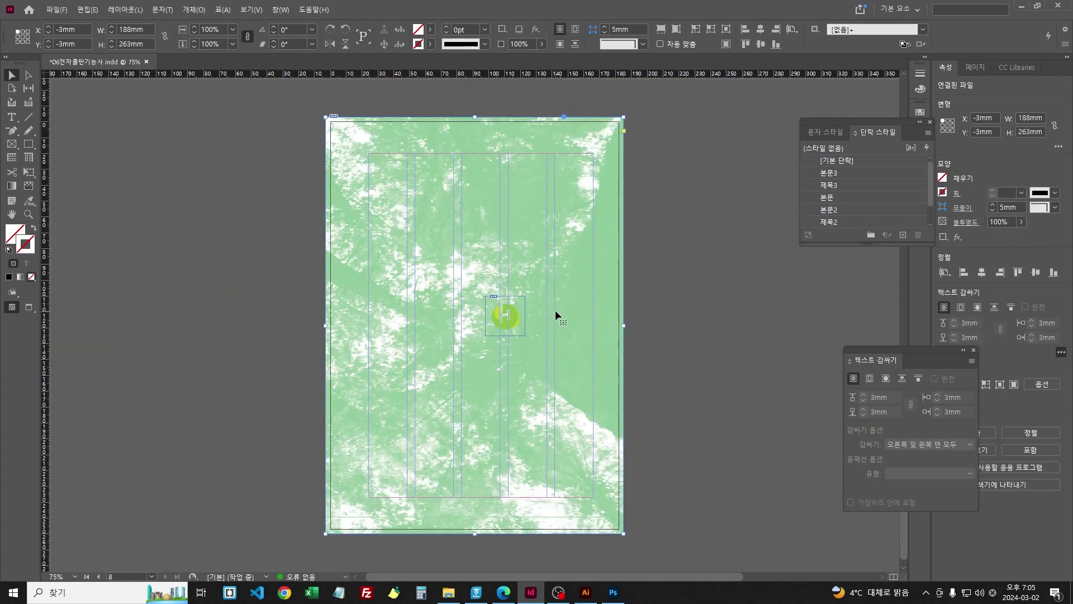
{"action": "left_click", "coordinate": [520, 297]}
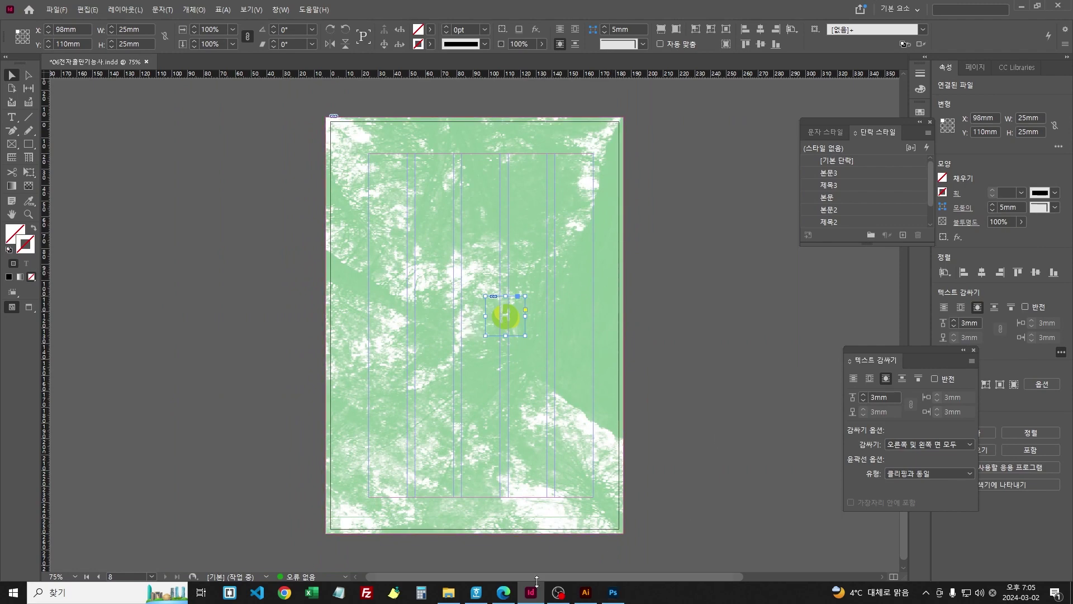
Step: Check the logo box alignment in the exam PDF, return to InDesign and center the box horizontally and vertically on page 8
{"action": "left_click", "coordinate": [503, 593]}
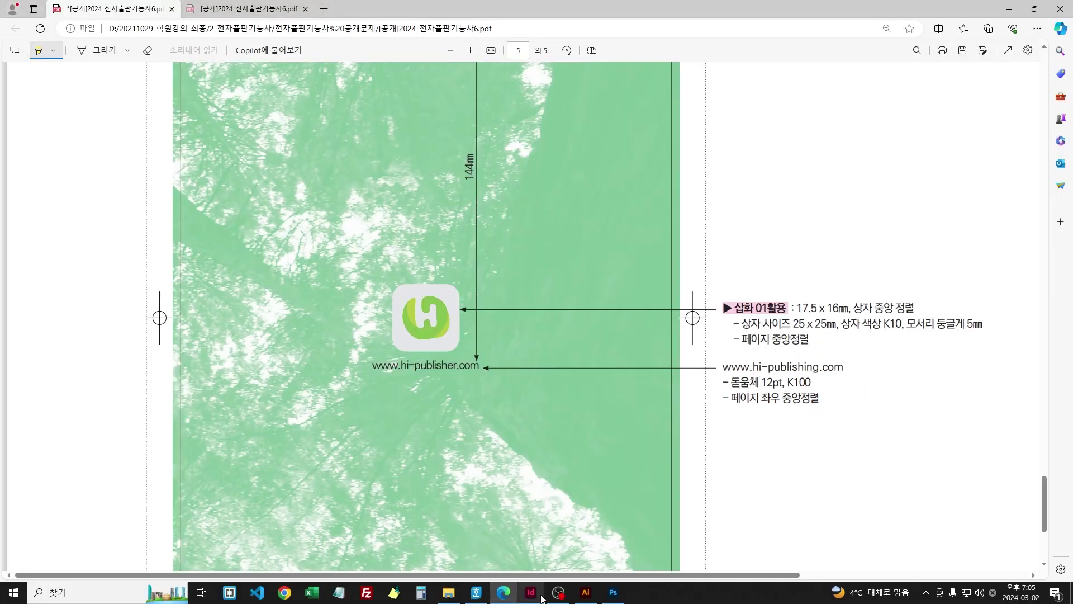
{"action": "left_click", "coordinate": [530, 592]}
{"action": "left_click", "coordinate": [791, 29]}
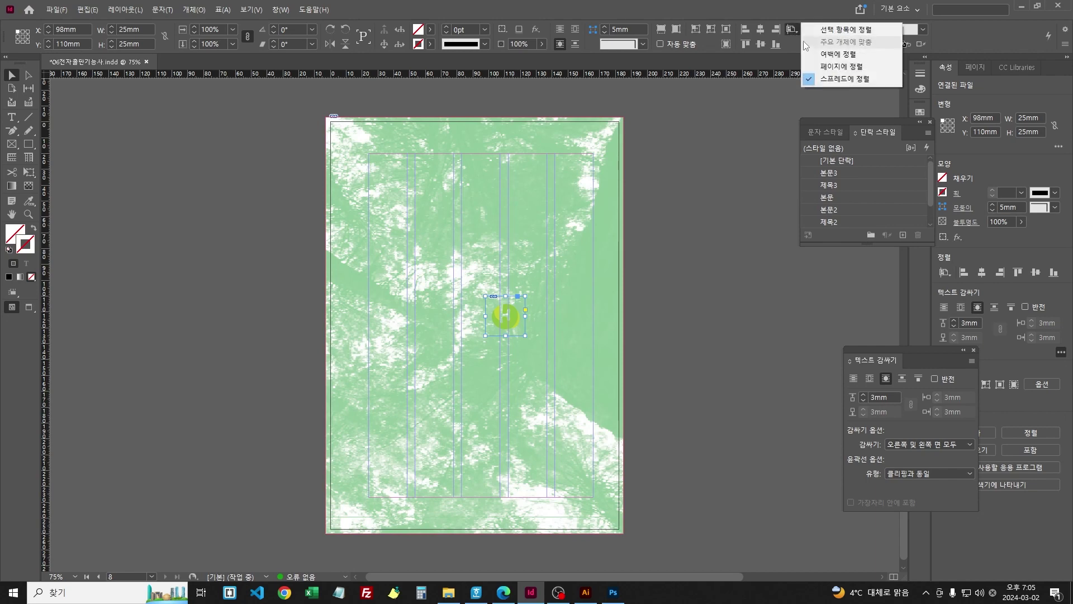
{"action": "left_click", "coordinate": [810, 43]}
{"action": "left_click", "coordinate": [760, 30]}
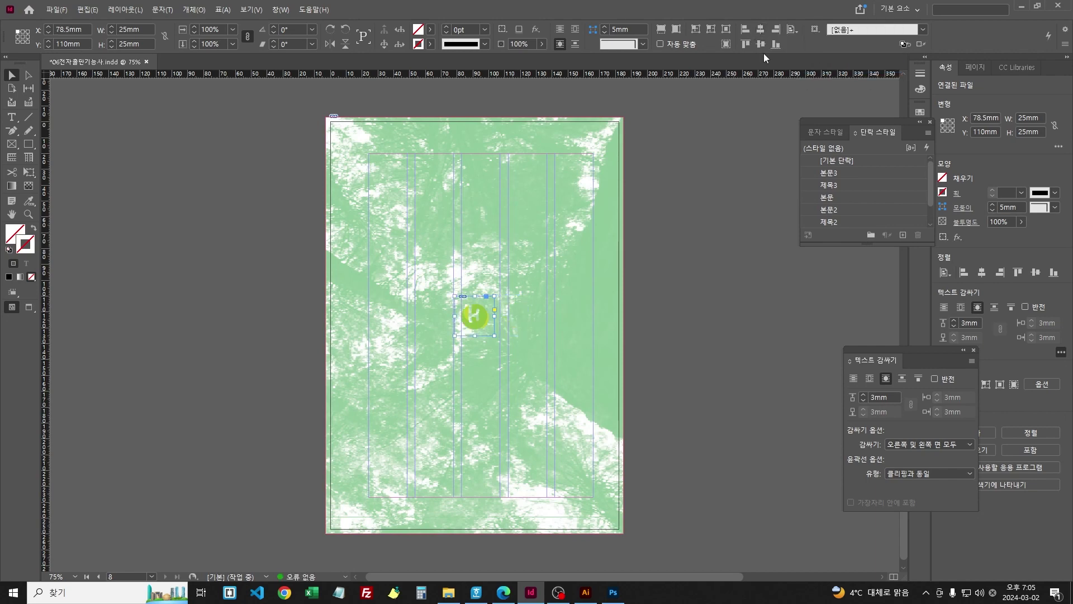
{"action": "left_click", "coordinate": [761, 45]}
{"action": "left_click", "coordinate": [699, 285]}
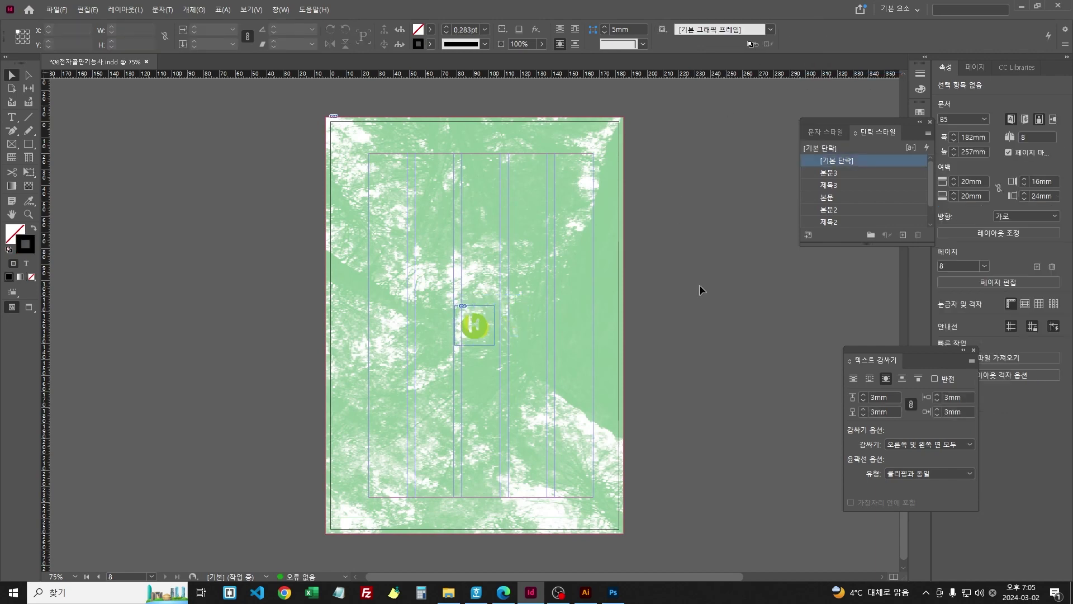
Step: Check the box color in the exam PDF, fill the logo box with a new K=10 CMYK swatch in InDesign and save
{"action": "key", "text": "ctrl+equal"}
{"action": "key", "text": "ctrl+equal"}
{"action": "key", "text": "ctrl+minus"}
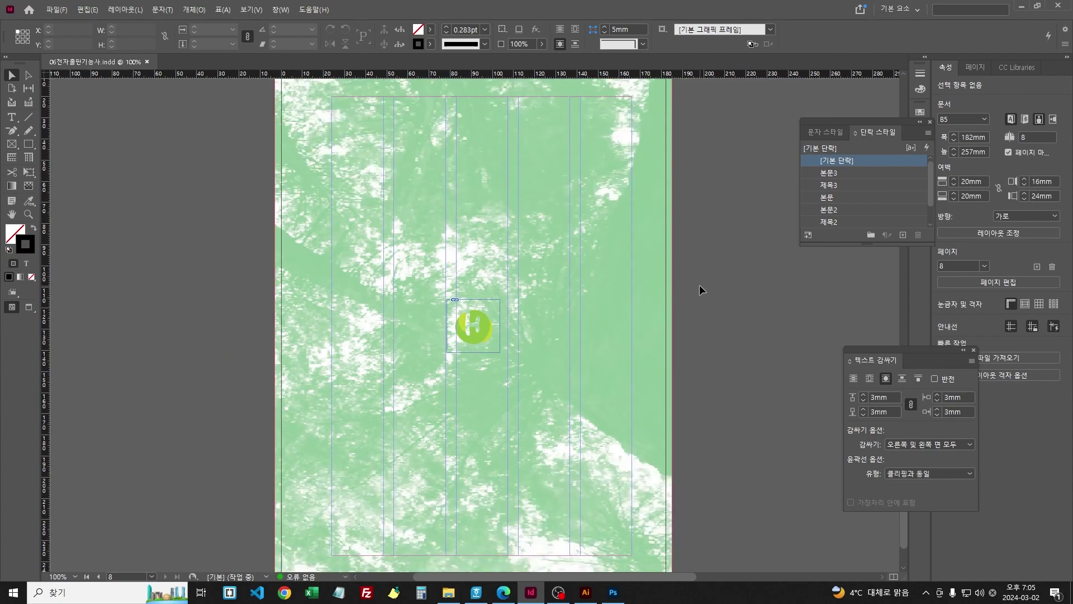
{"action": "key", "text": "alt+Tab"}
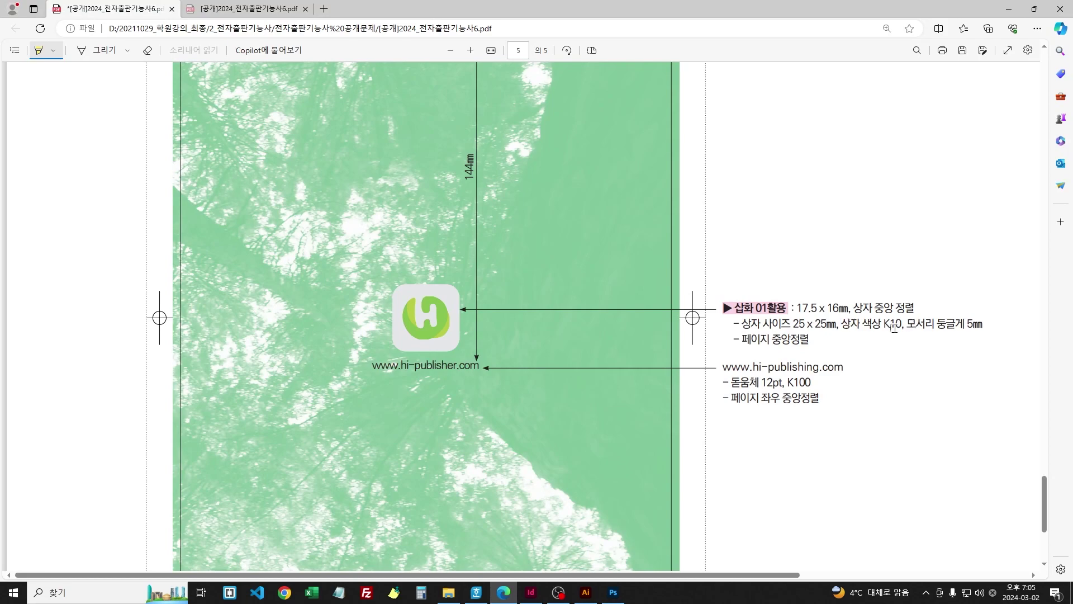
{"action": "key", "text": "alt+Tab"}
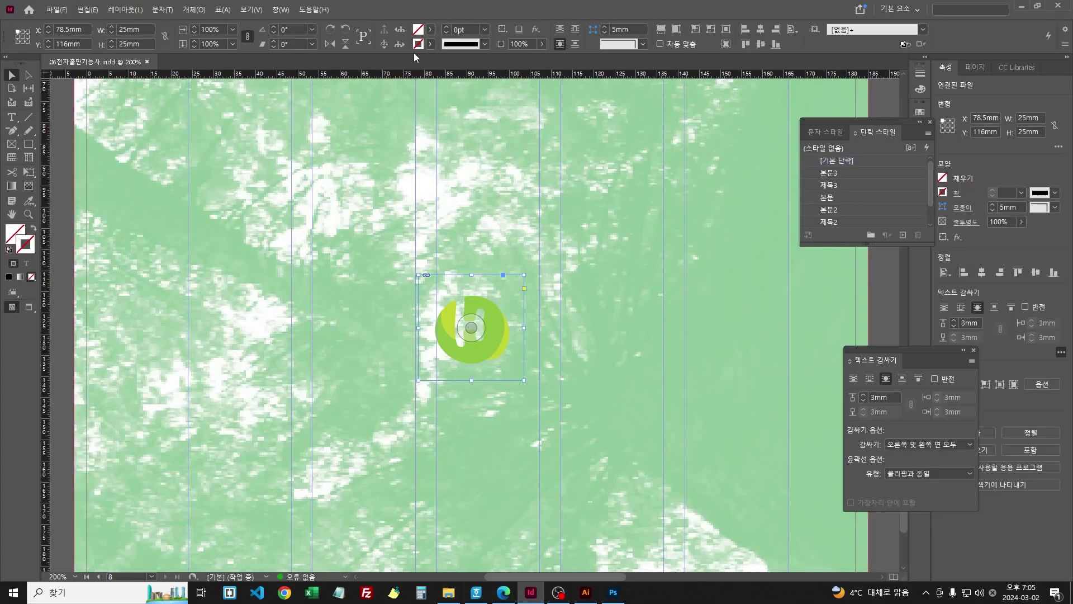
{"action": "left_click", "coordinate": [430, 29]}
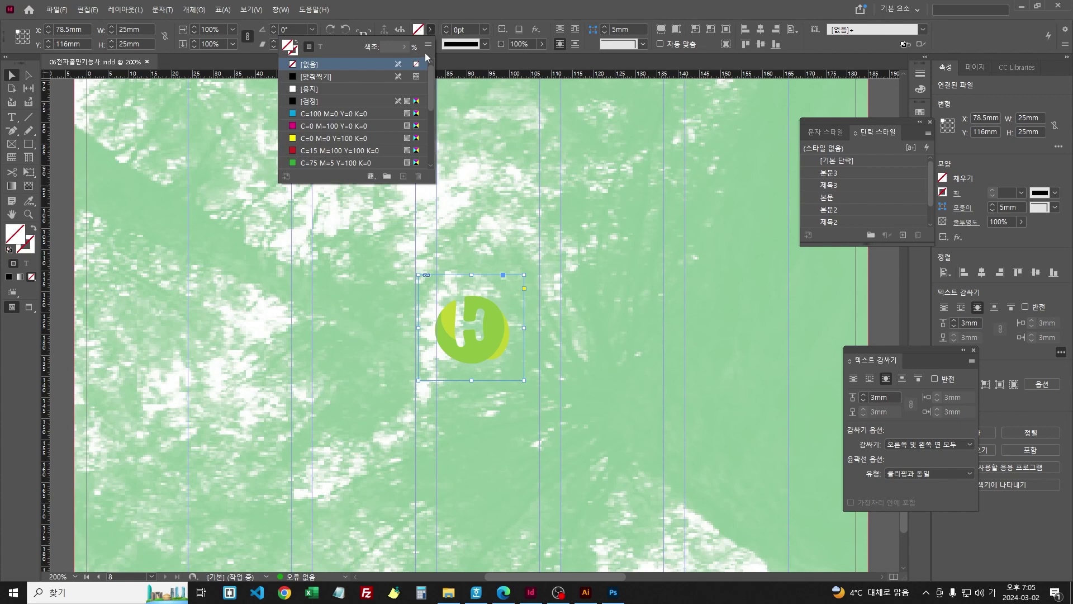
{"action": "left_click", "coordinate": [427, 44]}
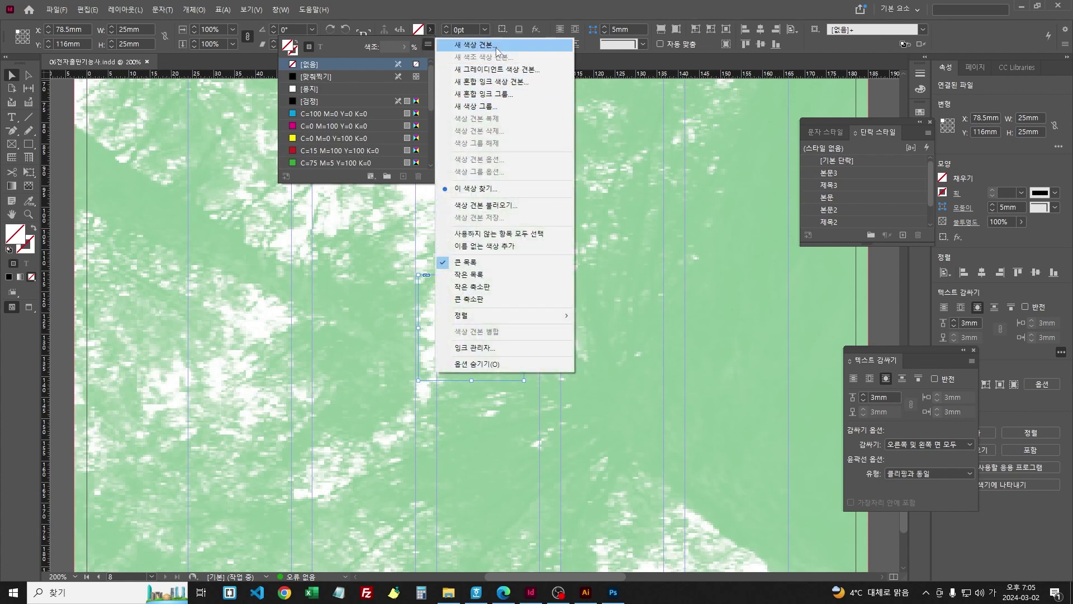
{"action": "left_click", "coordinate": [496, 46]}
{"action": "double_click", "coordinate": [509, 247]}
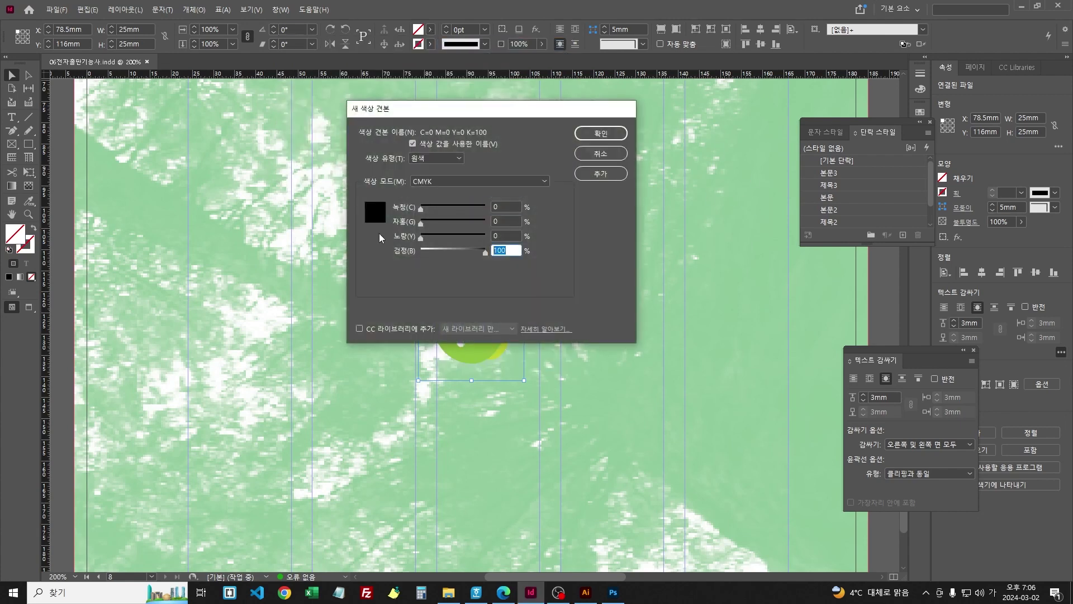
{"action": "type", "text": "0"}
{"action": "key", "text": "Return"}
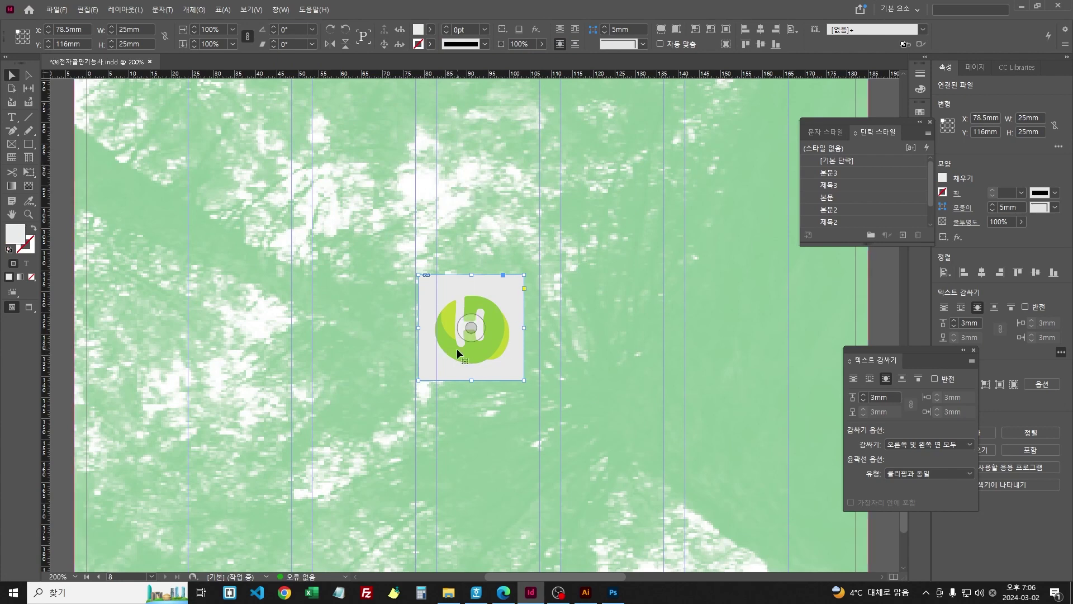
{"action": "key", "text": "ctrl+s"}
Step: Apply rounded corners with a 5 mm radius to the gray logo box
{"action": "double_click", "coordinate": [635, 27]}
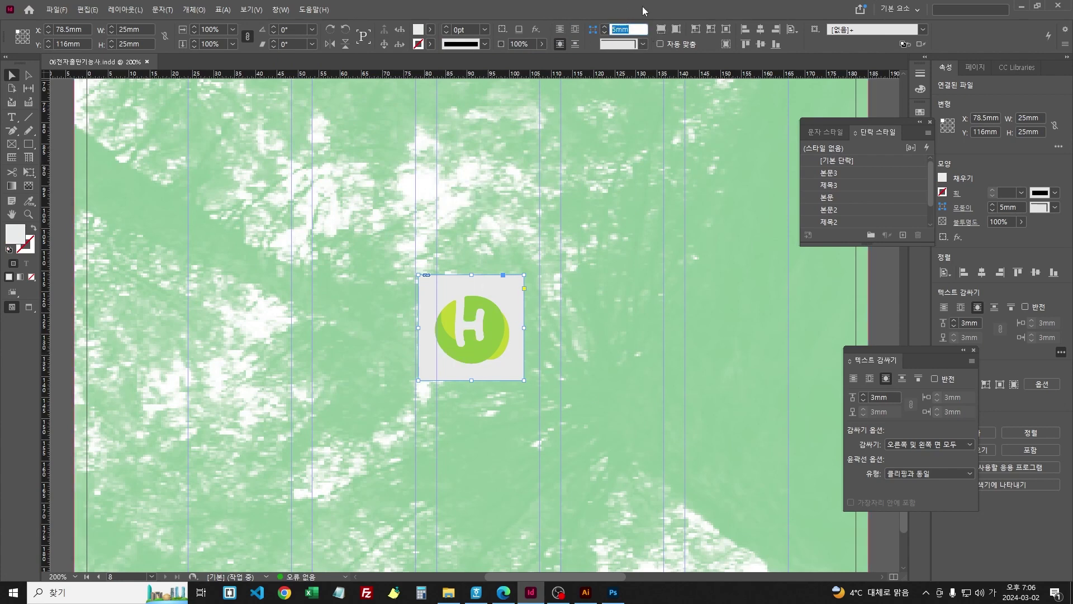
{"action": "left_click", "coordinate": [643, 44]}
{"action": "left_click", "coordinate": [630, 116]}
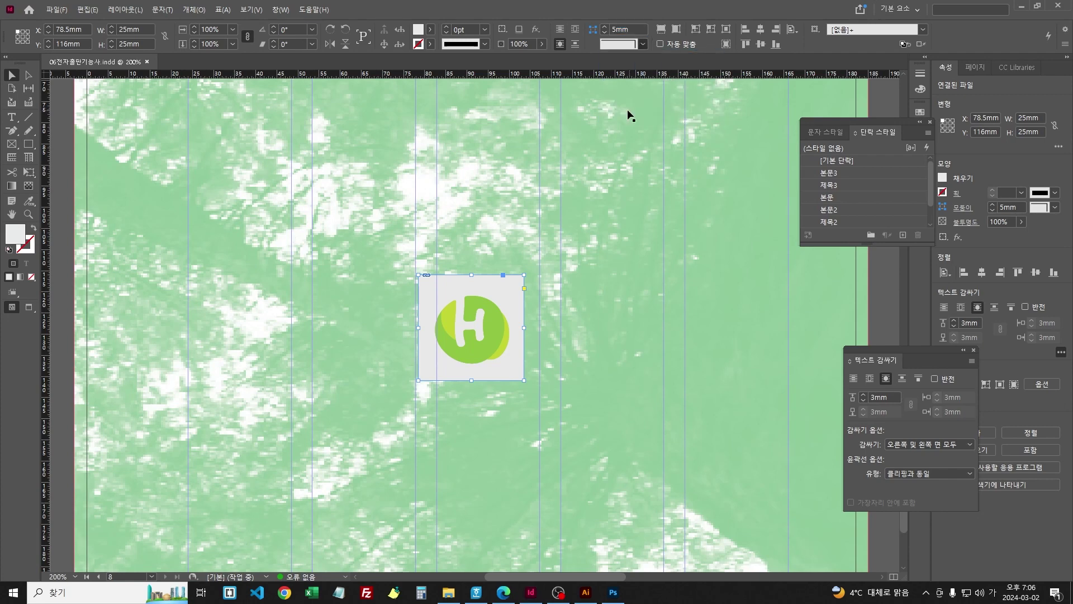
{"action": "left_click", "coordinate": [486, 172]}
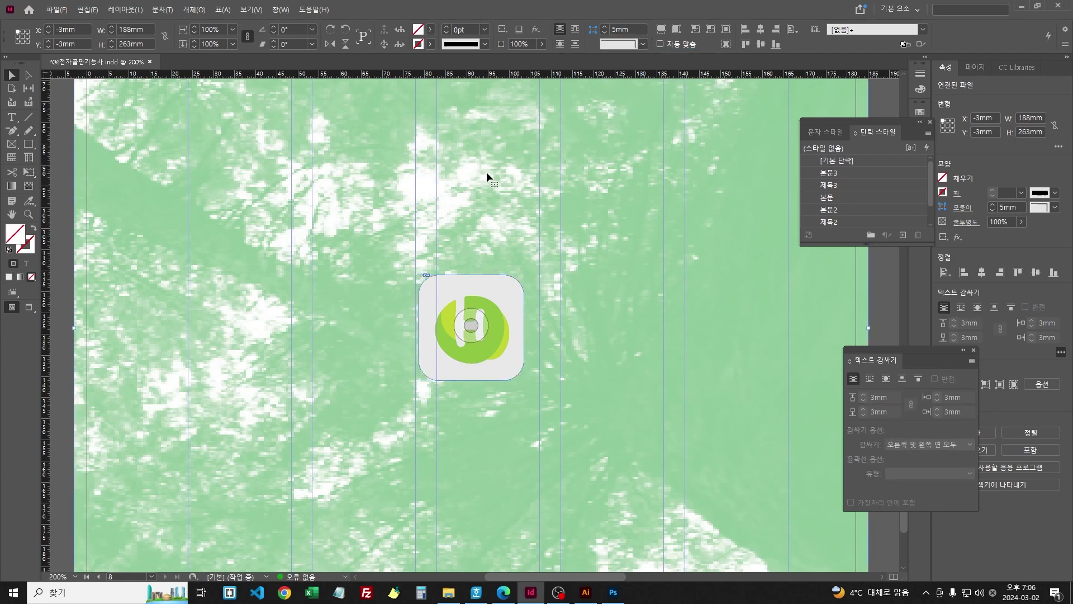
{"action": "key", "text": "ctrl+1"}
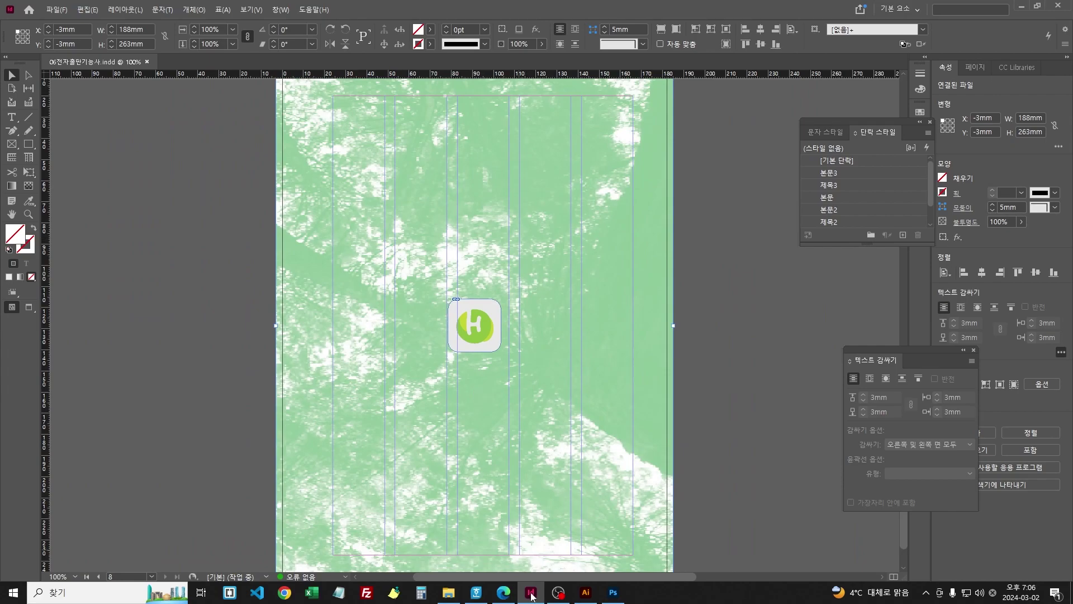
{"action": "left_click", "coordinate": [476, 592]}
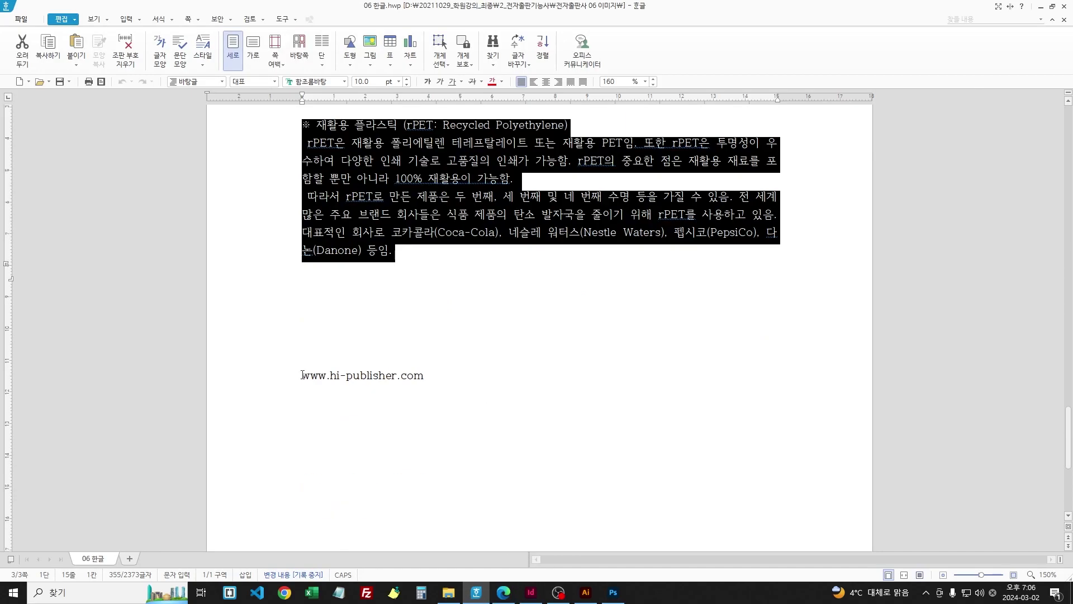
{"action": "left_click_drag", "start_coordinate": [302, 374], "coordinate": [424, 375]}
{"action": "key", "text": "ctrl+c"}
{"action": "key", "text": "alt+Tab"}
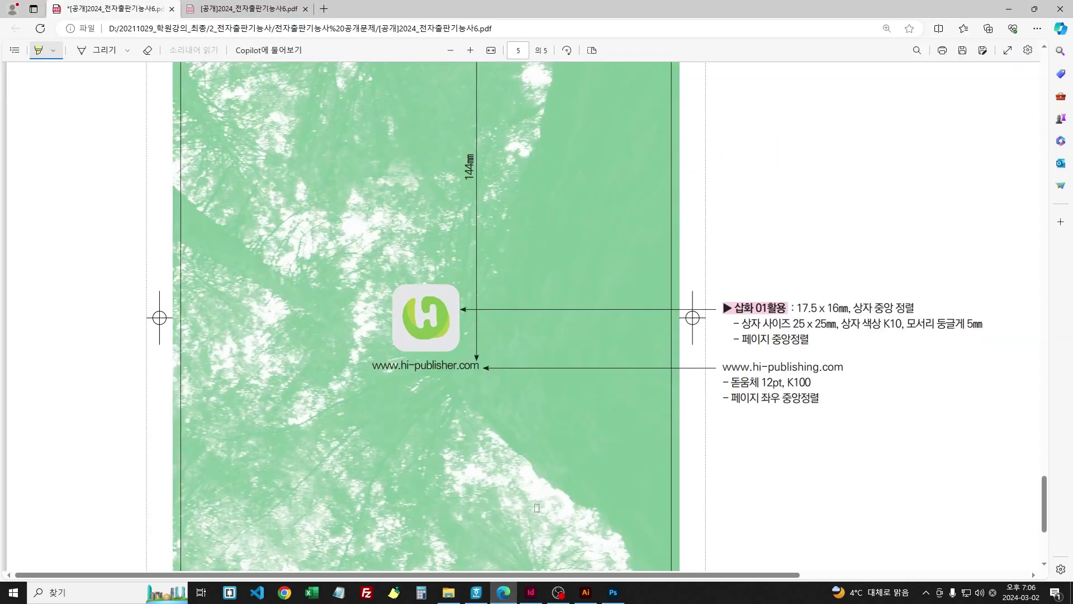
{"action": "left_click", "coordinate": [530, 592]}
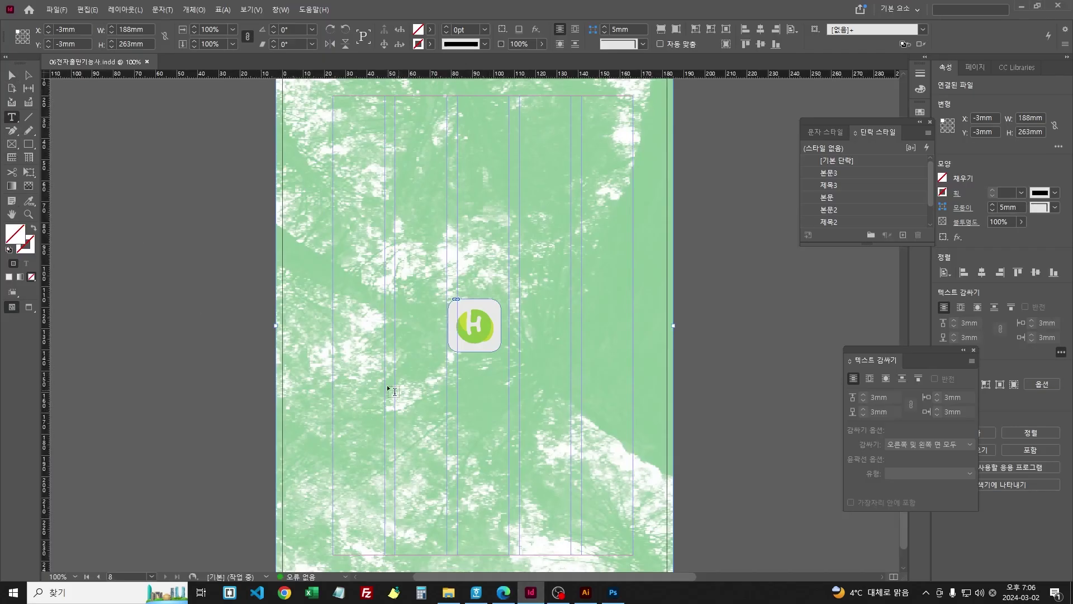
{"action": "left_click_drag", "start_coordinate": [413, 387], "coordinate": [535, 419]}
{"action": "key", "text": "ctrl+v"}
Step: Center the web address text in its frame and set its font to 돋움
{"action": "key", "text": "ctrl+a"}
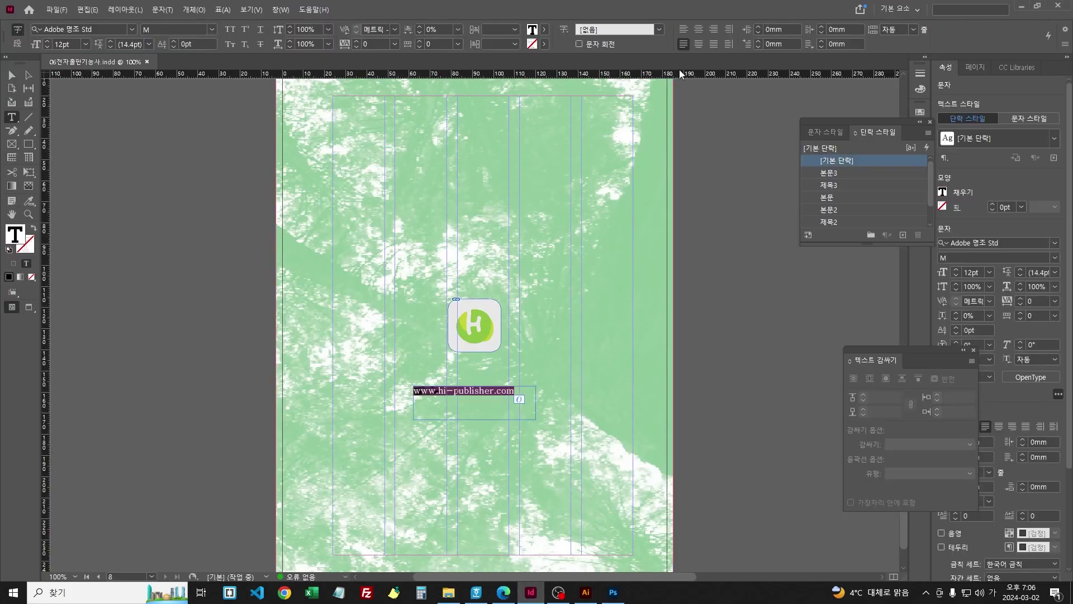
{"action": "left_click", "coordinate": [698, 29]}
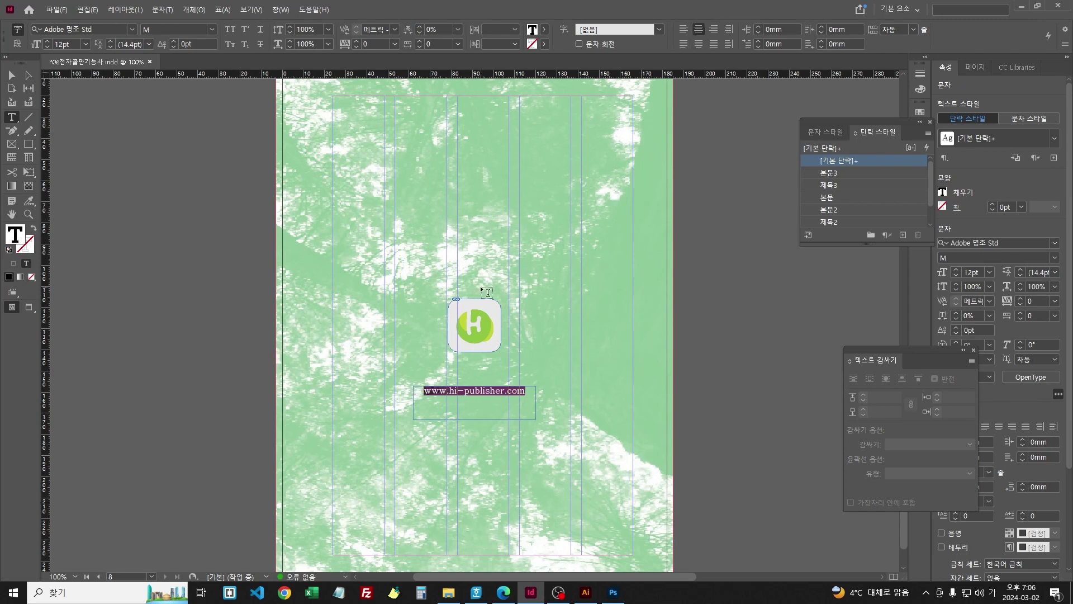
{"action": "left_click", "coordinate": [136, 29]}
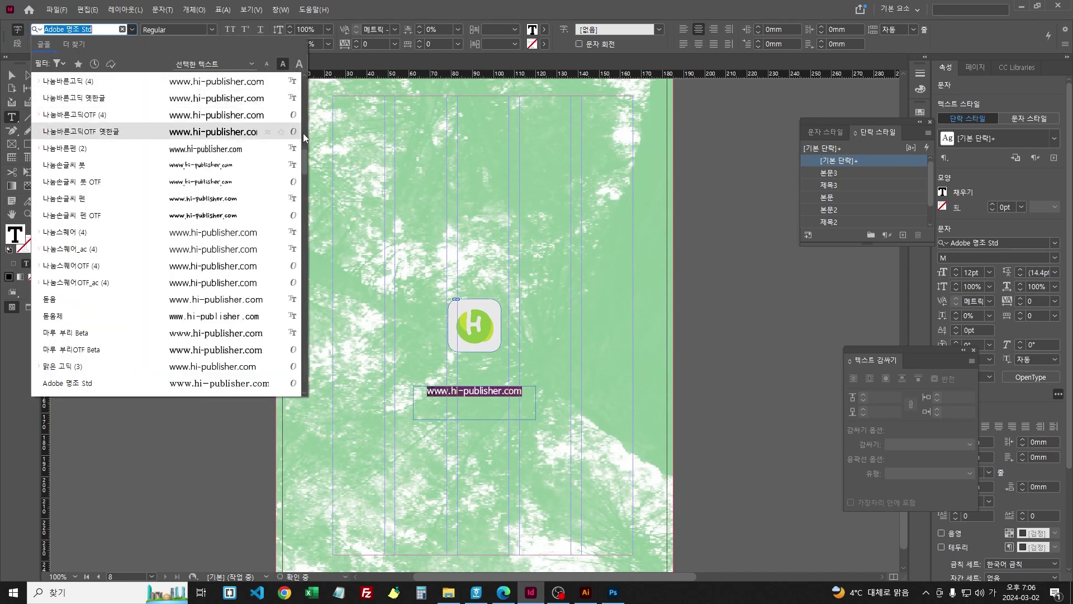
{"action": "scroll", "coordinate": [123, 92], "scroll_direction": "down", "scroll_amount": 10}
{"action": "left_click", "coordinate": [122, 92]}
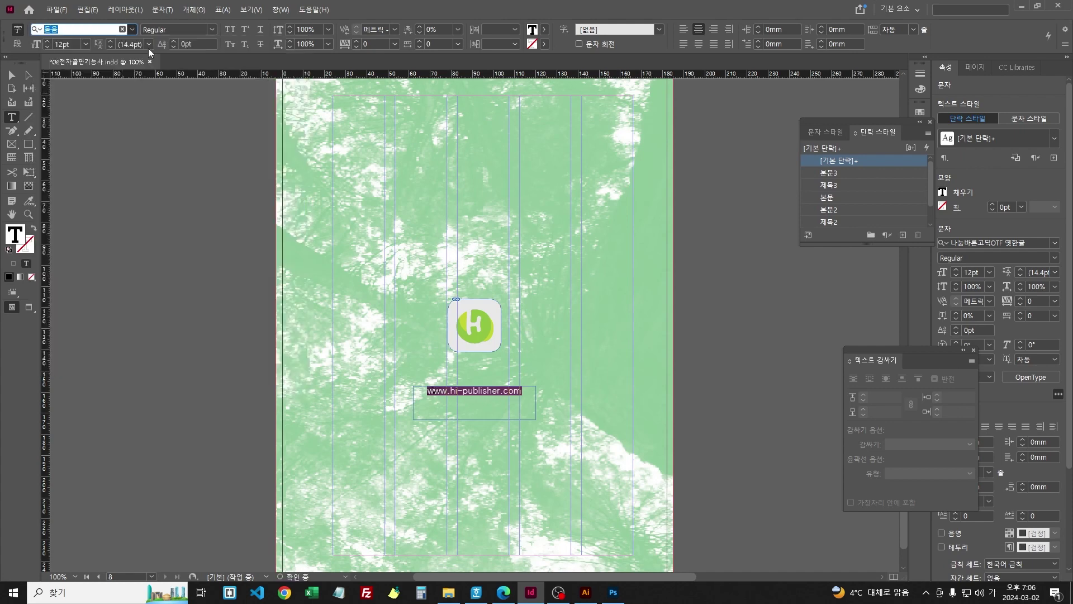
{"action": "left_click", "coordinate": [11, 74]}
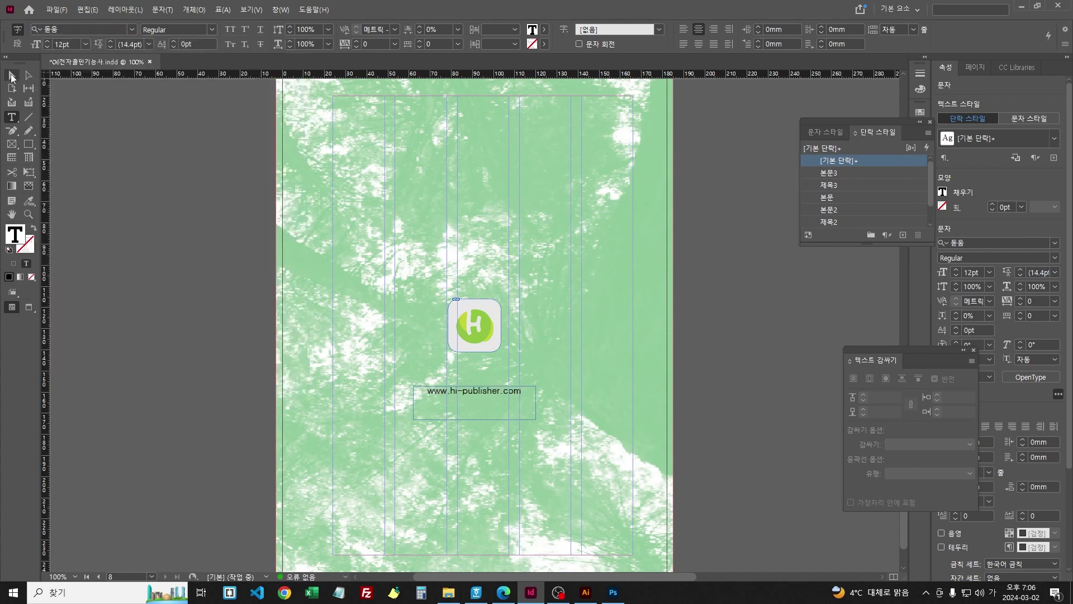
Step: Check the address position in the exam PDF, then in InDesign set its frame's Y to 144 mm and center it horizontally on the page
{"action": "left_click", "coordinate": [503, 592]}
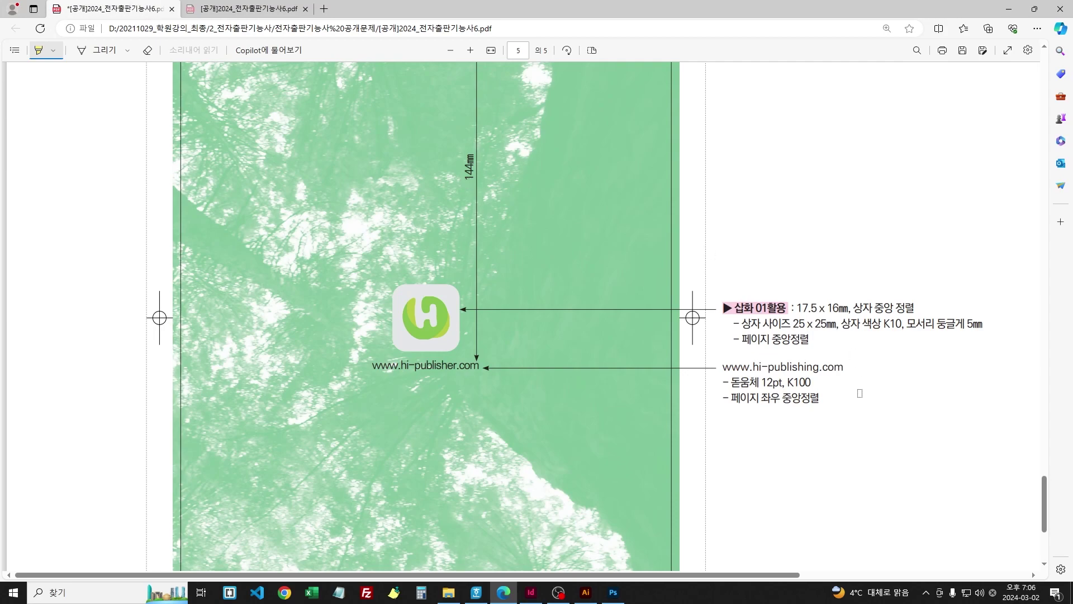
{"action": "left_click", "coordinate": [531, 592]}
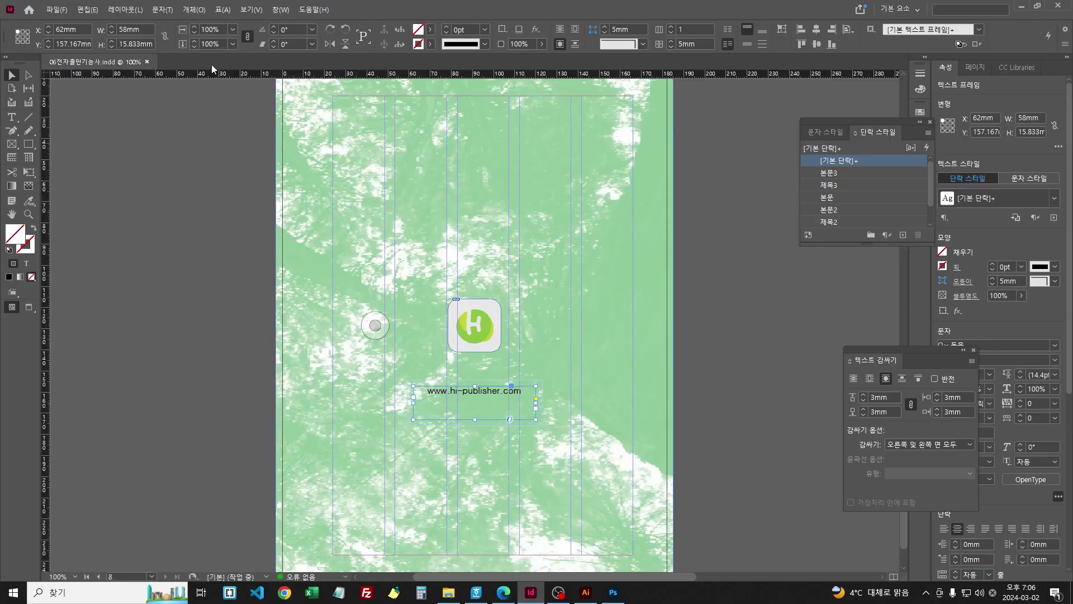
{"action": "left_click", "coordinate": [66, 44]}
{"action": "type", "text": "144"}
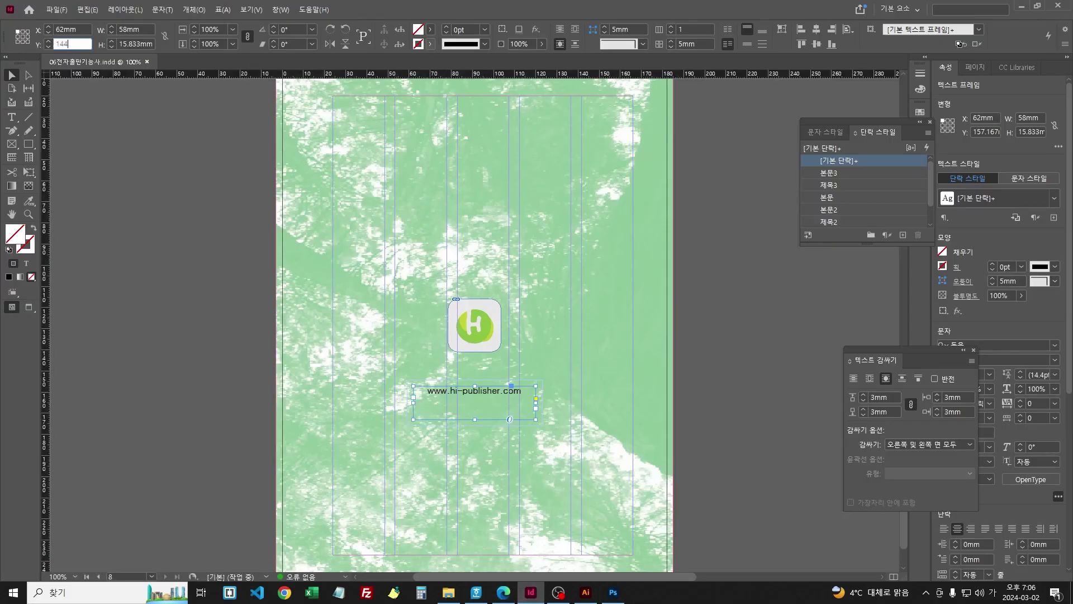
{"action": "key", "text": "Return"}
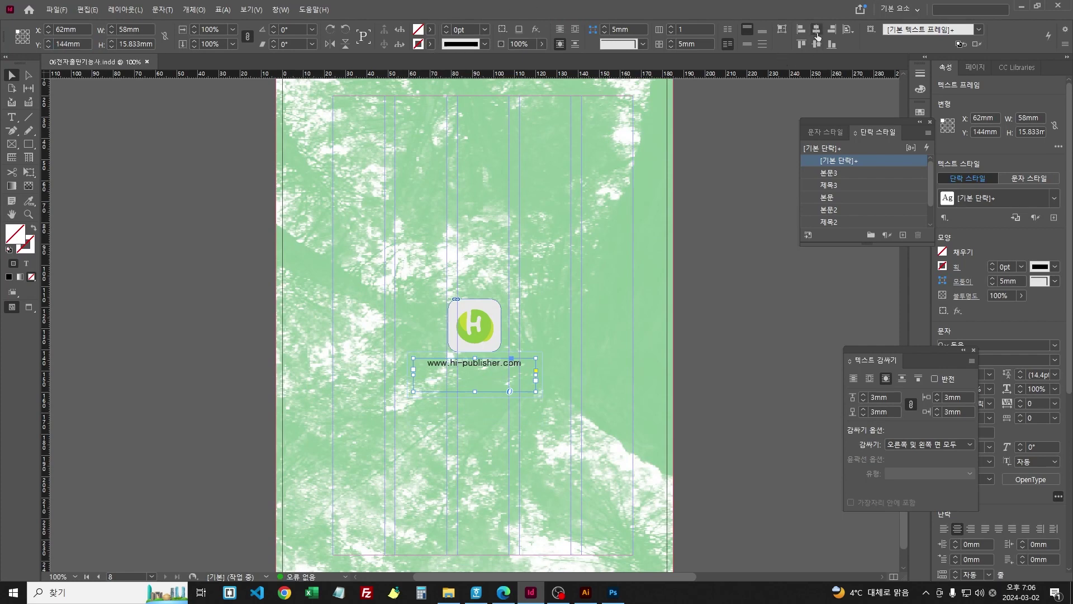
{"action": "left_click", "coordinate": [816, 34]}
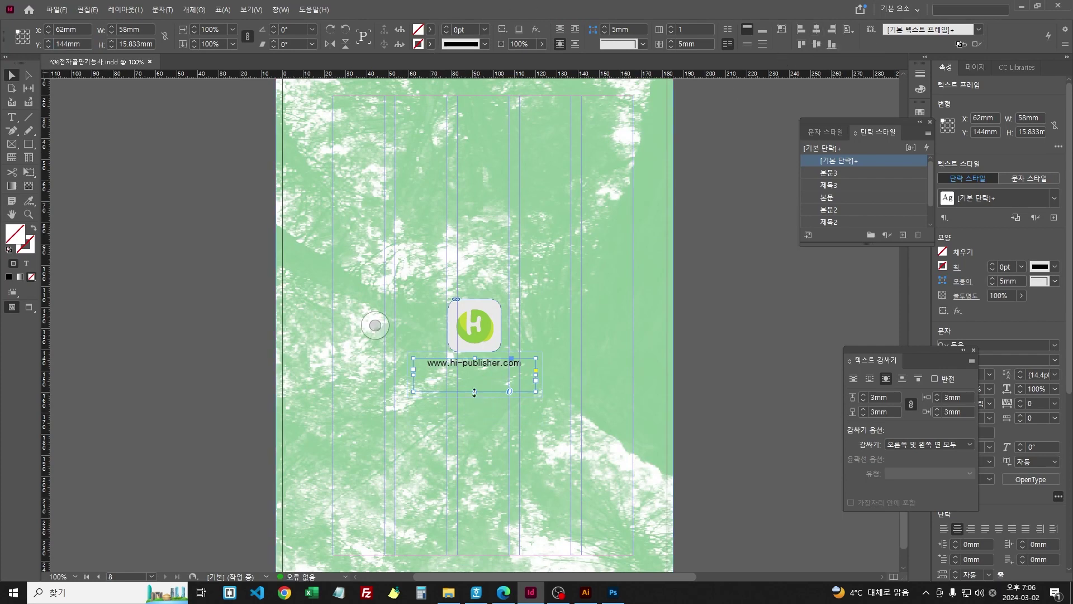
Step: Fit the web address frame's height to its text and save the document
{"action": "double_click", "coordinate": [475, 391]}
{"action": "scroll", "coordinate": [695, 341], "scroll_direction": "down", "scroll_amount": 2}
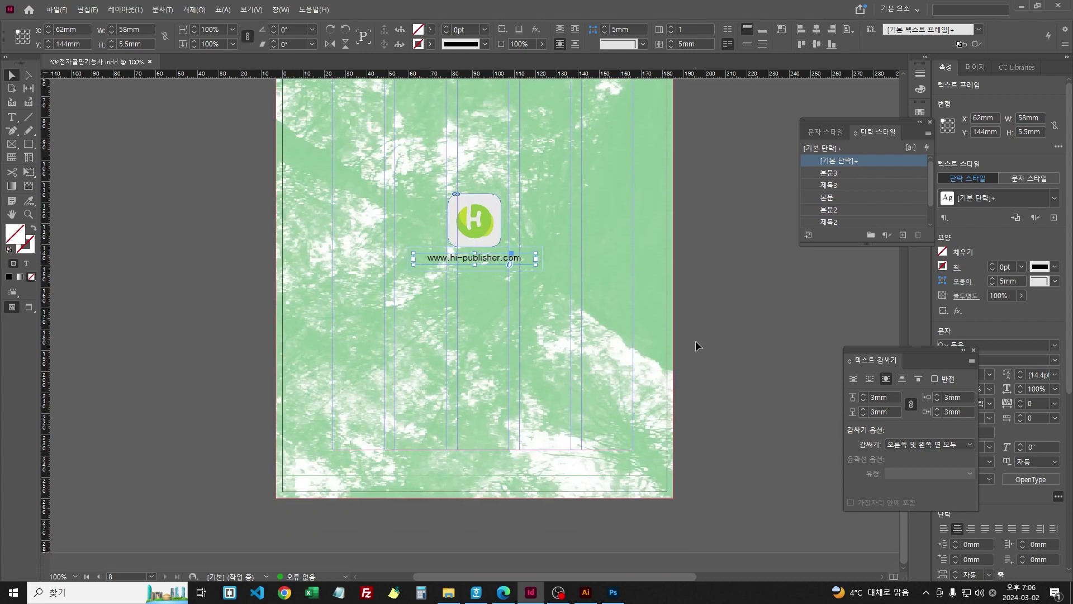
{"action": "key", "text": "ctrl+s"}
{"action": "left_click", "coordinate": [732, 305]}
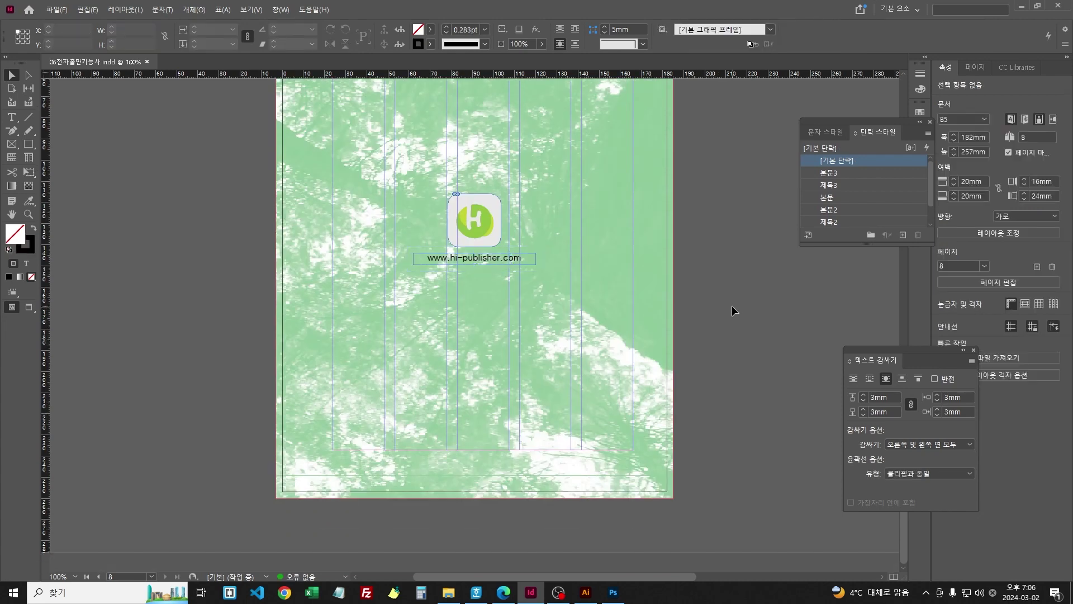
Step: Look through the magazine from the back cover to the front cover, checking the contents page and the page 4–5 spread
{"action": "key", "text": "ctrl+minus"}
{"action": "key", "text": "ctrl+minus"}
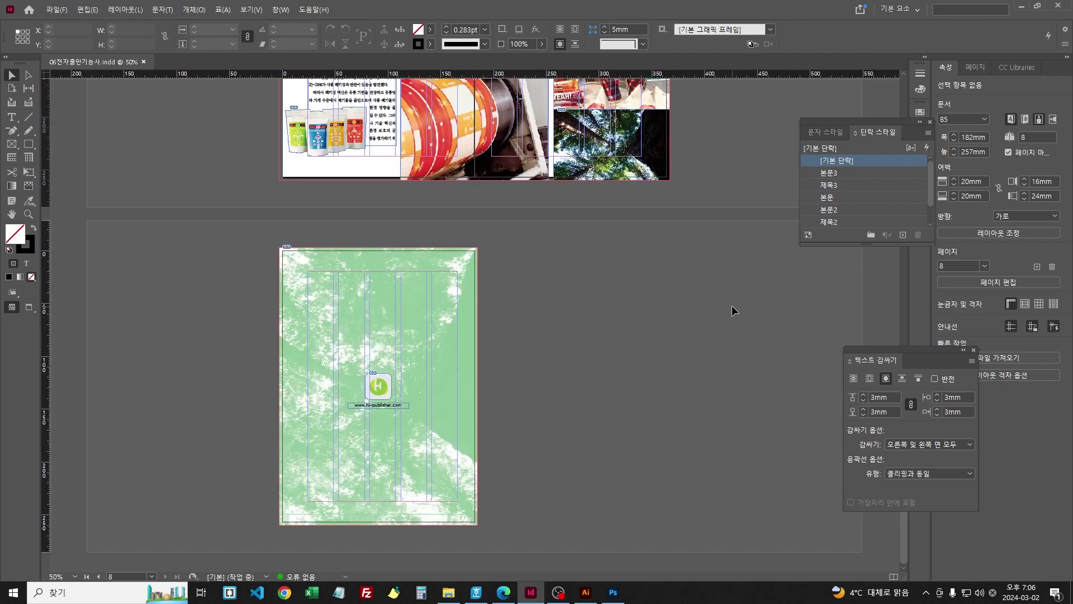
{"action": "scroll", "coordinate": [506, 306], "scroll_direction": "up", "scroll_amount": 15}
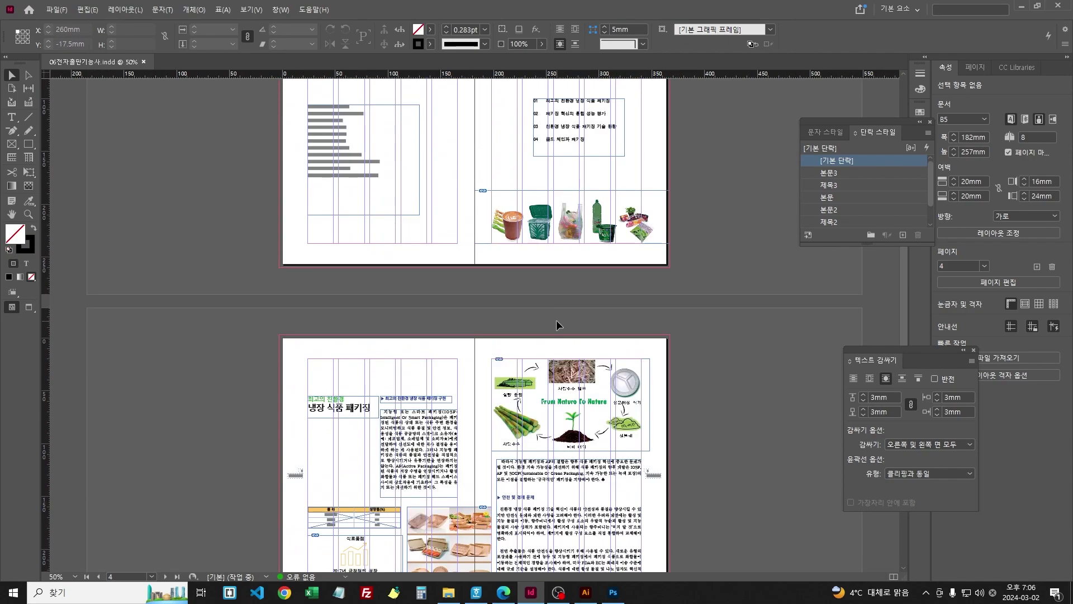
{"action": "key", "text": "ctrl+equal"}
{"action": "key", "text": "ctrl+equal"}
{"action": "key", "text": "ctrl+equal"}
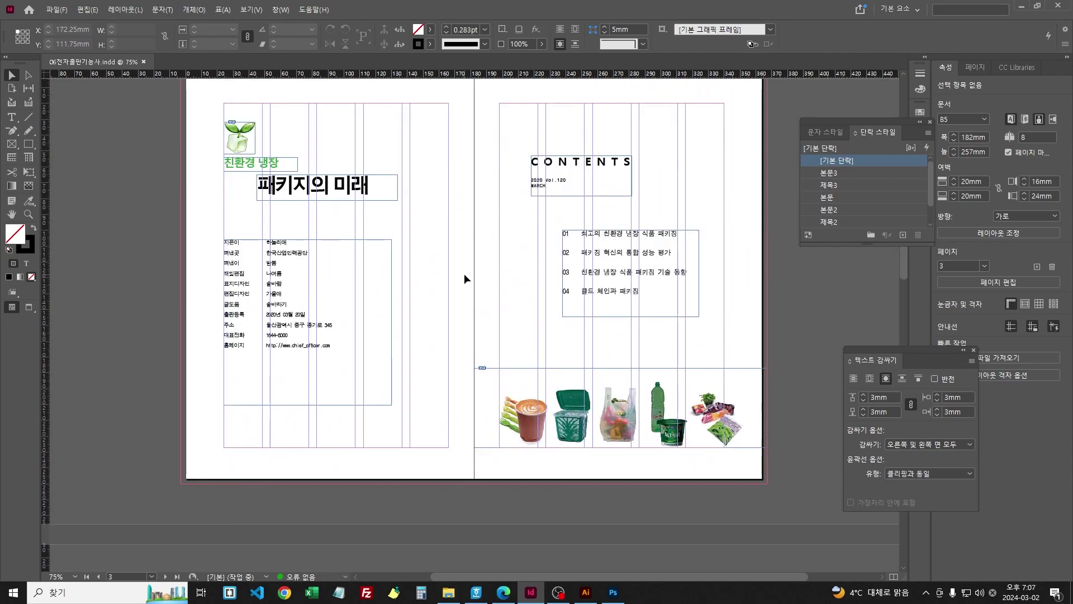
{"action": "scroll", "coordinate": [438, 320], "scroll_direction": "up", "scroll_amount": 10}
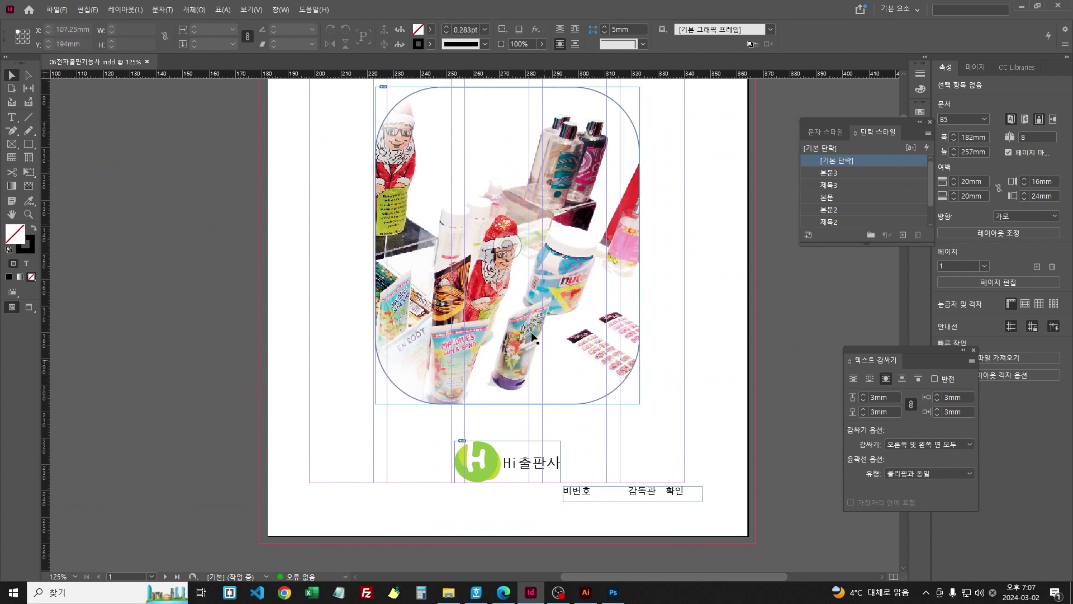
{"action": "scroll", "coordinate": [570, 362], "scroll_direction": "down", "scroll_amount": 15}
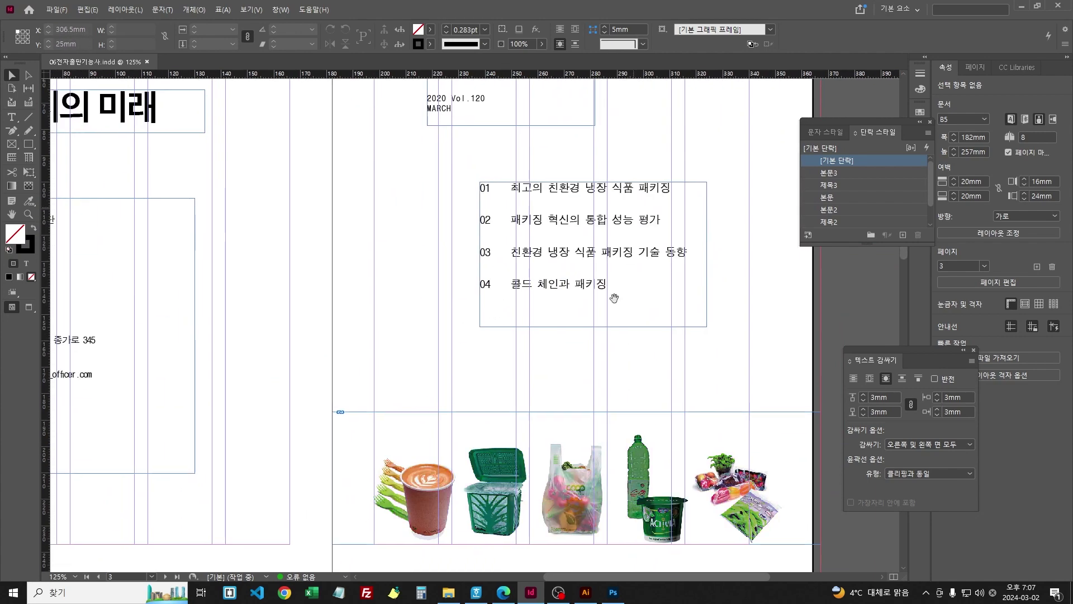
{"action": "scroll", "coordinate": [501, 323], "scroll_direction": "down", "scroll_amount": 10}
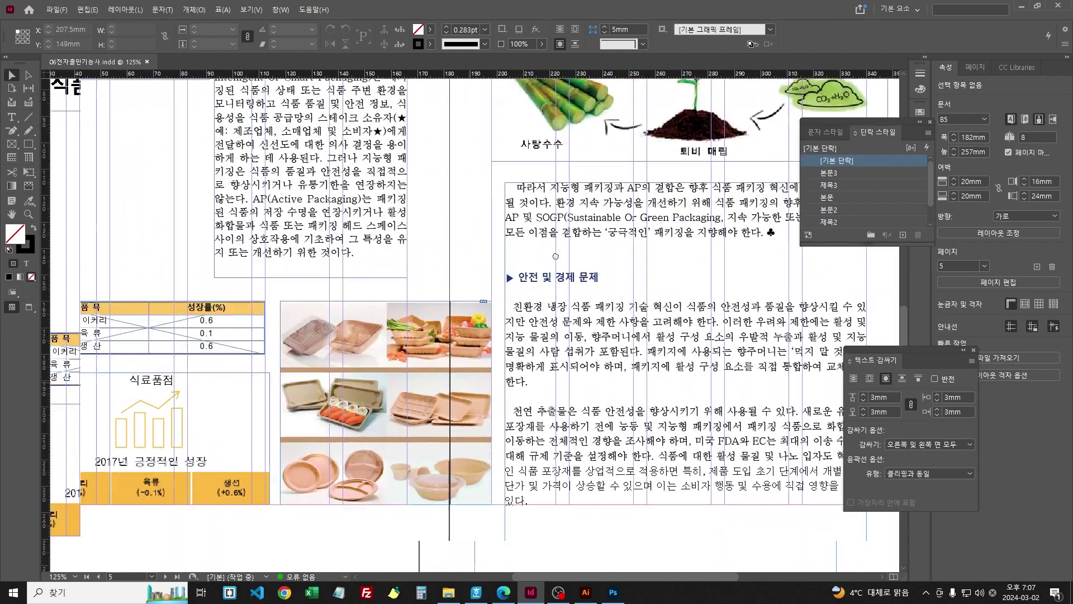
{"action": "scroll", "coordinate": [511, 382], "scroll_direction": "up", "scroll_amount": 6}
{"action": "scroll", "coordinate": [511, 383], "scroll_direction": "right", "scroll_amount": 4}
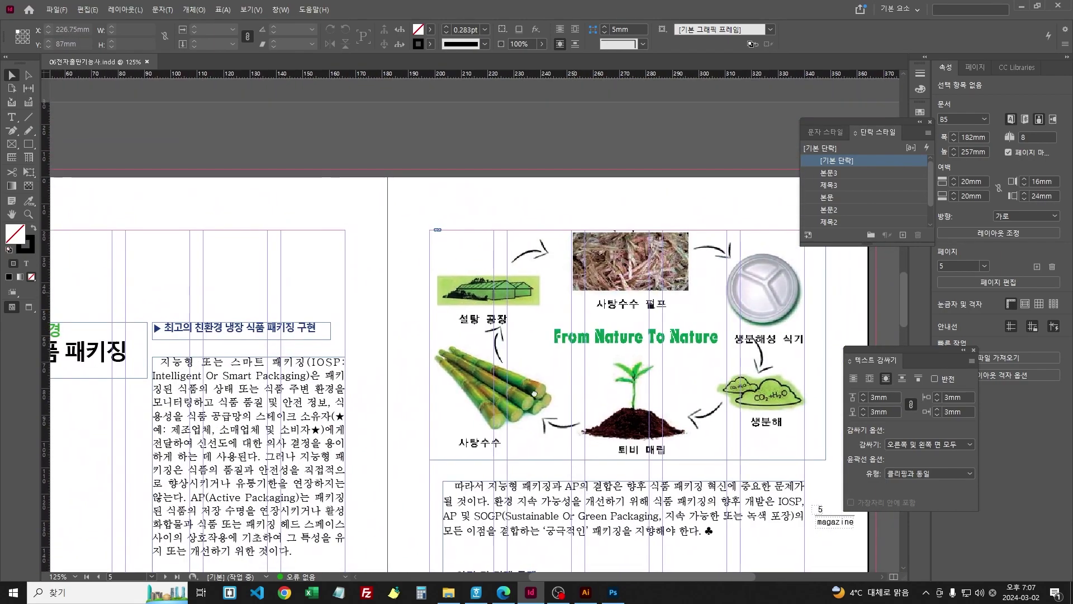
{"action": "scroll", "coordinate": [511, 382], "scroll_direction": "up", "scroll_amount": 20}
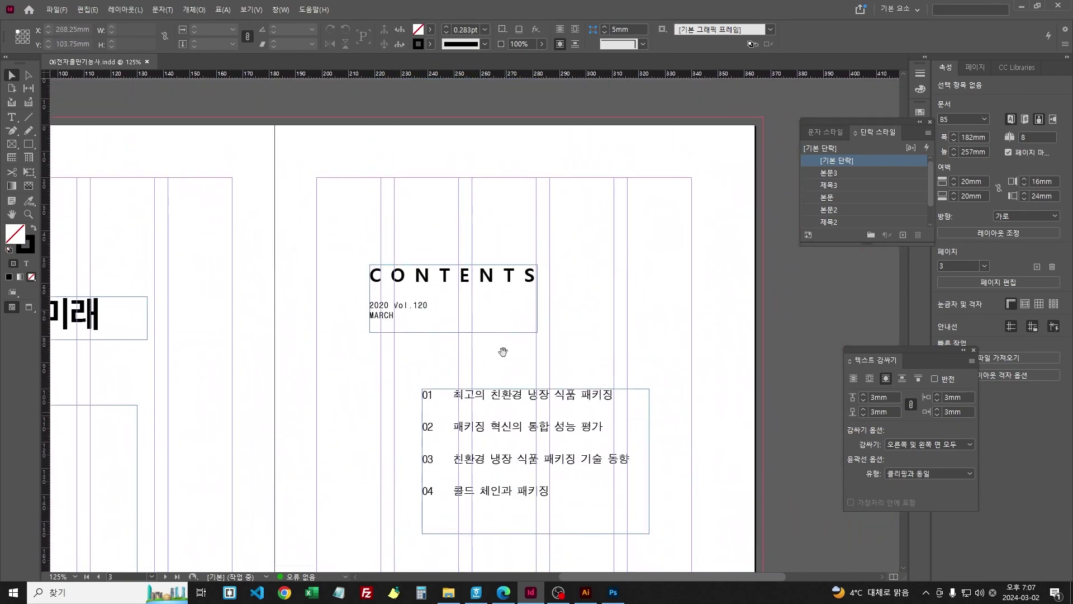
{"action": "scroll", "coordinate": [542, 492], "scroll_direction": "up", "scroll_amount": 15}
Step: Check the clipping path options of the rounded product photo on the front cover
{"action": "left_click", "coordinate": [518, 269]}
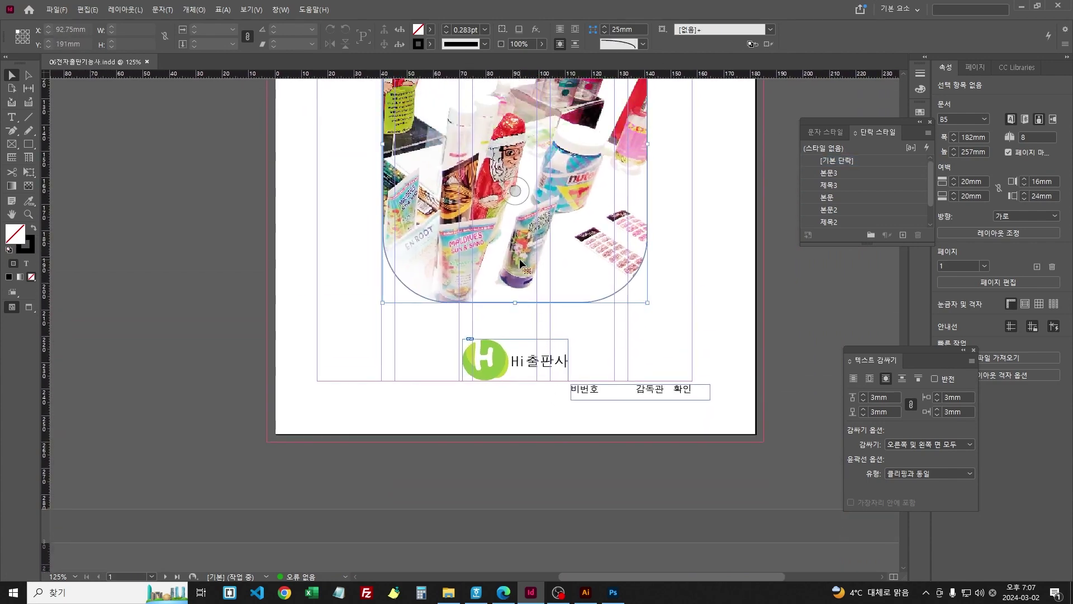
{"action": "left_click", "coordinate": [194, 9]}
{"action": "mouse_move", "coordinate": [235, 350]}
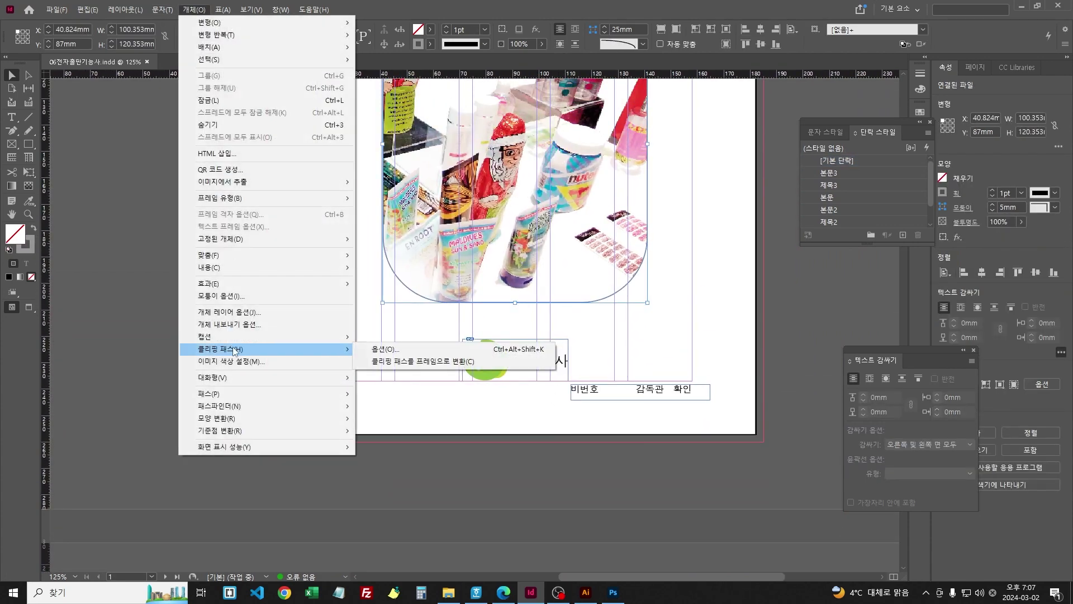
{"action": "left_click", "coordinate": [382, 349]}
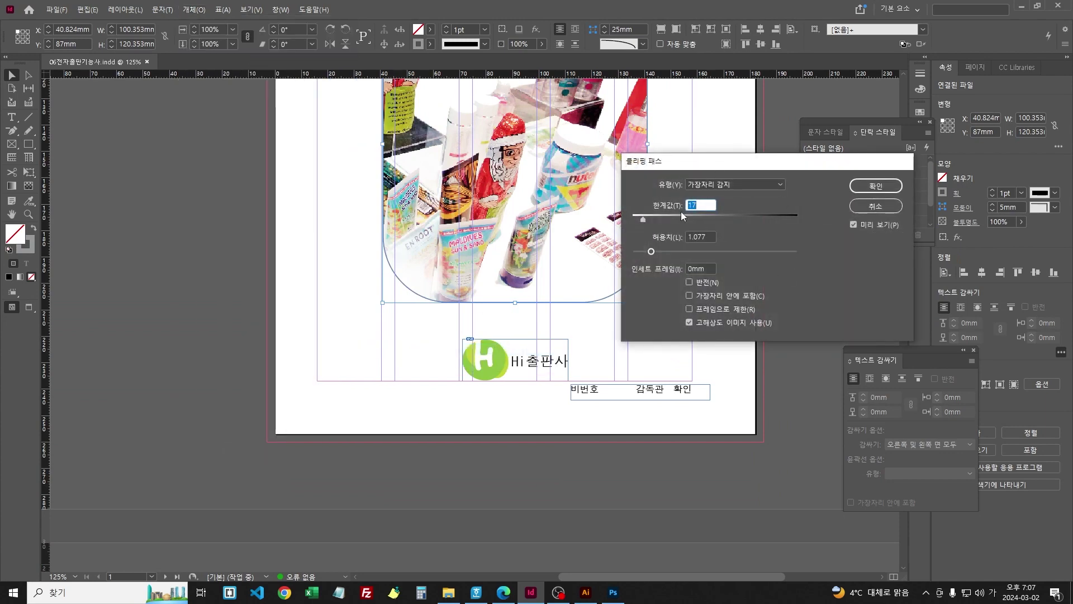
{"action": "key", "text": "Return"}
Step: Review the layouts of the page 2–3, 4–5 and 6–7 spreads
{"action": "scroll", "coordinate": [451, 412], "scroll_direction": "down", "scroll_amount": 5}
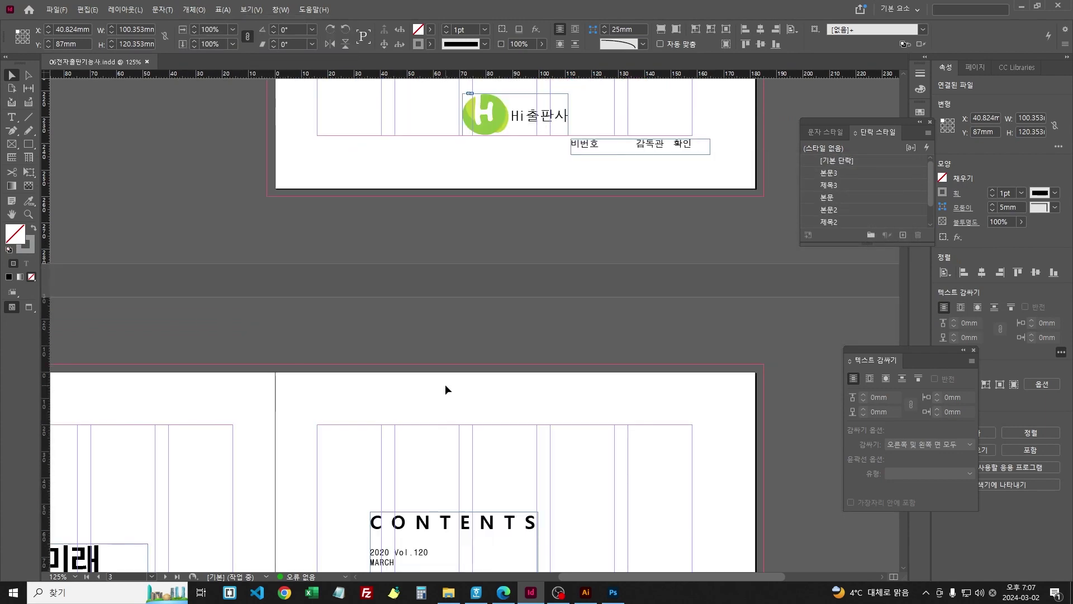
{"action": "scroll", "coordinate": [445, 384], "scroll_direction": "down", "scroll_amount": 3}
{"action": "left_click", "coordinate": [419, 378]}
{"action": "scroll", "coordinate": [419, 379], "scroll_direction": "down", "scroll_amount": 5}
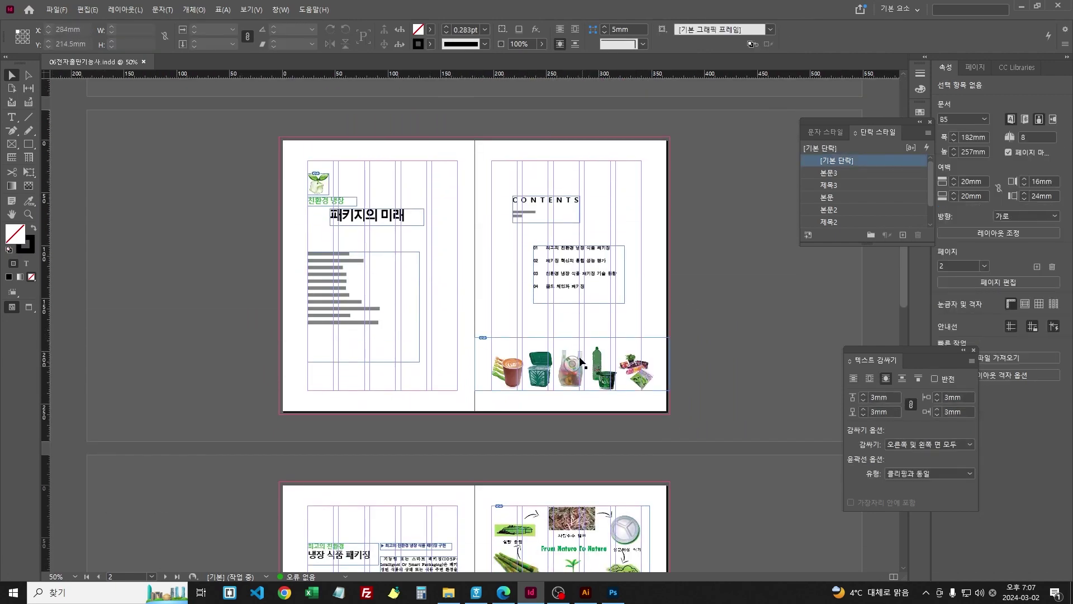
{"action": "scroll", "coordinate": [517, 366], "scroll_direction": "down", "scroll_amount": 5}
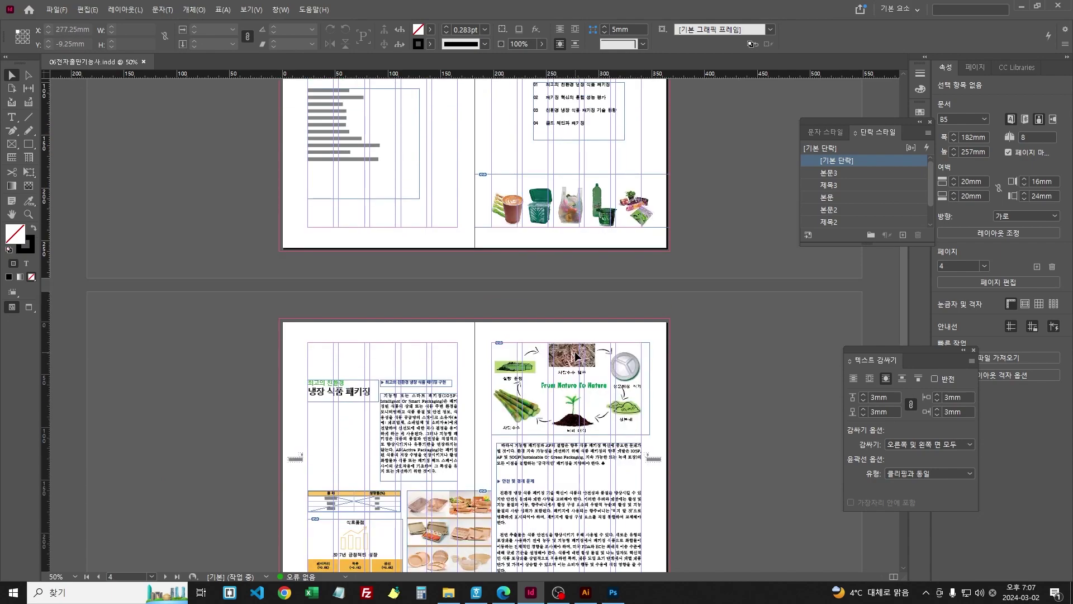
{"action": "scroll", "coordinate": [576, 355], "scroll_direction": "down", "scroll_amount": 5}
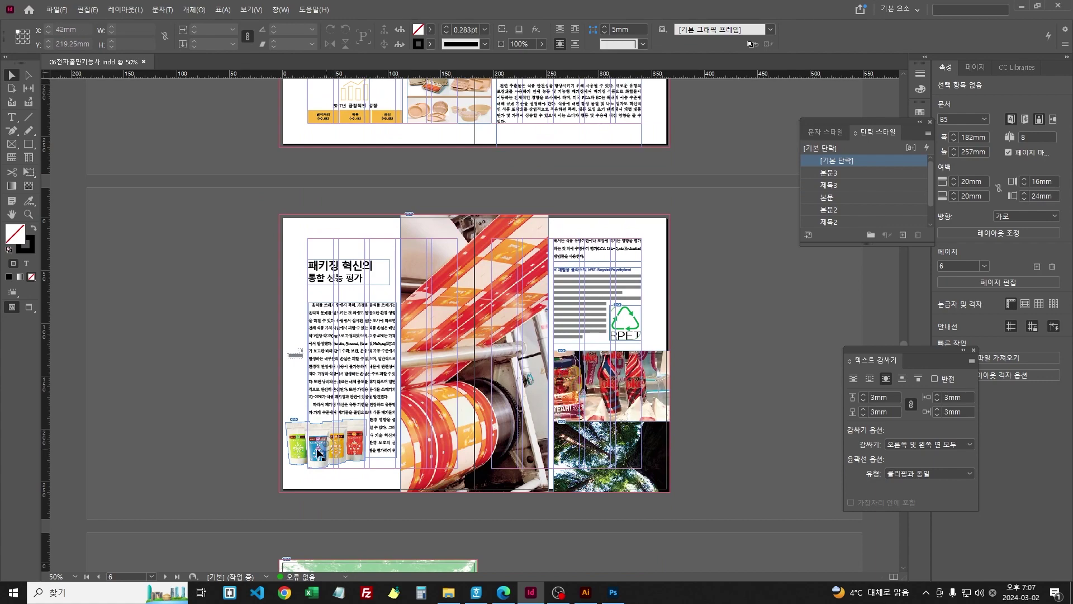
{"action": "scroll", "coordinate": [339, 446], "scroll_direction": "up", "scroll_amount": 4}
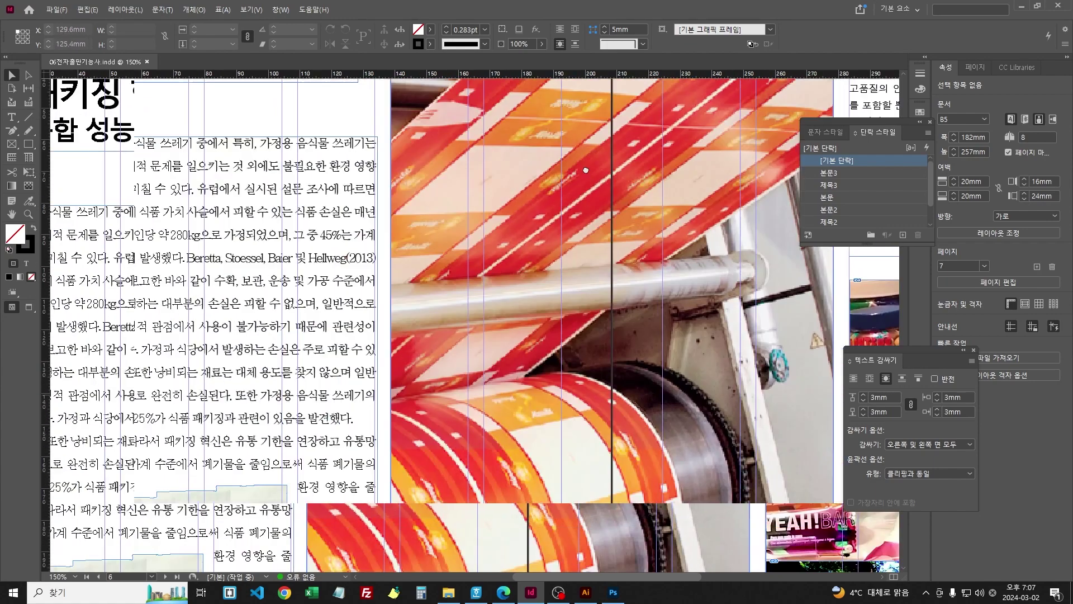
Step: Inspect the clipping path outline and text wrap of the four-pouch image on page 6
{"action": "left_click_drag", "start_coordinate": [318, 464], "coordinate": [598, 211]}
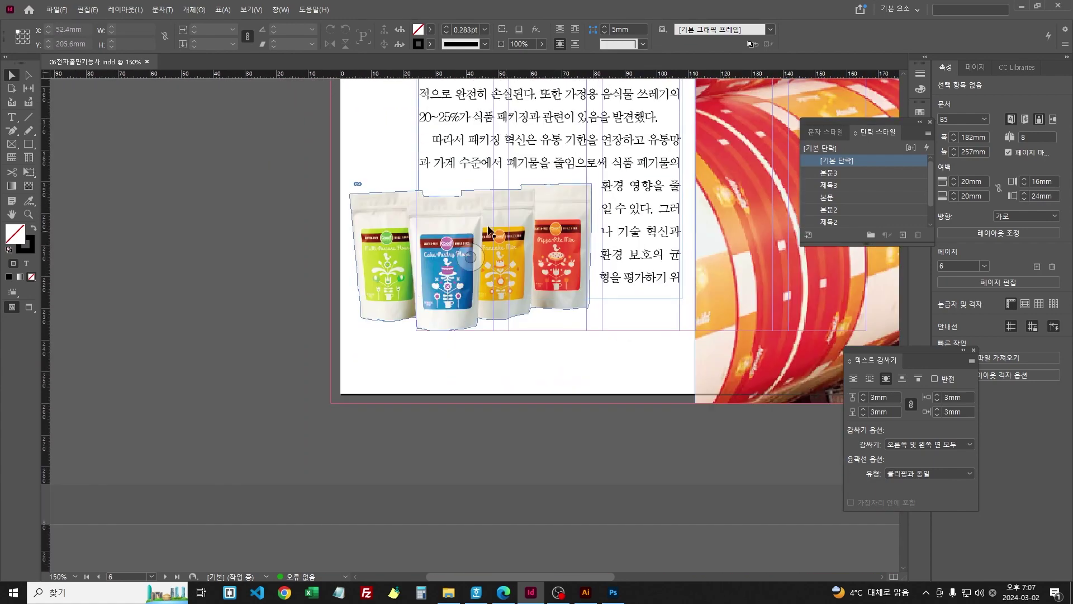
{"action": "left_click", "coordinate": [471, 263]}
{"action": "left_click", "coordinate": [189, 11]}
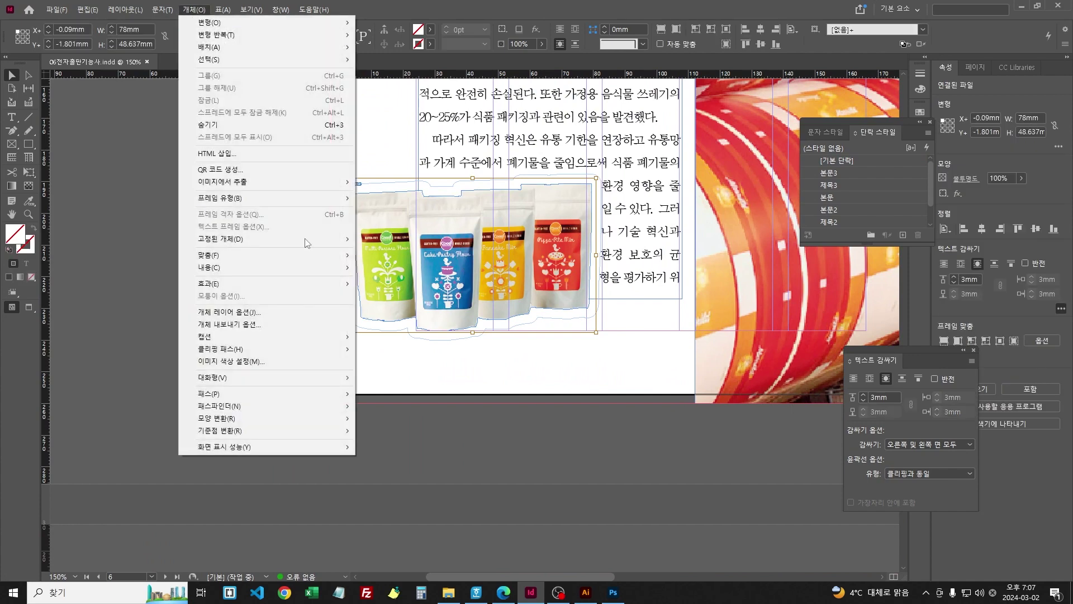
{"action": "mouse_move", "coordinate": [235, 348]}
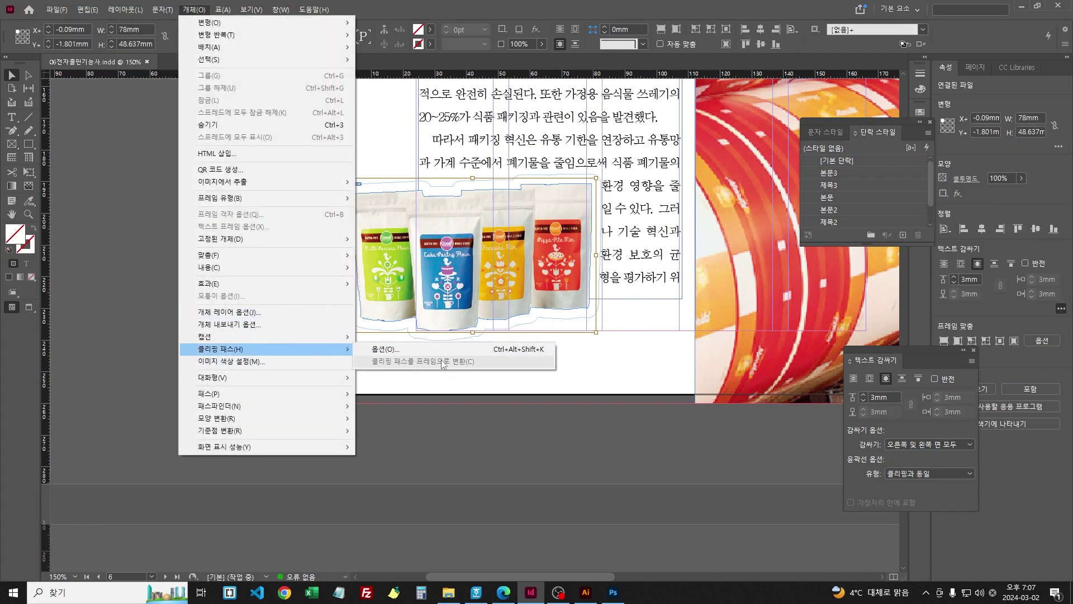
{"action": "left_click", "coordinate": [615, 448]}
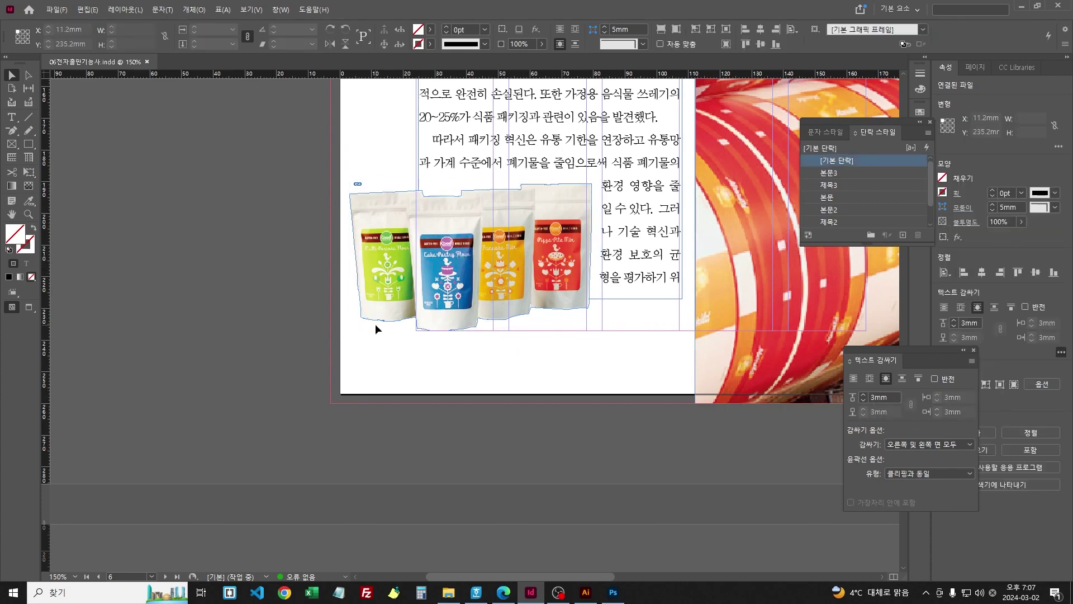
{"action": "left_click", "coordinate": [343, 282]}
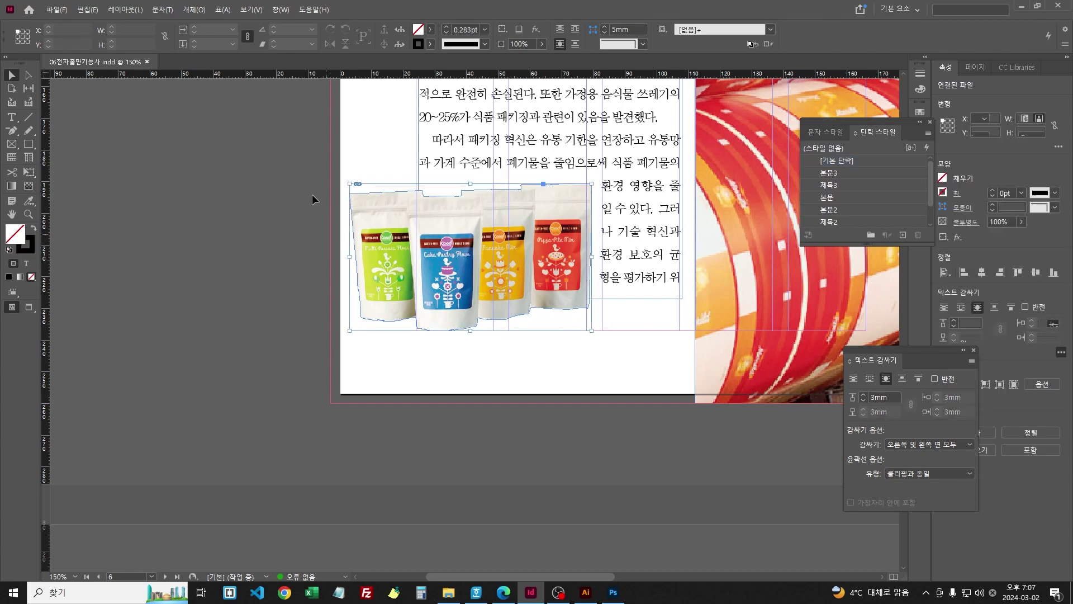
{"action": "left_click_drag", "start_coordinate": [311, 193], "coordinate": [421, 284]}
{"action": "left_click", "coordinate": [469, 278]}
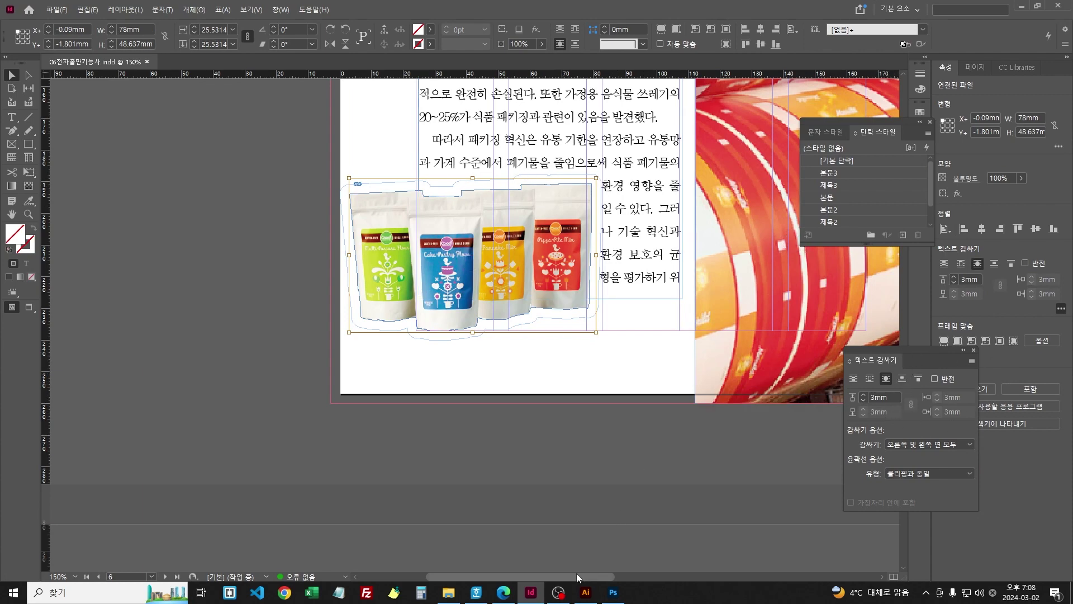
Step: Inspect the frame and text wrap of the RPET recycling logo on page 7
{"action": "left_click_drag", "start_coordinate": [575, 574], "coordinate": [734, 565]}
{"action": "scroll", "coordinate": [645, 343], "scroll_direction": "up", "scroll_amount": 3}
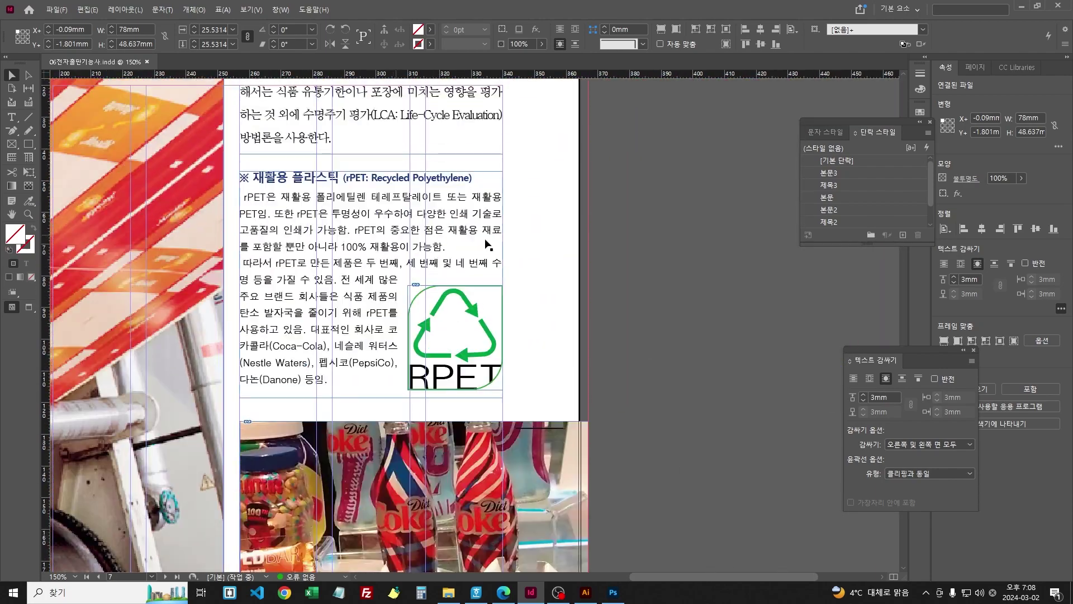
{"action": "left_click", "coordinate": [496, 291]}
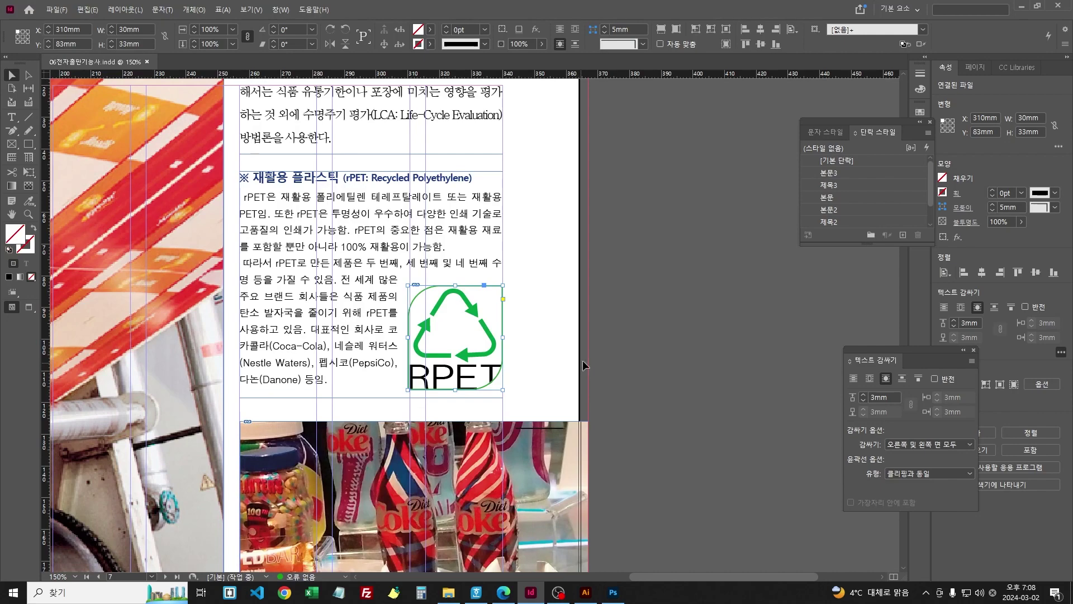
Step: Review page 8, examining the boxed H logo and the web address up close
{"action": "scroll", "coordinate": [535, 400], "scroll_direction": "down", "scroll_amount": 10}
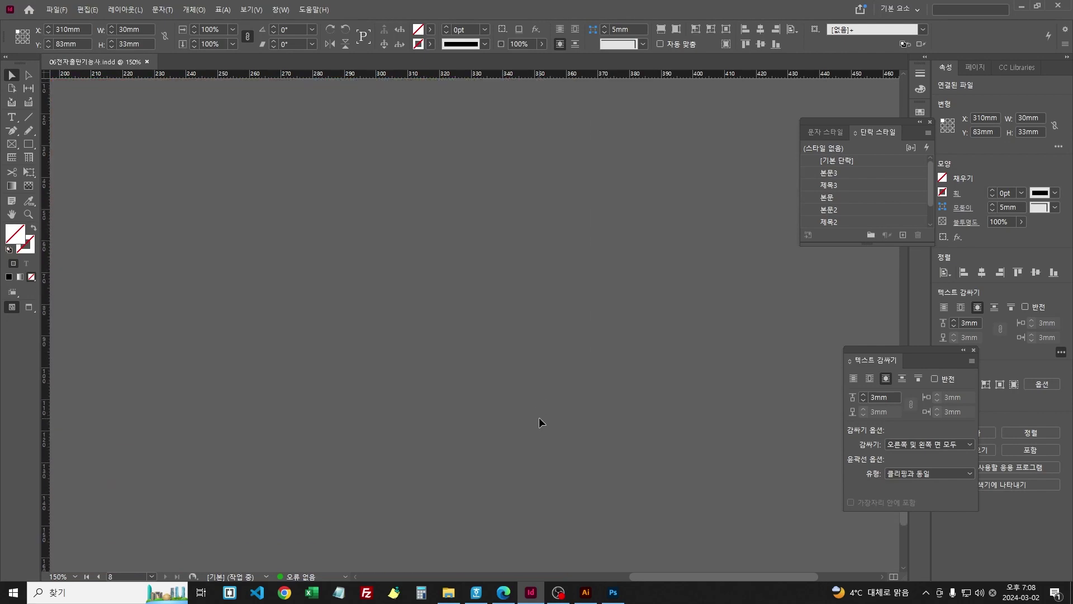
{"action": "key", "text": "ctrl+minus"}
{"action": "key", "text": "ctrl+minus"}
{"action": "key", "text": "ctrl+minus"}
{"action": "key", "text": "ctrl+minus"}
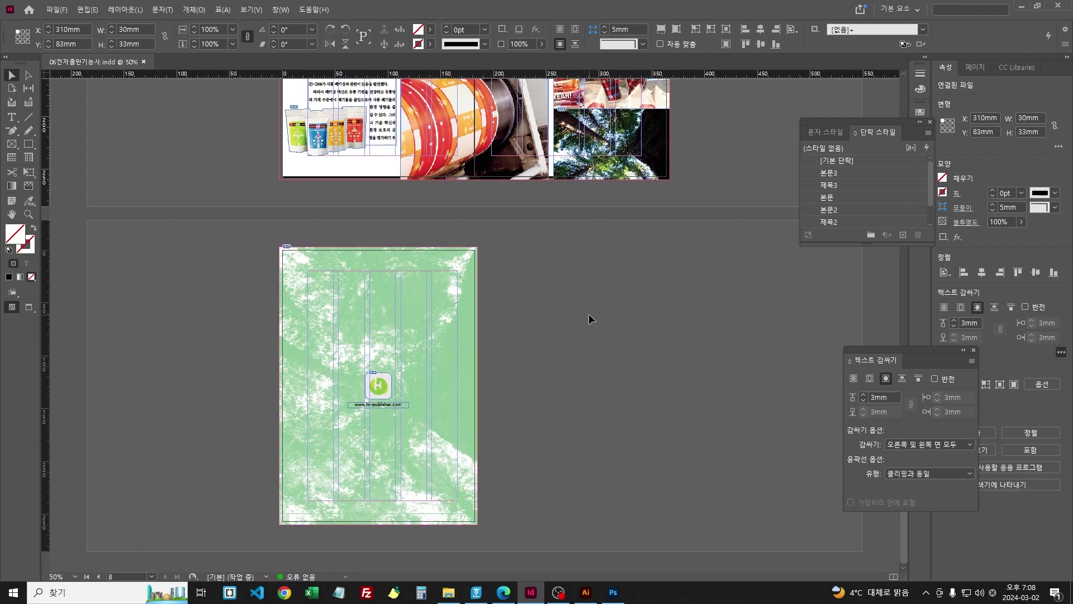
{"action": "key", "text": "ctrl+equal"}
{"action": "key", "text": "ctrl+equal"}
{"action": "key", "text": "ctrl+equal"}
{"action": "left_click_drag", "start_coordinate": [342, 349], "coordinate": [535, 254]}
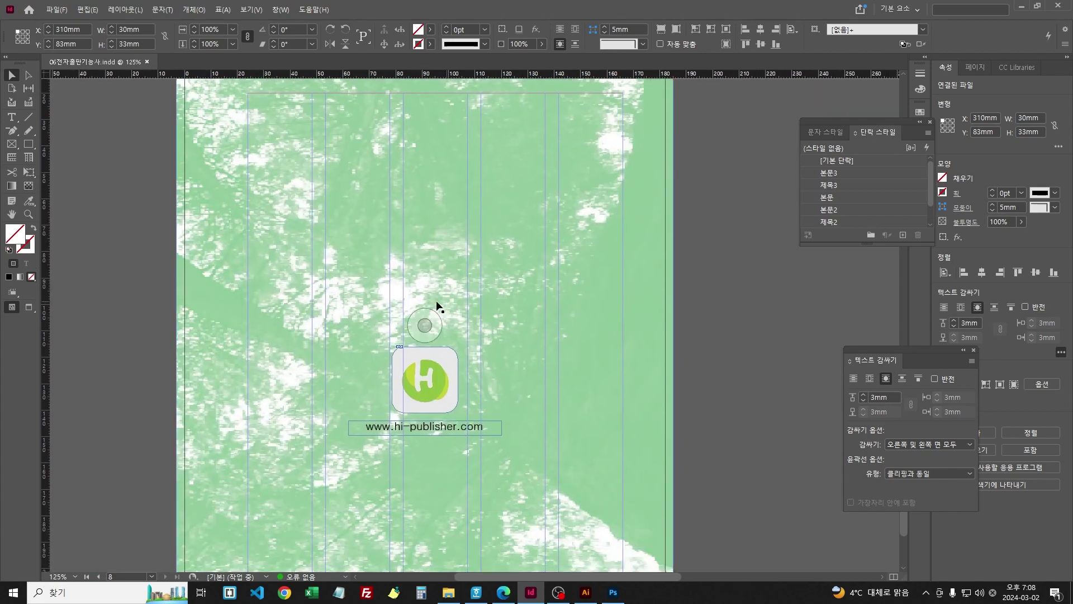
Step: Switch to Photoshop and undo the duotone conversion of 09_2.psd back to the RGB colour photo
{"action": "left_click", "coordinate": [613, 592]}
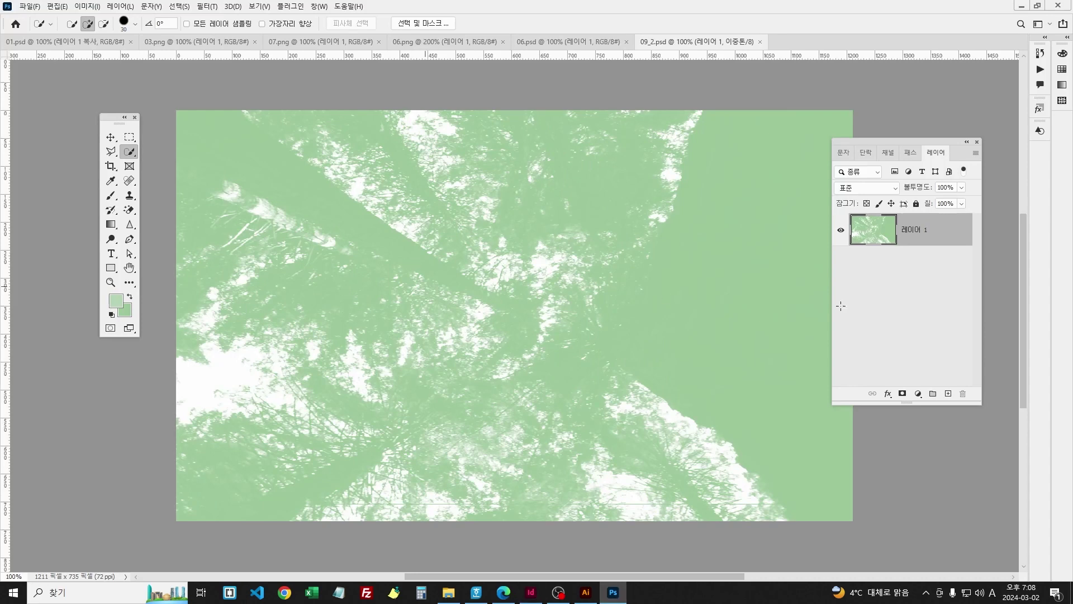
{"action": "key", "text": "ctrl+z"}
{"action": "key", "text": "ctrl+shift+z"}
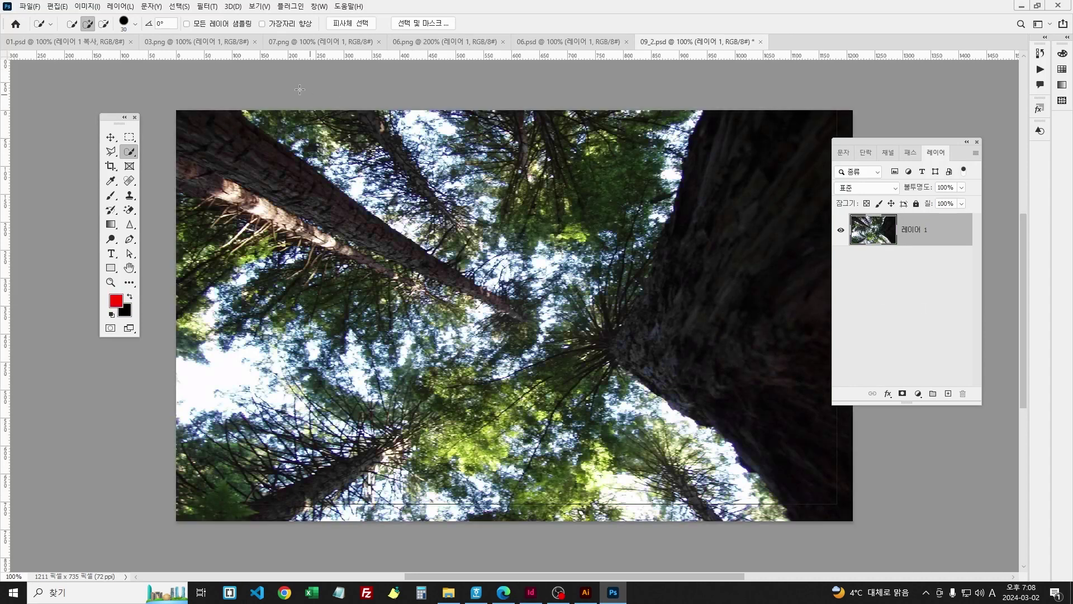
Step: Convert the forest photo in 09_2.psd to Grayscale mode
{"action": "left_click", "coordinate": [100, 7]}
{"action": "mouse_move", "coordinate": [93, 25]}
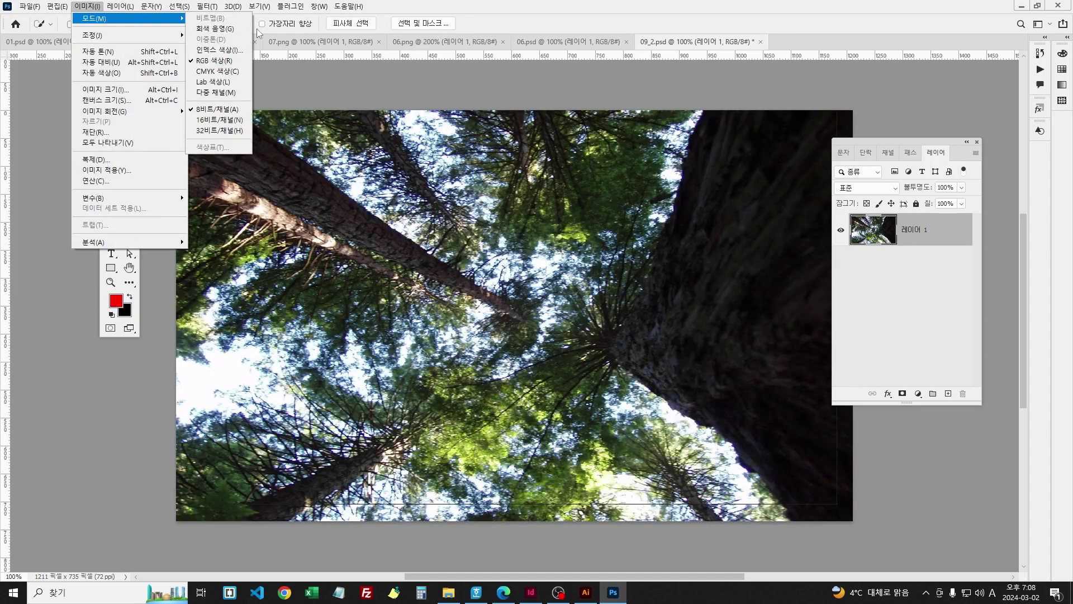
{"action": "left_click", "coordinate": [218, 34]}
{"action": "left_click", "coordinate": [490, 237]}
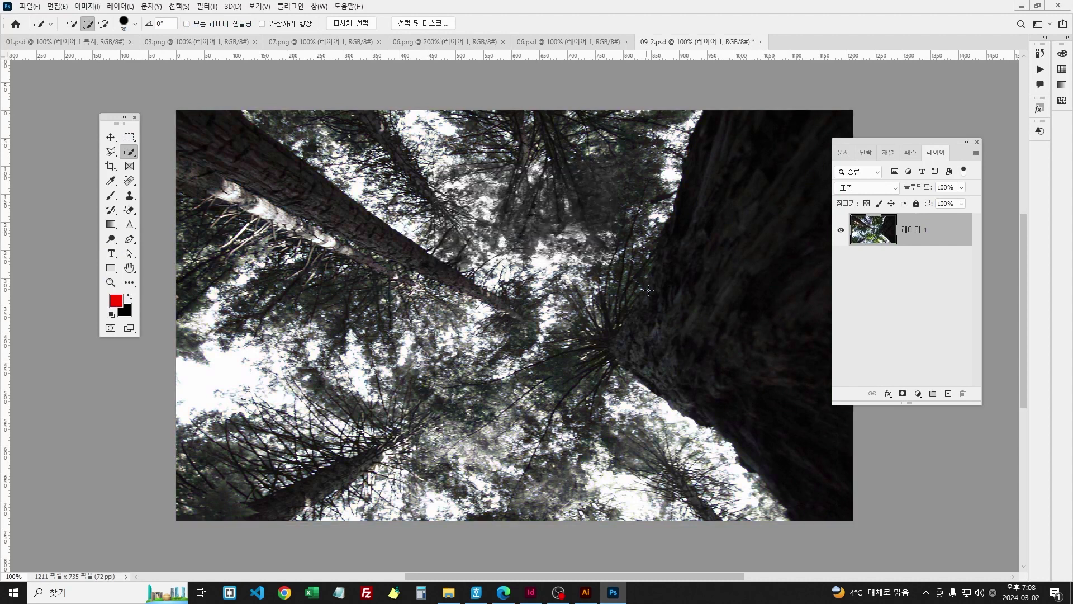
Step: Convert the grayscale forest photo to Duotone mode with inks C50 and y50, checking each ink's CMYK colour before applying
{"action": "left_click", "coordinate": [88, 7]}
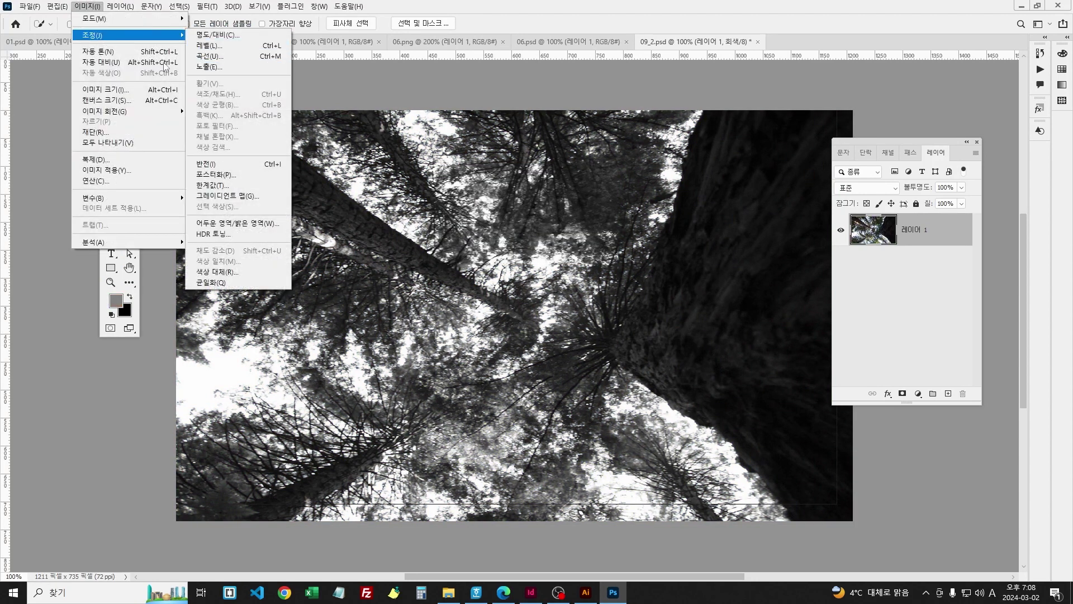
{"action": "mouse_move", "coordinate": [112, 19]}
{"action": "left_click", "coordinate": [213, 40]}
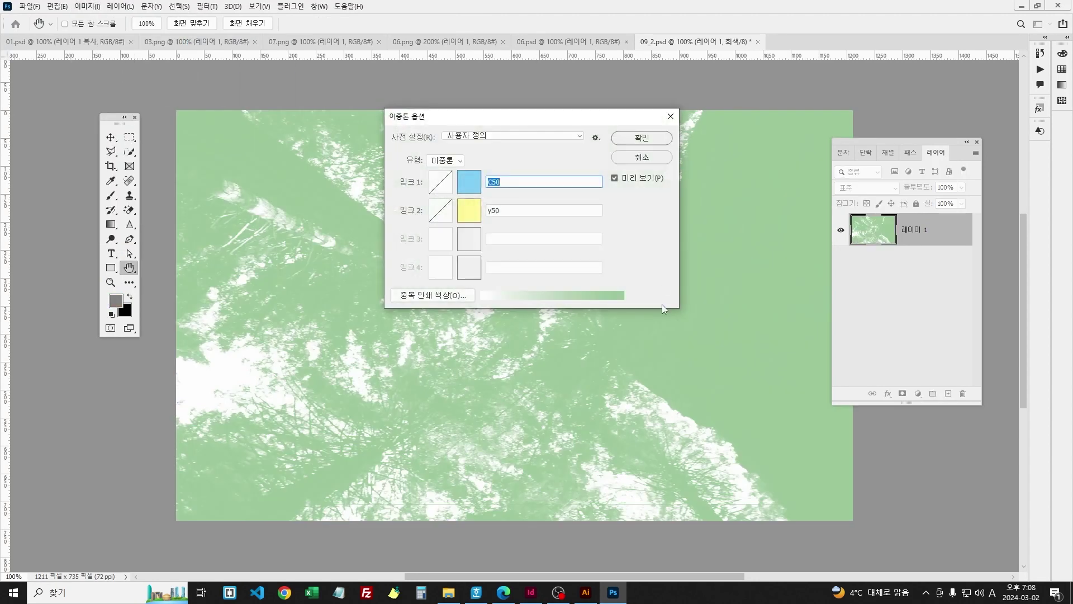
{"action": "left_click", "coordinate": [467, 184]}
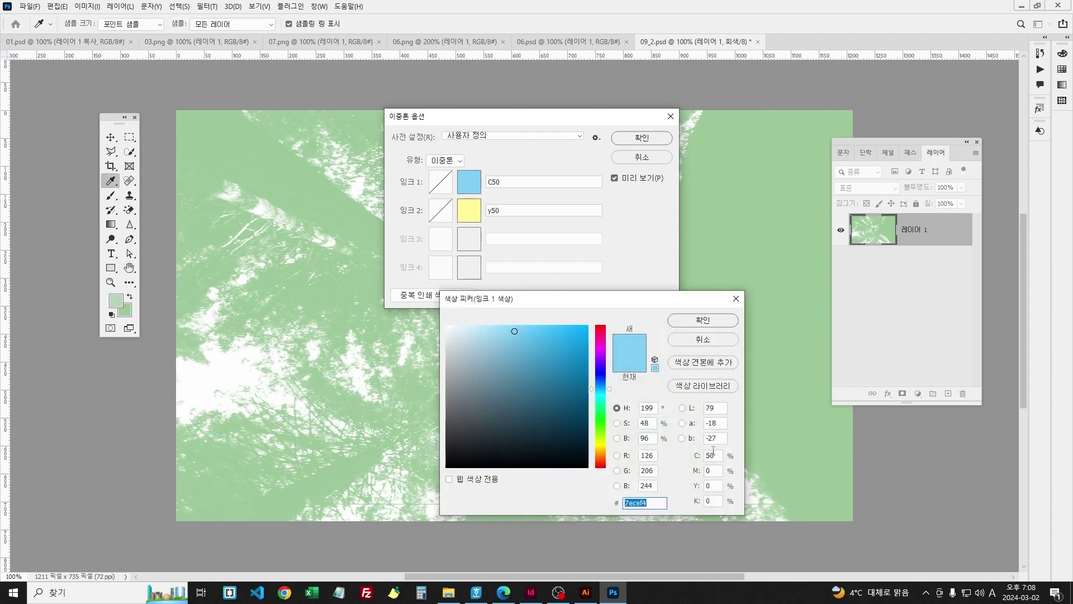
{"action": "left_click", "coordinate": [722, 320]}
{"action": "left_click", "coordinate": [469, 210]}
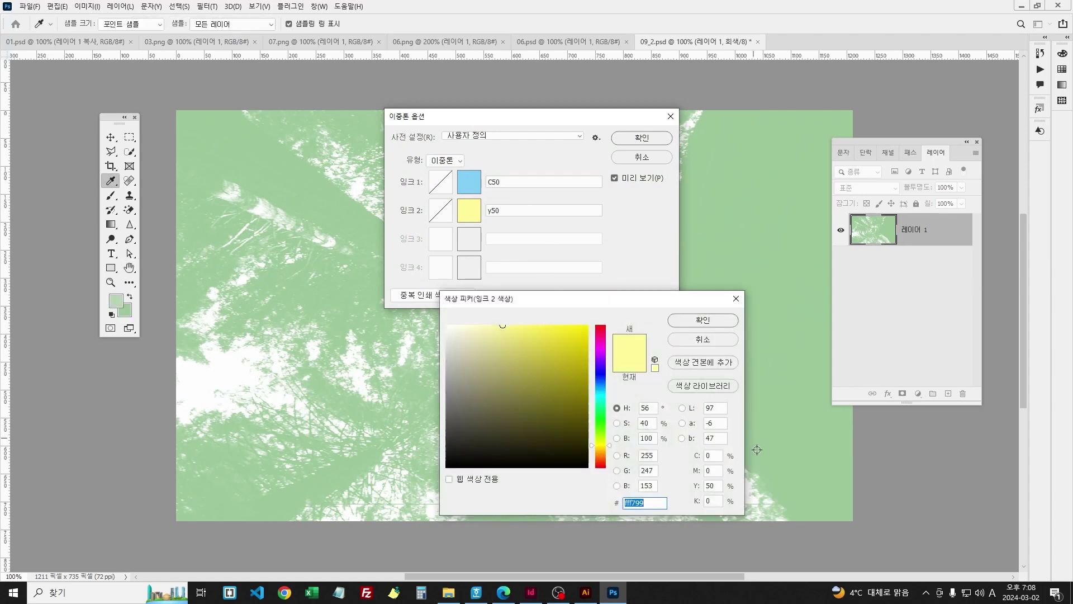
{"action": "left_click", "coordinate": [703, 320]}
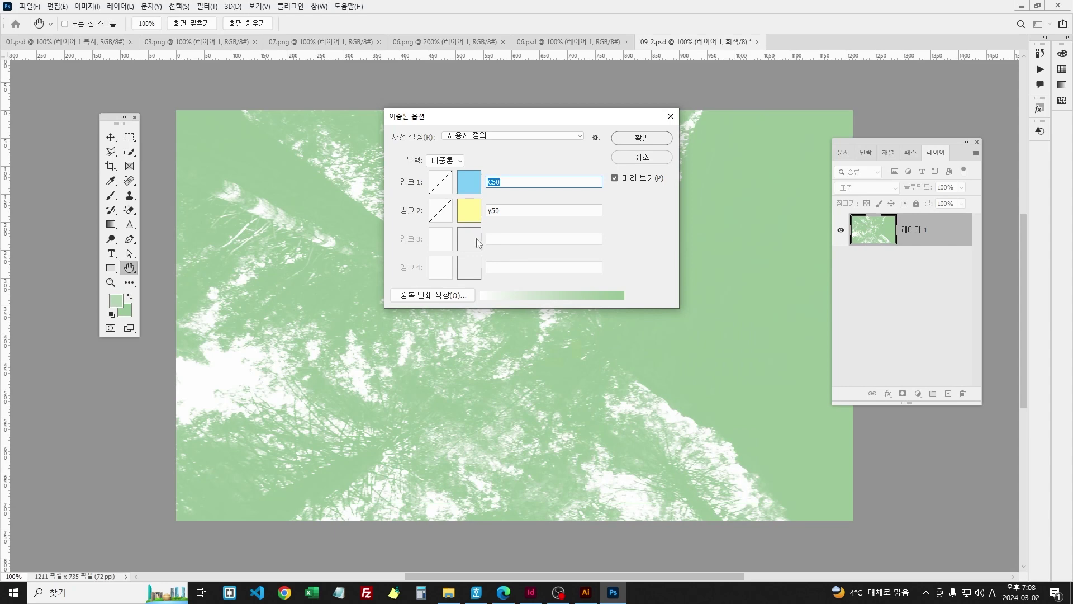
{"action": "left_click", "coordinate": [480, 189]}
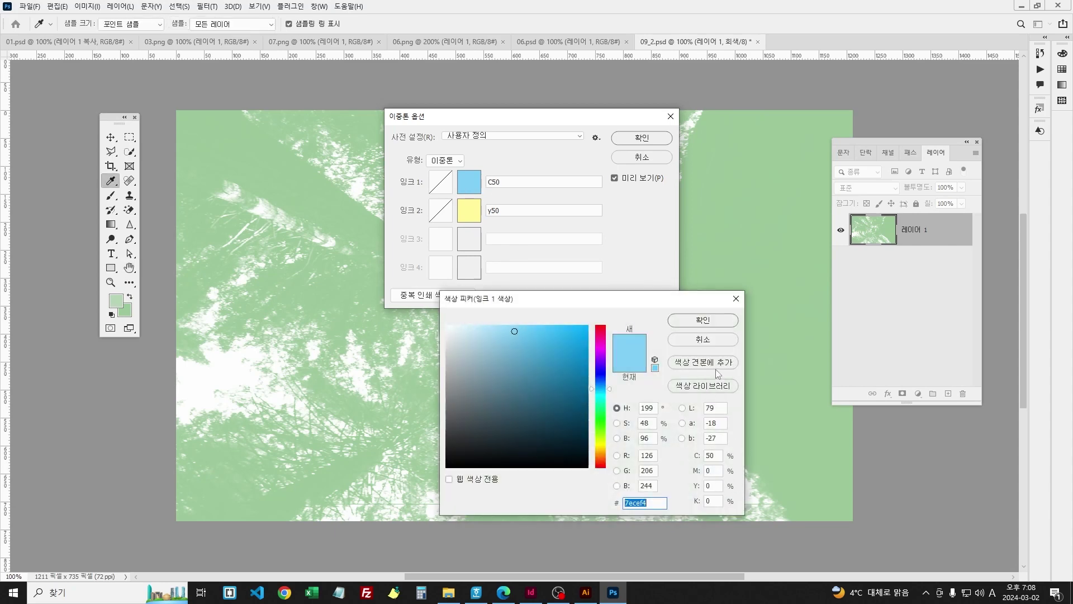
{"action": "left_click", "coordinate": [720, 345]}
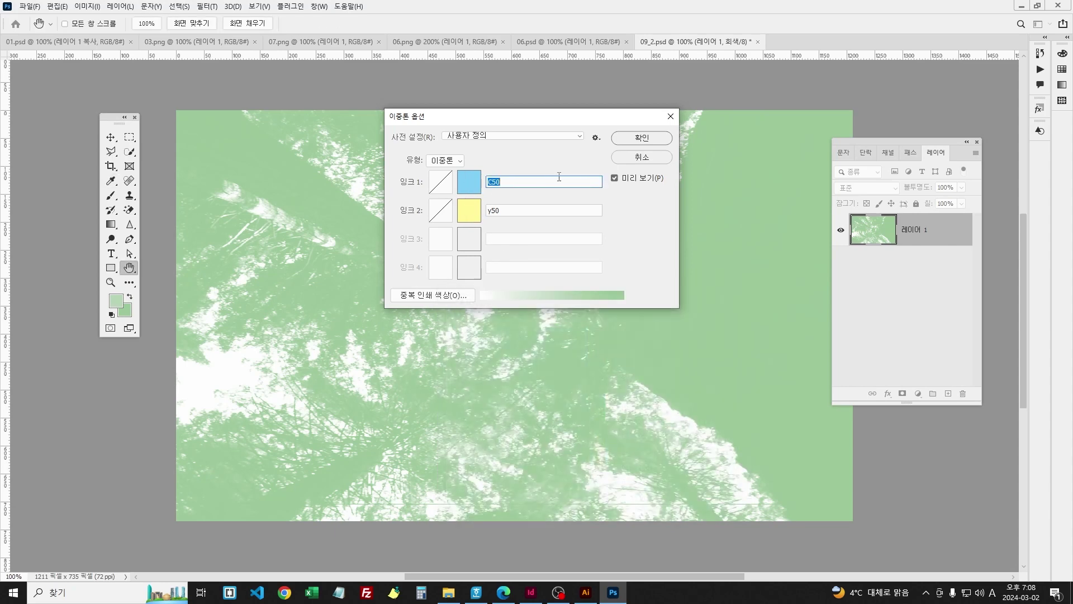
{"action": "left_click", "coordinate": [632, 138]}
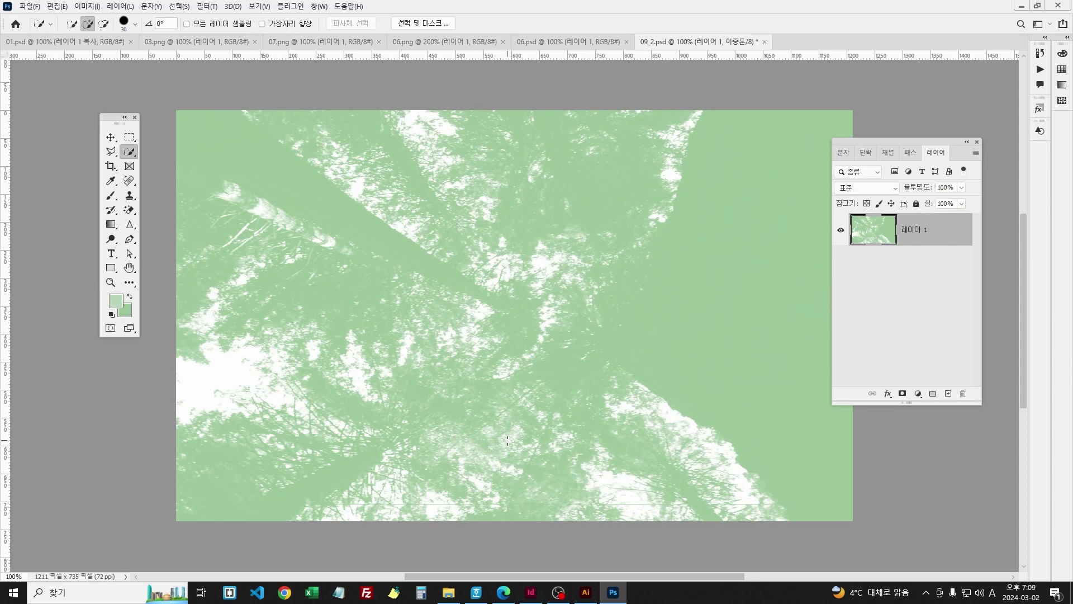
Step: Switch to InDesign and review the magazine layout from the page 8 background back to the contents spread on pages 2 and 3
{"action": "left_click", "coordinate": [530, 592]}
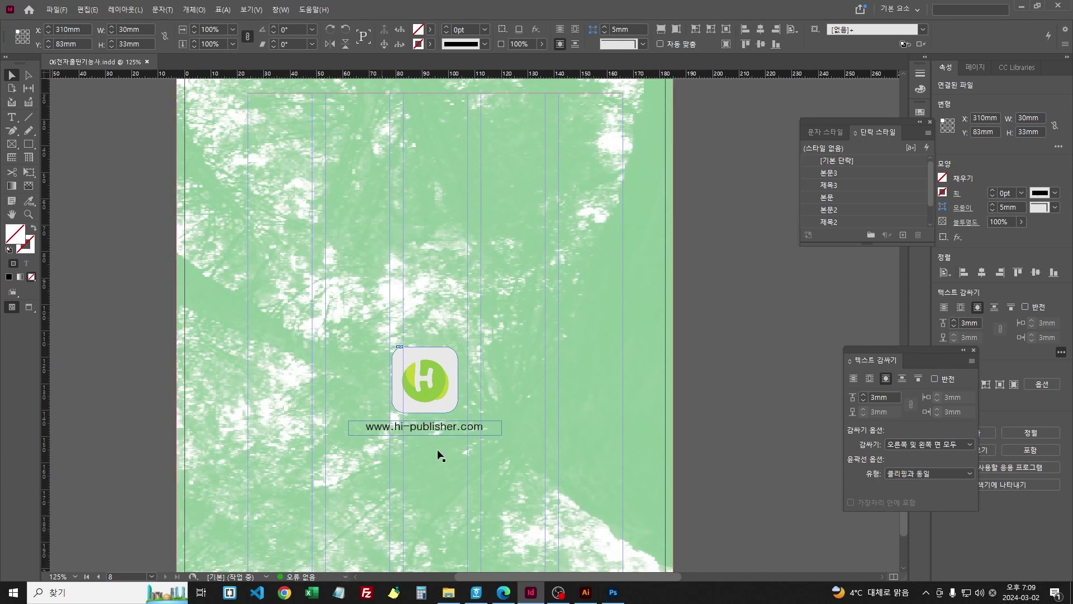
{"action": "key", "text": "ctrl+minus"}
{"action": "key", "text": "ctrl+minus"}
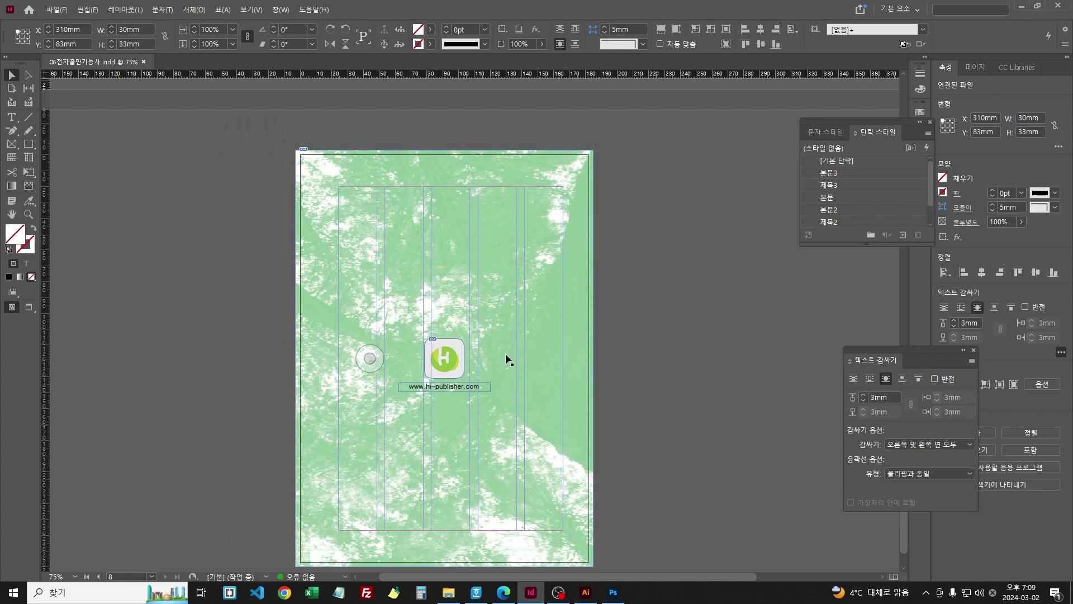
{"action": "scroll", "coordinate": [505, 353], "scroll_direction": "up", "scroll_amount": 10}
{"action": "scroll", "coordinate": [547, 349], "scroll_direction": "down", "scroll_amount": 3}
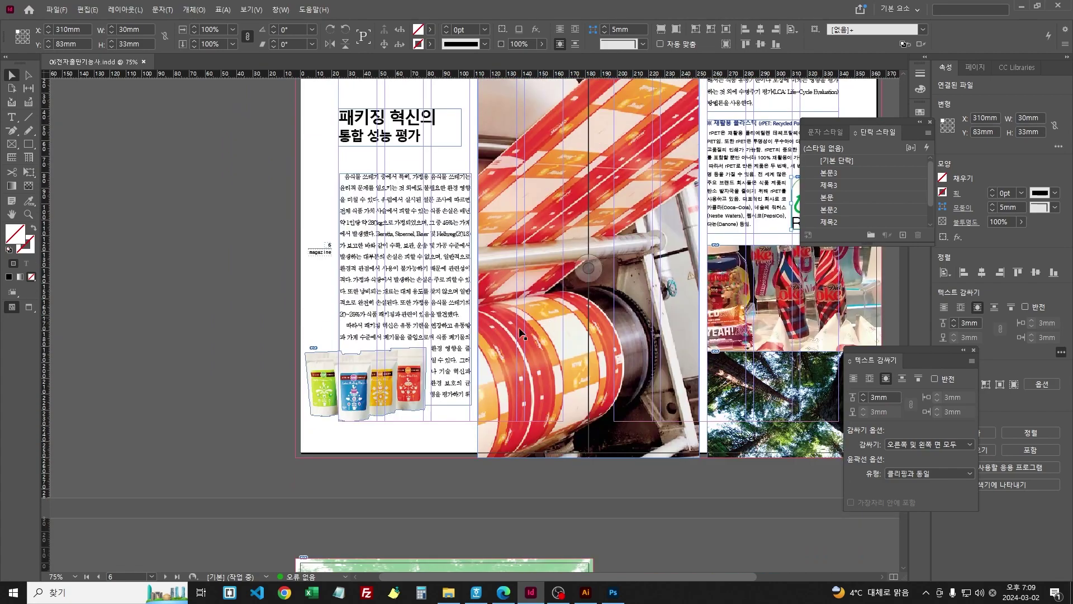
{"action": "scroll", "coordinate": [351, 534], "scroll_direction": "up", "scroll_amount": 3}
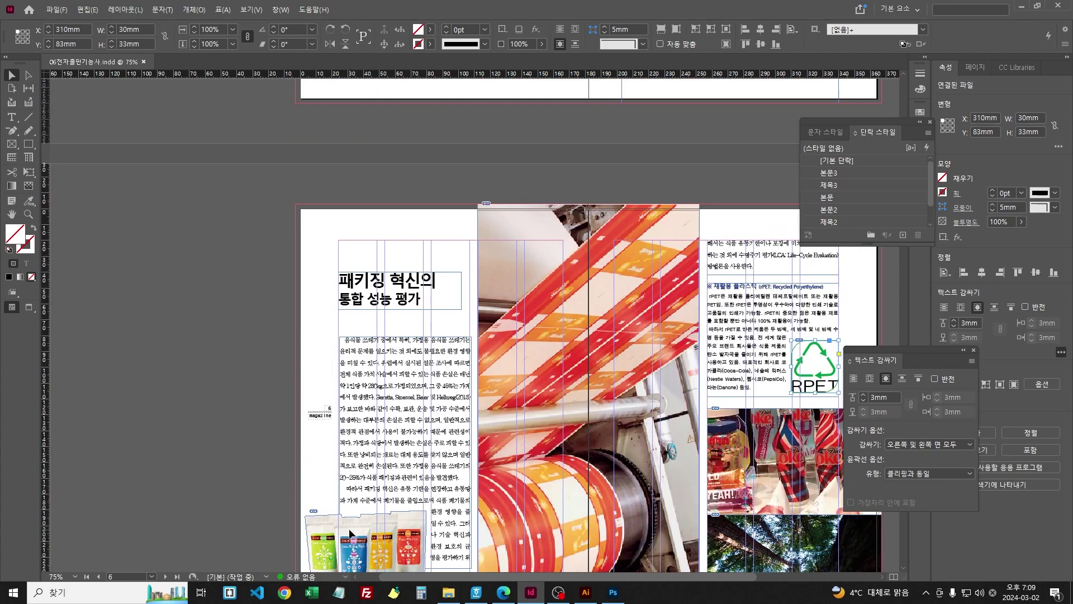
{"action": "scroll", "coordinate": [413, 447], "scroll_direction": "up", "scroll_amount": 6}
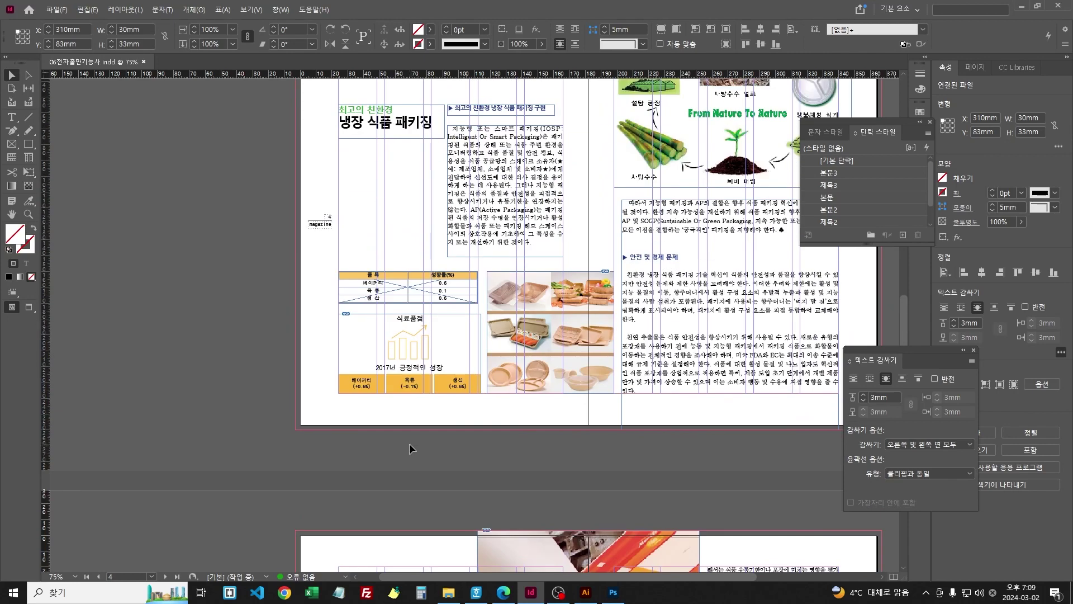
{"action": "scroll", "coordinate": [409, 444], "scroll_direction": "up", "scroll_amount": 15}
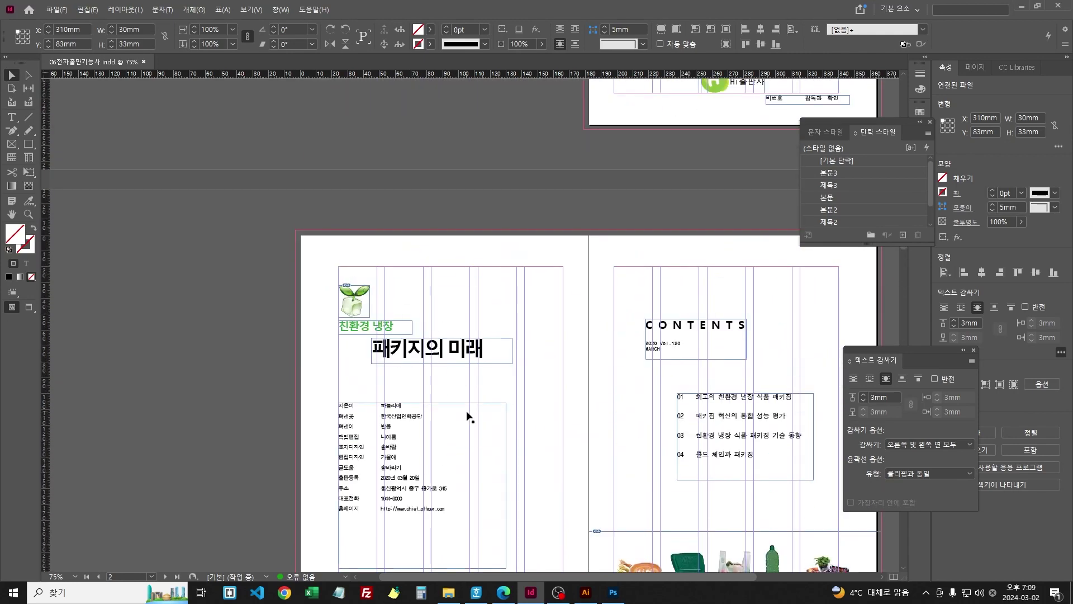